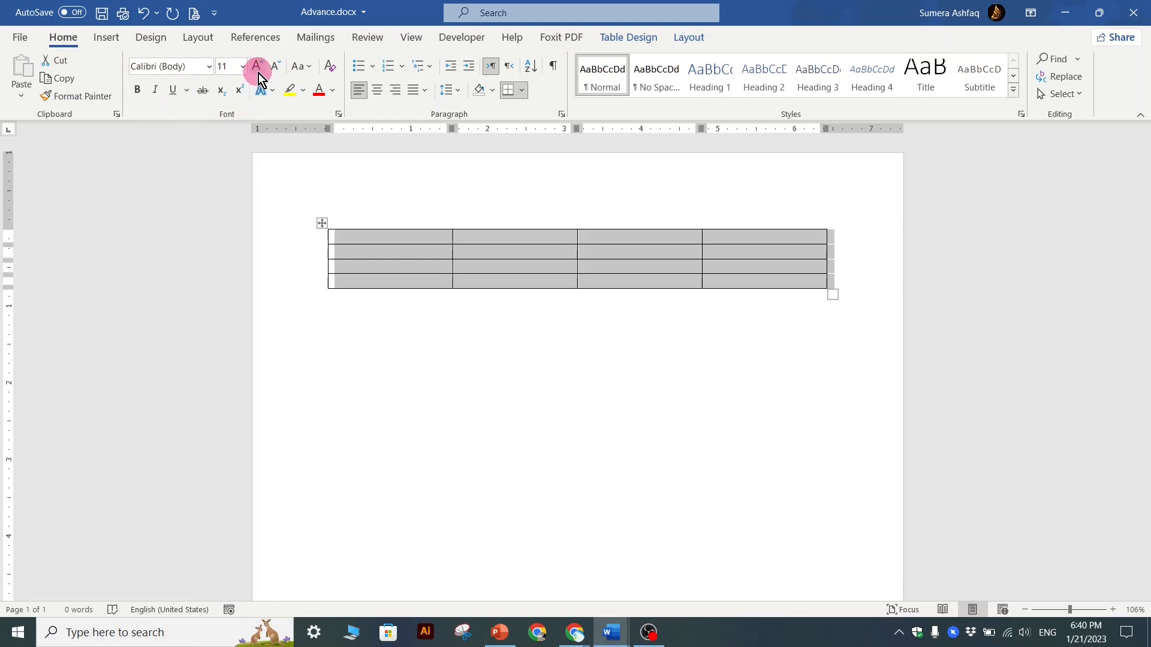
# Increase the font size of the whole selected table to 20
pyautogui.click(258, 70)
pyautogui.click(258, 71)
pyautogui.click(258, 70)
pyautogui.click(258, 70)
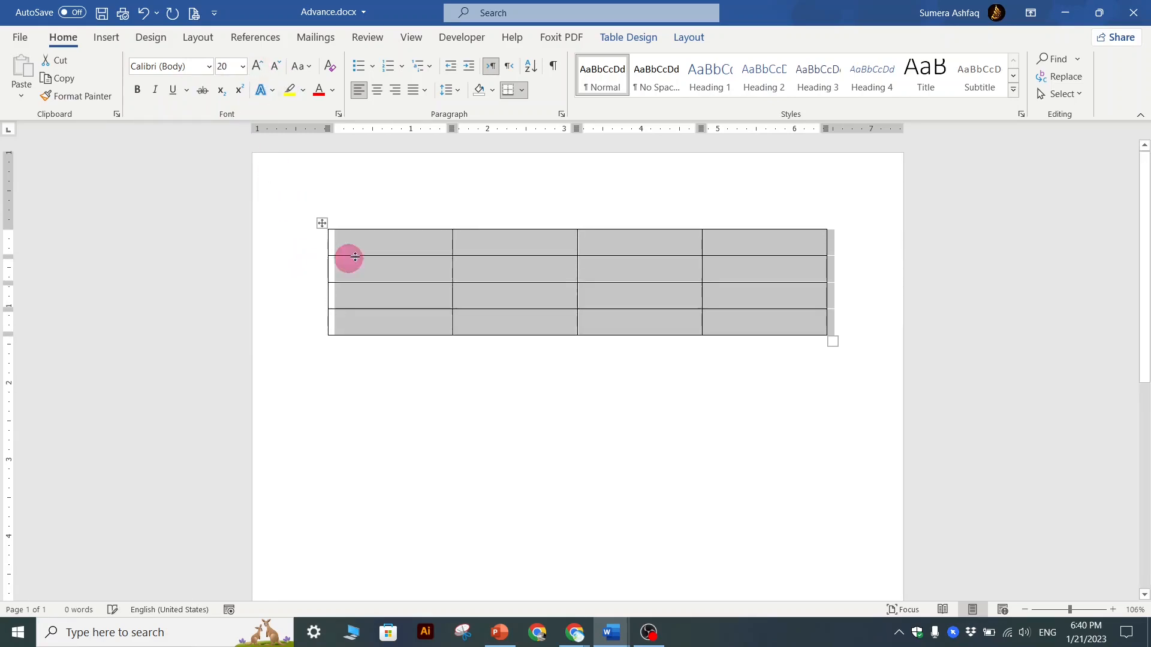
# Enter the headings Name, English and Availabe in the first three cells of the table's top row
pyautogui.click(374, 246)
pyautogui.write('23')
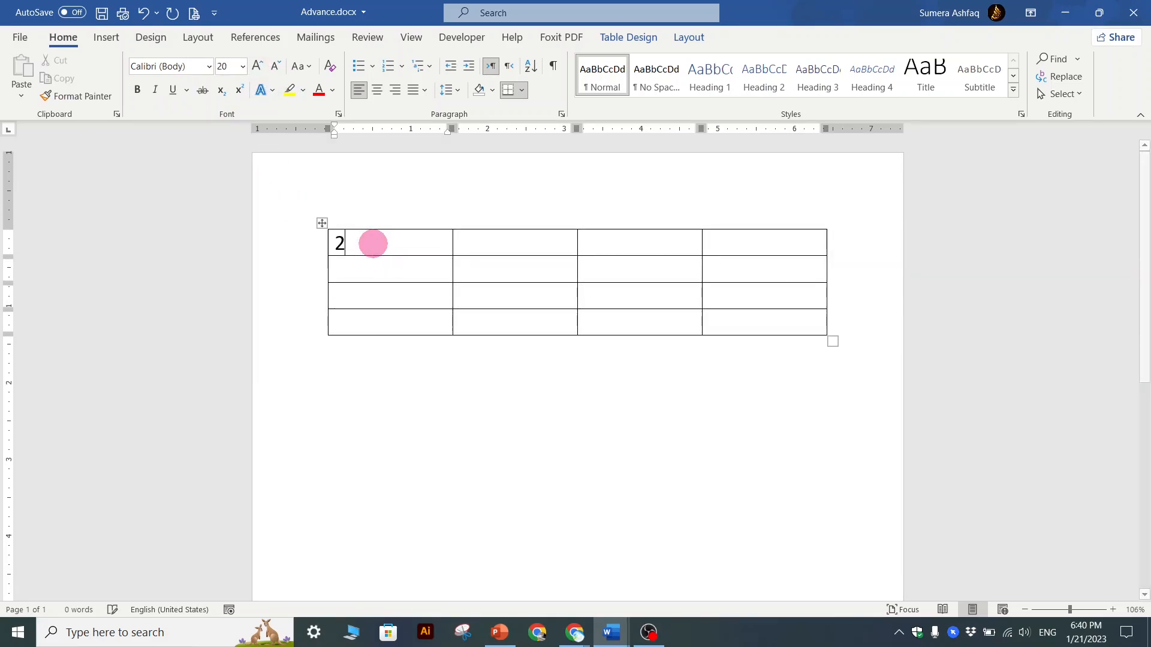
pyautogui.press('BackSpace')
pyautogui.press('BackSpace')
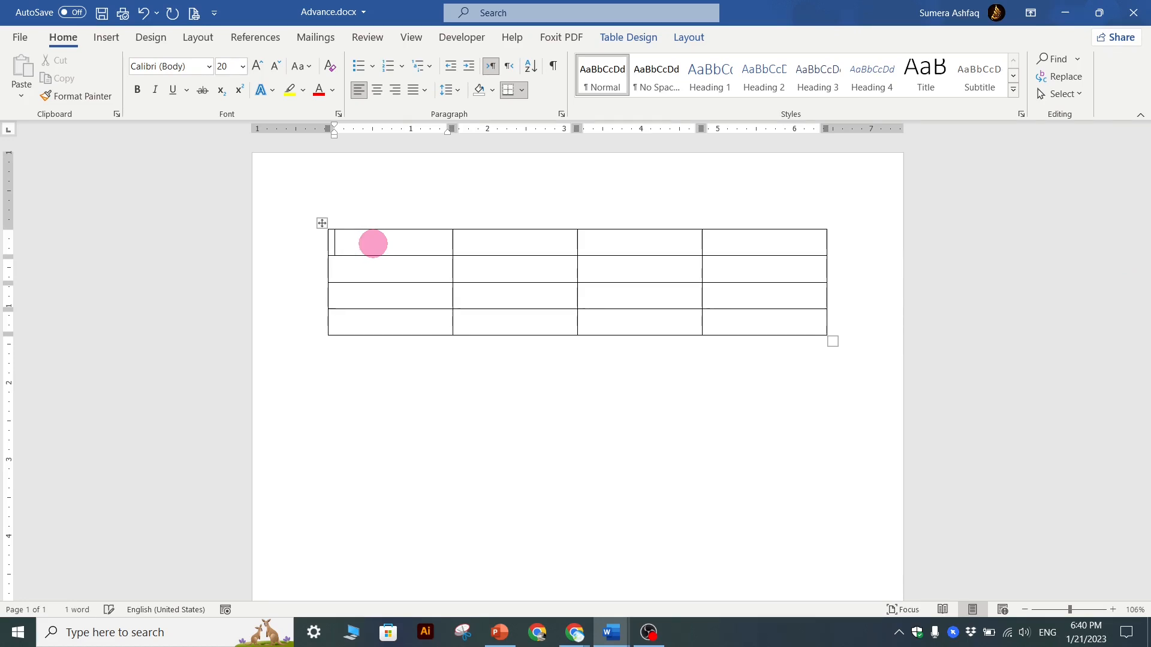
pyautogui.write('Name')
pyautogui.press('Tab')
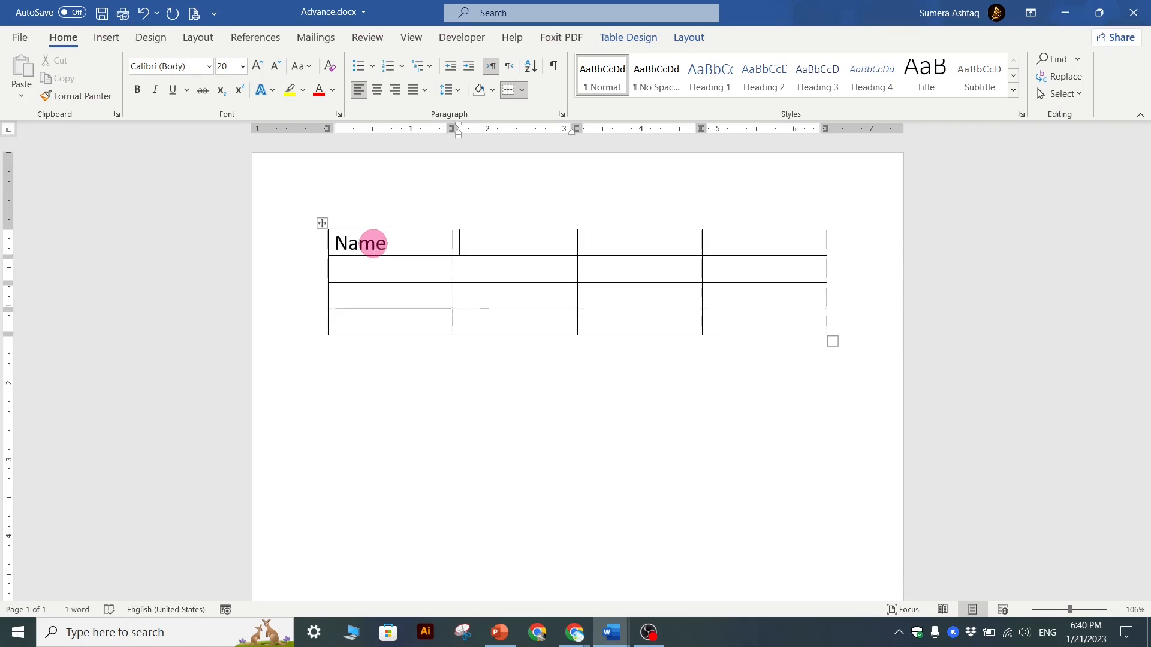
pyautogui.write('Engl')
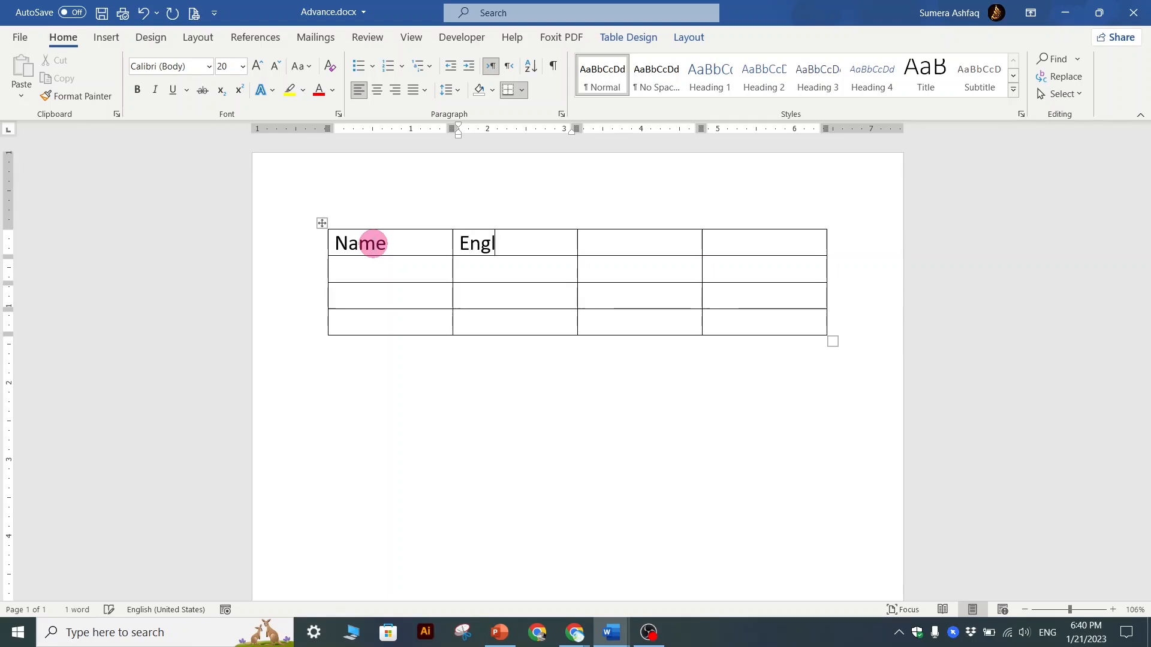
pyautogui.write('ish')
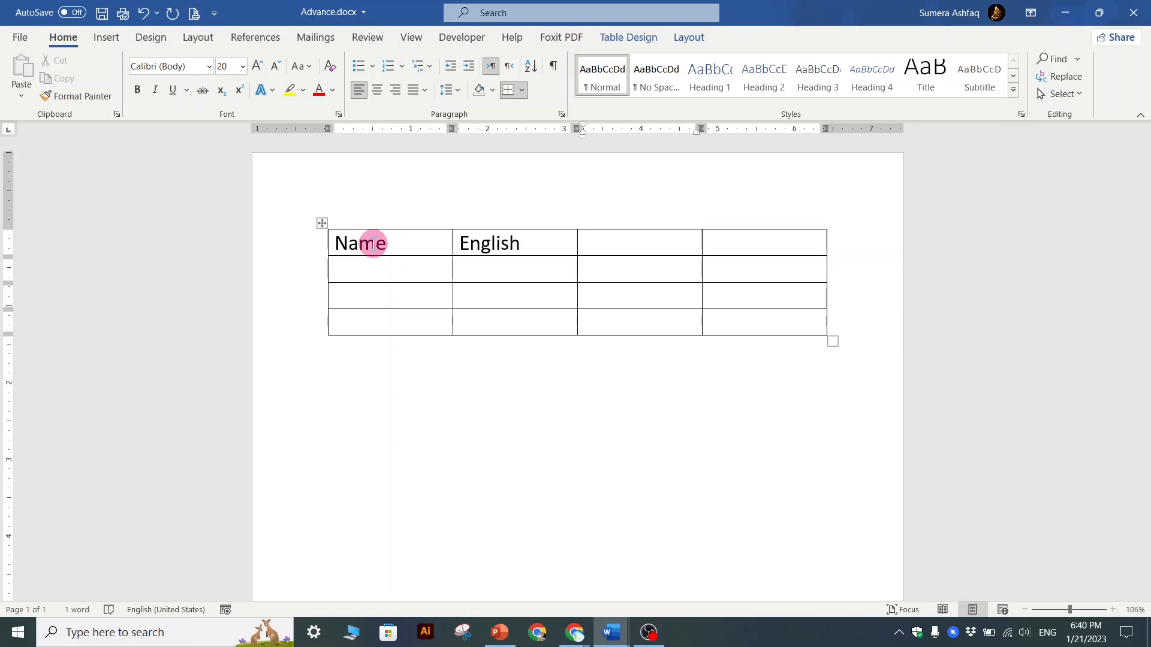
pyautogui.write('Availabe')
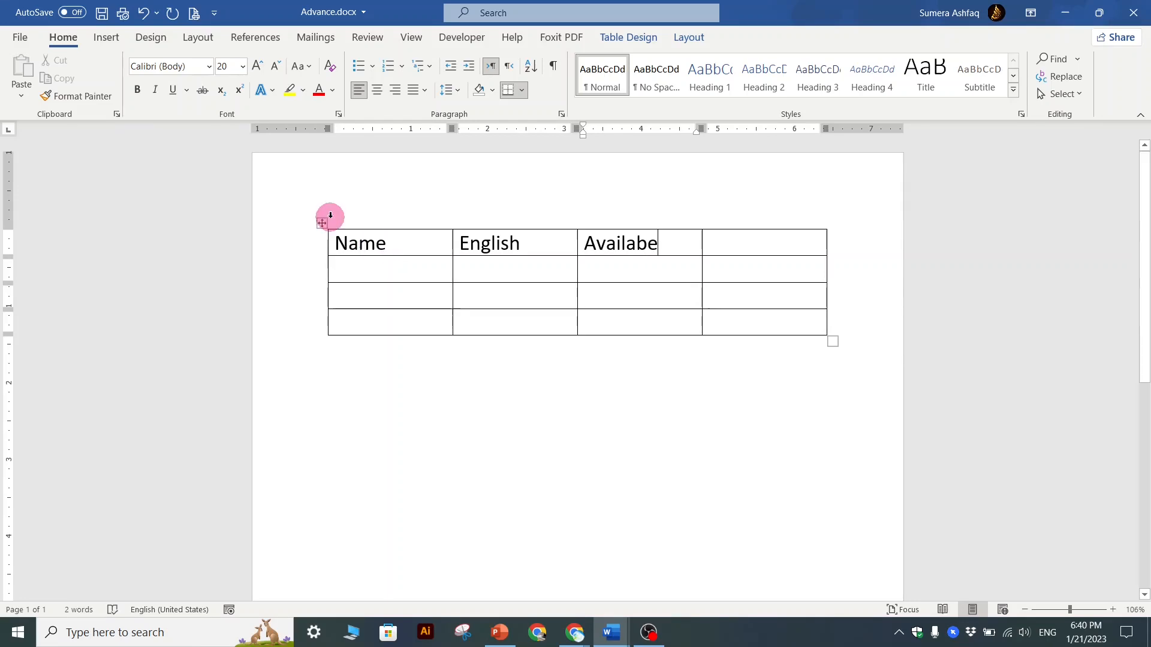
# Move English into the cell below it and enter Subjects as the second column's heading
pyautogui.moveTo(527, 244); pyautogui.dragTo(437, 246)
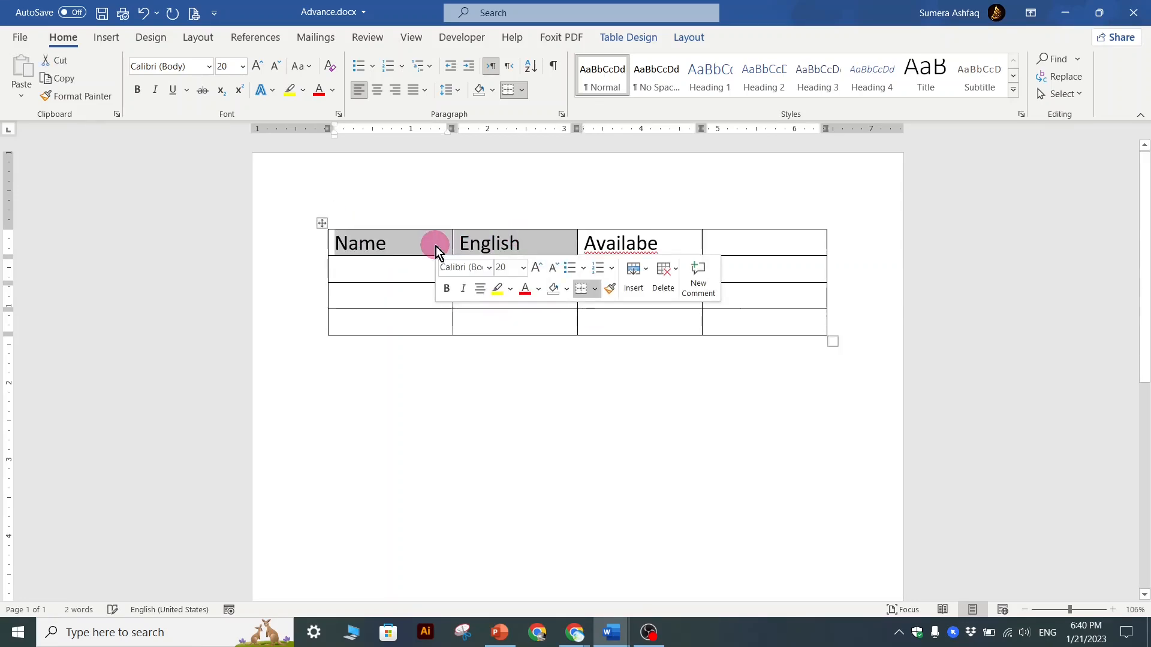
pyautogui.click(473, 246)
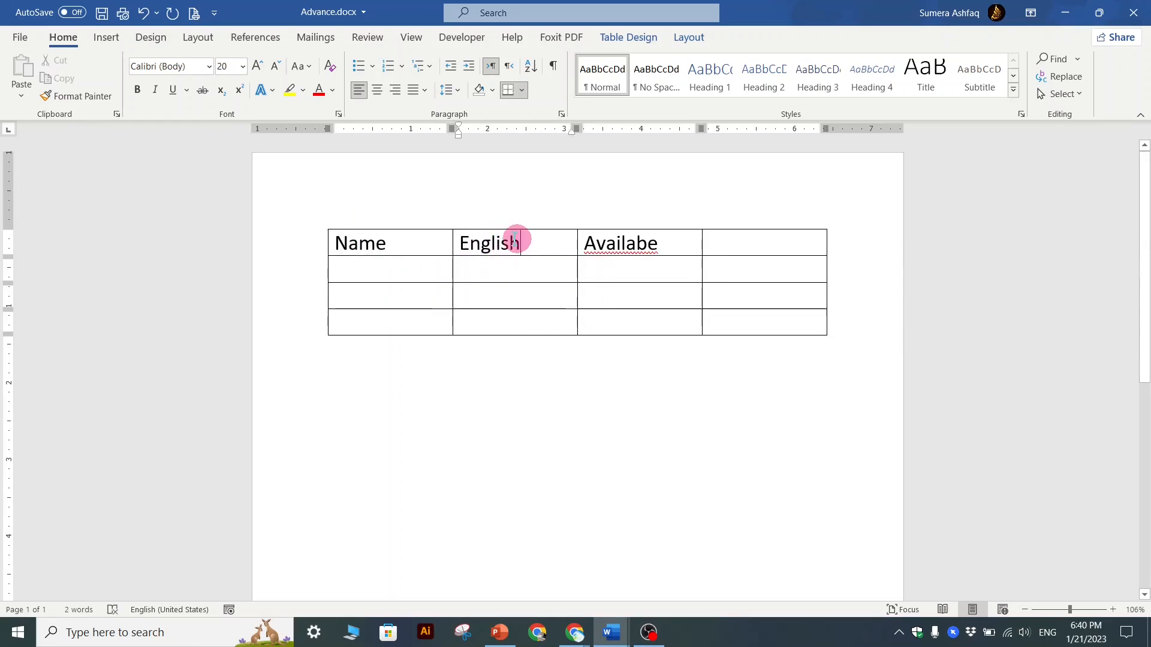
pyautogui.moveTo(519, 240); pyautogui.dragTo(466, 276)
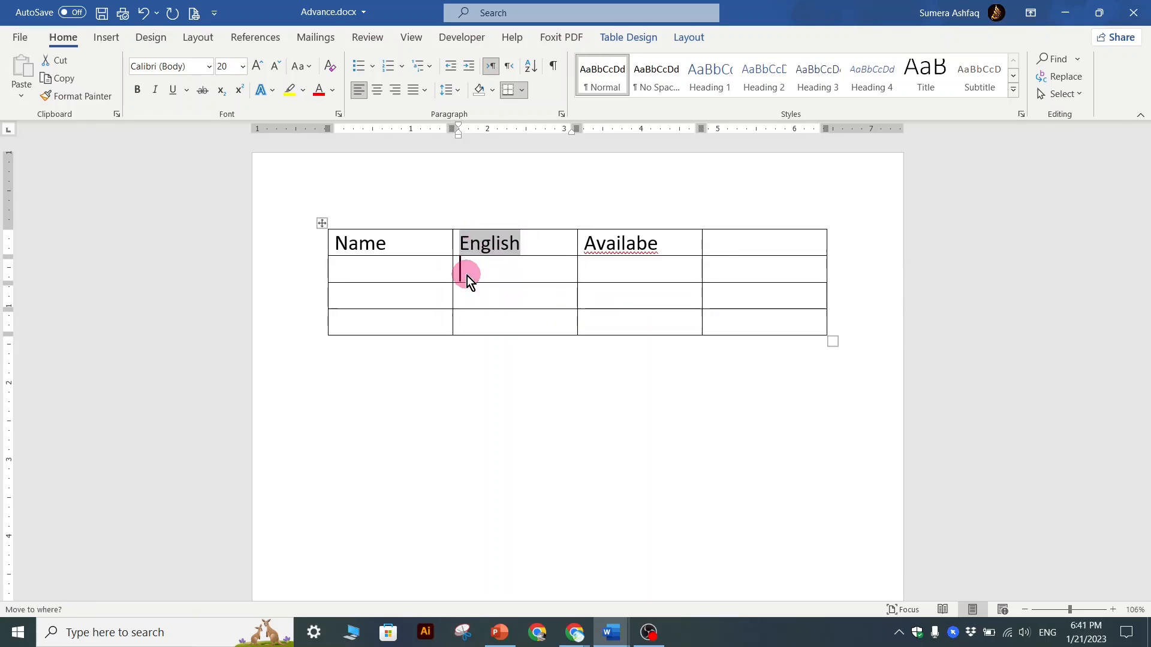
pyautogui.write('Subject')
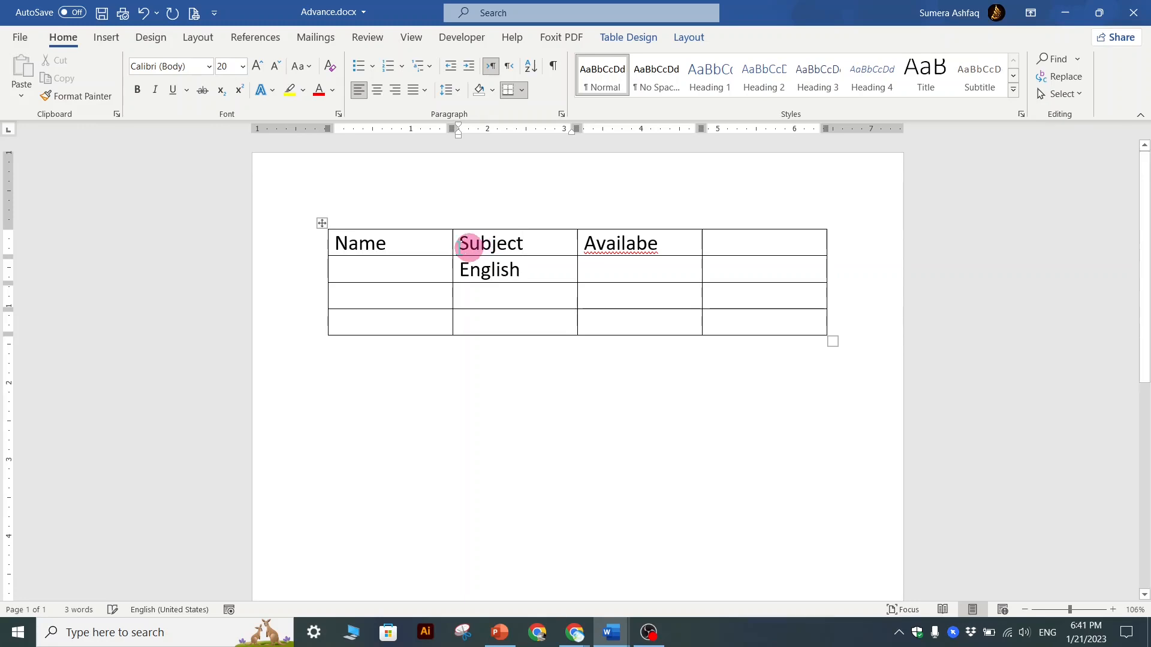
pyautogui.write('s')
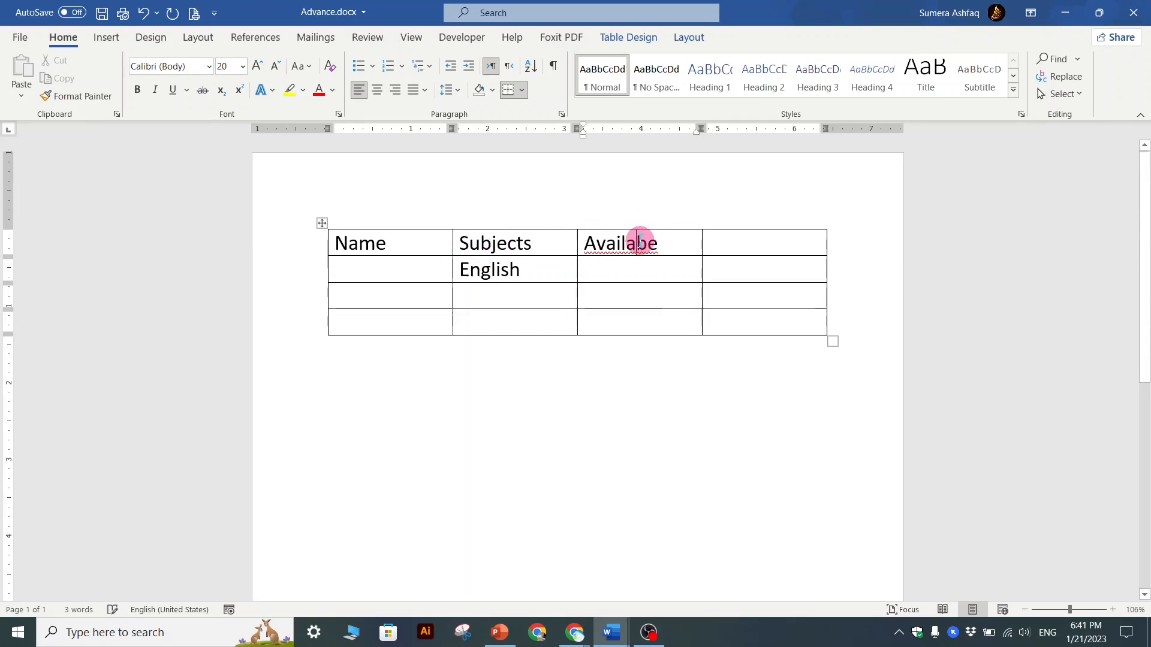
# Correct the misspelled third column heading to Available
pyautogui.rightClick(640, 240)
pyautogui.click(617, 263)
pyautogui.click(748, 242)
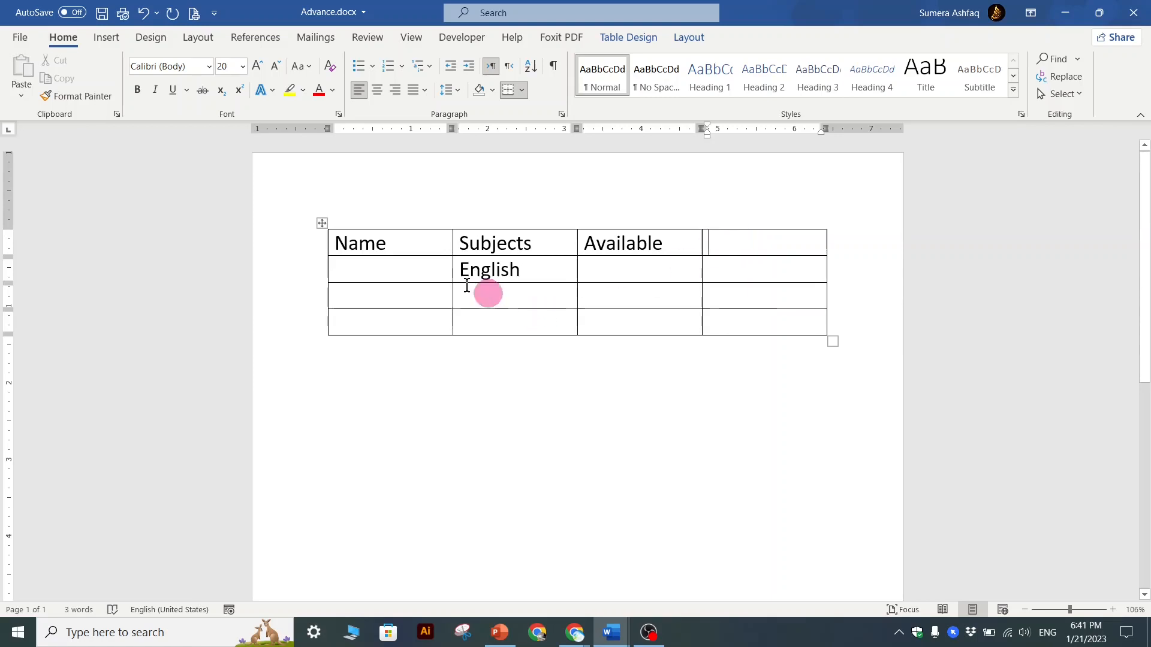
# Enter a person's first name in each of the three rows under the Name heading
pyautogui.click(369, 269)
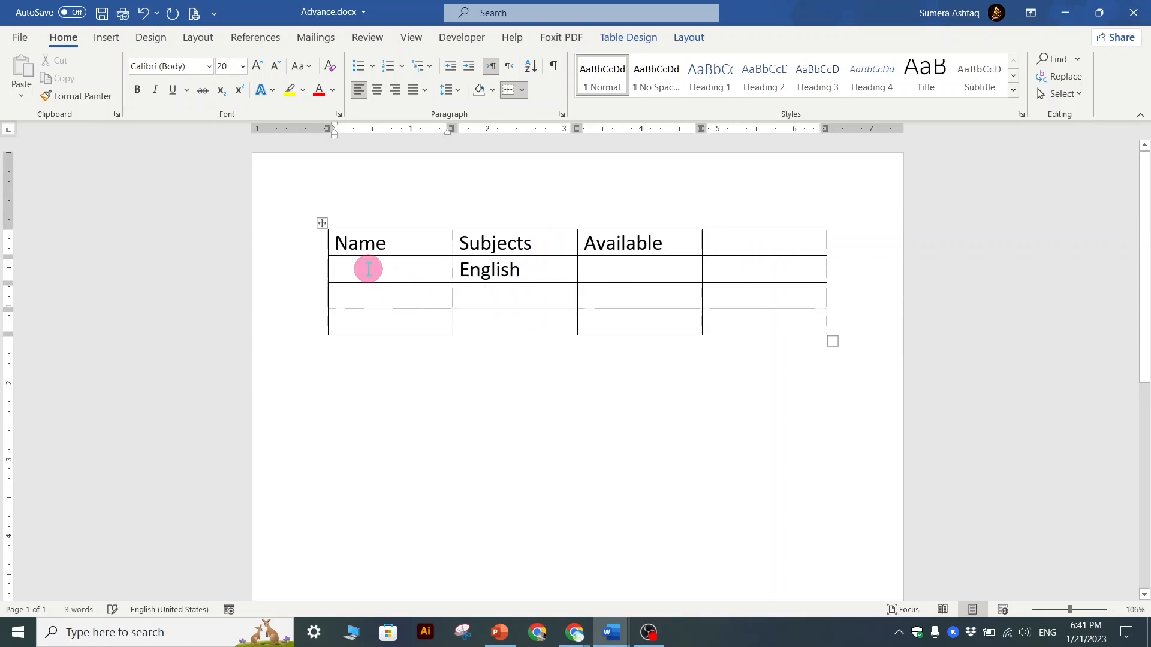
pyautogui.write('li')
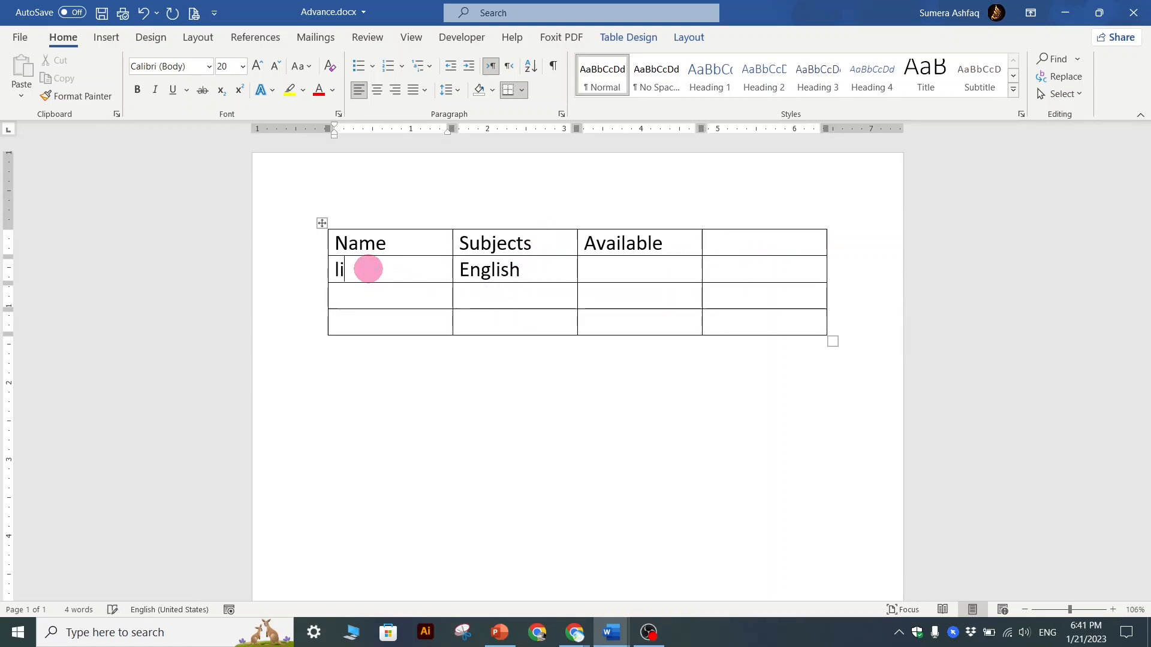
pyautogui.press('BackSpace')
pyautogui.press('BackSpace')
pyautogui.write('Saira')
pyautogui.press('Tab')
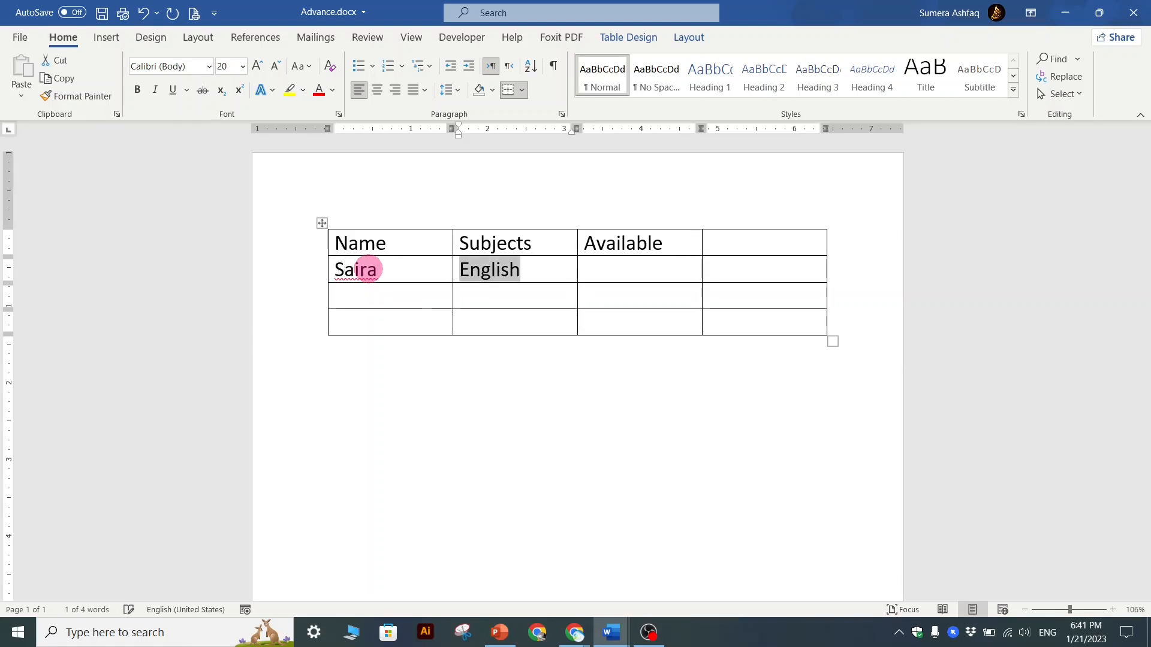
pyautogui.click(368, 270)
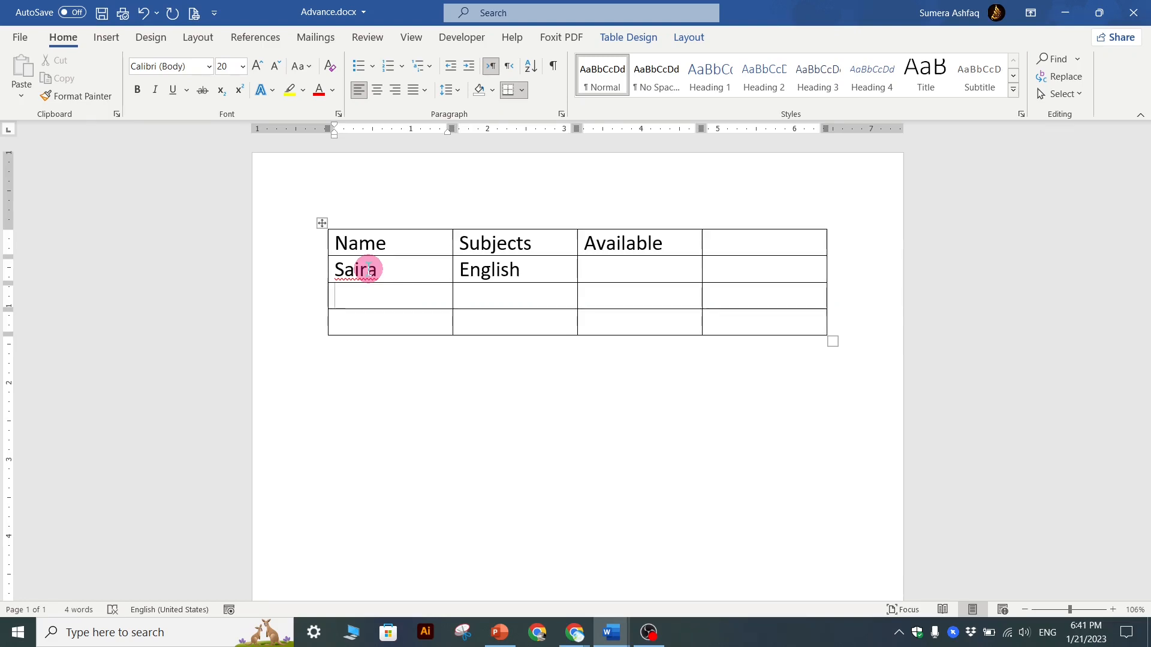
pyautogui.write('Aslam')
pyautogui.press('Down')
pyautogui.write('Hina')
pyautogui.press('Tab')
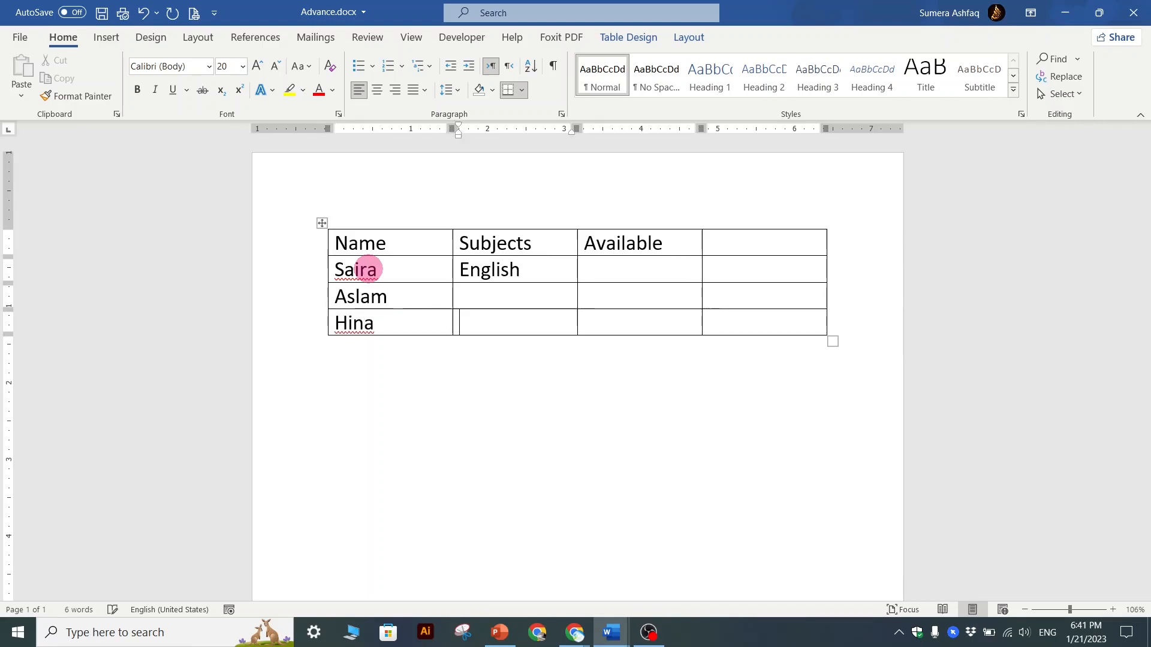
# Add a new row at the end of the table and enter another first name in its Name cell
pyautogui.press('Tab')
pyautogui.press('Tab')
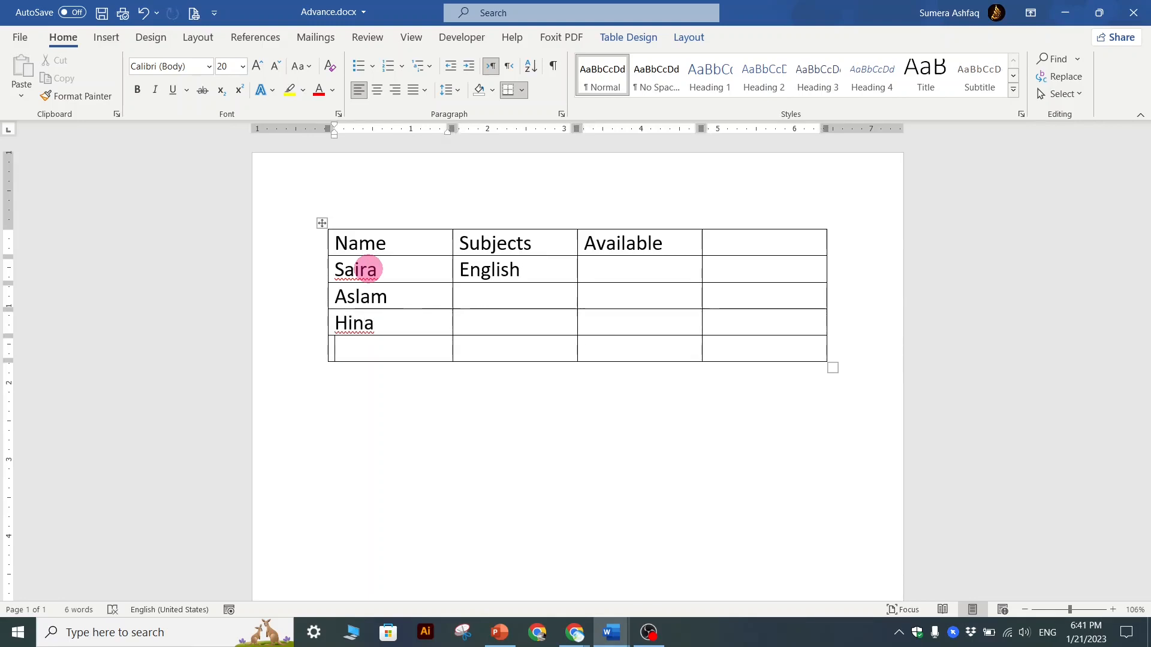
pyautogui.write('Asia')
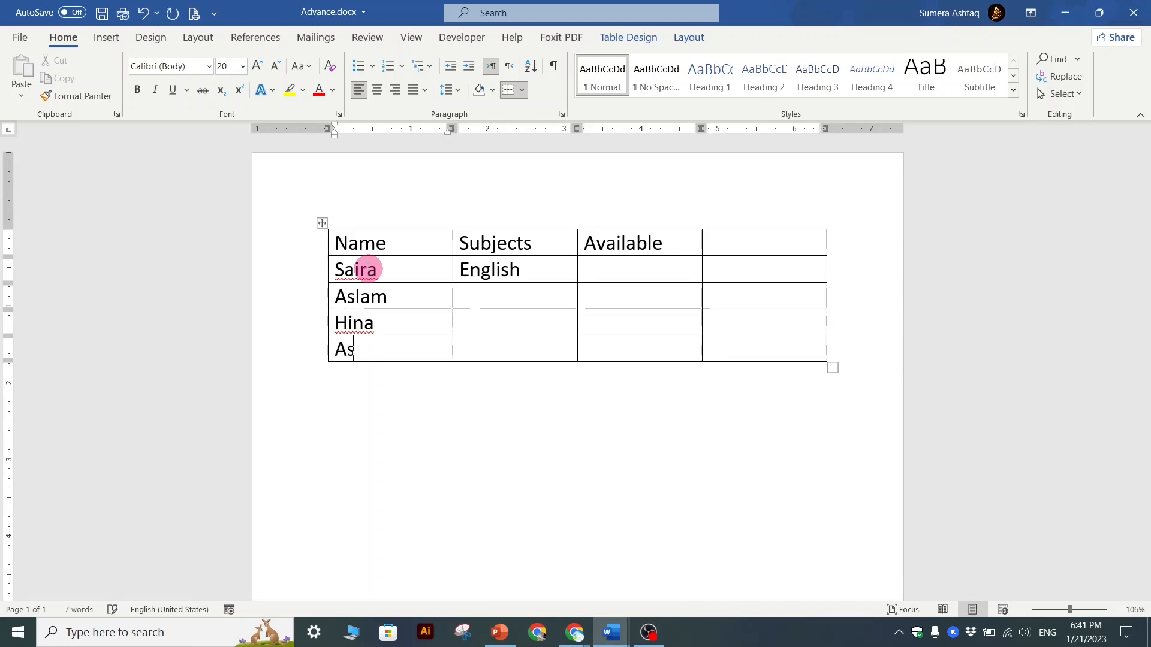
# Fill the remaining Subjects cells below English with Urdu, Maths and Science
pyautogui.click(508, 303)
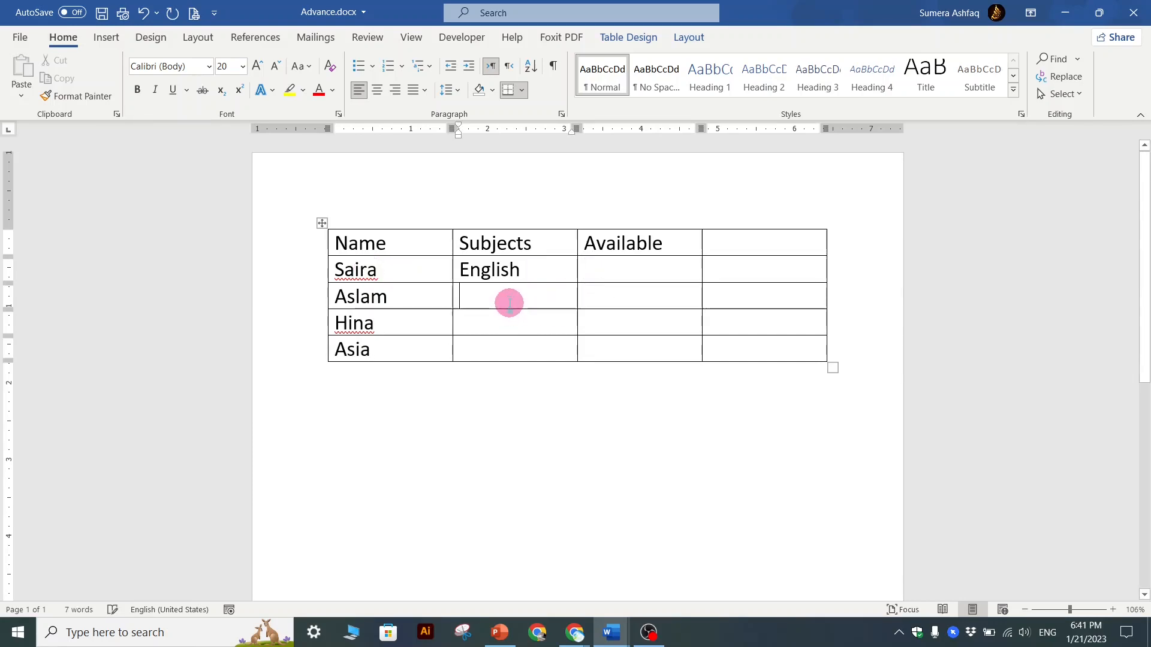
pyautogui.write('Urdu')
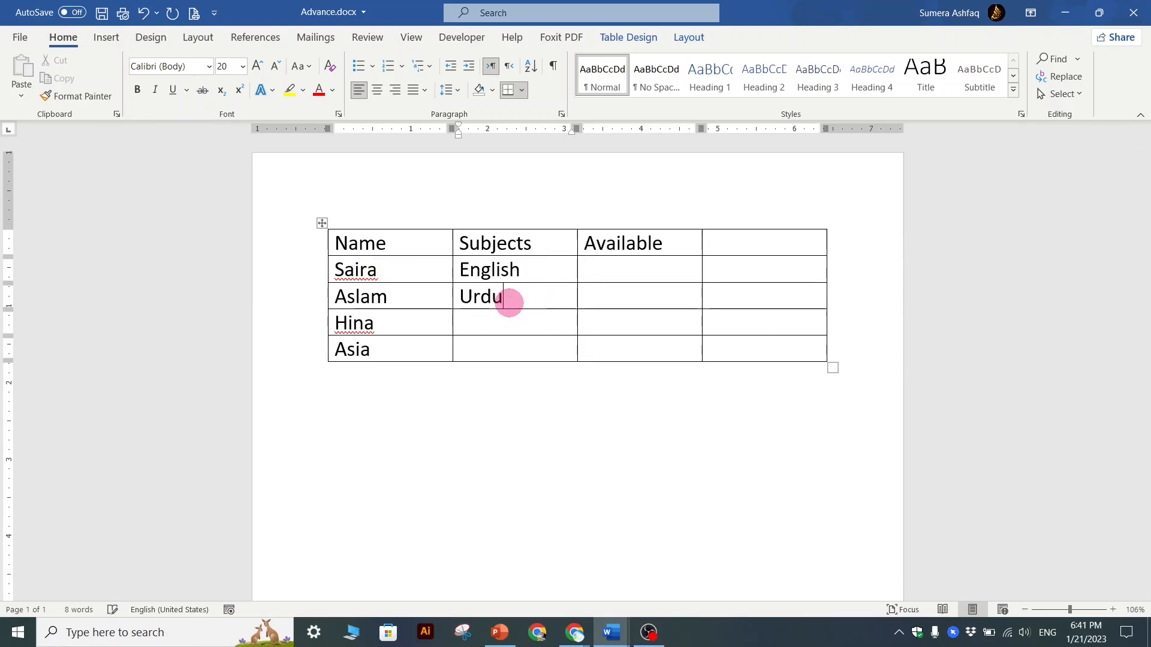
pyautogui.write('Maths')
pyautogui.press('Down')
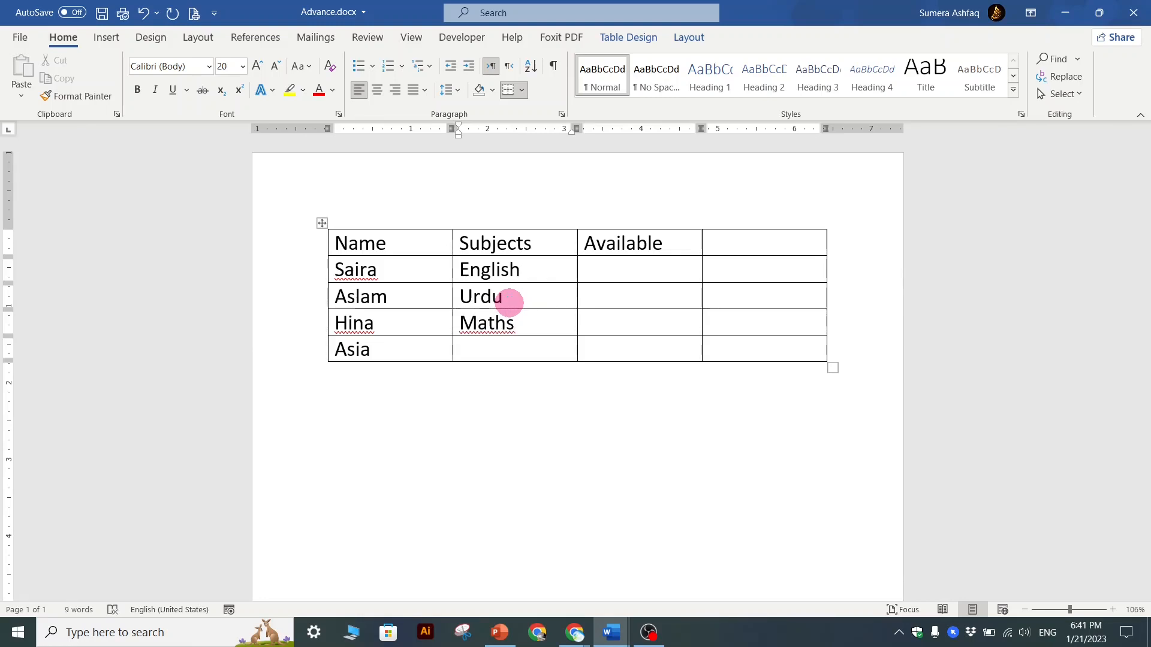
pyautogui.write('S')
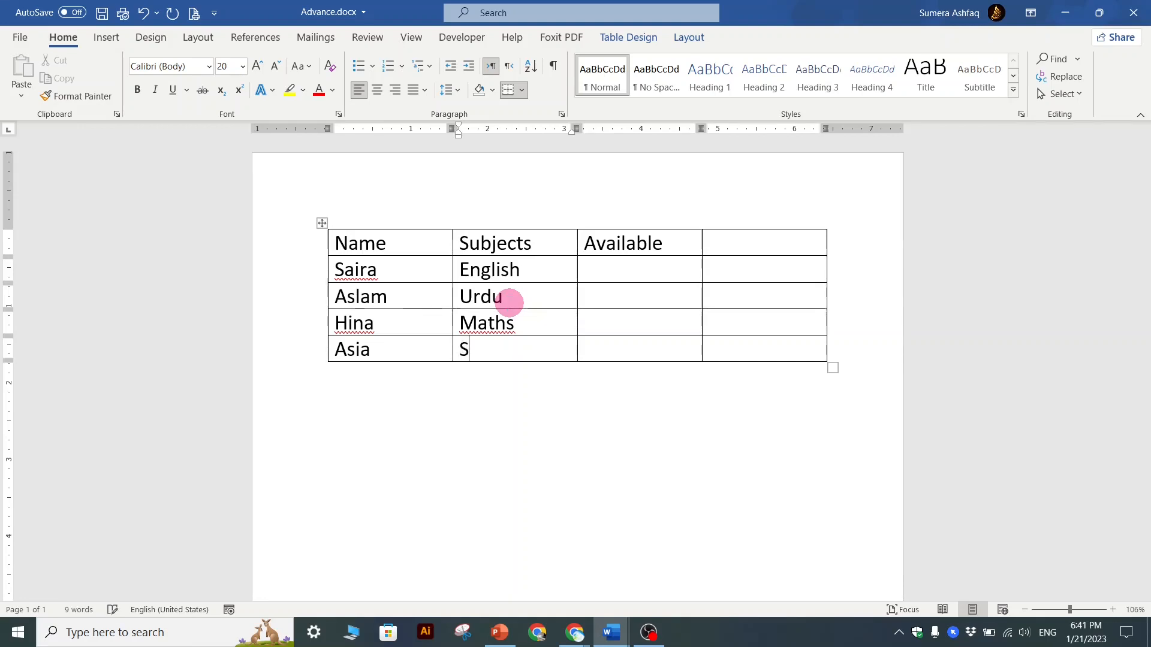
pyautogui.write('cience')
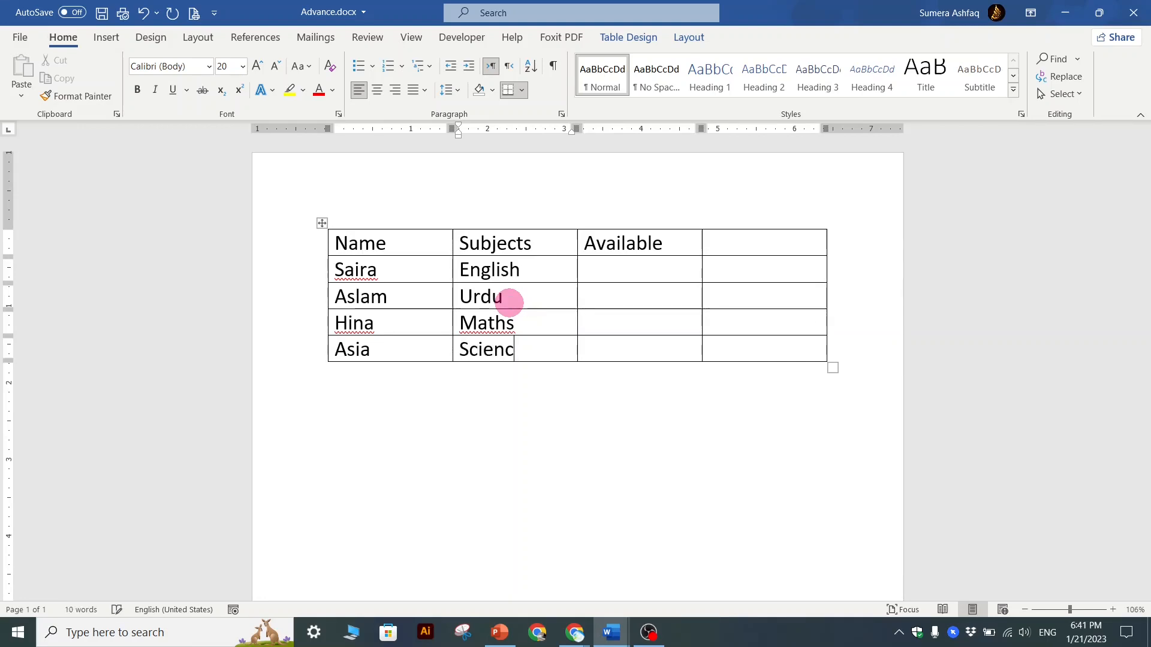
# Fill the four cells under Available with Yes, NO, Yes and YES
pyautogui.click(621, 270)
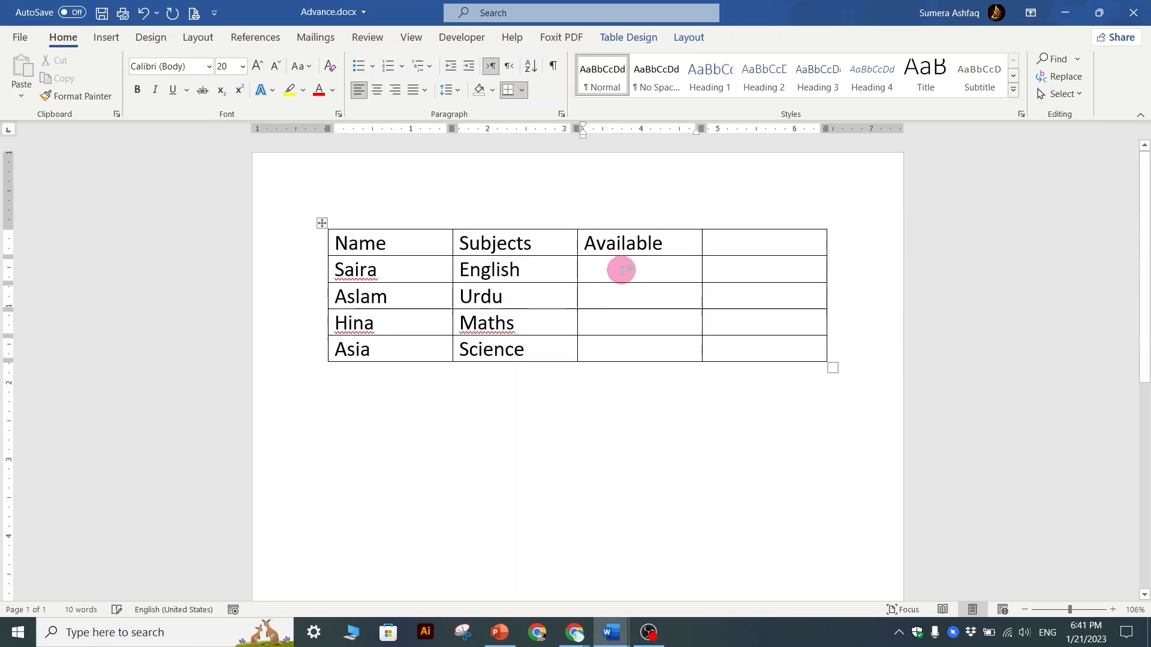
pyautogui.write('Ye')
pyautogui.write('N')
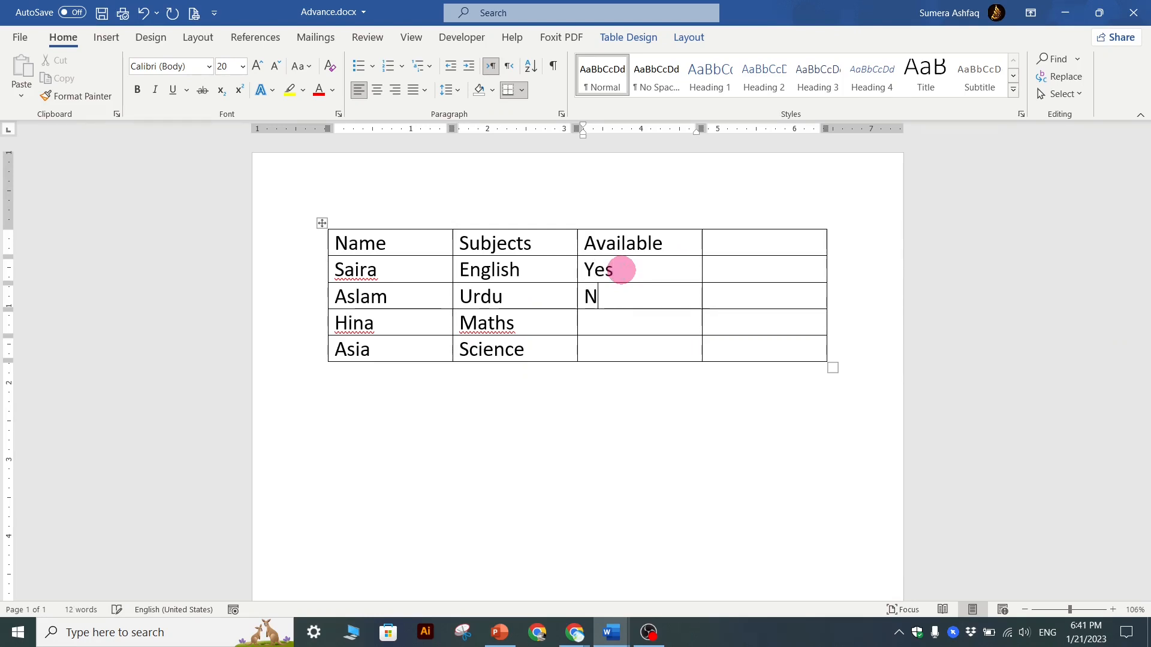
pyautogui.write('O')
pyautogui.write('Yes')
pyautogui.write('YES')
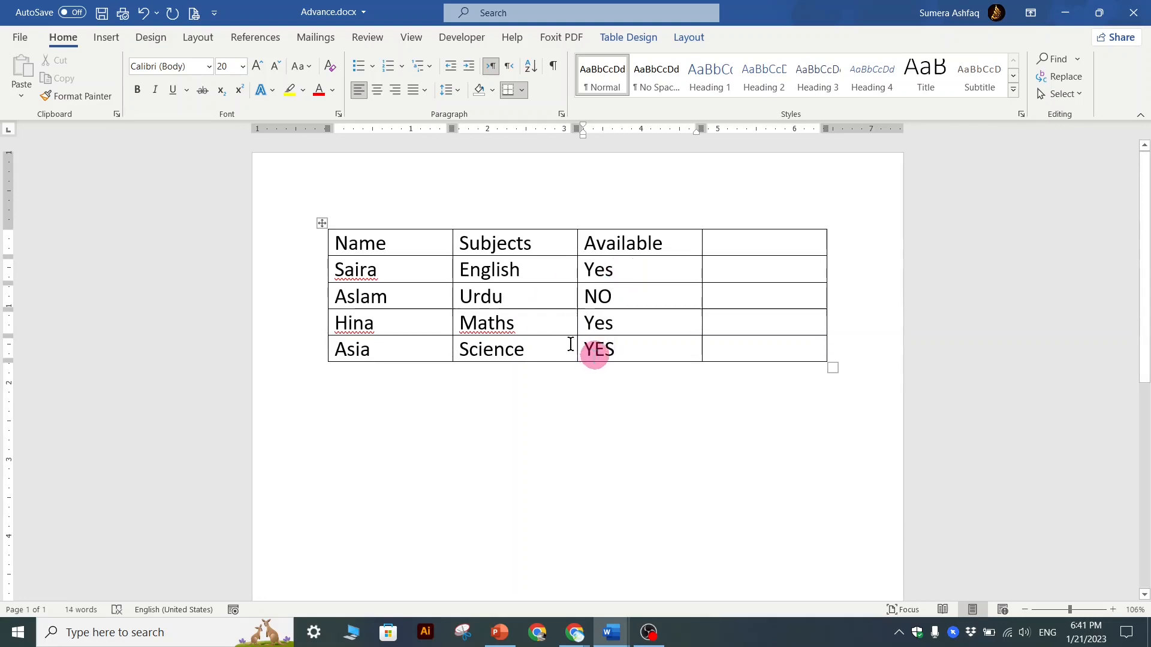
# Remove all borders from the whole table with the No Border option
pyautogui.click(322, 223)
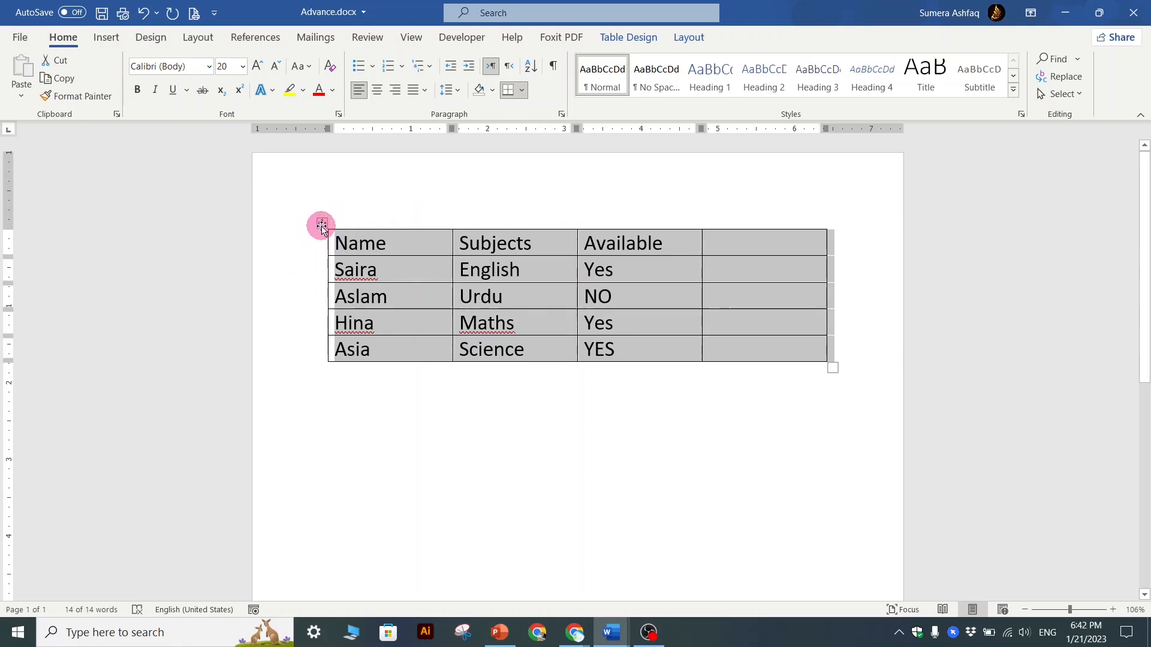
pyautogui.click(522, 91)
pyautogui.click(547, 194)
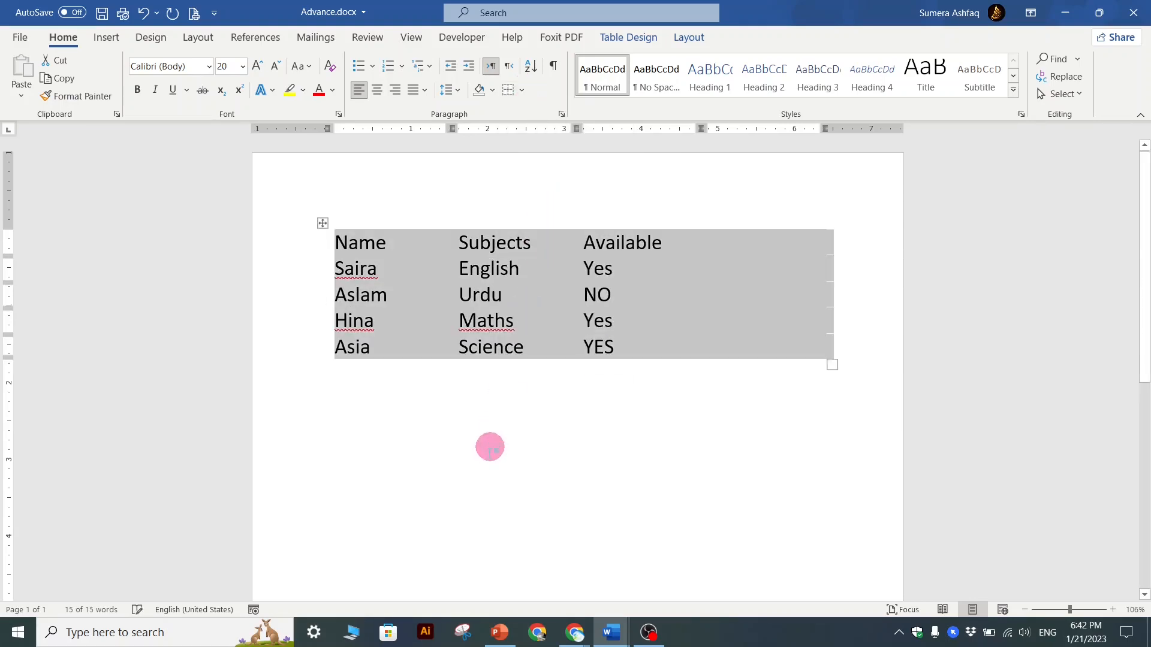
pyautogui.click(490, 448)
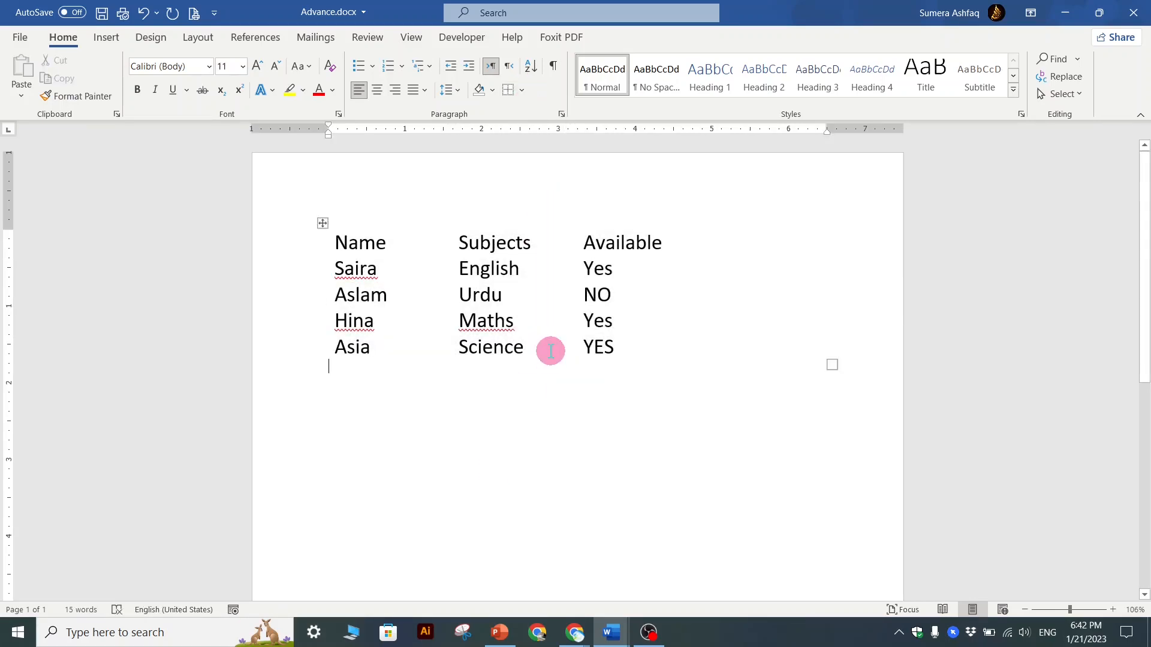
# Apply All Borders to the whole table
pyautogui.click(323, 226)
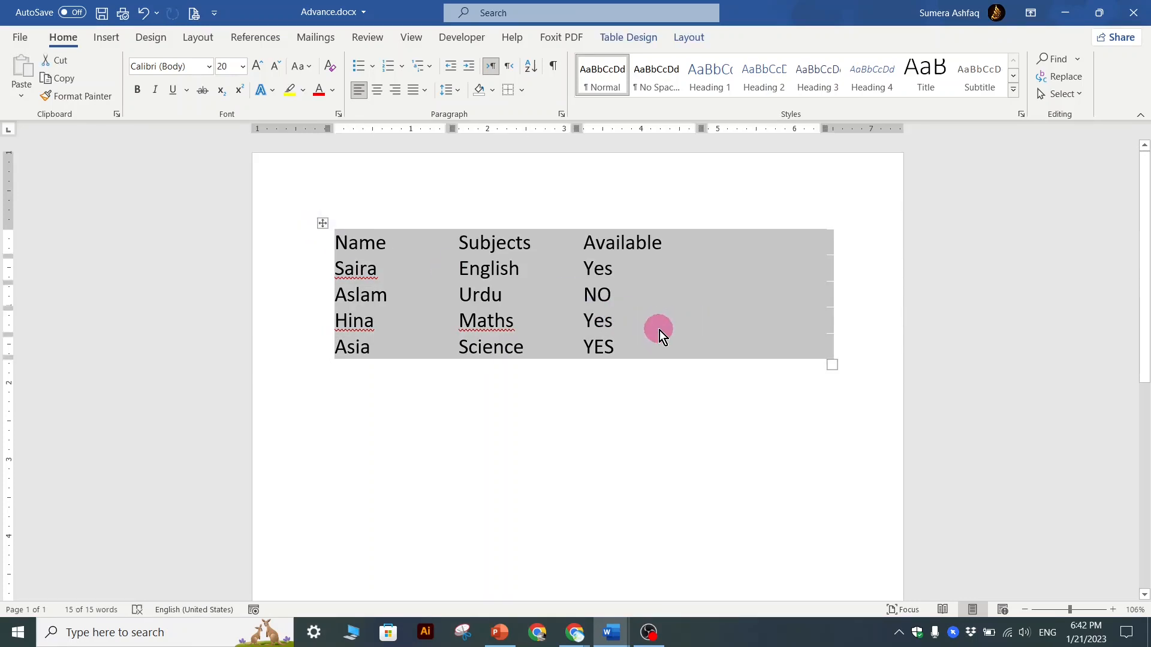
pyautogui.click(521, 90)
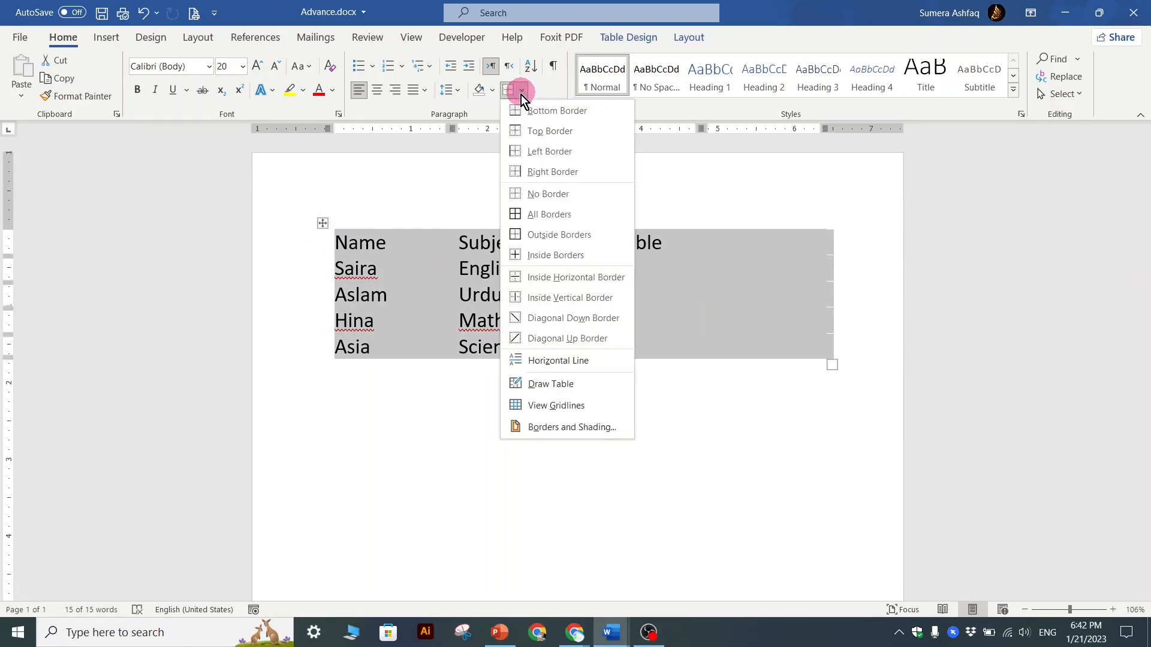
pyautogui.click(528, 215)
pyautogui.click(544, 404)
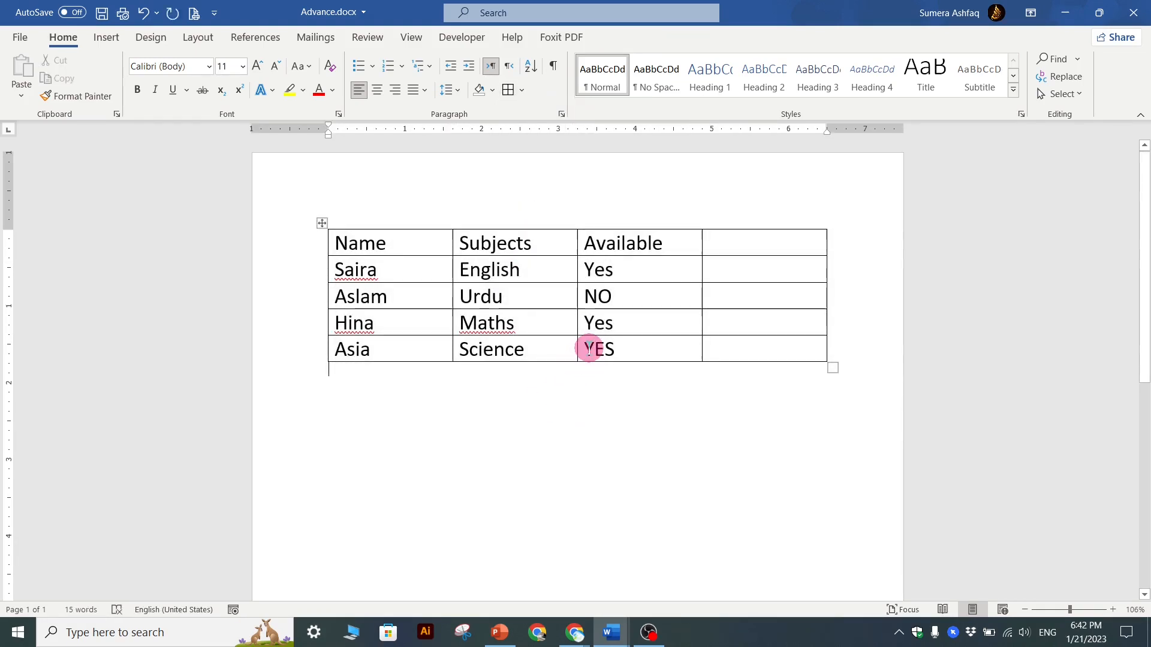
# Copy the Name, Subjects and Available columns and paste them as a second table two lines below the original
pyautogui.click(590, 349)
pyautogui.click(322, 223)
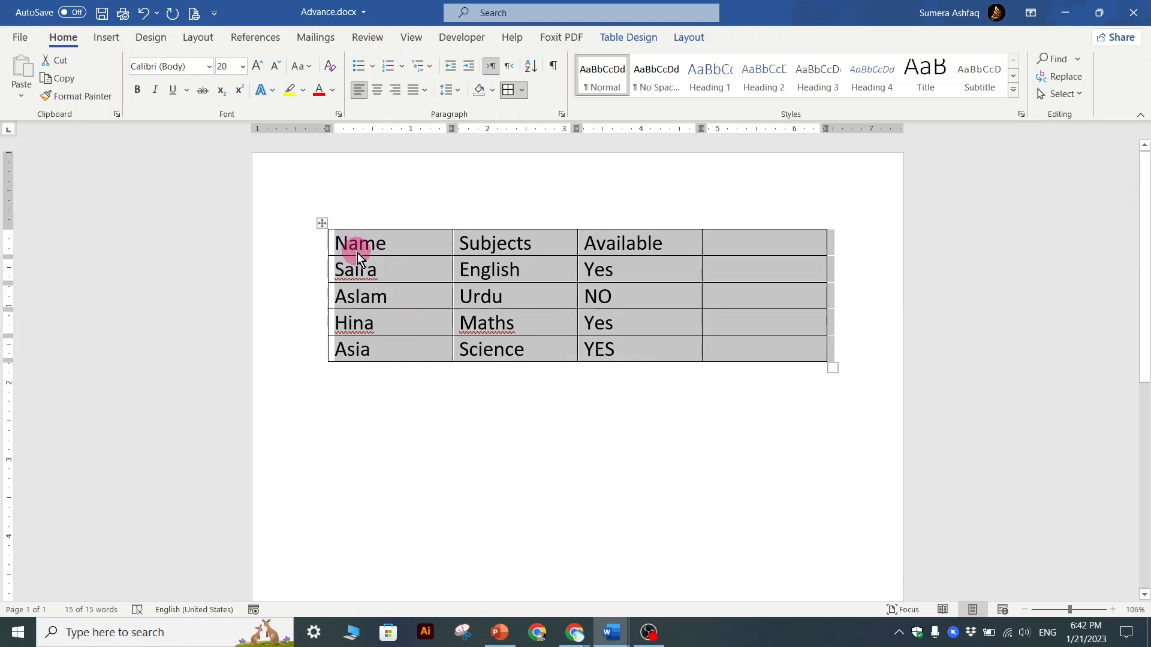
pyautogui.click(337, 243)
pyautogui.moveTo(337, 242); pyautogui.dragTo(600, 352)
pyautogui.hotkey('ctrl', 'c')
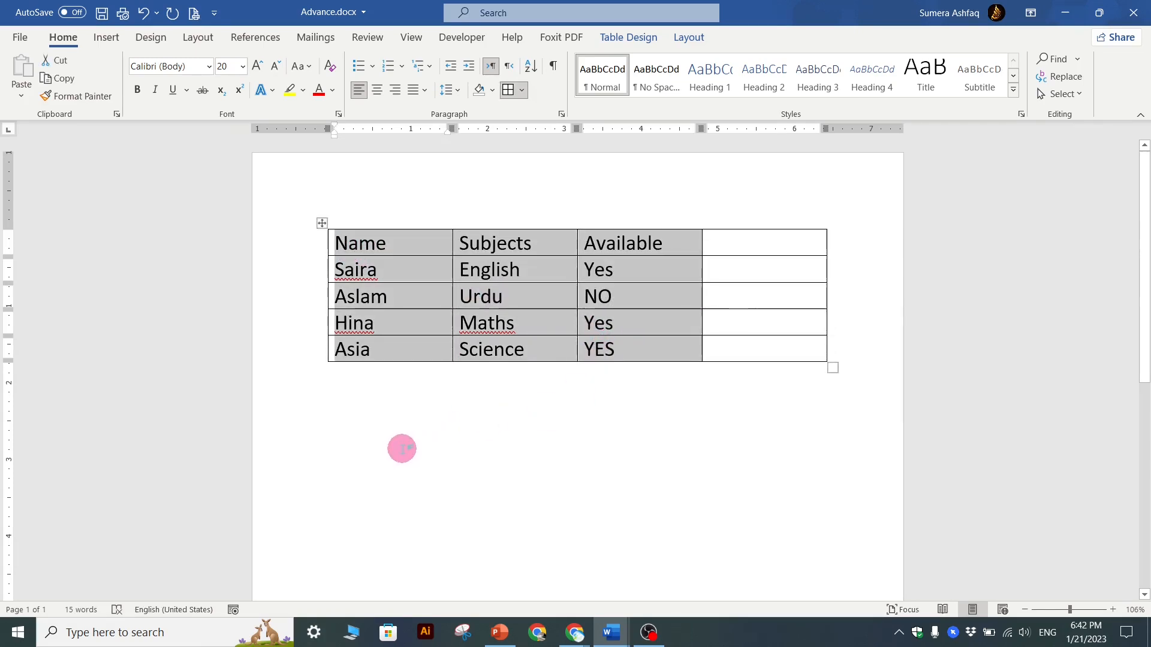
pyautogui.click(372, 462)
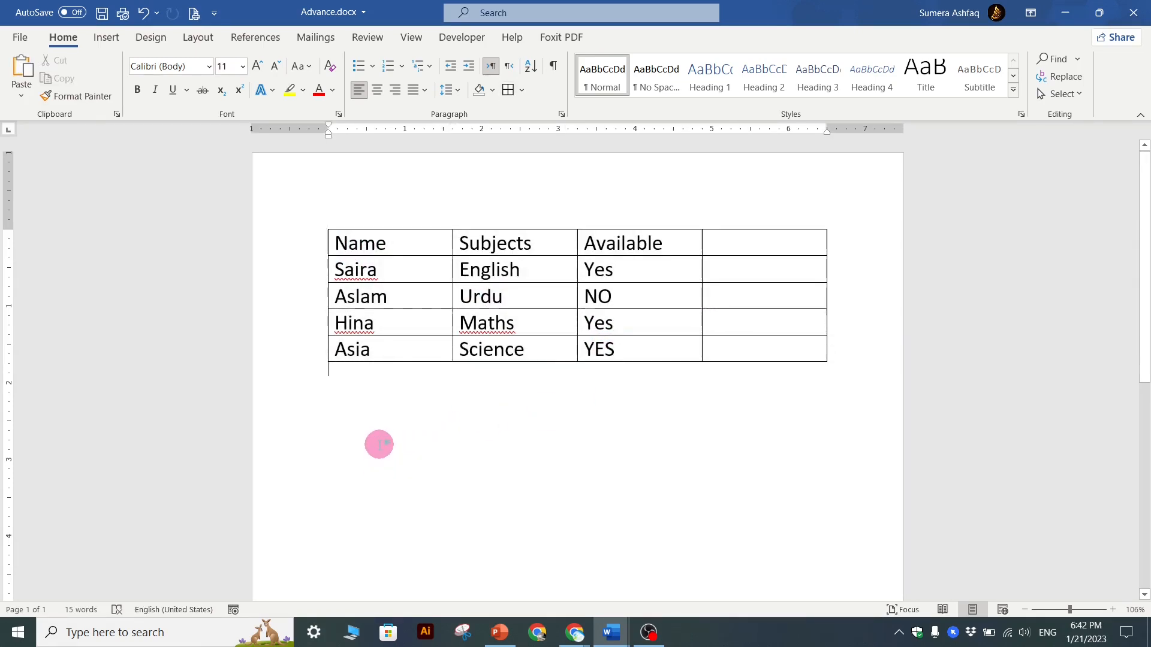
pyautogui.press('Return')
pyautogui.press('Return')
pyautogui.hotkey('ctrl', 'v')
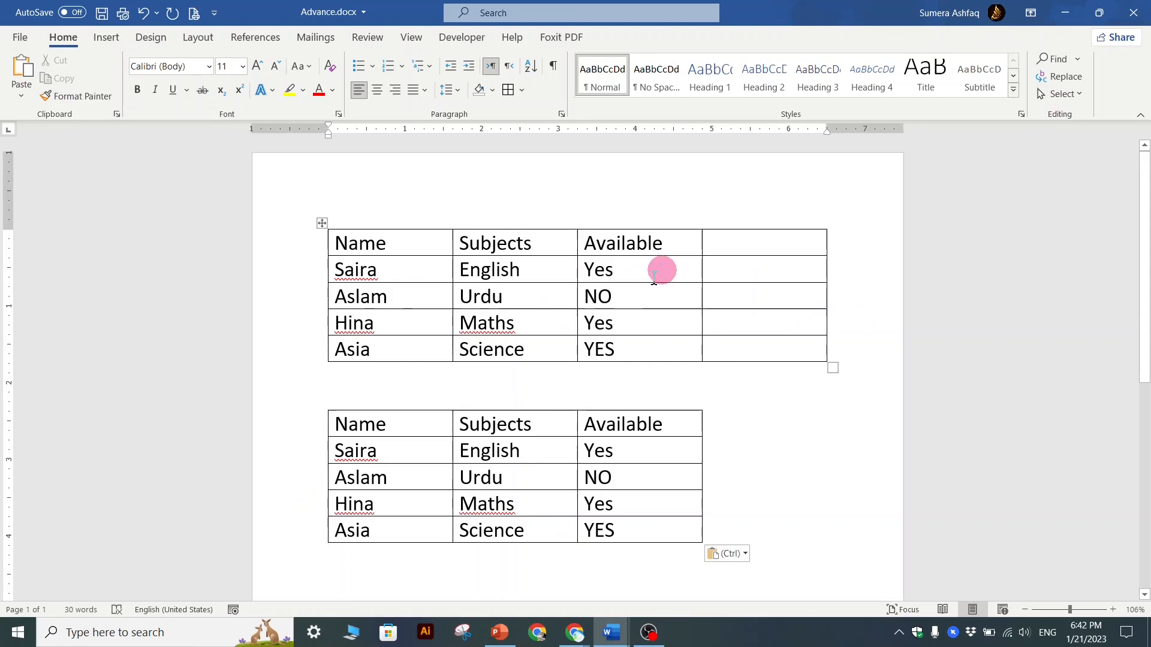
# Delete the pasted second table below the original
pyautogui.click(321, 403)
pyautogui.press('BackSpace')
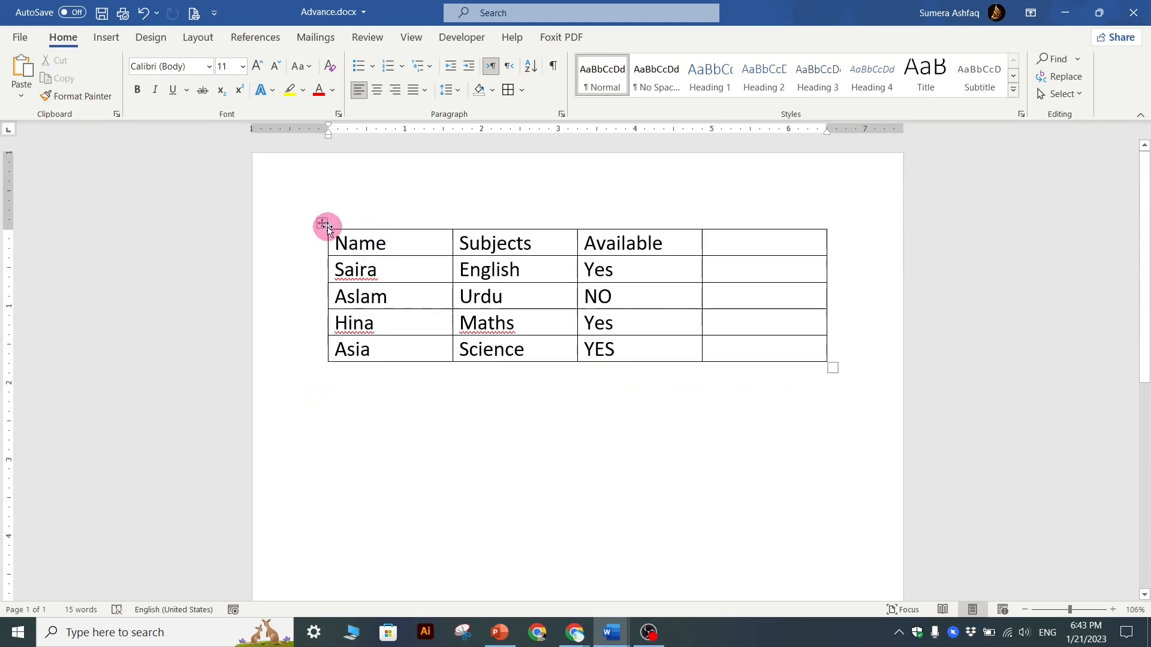
# Convert the whole table to text with Tabs as the separator
pyautogui.click(314, 222)
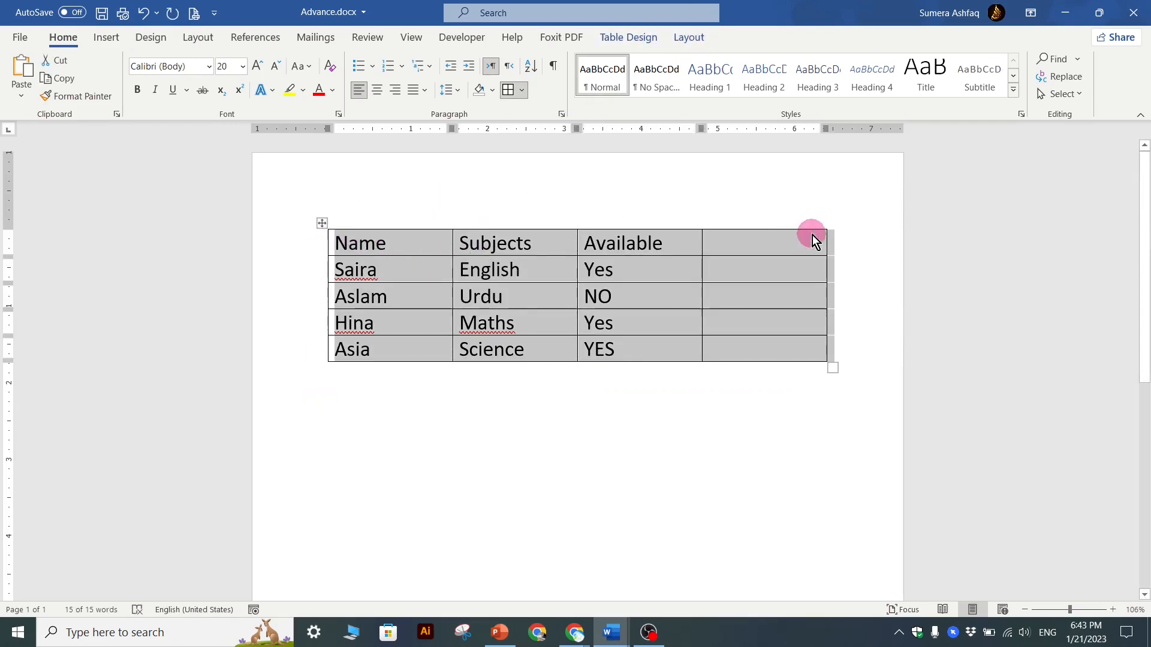
pyautogui.click(686, 40)
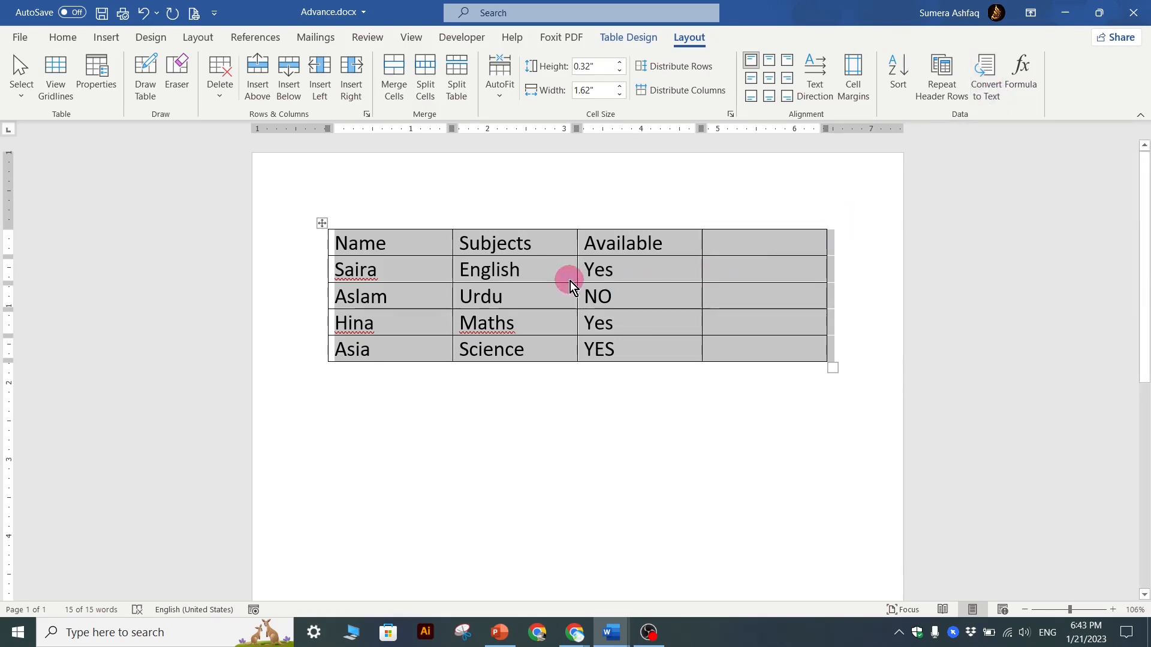
pyautogui.click(986, 99)
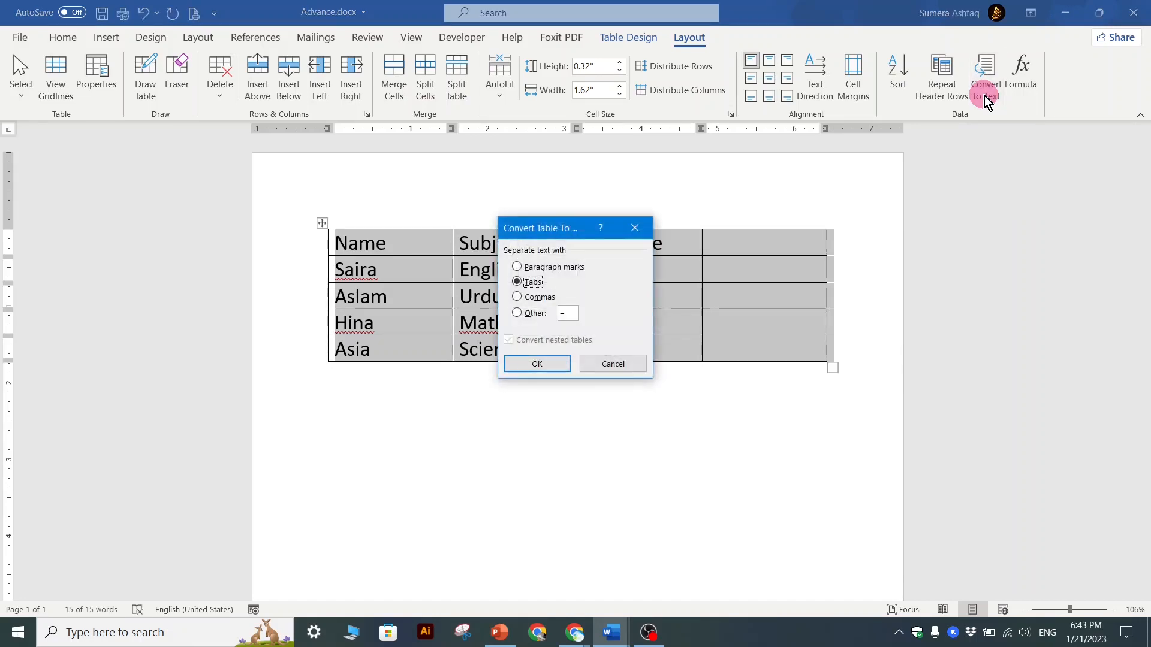
pyautogui.moveTo(550, 235); pyautogui.dragTo(685, 234)
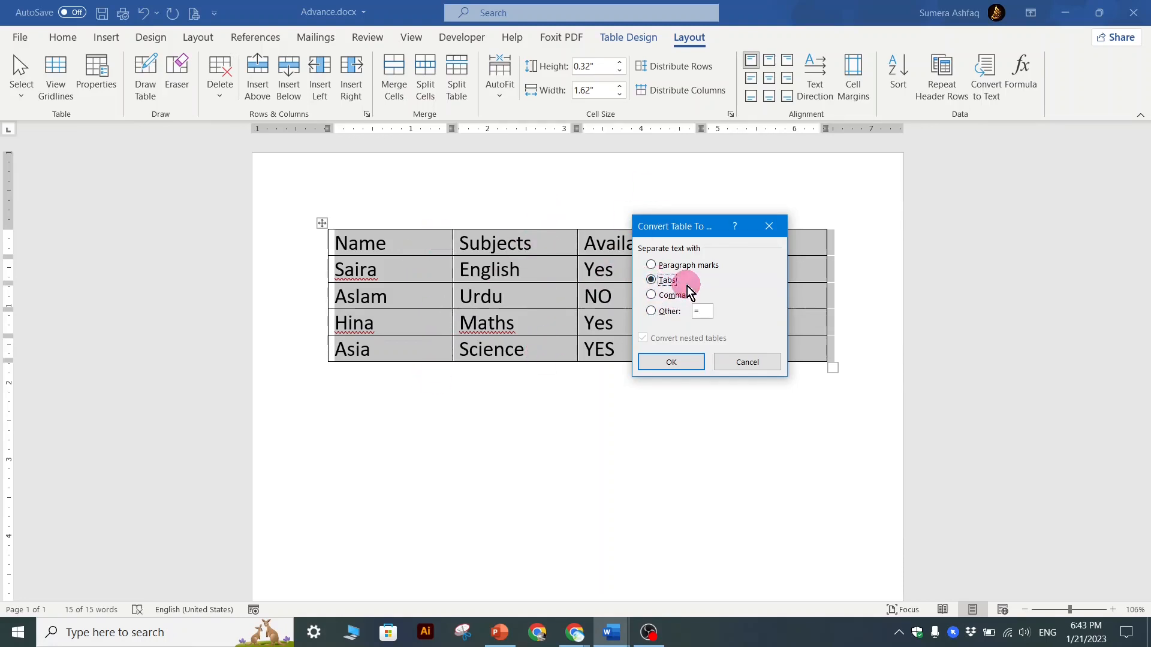
pyautogui.click(652, 265)
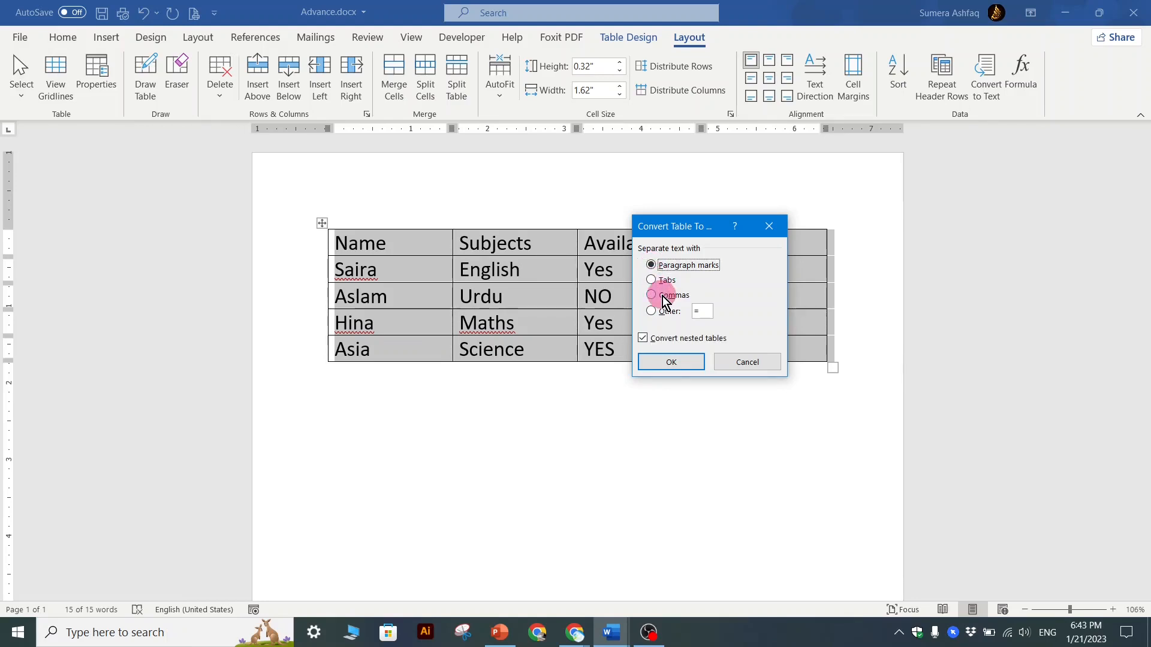
pyautogui.click(657, 280)
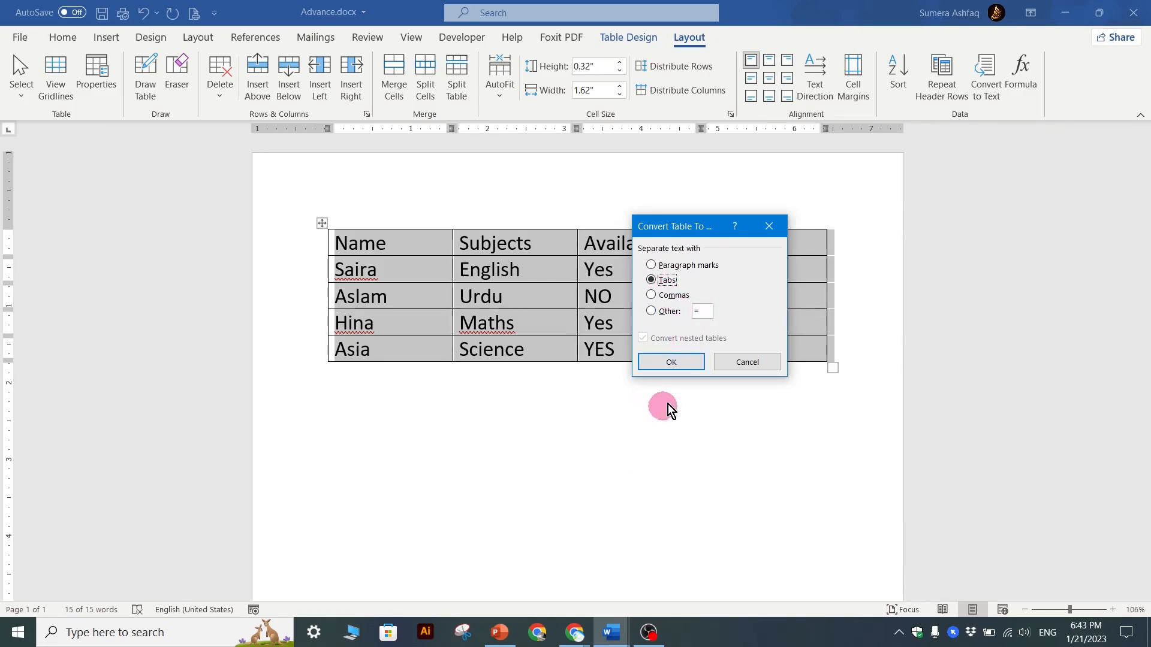
pyautogui.click(671, 365)
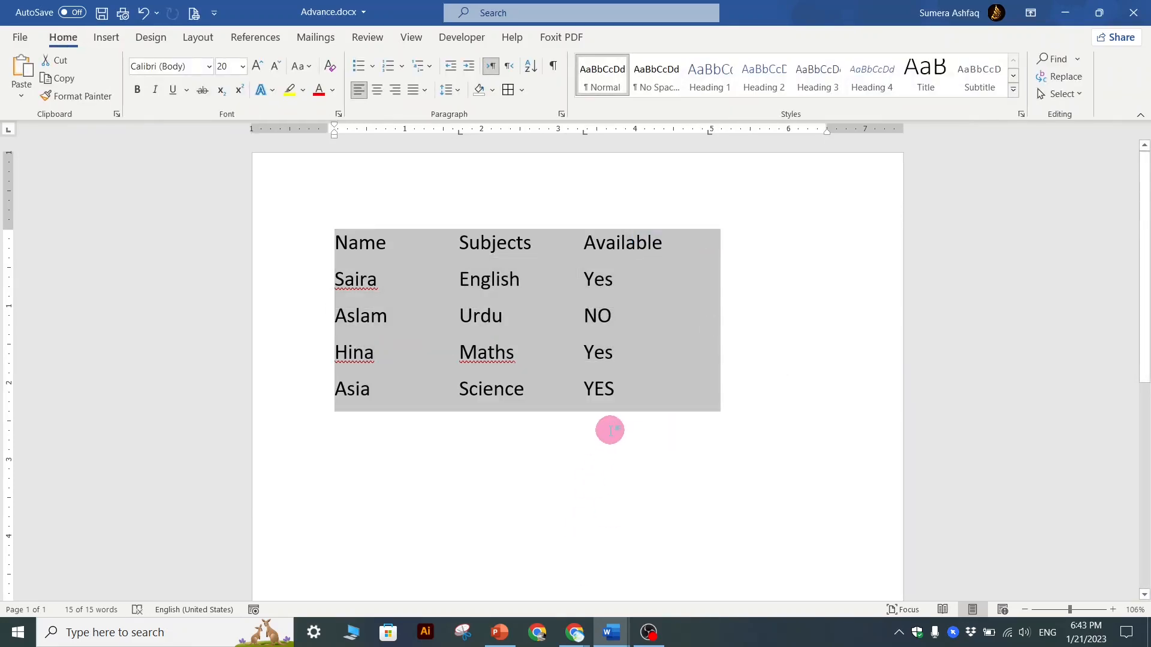
pyautogui.click(654, 341)
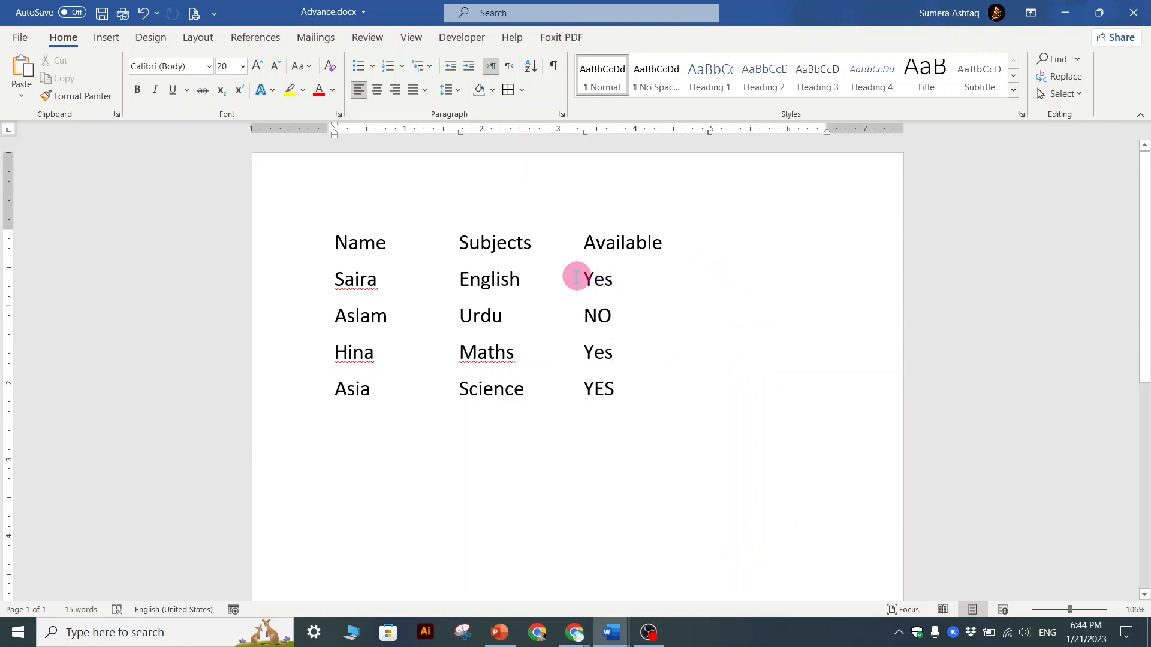
# Remove and reinsert the tab between Science and YES, and the tab between Maths and Yes in the row above
pyautogui.moveTo(576, 277); pyautogui.dragTo(527, 282)
pyautogui.click(580, 443)
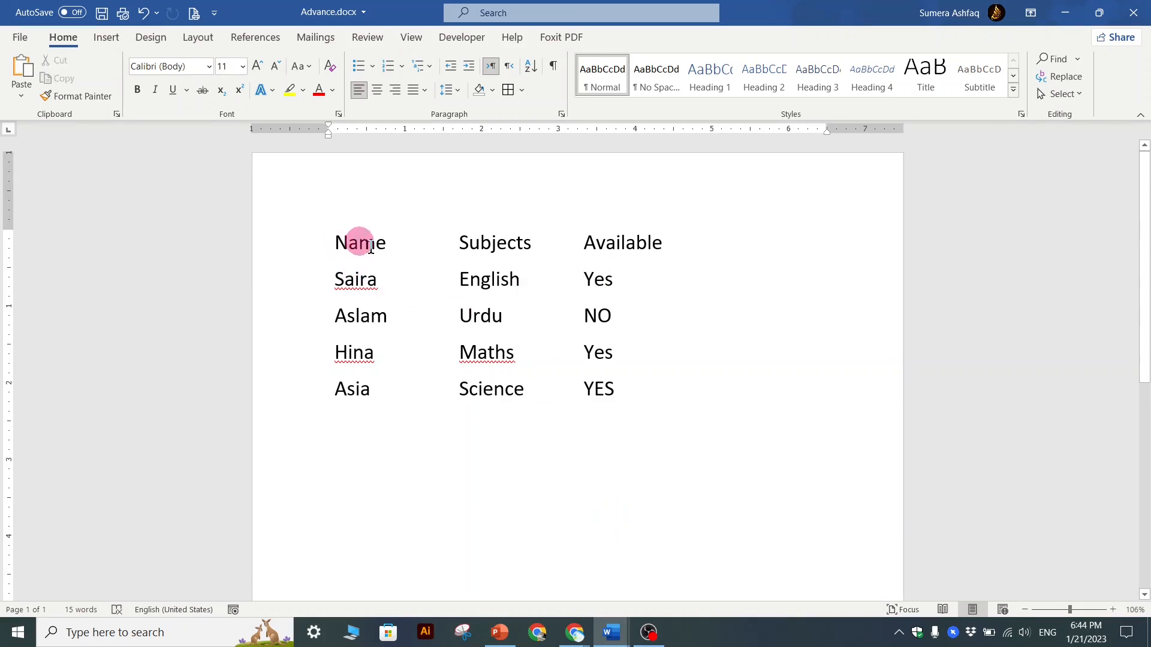
pyautogui.moveTo(371, 249); pyautogui.dragTo(609, 391)
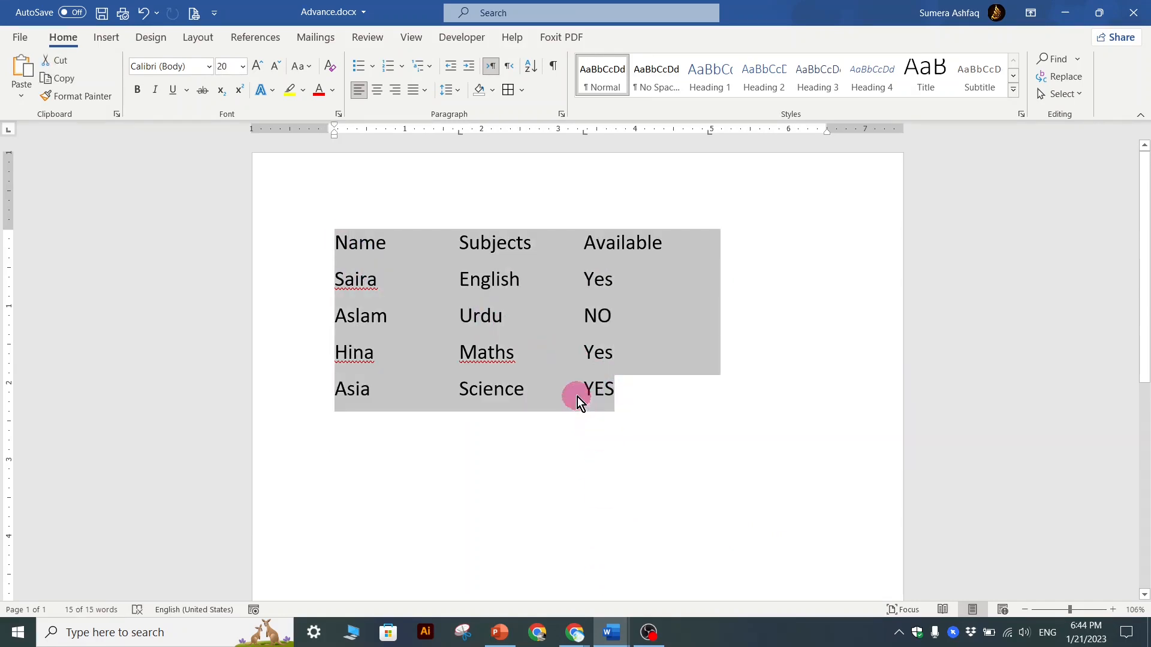
pyautogui.click(579, 395)
pyautogui.press('BackSpace')
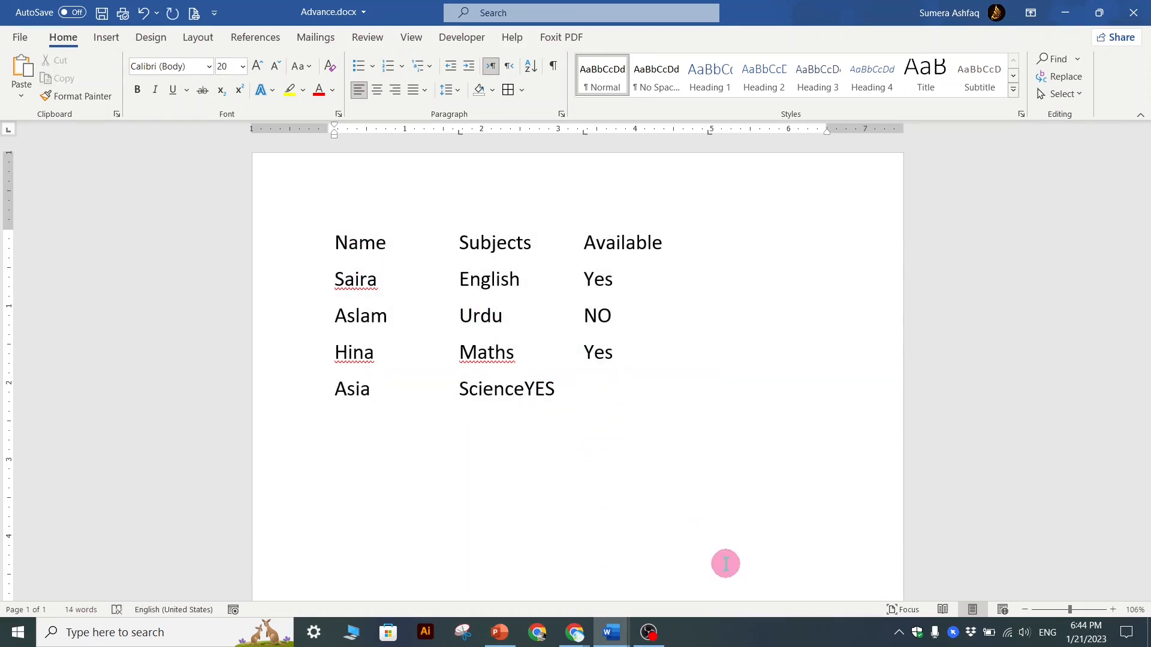
pyautogui.press('Tab')
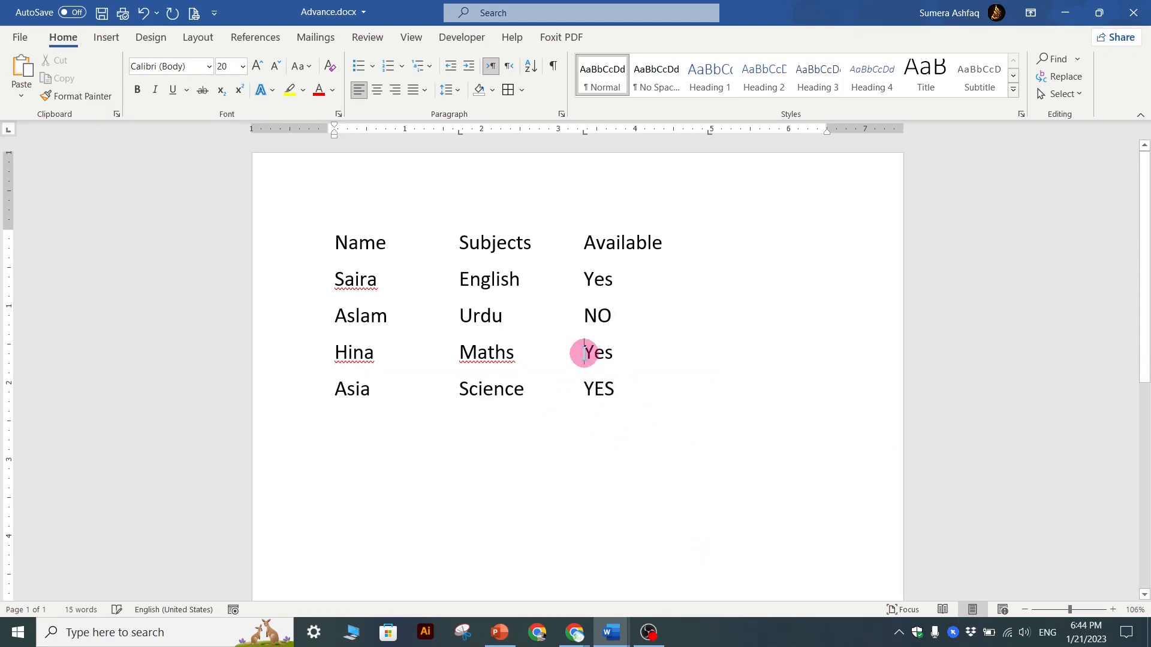
pyautogui.click(585, 353)
pyautogui.press('BackSpace')
pyautogui.press('Tab')
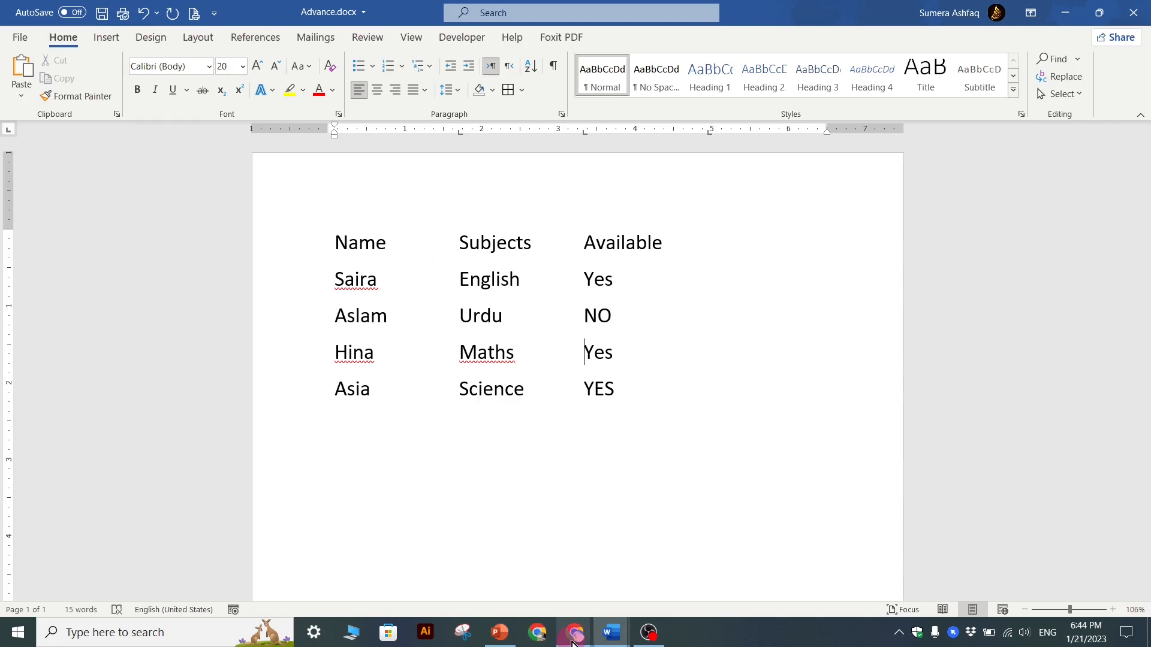
# Switch to the Google Meet call, admit the waiting participant and return to the Word document
pyautogui.moveTo(571, 643)
pyautogui.click(527, 600)
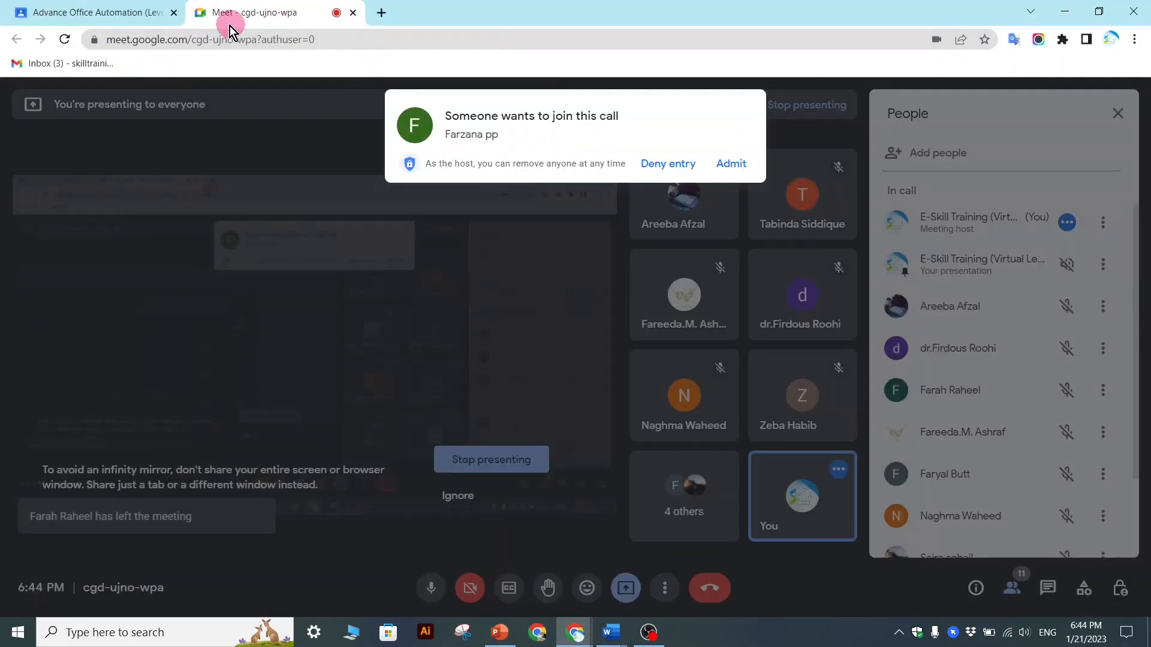
pyautogui.click(731, 163)
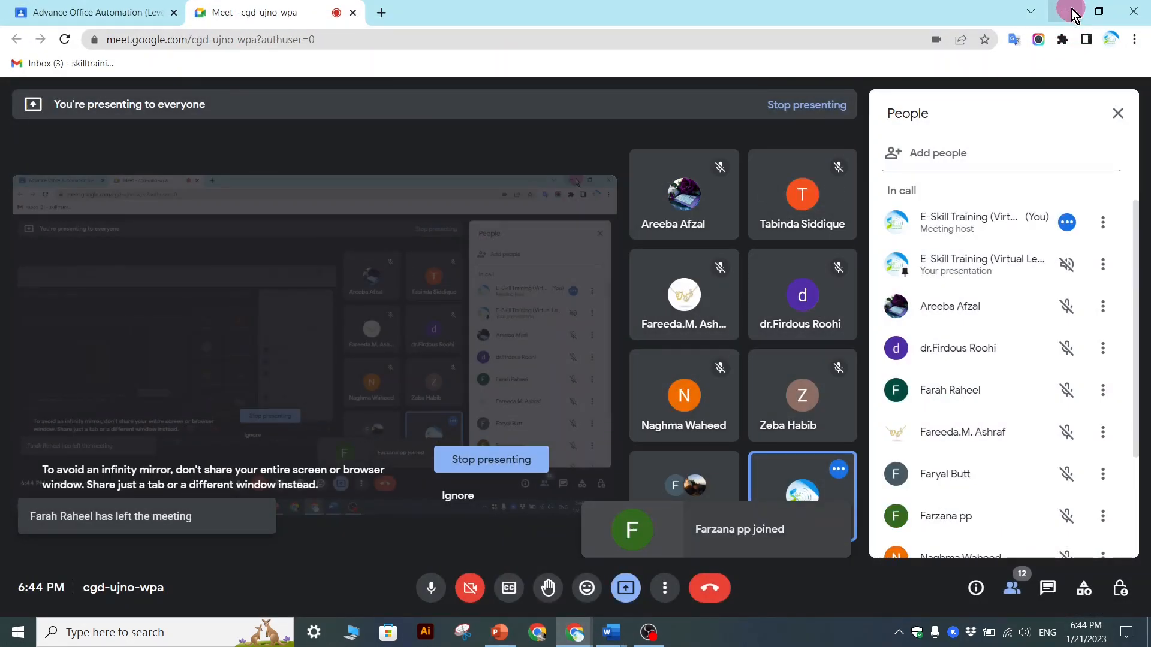
pyautogui.click(1067, 10)
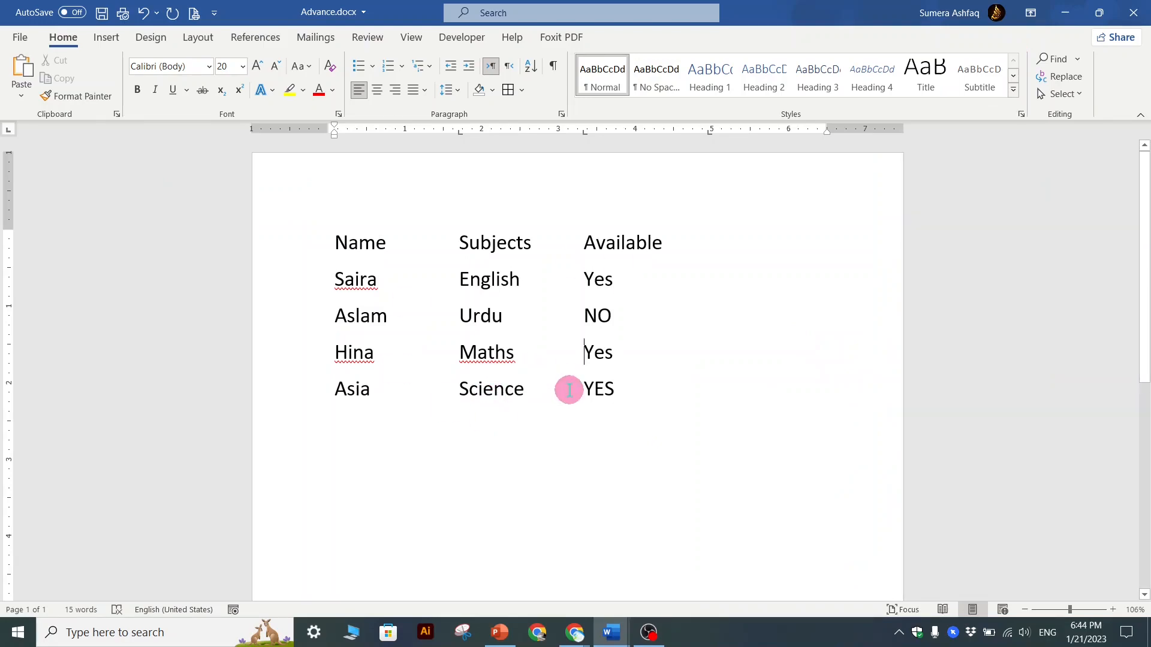
# Undo the tab edits and the table-to-text conversion
pyautogui.press('BackSpace')
pyautogui.hotkey('ctrl', 'z')
pyautogui.hotkey('ctrl', 'z')
pyautogui.hotkey('ctrl', 'z')
pyautogui.hotkey('ctrl', 'z')
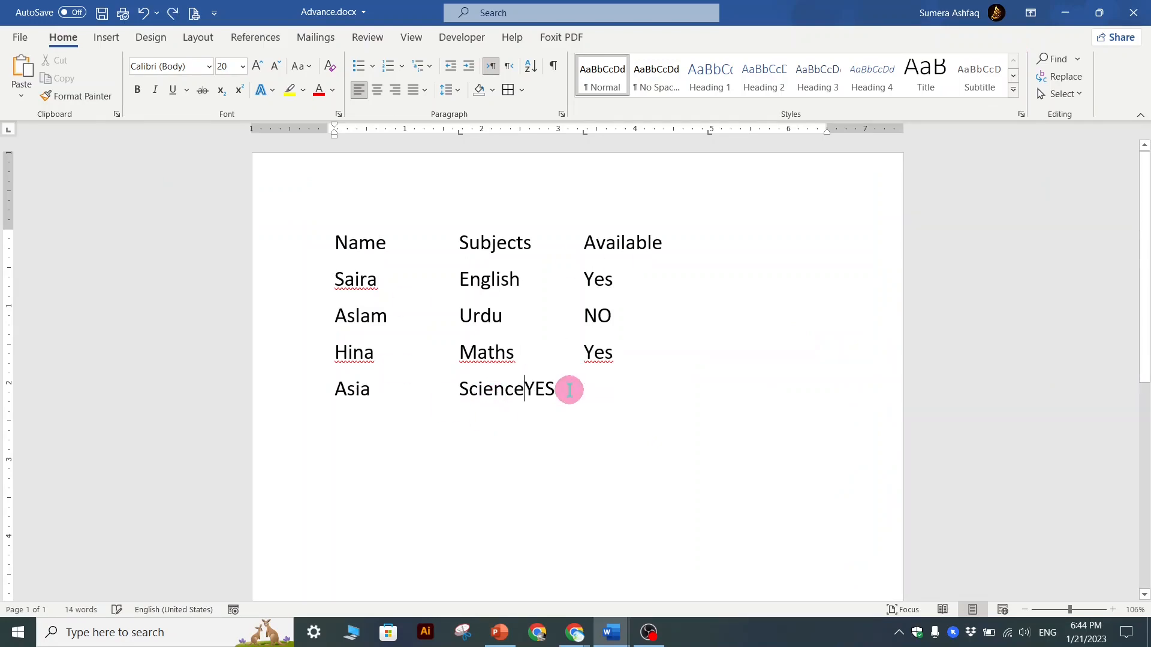
pyautogui.click(524, 409)
# Try converting the whole table to text with = as the Other separator, and undo that conversion
pyautogui.click(322, 223)
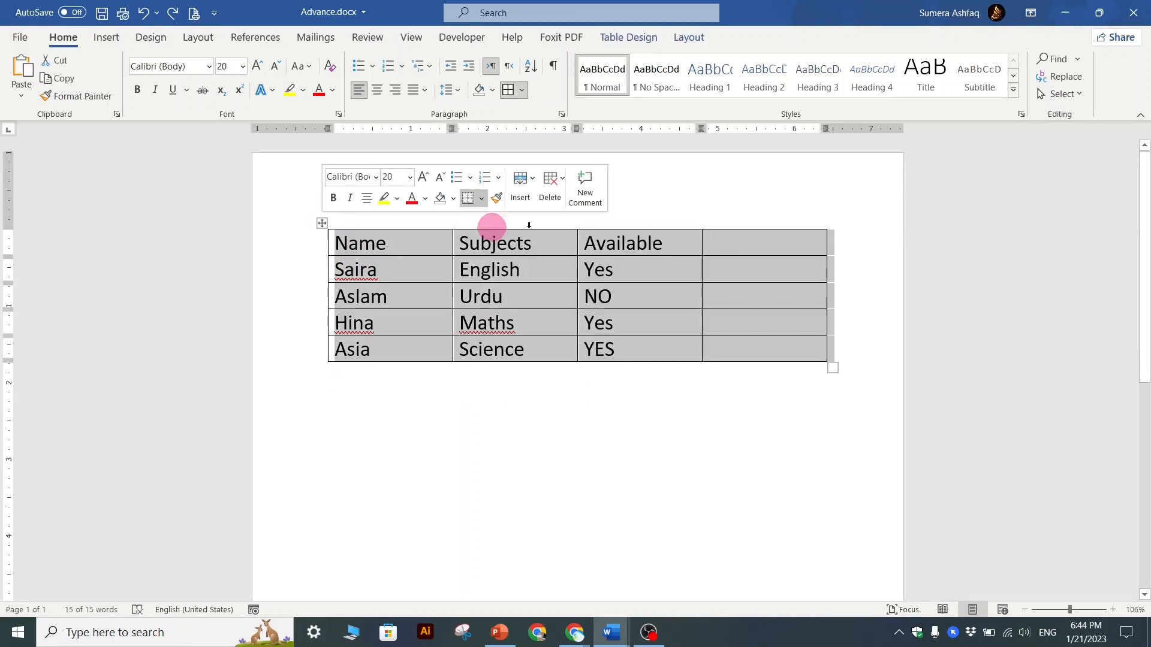
pyautogui.click(699, 36)
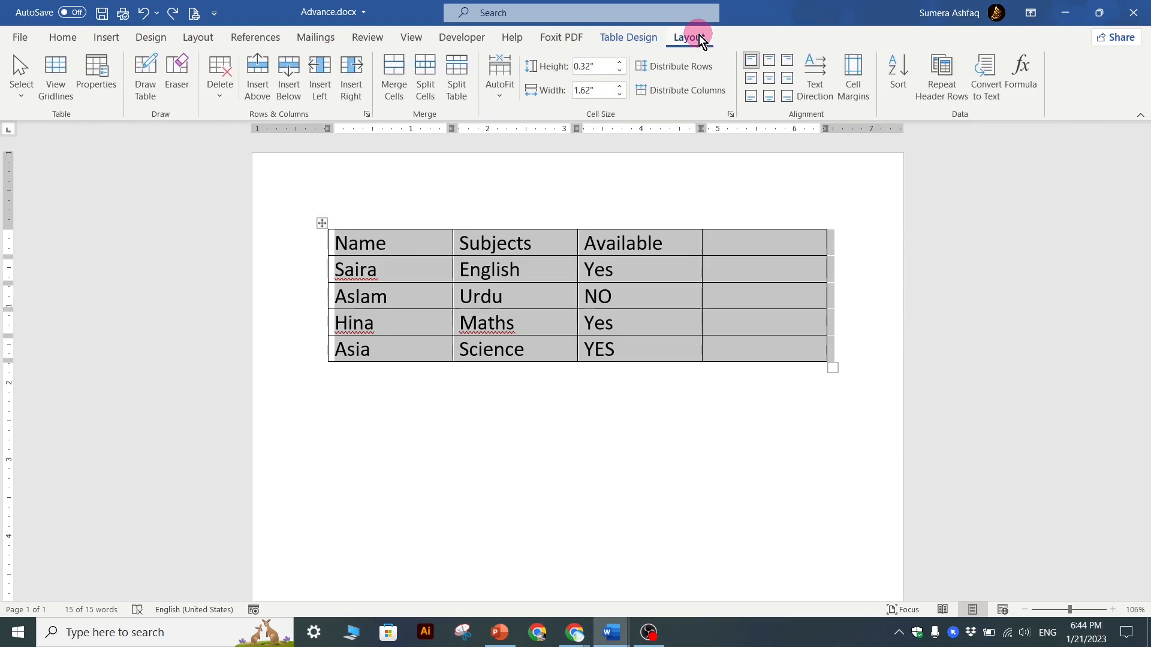
pyautogui.click(985, 95)
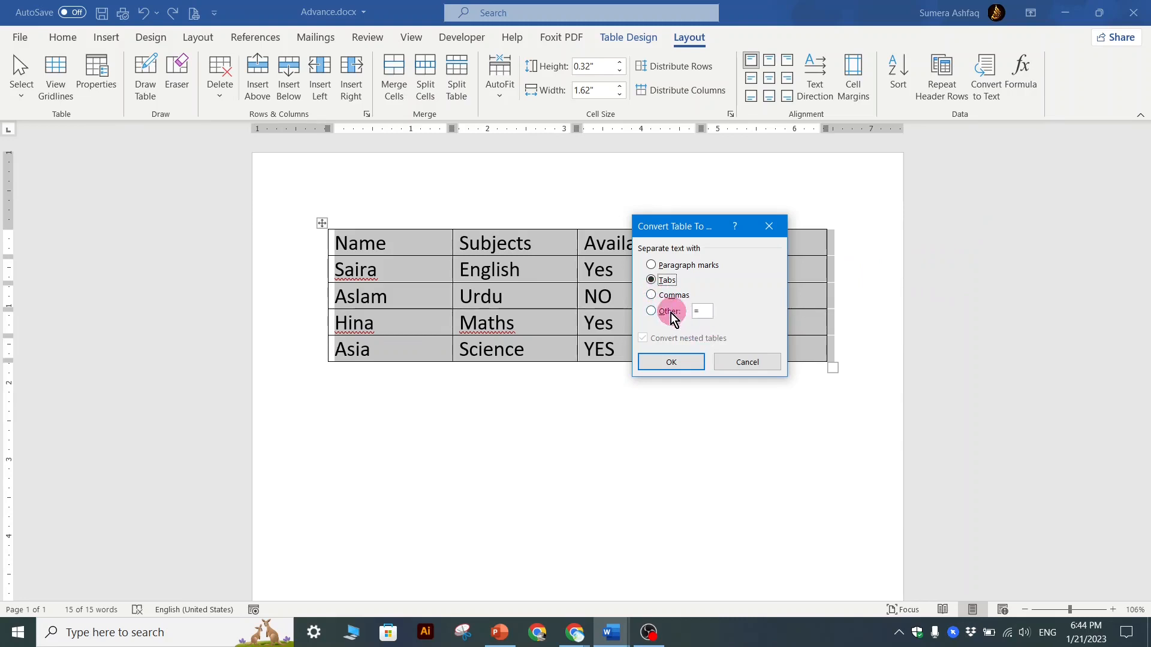
pyautogui.click(652, 311)
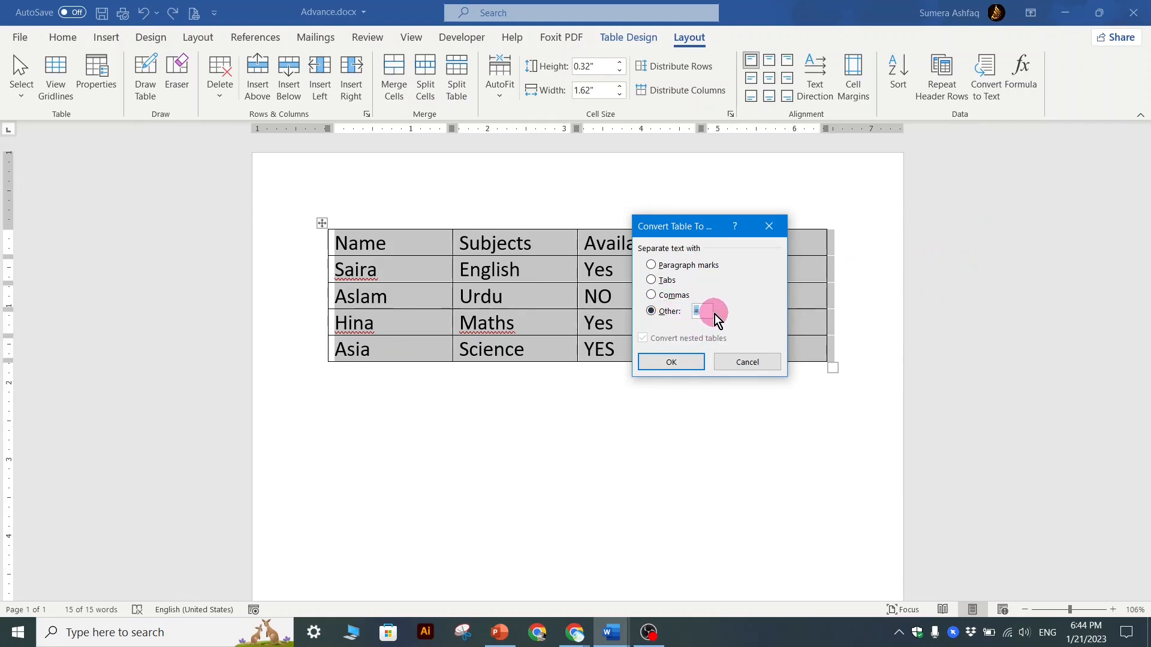
pyautogui.click(665, 363)
pyautogui.click(613, 388)
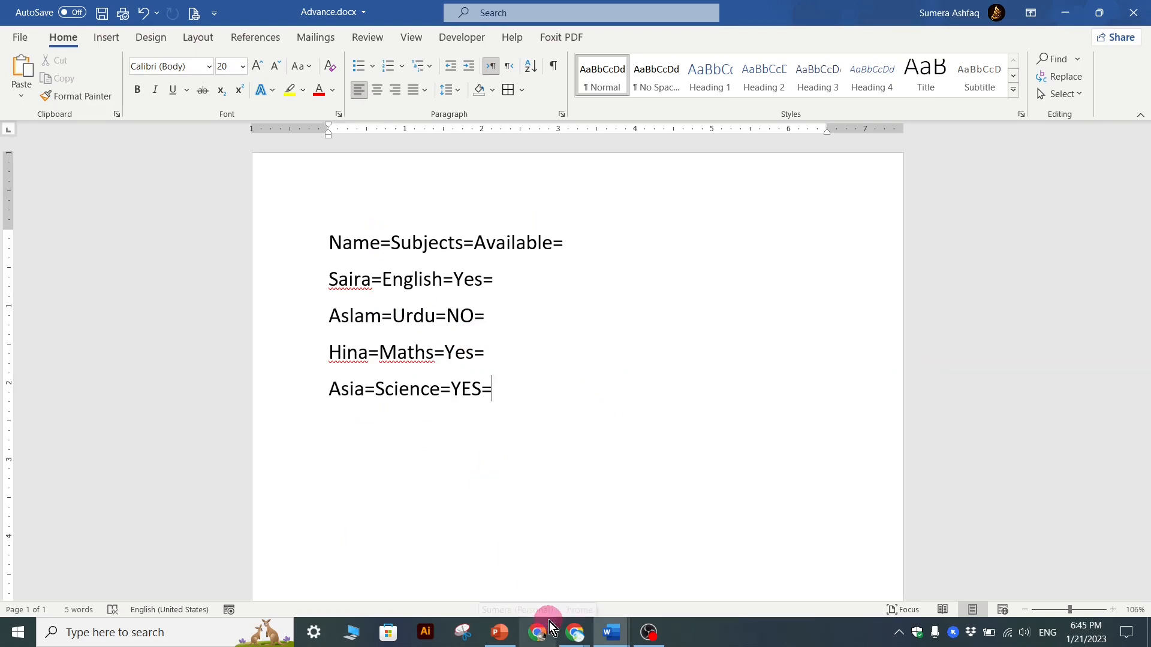
pyautogui.hotkey('ctrl', 'z')
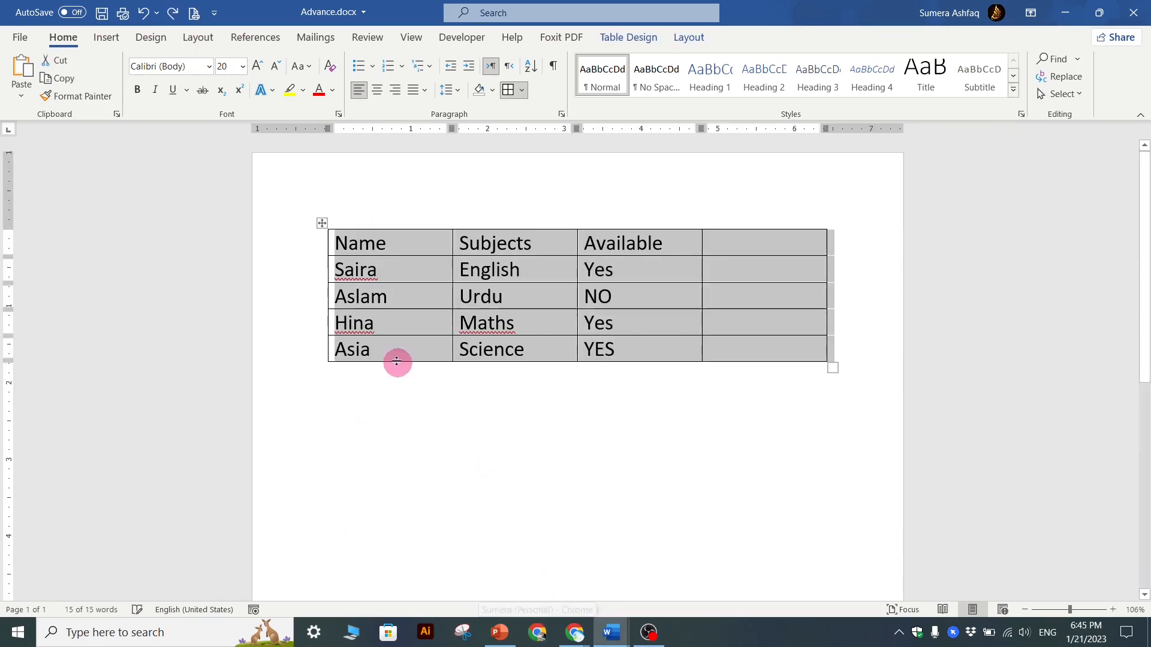
# Convert the selected table to text, separating the cell contents with Tabs
pyautogui.click(690, 36)
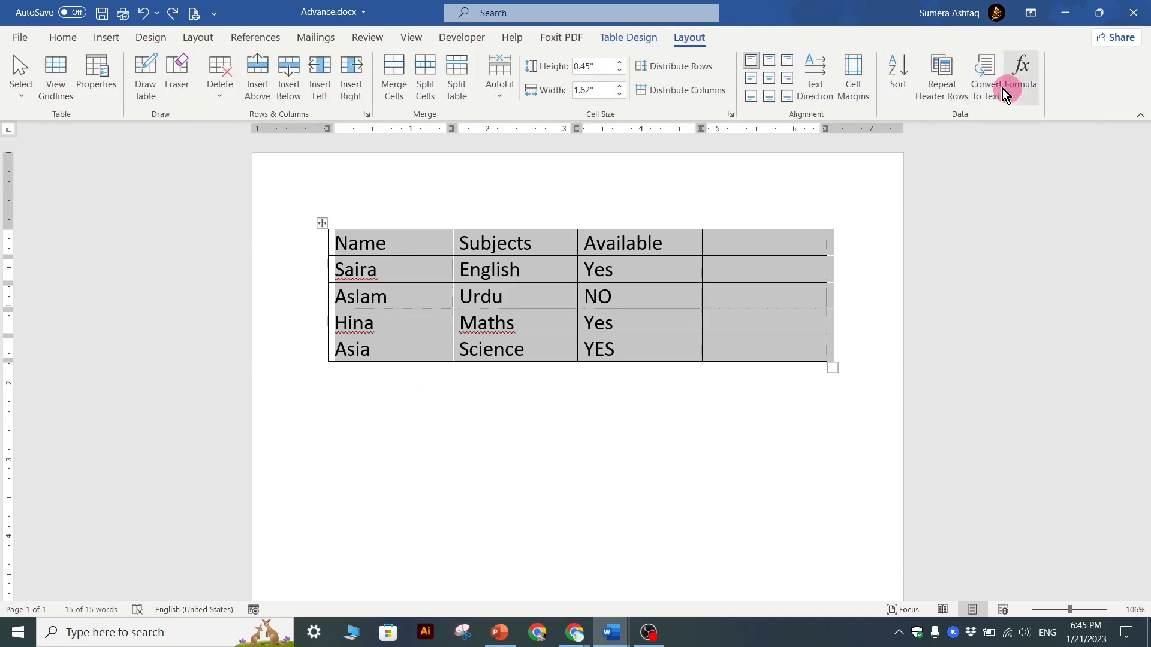
pyautogui.click(984, 87)
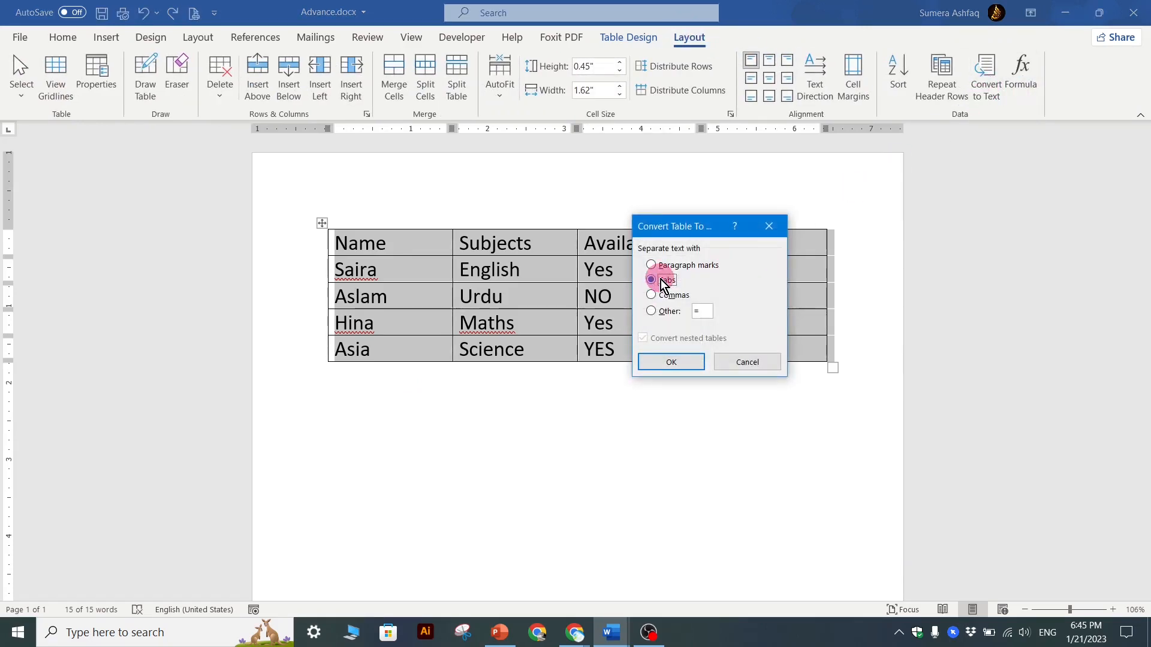
pyautogui.click(662, 365)
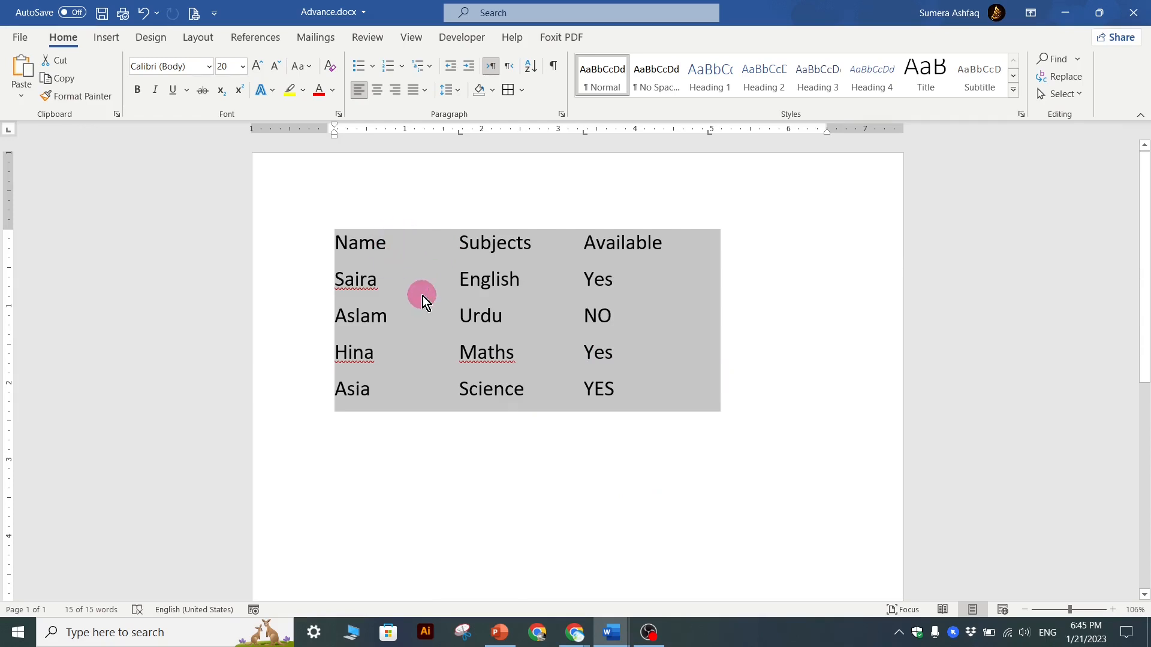
pyautogui.click(377, 258)
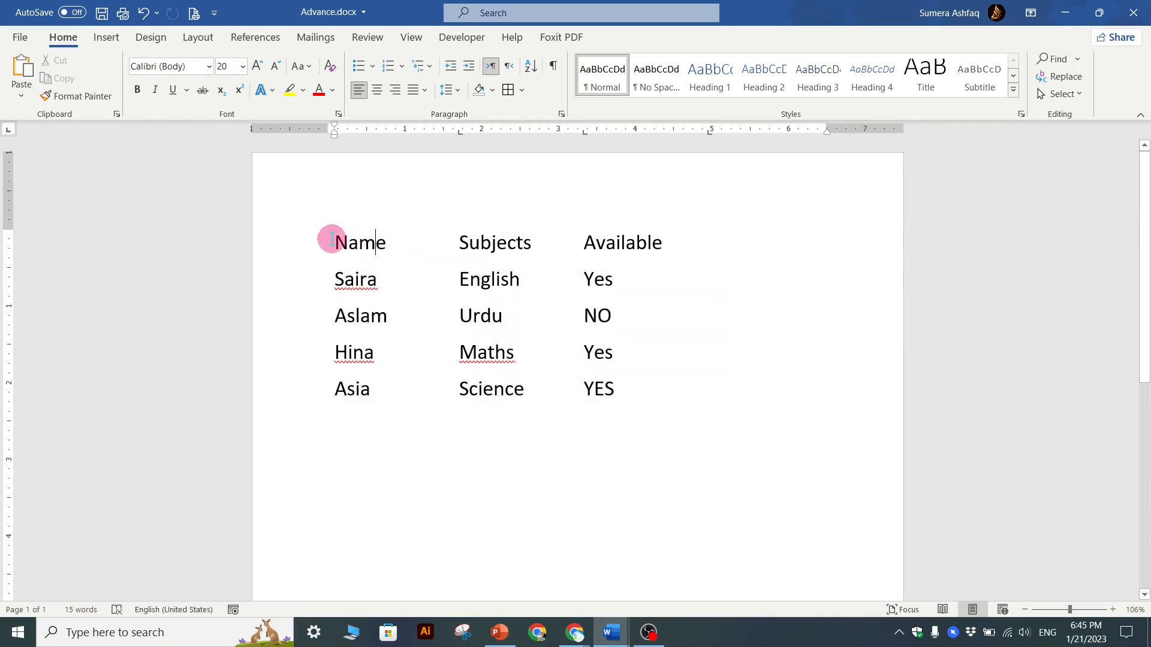
pyautogui.moveTo(332, 240); pyautogui.dragTo(613, 390)
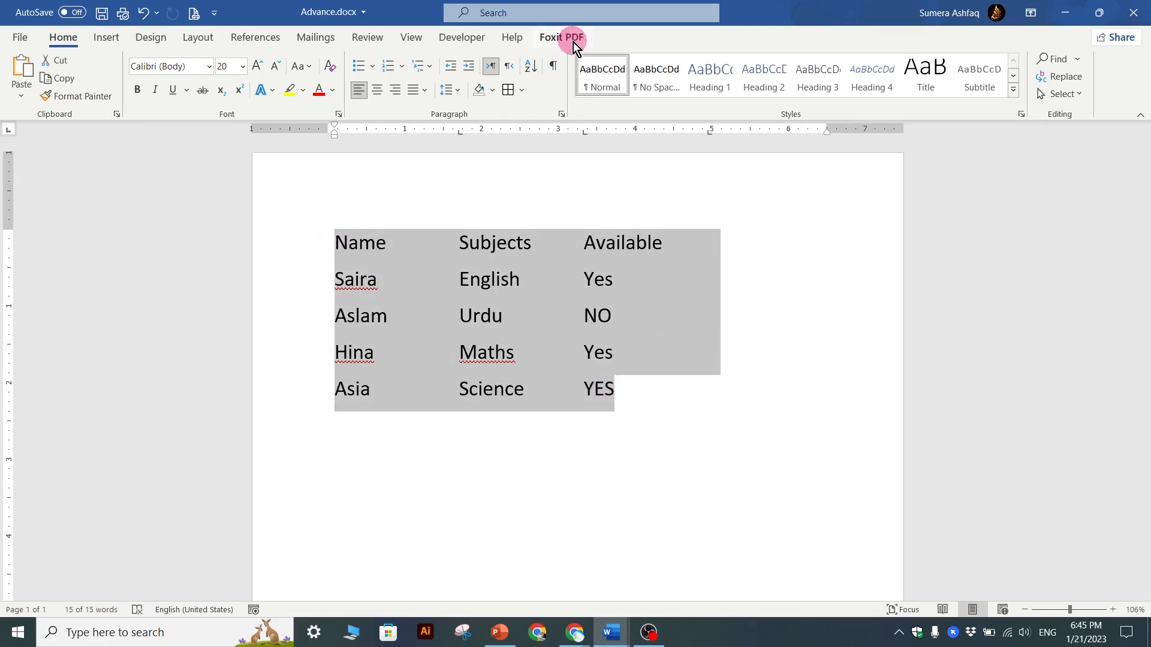
pyautogui.click(562, 37)
pyautogui.click(579, 391)
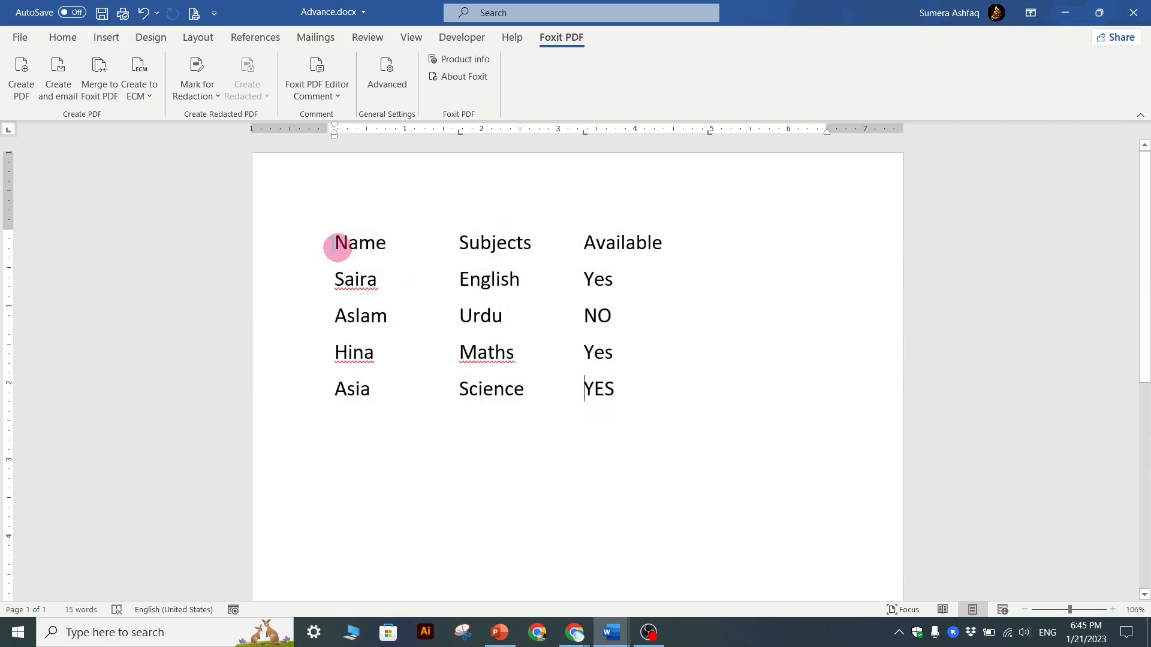
pyautogui.click(63, 38)
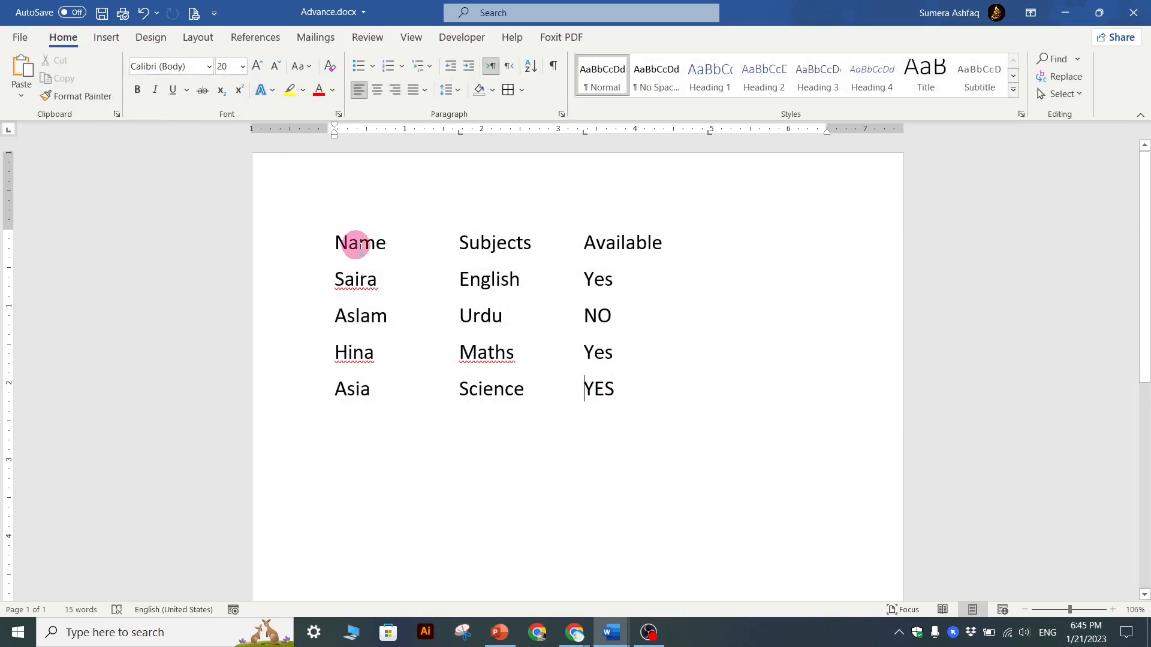
# Undo the tab-separated conversion of the table to text and show the table layout tools
pyautogui.moveTo(356, 244); pyautogui.dragTo(632, 401)
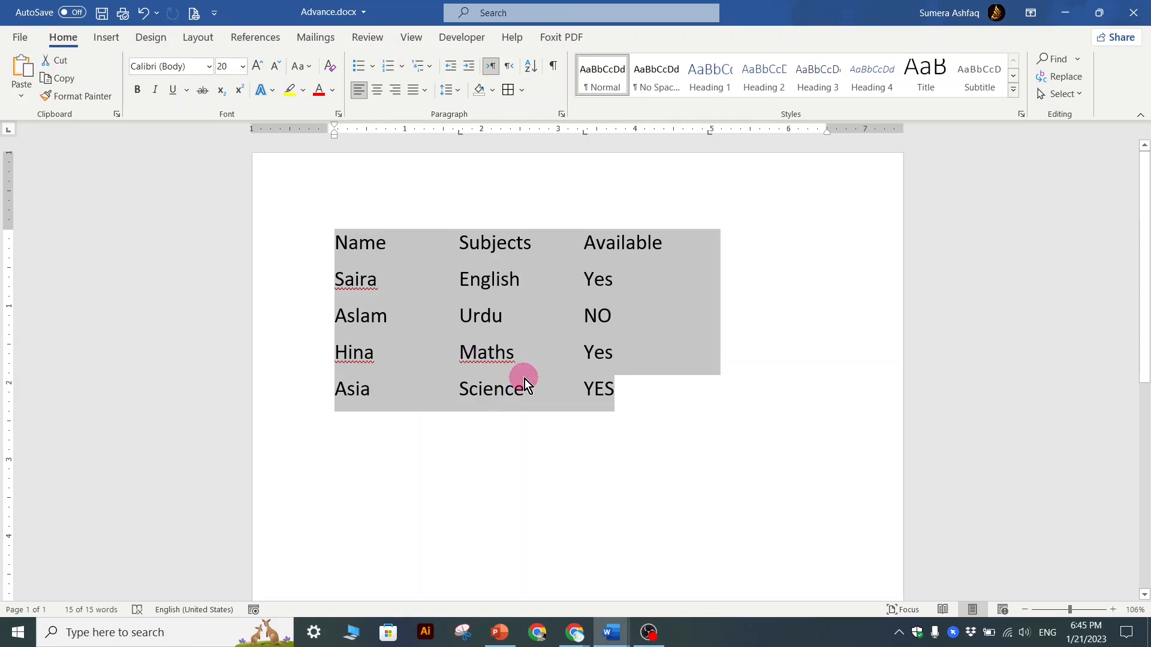
pyautogui.hotkey('ctrl', 'z')
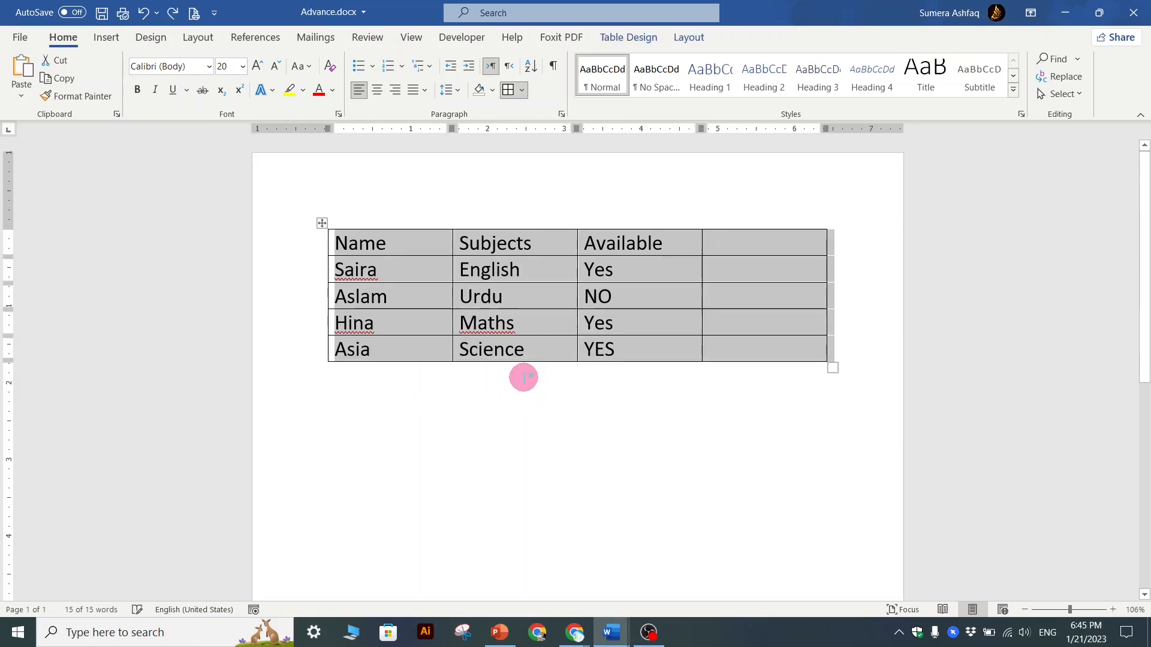
pyautogui.click(694, 39)
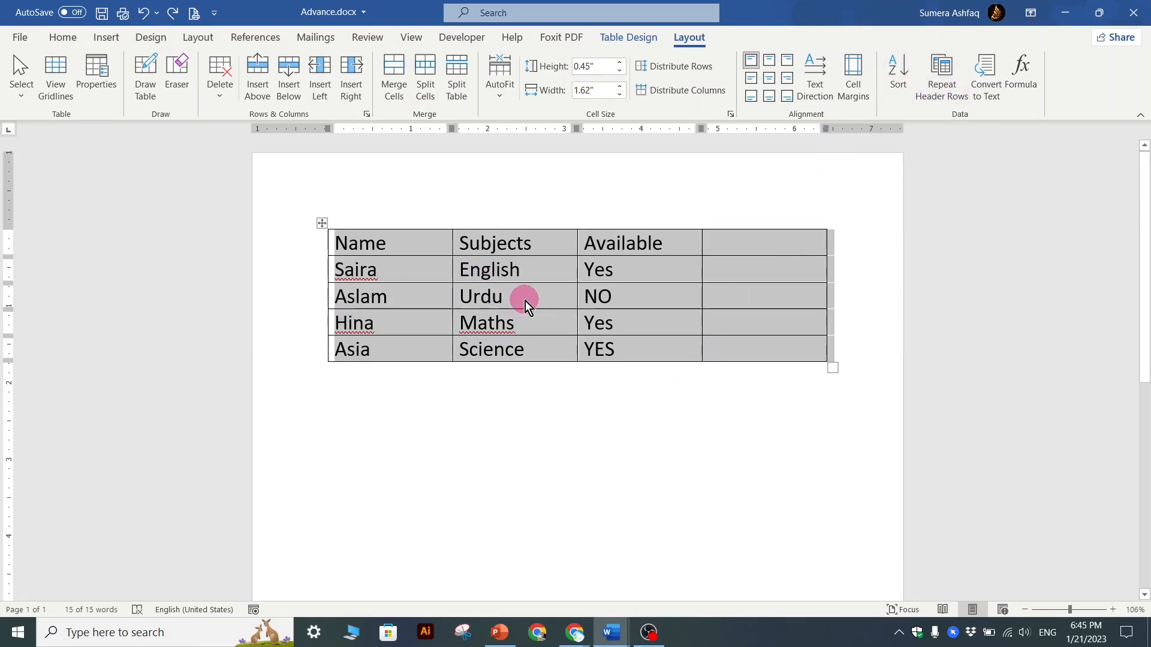
# Fill the four cells below the header in the table's fourth column with 1, 23, 50 and 18
pyautogui.click(742, 272)
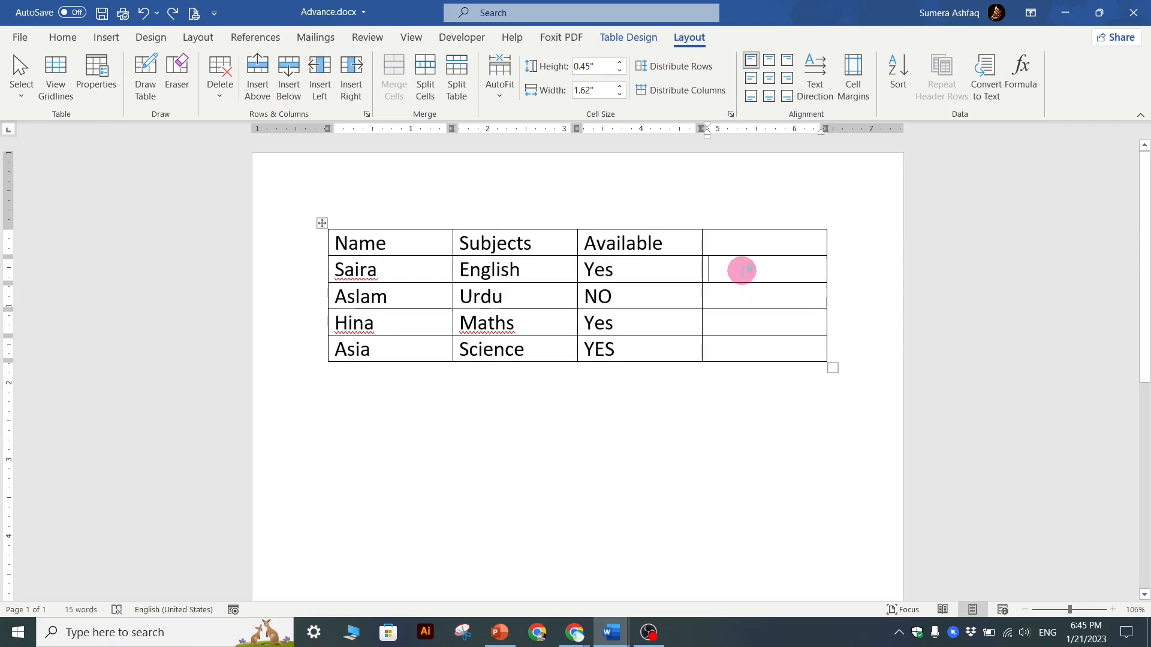
pyautogui.write('1')
pyautogui.press('Down')
pyautogui.write('2')
pyautogui.press('Down')
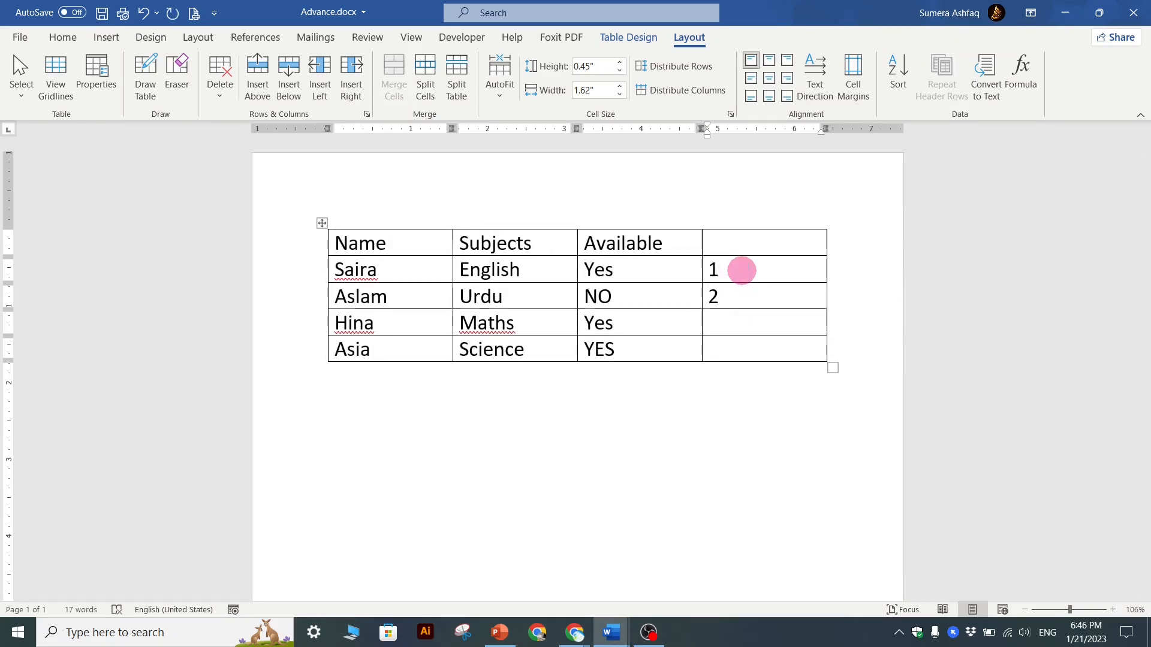
pyautogui.click(738, 300)
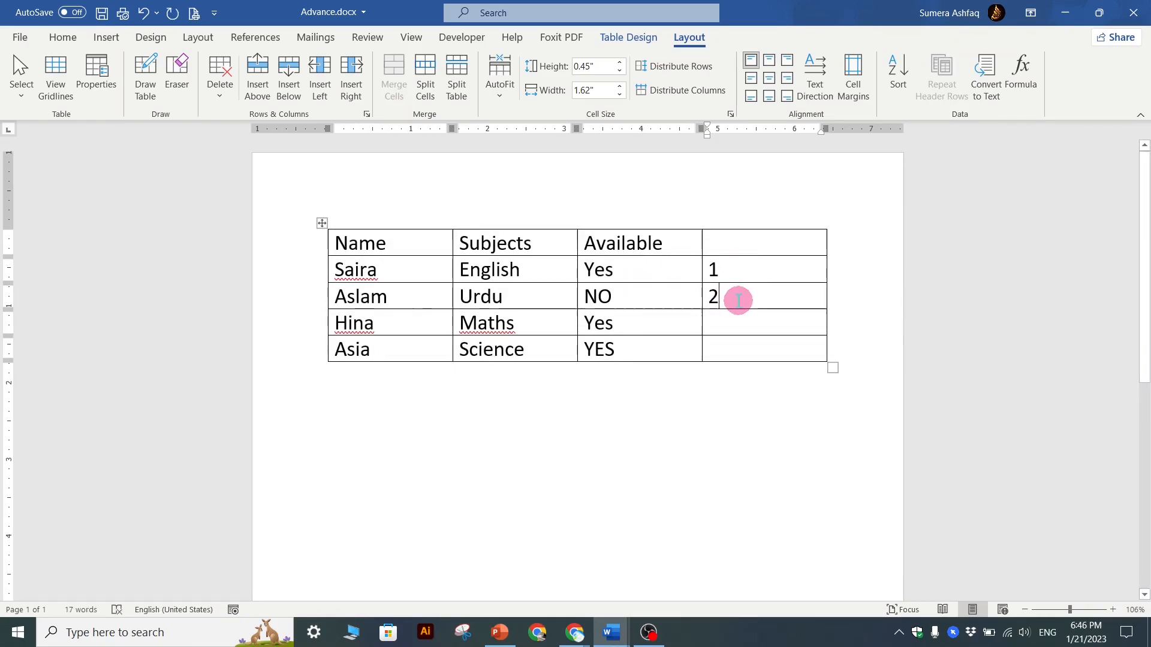
pyautogui.write('3')
pyautogui.press('Down')
pyautogui.write('50')
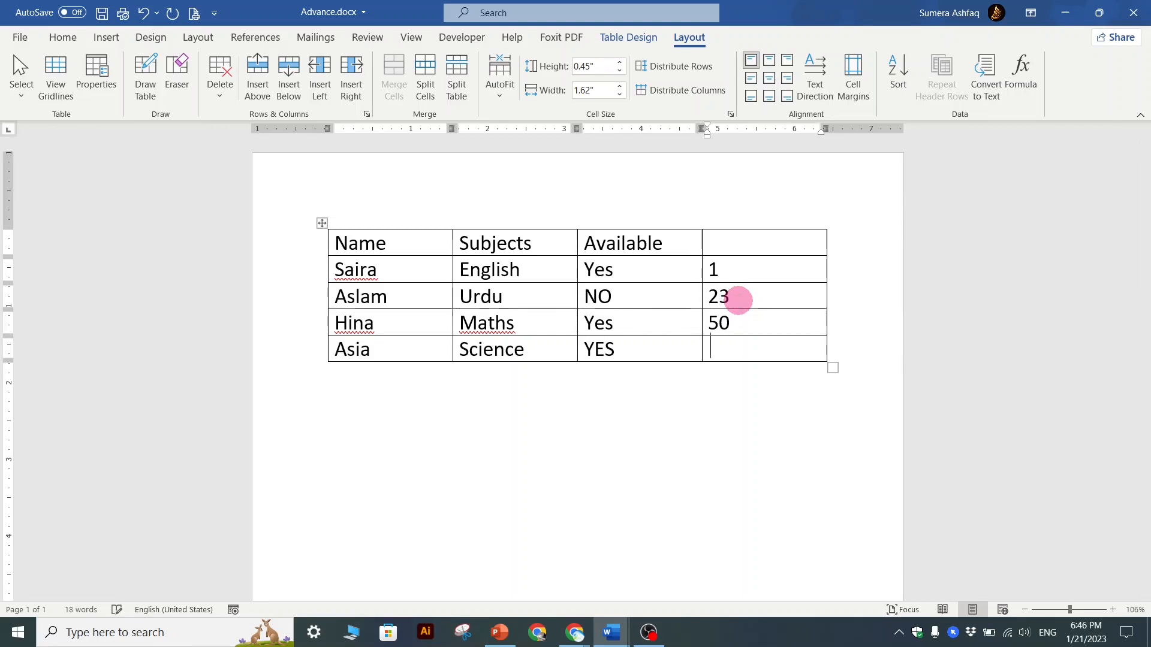
pyautogui.press('Down')
pyautogui.write('18')
pyautogui.moveTo(719, 268); pyautogui.dragTo(710, 509)
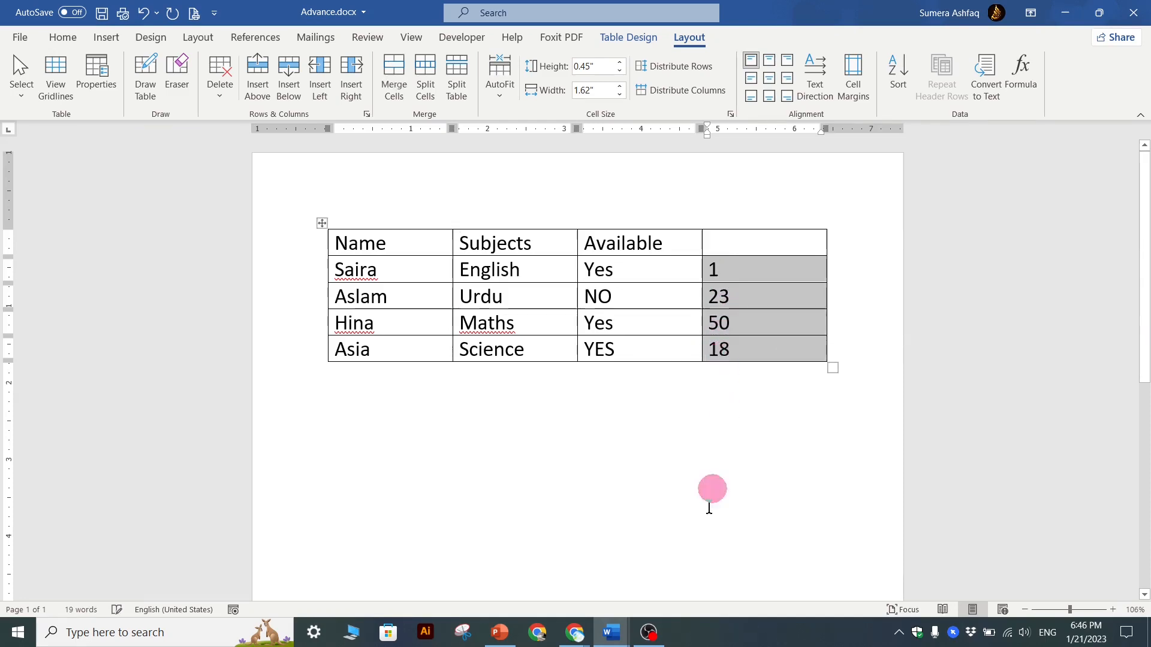
pyautogui.click(692, 447)
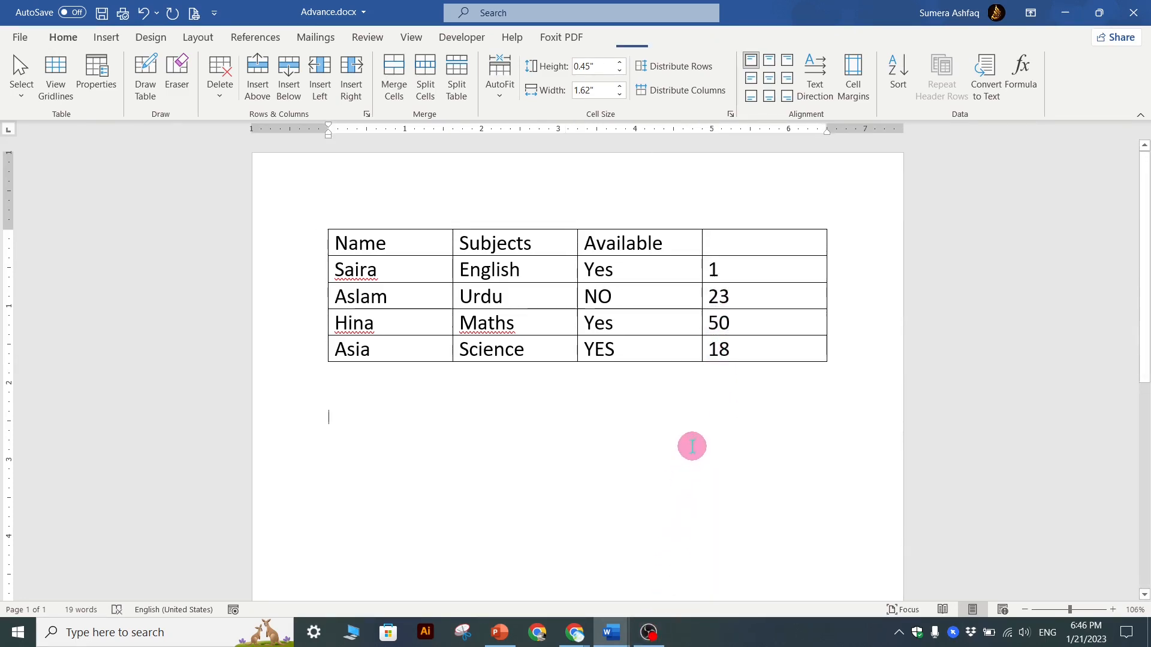
pyautogui.moveTo(726, 265); pyautogui.dragTo(347, 265)
pyautogui.click(742, 270)
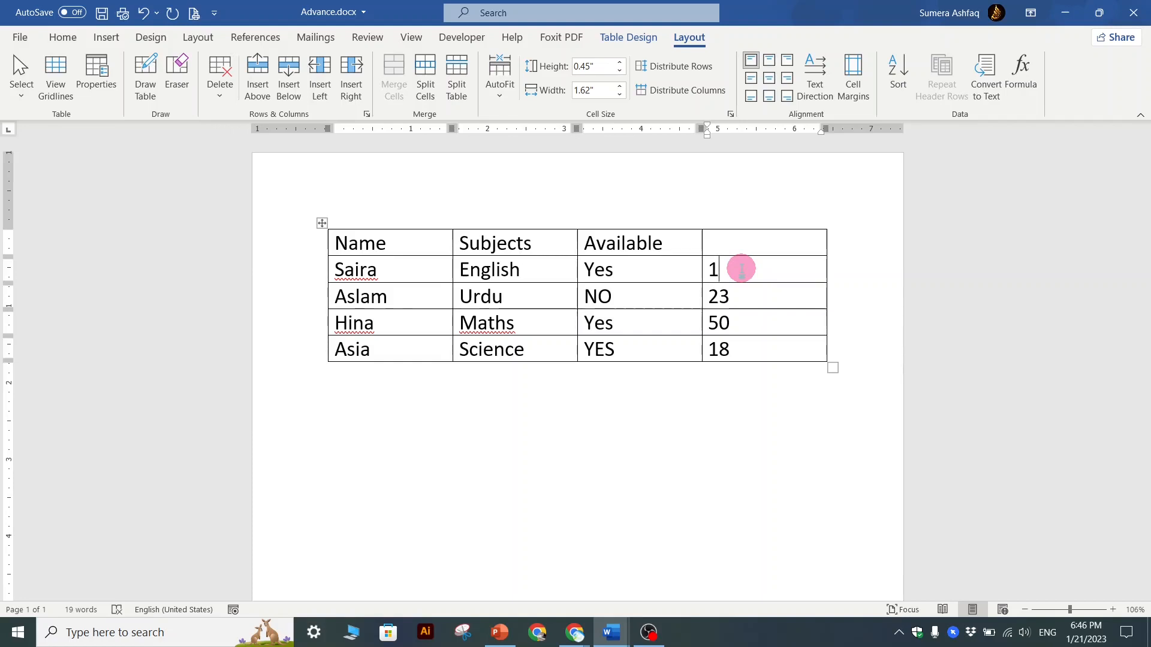
# Enter the heading Numbers in the empty header cell of the fourth column
pyautogui.moveTo(742, 256); pyautogui.dragTo(726, 356)
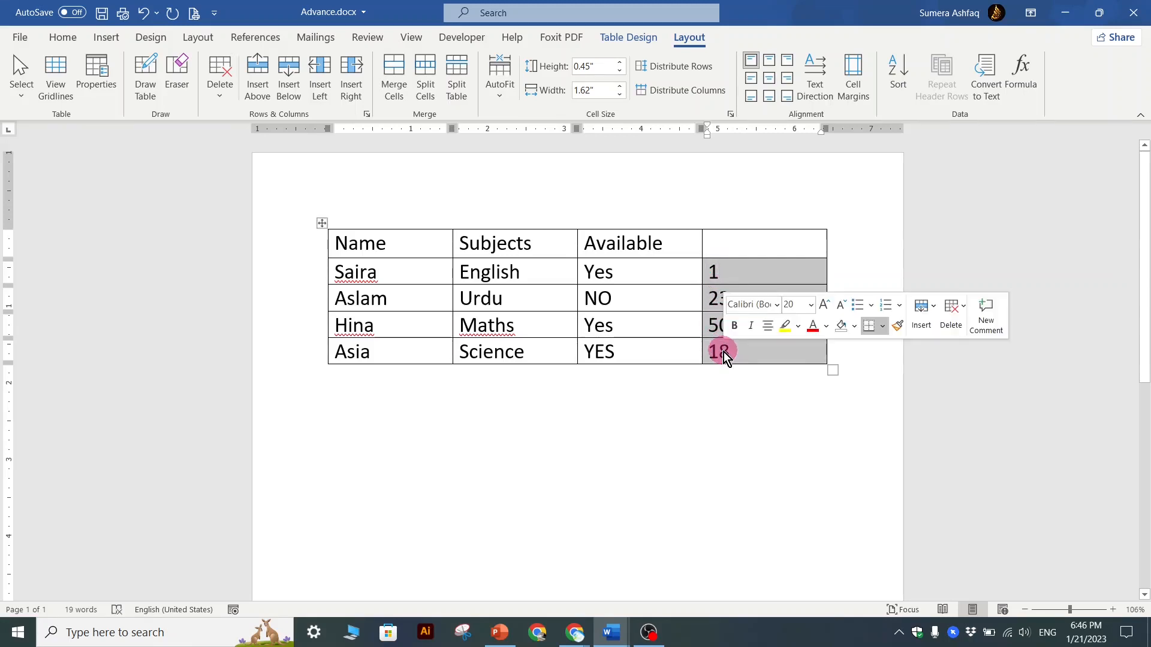
pyautogui.click(729, 219)
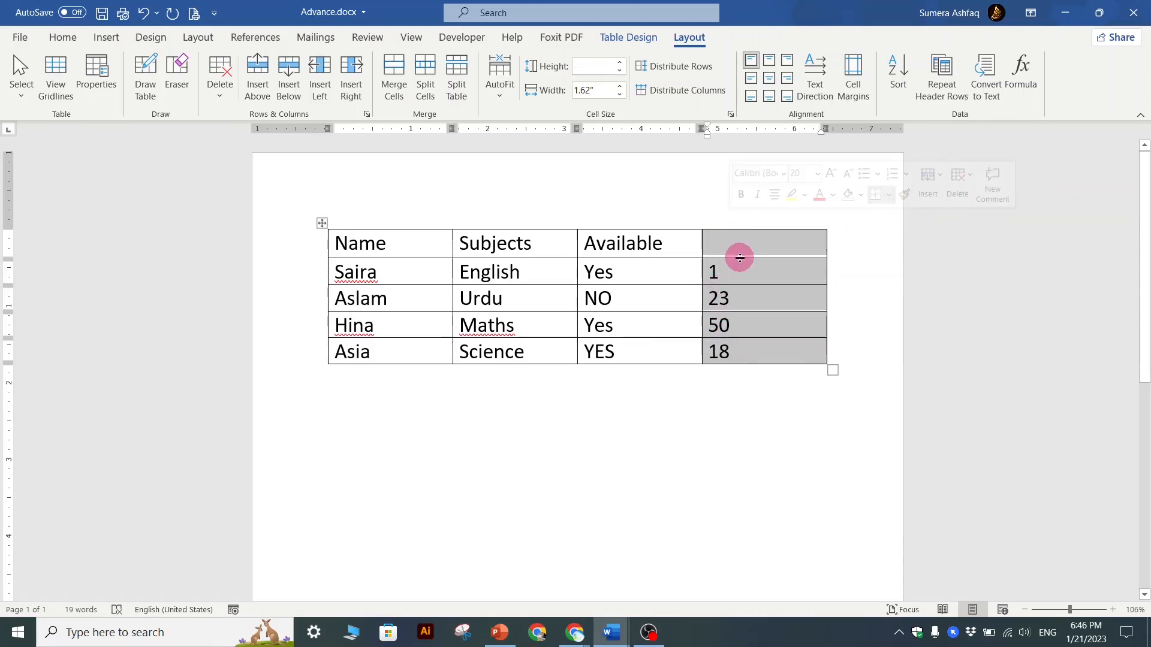
pyautogui.click(739, 239)
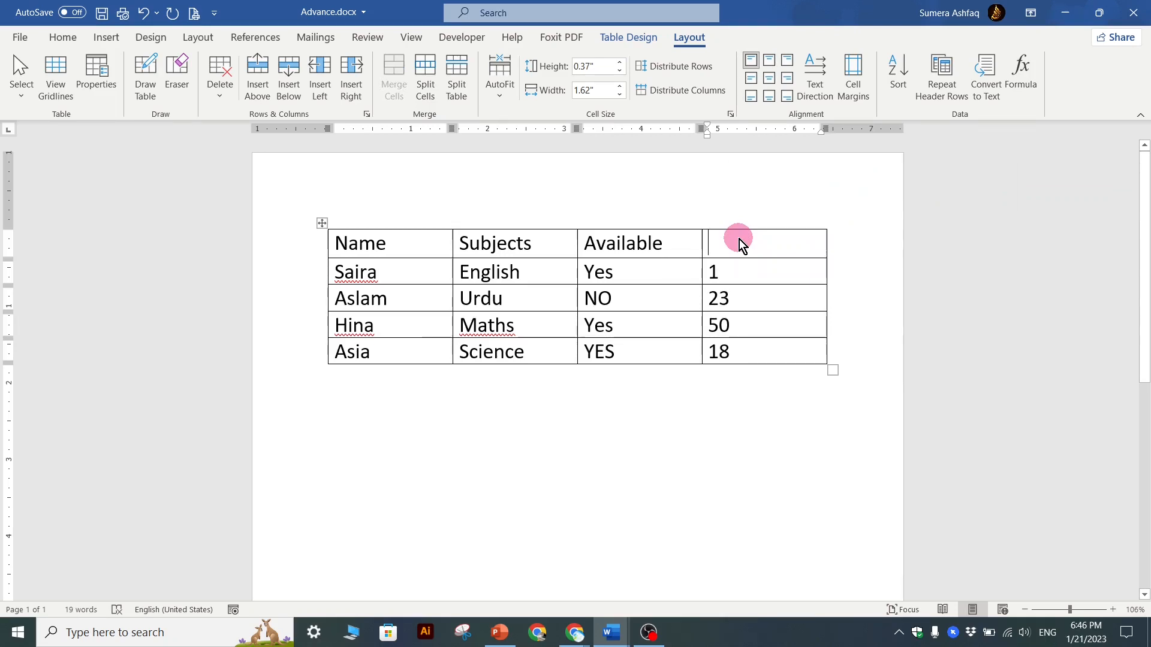
pyautogui.write('Numbers')
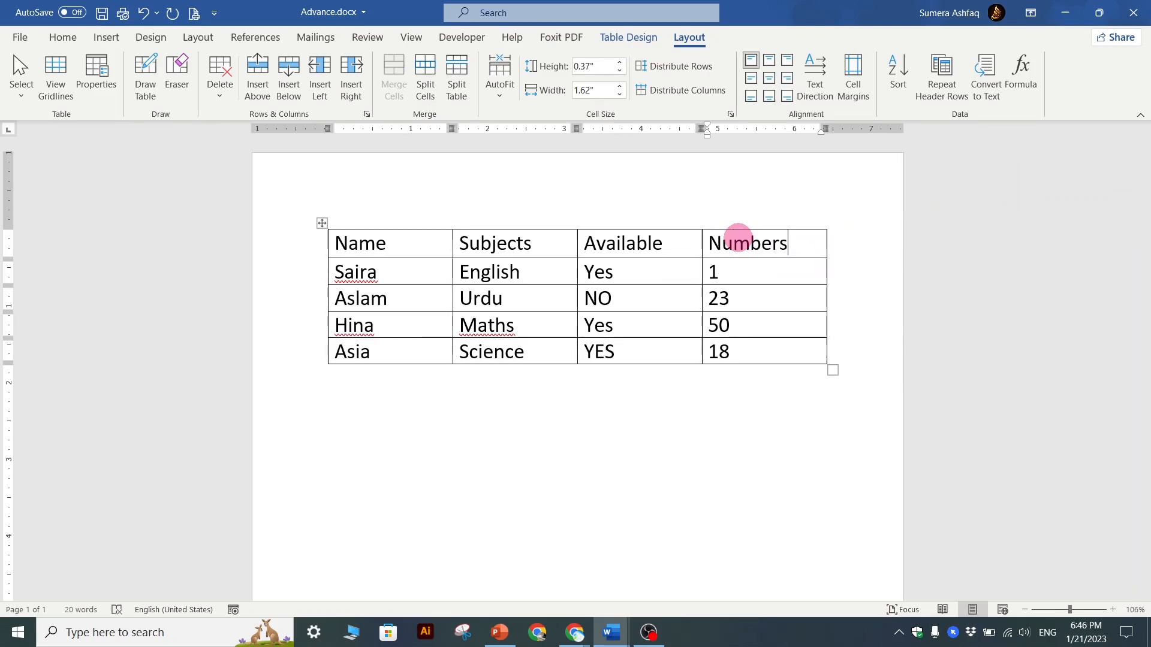
pyautogui.click(726, 262)
pyautogui.moveTo(722, 264); pyautogui.dragTo(723, 353)
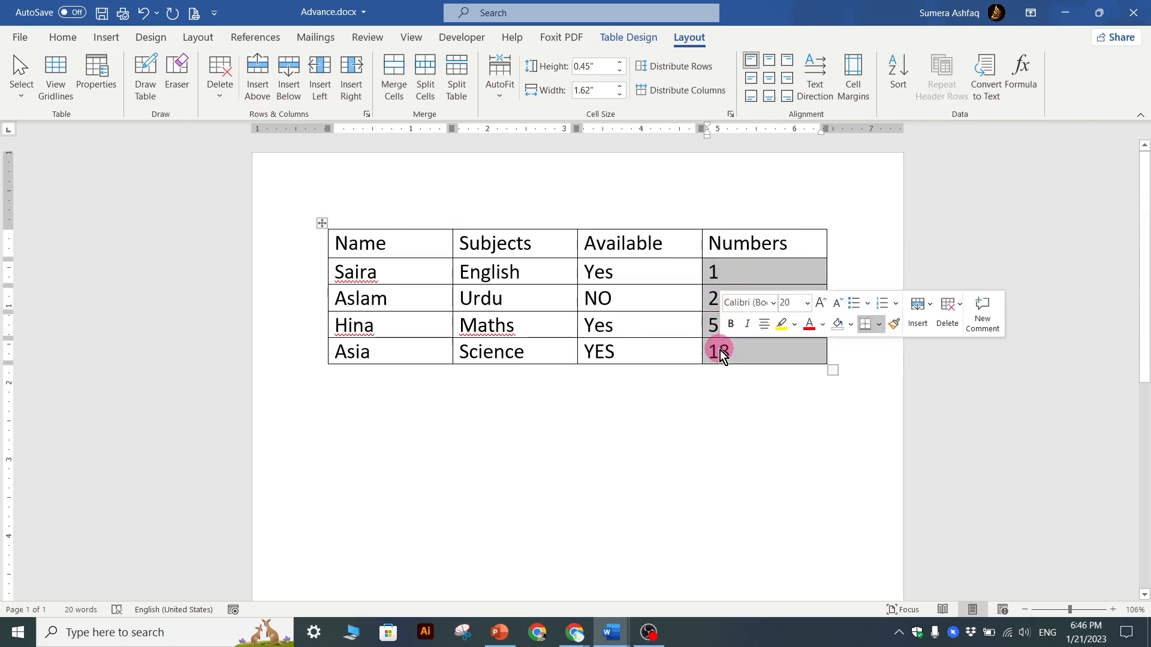
pyautogui.click(896, 88)
pyautogui.moveTo(707, 209); pyautogui.dragTo(553, 304)
pyautogui.click(387, 343)
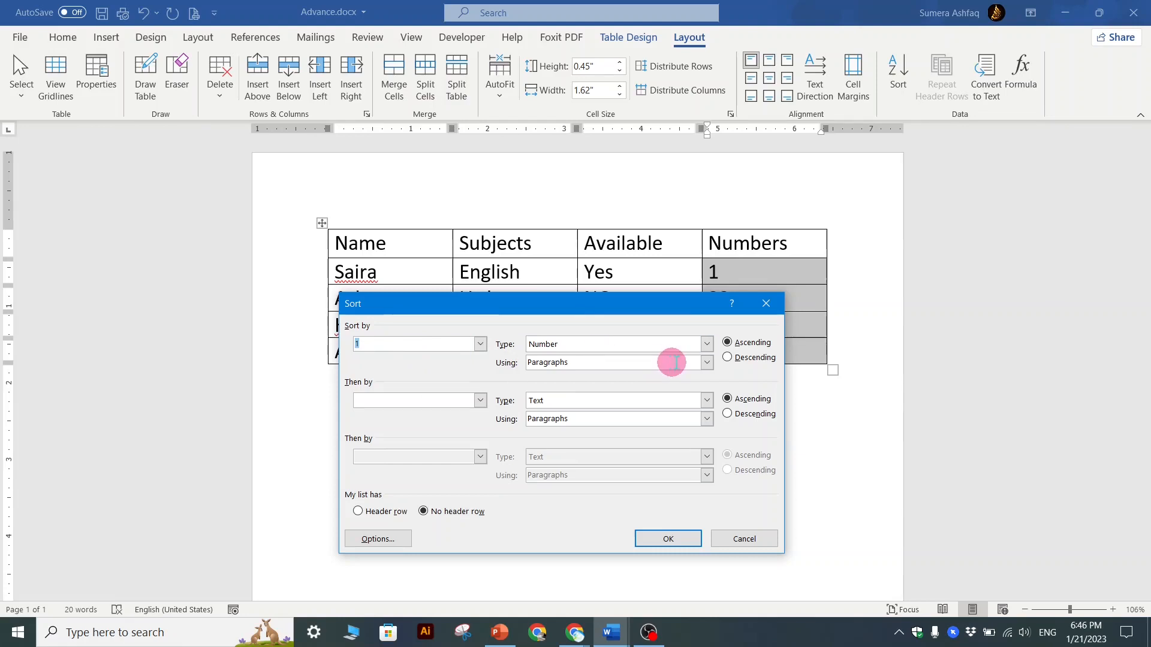
pyautogui.click(479, 344)
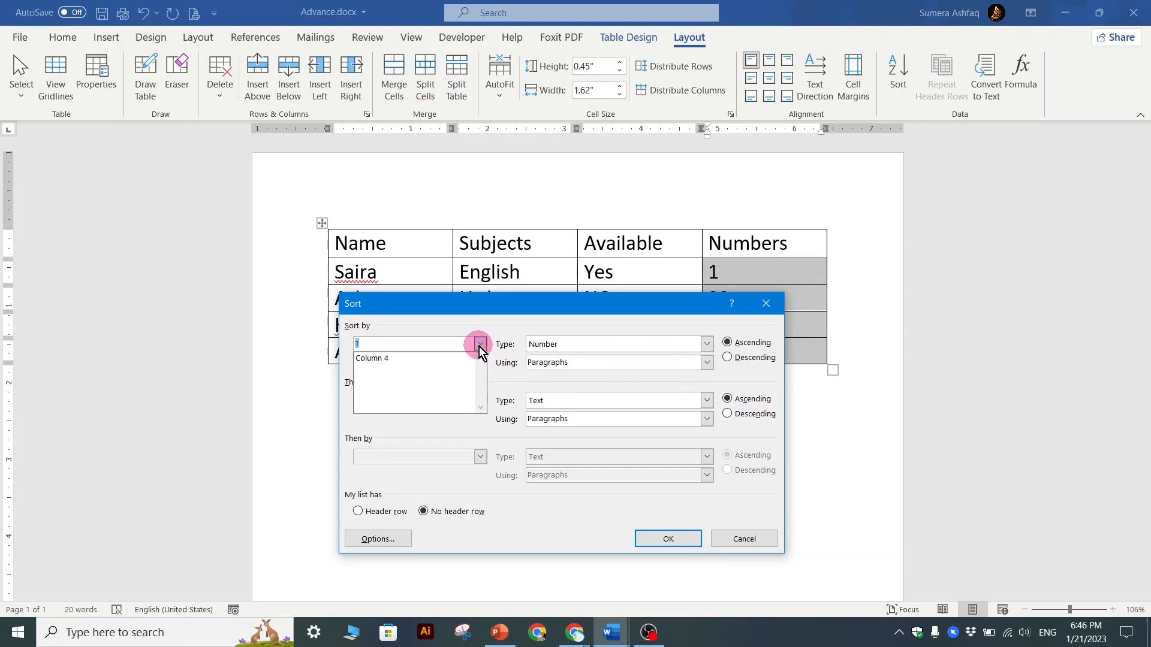
pyautogui.click(398, 359)
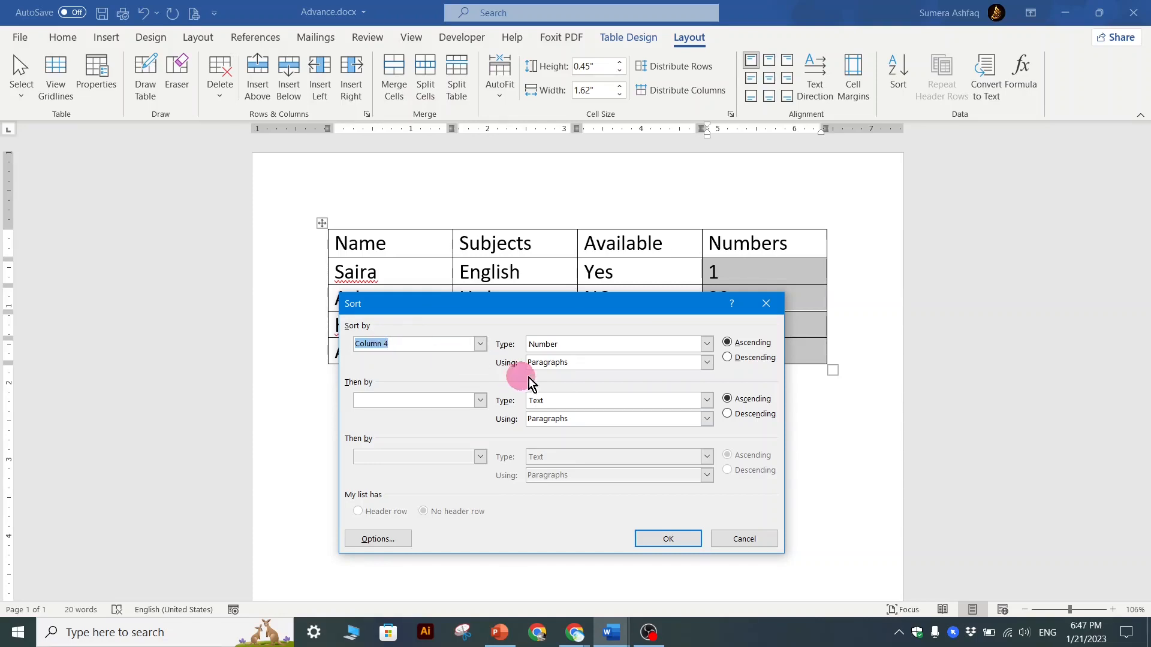
pyautogui.click(431, 344)
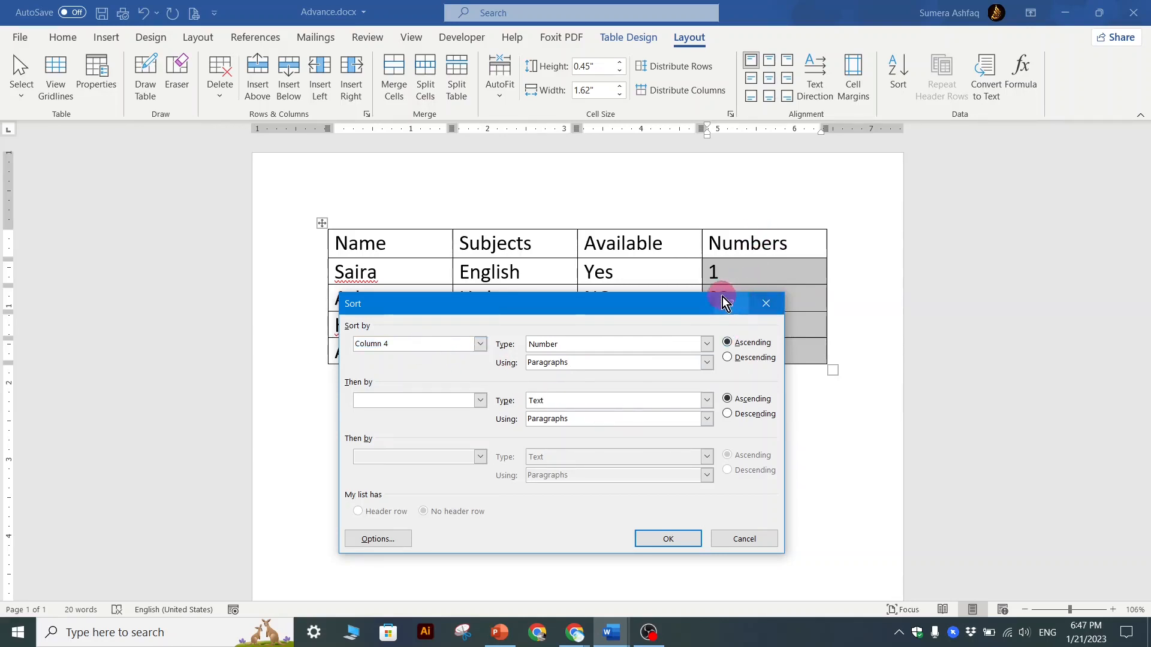
pyautogui.moveTo(657, 307); pyautogui.dragTo(666, 352)
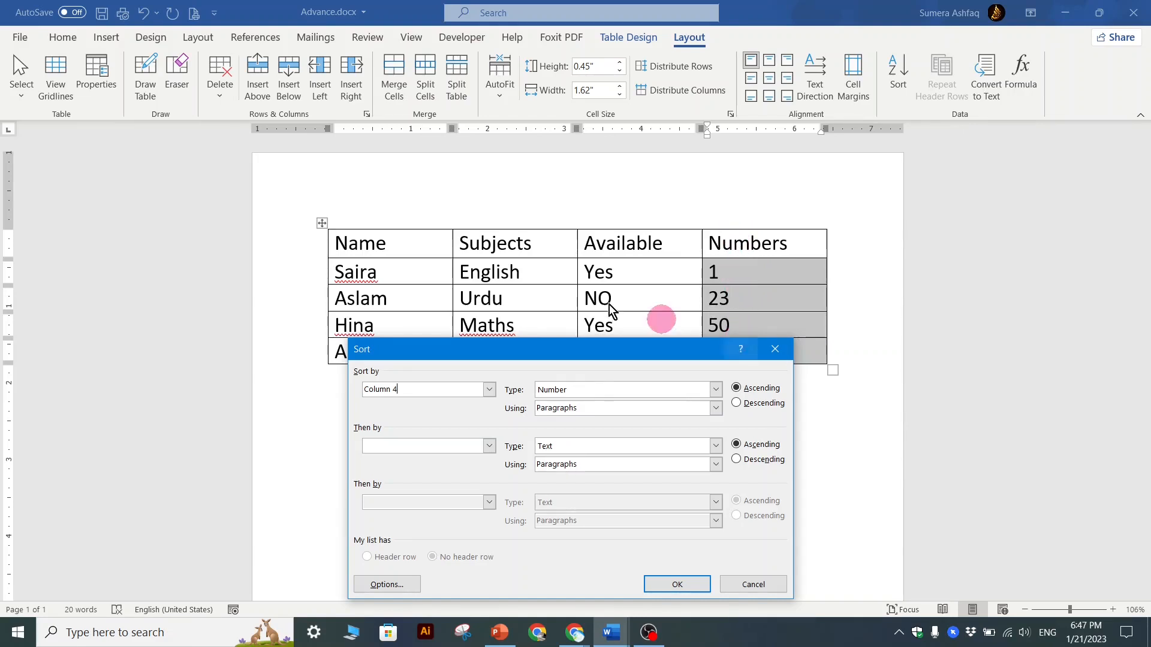
pyautogui.click(776, 350)
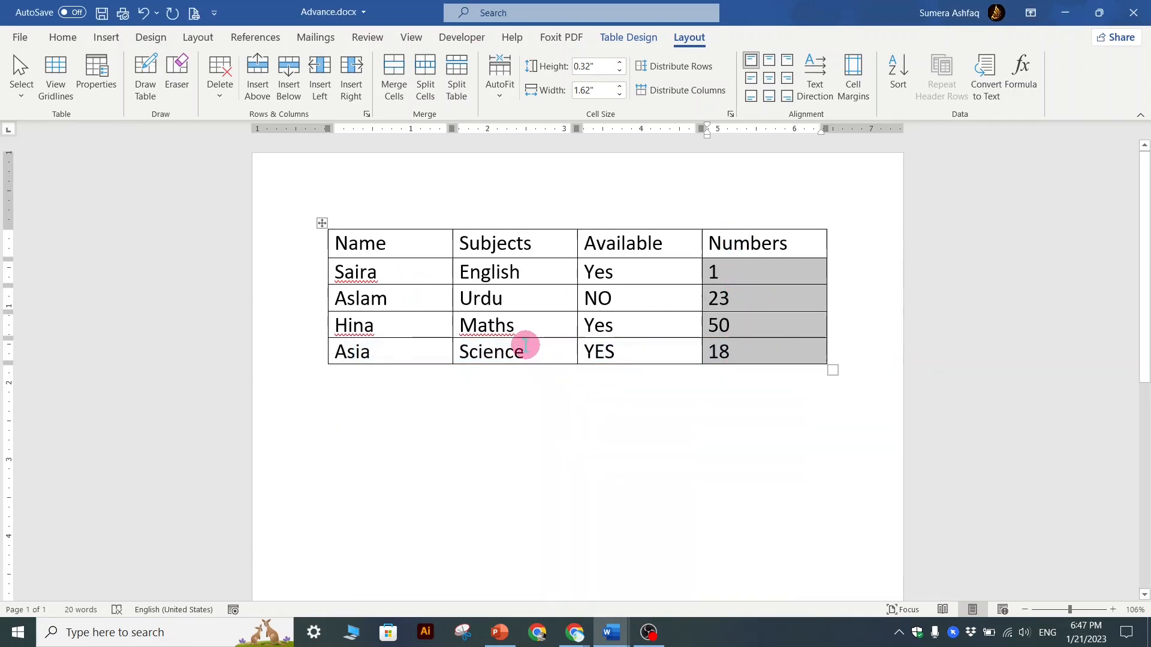
pyautogui.click(345, 270)
pyautogui.moveTo(349, 295); pyautogui.dragTo(372, 355)
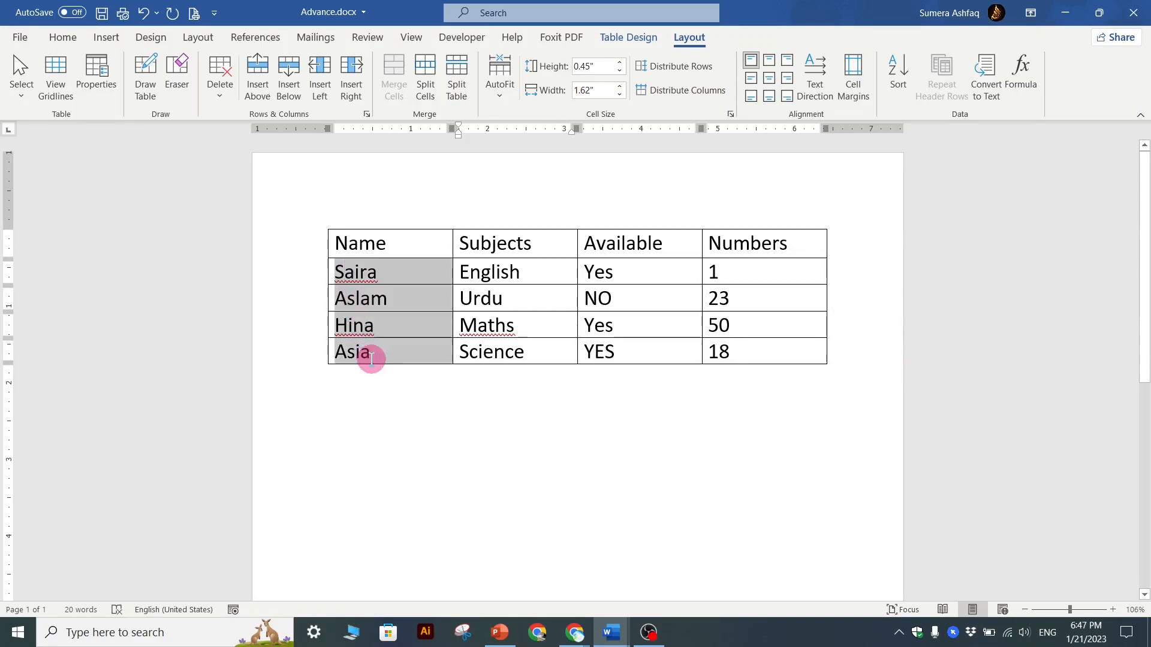
pyautogui.click(899, 75)
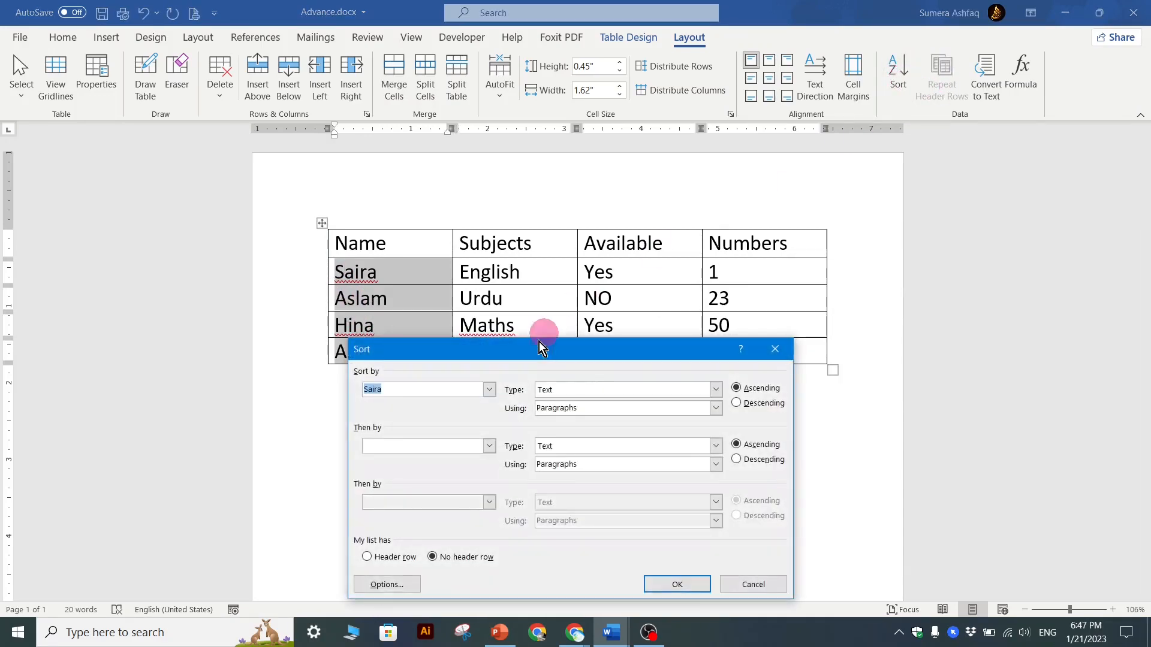
pyautogui.click(489, 389)
pyautogui.click(411, 404)
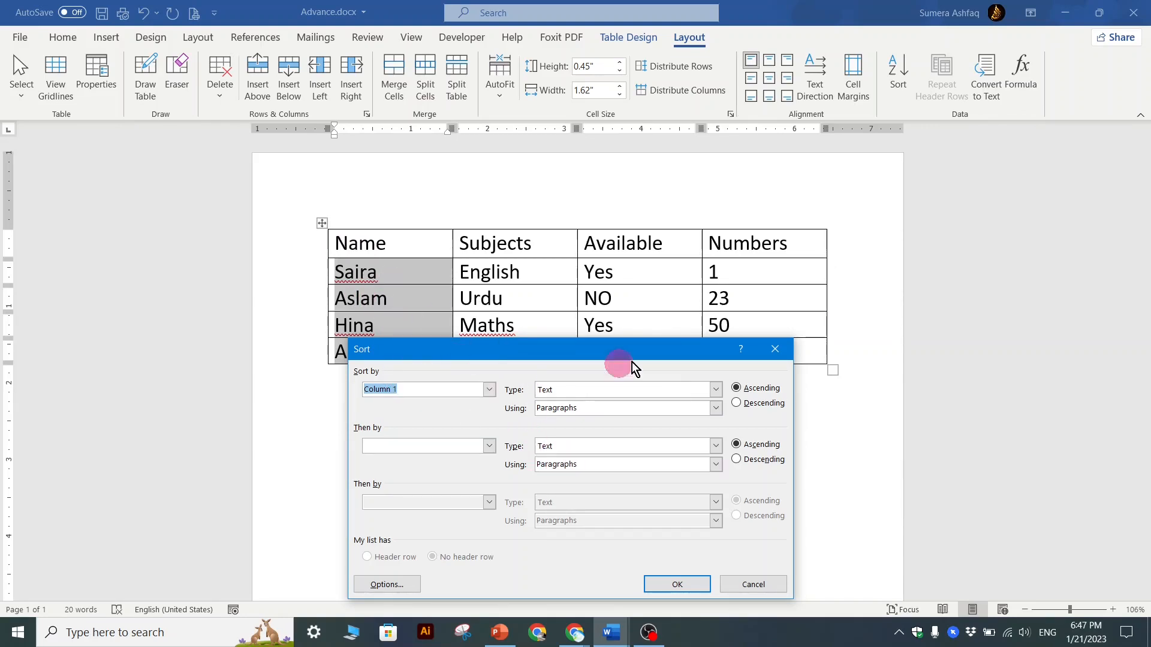
pyautogui.click(775, 349)
# Sort the table rows below the header by Column 4, with type Number, in descending order
pyautogui.moveTo(737, 268); pyautogui.dragTo(755, 362)
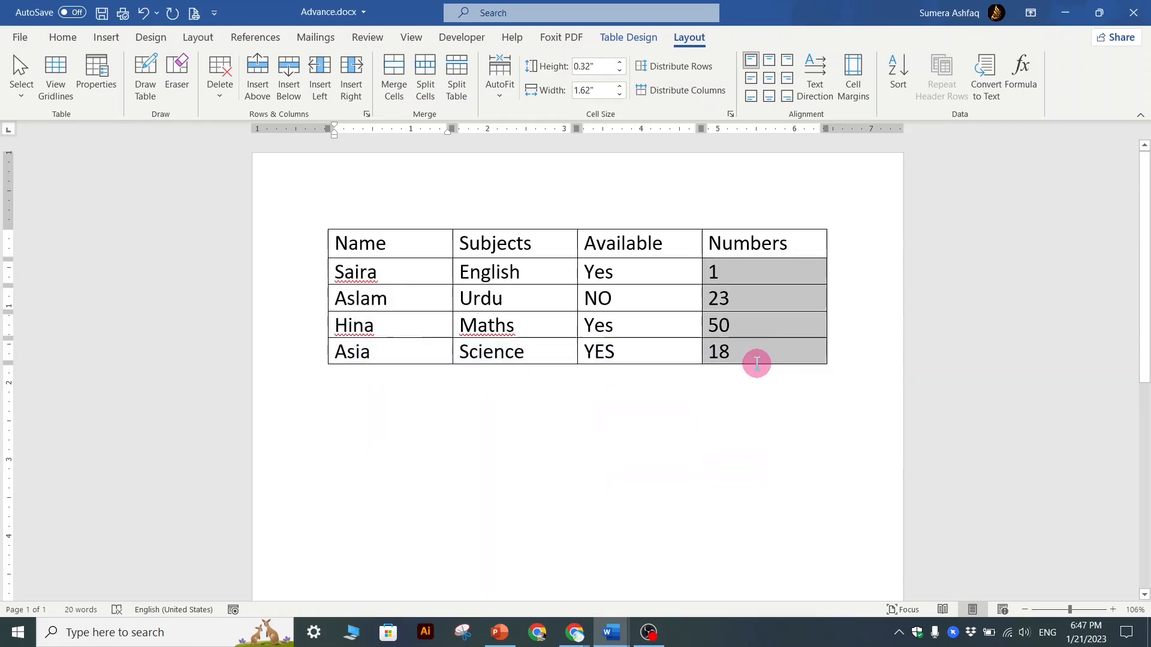
pyautogui.click(905, 86)
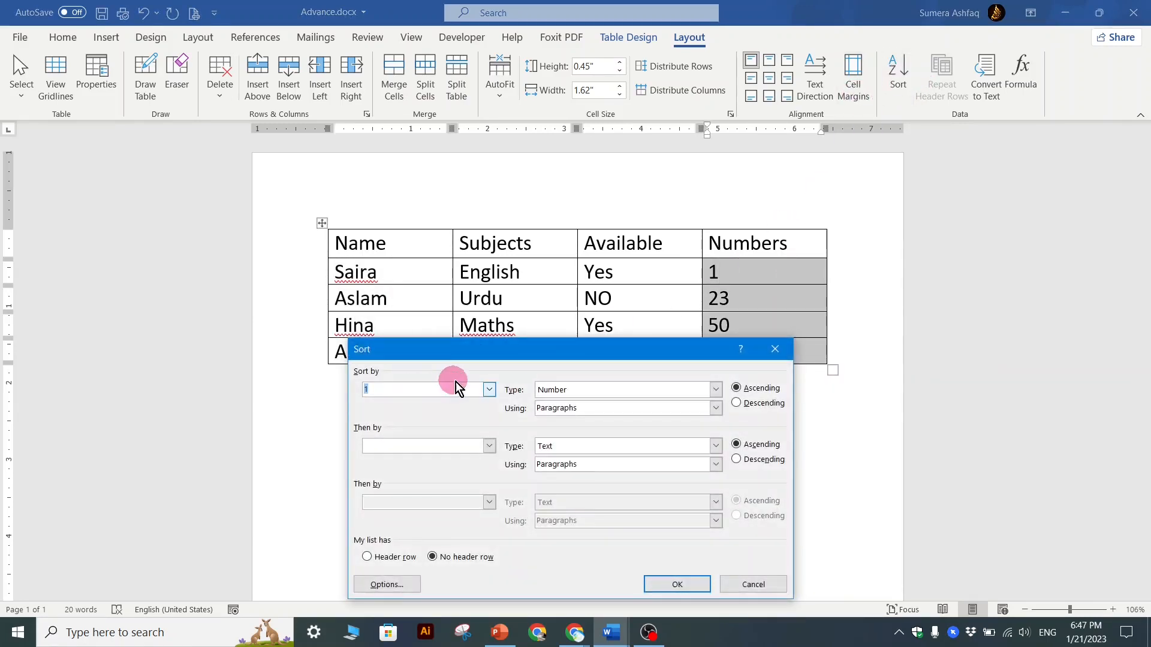
pyautogui.click(490, 389)
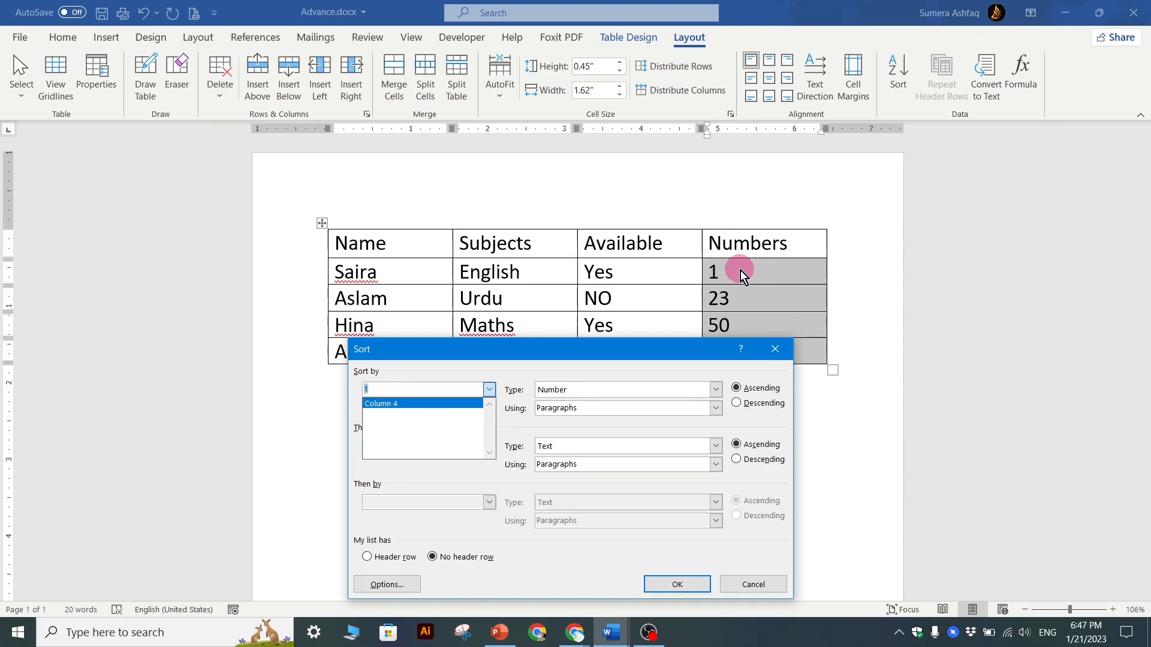
pyautogui.click(435, 404)
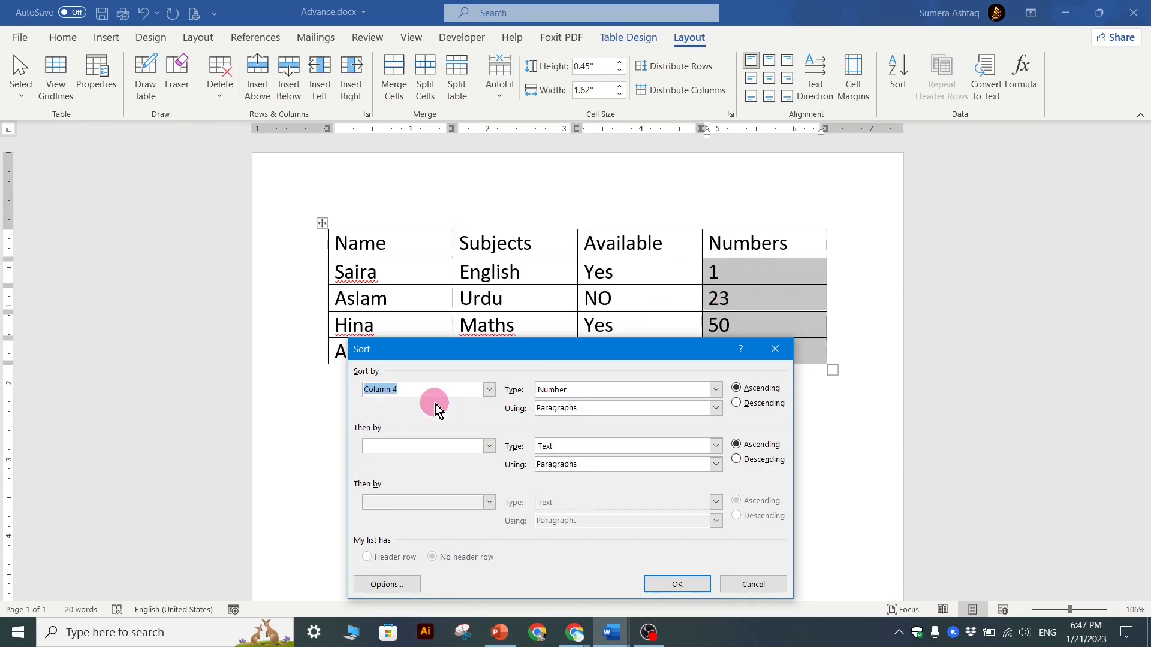
pyautogui.click(717, 390)
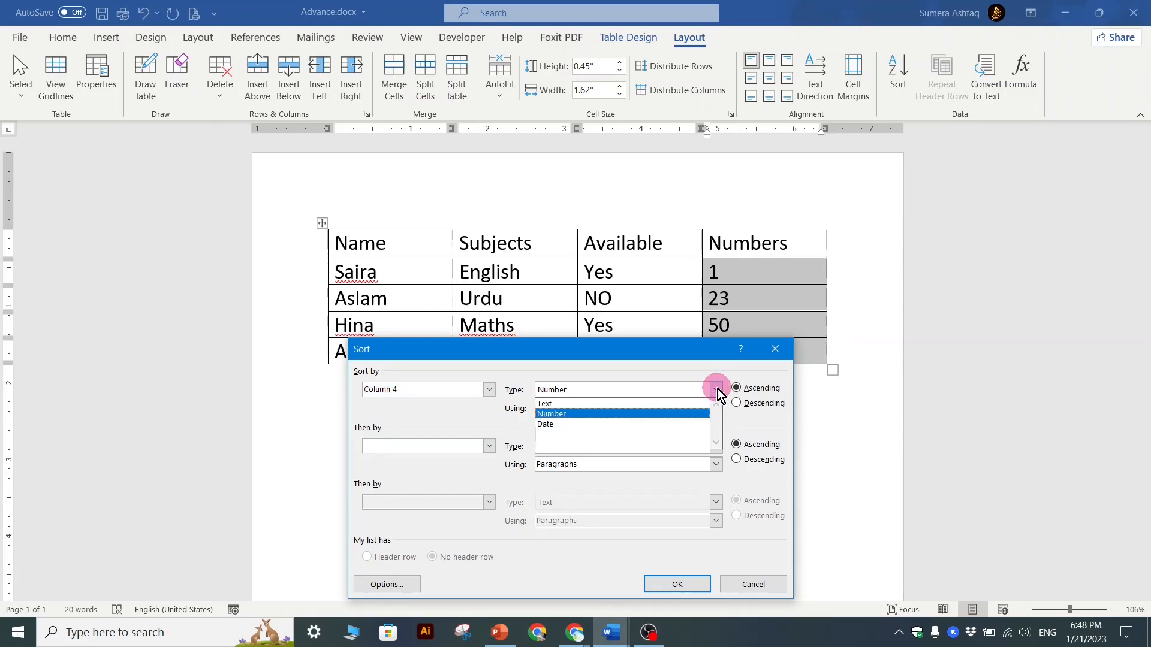
pyautogui.click(716, 391)
pyautogui.moveTo(691, 349); pyautogui.dragTo(742, 379)
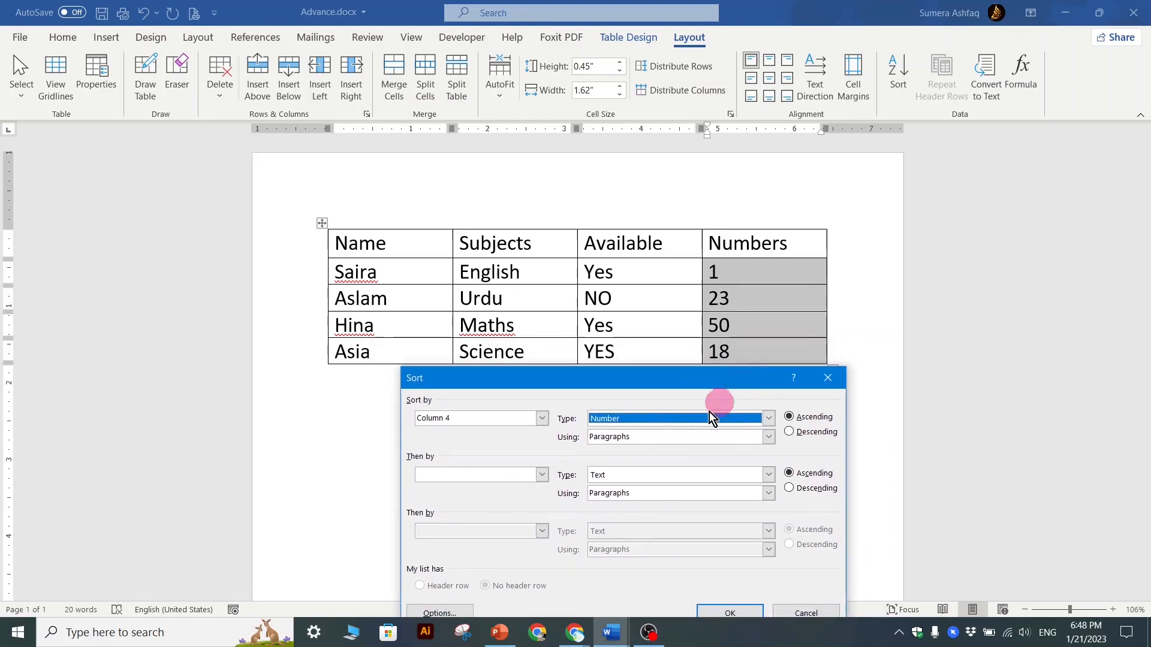
pyautogui.click(789, 432)
pyautogui.moveTo(736, 383); pyautogui.dragTo(586, 180)
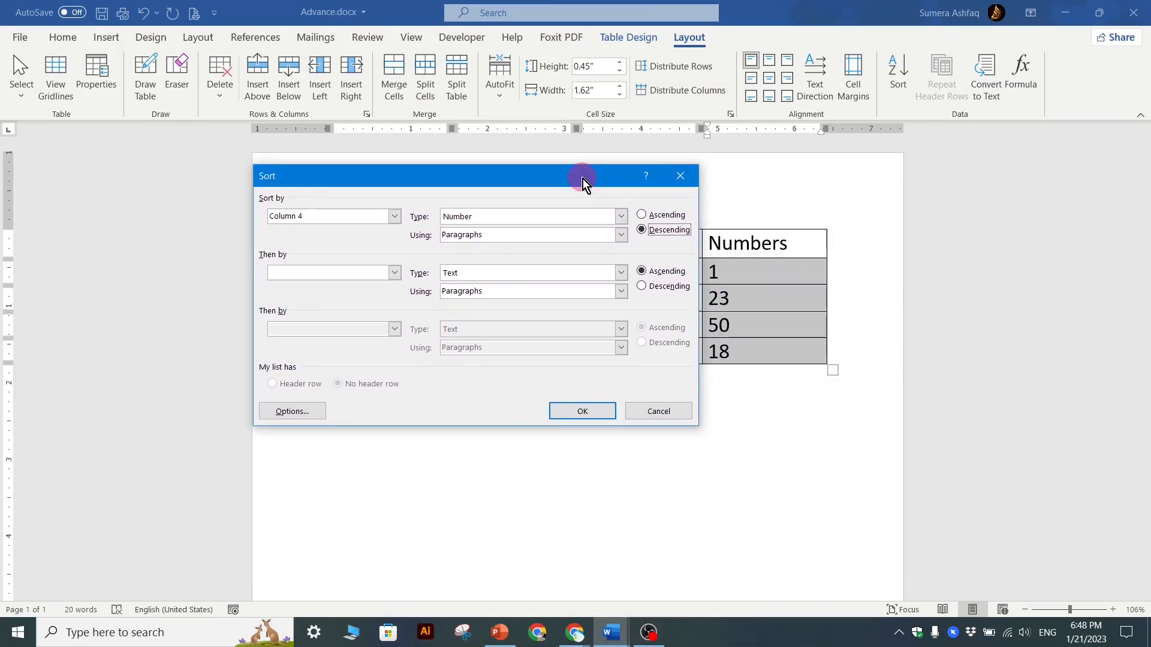
pyautogui.click(584, 412)
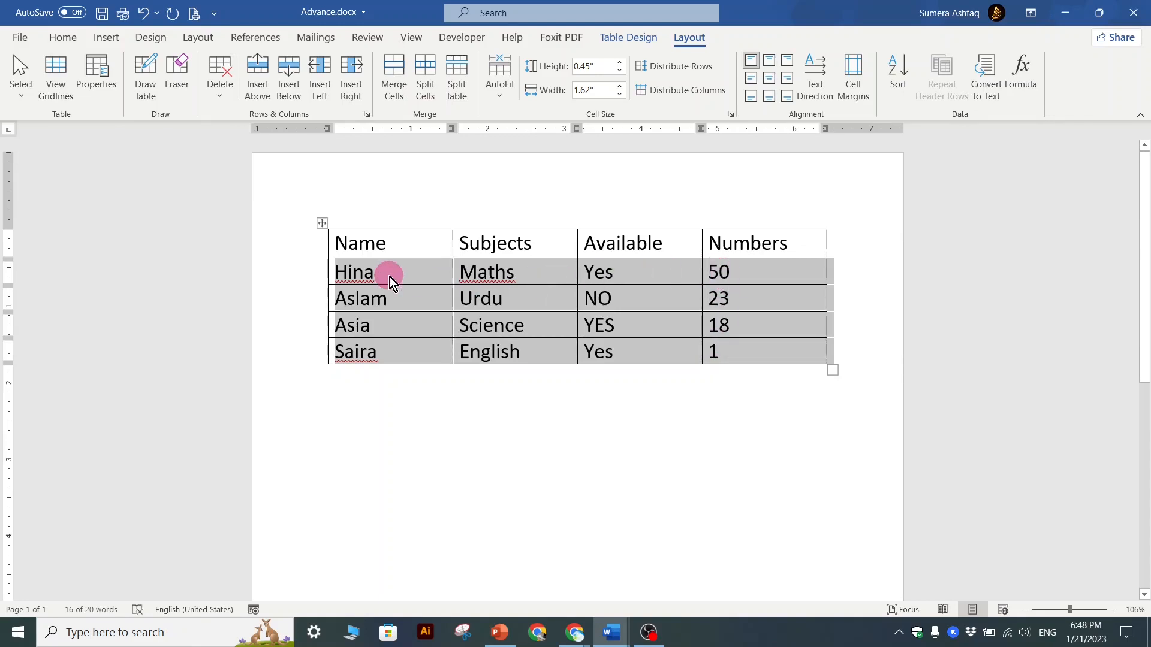
# Sort the table rows below the header by Column 4, with type Number, in ascending order
pyautogui.click(902, 80)
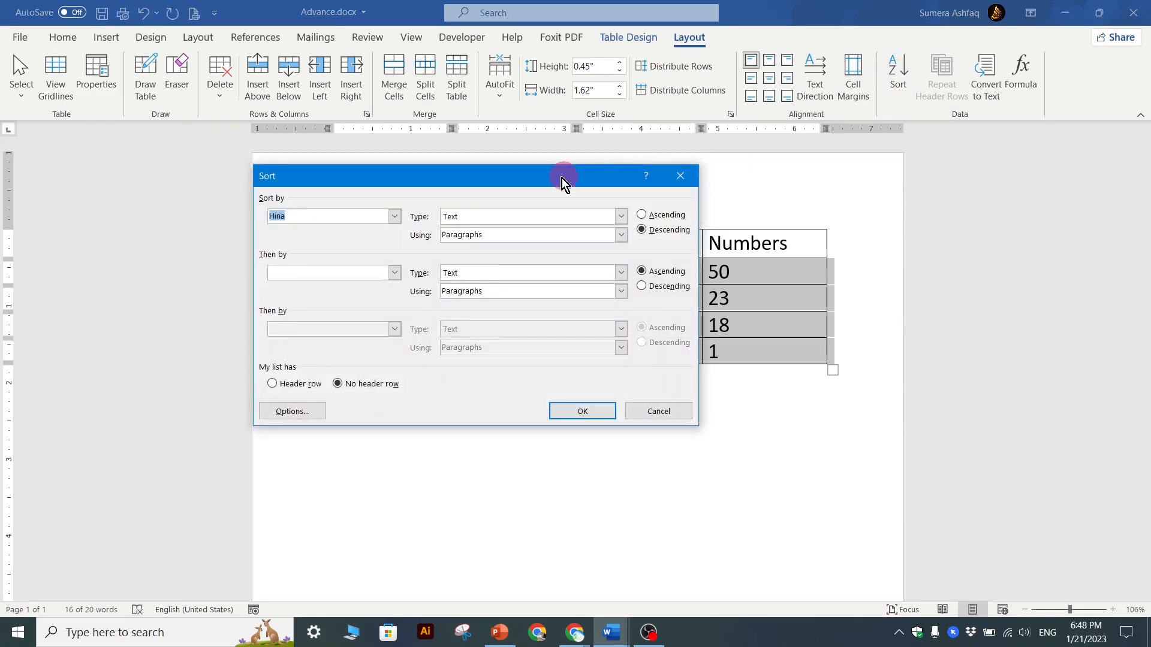
pyautogui.moveTo(524, 176); pyautogui.dragTo(664, 363)
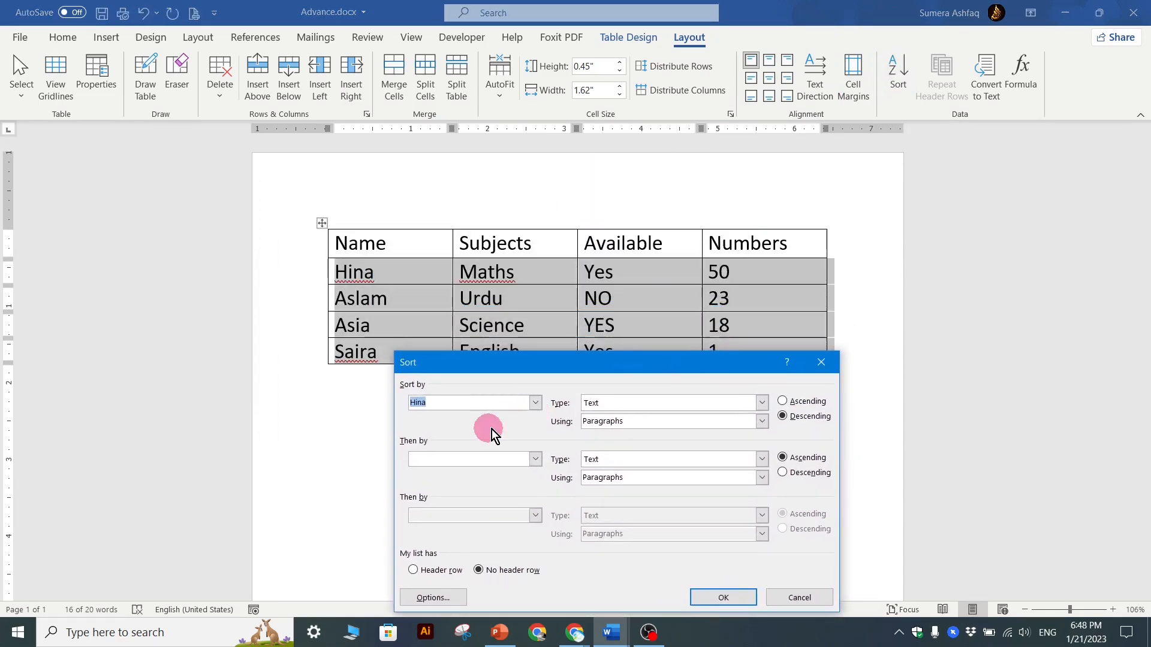
pyautogui.click(386, 278)
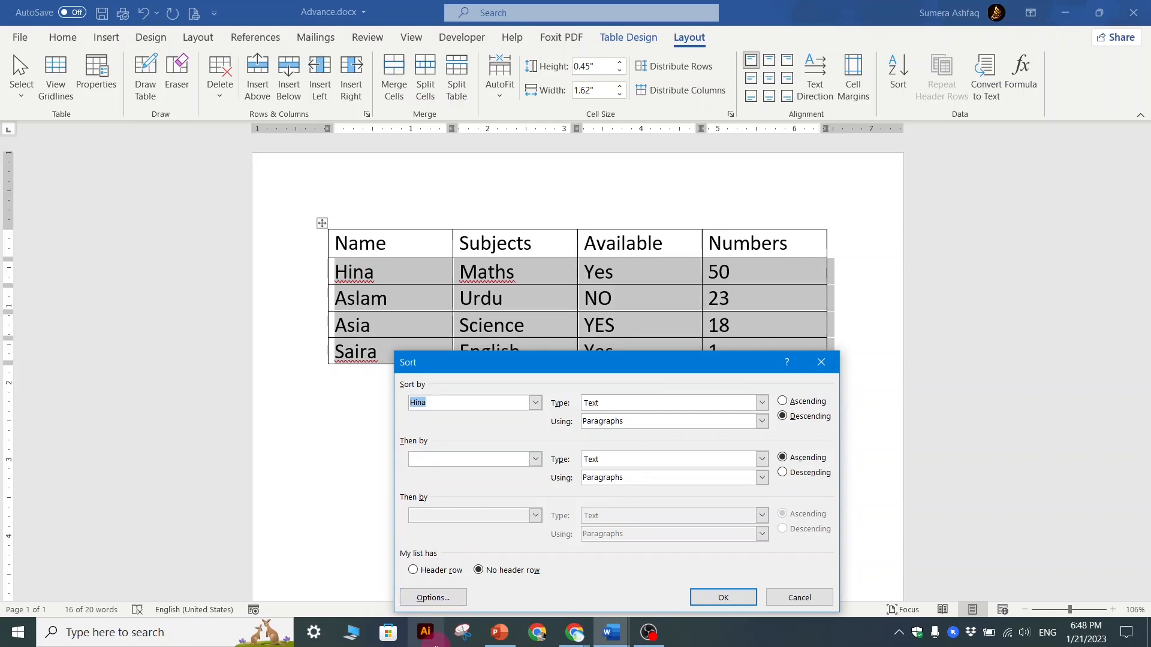
pyautogui.click(536, 402)
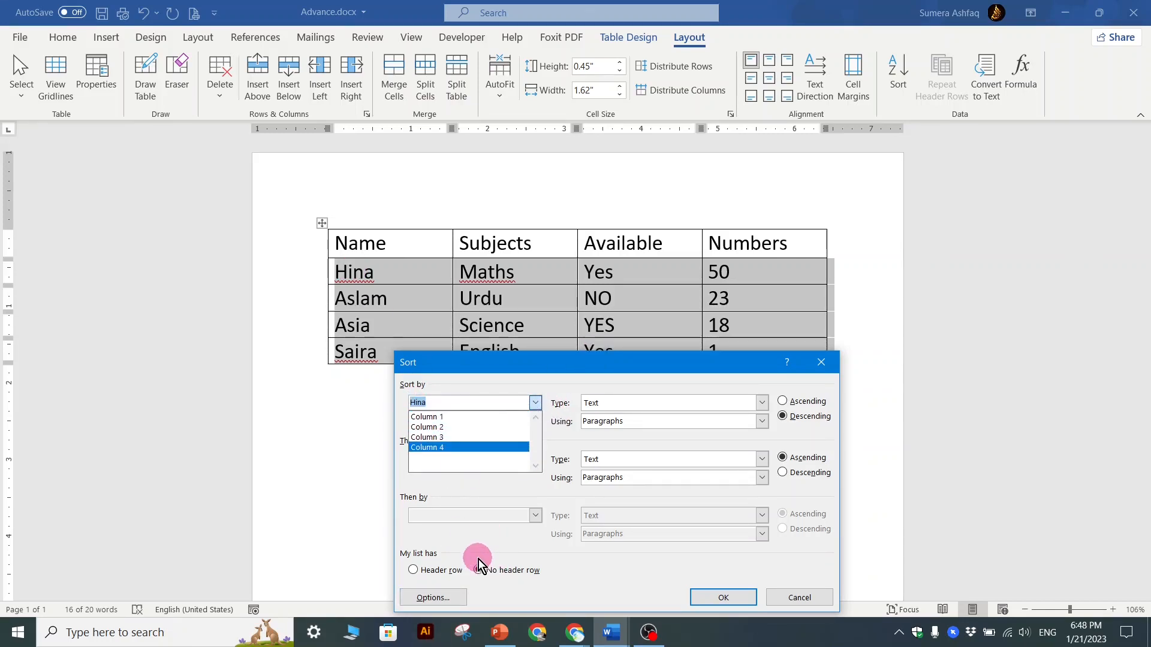
pyautogui.click(457, 448)
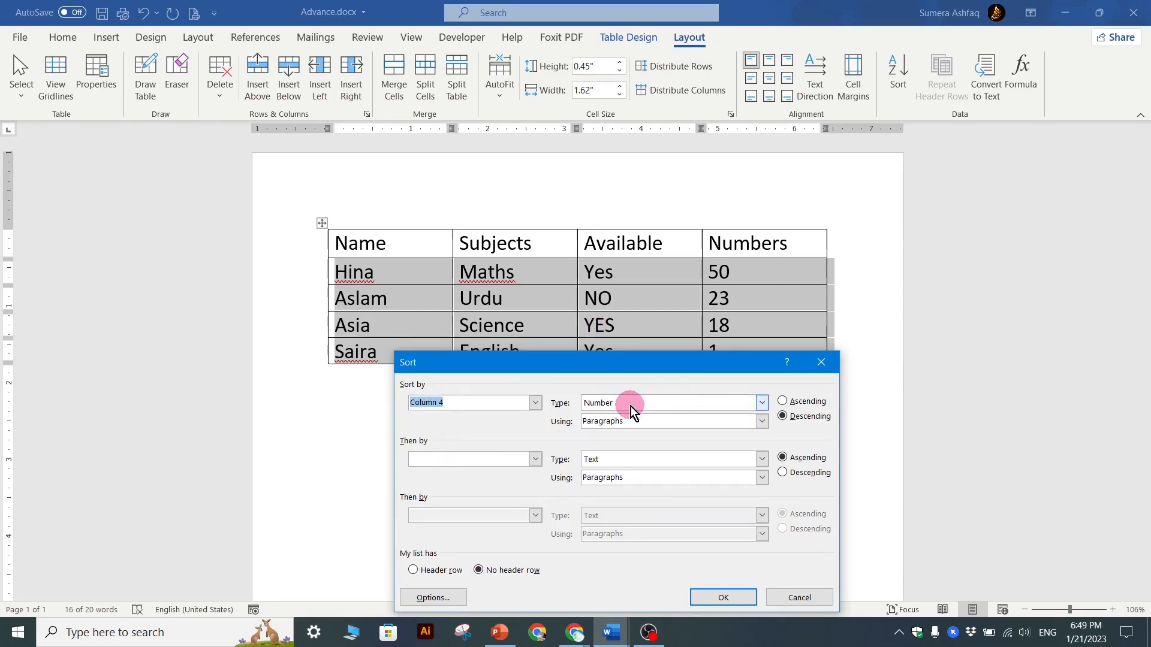
pyautogui.click(782, 402)
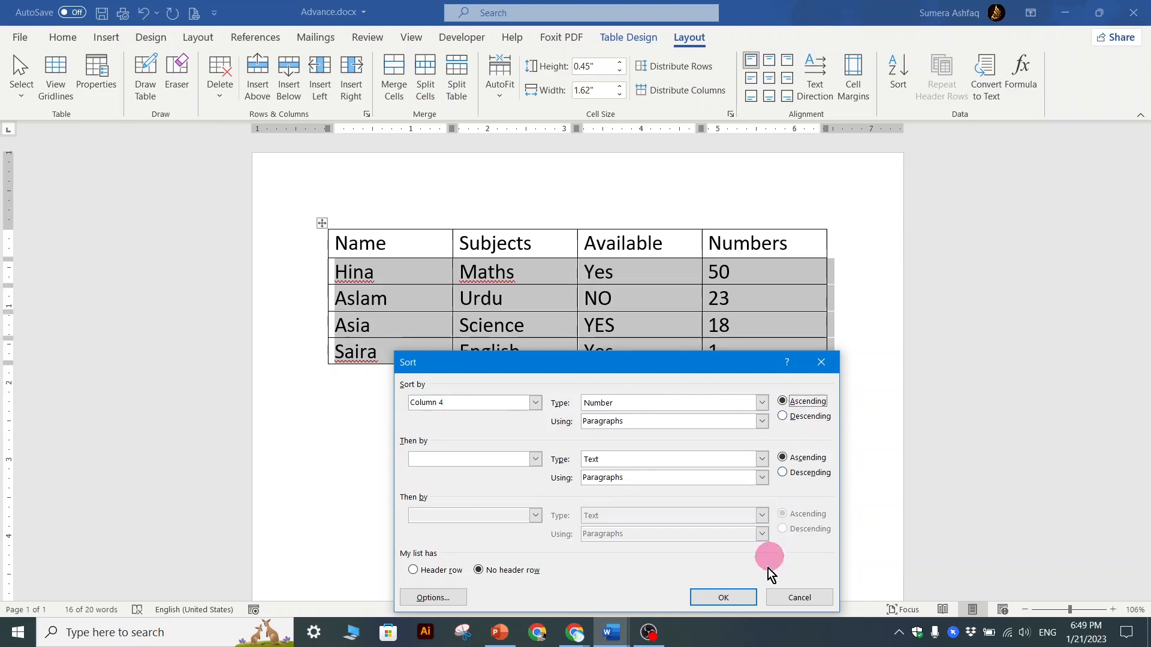
pyautogui.click(733, 600)
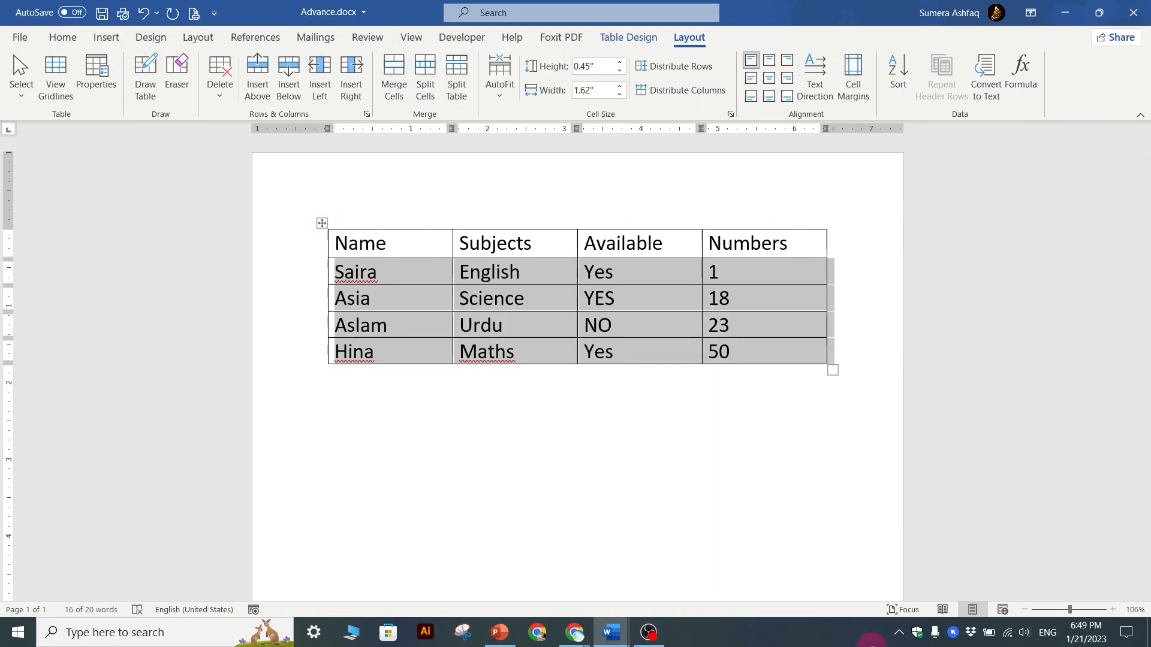
# Review the Sort options for the selected rows: the sort-by columns, the Using setting and the header row choices
pyautogui.click(898, 76)
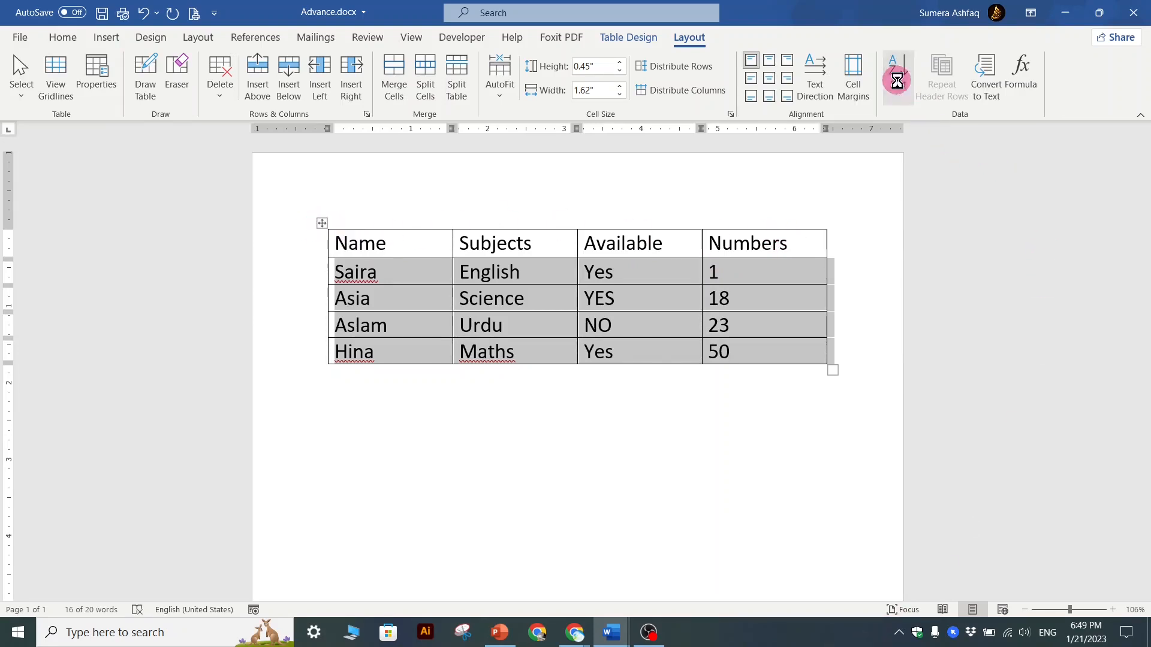
pyautogui.moveTo(585, 365); pyautogui.dragTo(701, 331)
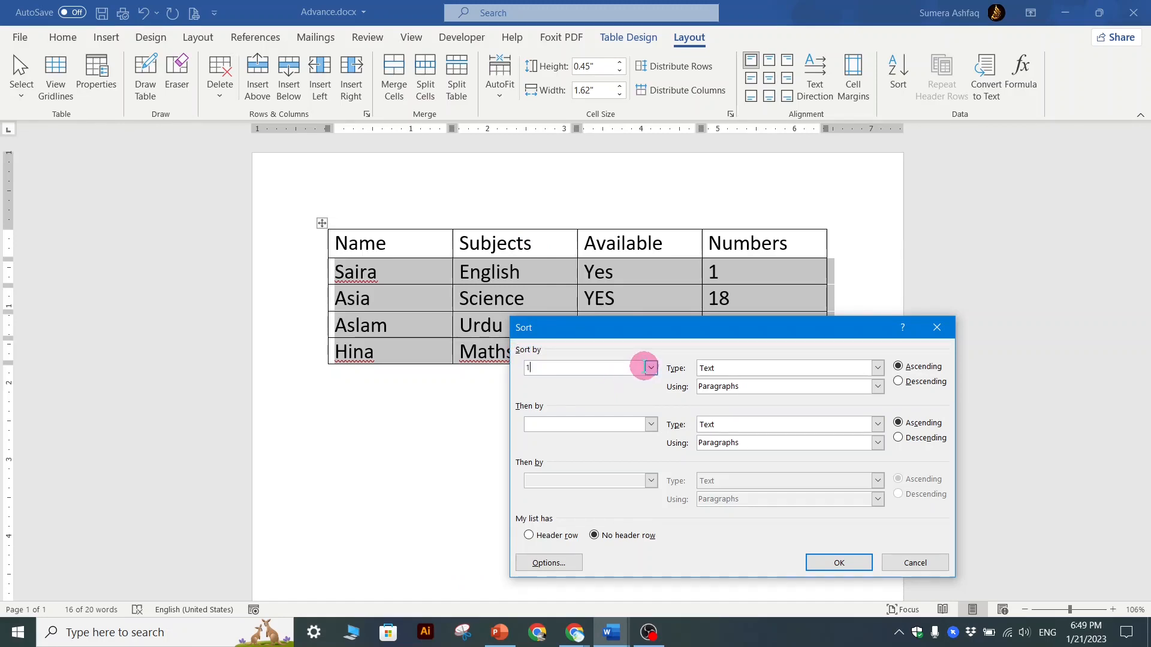
pyautogui.click(652, 368)
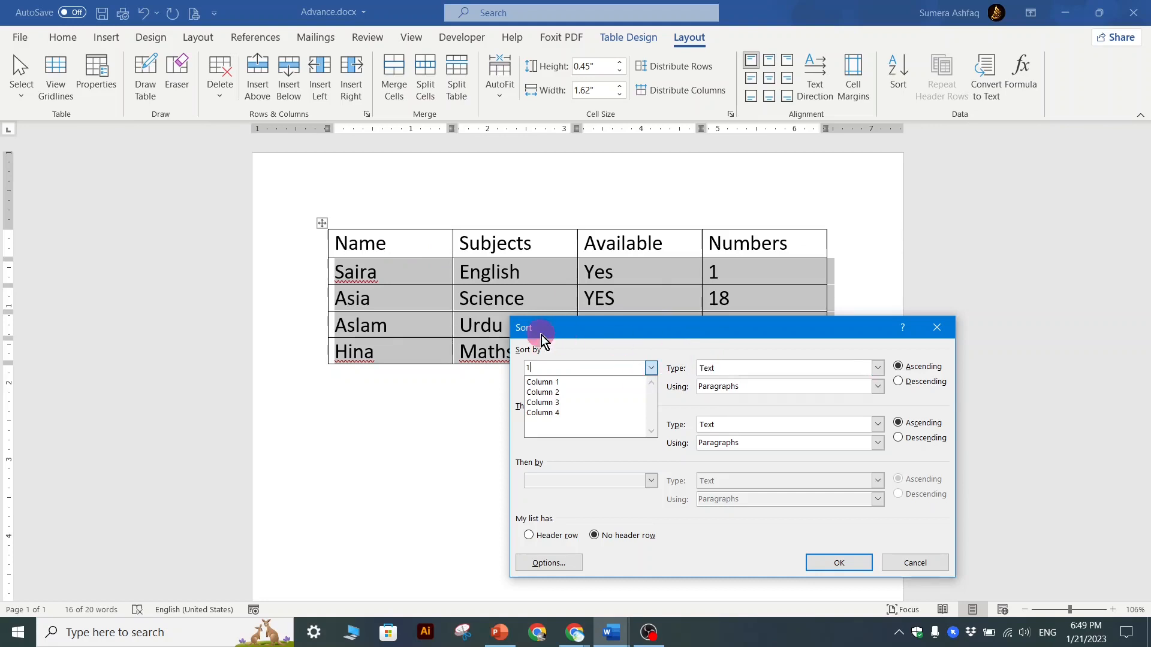
pyautogui.click(879, 387)
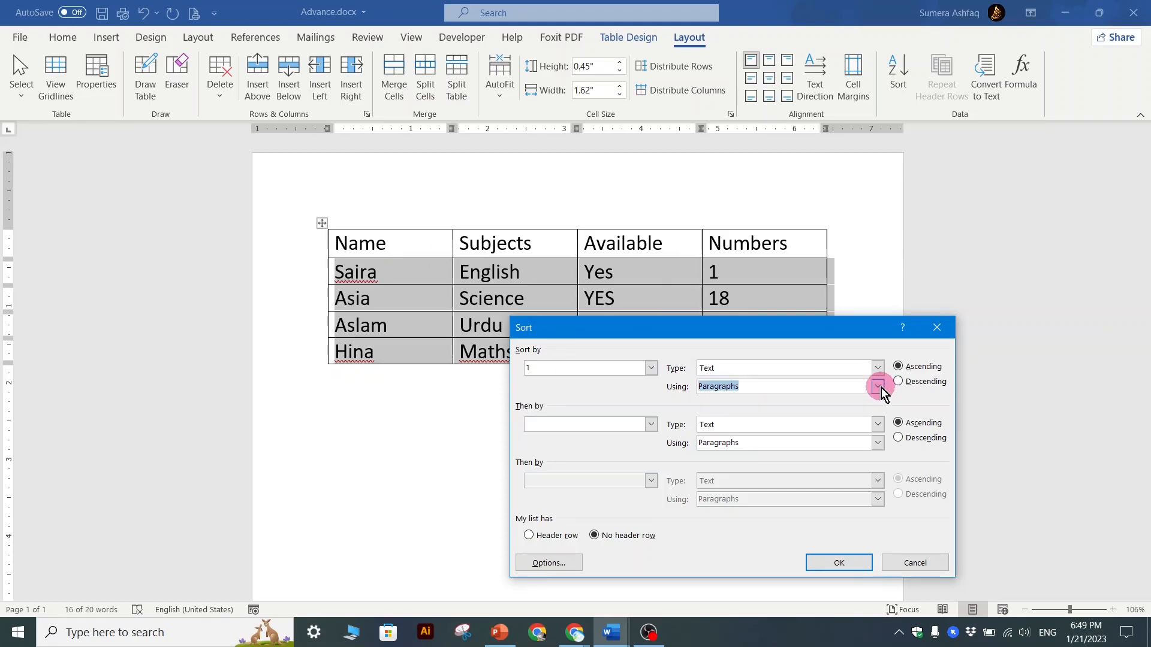
pyautogui.click(880, 388)
pyautogui.click(880, 387)
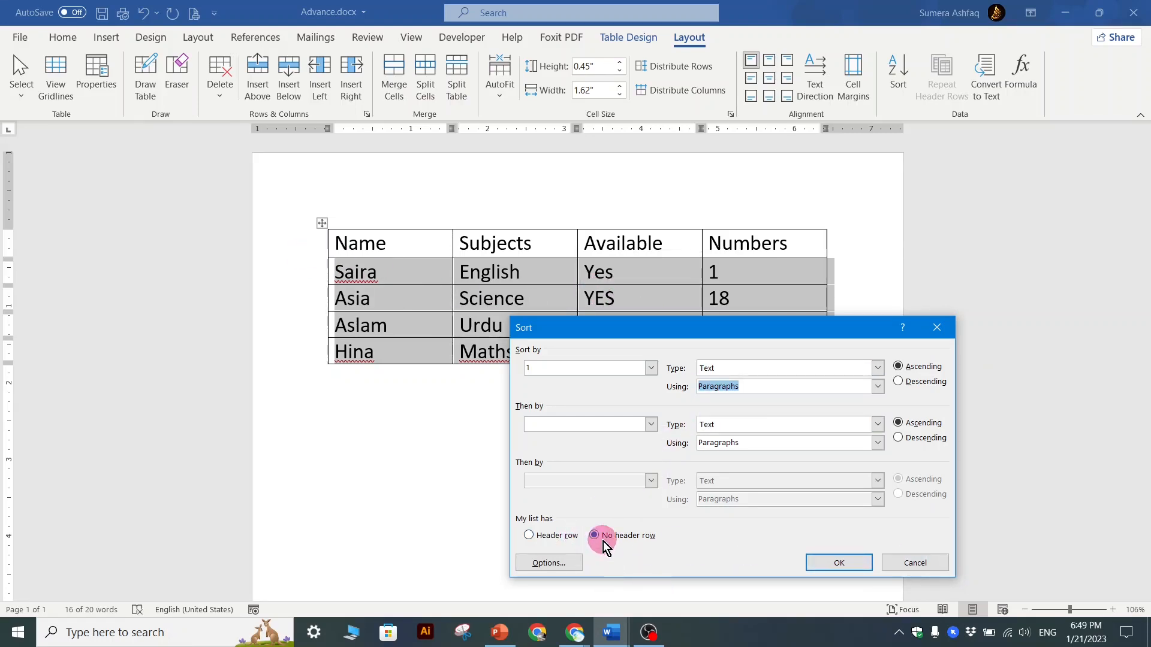
pyautogui.click(531, 536)
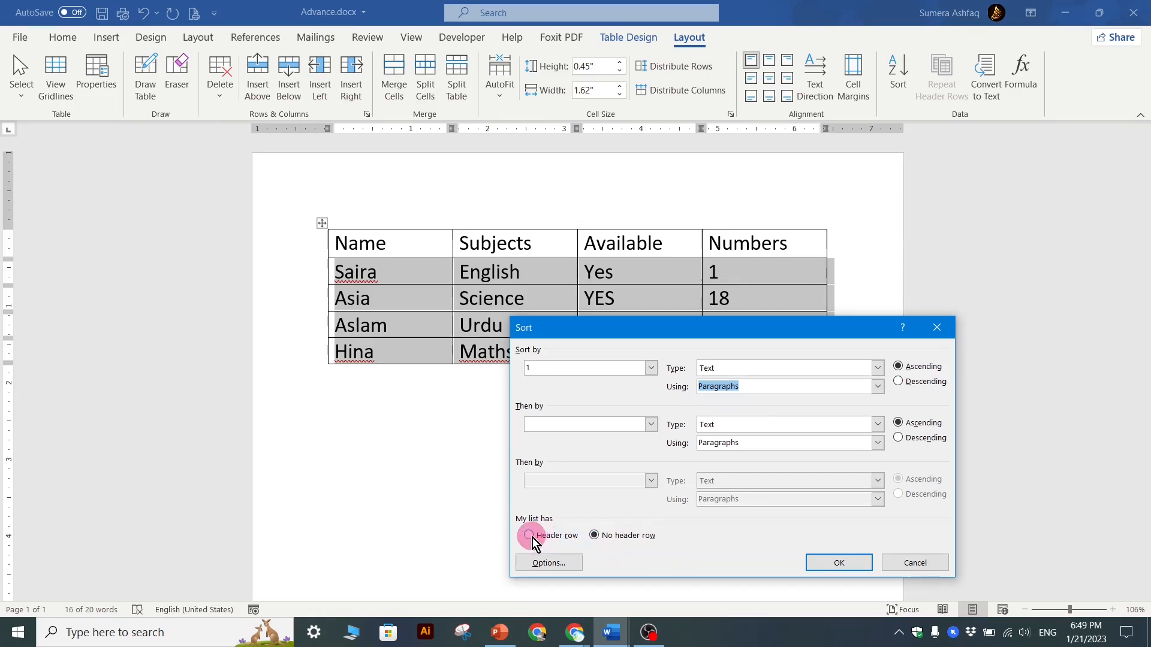
pyautogui.click(594, 535)
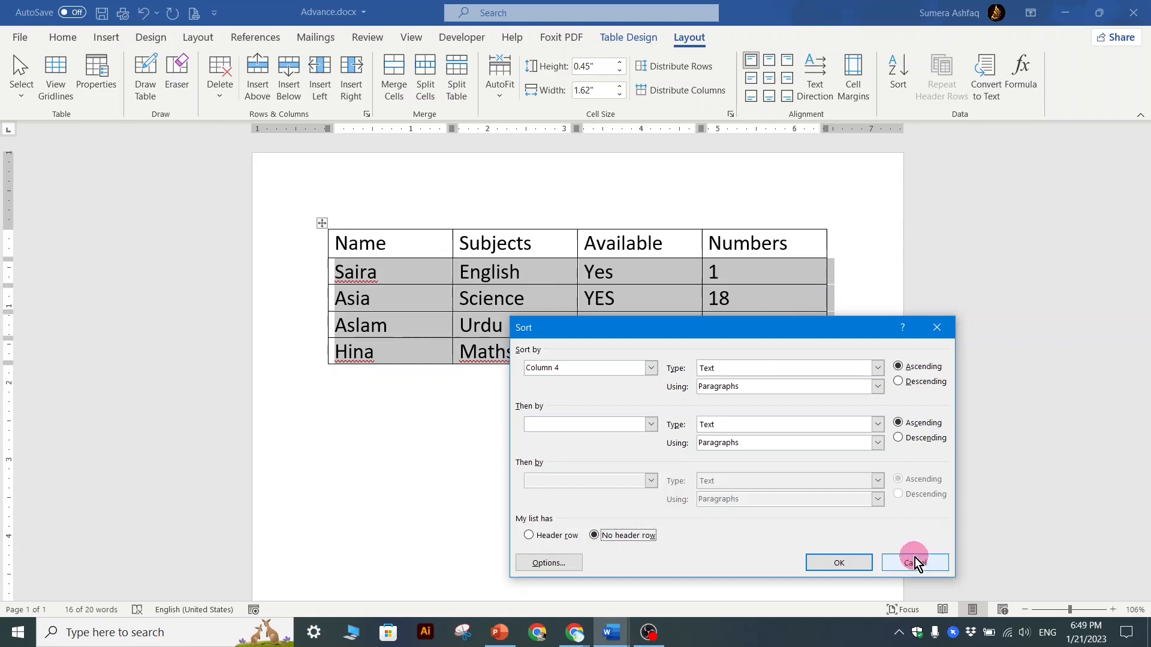
pyautogui.click(530, 535)
pyautogui.click(830, 561)
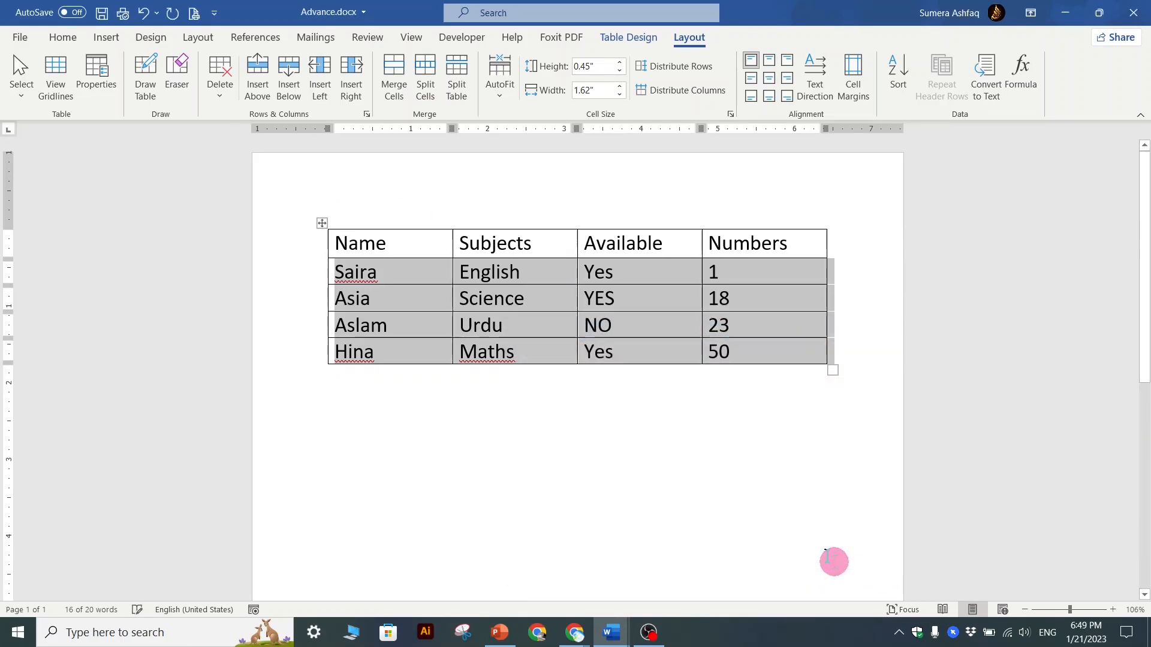
pyautogui.click(370, 253)
pyautogui.moveTo(345, 242); pyautogui.dragTo(790, 256)
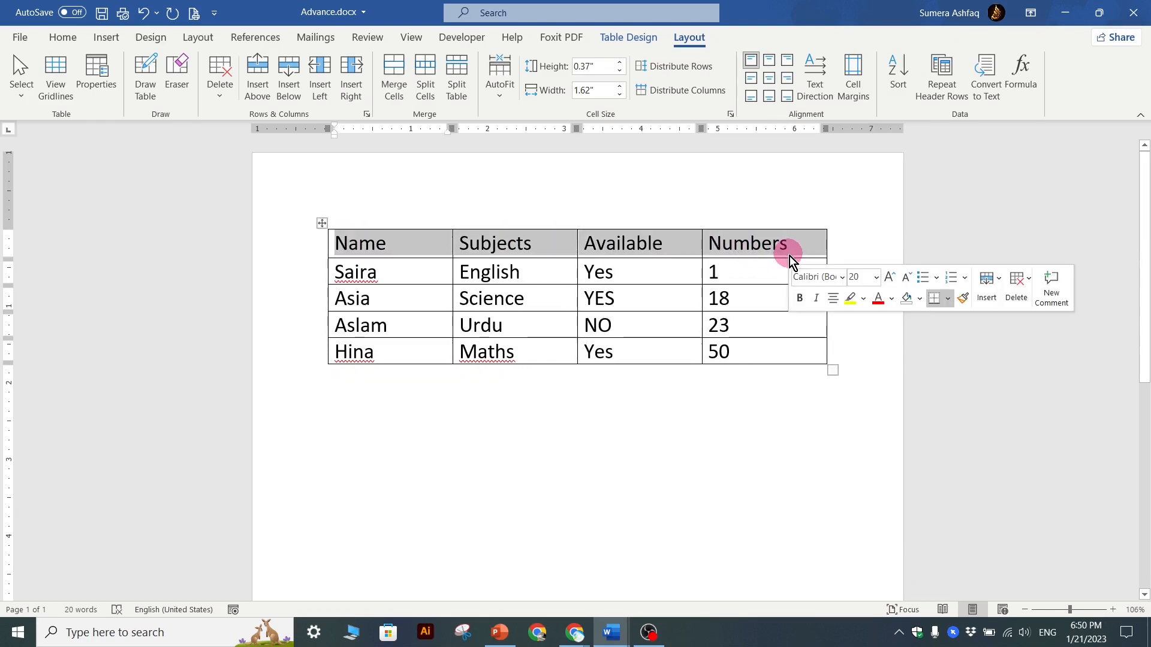
pyautogui.click(636, 250)
pyautogui.click(321, 223)
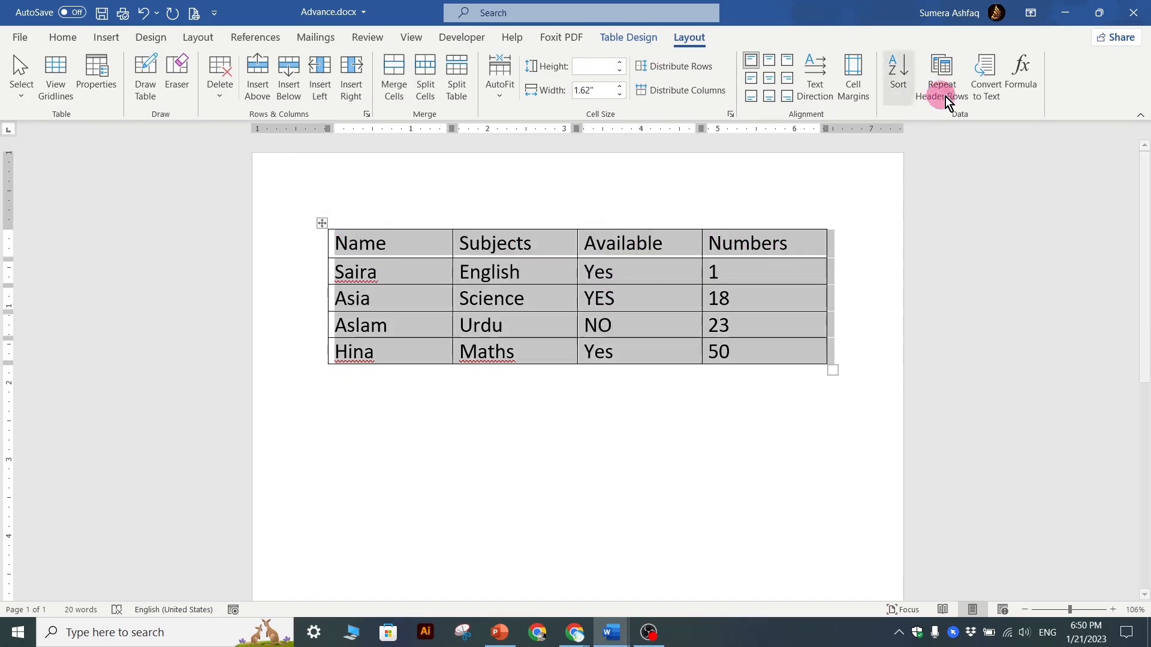
pyautogui.click(901, 87)
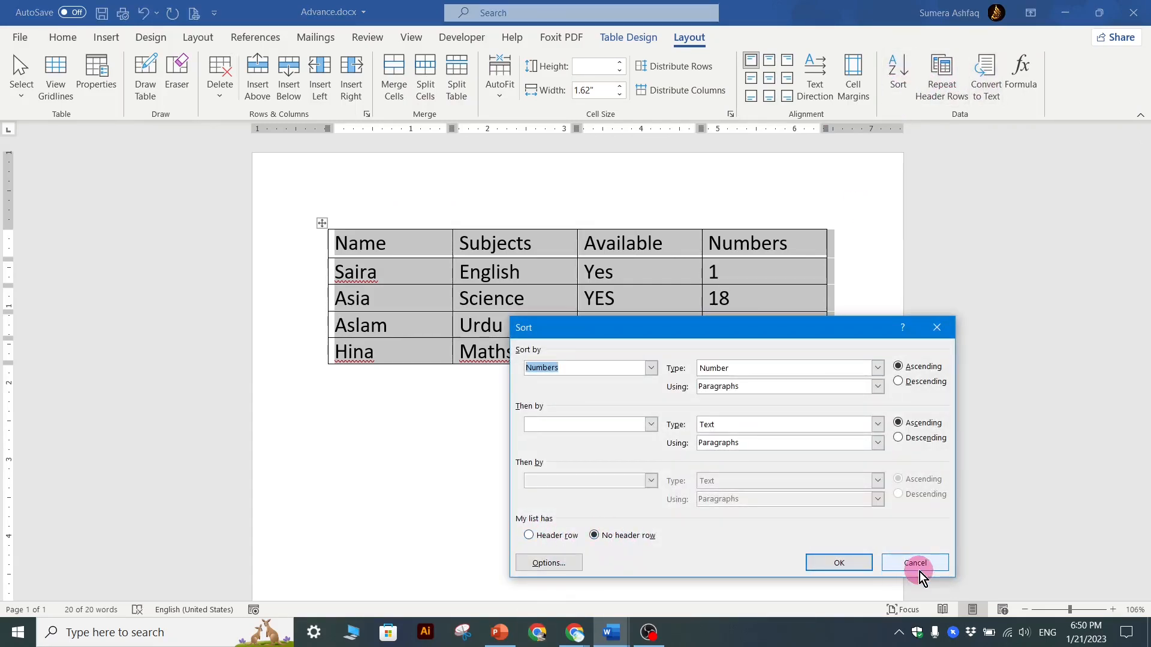
pyautogui.click(915, 563)
pyautogui.click(754, 431)
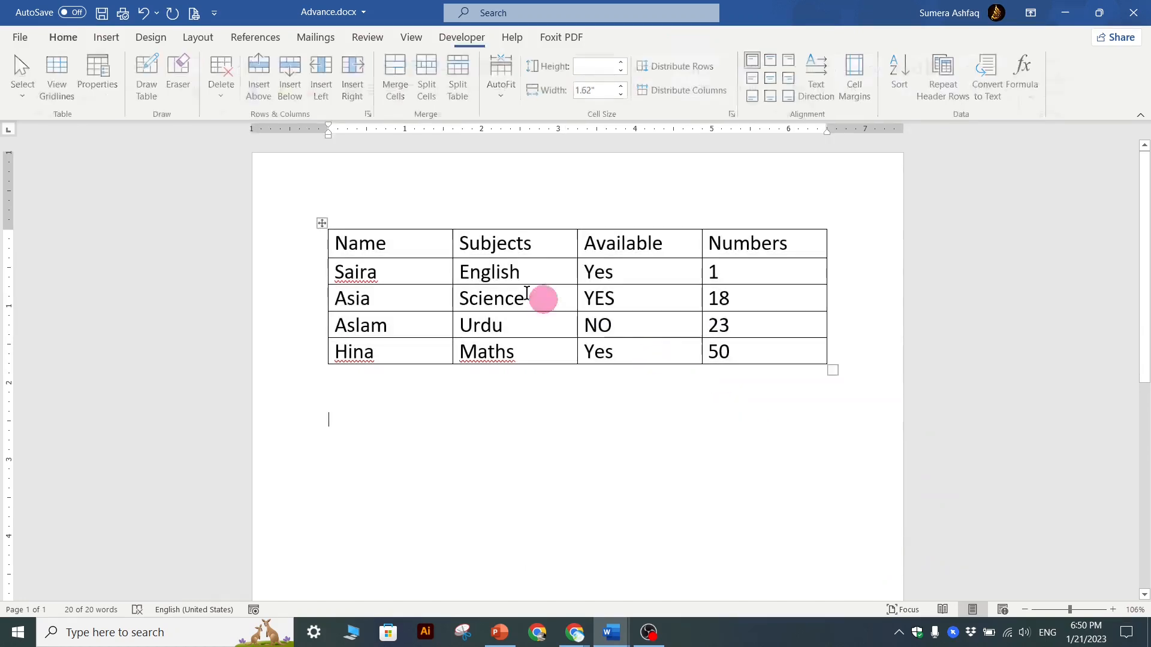
pyautogui.moveTo(346, 267); pyautogui.dragTo(737, 327)
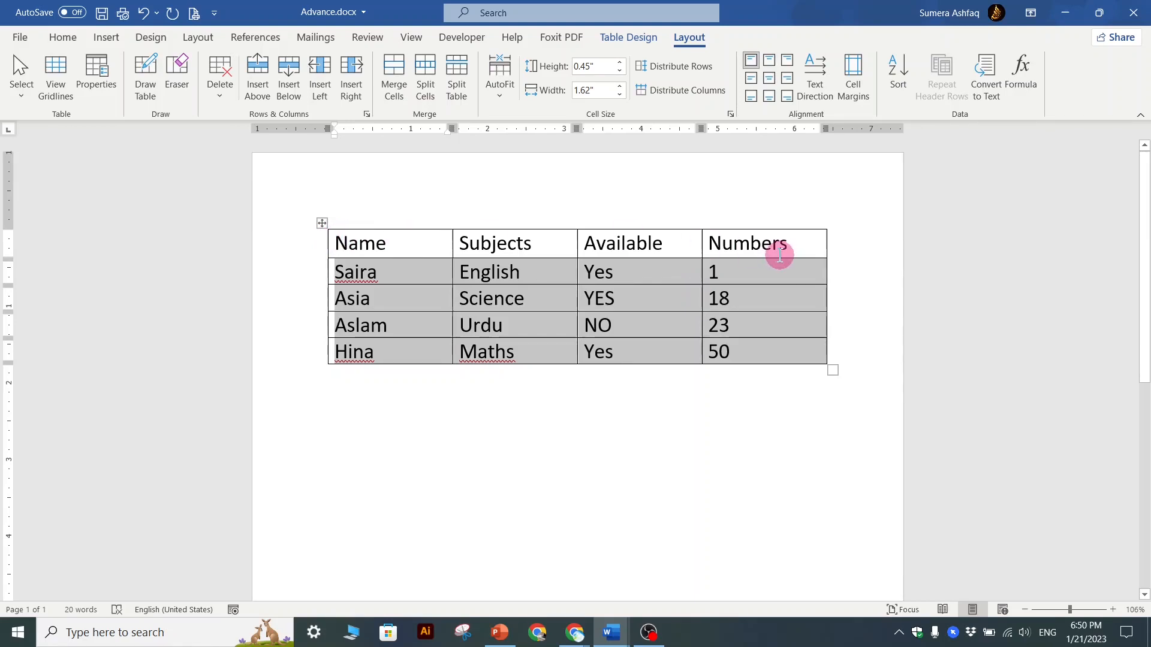
pyautogui.click(748, 304)
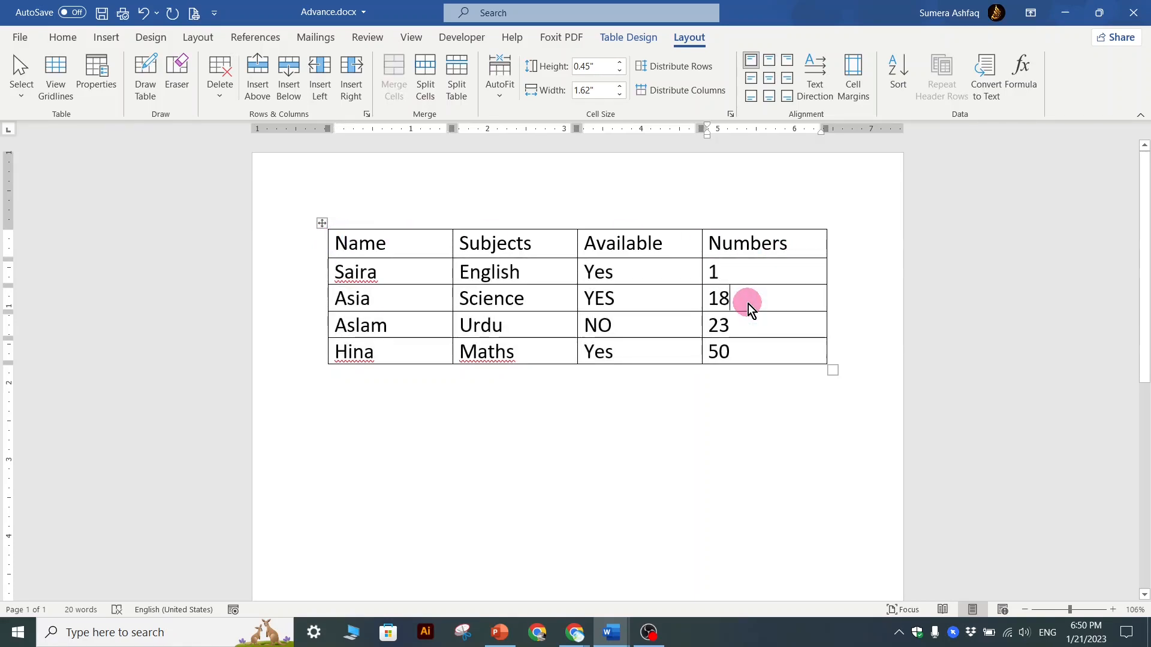
pyautogui.click(854, 84)
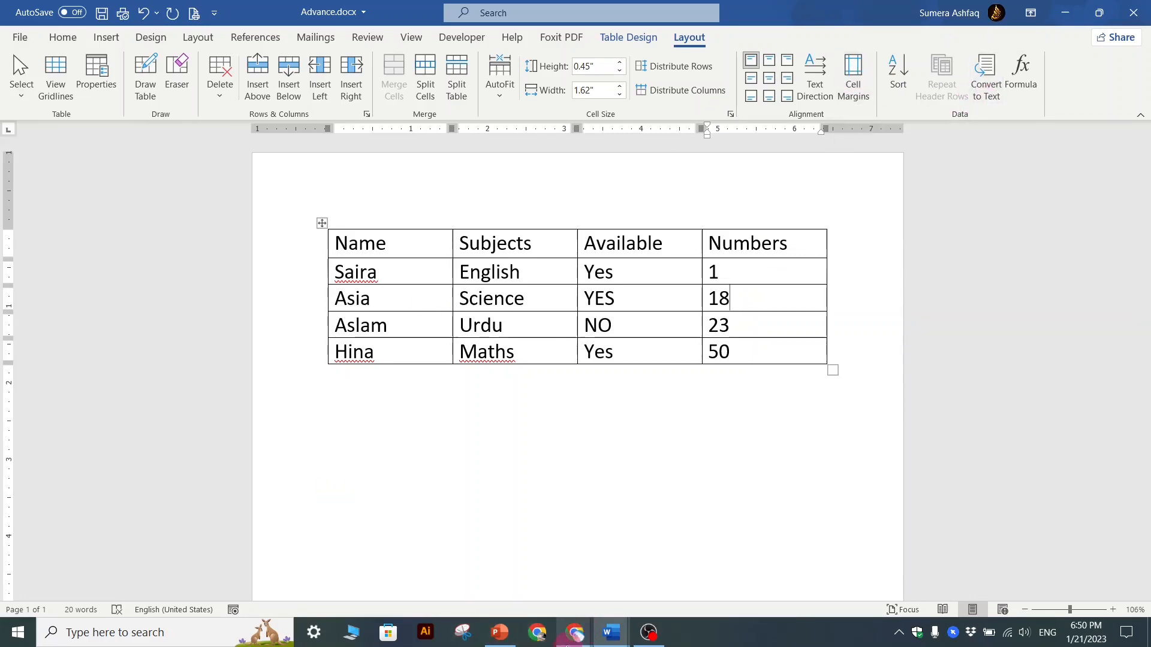
pyautogui.moveTo(510, 639)
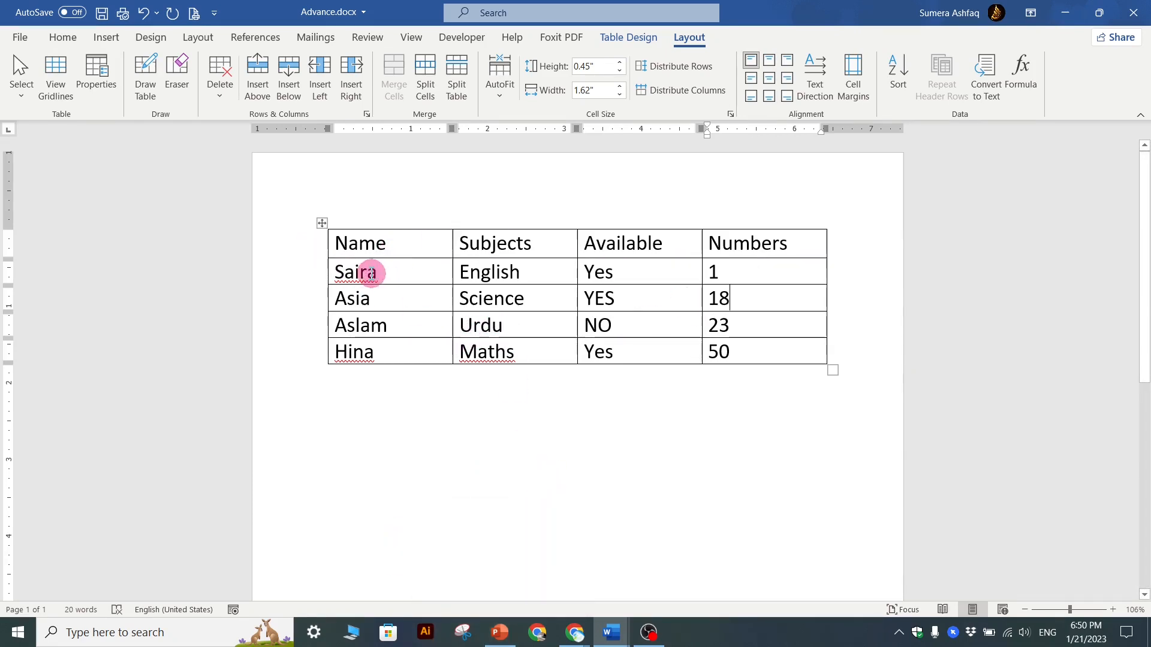
# Sort the rows below the header by Column 1, with type Text, in ascending order, and deselect the table
pyautogui.moveTo(334, 269); pyautogui.dragTo(378, 350)
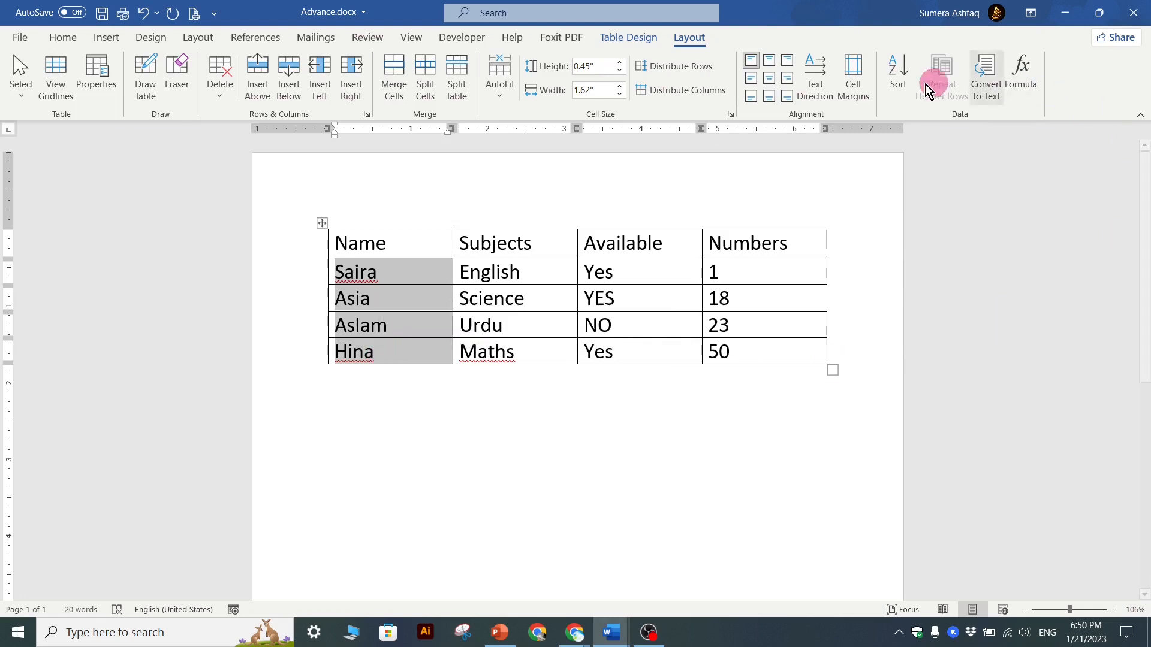
pyautogui.click(901, 86)
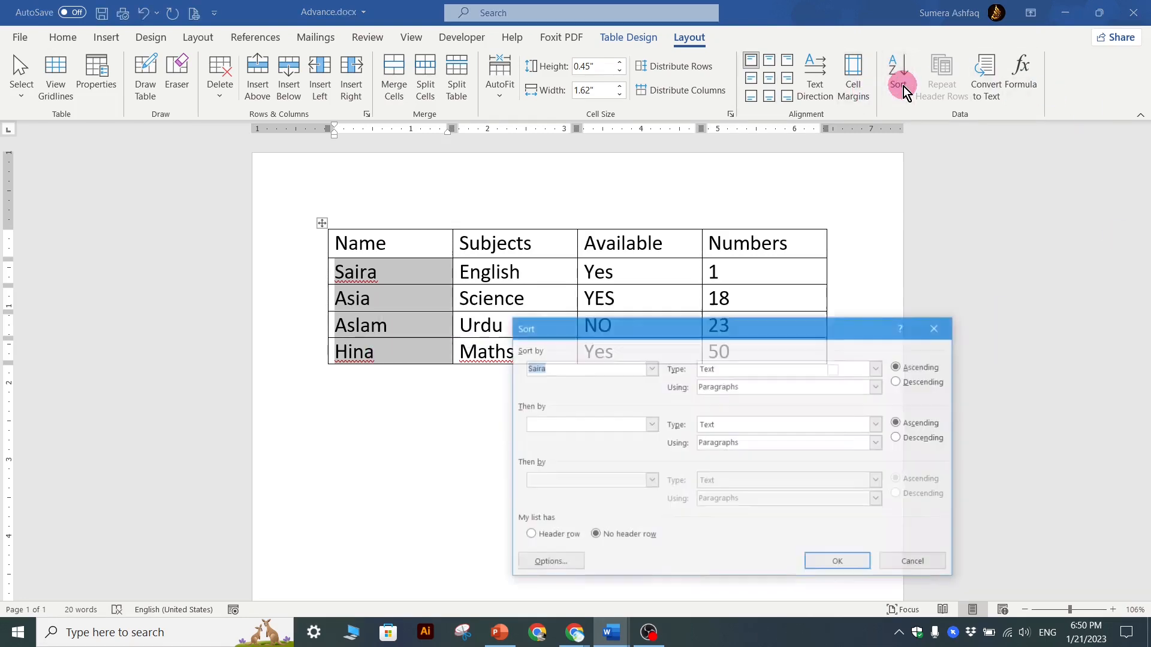
pyautogui.click(651, 368)
pyautogui.click(568, 383)
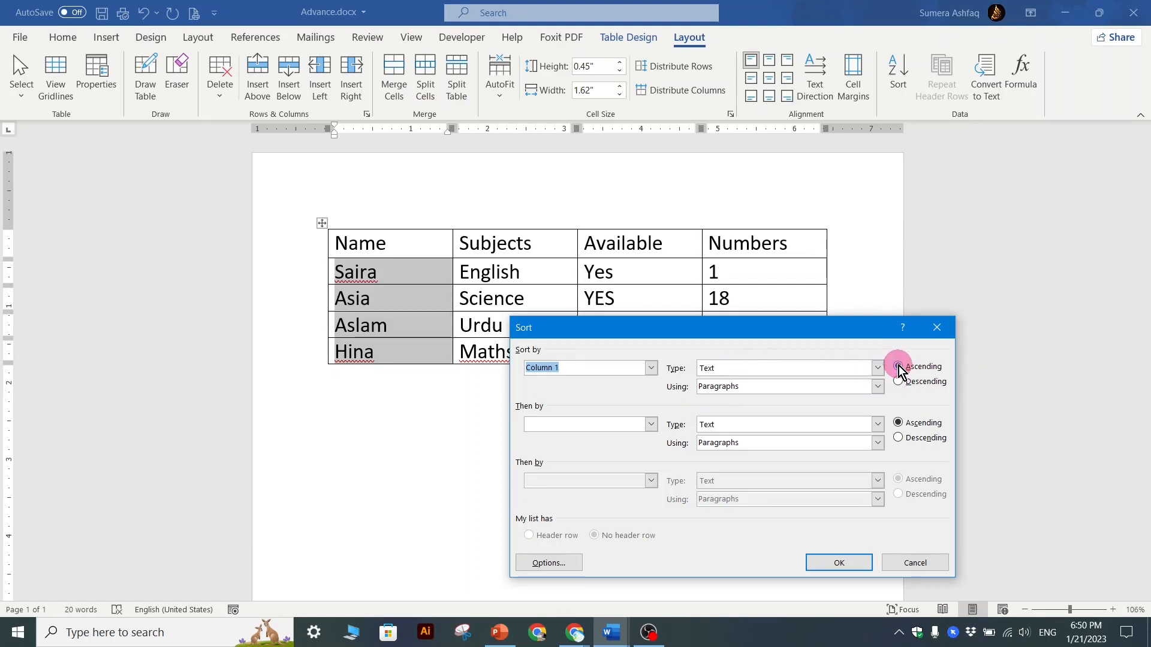
pyautogui.click(839, 562)
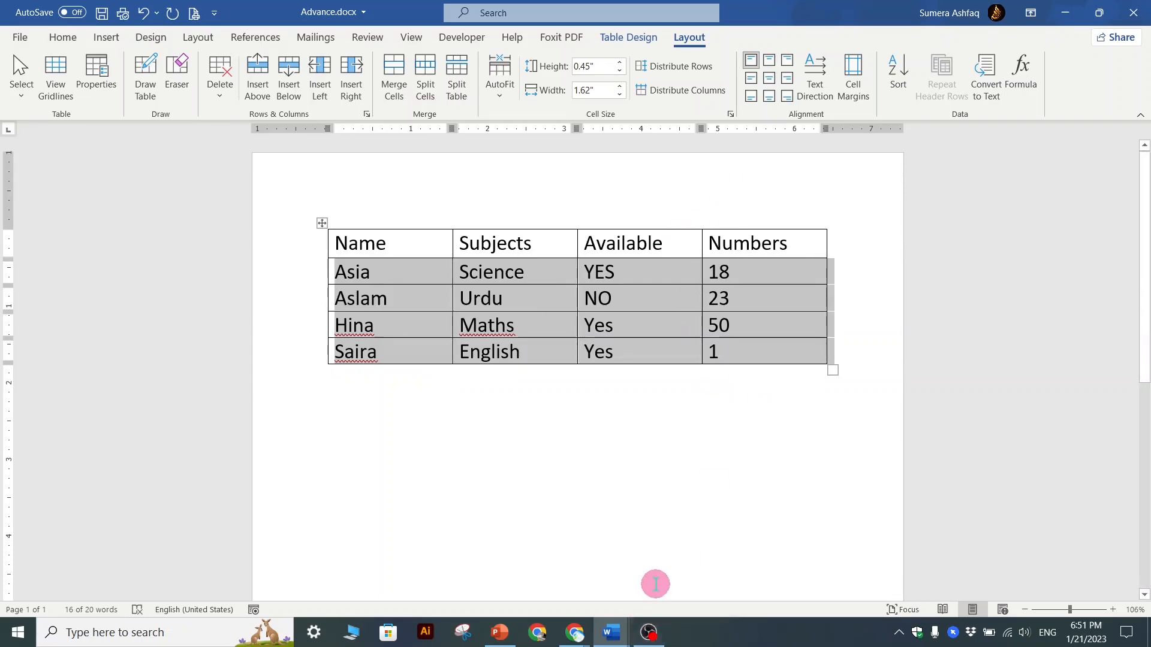
pyautogui.click(690, 503)
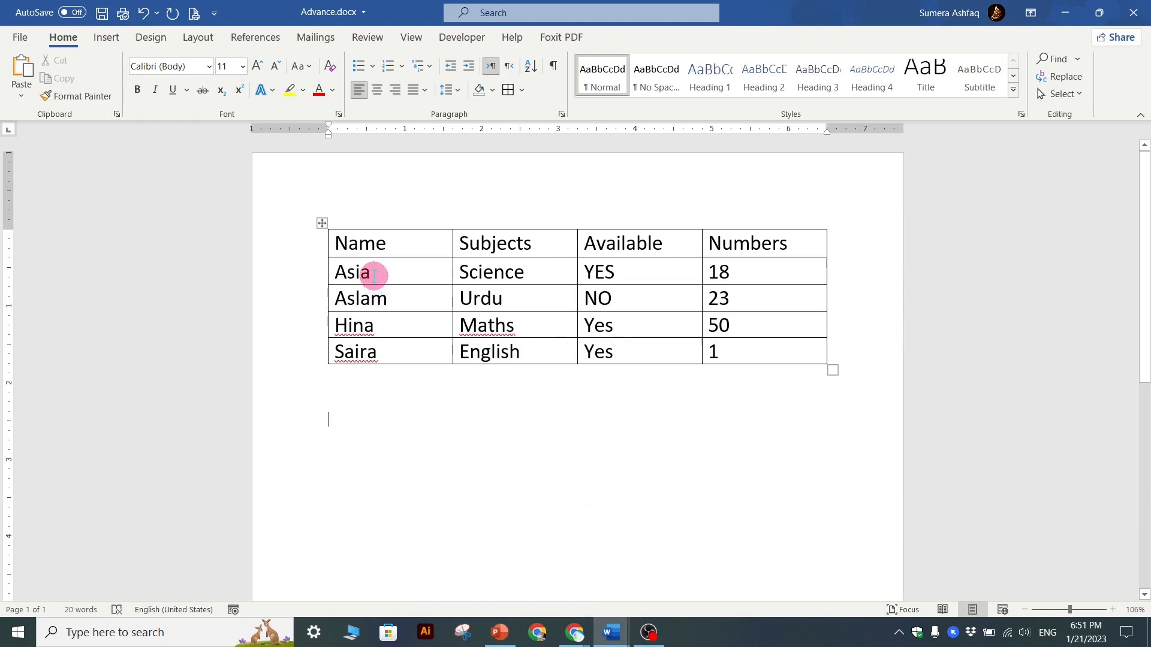
# Set up a sort of the Numbers cells below the header by Column 4, with type Number, in ascending order
pyautogui.moveTo(372, 272); pyautogui.dragTo(374, 352)
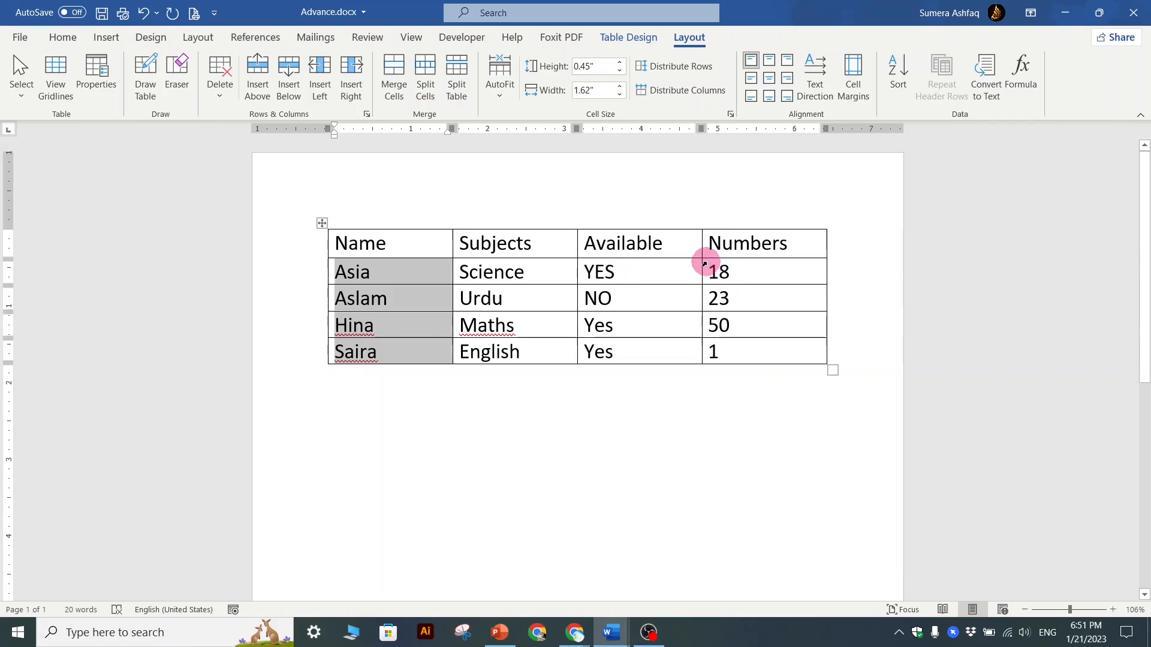
pyautogui.moveTo(705, 264); pyautogui.dragTo(725, 347)
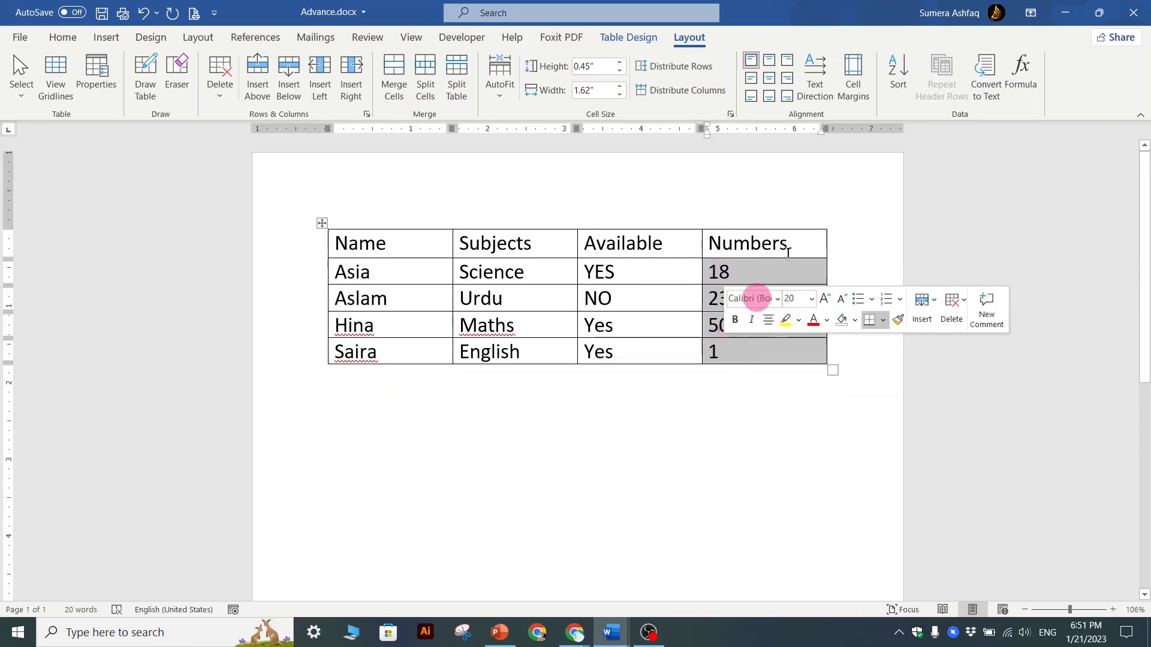
pyautogui.click(897, 84)
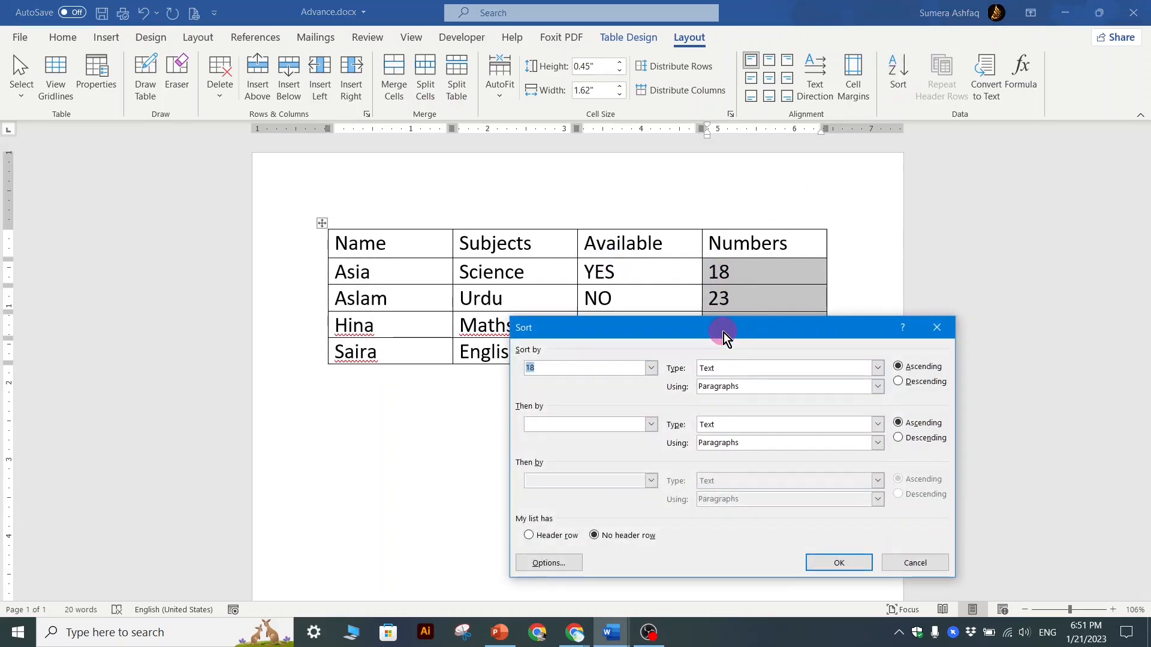
pyautogui.moveTo(724, 333); pyautogui.dragTo(809, 336)
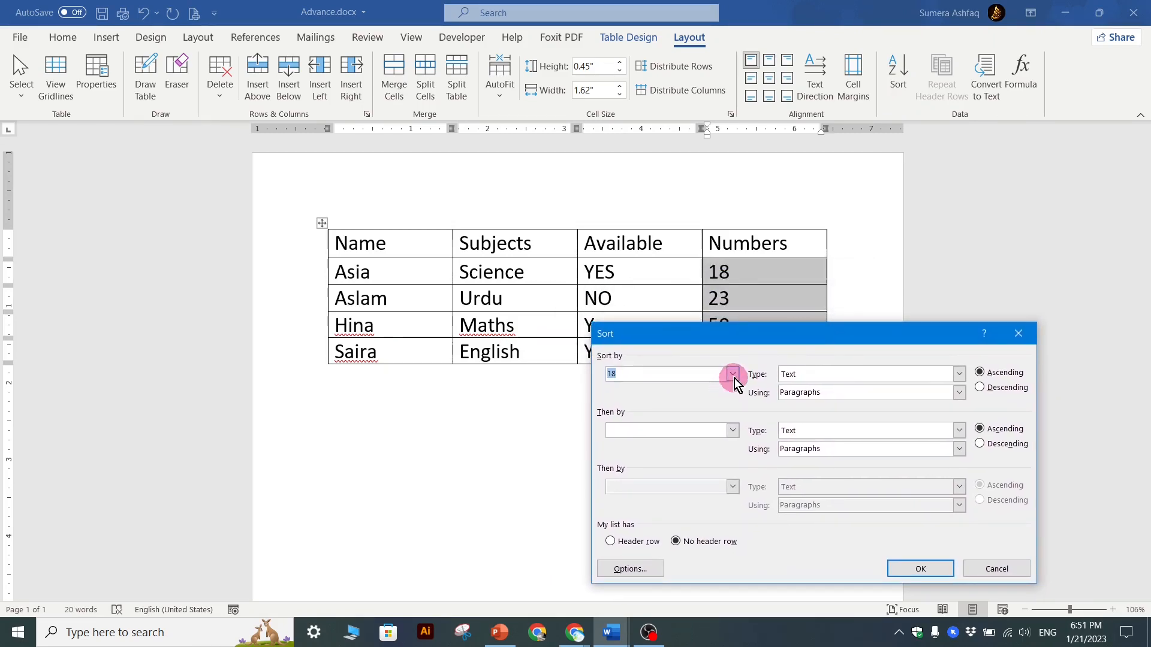
pyautogui.click(733, 373)
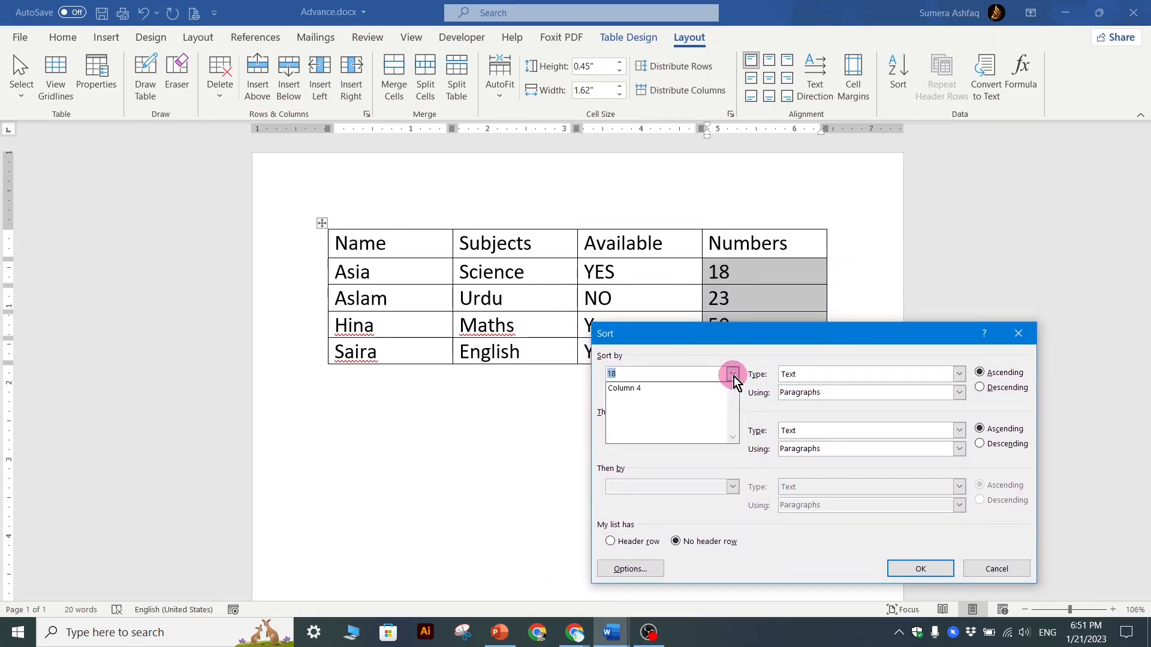
pyautogui.click(656, 388)
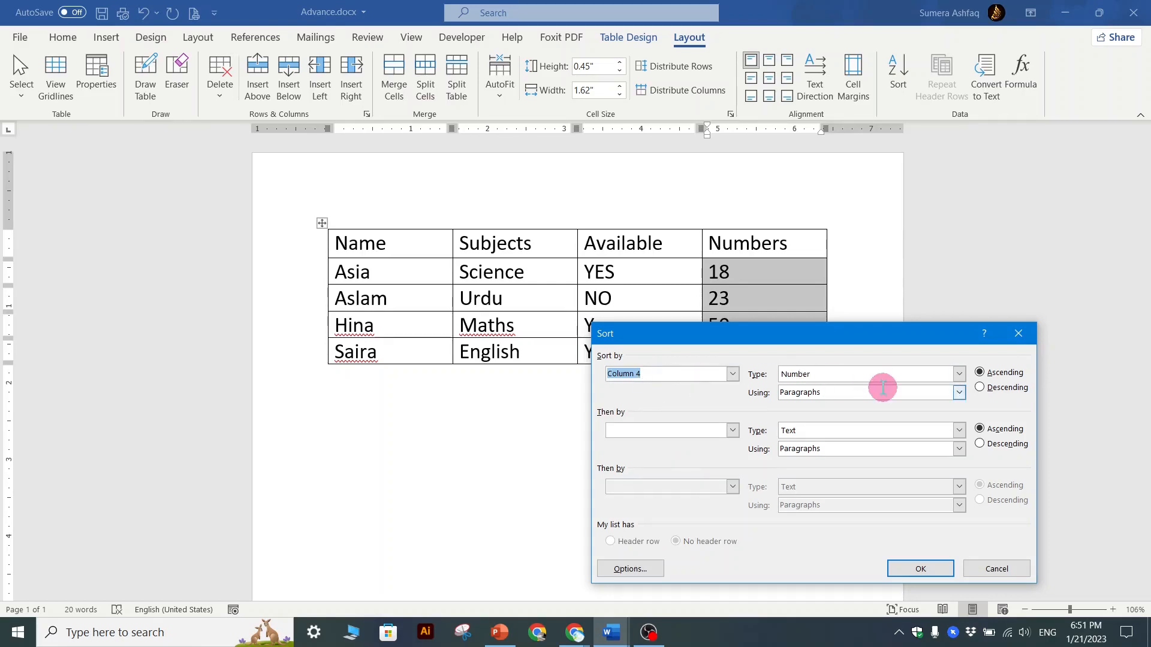
pyautogui.click(807, 376)
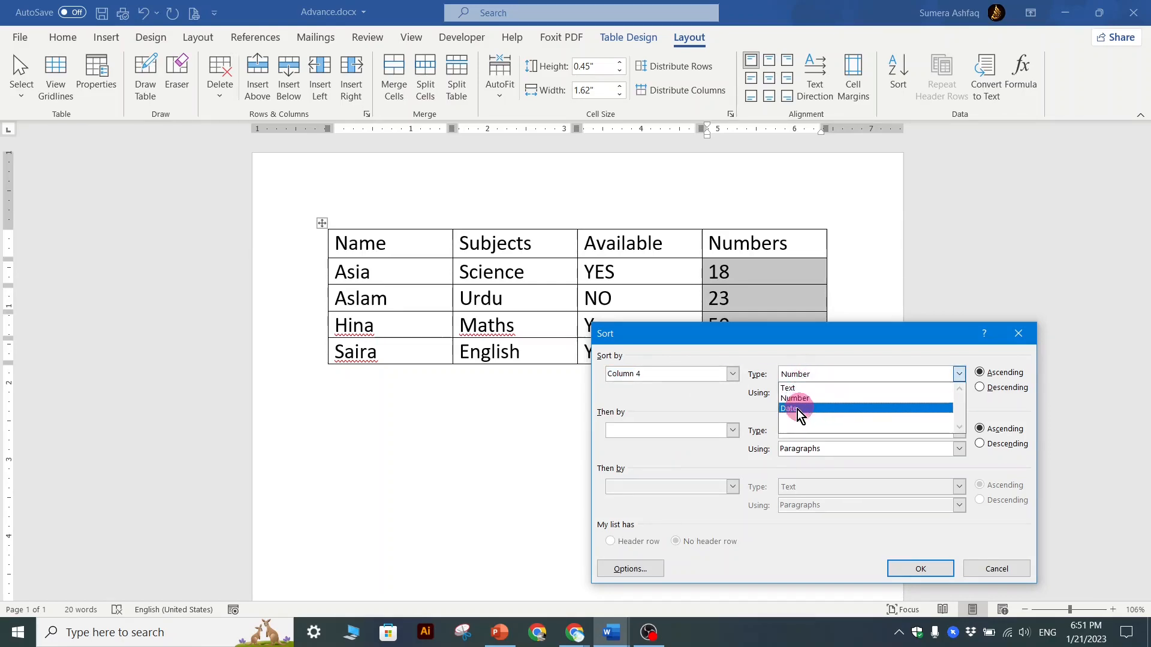
pyautogui.click(797, 398)
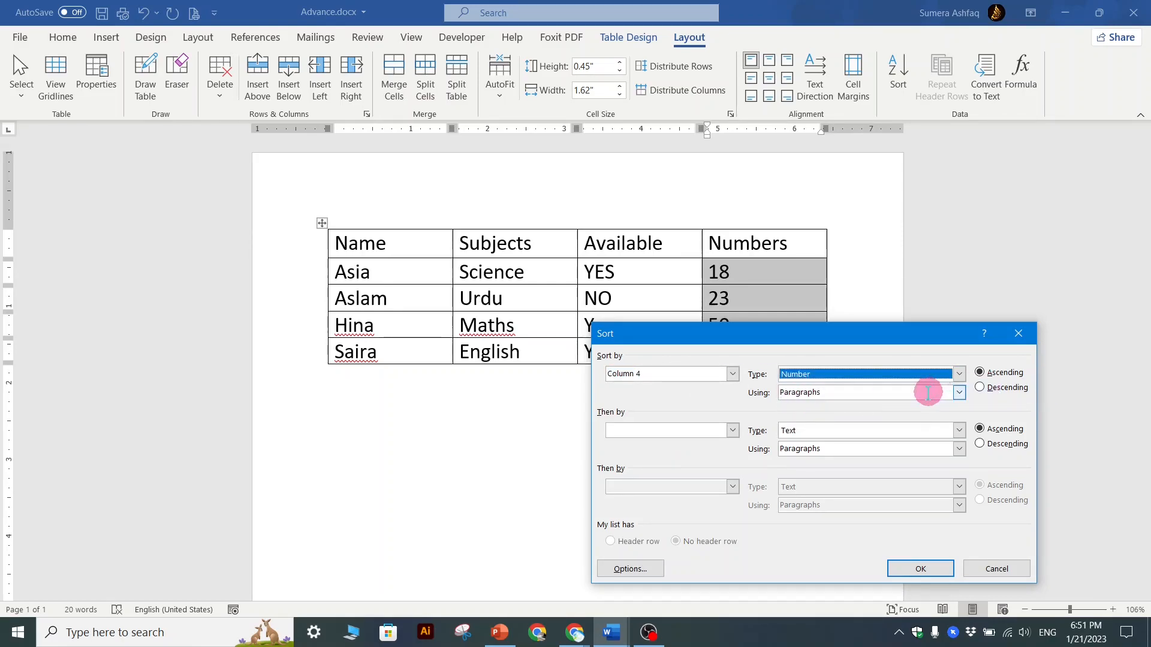
# Check the Using choices and the additional sort options without changing them, and apply the ascending sort to the rows
pyautogui.click(960, 392)
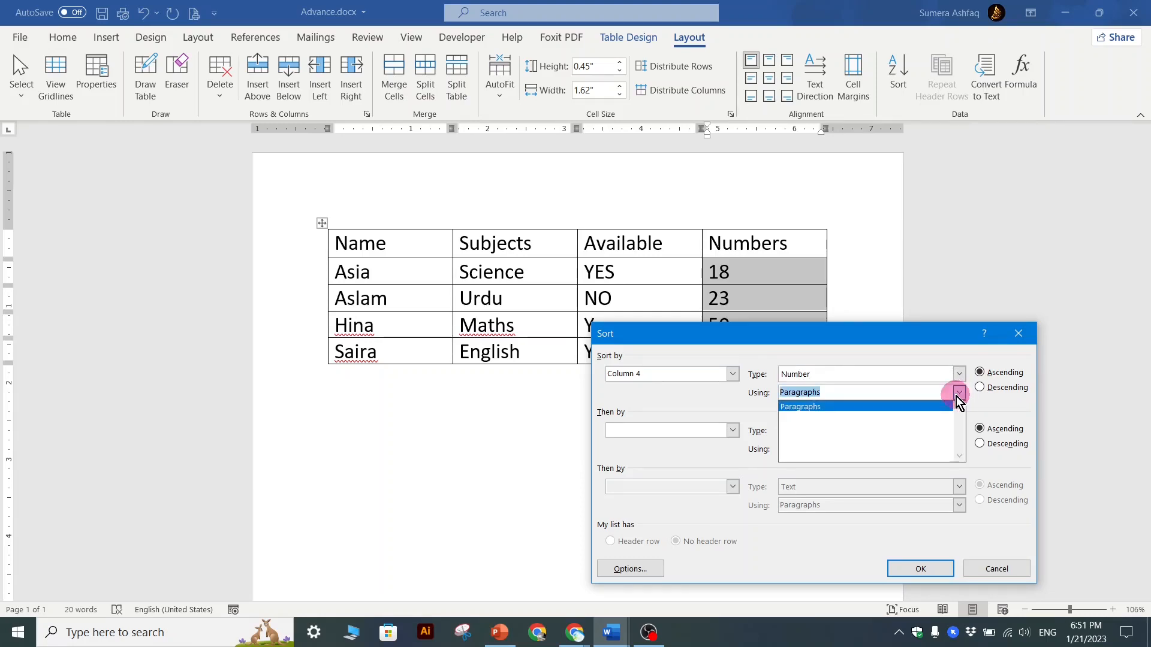
pyautogui.click(960, 395)
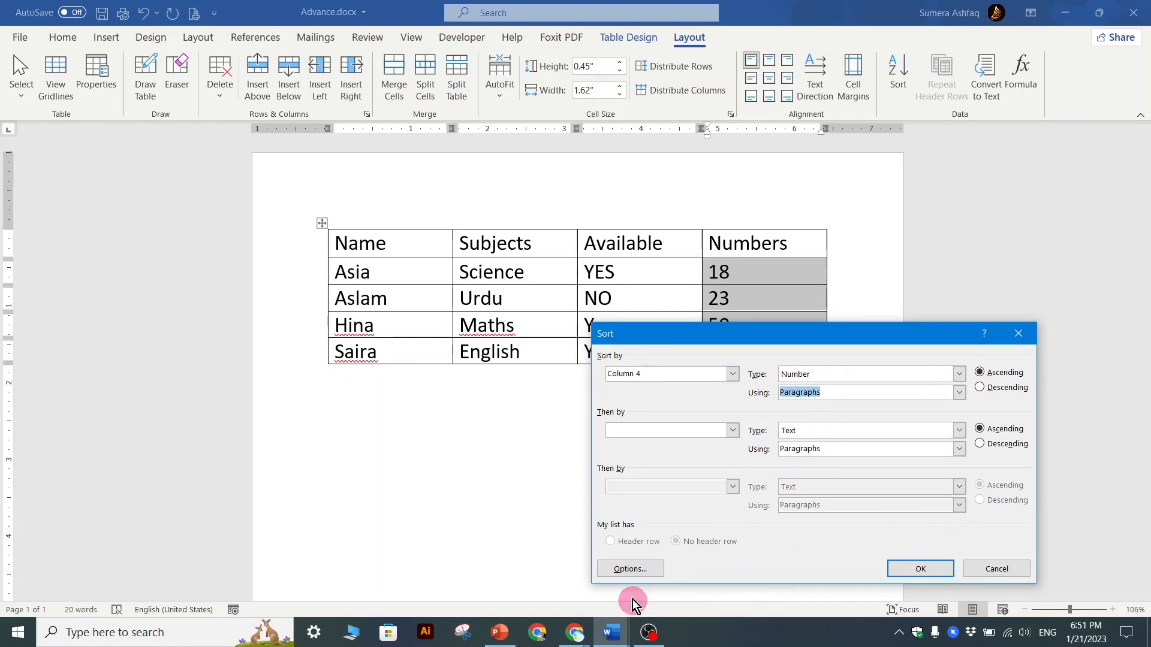
pyautogui.click(630, 568)
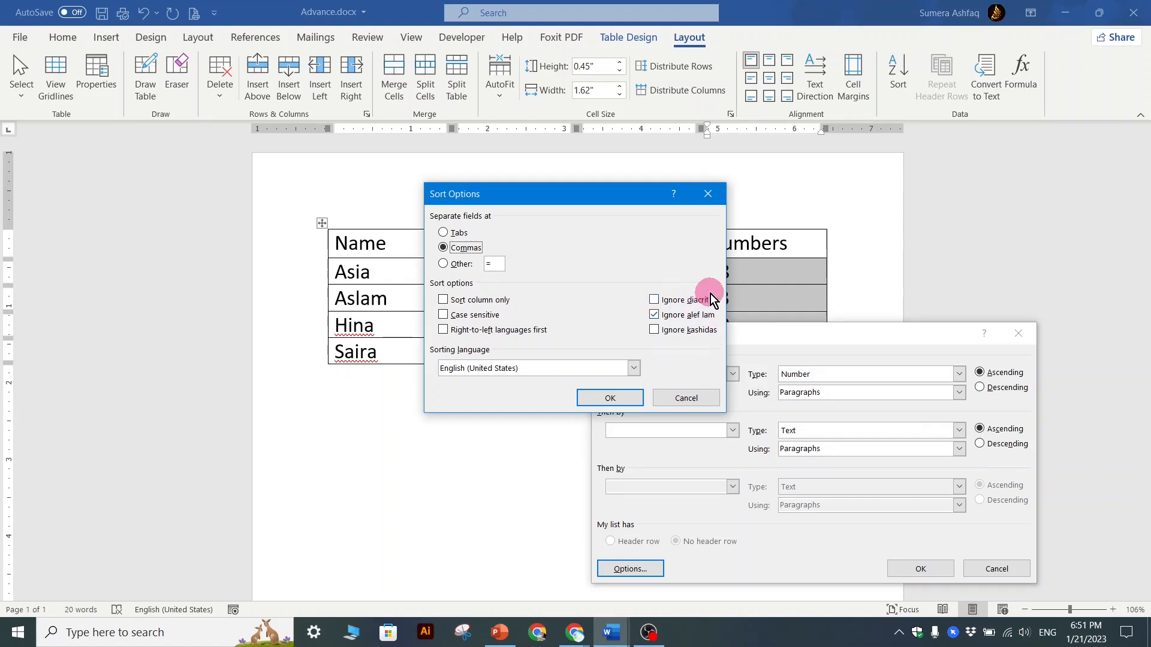
pyautogui.click(687, 399)
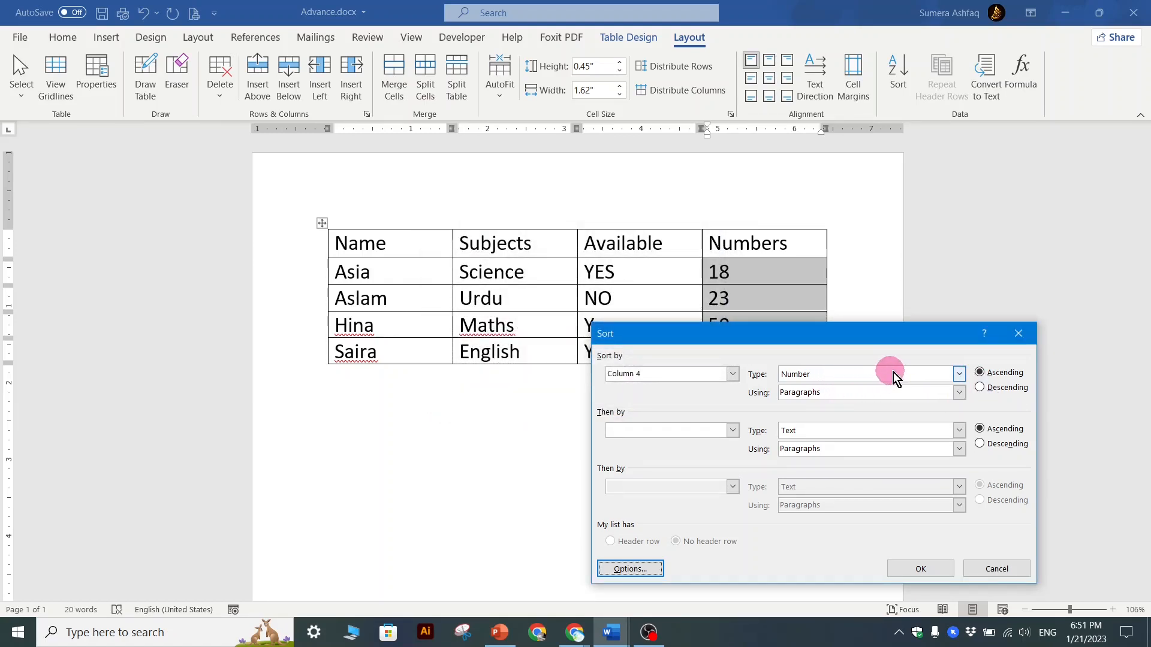
pyautogui.click(916, 570)
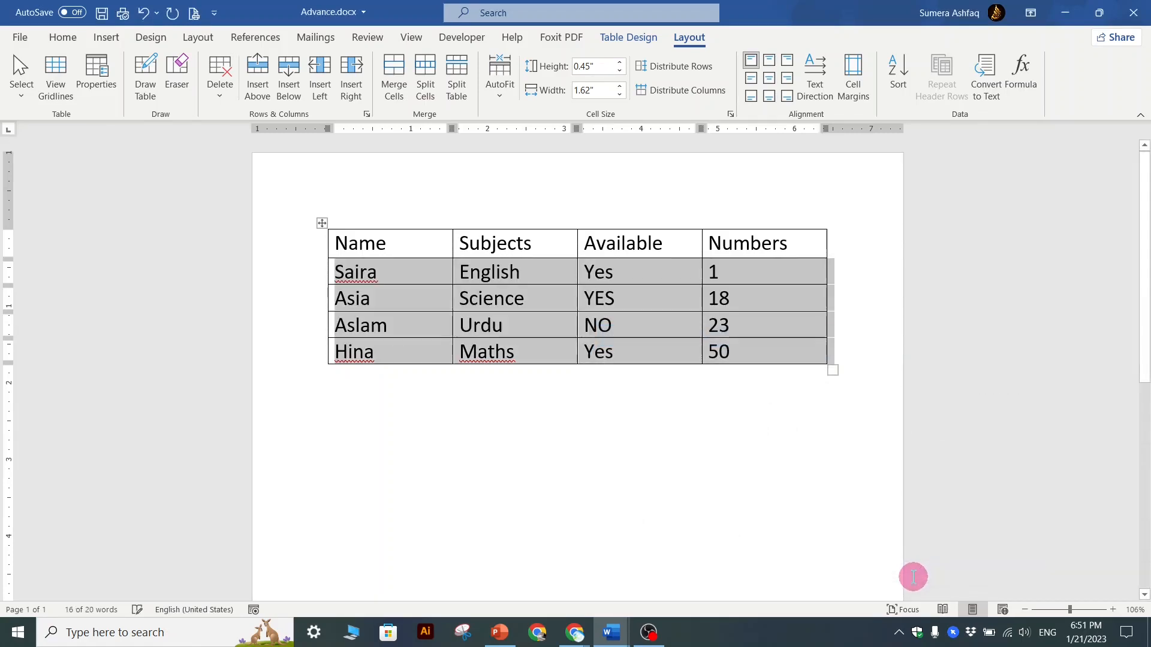
pyautogui.click(801, 316)
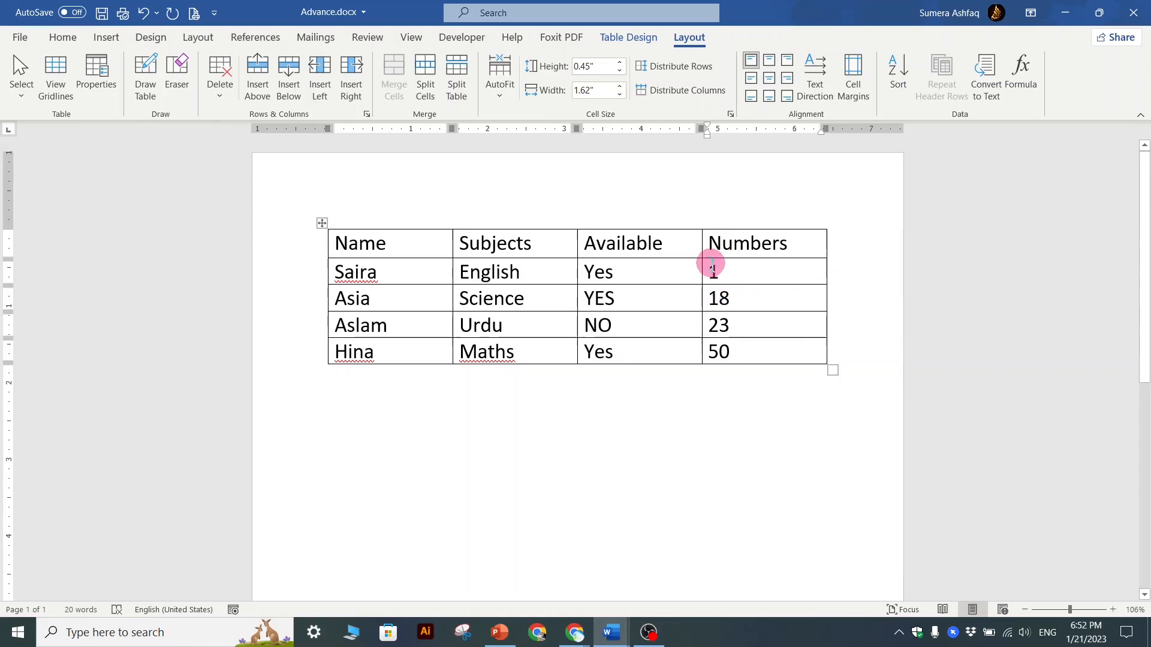
# Sort the Numbers cells below the header as Number in descending order with Header row chosen, and delete the whole table
pyautogui.moveTo(711, 263); pyautogui.dragTo(719, 352)
pyautogui.click(898, 90)
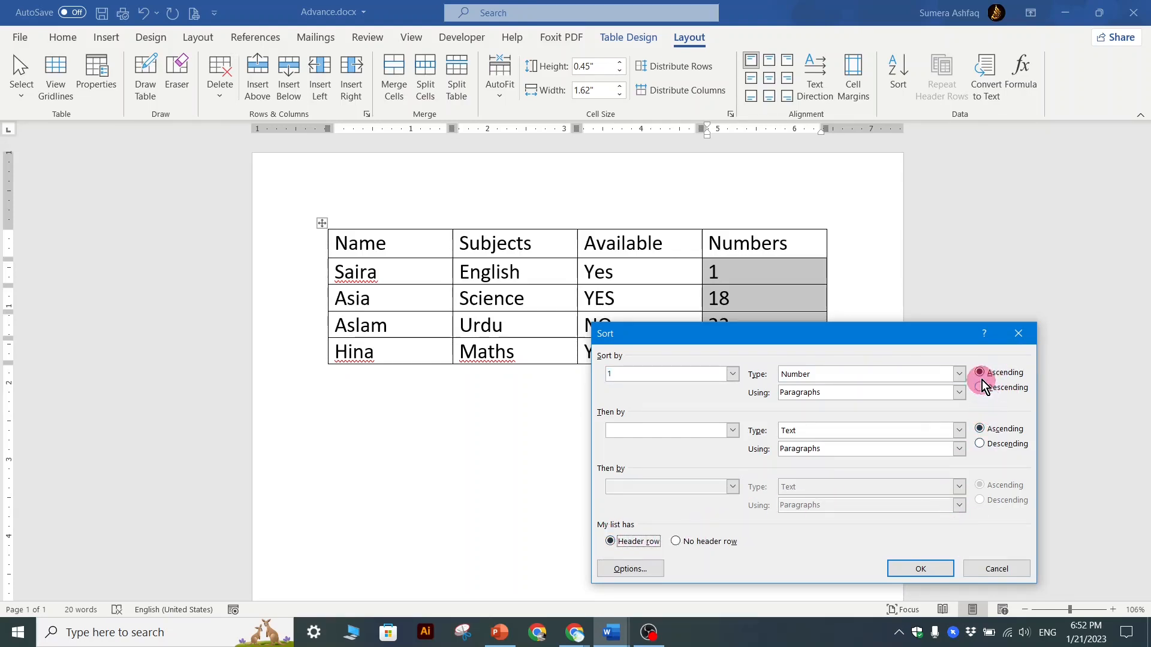
pyautogui.click(921, 569)
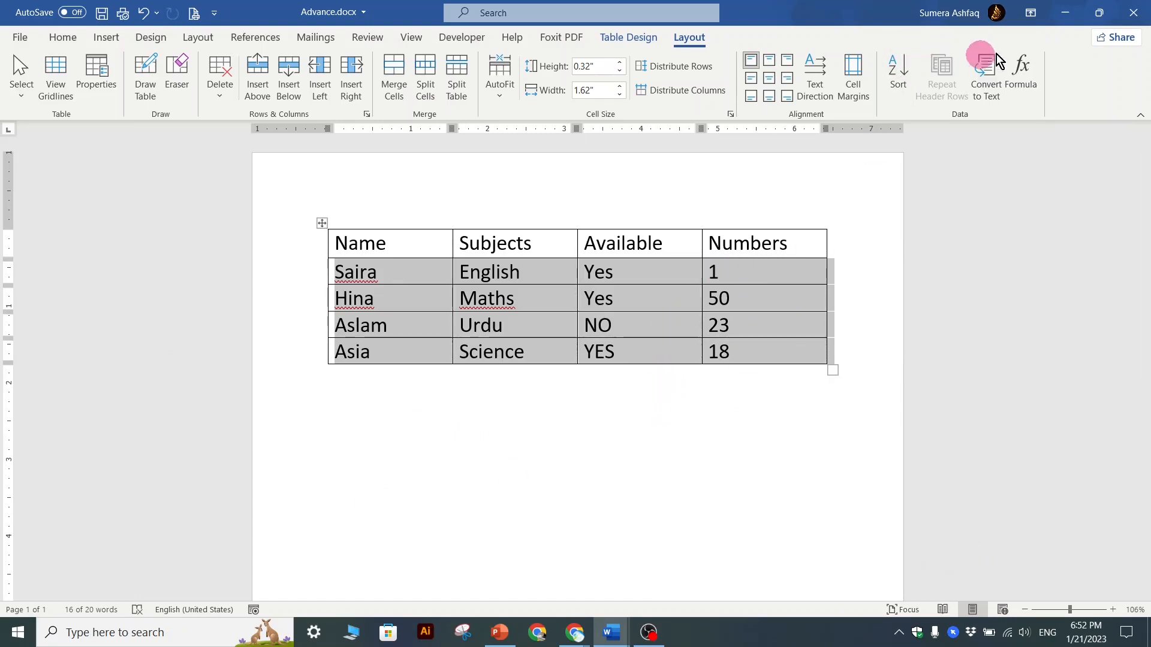
pyautogui.click(320, 223)
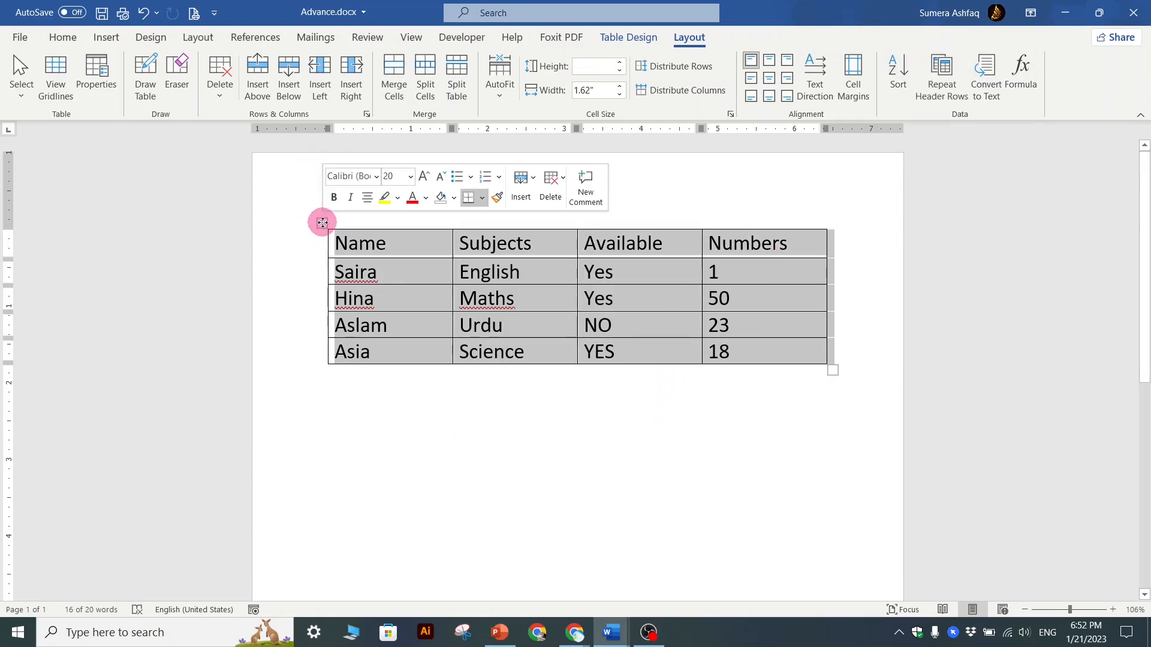
pyautogui.press('BackSpace')
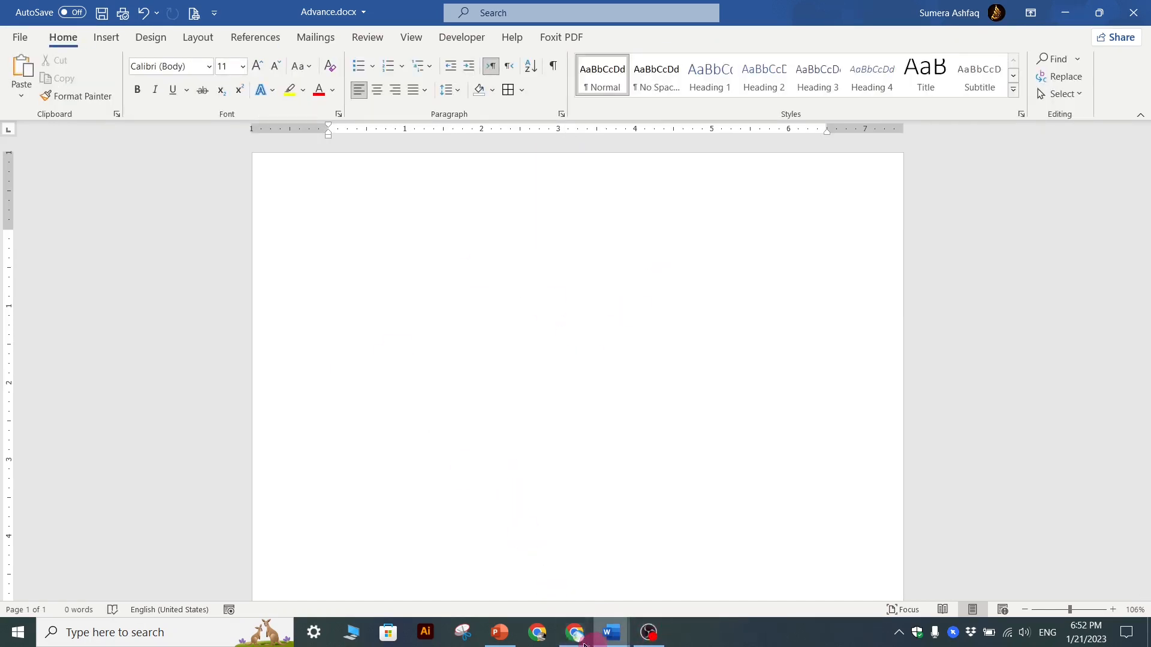
# Switch to PowerPoint, recolor the "Convert Text to Table & Table to Text" line on slide 5 black, and start the slide show from there
pyautogui.click(497, 635)
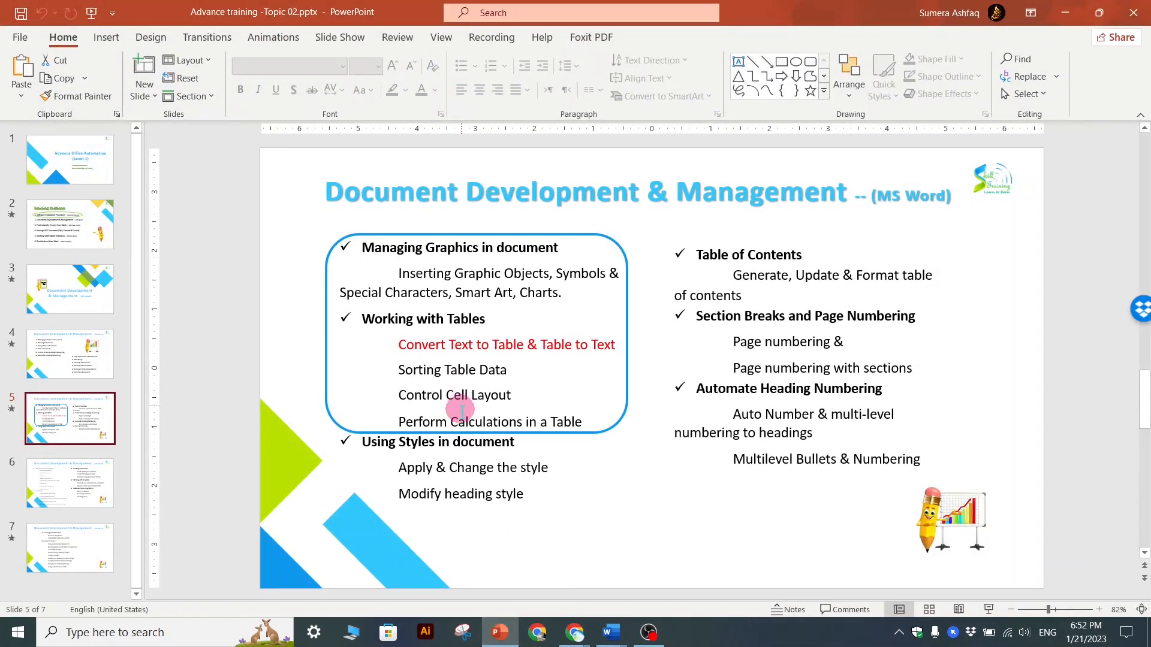
pyautogui.moveTo(398, 345); pyautogui.dragTo(615, 344)
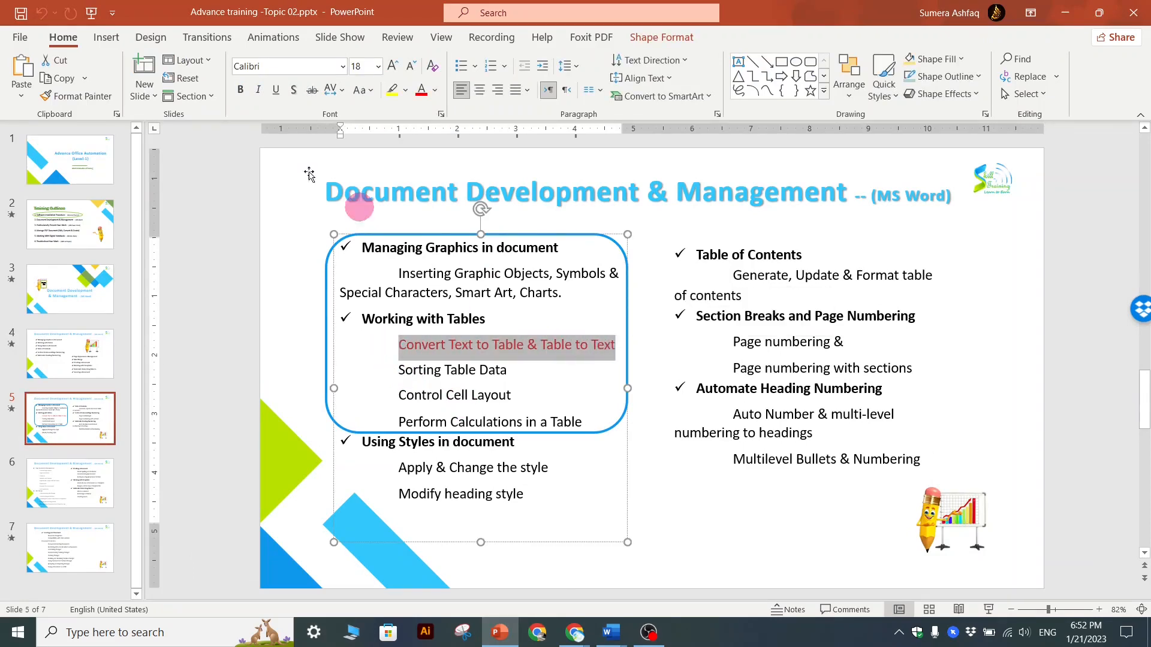
pyautogui.click(434, 90)
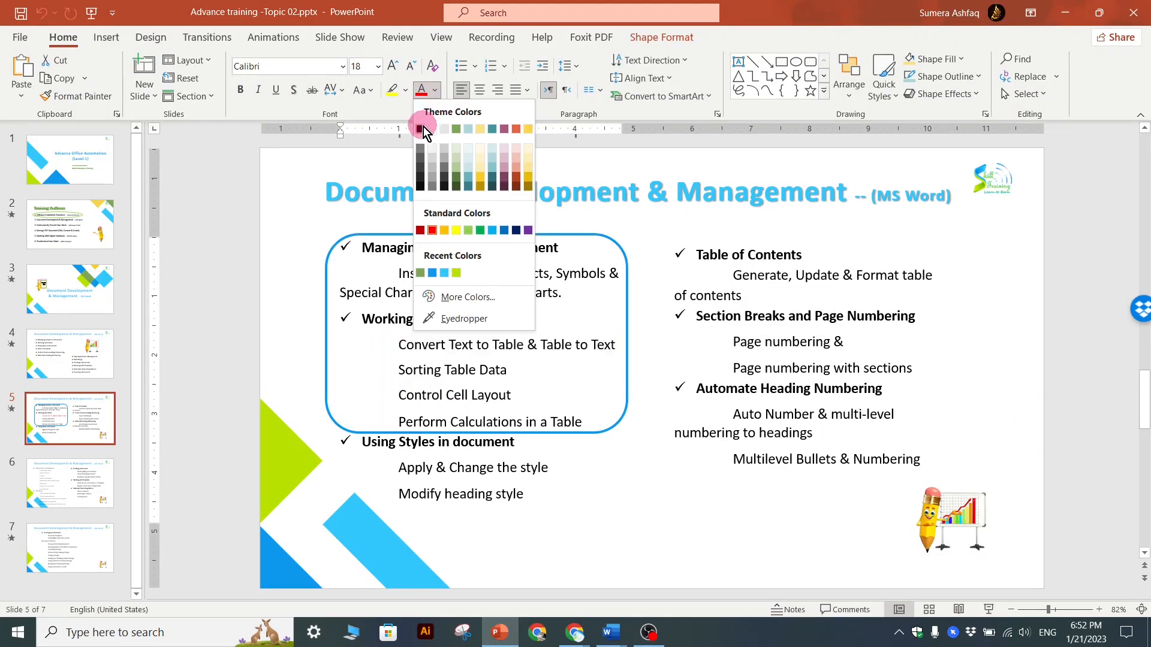
pyautogui.click(419, 129)
pyautogui.click(695, 519)
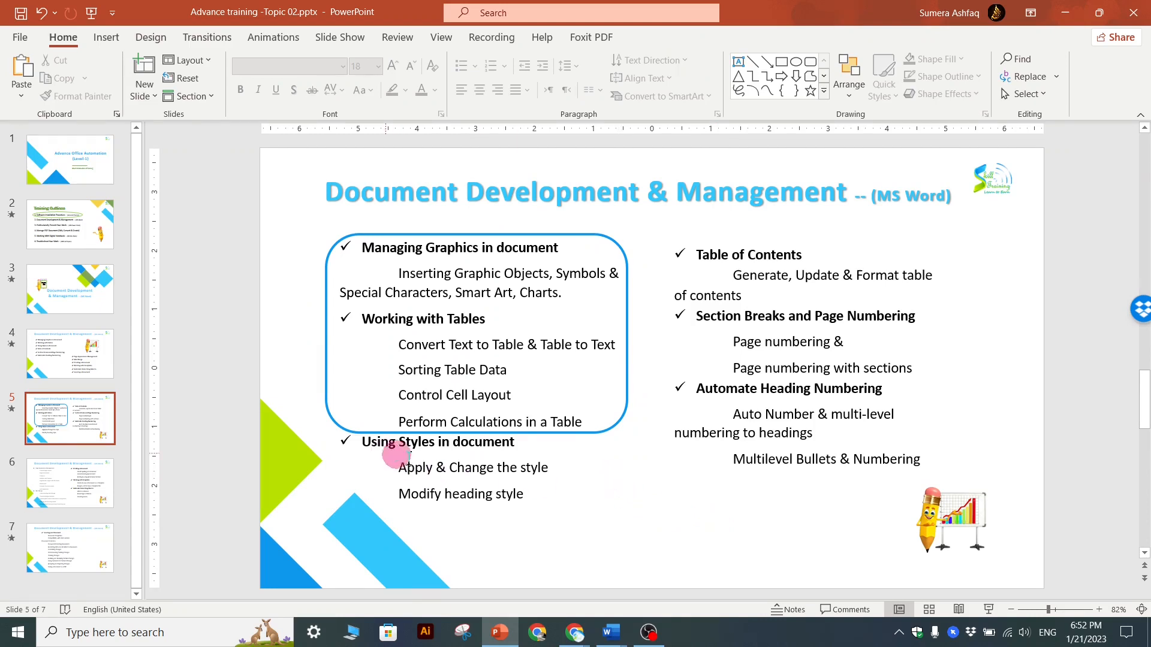
pyautogui.click(988, 611)
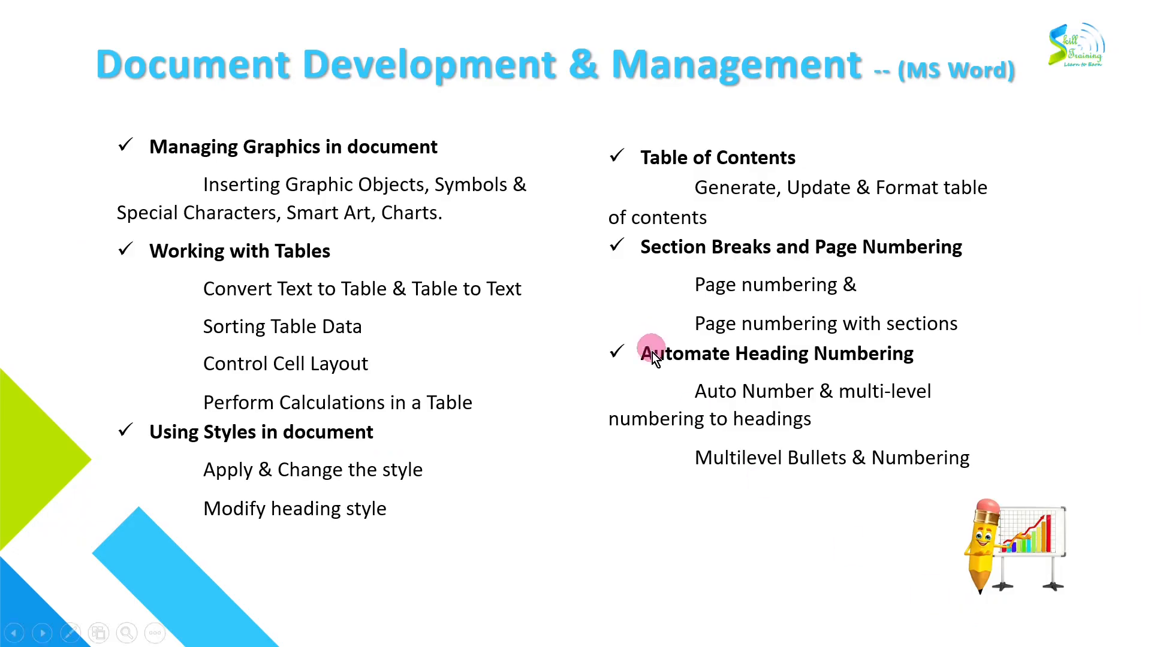
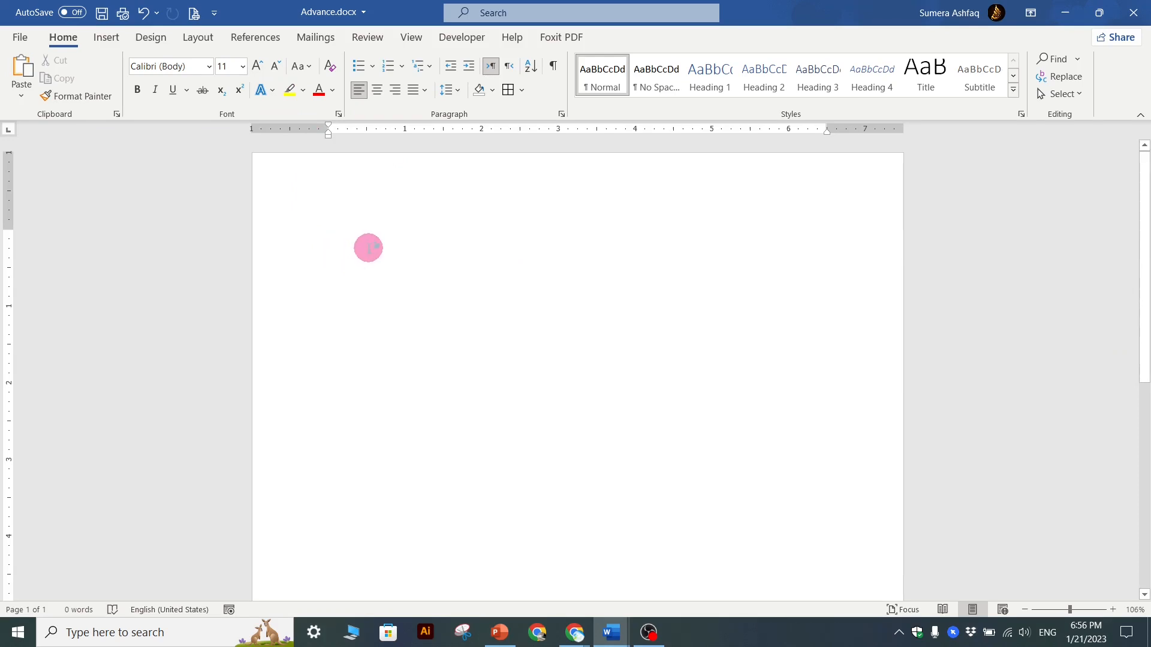
# Enter the heading text "Names of Fruits" in the empty Word document
pyautogui.keyDown('ctrl'); pyautogui.scroll(5, 367, 247); pyautogui.keyUp('ctrl')
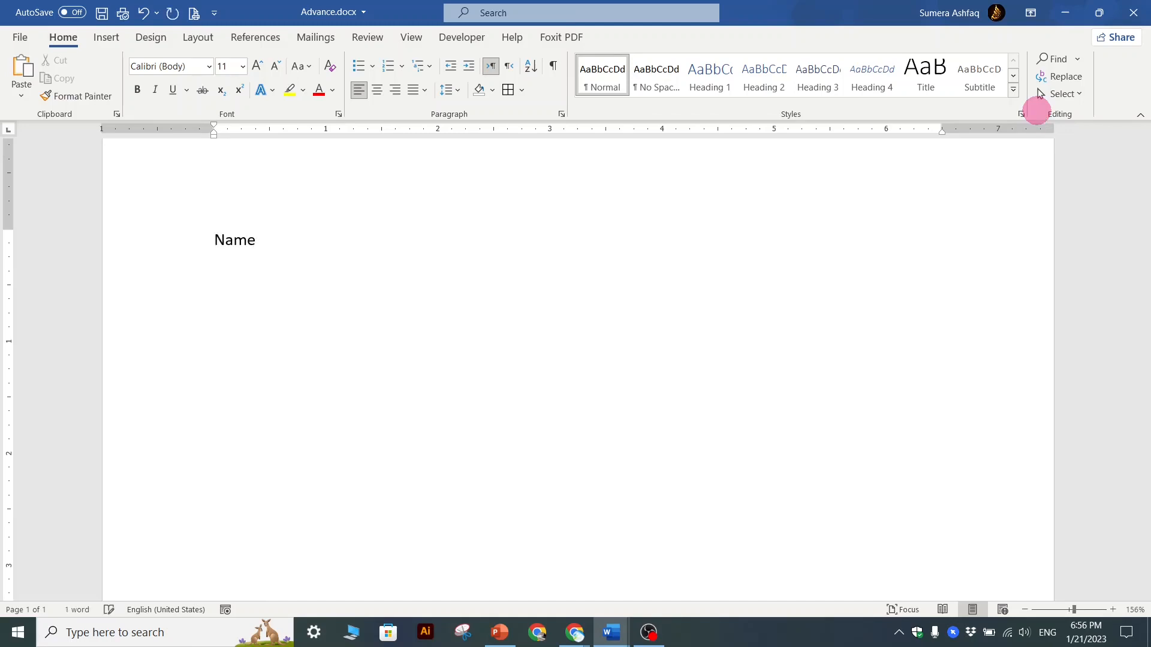
pyautogui.write('of')
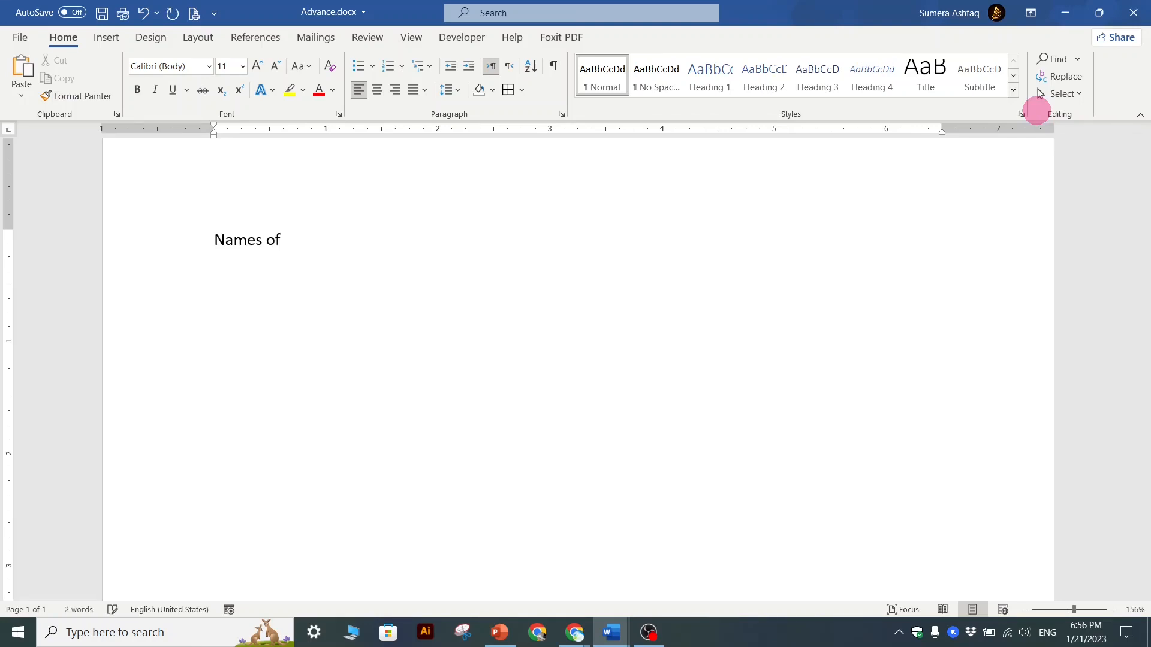
pyautogui.write(' Fruits')
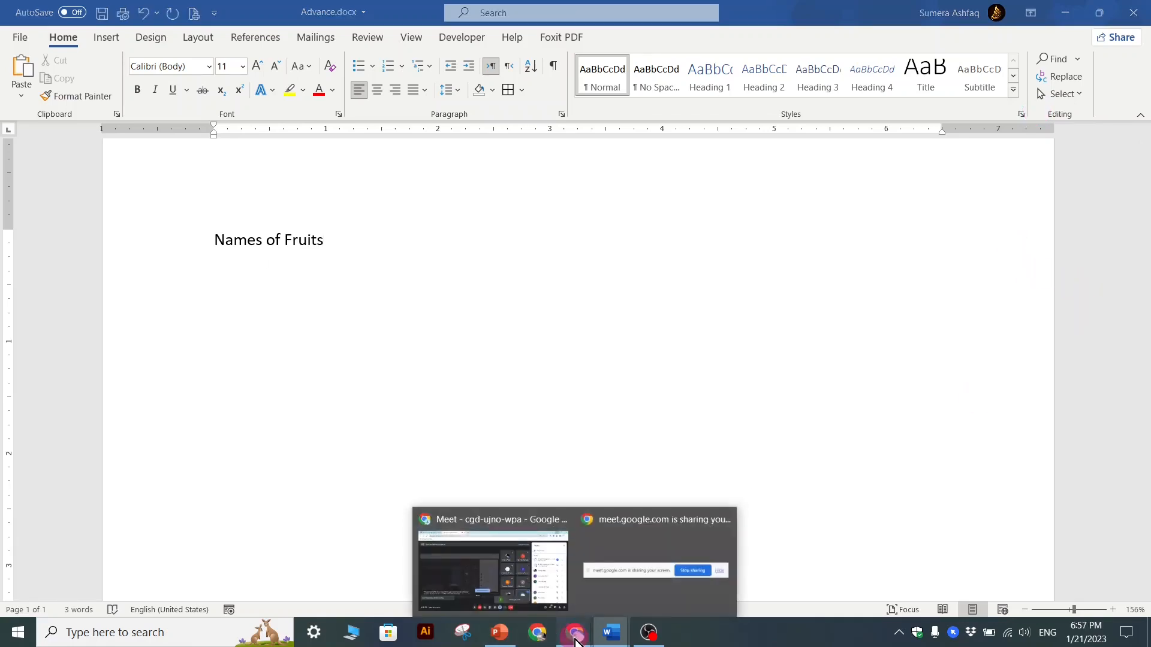
# Switch to Chrome and search Google for "names of fruits in english" in a new tab
pyautogui.hotkey('alt', 'Tab')
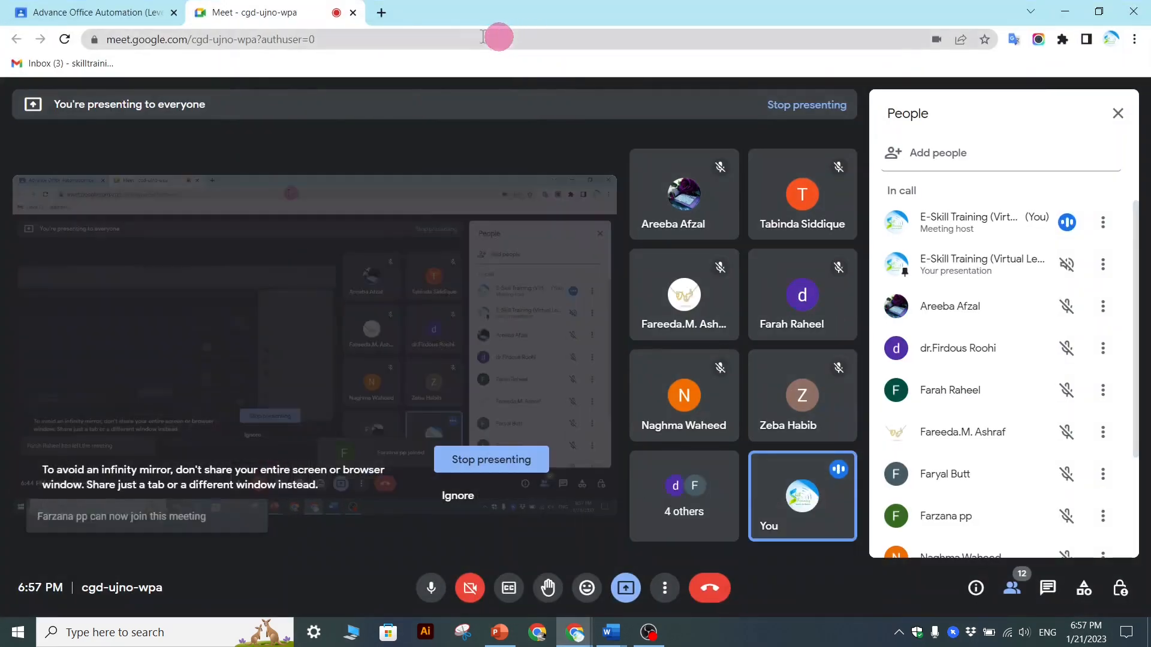
pyautogui.click(386, 11)
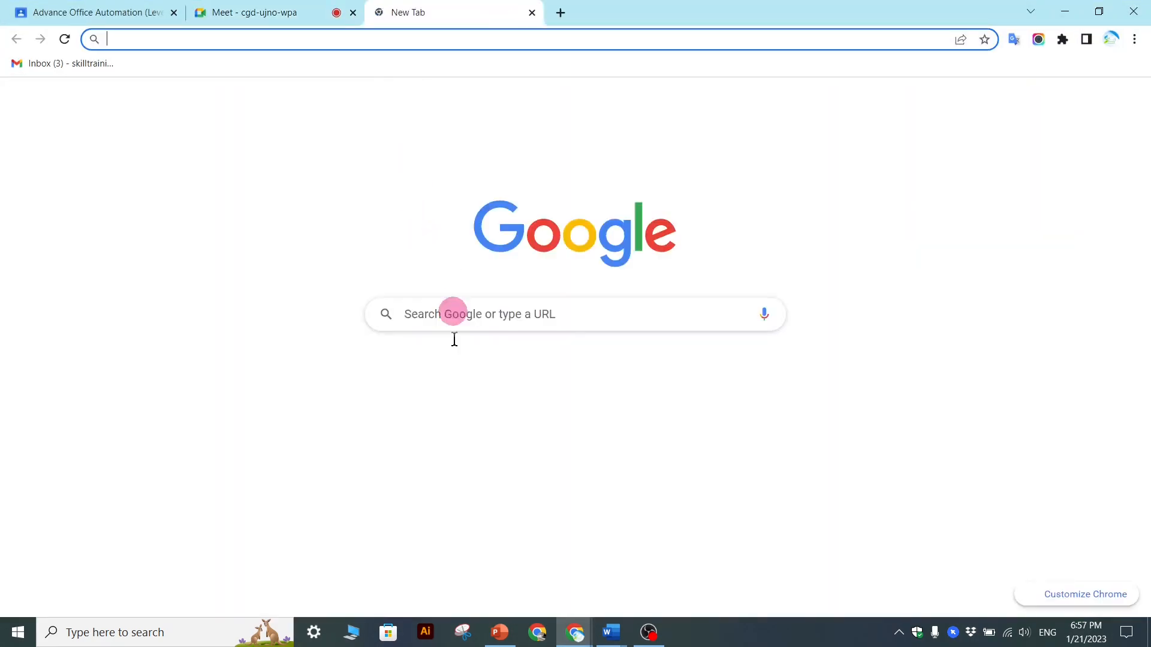
pyautogui.click(500, 313)
pyautogui.write('names')
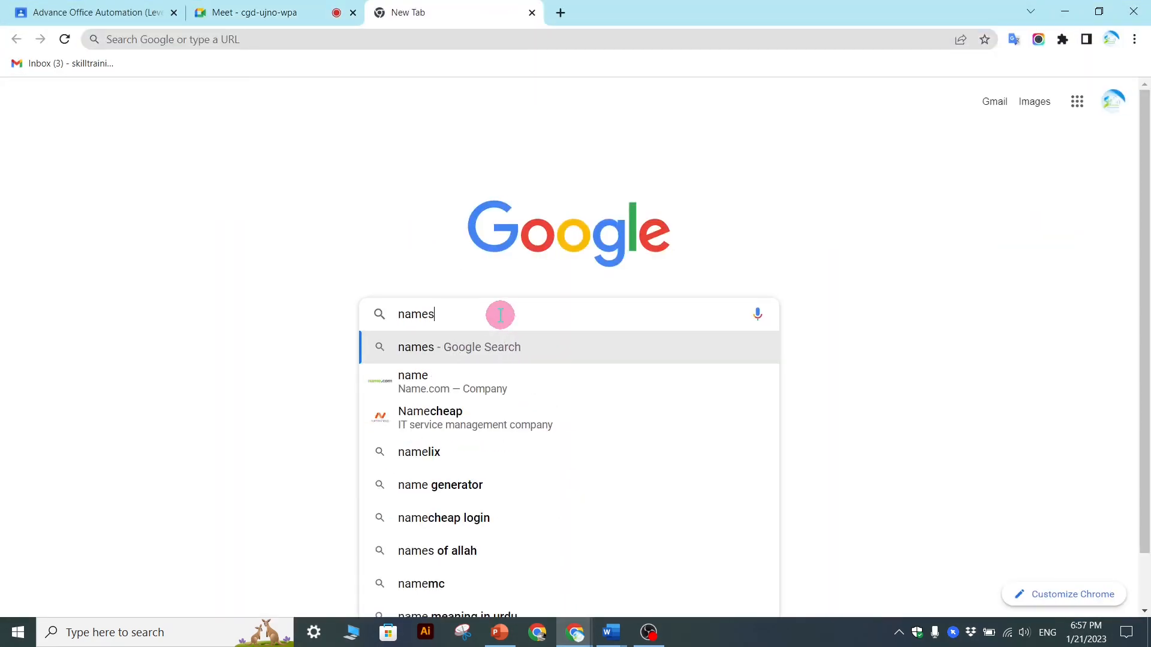
pyautogui.write(' of fruits')
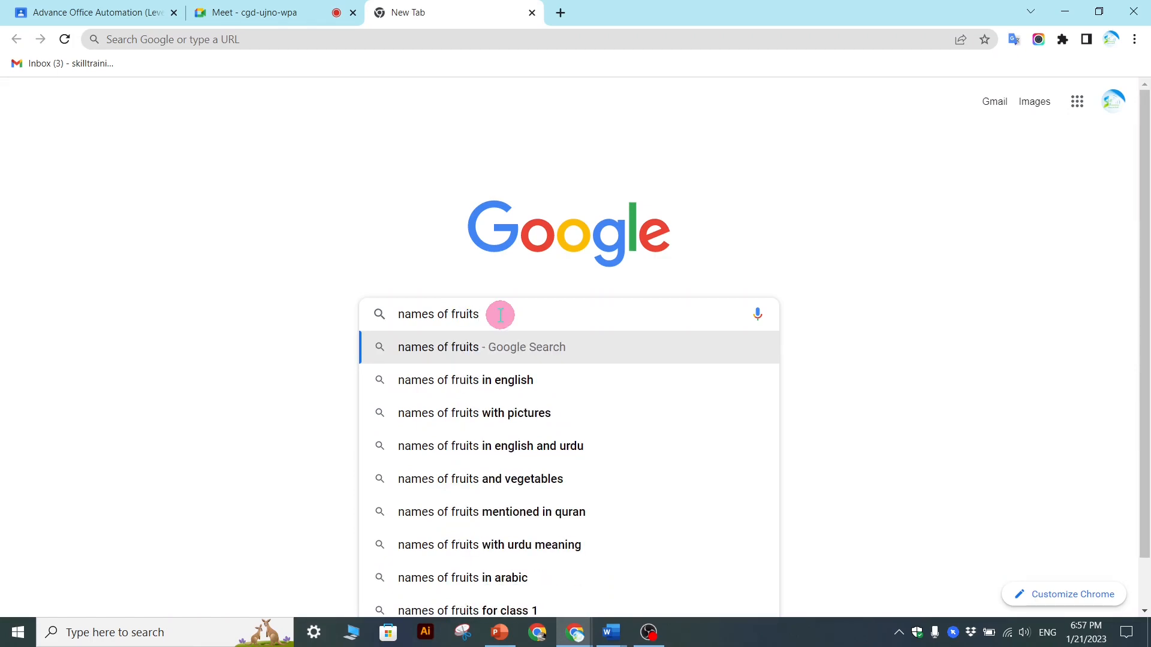
pyautogui.click(506, 388)
# Copy the fruit list from grapes to watermelon and paste it below the "Names of Fruits" heading in the Word document
pyautogui.moveTo(160, 246); pyautogui.dragTo(235, 393)
pyautogui.hotkey('ctrl', 'c')
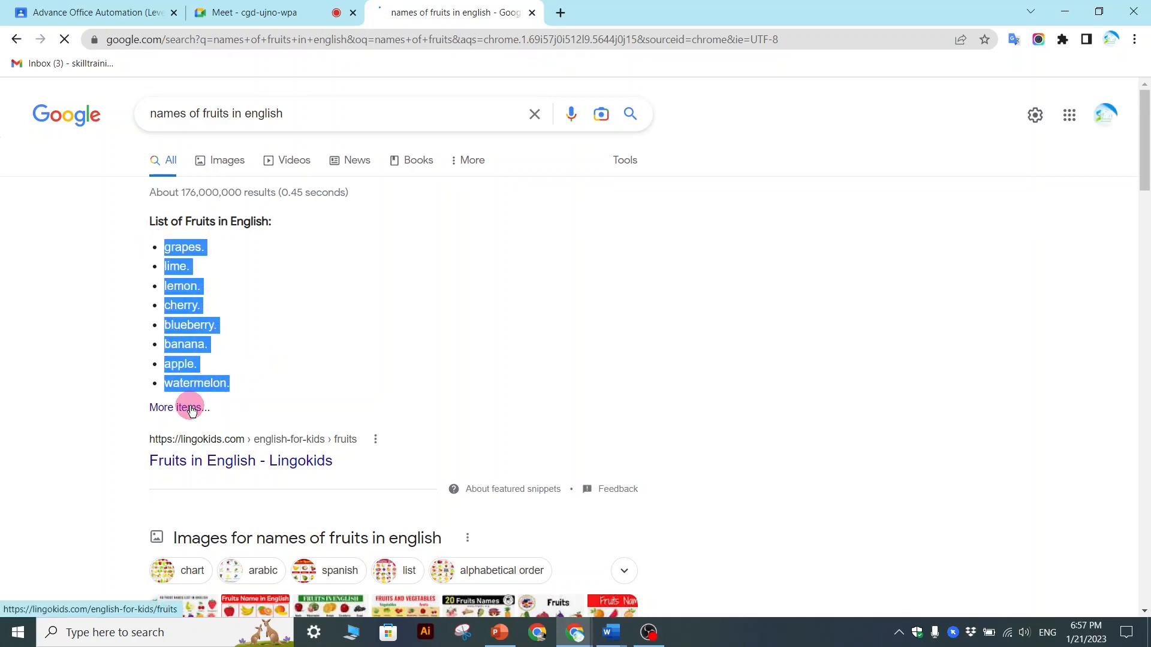
pyautogui.hotkey('alt', 'Tab')
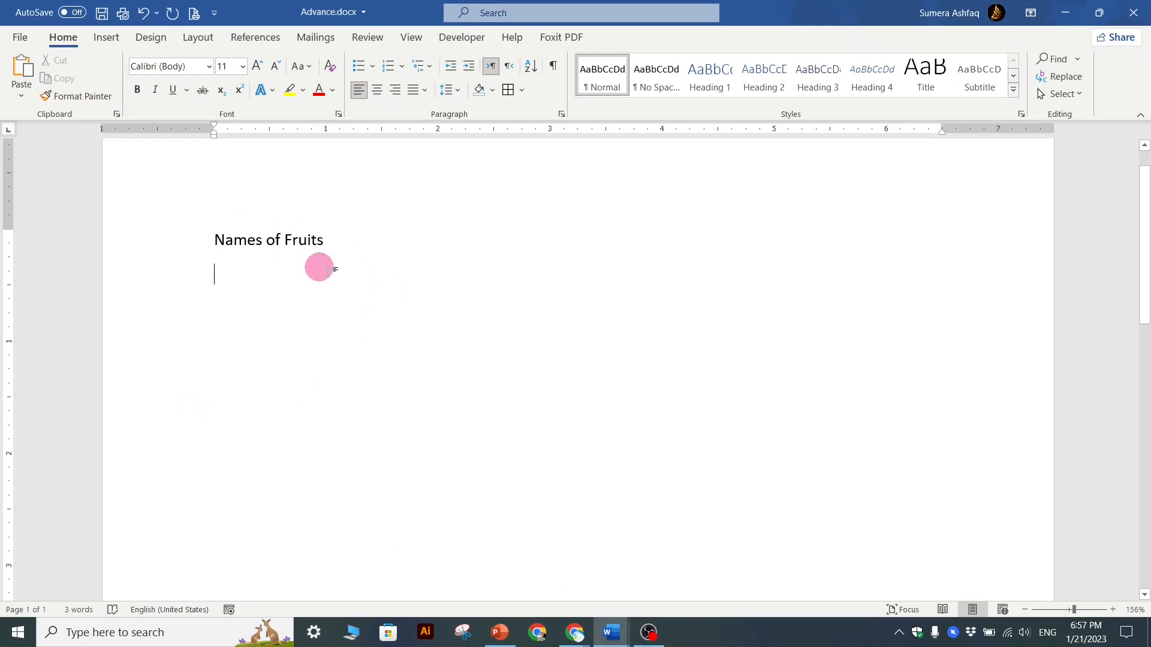
pyautogui.hotkey('ctrl', 'v')
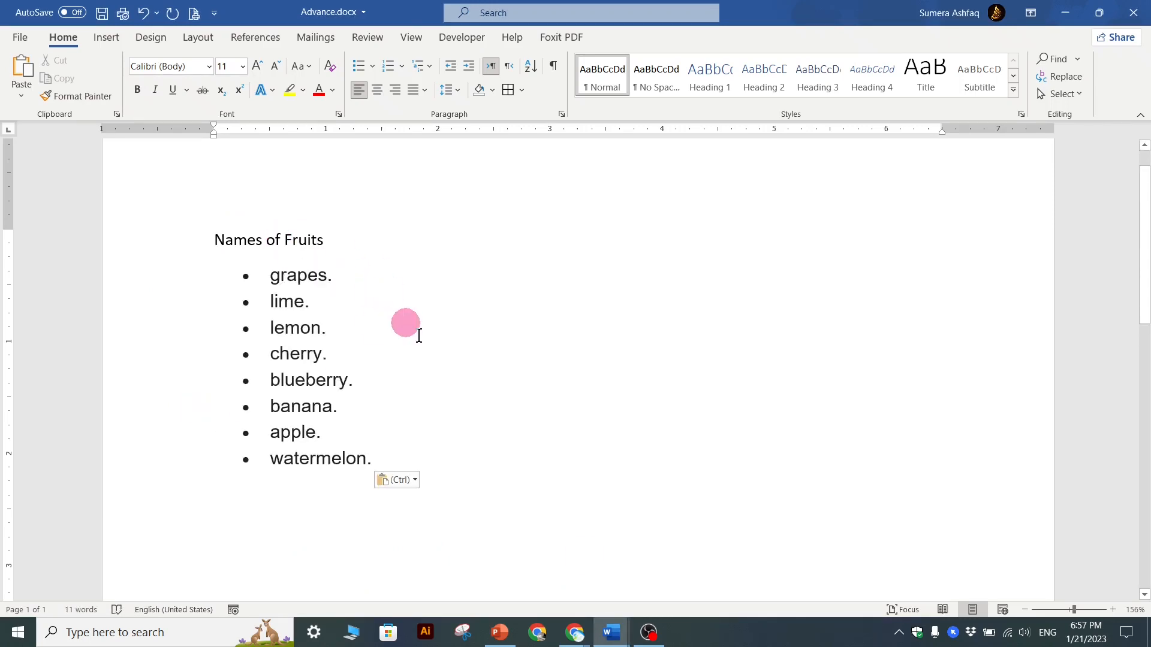
# Switch to Chrome, look over the Lingokids page's list of fruits, close that tab and return to Word
pyautogui.click(575, 633)
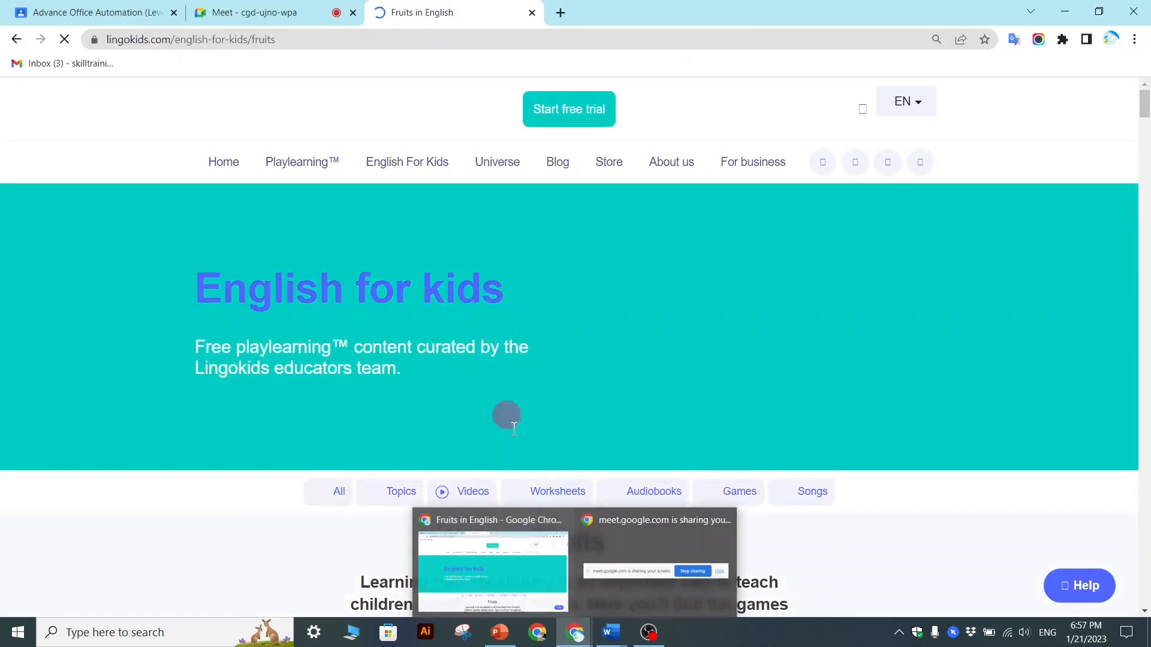
pyautogui.scroll(-5, 579, 342)
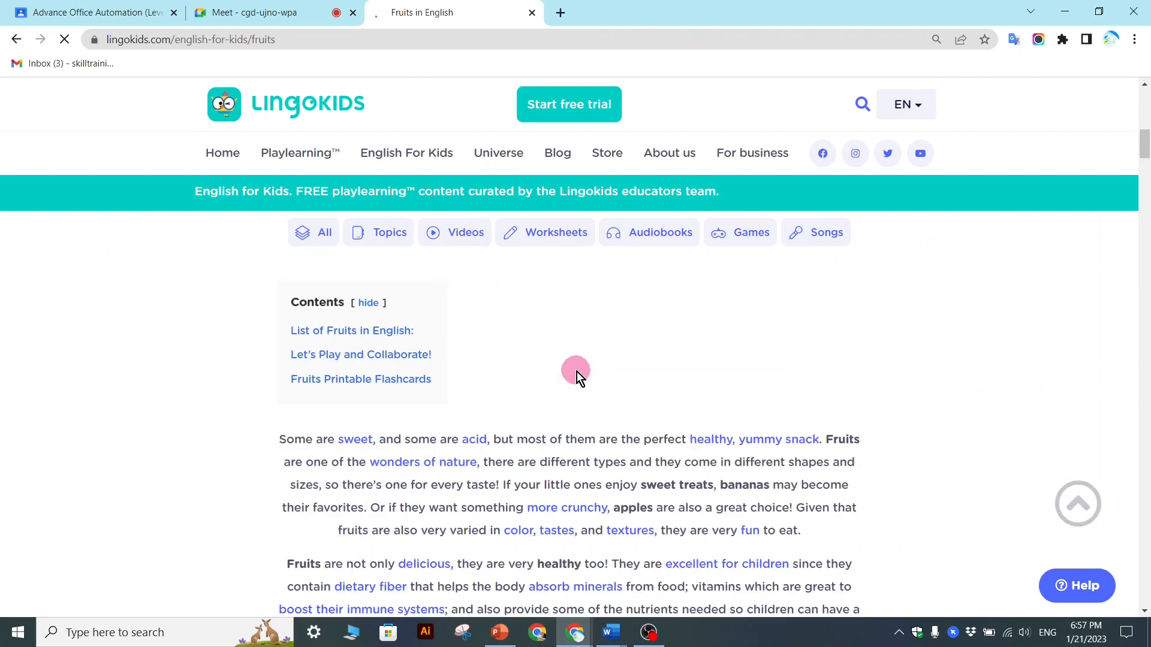
pyautogui.scroll(-10, 579, 361)
pyautogui.scroll(-15, 582, 350)
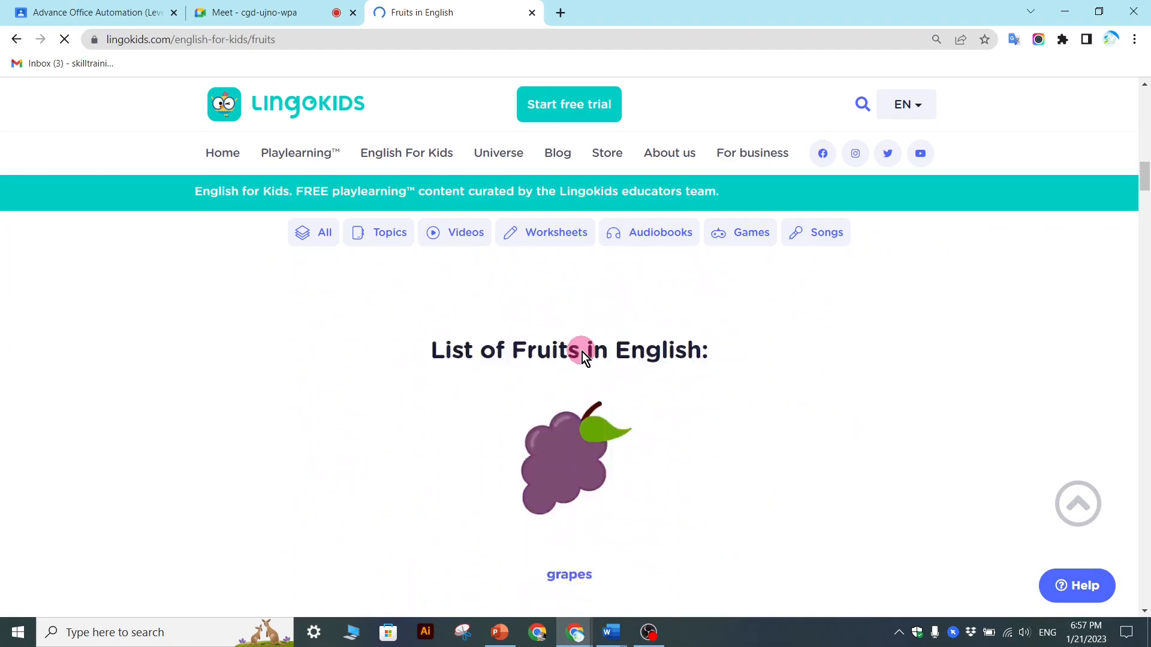
pyautogui.click(532, 13)
pyautogui.click(1065, 11)
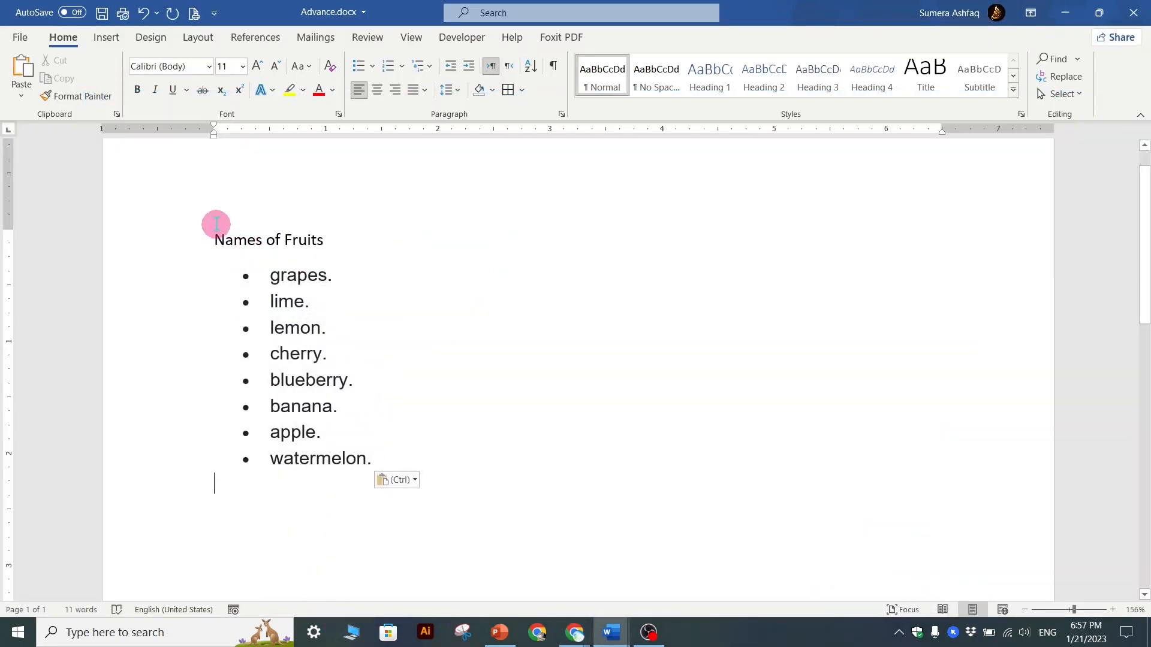
# Clear all formatting from the "Names of Fruits" heading and the bulleted fruit list below it
pyautogui.moveTo(211, 232); pyautogui.dragTo(364, 458)
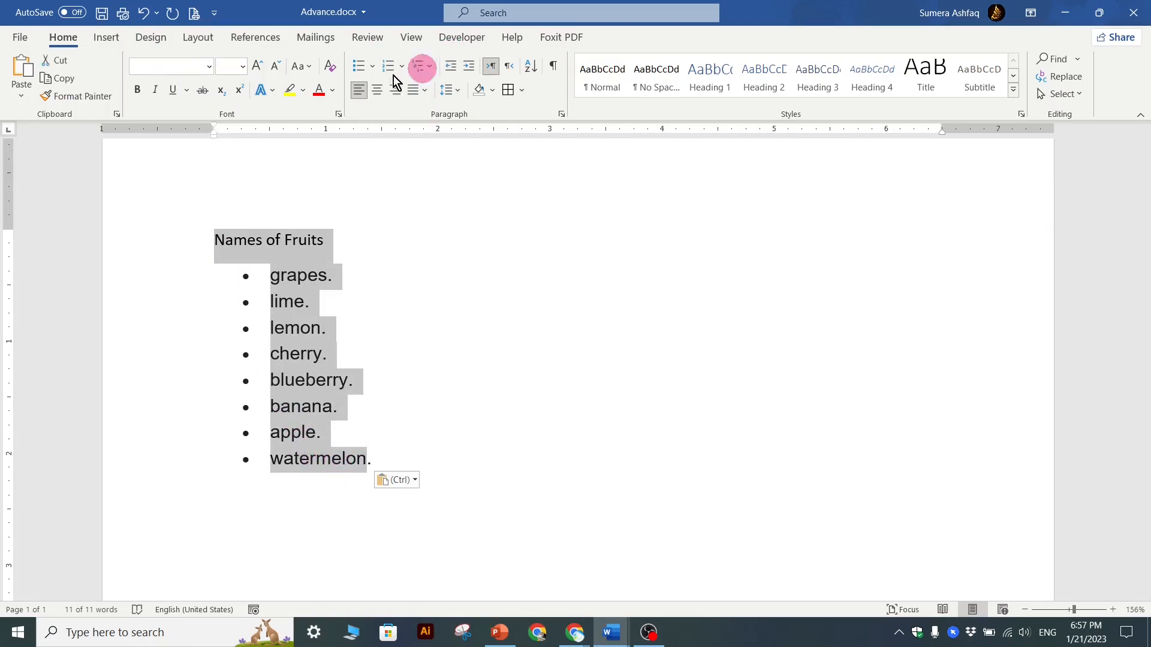
pyautogui.click(329, 66)
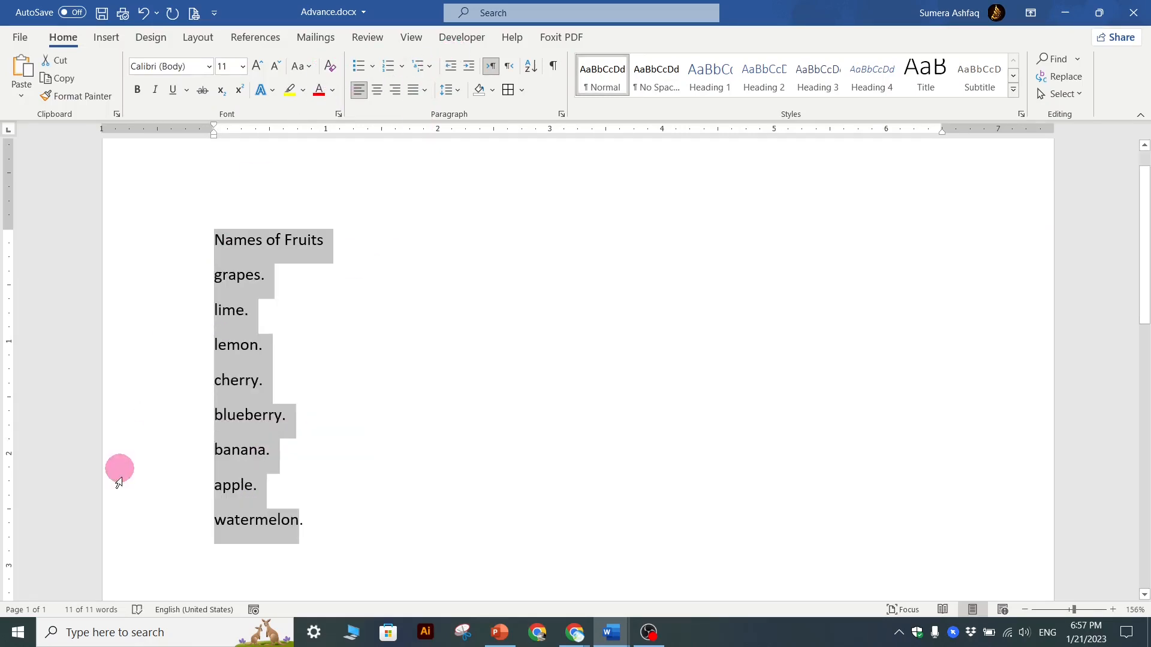
pyautogui.click(290, 387)
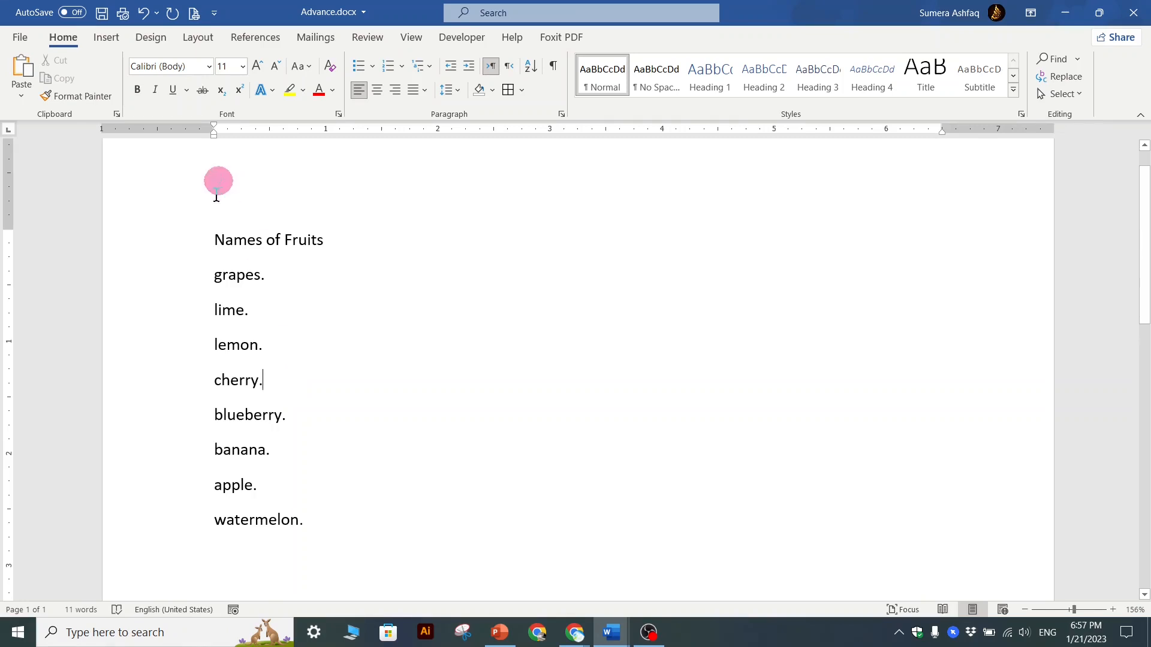
# Start a new line below "watermelon." with the text "Names of"
pyautogui.scroll(-3, 310, 287)
pyautogui.click(339, 359)
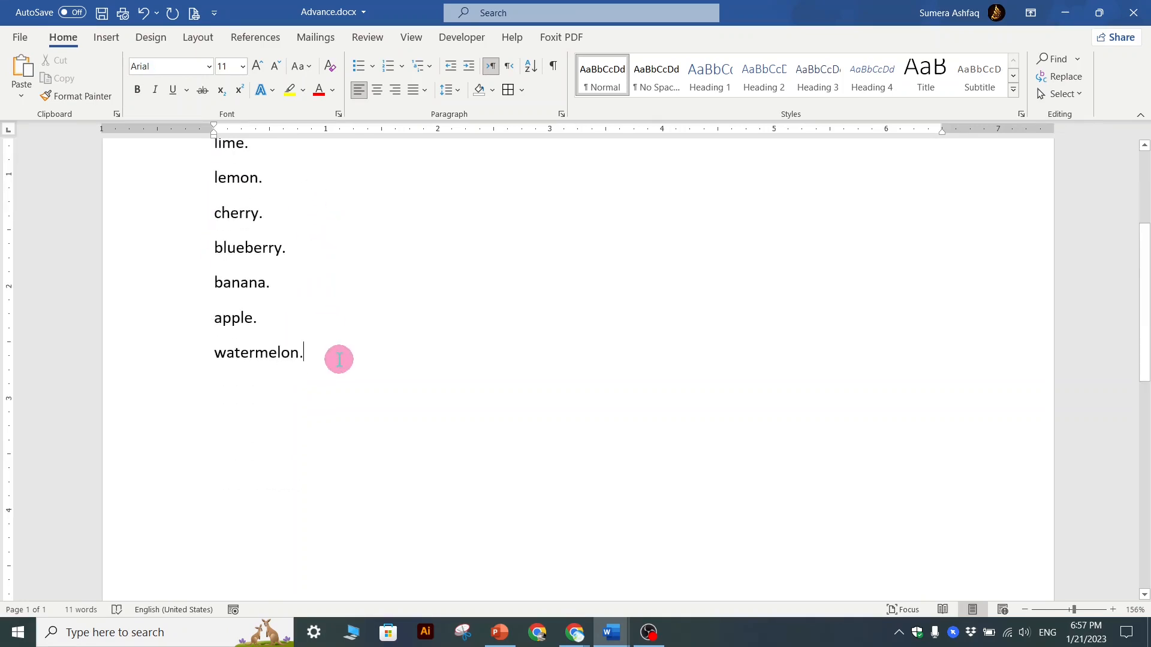
pyautogui.press('Return')
pyautogui.press('Return')
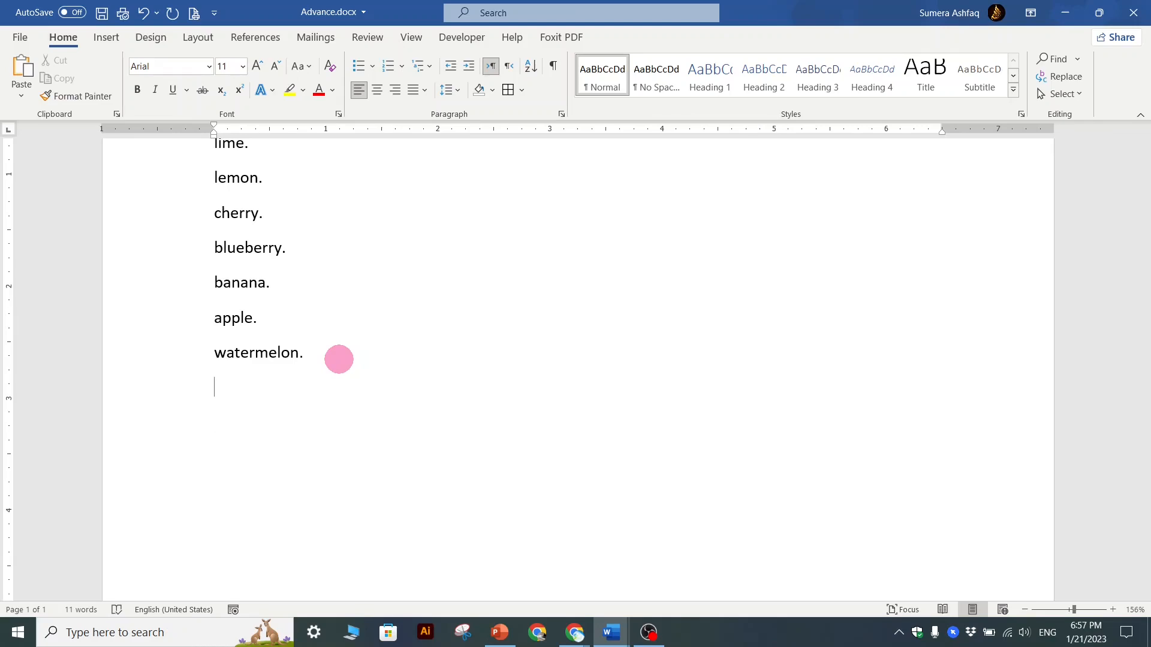
pyautogui.write('Names of')
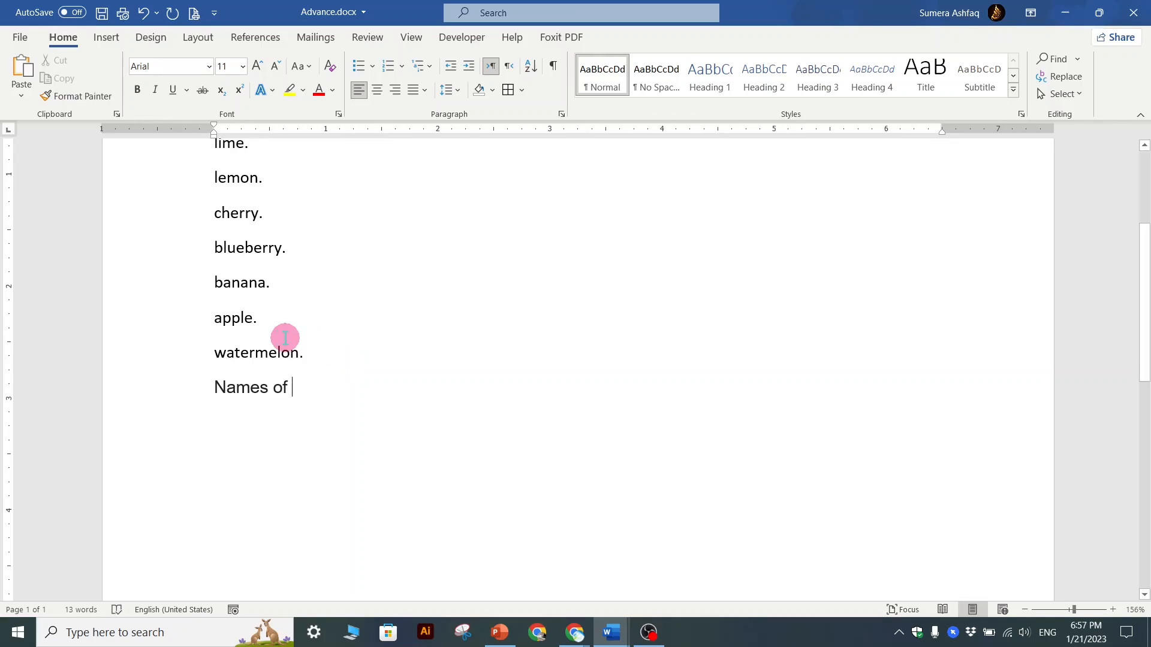
# Insert a line reading "Fruits" between the "Names of Fruits" heading and "grapes."
pyautogui.scroll(5, 287, 337)
pyautogui.click(341, 270)
pyautogui.press('Return')
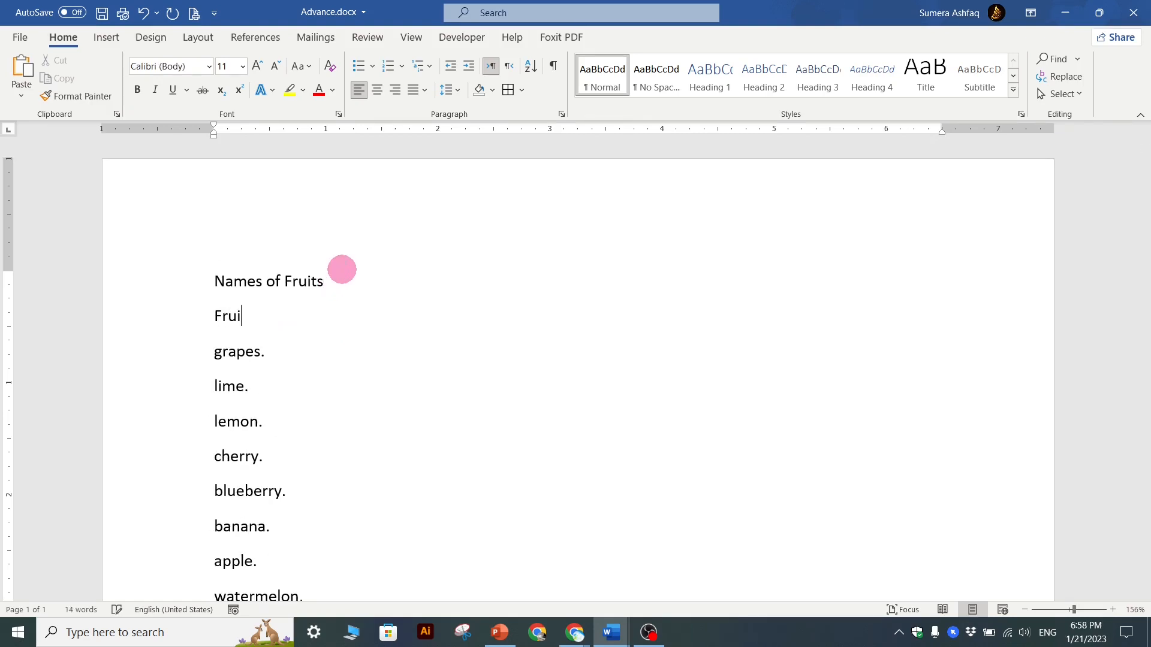
# Complete the unfinished "Names of" line as "Names of Vegetables", correcting the spelling with the suggested word, and add a line break after it
pyautogui.scroll(-4, 342, 304)
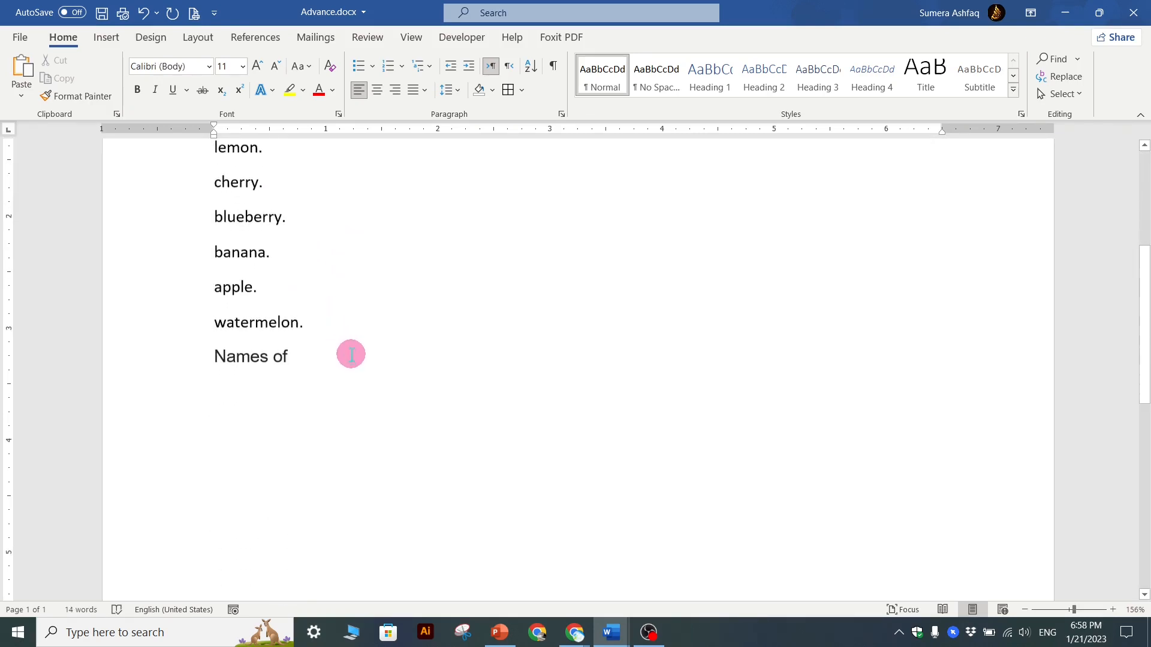
pyautogui.click(324, 342)
pyautogui.write('Vegitables')
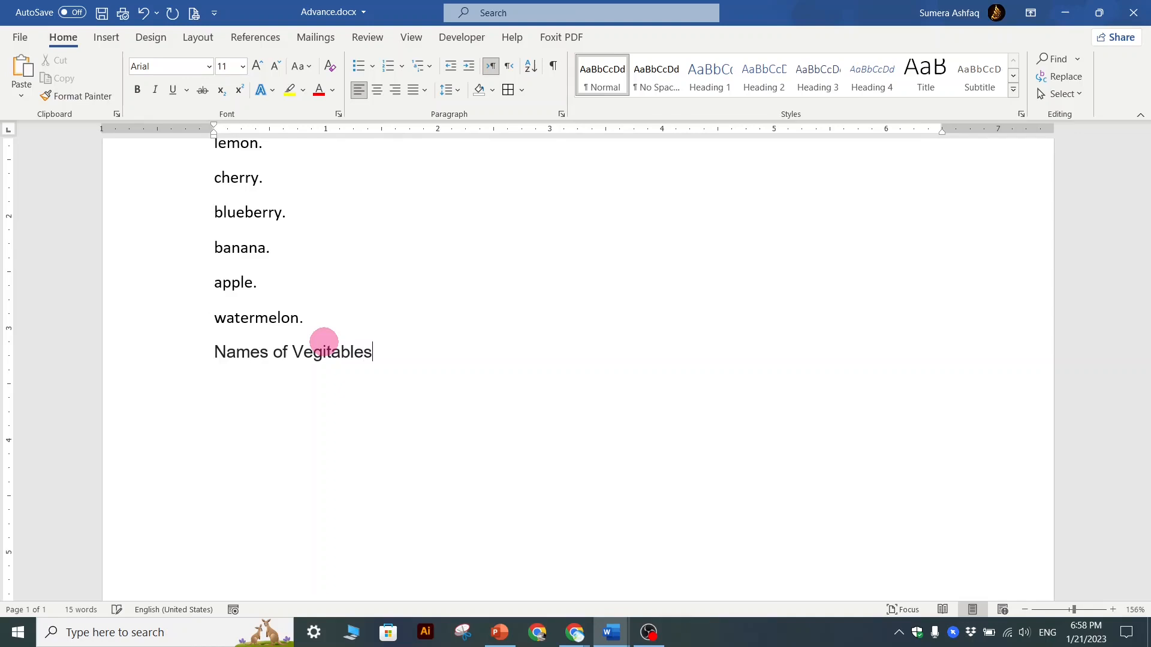
pyautogui.press('Return')
pyautogui.rightClick(352, 352)
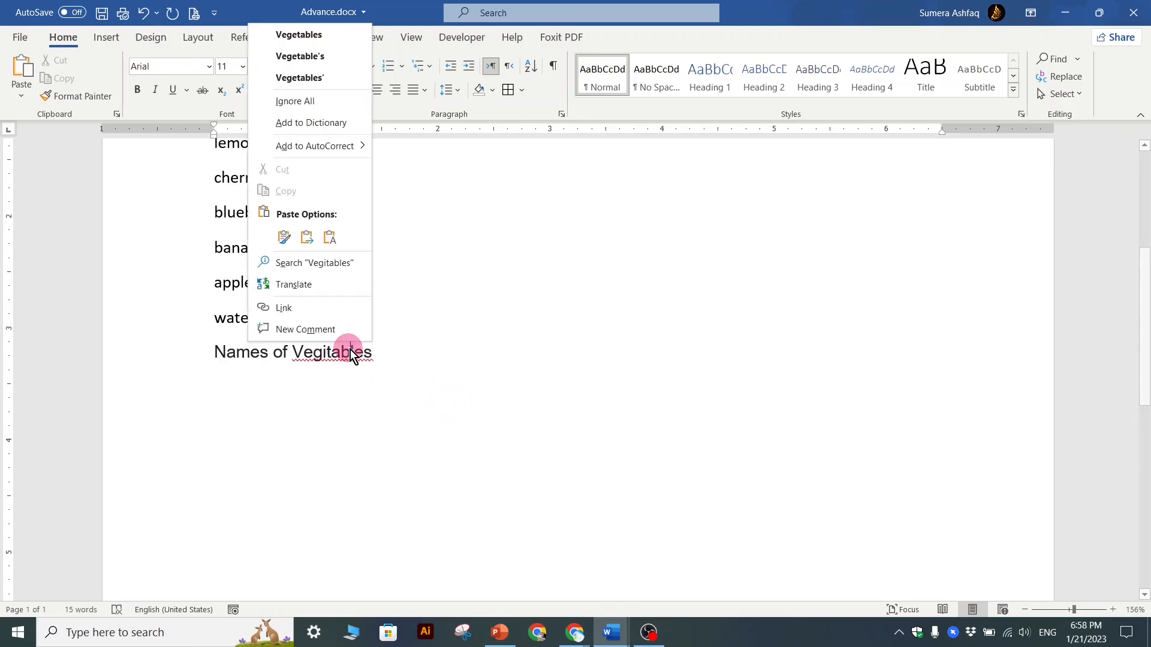
pyautogui.click(312, 35)
# Copy the "Names of Vegetables" heading, switch to Chrome and search Google for it
pyautogui.moveTo(398, 348); pyautogui.dragTo(201, 352)
pyautogui.hotkey('ctrl', 'c')
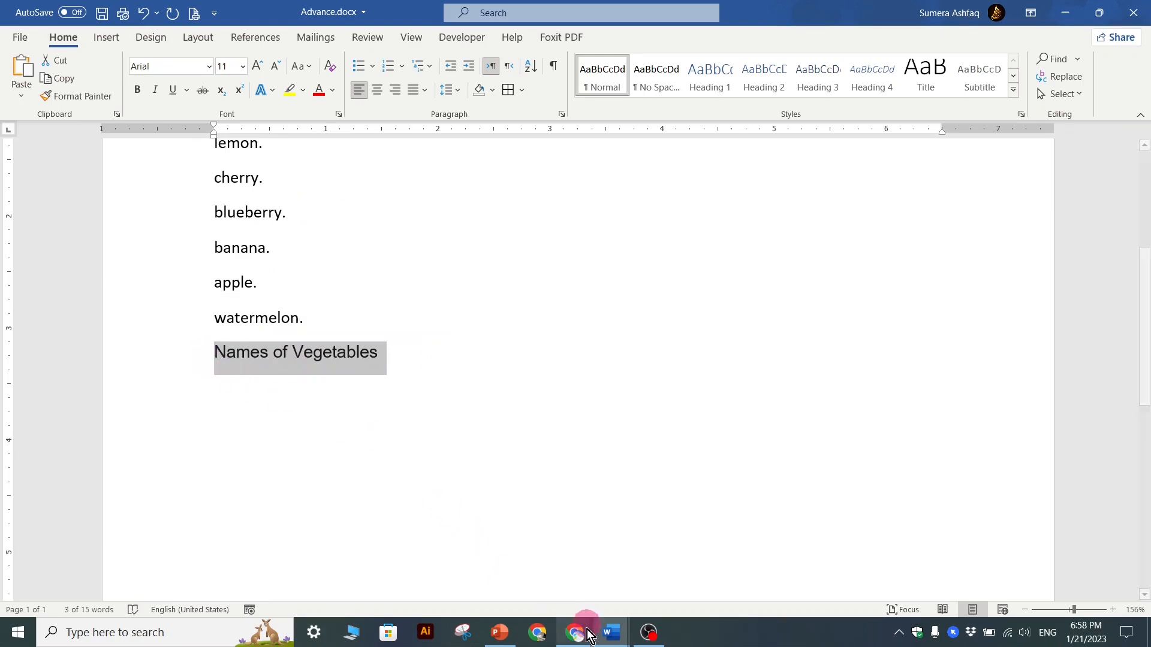
pyautogui.click(589, 636)
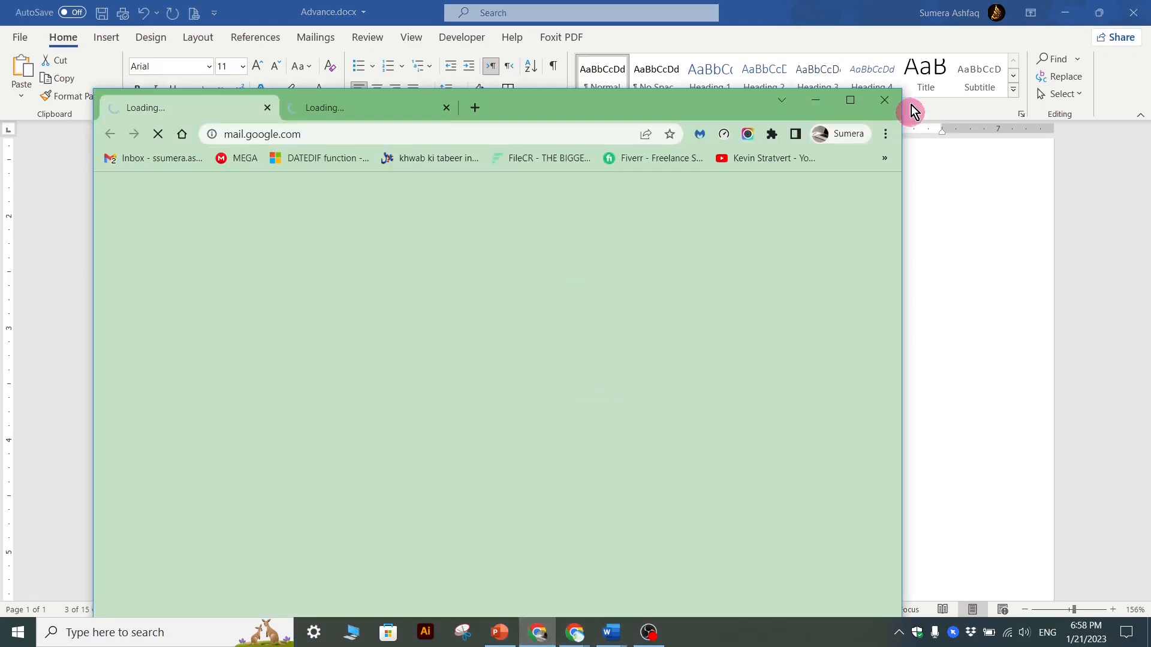
pyautogui.click(850, 101)
pyautogui.click(300, 13)
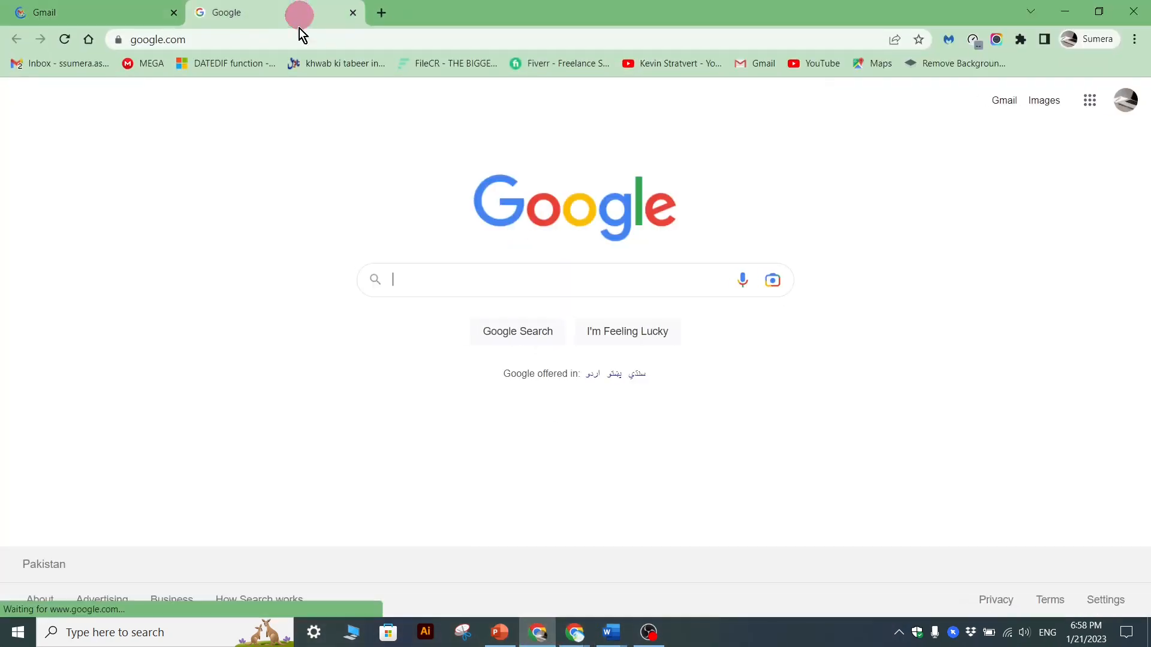
pyautogui.hotkey('ctrl', 'v')
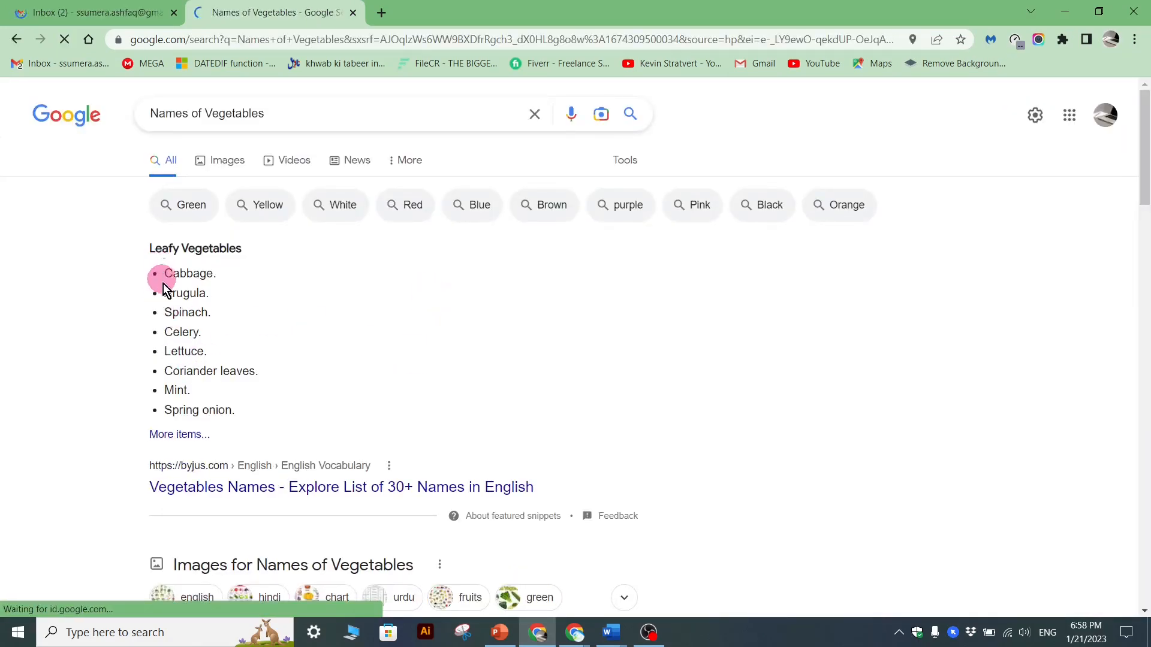
# Copy the vegetable list from Cabbage to Spring onion and paste it below the "Names of Vegetables" heading in the Word document
pyautogui.moveTo(162, 273); pyautogui.dragTo(249, 415)
pyautogui.hotkey('ctrl', 'c')
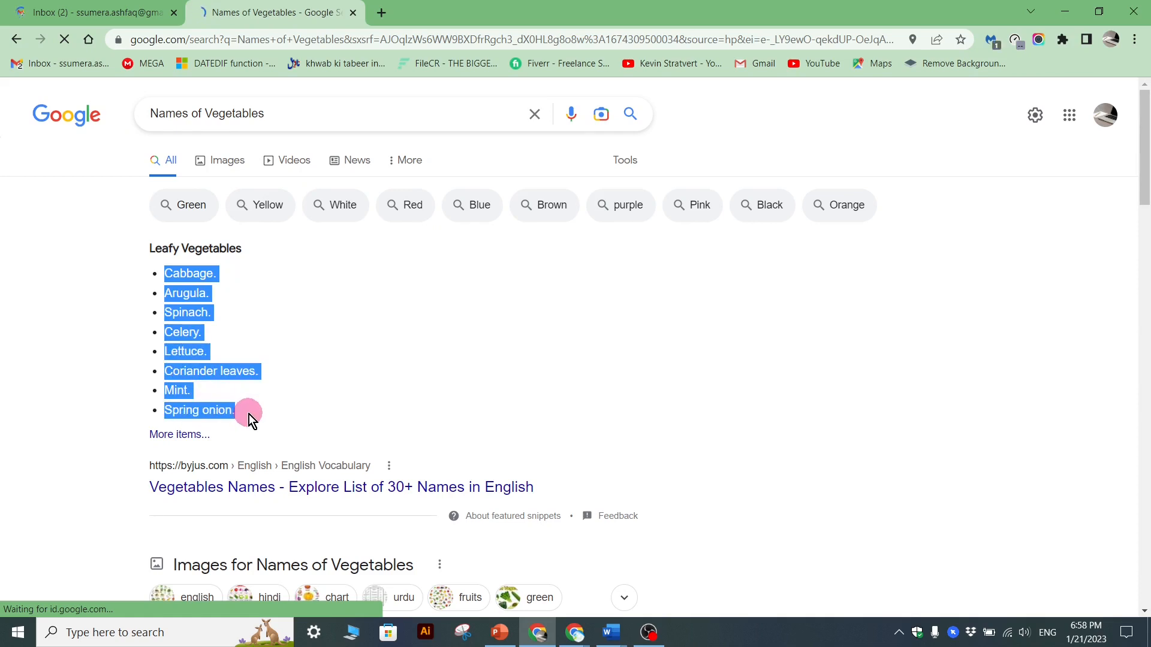
pyautogui.click(606, 639)
pyautogui.click(653, 592)
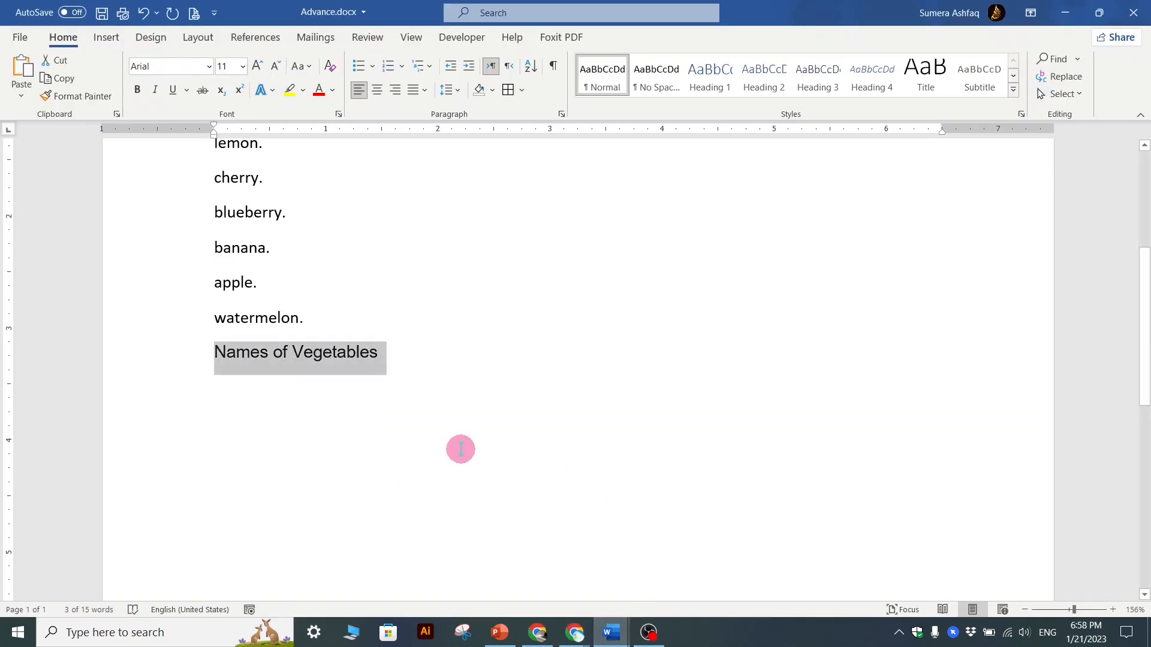
pyautogui.click(393, 358)
pyautogui.press('Return')
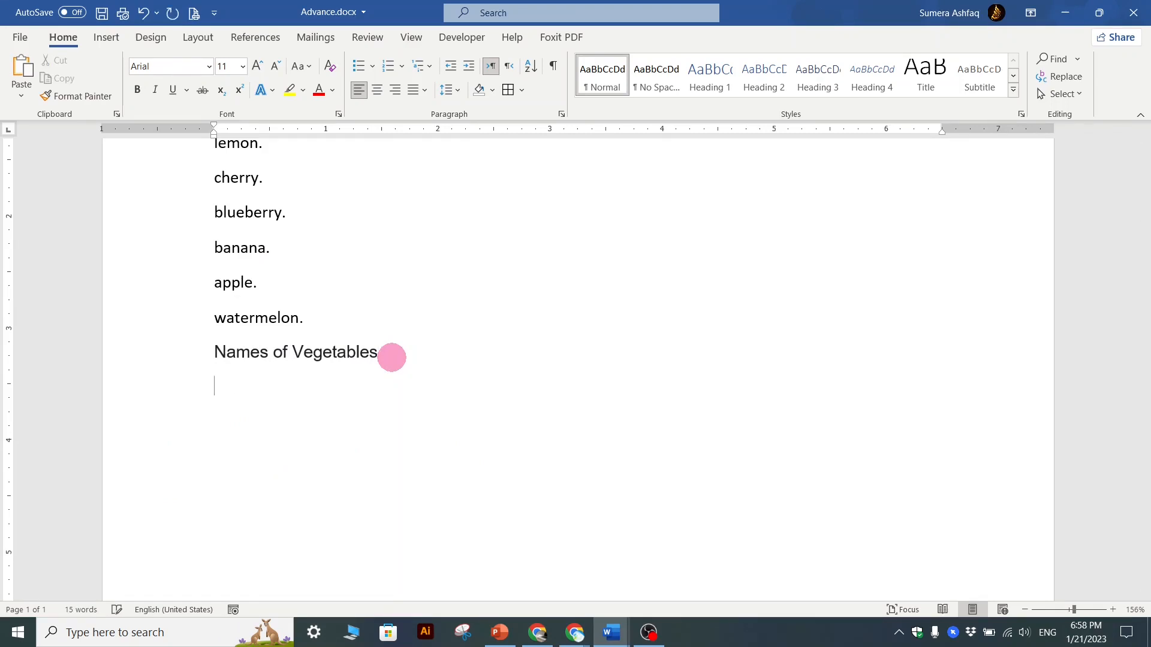
pyautogui.hotkey('ctrl', 'v')
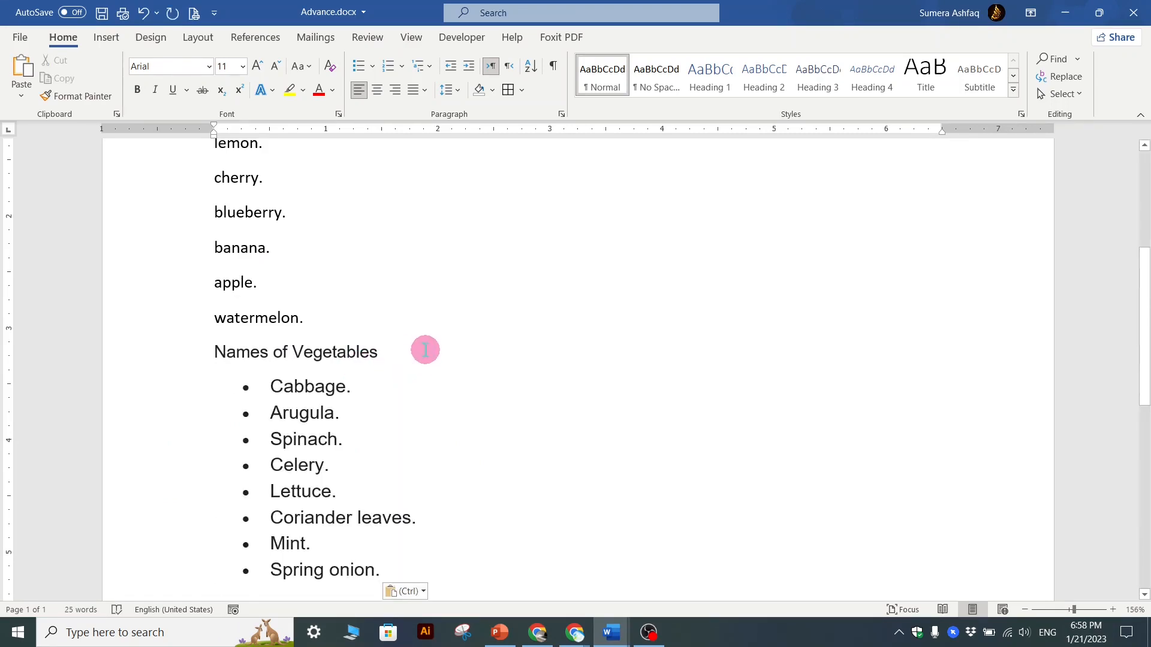
# Clear all formatting from the pasted vegetable list, from Cabbage to Spring onion
pyautogui.scroll(-2, 349, 414)
pyautogui.scroll(-2, 359, 417)
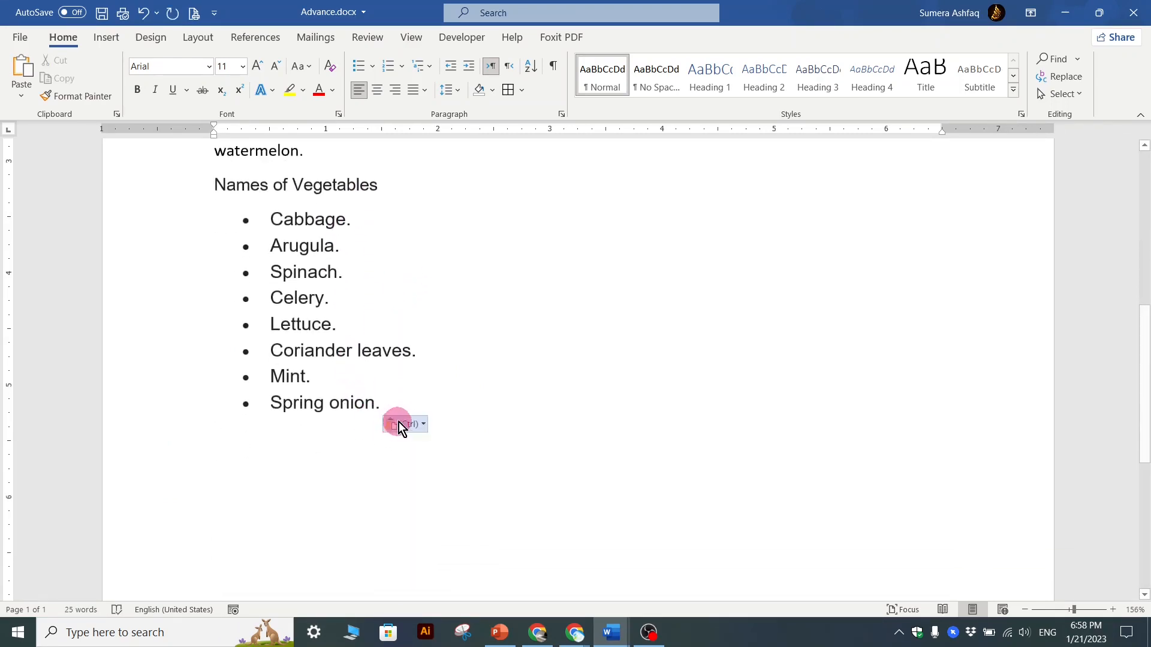
pyautogui.click(398, 422)
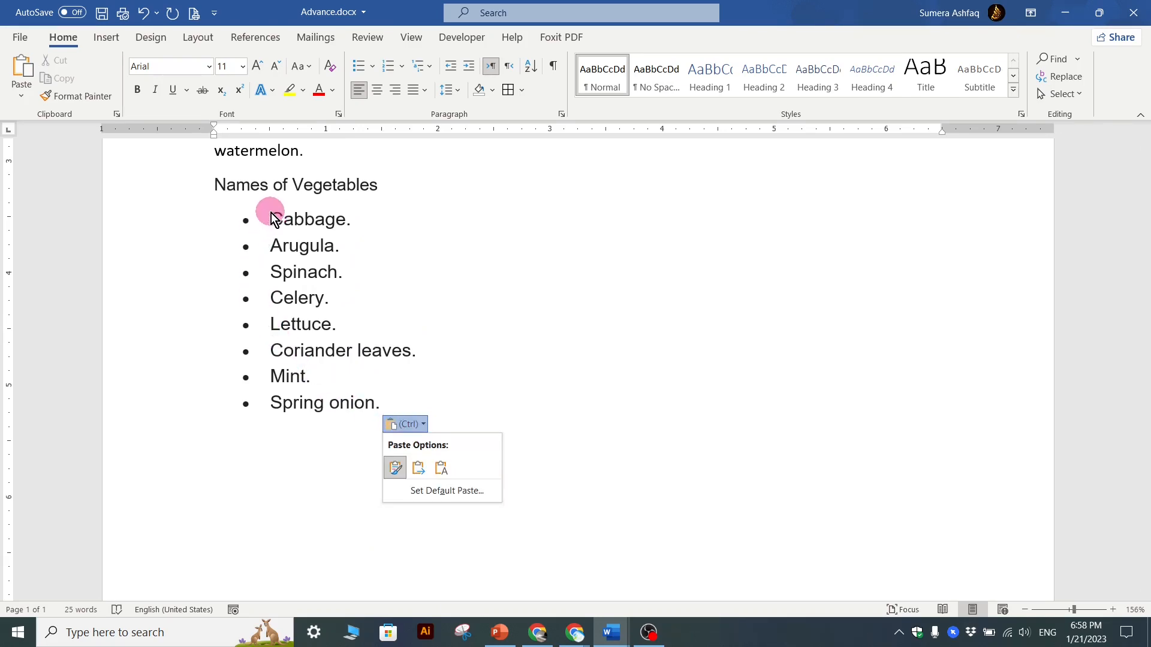
pyautogui.press('Escape')
pyautogui.moveTo(393, 402); pyautogui.dragTo(249, 217)
pyautogui.click(330, 66)
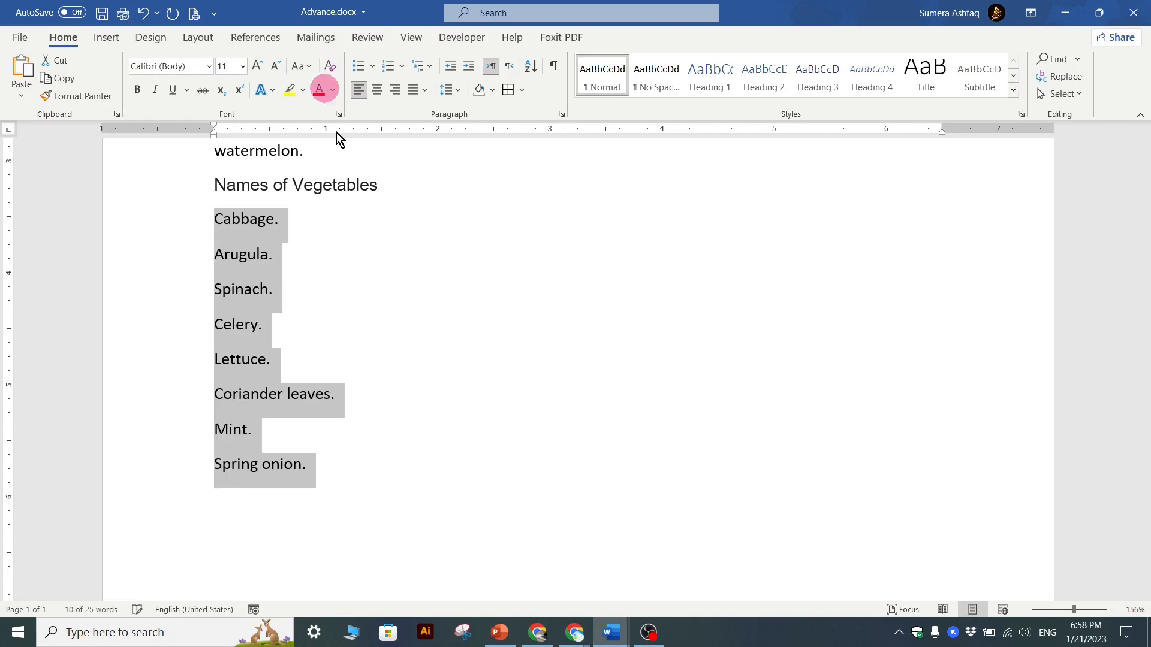
# Copy the word "Vegetables" from the heading and paste it on its own line above "Cabbage."
pyautogui.moveTo(391, 185); pyautogui.dragTo(295, 190)
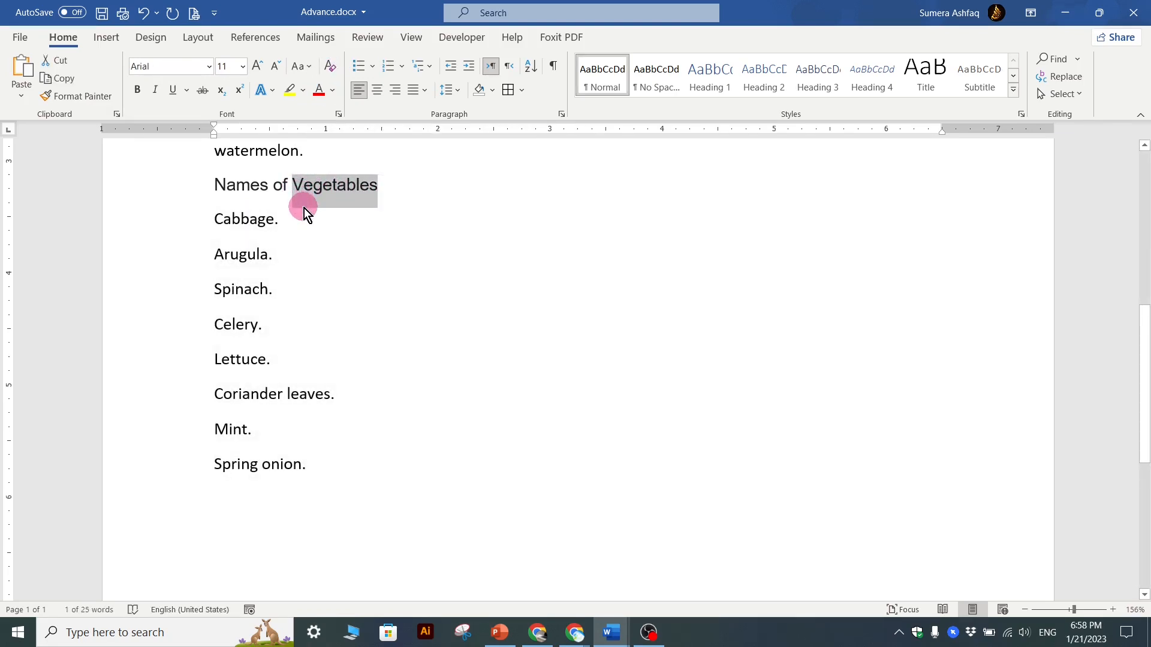
pyautogui.hotkey('ctrl', 'c')
pyautogui.press('End')
pyautogui.press('Return')
pyautogui.hotkey('ctrl', 'v')
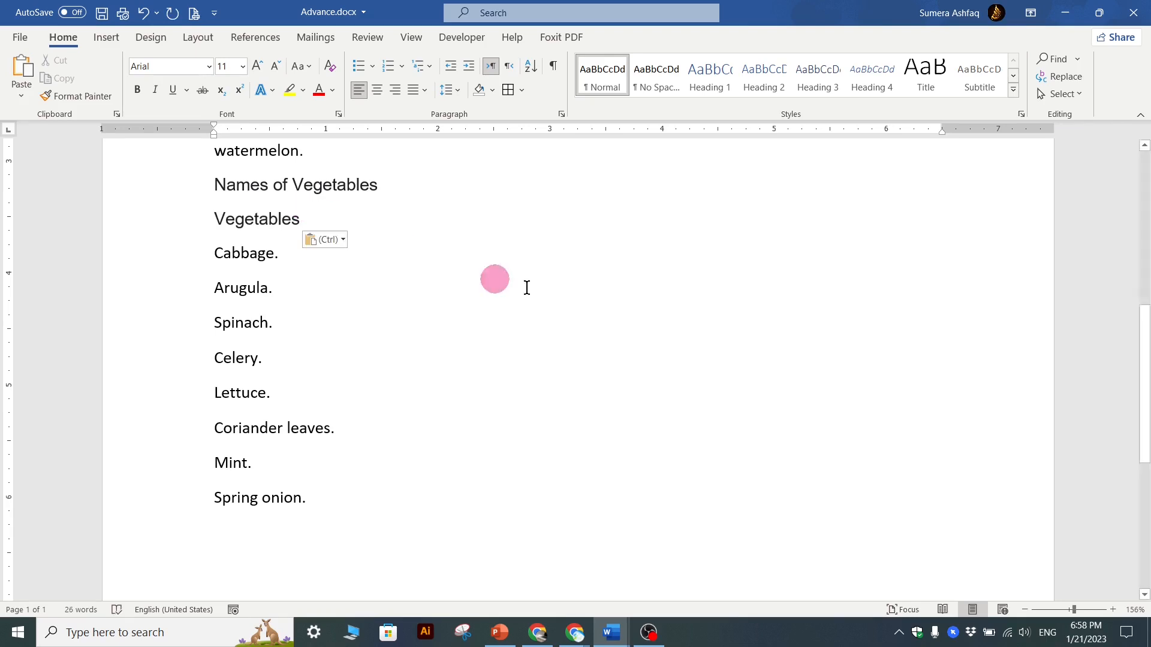
# Add the lines "Names of Trees" and "Trees" below "Spring onion." at the end of the document
pyautogui.scroll(-2, 480, 336)
pyautogui.click(368, 394)
pyautogui.scroll(4, 370, 393)
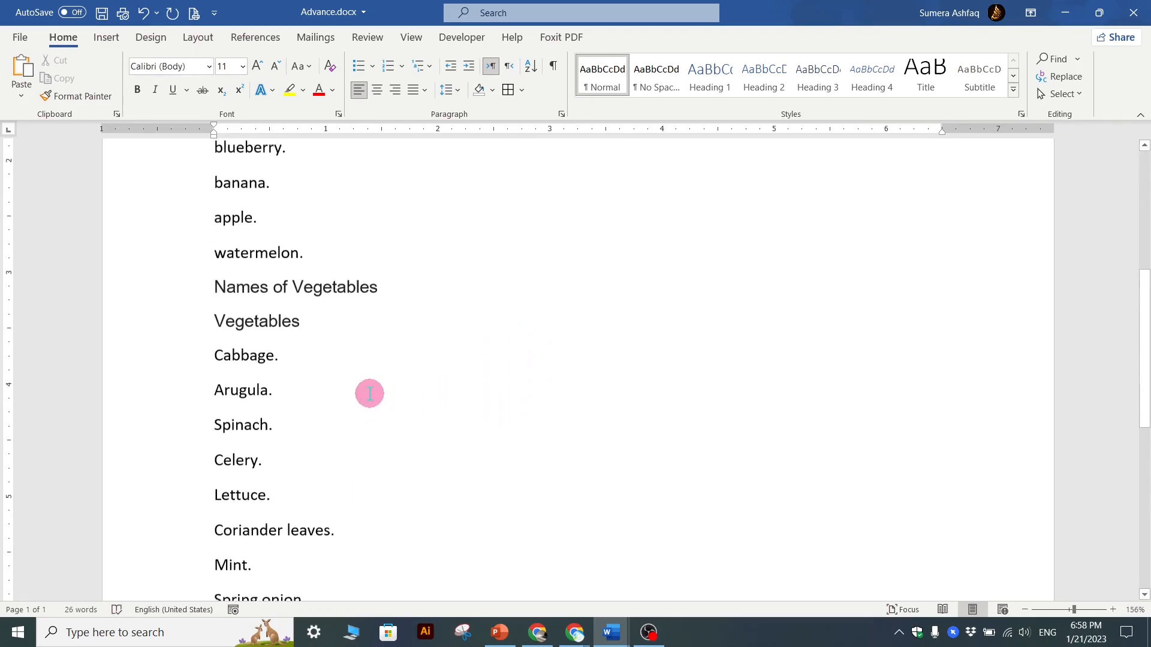
pyautogui.scroll(-4, 360, 398)
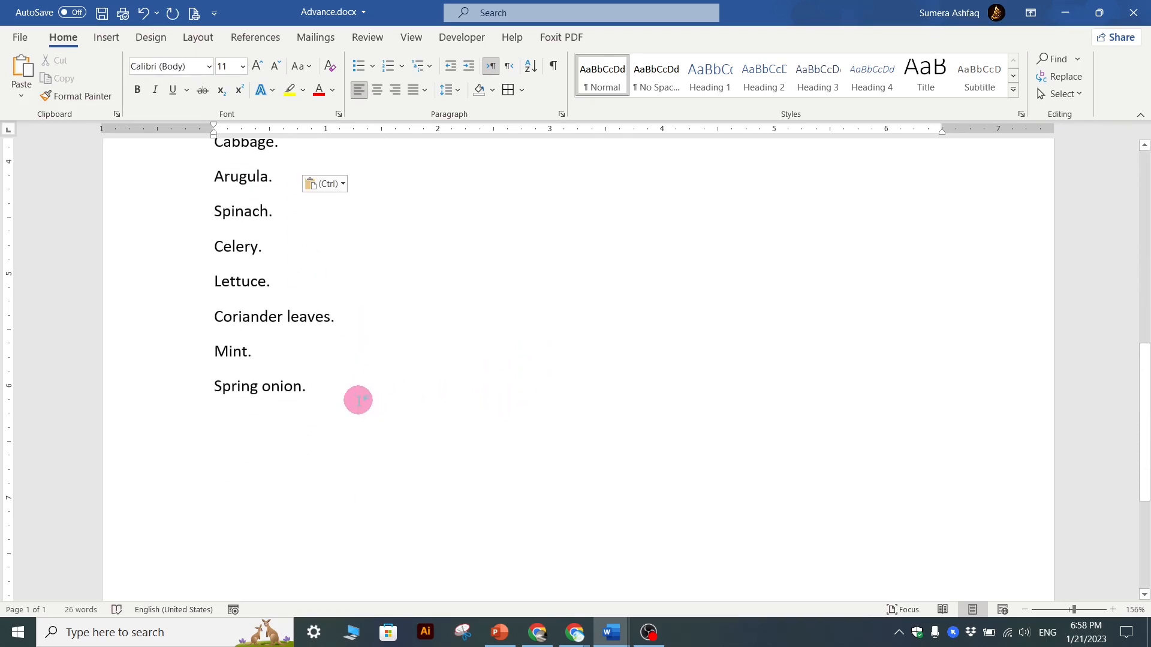
pyautogui.press('Return')
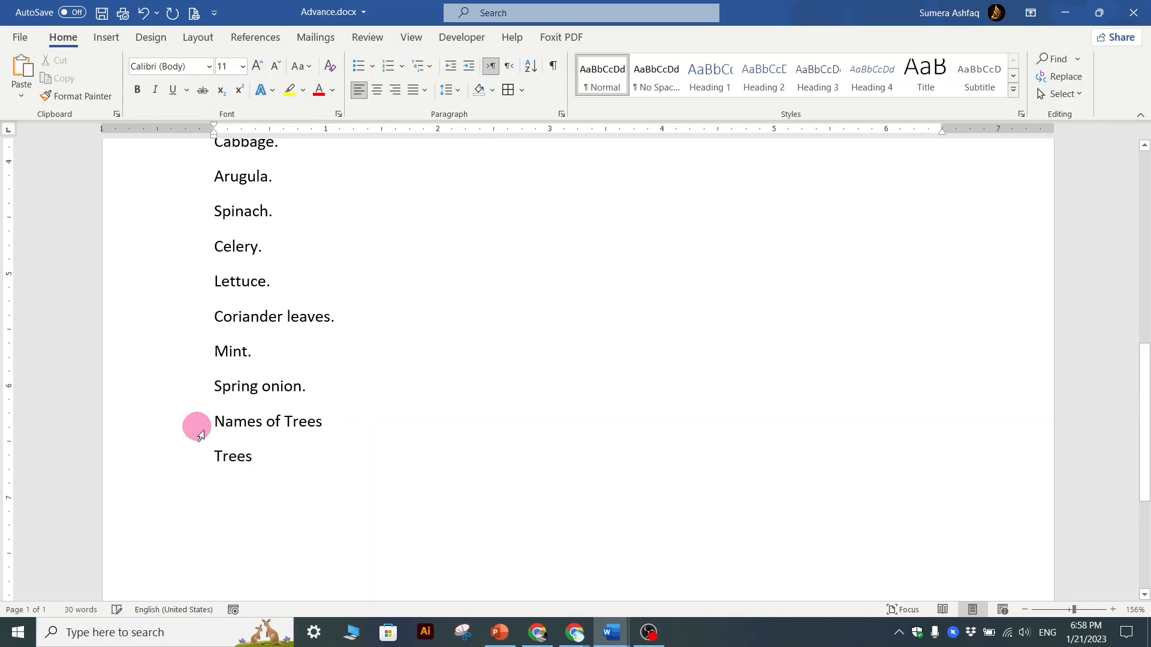
pyautogui.press('Return')
# Copy the "Names of Trees" heading, switch to Chrome and search Google for it in place of the vegetable query
pyautogui.moveTo(287, 421); pyautogui.dragTo(211, 416)
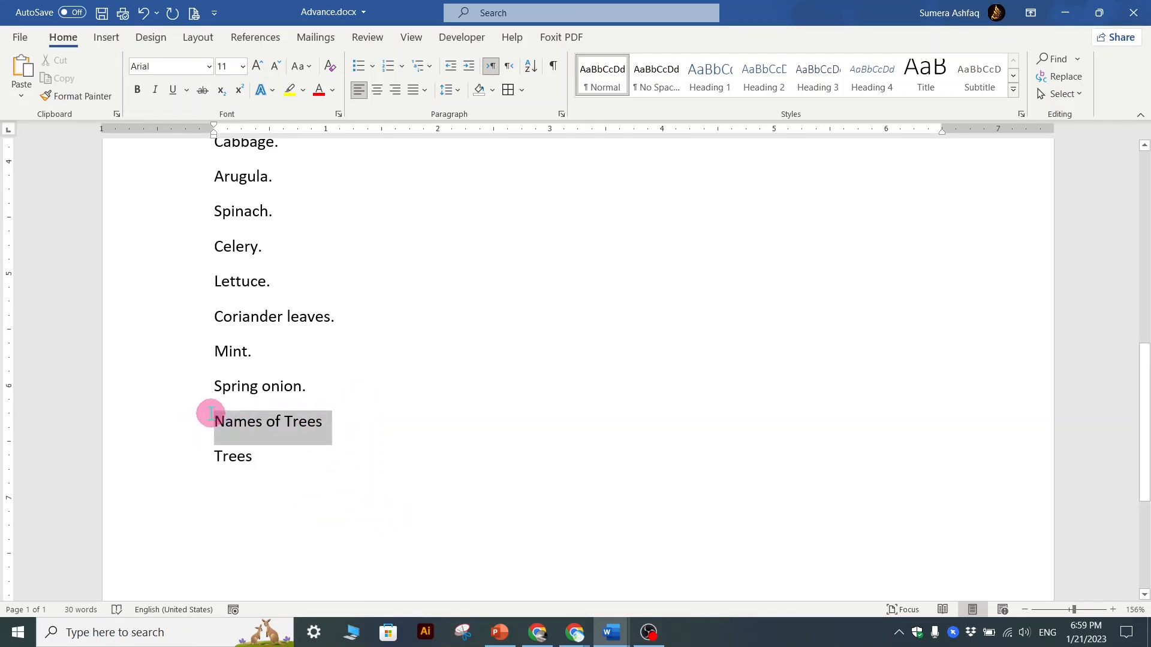
pyautogui.click(538, 633)
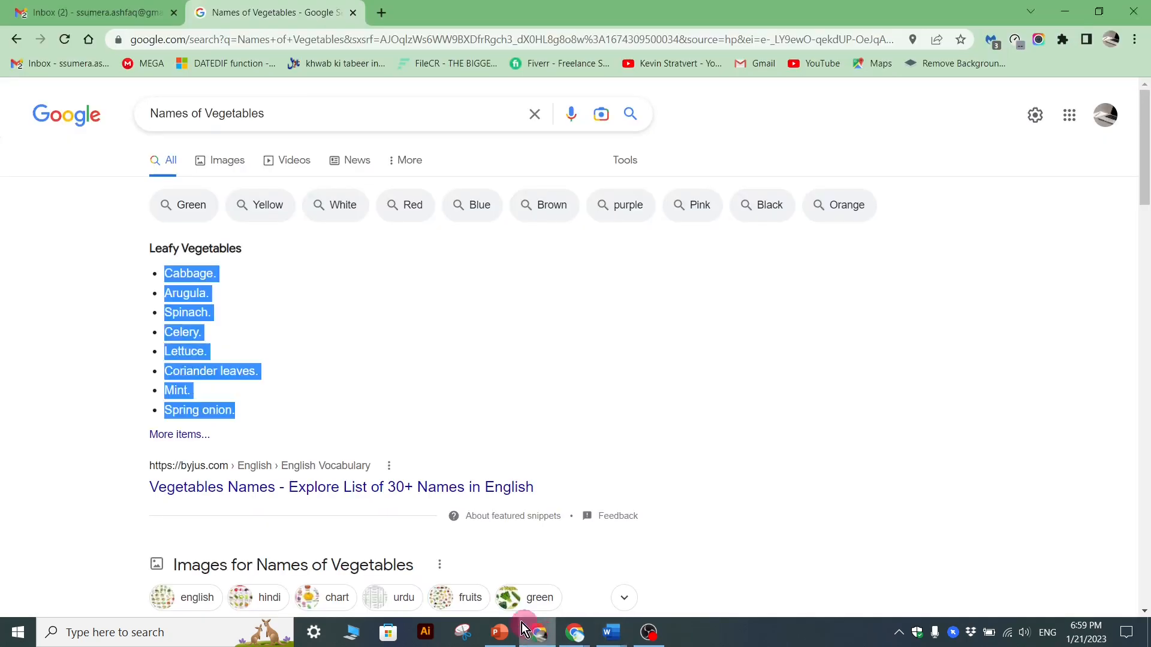
pyautogui.moveTo(291, 117); pyautogui.dragTo(132, 117)
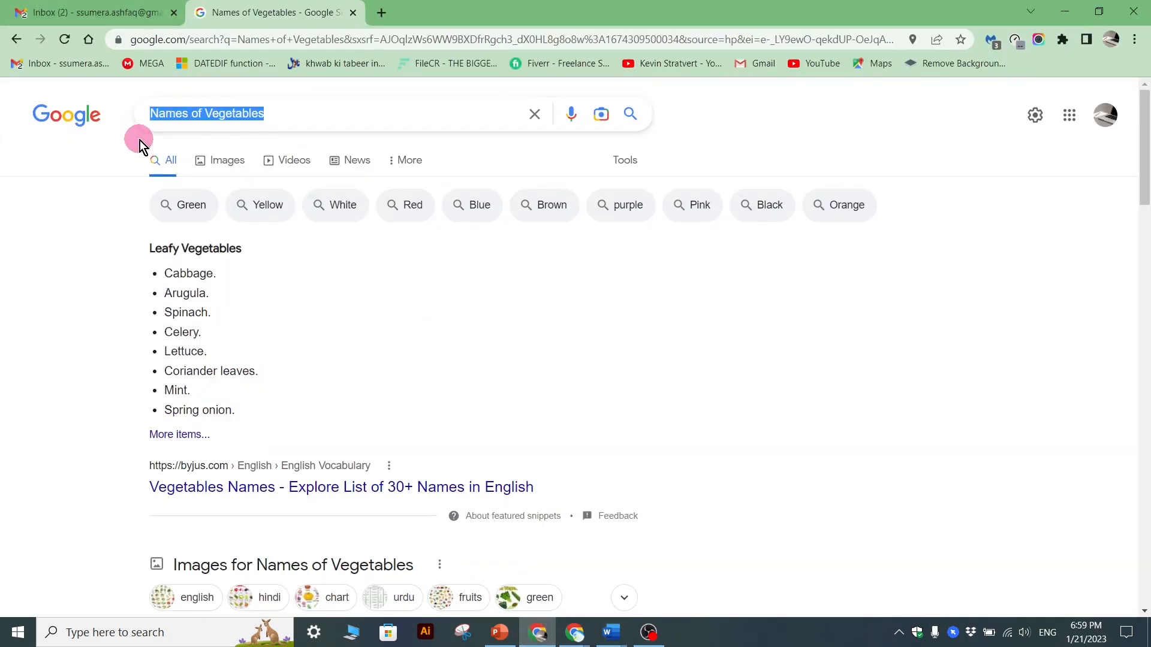
pyautogui.hotkey('ctrl', 'v')
pyautogui.press('Escape')
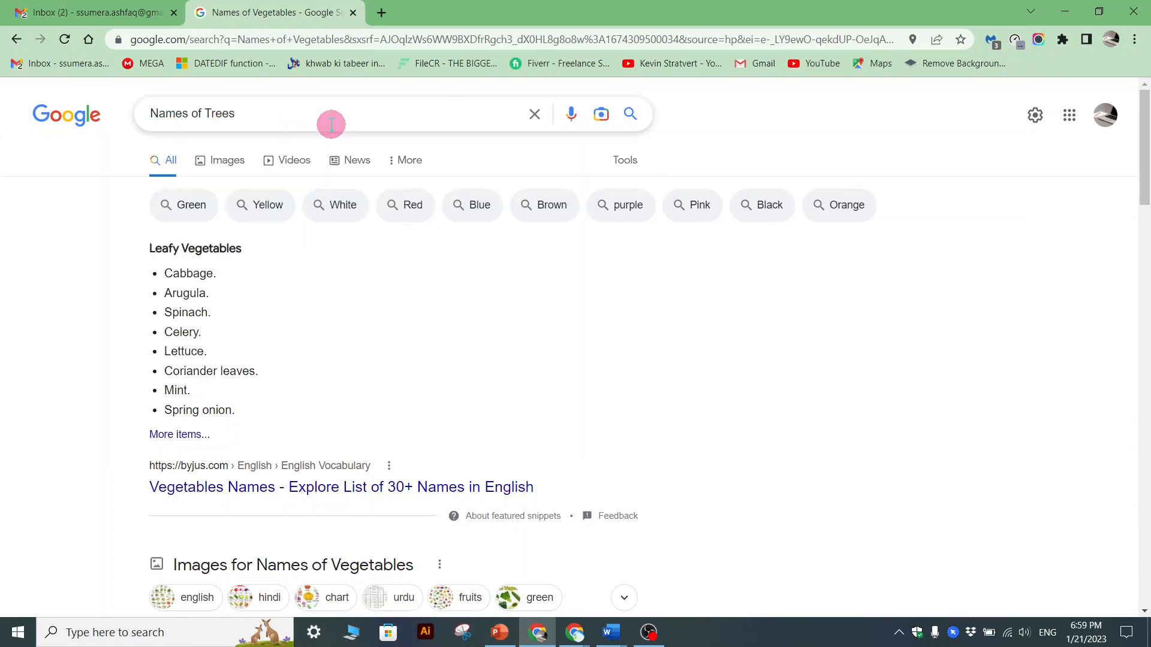
pyautogui.press('Return')
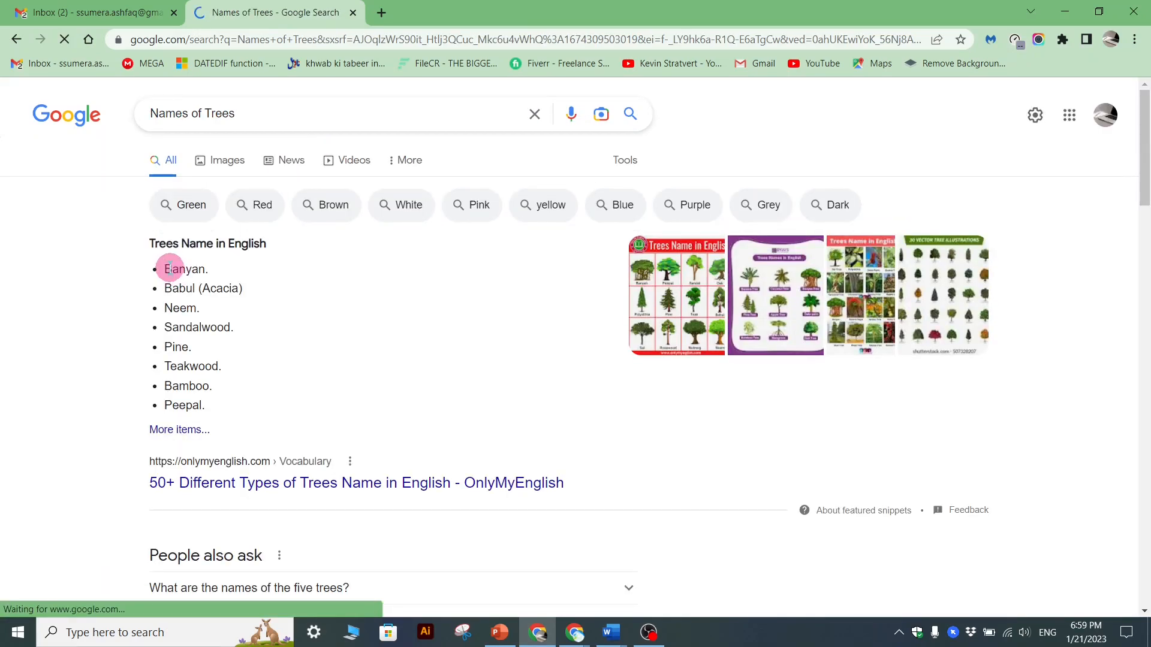
# Copy the tree names from Banyan to Peepal in the search results, switch to Word and paste them below "Trees"
pyautogui.moveTo(169, 268); pyautogui.dragTo(210, 409)
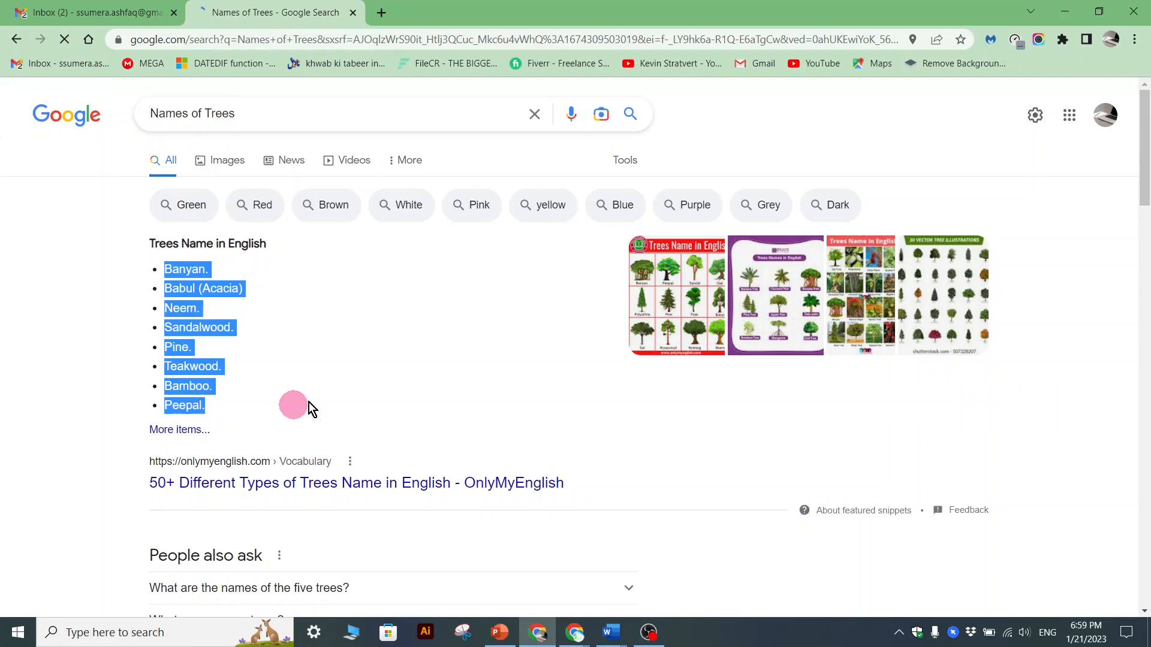
pyautogui.click(1072, 9)
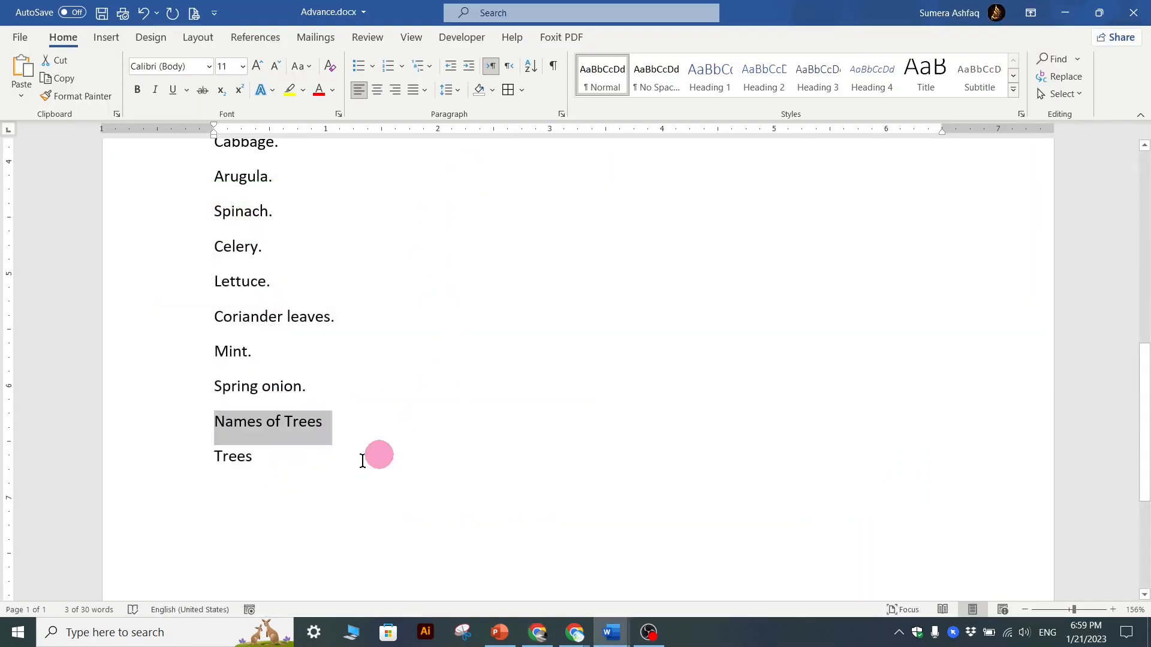
pyautogui.click(278, 464)
pyautogui.press('Return')
pyautogui.hotkey('ctrl', 'v')
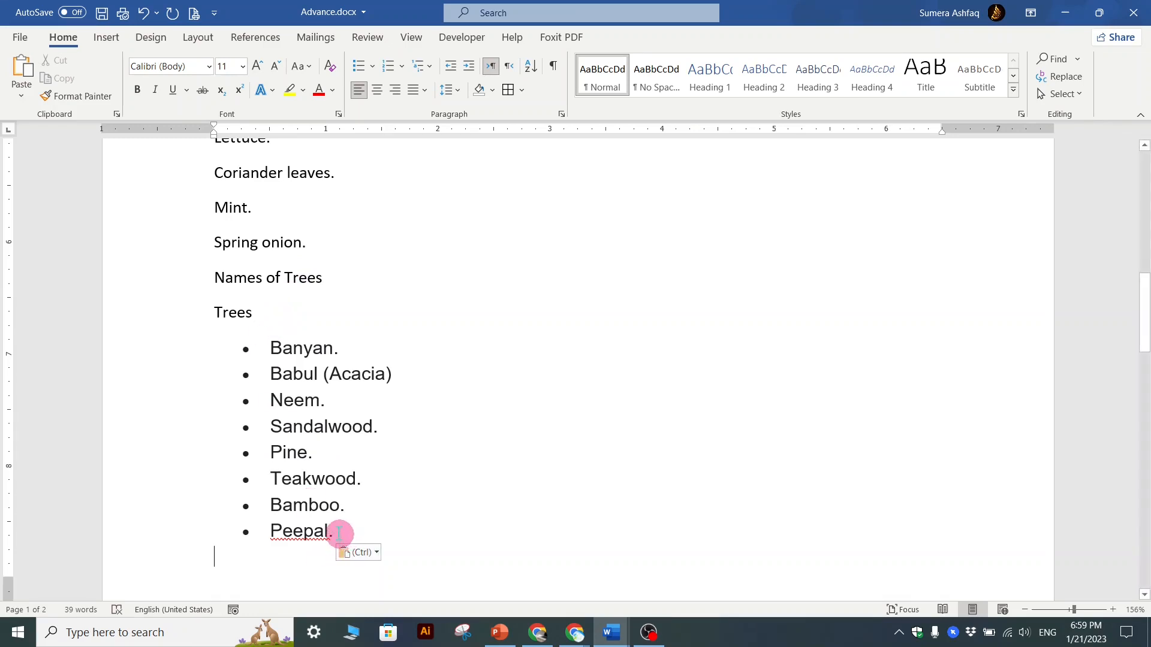
# Clear all formatting from the pasted tree list, from Banyan to Peepal
pyautogui.moveTo(340, 529); pyautogui.dragTo(258, 347)
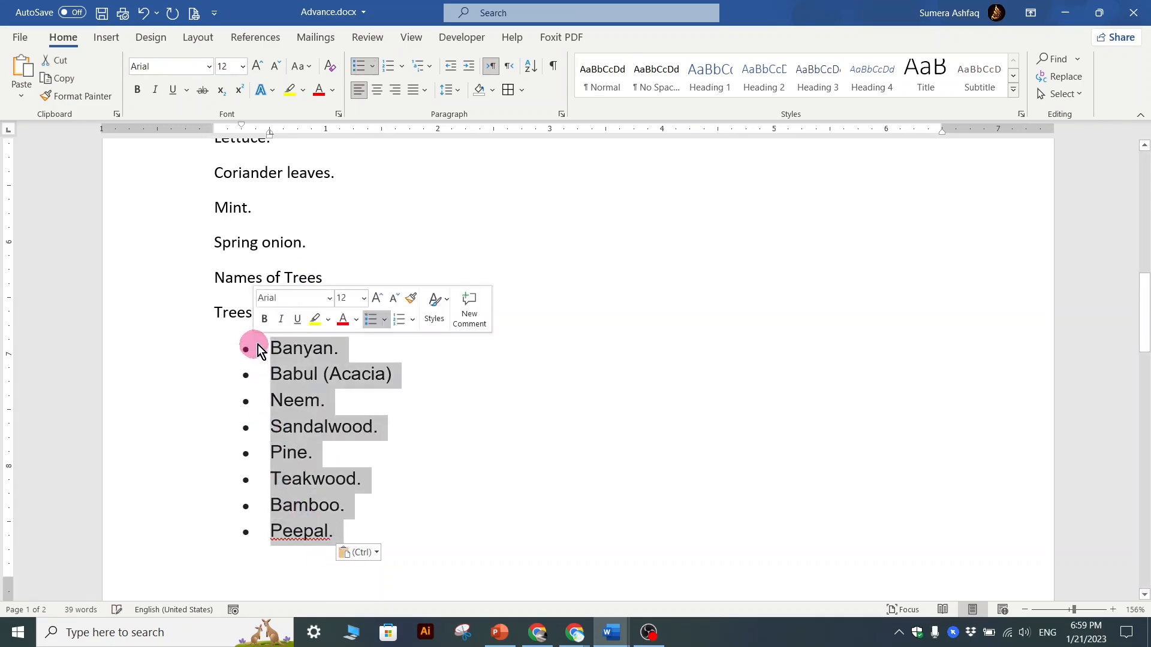
pyautogui.click(329, 66)
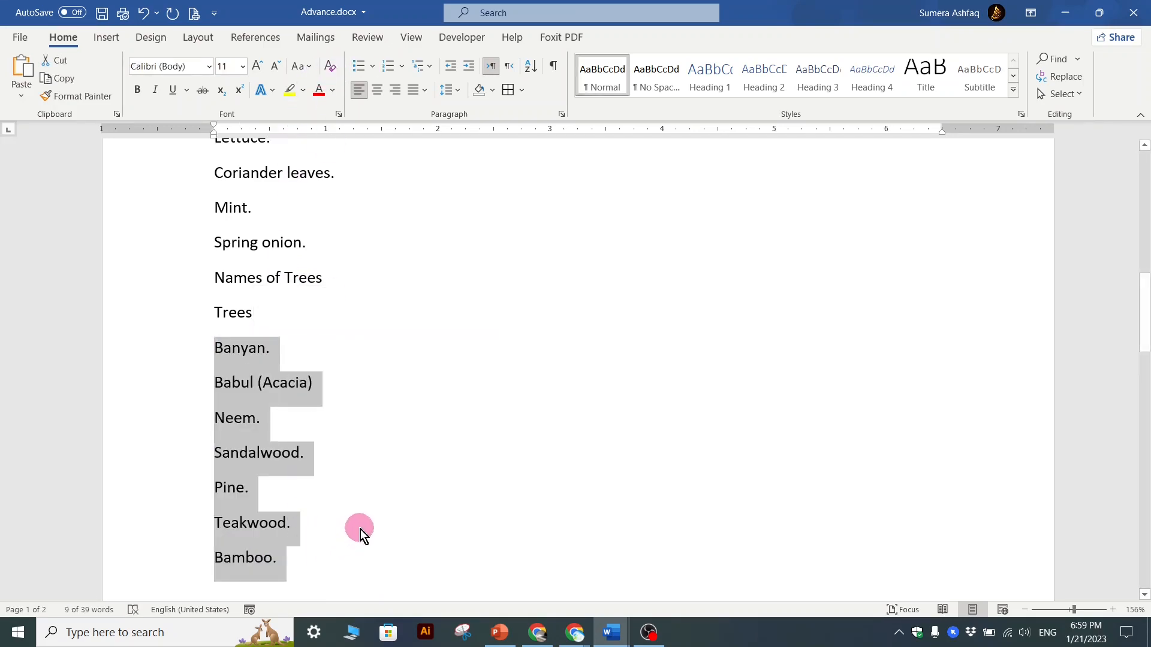
pyautogui.scroll(8, 378, 447)
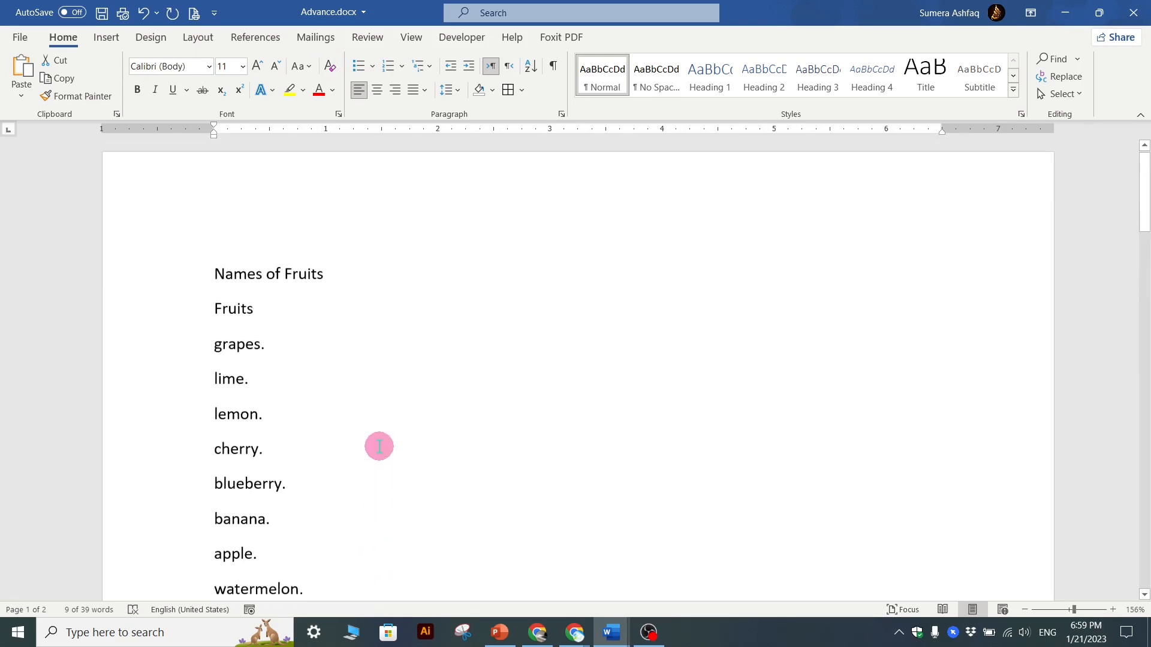
pyautogui.scroll(-8, 373, 399)
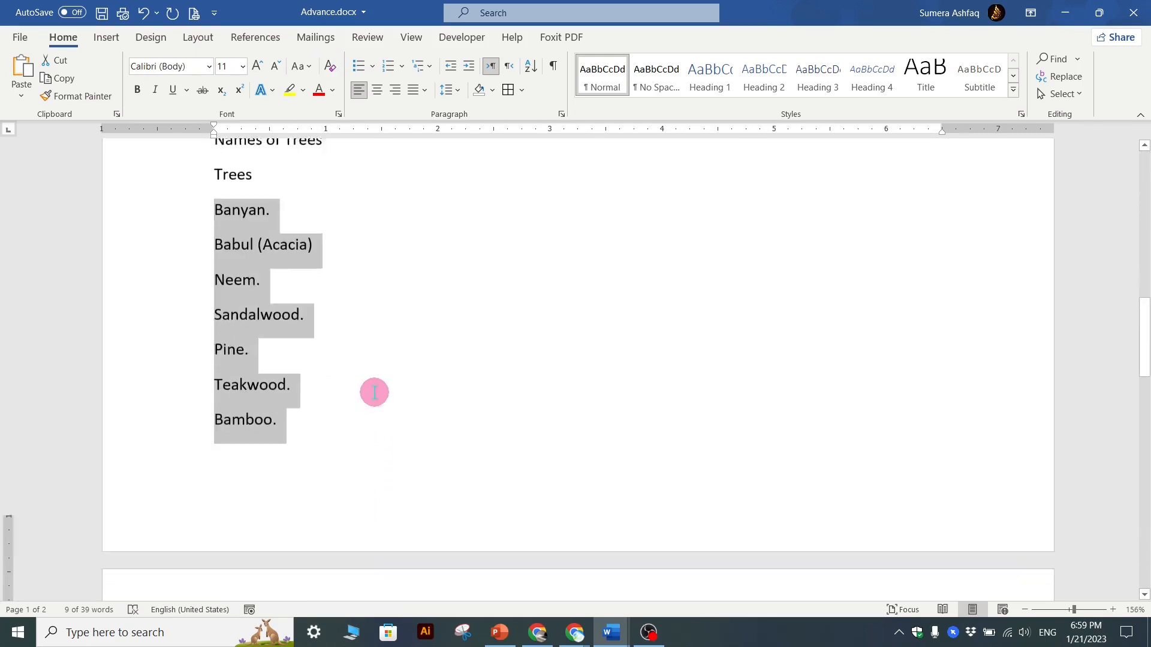
pyautogui.scroll(-1, 374, 393)
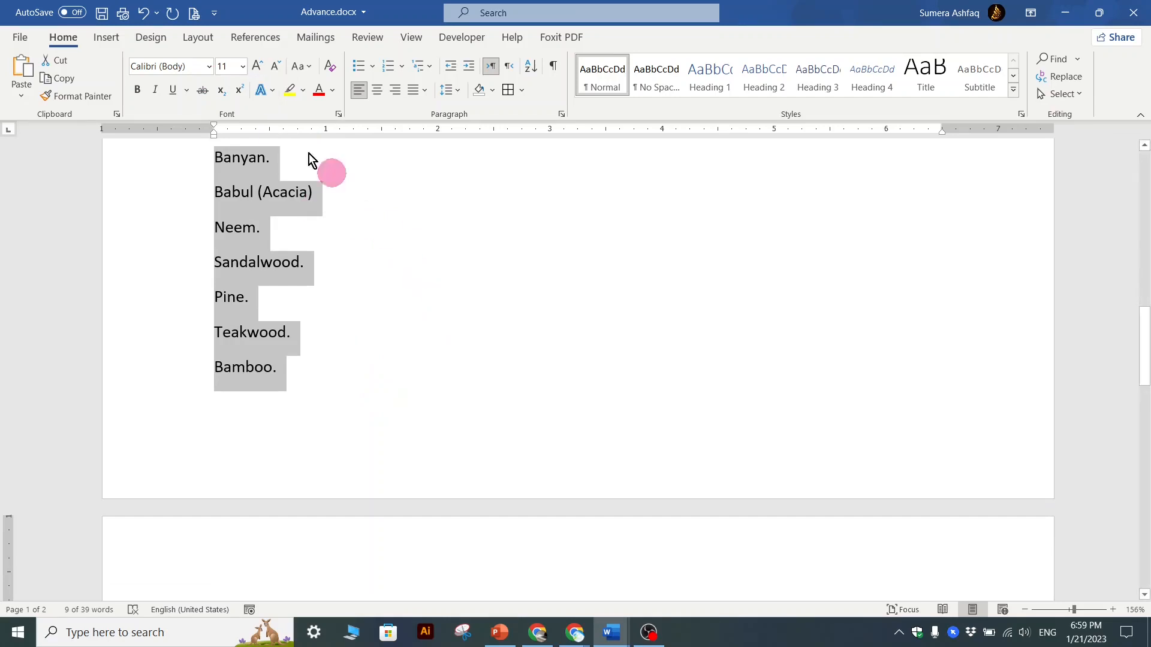
# Insert the line "Information about Nature" above "Names of Fruits" at the start of the document
pyautogui.scroll(15, 418, 378)
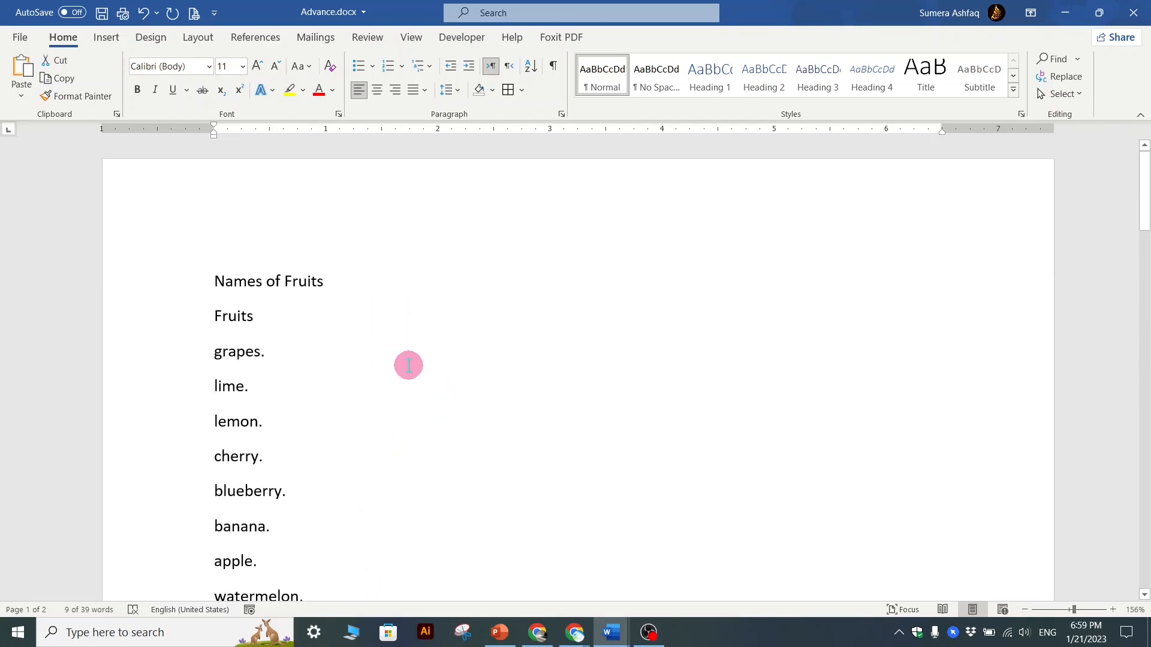
pyautogui.click(231, 282)
pyautogui.moveTo(209, 282); pyautogui.dragTo(357, 284)
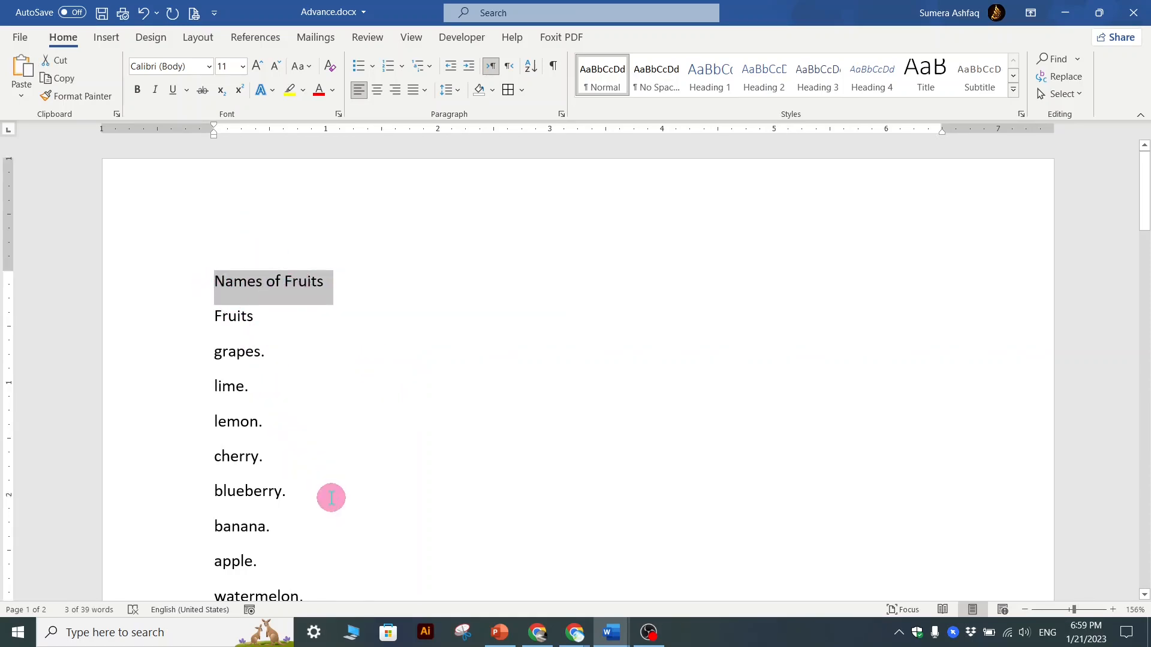
pyautogui.click(368, 301)
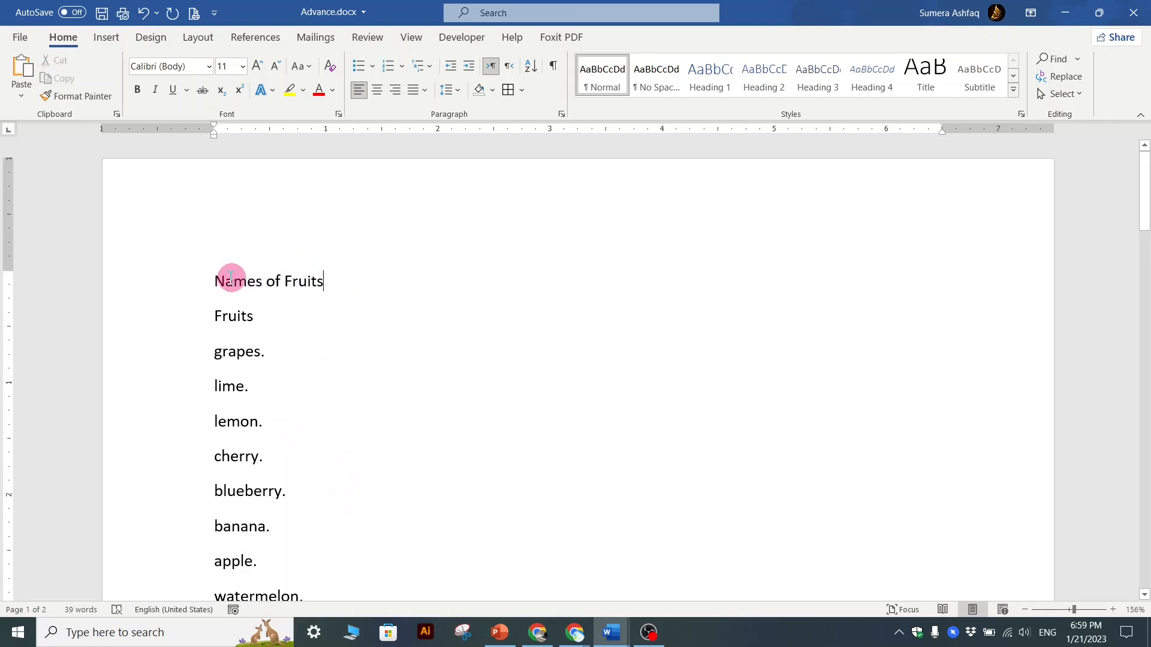
pyautogui.press('Return')
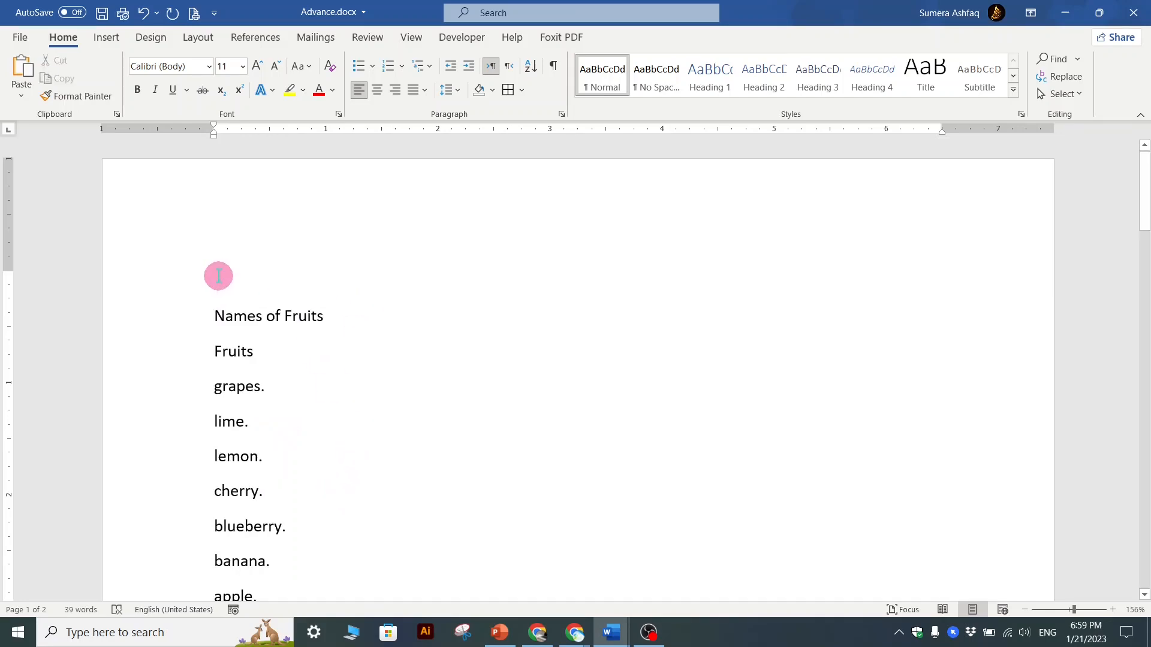
pyautogui.click(226, 250)
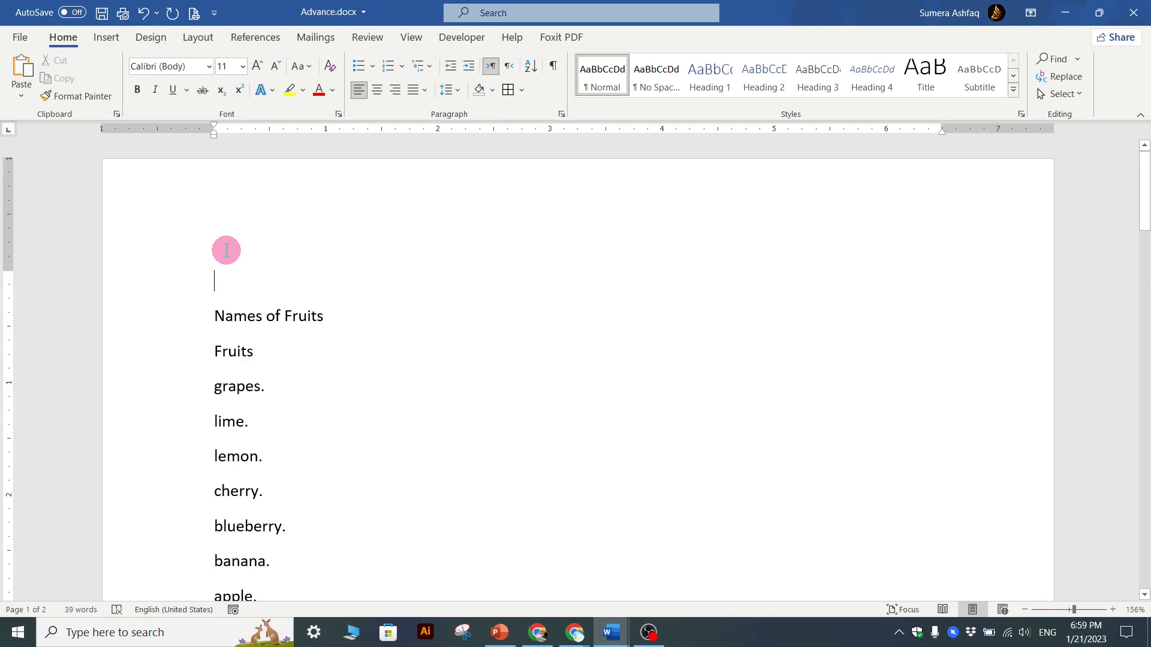
pyautogui.write('Information about Nature')
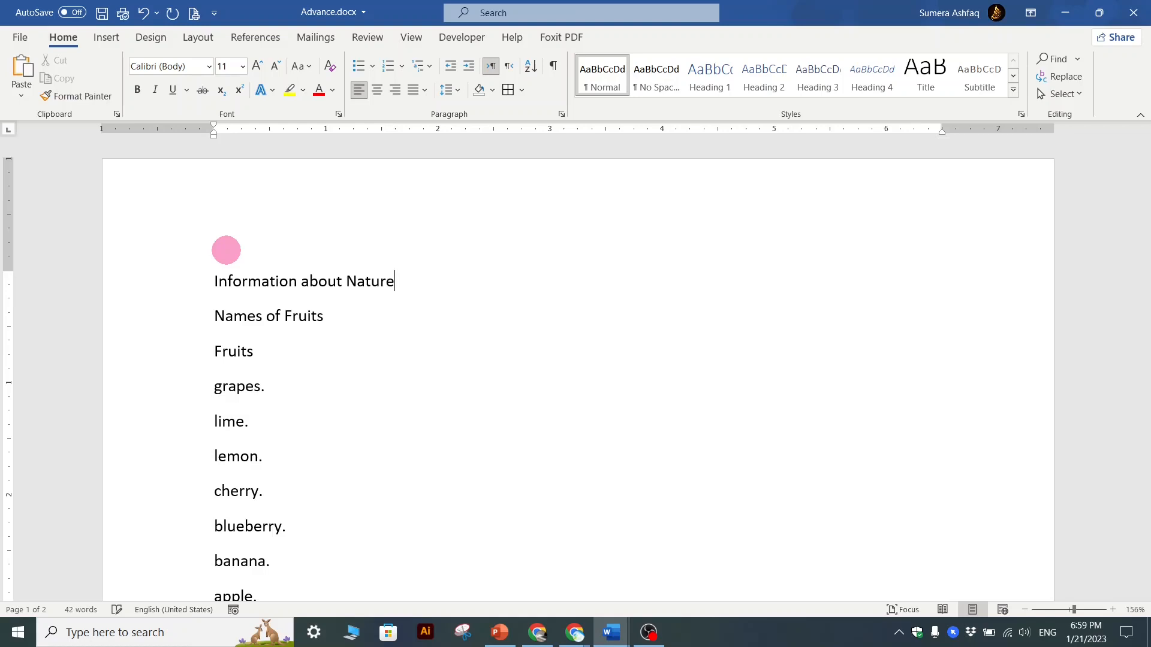
# Review the heading and subheading lines of the fruit, vegetable and tree lists throughout the document
pyautogui.click(482, 351)
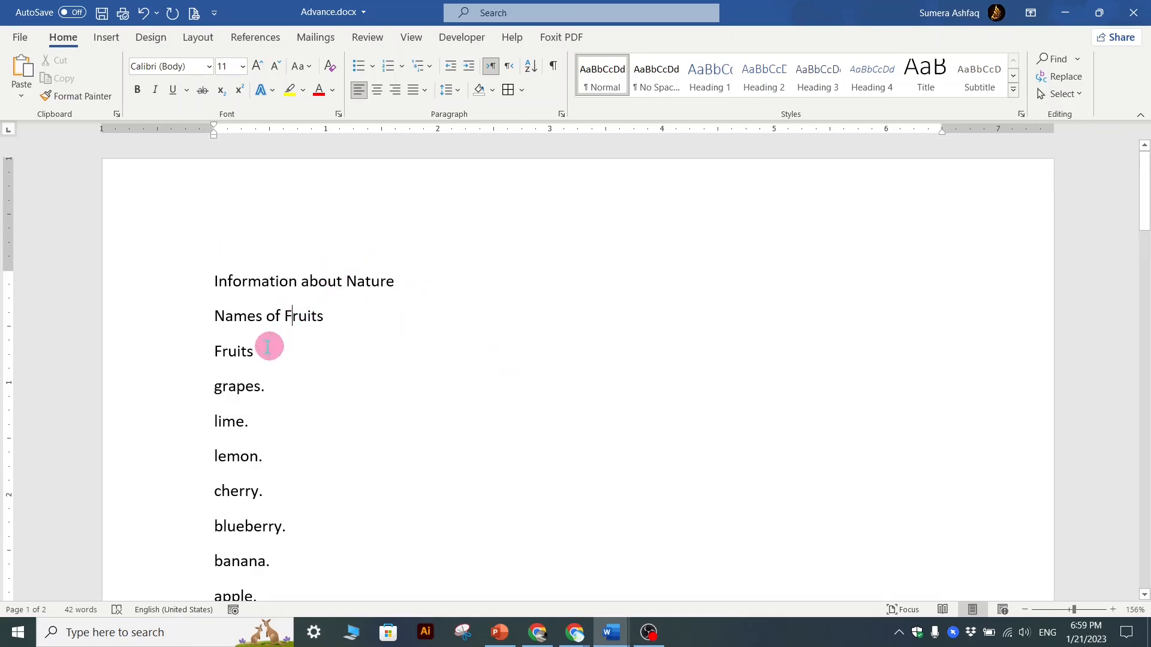
pyautogui.click(246, 351)
pyautogui.scroll(-1, 245, 353)
pyautogui.scroll(-5, 244, 352)
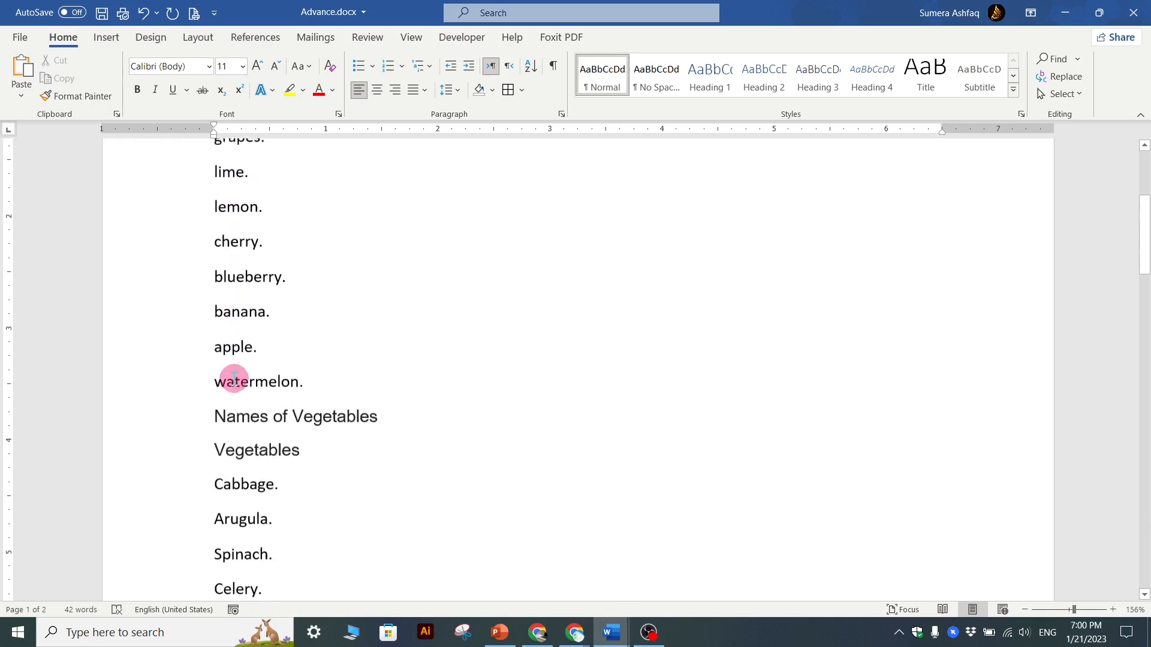
pyautogui.click(268, 412)
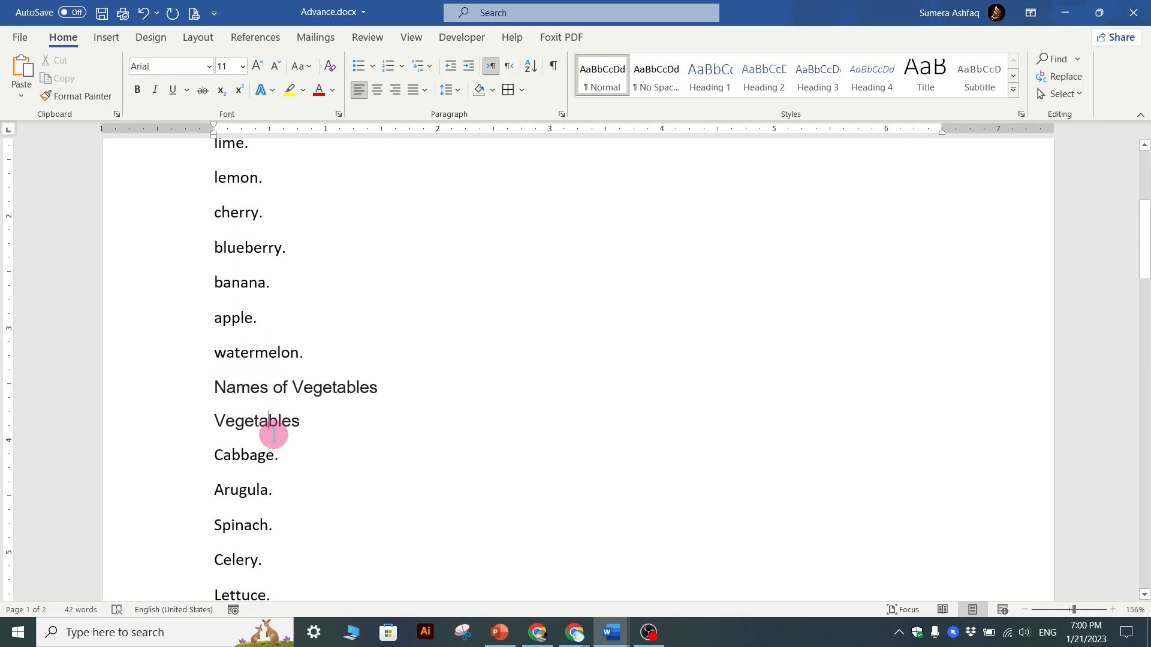
pyautogui.scroll(-5, 260, 442)
pyautogui.scroll(-1, 264, 461)
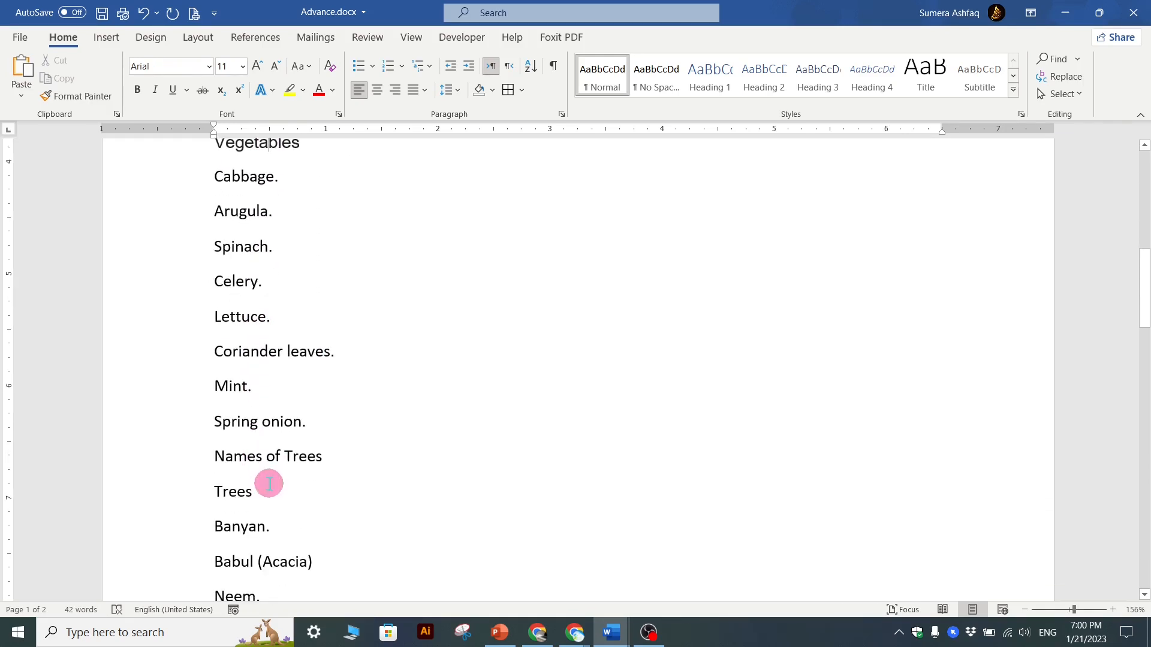
pyautogui.scroll(12, 267, 478)
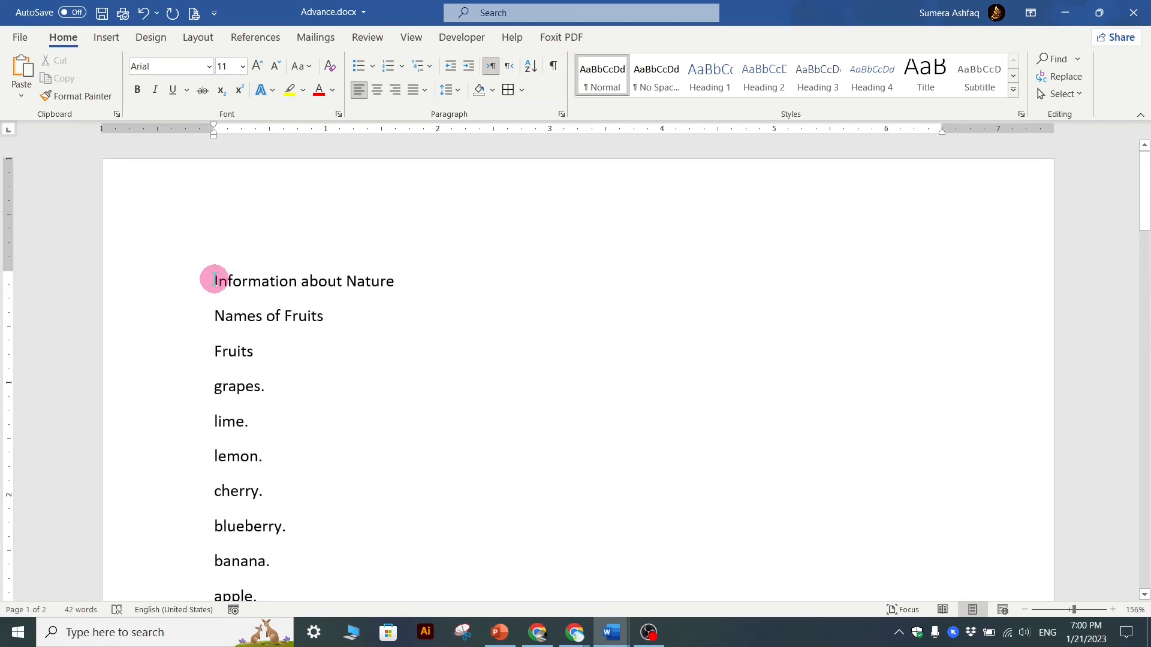
# Apply the Title style to the line "Information about Nature"
pyautogui.moveTo(216, 279); pyautogui.dragTo(418, 277)
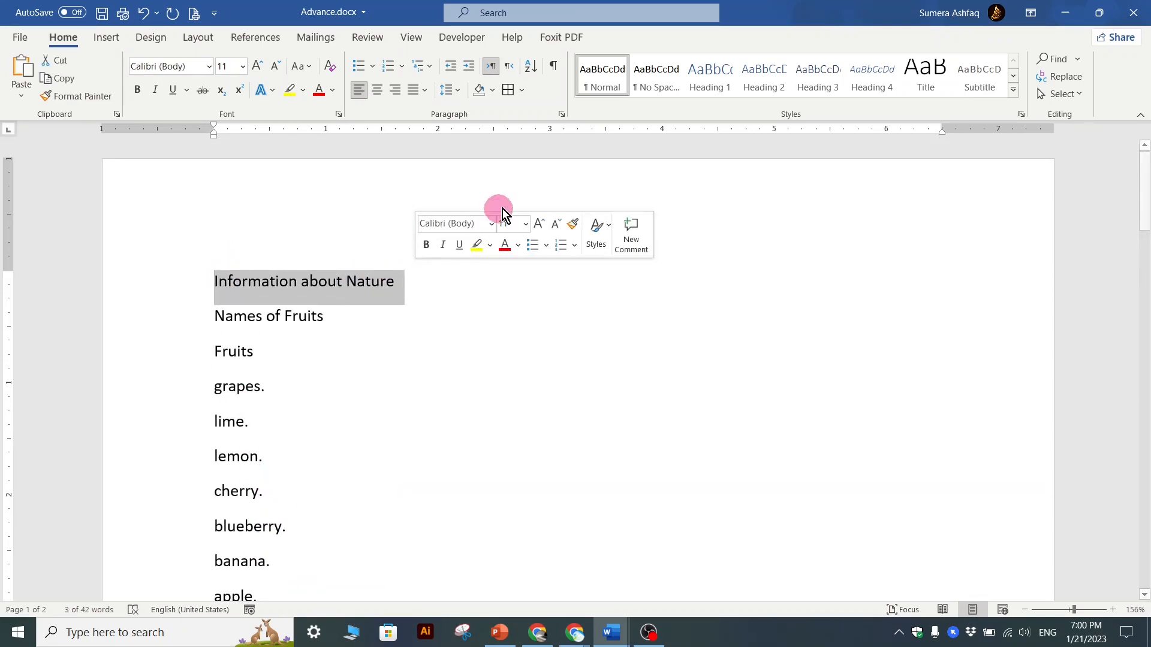
pyautogui.click(1015, 91)
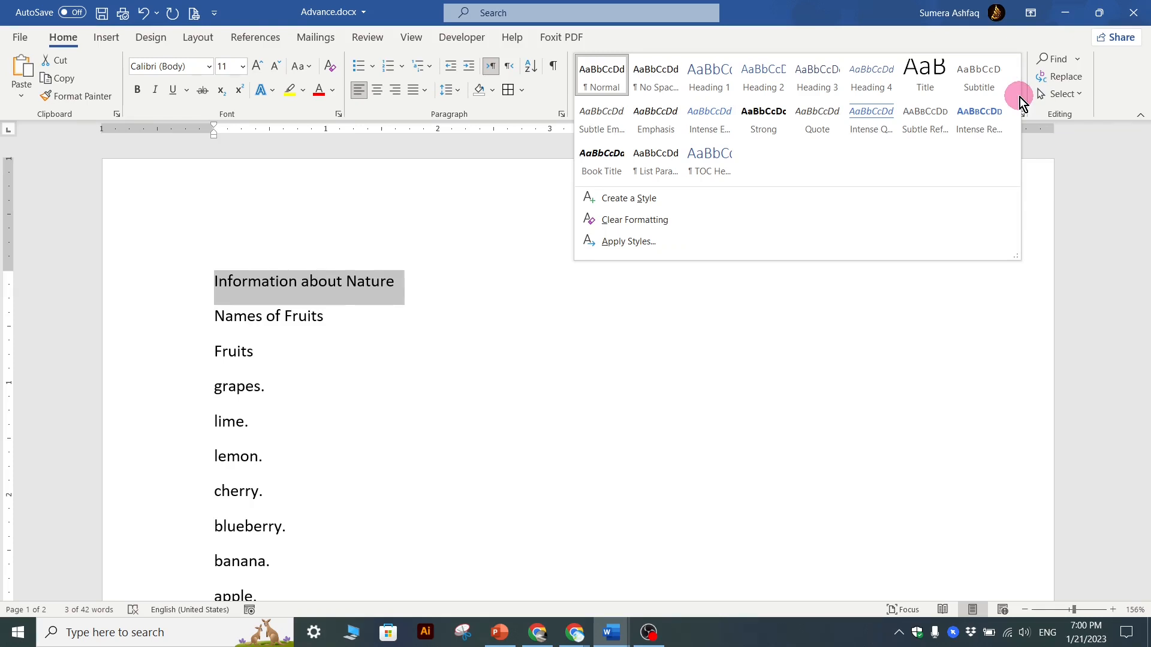
pyautogui.click(926, 84)
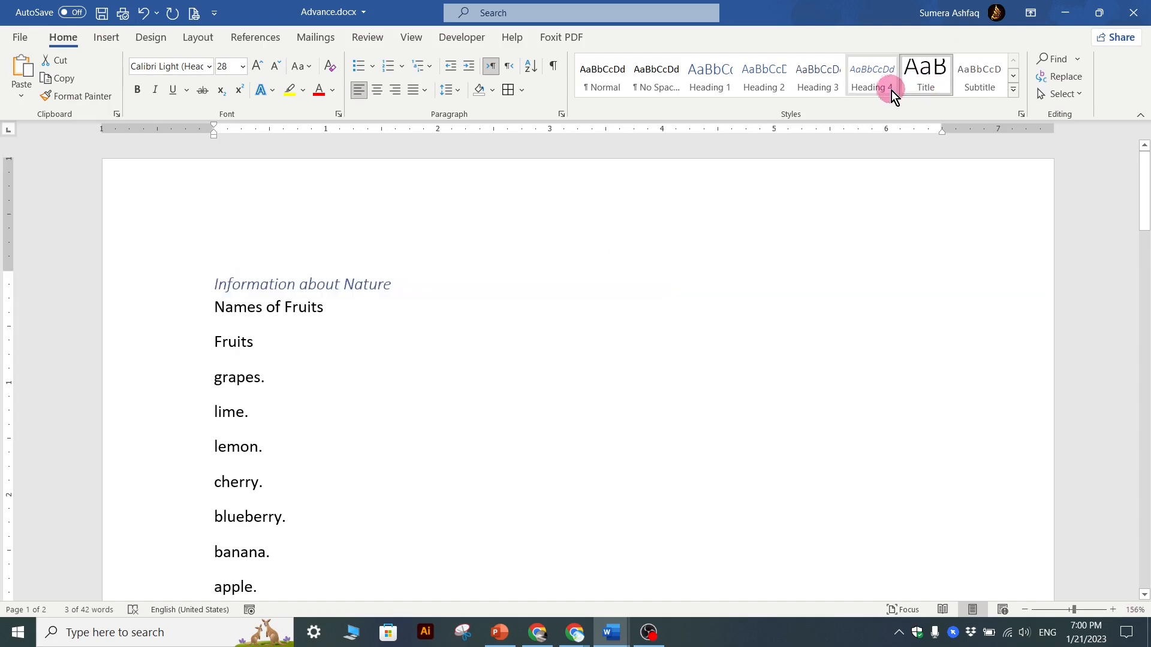
# Apply the Heading 1 style to "Names of Fruits" and Heading 2 to "Fruits"
pyautogui.scroll(-1, 444, 416)
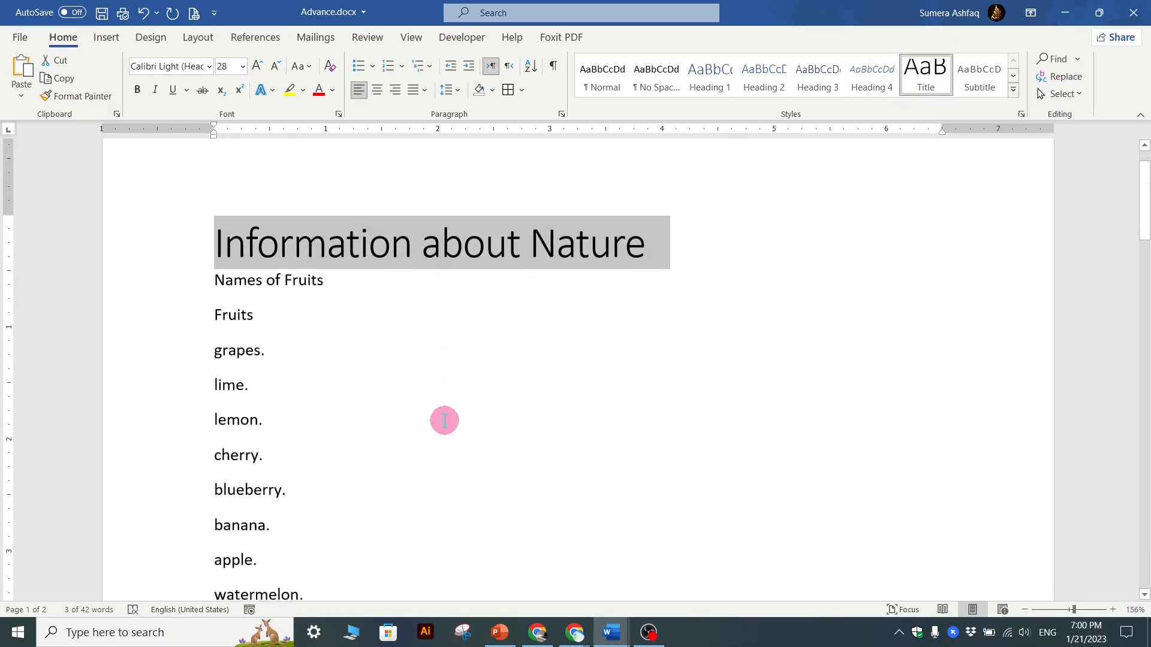
pyautogui.click(256, 281)
pyautogui.moveTo(208, 282); pyautogui.dragTo(344, 286)
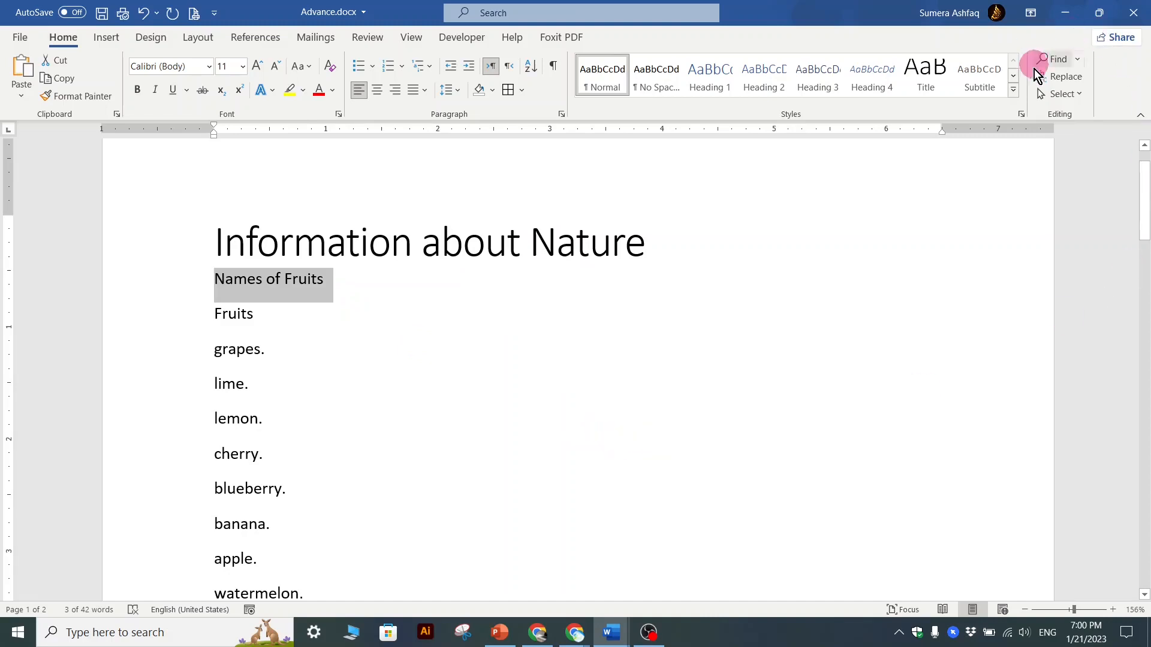
pyautogui.click(706, 89)
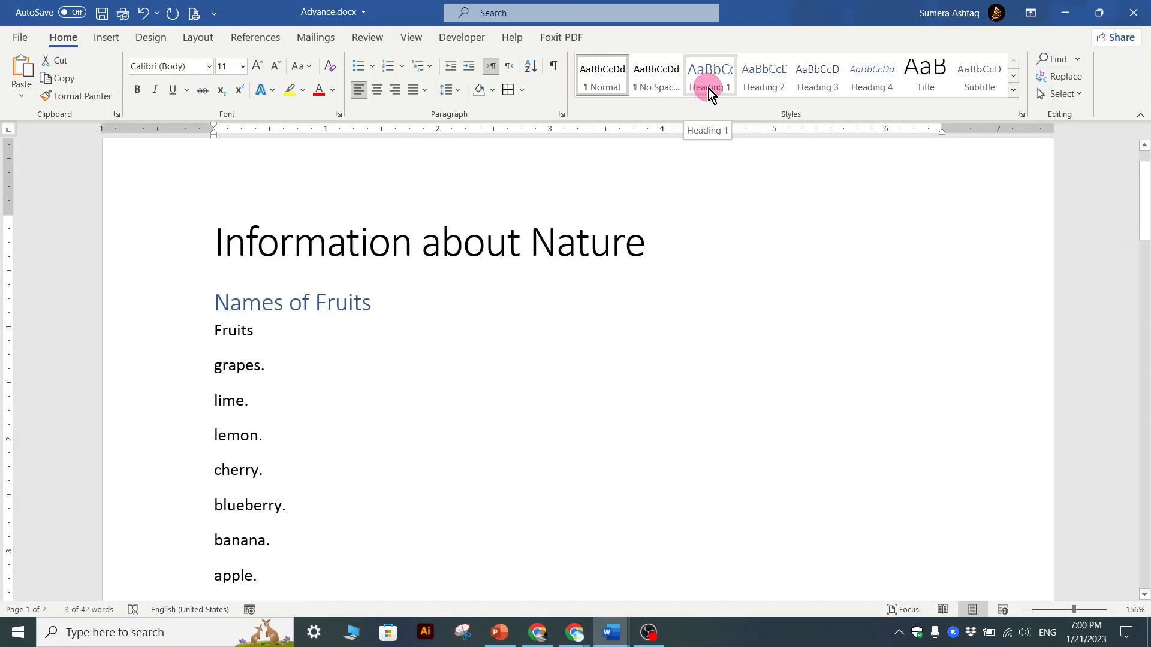
pyautogui.moveTo(206, 324); pyautogui.dragTo(264, 331)
pyautogui.click(772, 87)
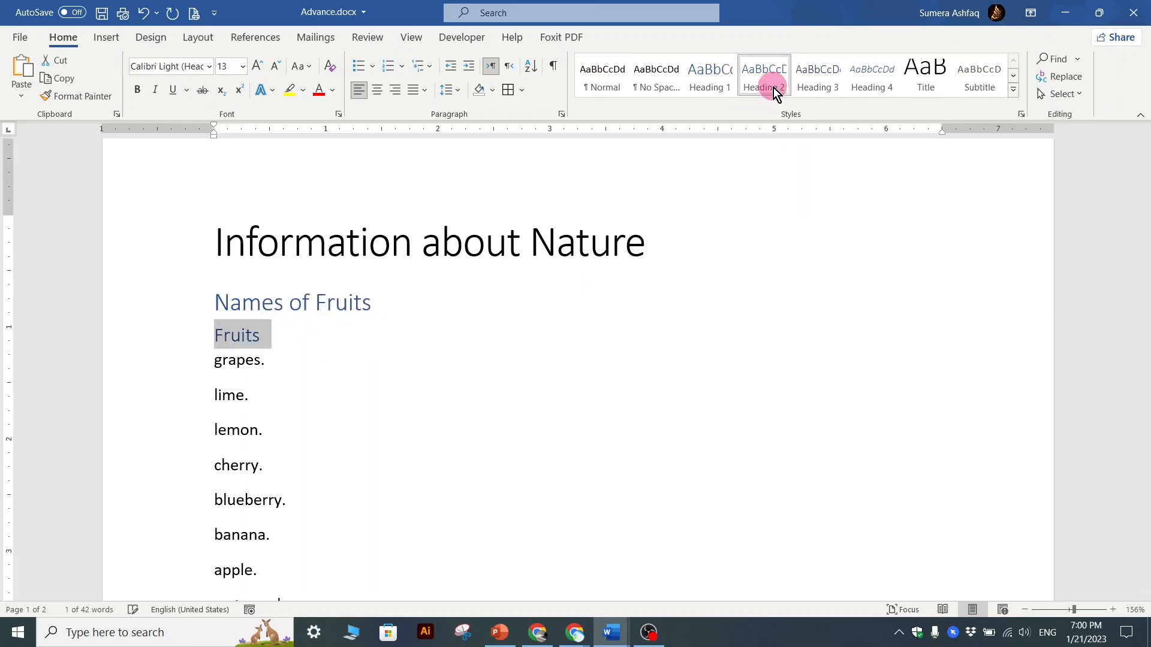
# Apply the Heading 1 style to "Names of Vegetables" and Heading 2 to "Vegetables"
pyautogui.scroll(-3, 380, 384)
pyautogui.scroll(-2, 380, 383)
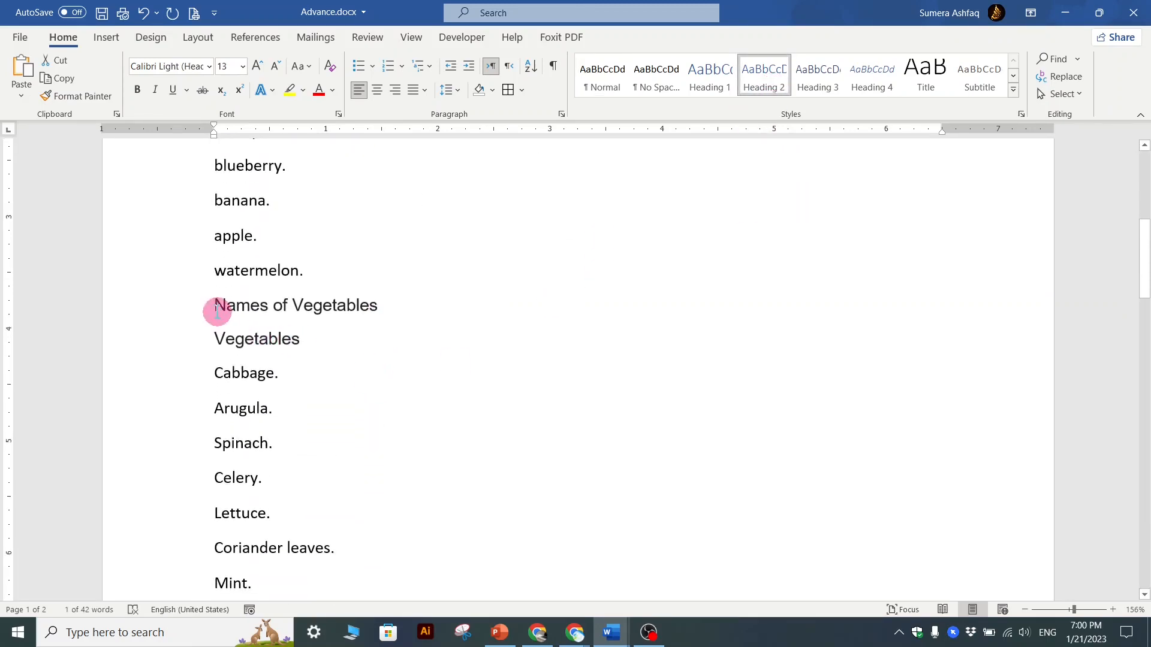
pyautogui.moveTo(212, 304); pyautogui.dragTo(390, 306)
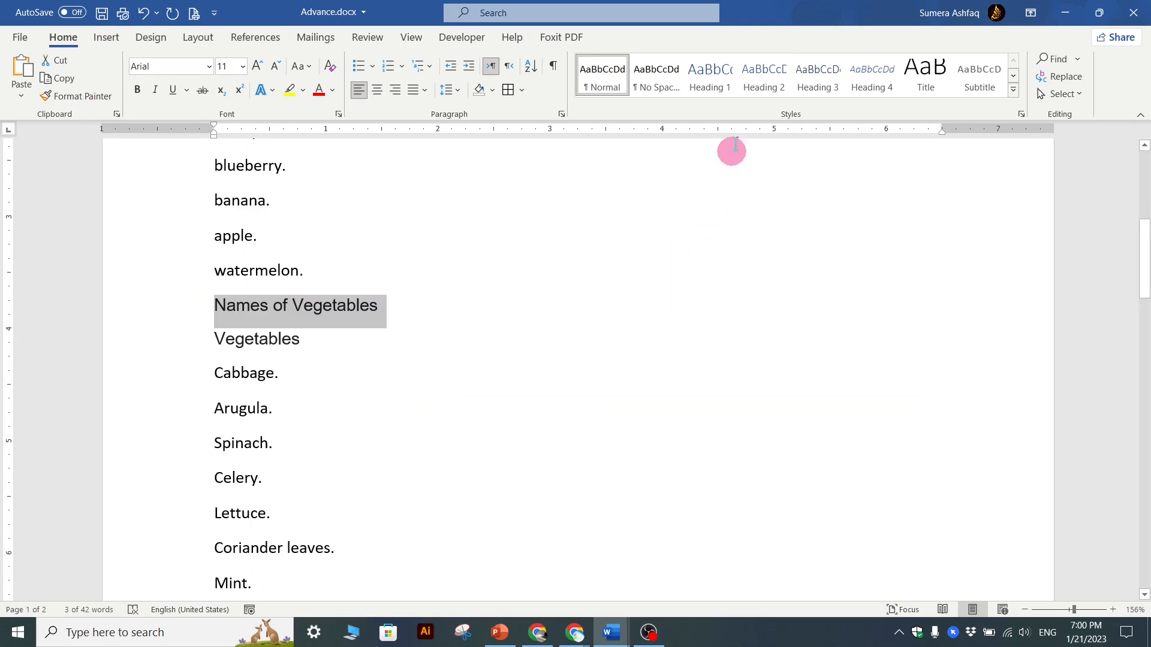
pyautogui.click(721, 86)
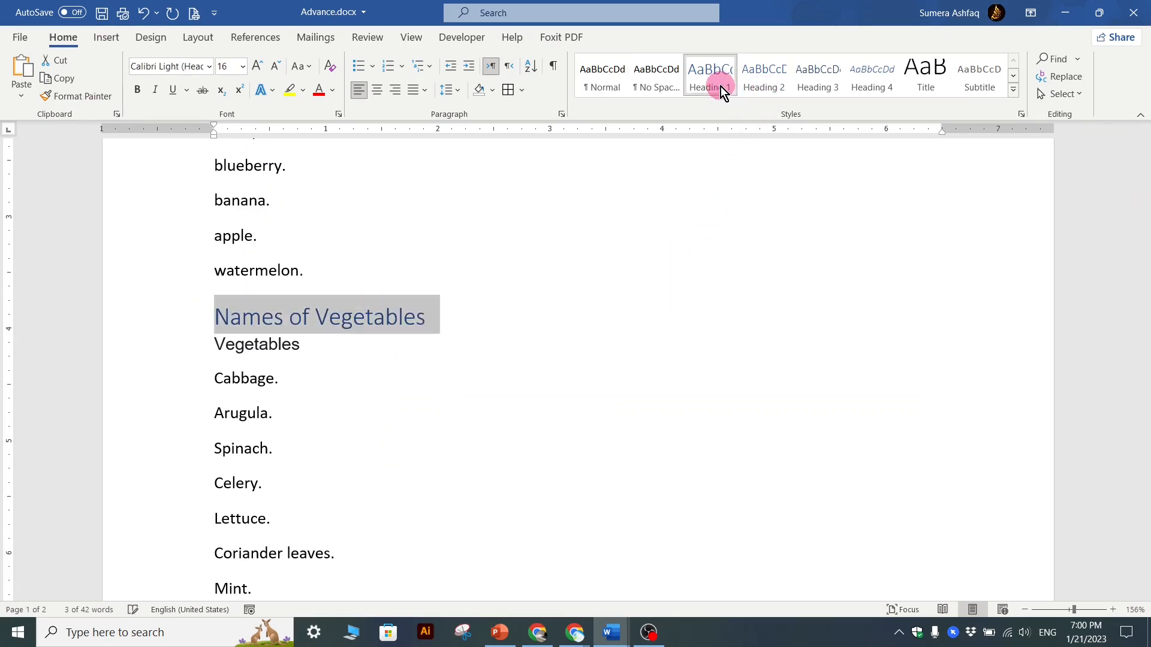
pyautogui.moveTo(219, 344); pyautogui.dragTo(329, 343)
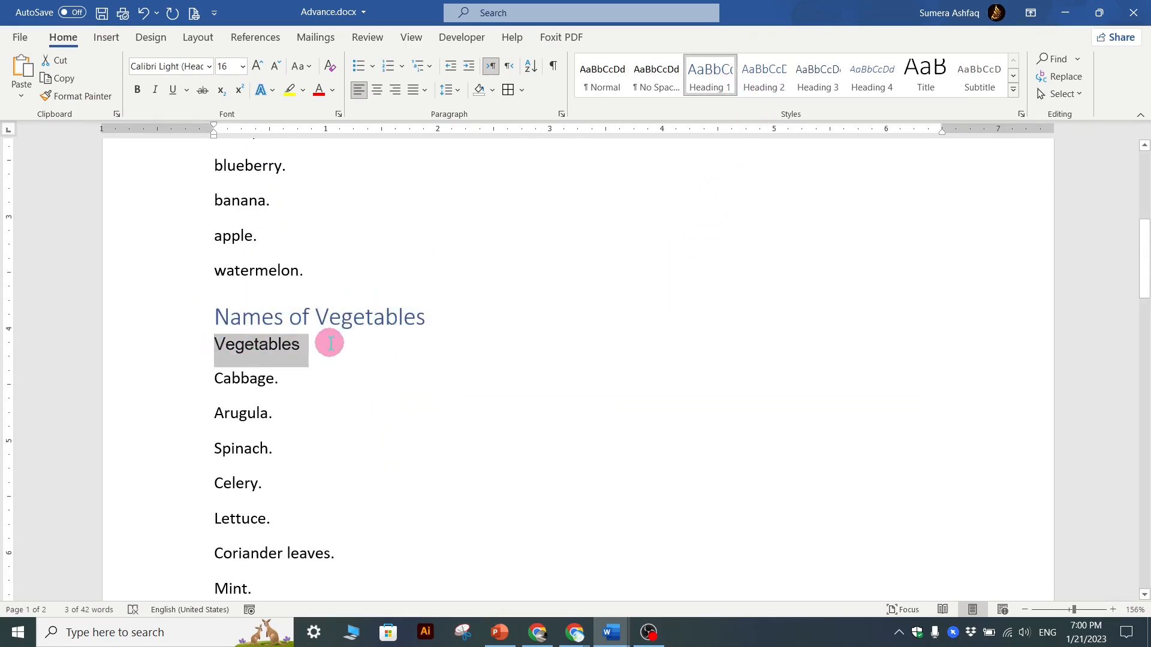
pyautogui.click(775, 90)
# Apply the Heading 3 style to "Names of Trees" and Heading 4 to "Trees"
pyautogui.scroll(-3, 524, 366)
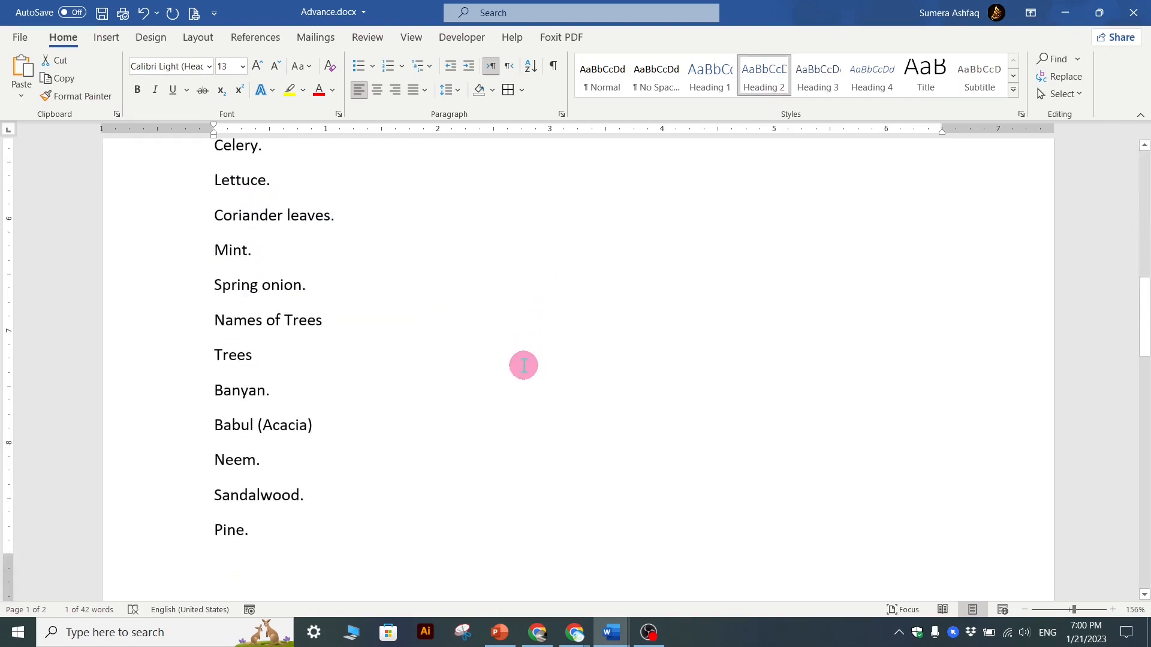
pyautogui.moveTo(211, 318); pyautogui.dragTo(341, 319)
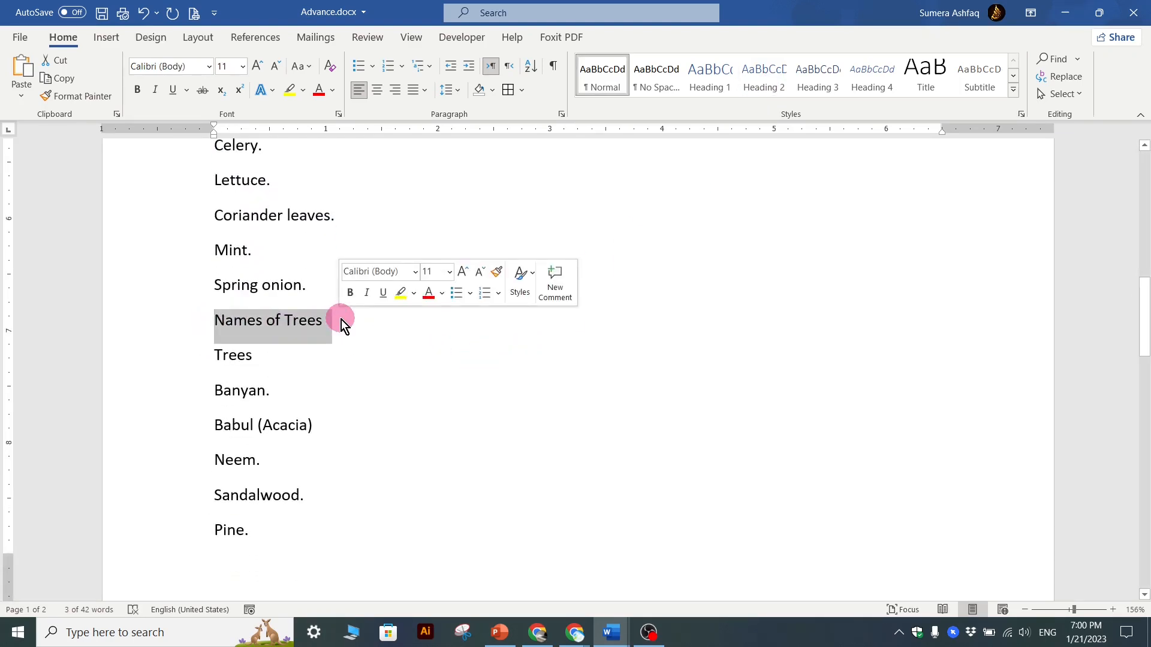
pyautogui.click(815, 89)
pyautogui.moveTo(198, 349); pyautogui.dragTo(260, 345)
pyautogui.click(887, 90)
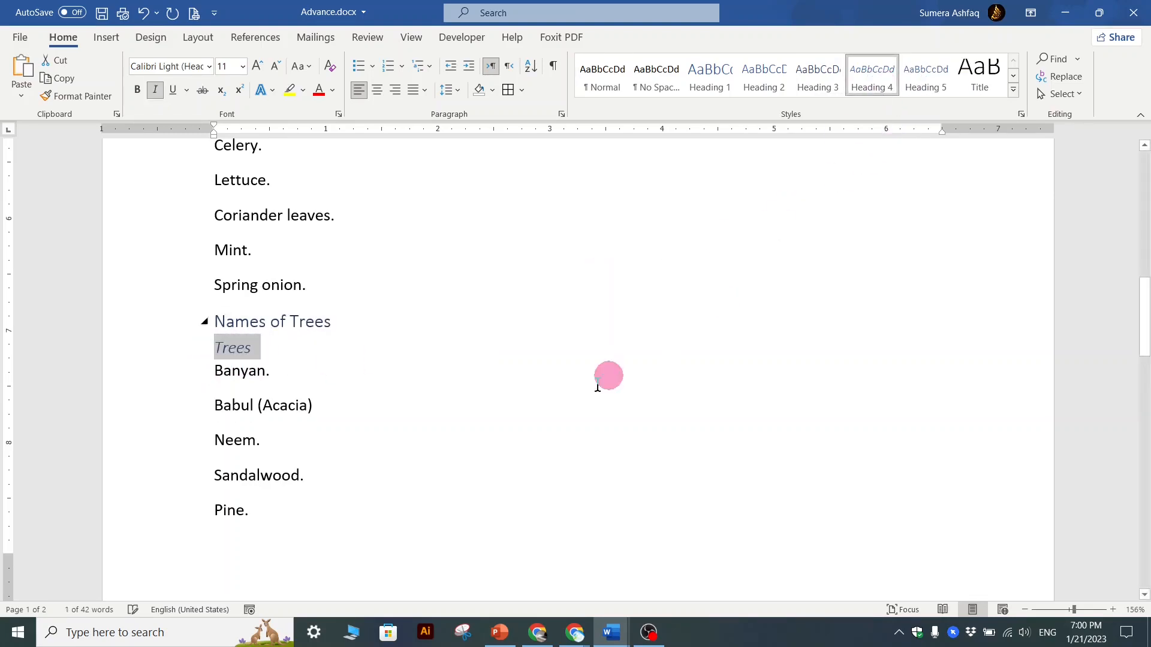
pyautogui.click(486, 404)
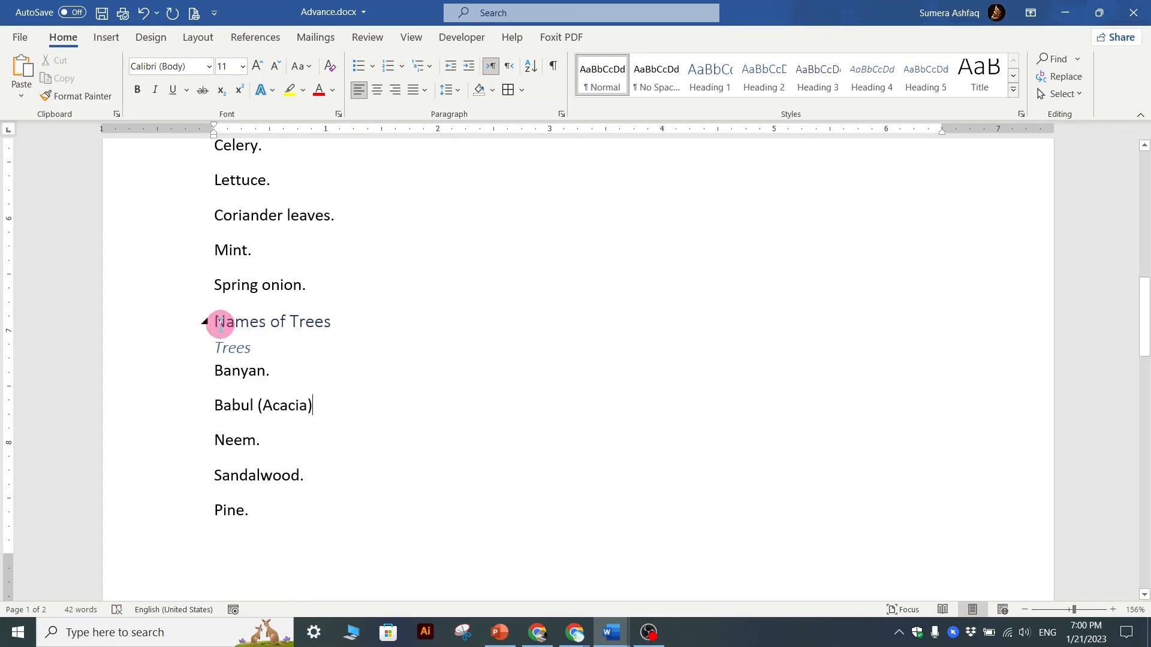
pyautogui.scroll(6, 218, 329)
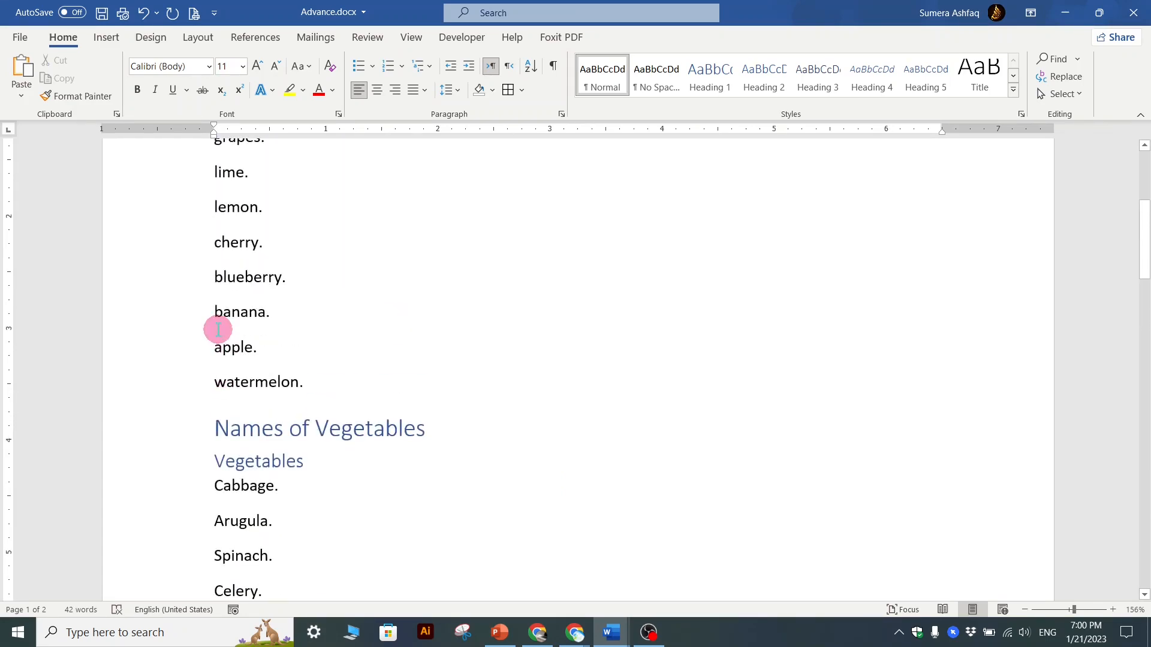
# Center the title "Information about Nature" at the start of the document
pyautogui.scroll(4, 218, 329)
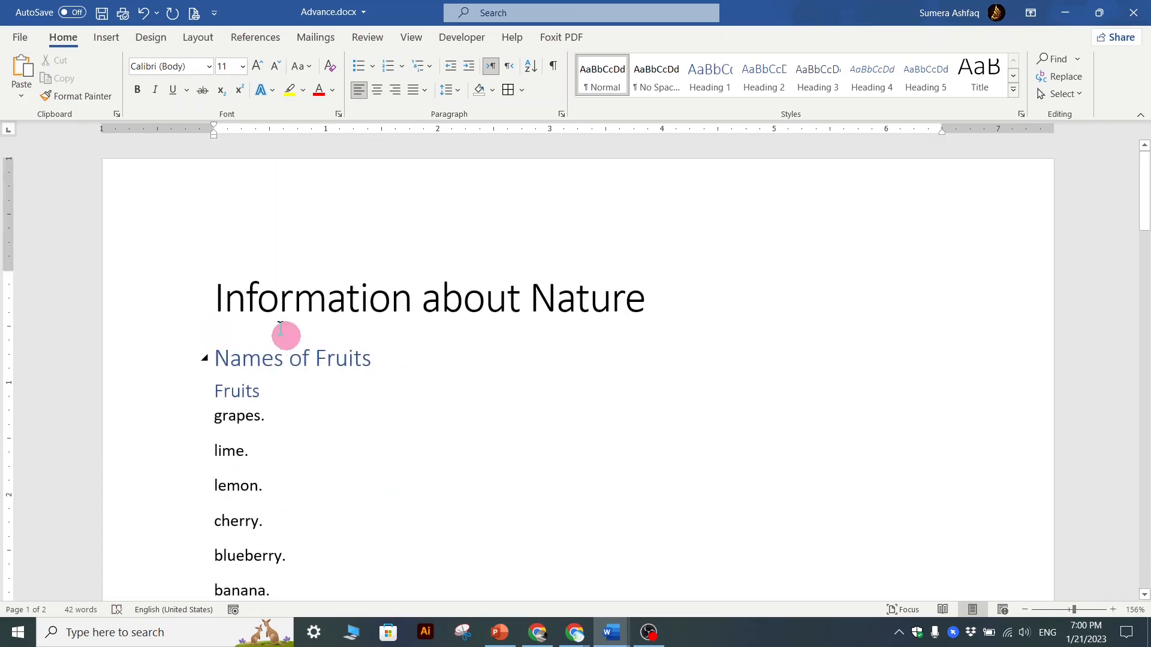
pyautogui.click(260, 299)
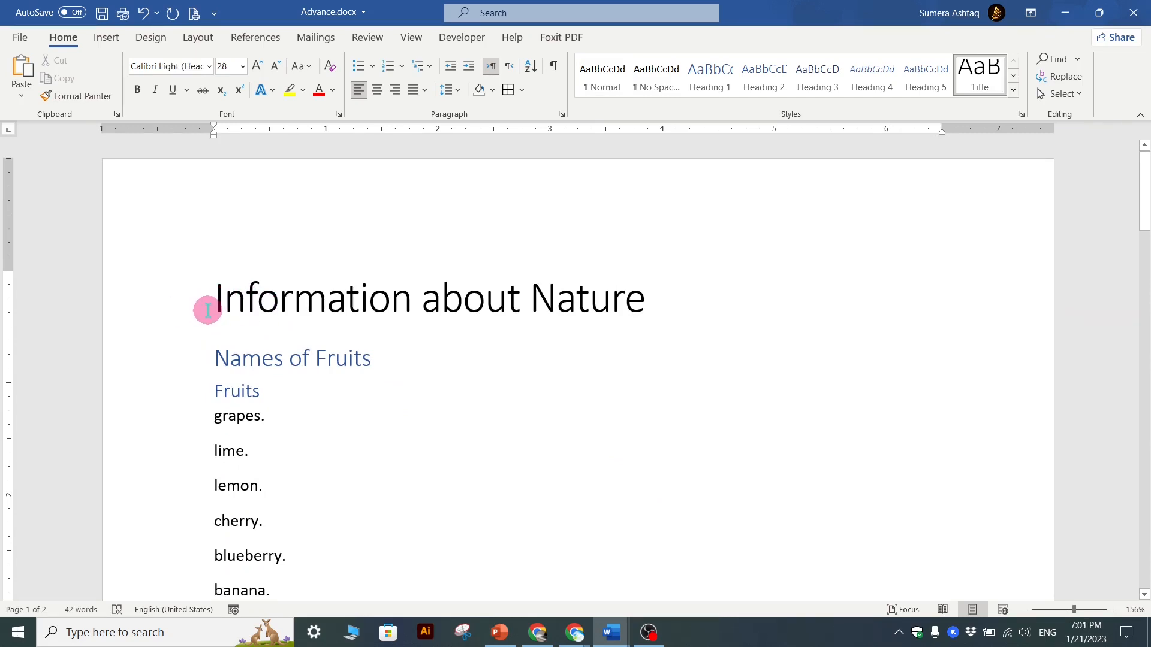
pyautogui.click(377, 90)
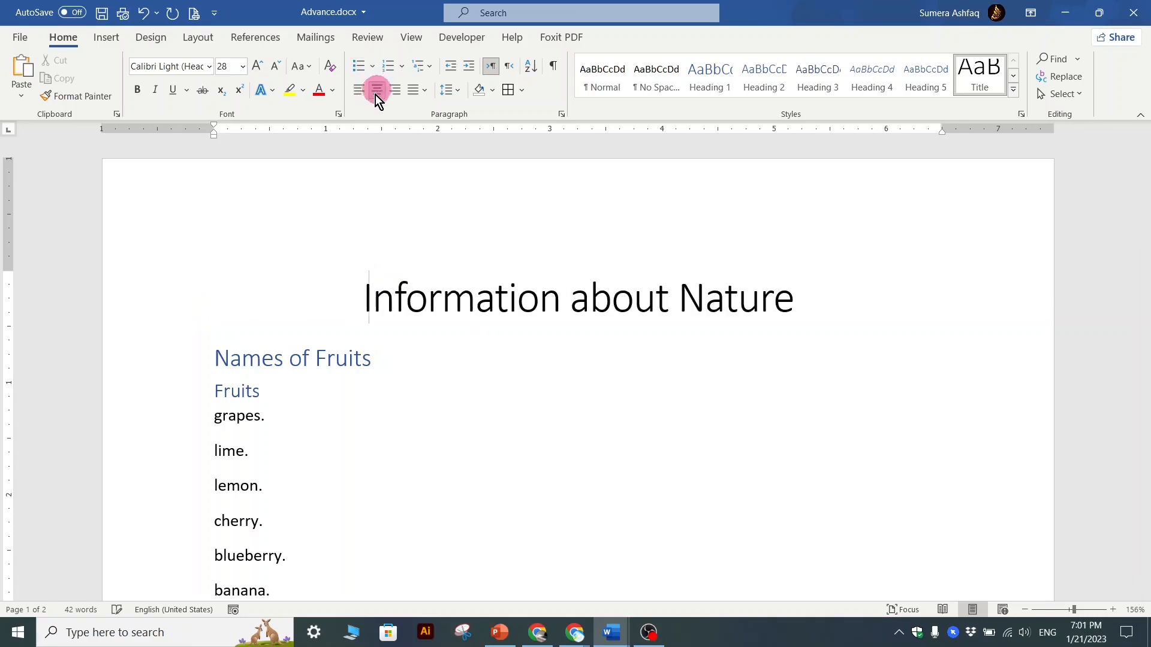
# Collapse the content under the headings "Names of Fruits" and "Names of Vegetables"
pyautogui.click(260, 358)
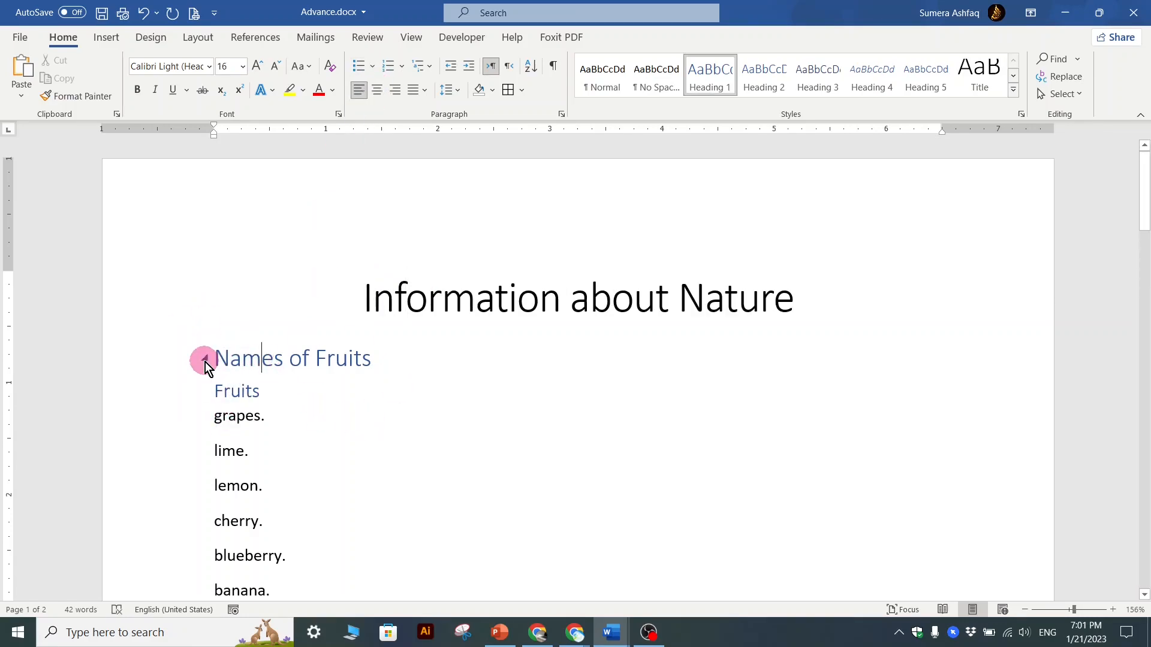
pyautogui.scroll(-1, 205, 362)
pyautogui.scroll(-2, 201, 366)
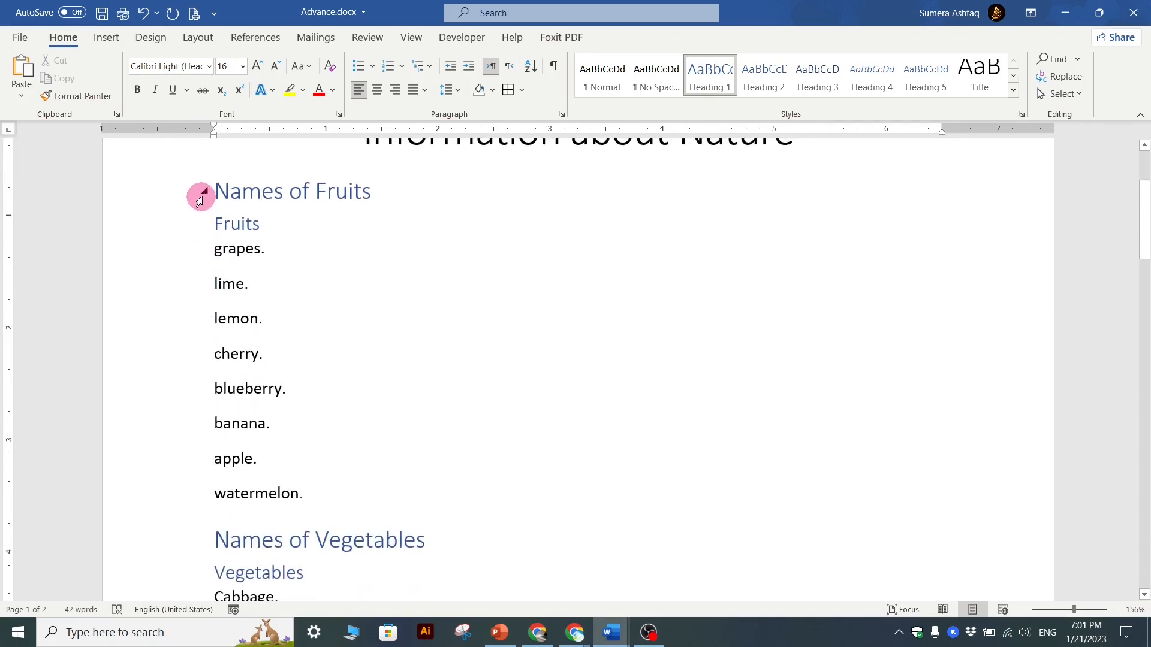
pyautogui.click(204, 193)
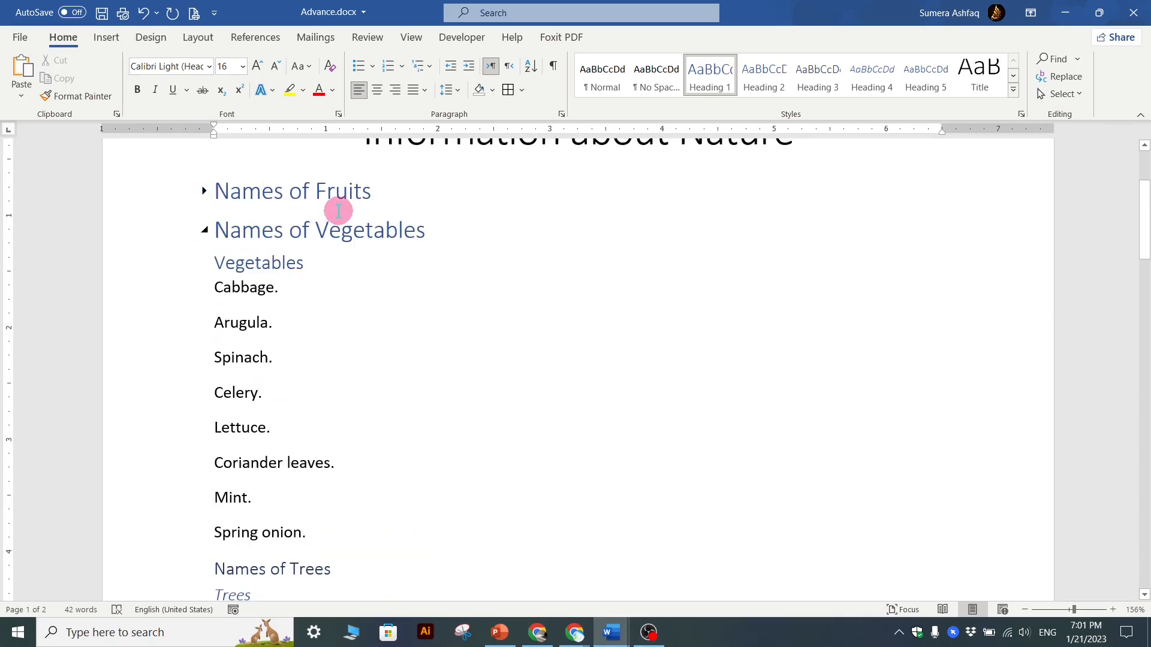
pyautogui.click(205, 232)
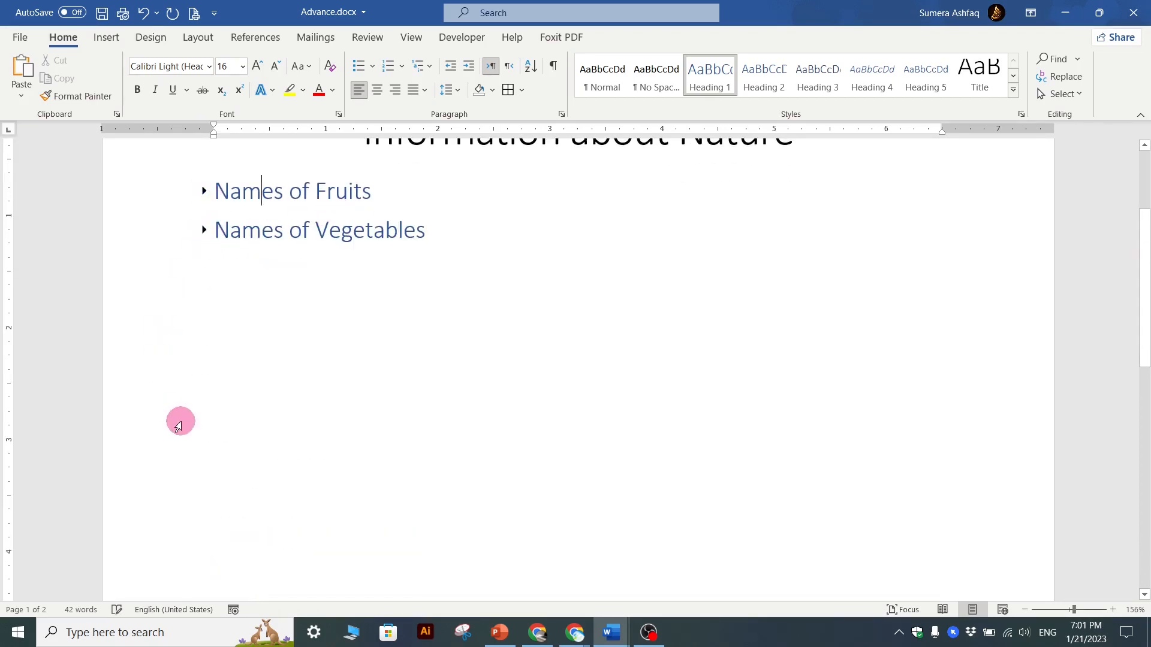
pyautogui.scroll(-2, 310, 390)
pyautogui.scroll(2, 293, 325)
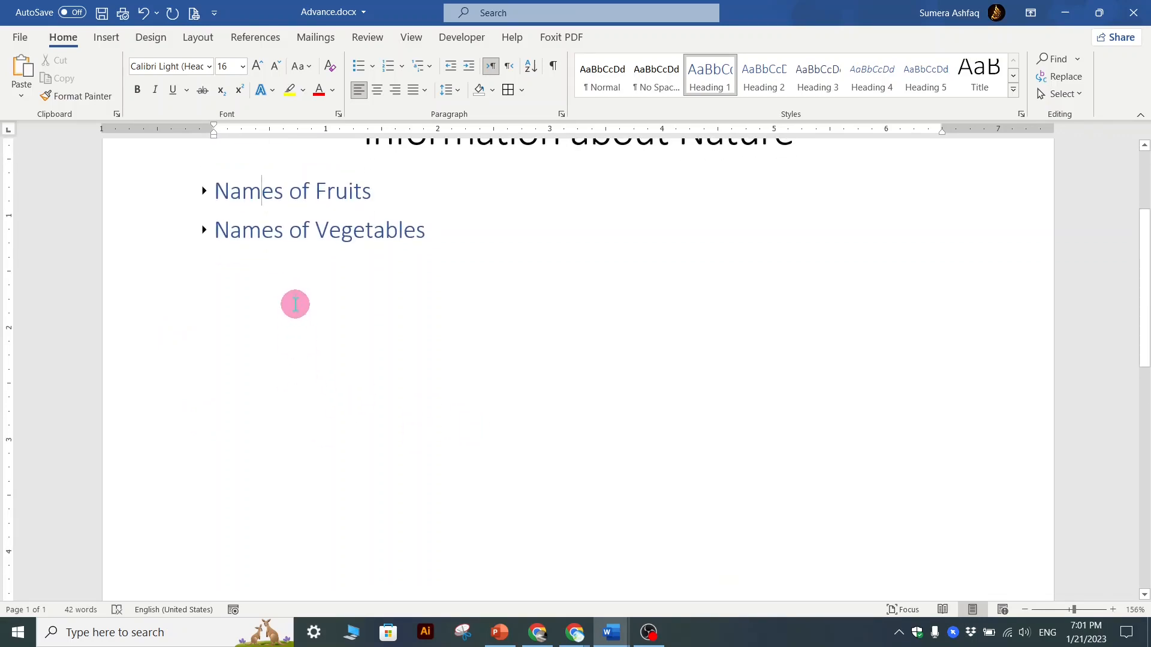
# Expand the "Names of Vegetables" section and try collapsing and re-expanding its "Vegetables" subheading
pyautogui.click(203, 231)
pyautogui.click(274, 233)
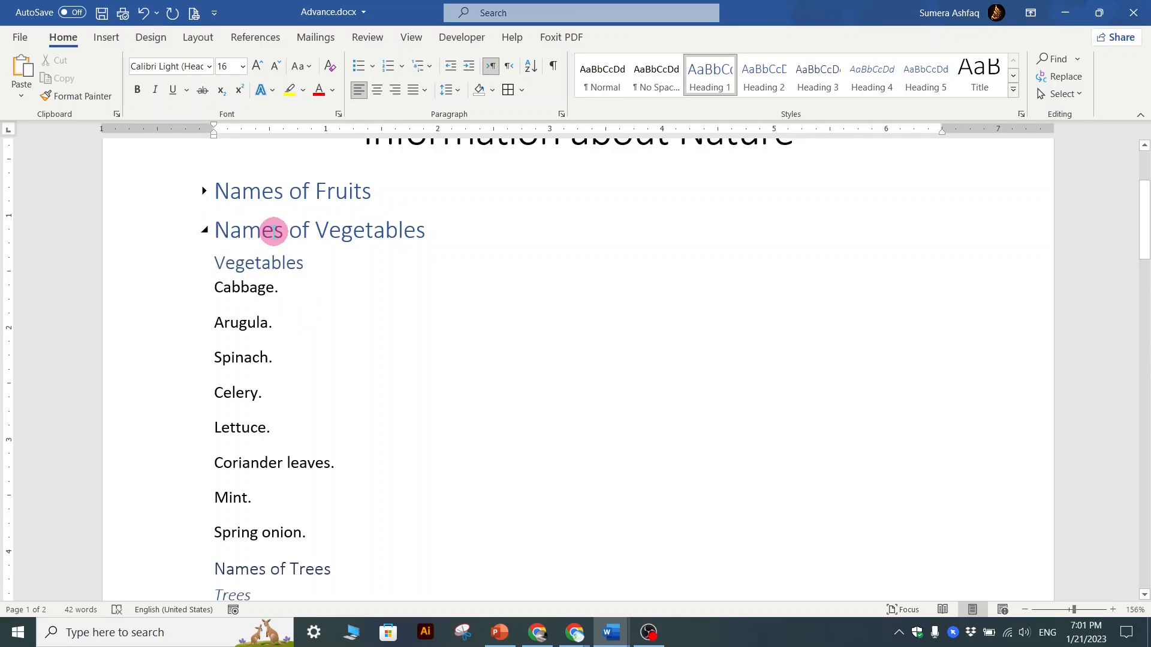
pyautogui.click(273, 264)
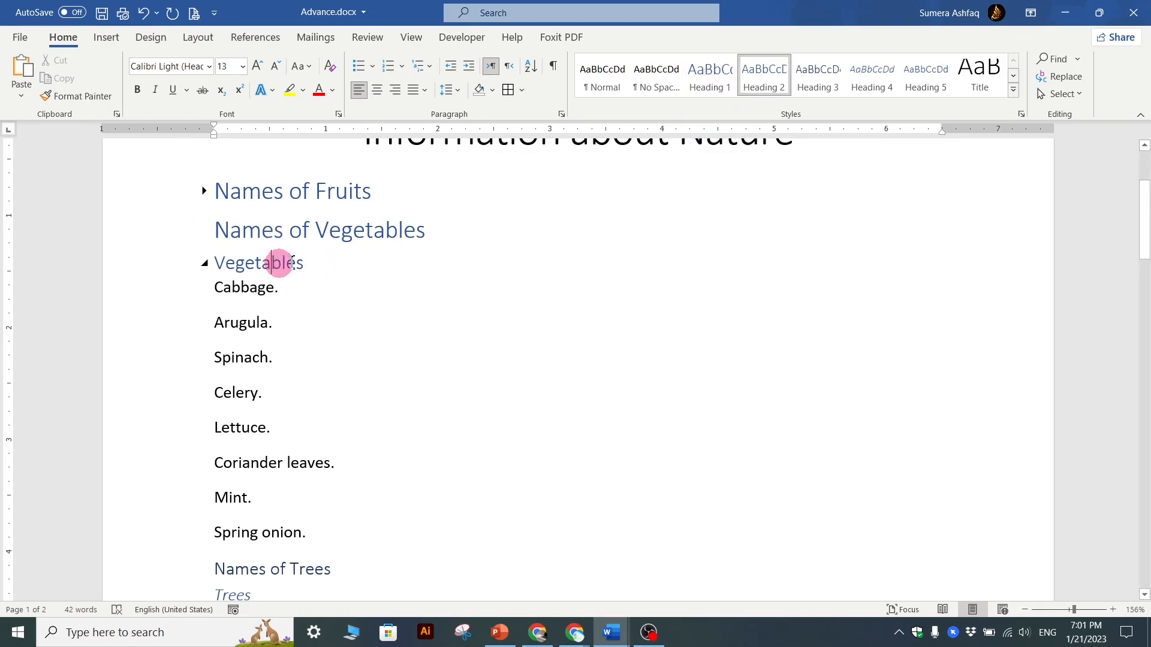
pyautogui.click(204, 264)
pyautogui.click(204, 264)
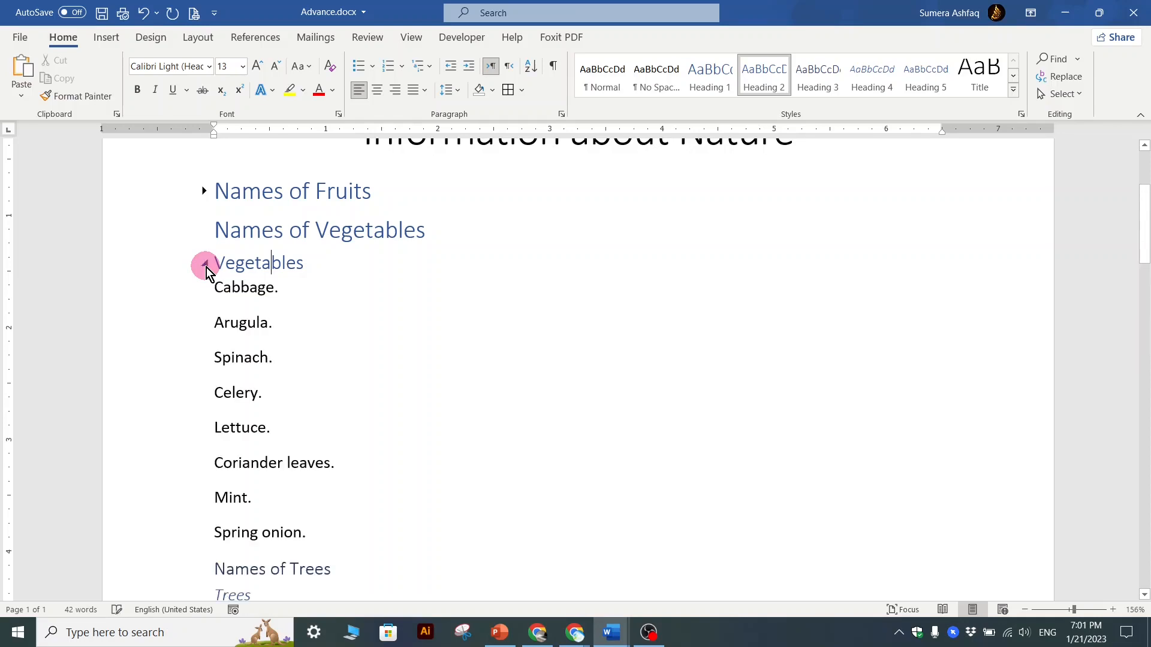
# Apply the Heading 1 style to "Names of Trees" and Heading 2 to "Trees"
pyautogui.scroll(-2, 297, 393)
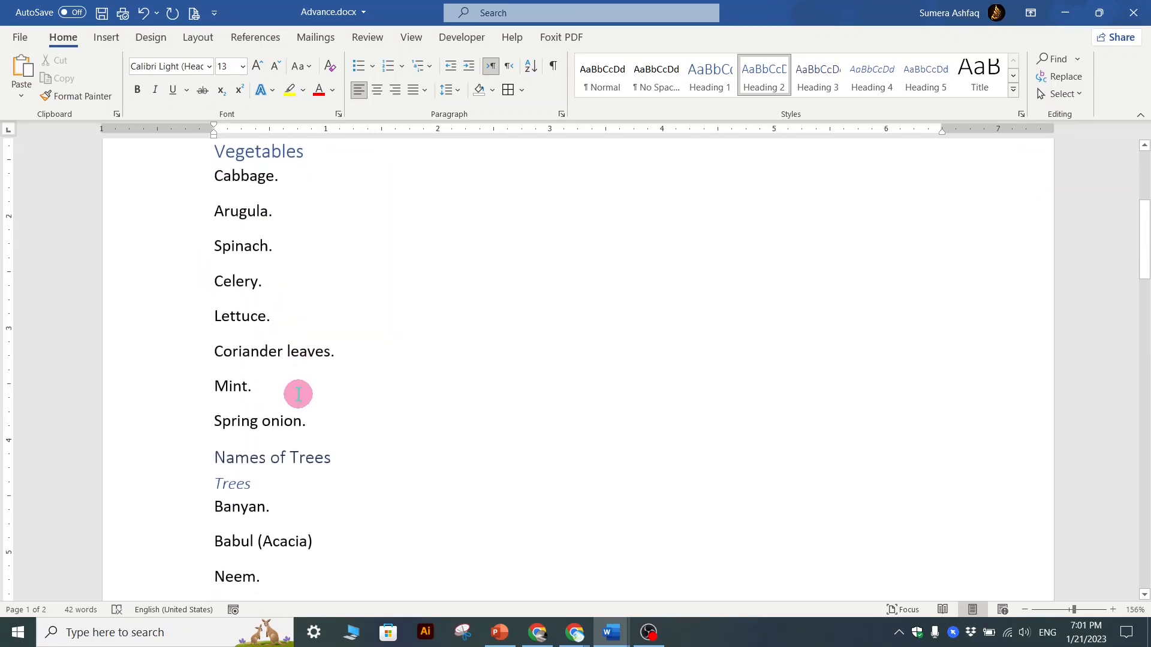
pyautogui.scroll(-1, 299, 394)
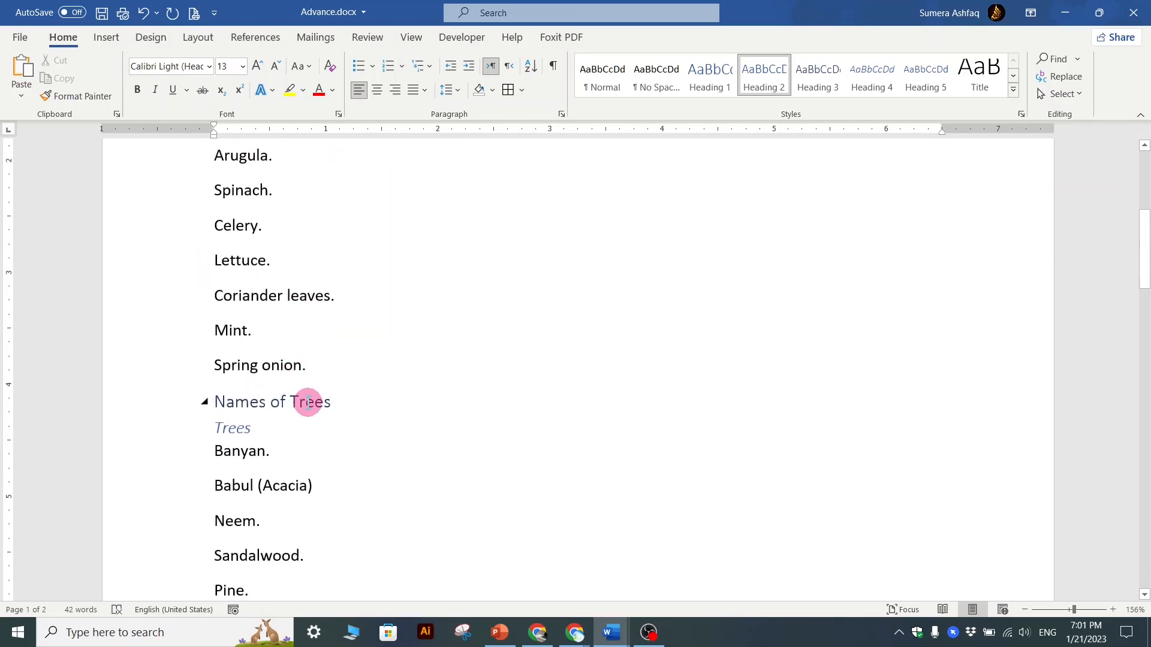
pyautogui.click(247, 399)
pyautogui.moveTo(334, 403); pyautogui.dragTo(214, 404)
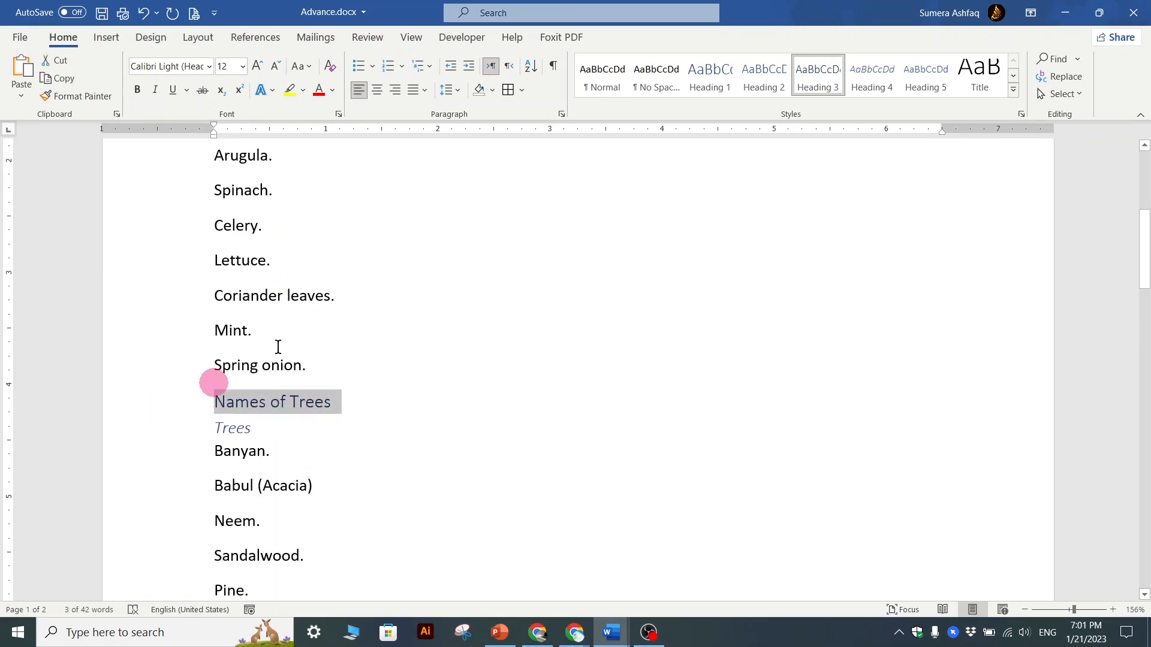
pyautogui.click(714, 81)
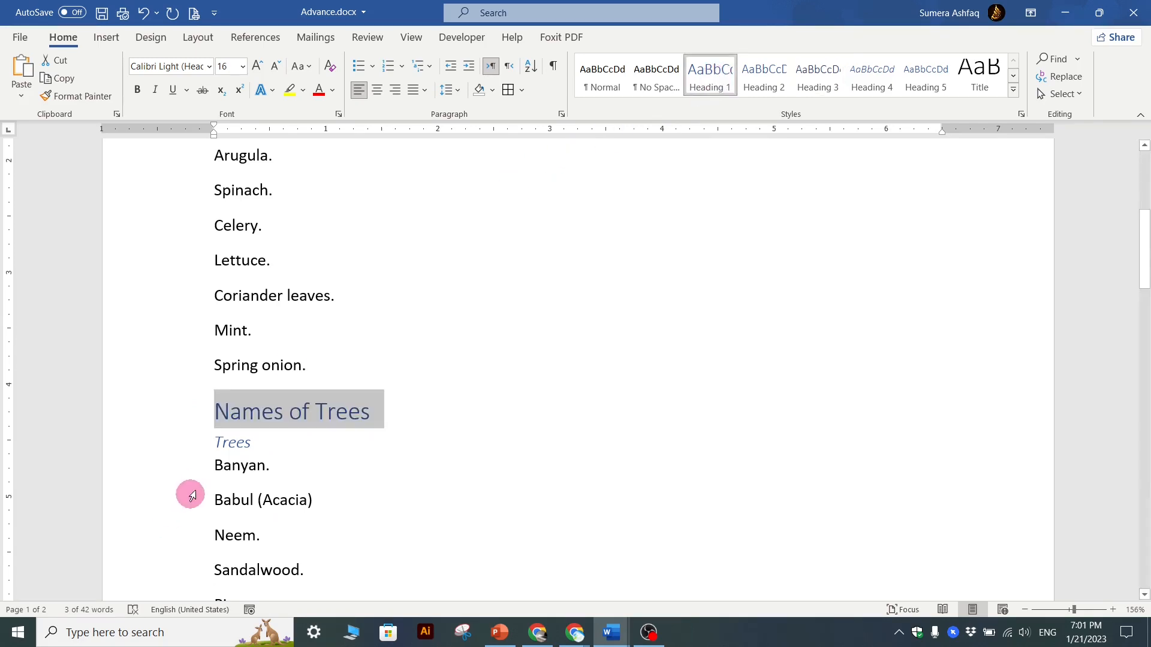
pyautogui.click(235, 442)
pyautogui.doubleClick(236, 442)
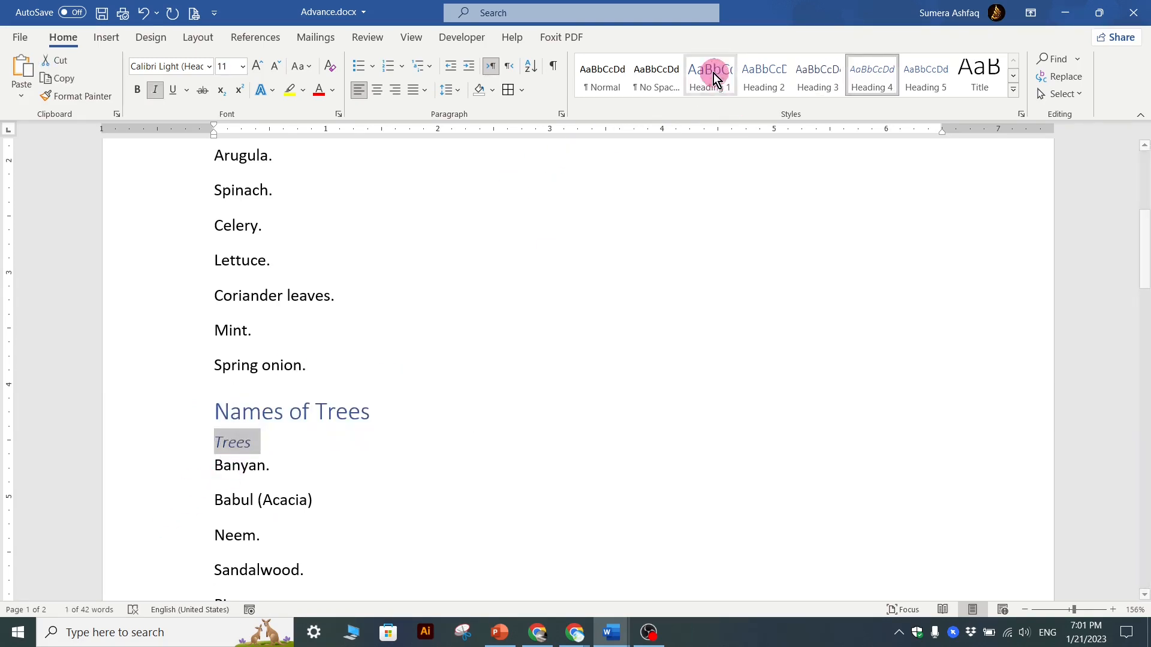
pyautogui.click(761, 80)
pyautogui.click(475, 404)
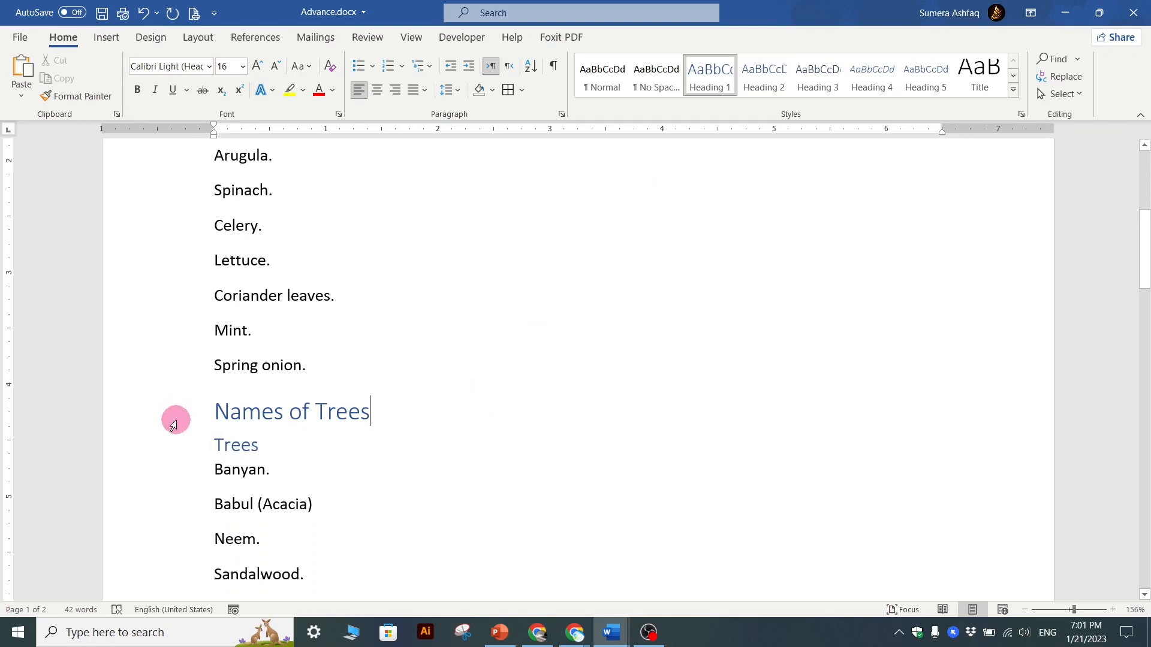
# Collapse the "Names of Fruits", "Names of Vegetables" and "Names of Trees" sections so only the main headings show
pyautogui.scroll(6, 231, 361)
pyautogui.click(204, 360)
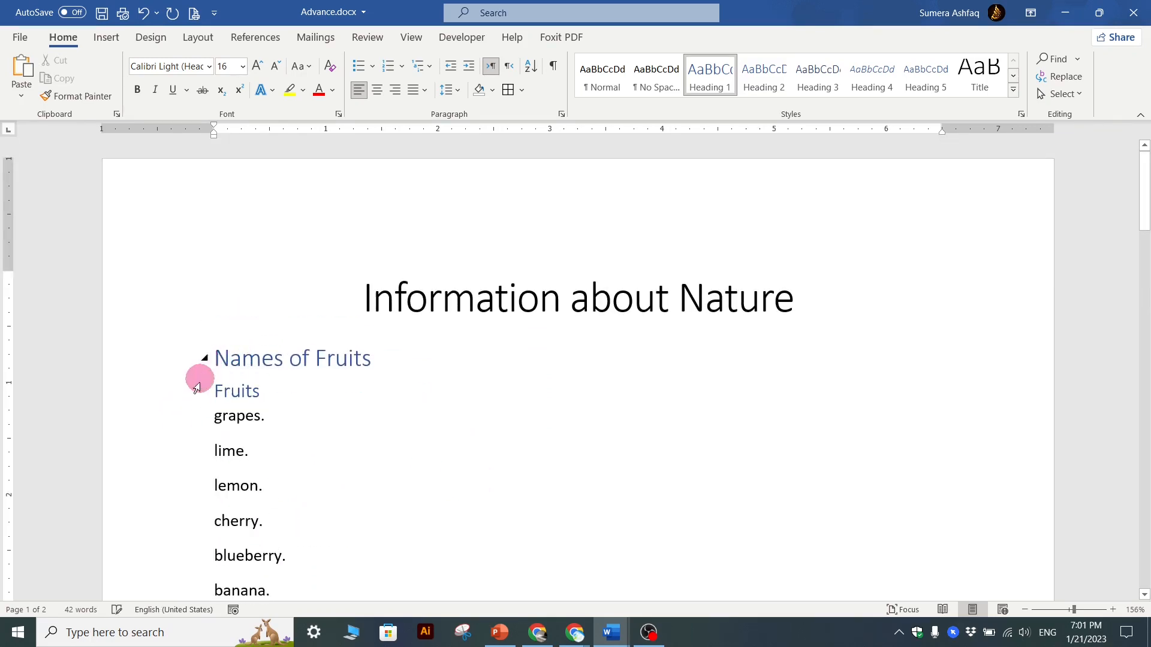
pyautogui.scroll(-2, 205, 419)
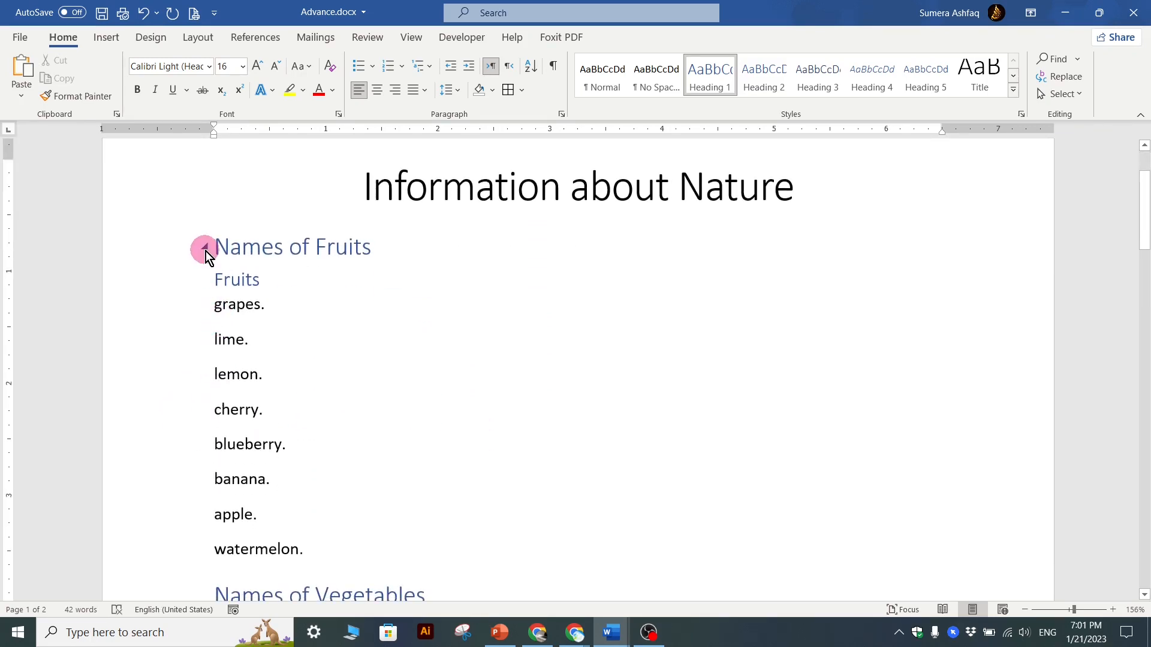
pyautogui.click(205, 248)
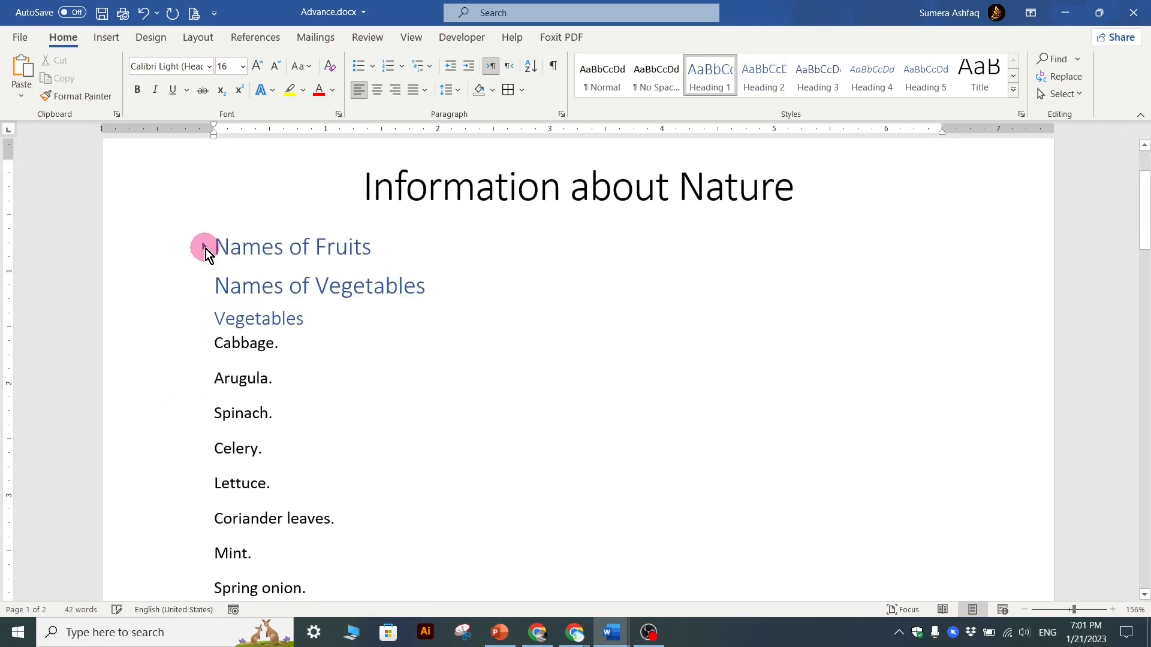
pyautogui.click(204, 286)
pyautogui.click(205, 325)
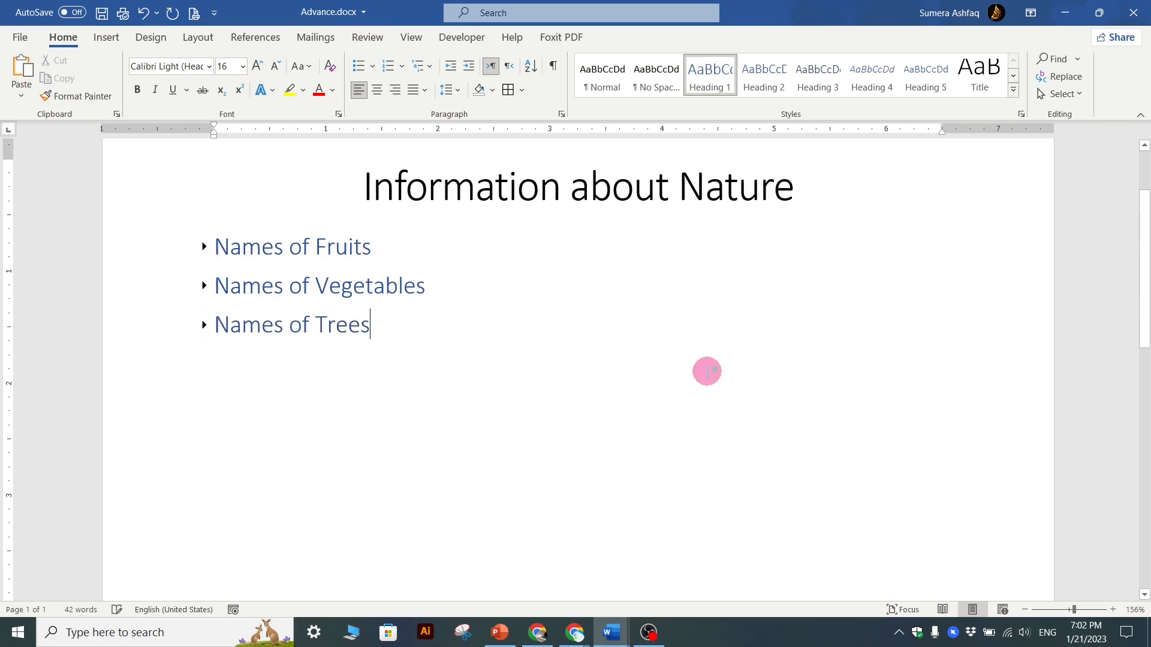
pyautogui.scroll(1, 619, 347)
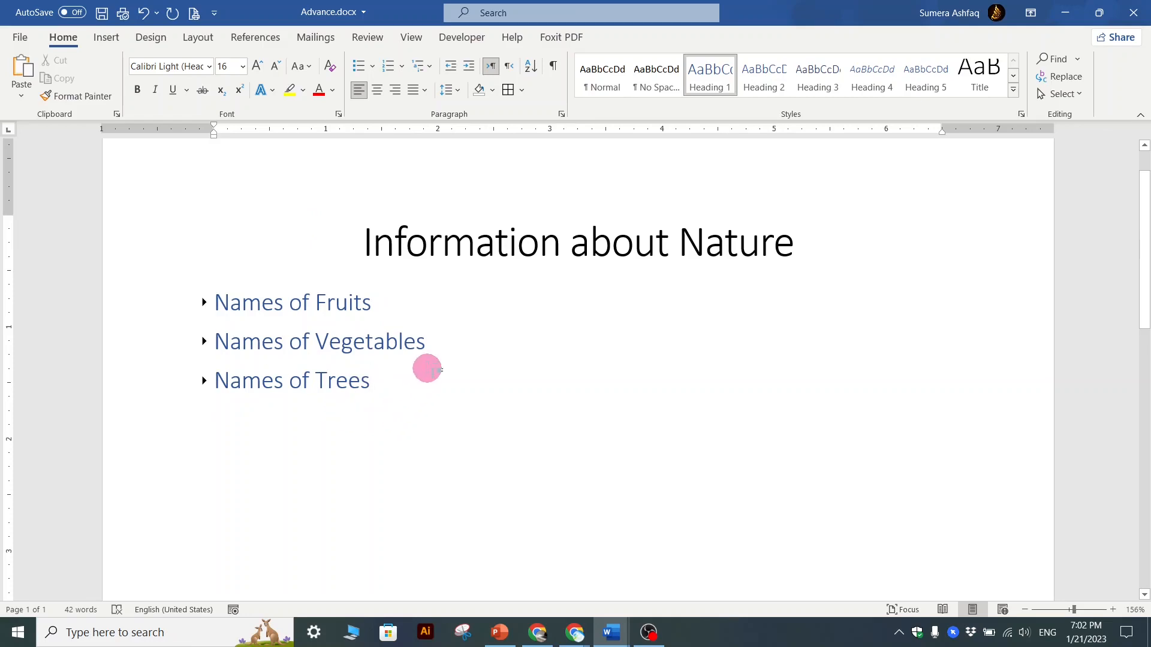
pyautogui.moveTo(351, 231); pyautogui.dragTo(395, 426)
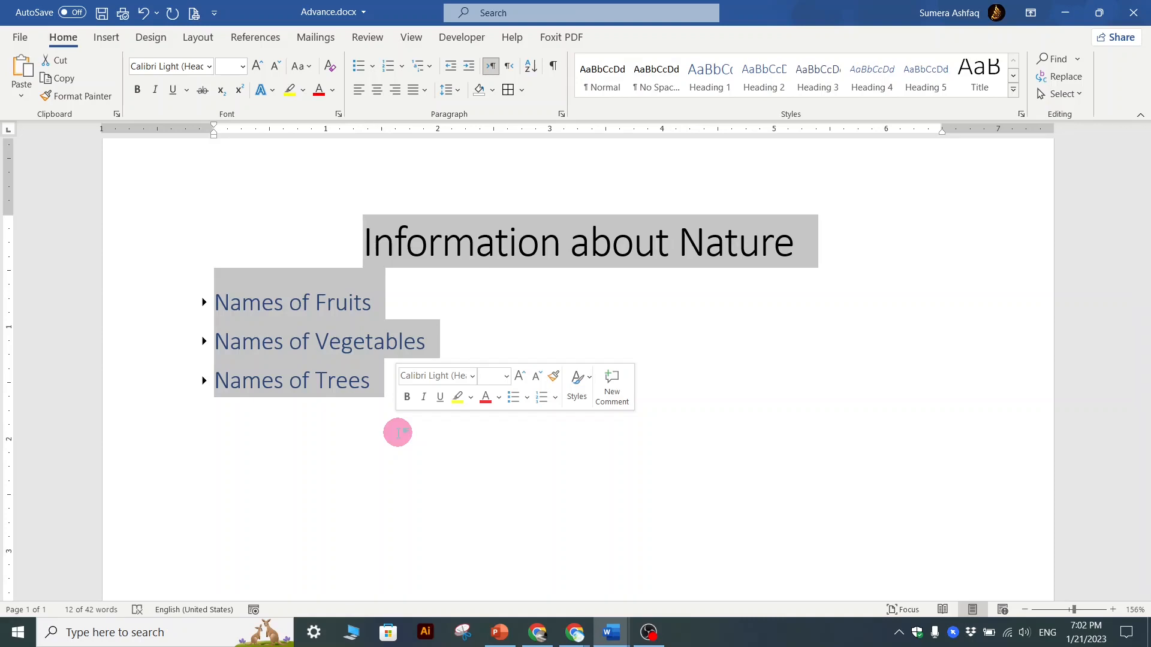
pyautogui.click(457, 464)
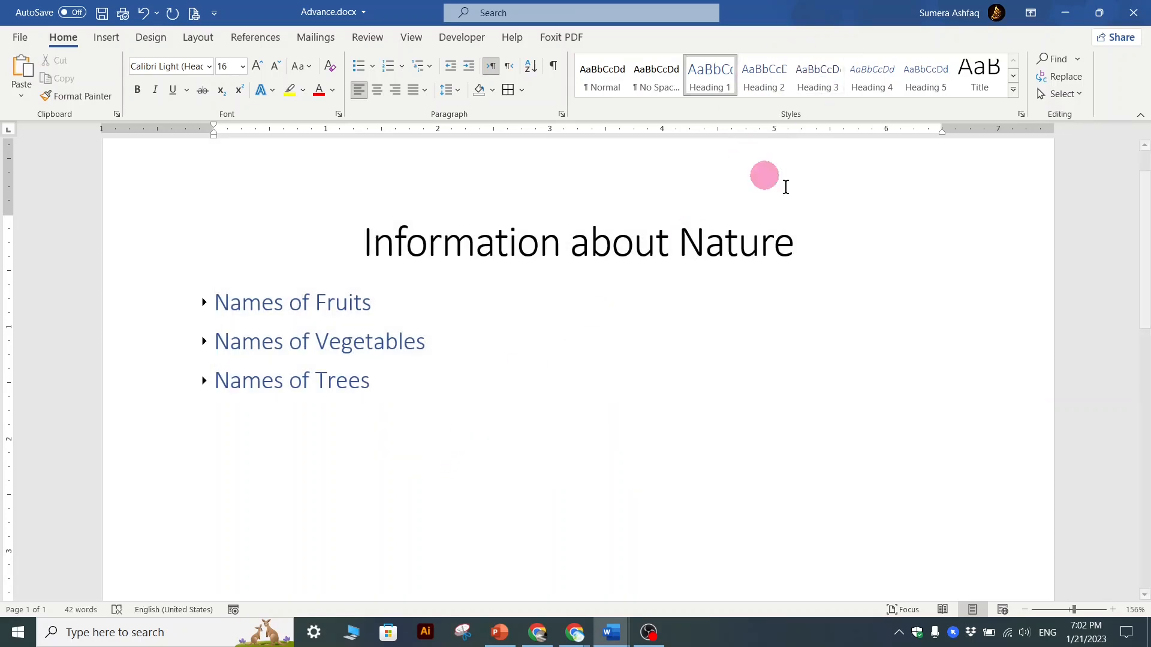
# Look through the available styles in the full Styles list and in the expanded style gallery, leaving the document unmodified
pyautogui.click(1023, 114)
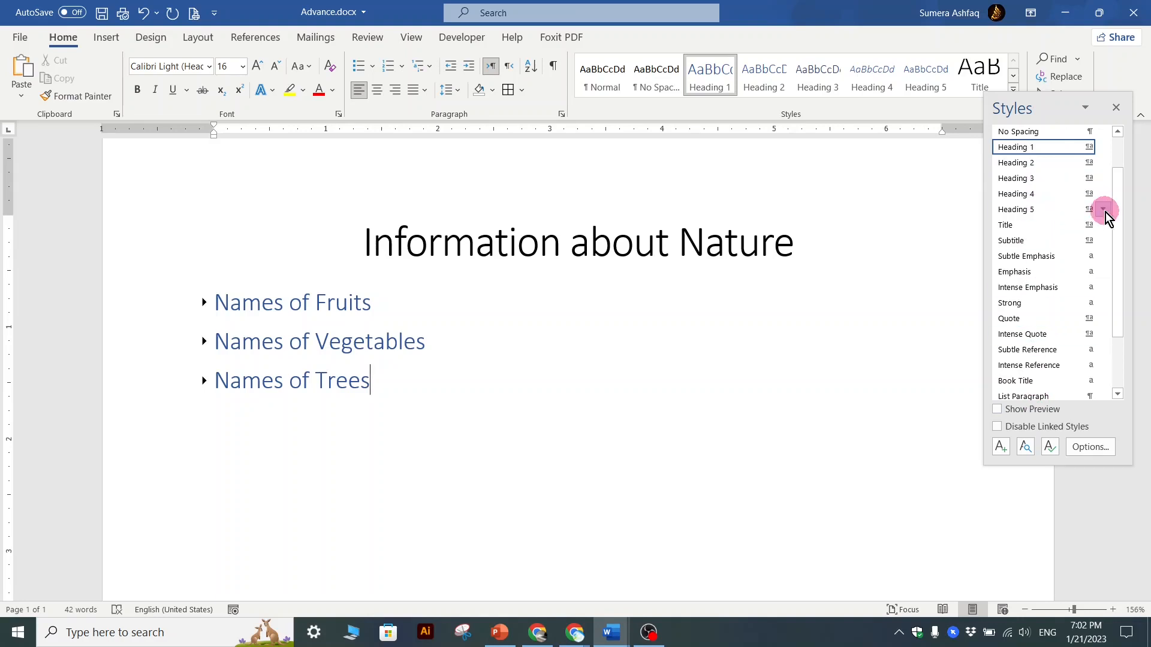
pyautogui.moveTo(1119, 180); pyautogui.dragTo(1139, 155)
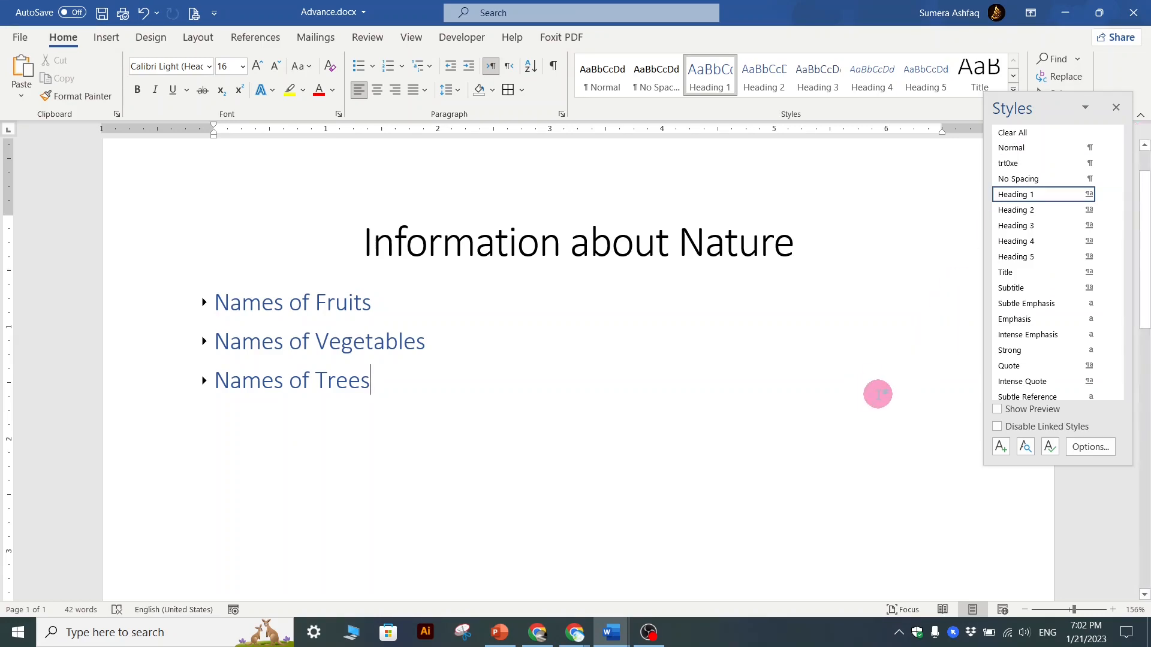
pyautogui.click(1116, 108)
pyautogui.click(1012, 76)
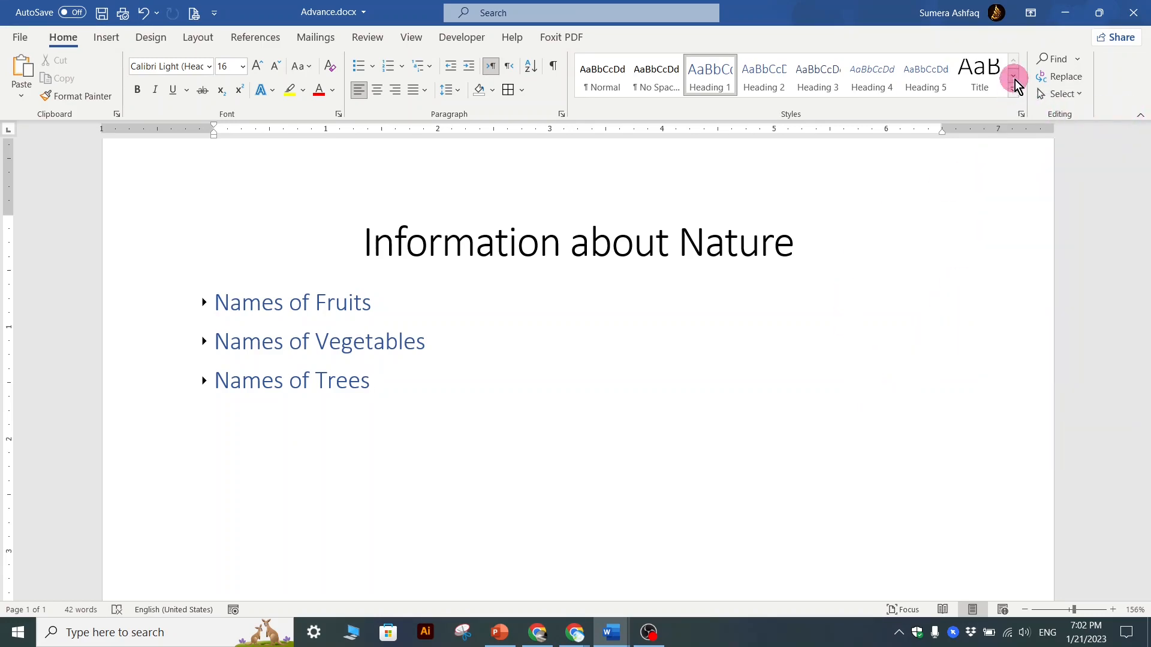
pyautogui.click(1014, 92)
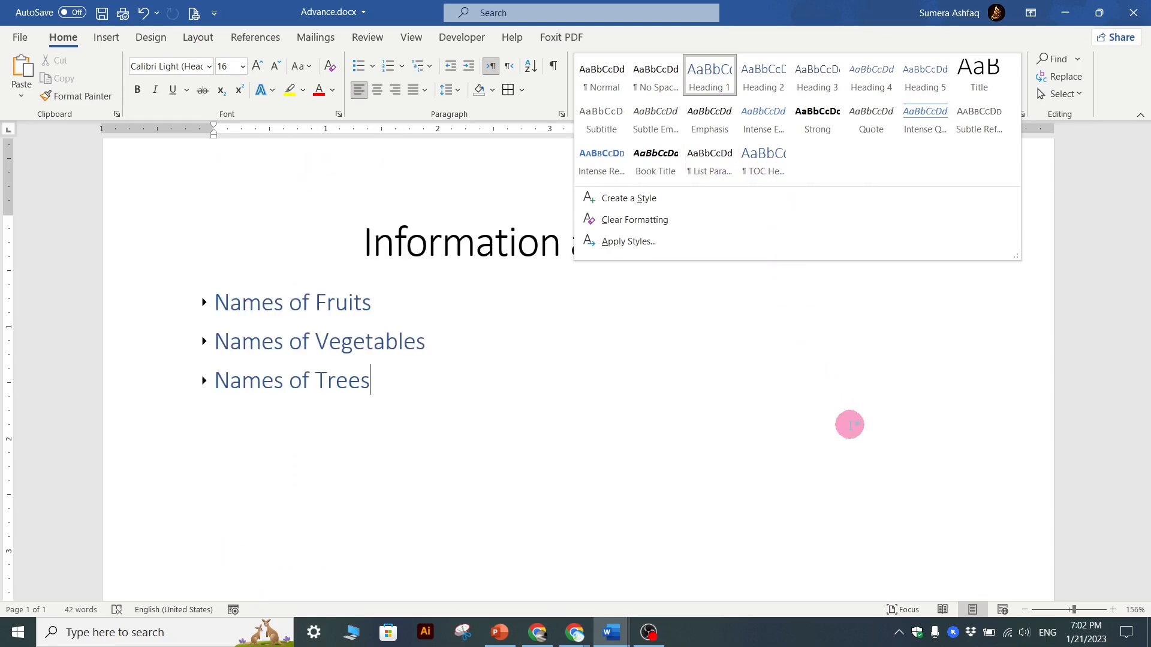
pyautogui.click(850, 424)
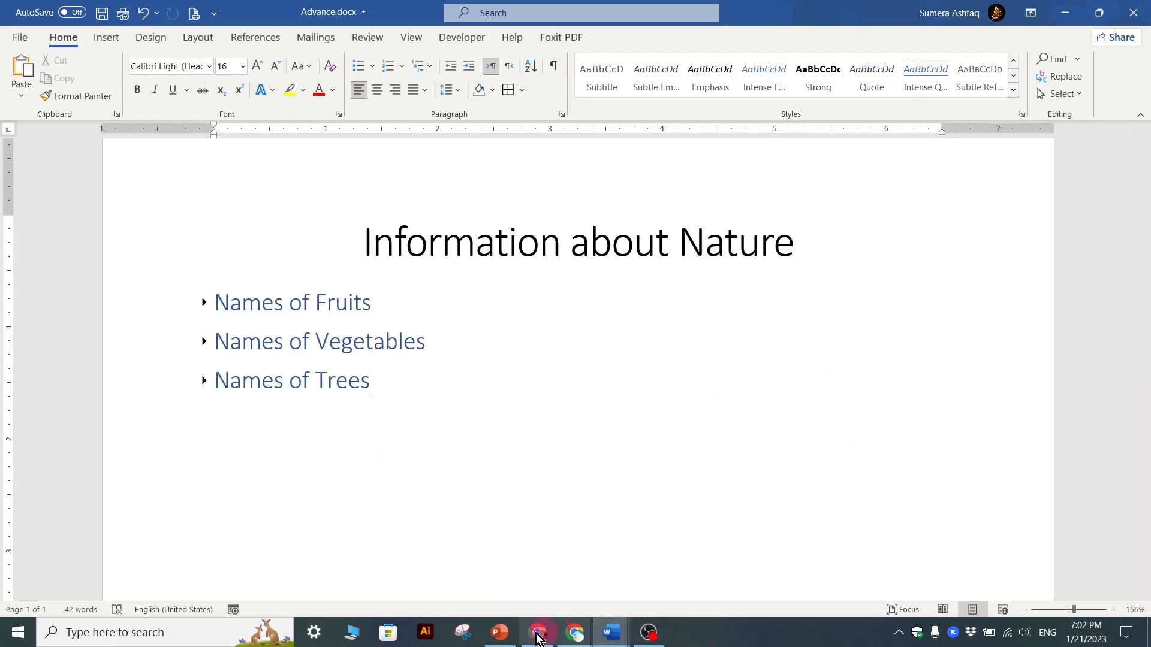
# Switch to the PowerPoint outline, review the topics "Apply & Change the style" and "Modify heading style", and return to Word
pyautogui.click(500, 632)
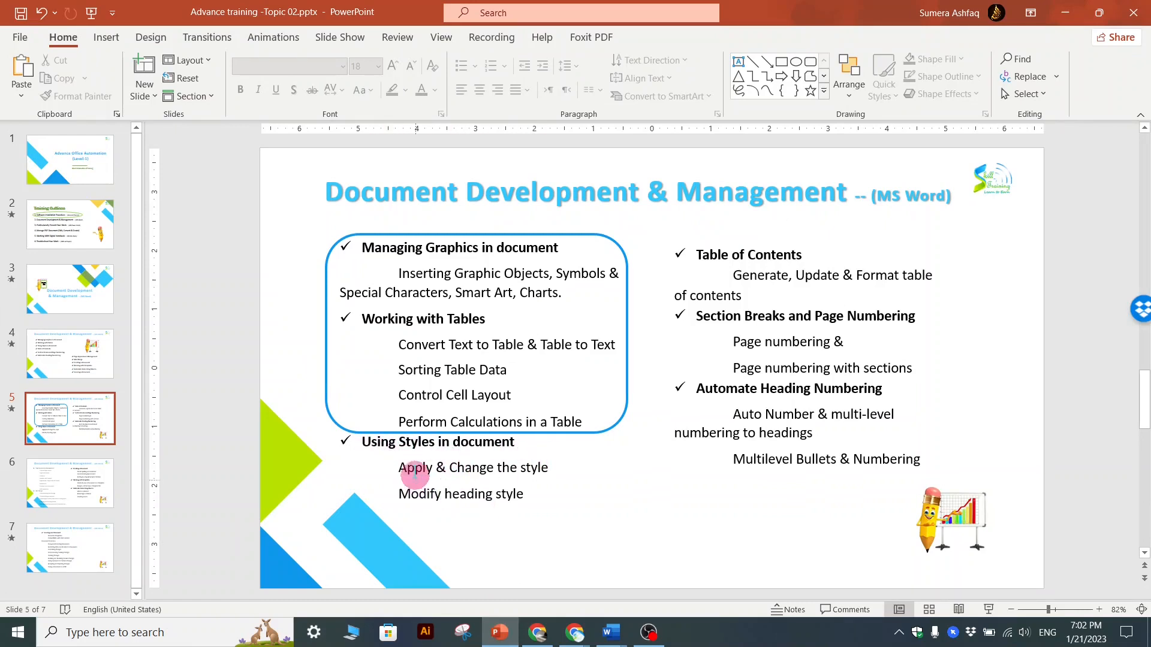
pyautogui.moveTo(399, 467); pyautogui.dragTo(546, 468)
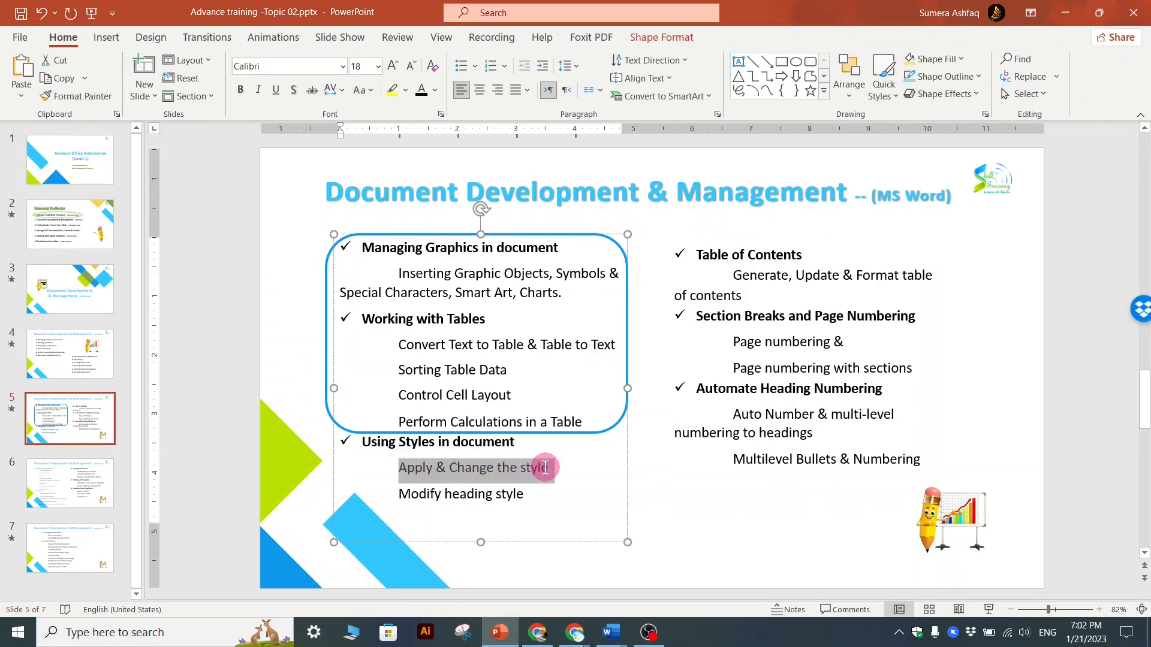
pyautogui.moveTo(399, 495); pyautogui.dragTo(527, 488)
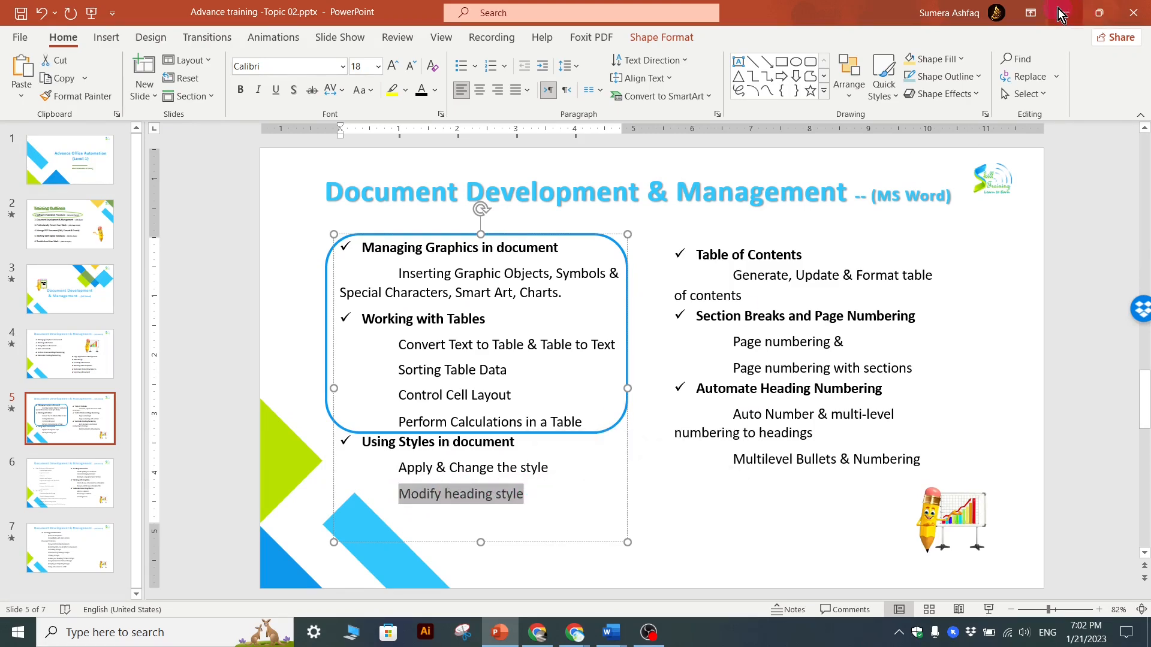
pyautogui.click(1065, 12)
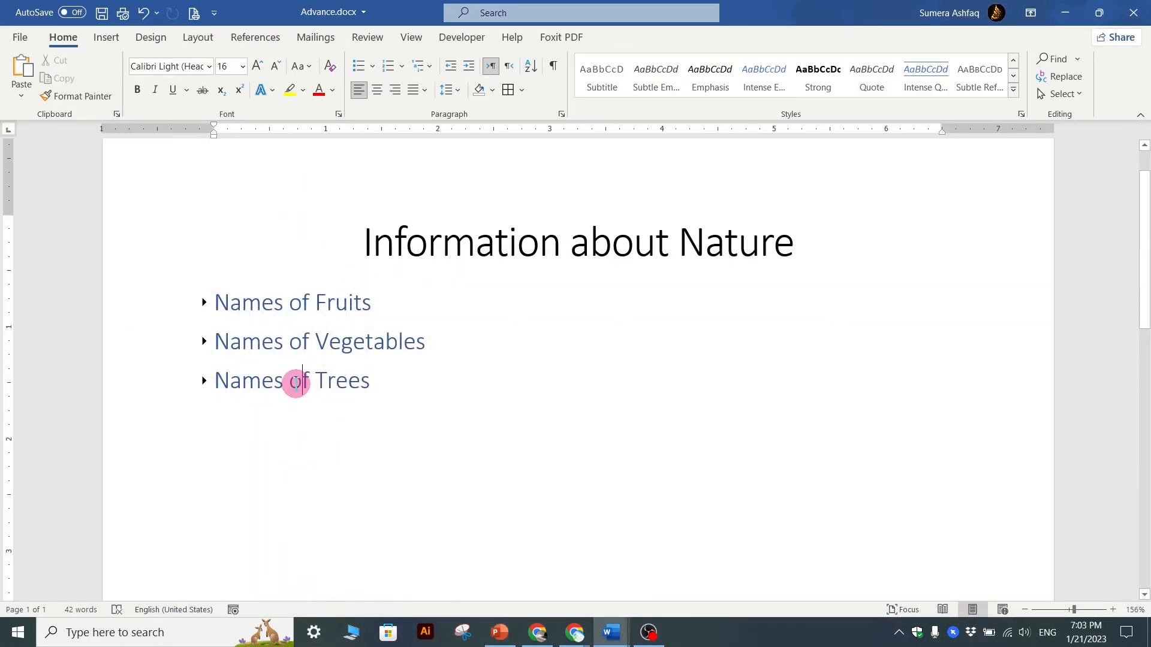
# Expand the "Names of Trees" section, look over the full style gallery without applying anything, and collapse the section again
pyautogui.click(204, 381)
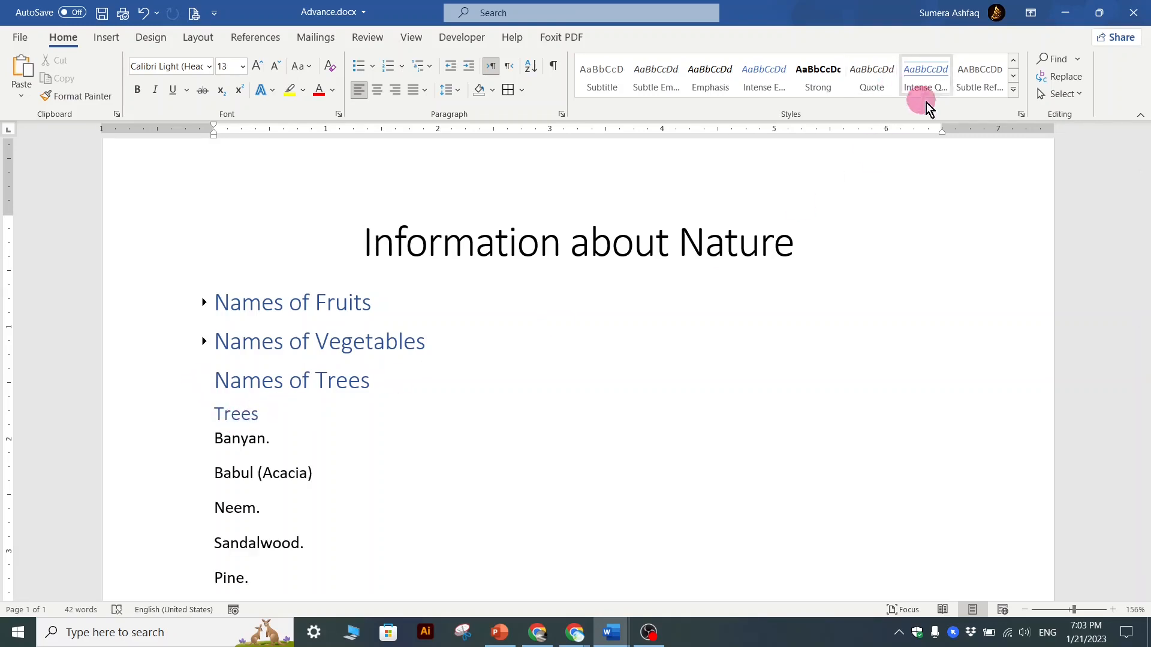
pyautogui.click(1014, 91)
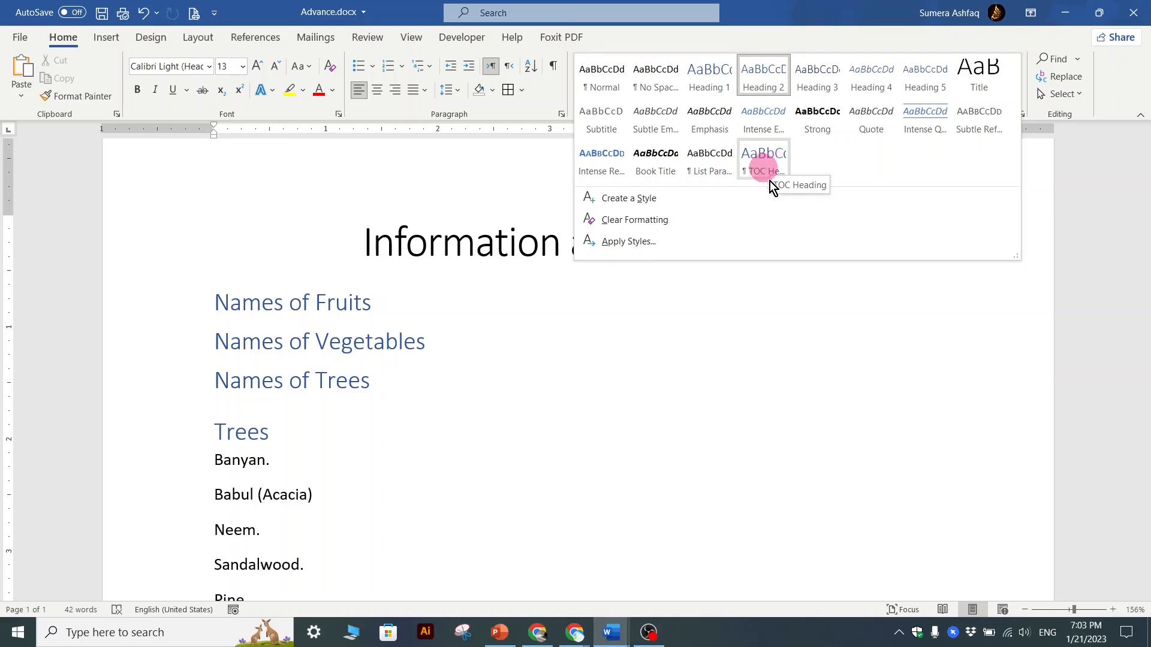
pyautogui.click(559, 476)
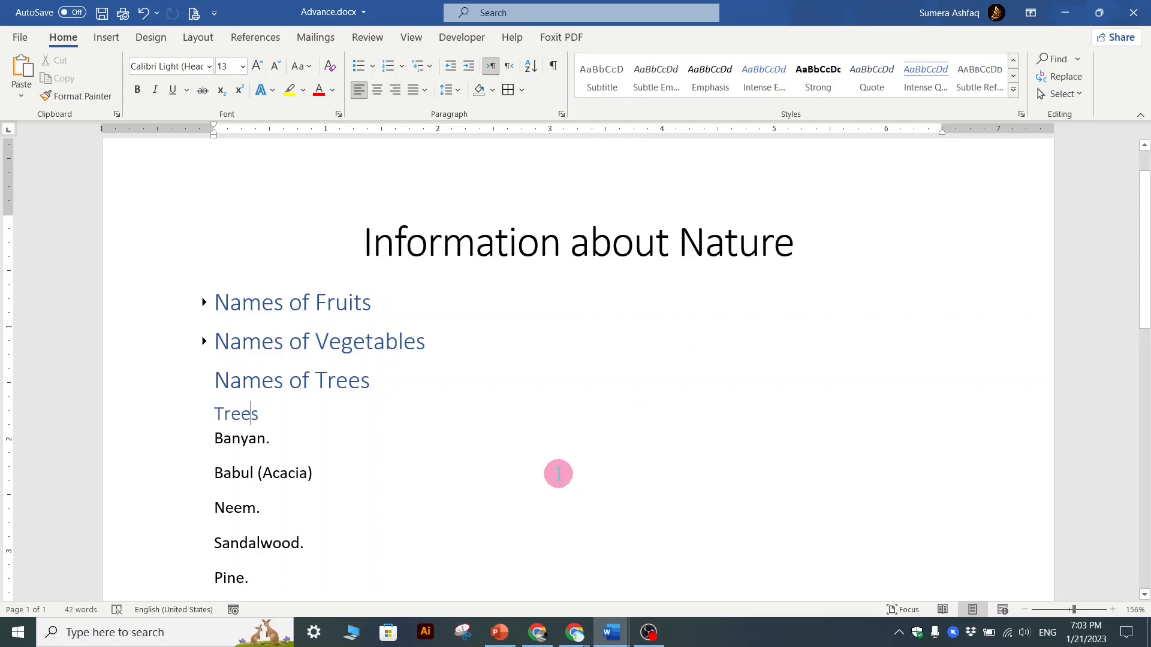
pyautogui.click(205, 380)
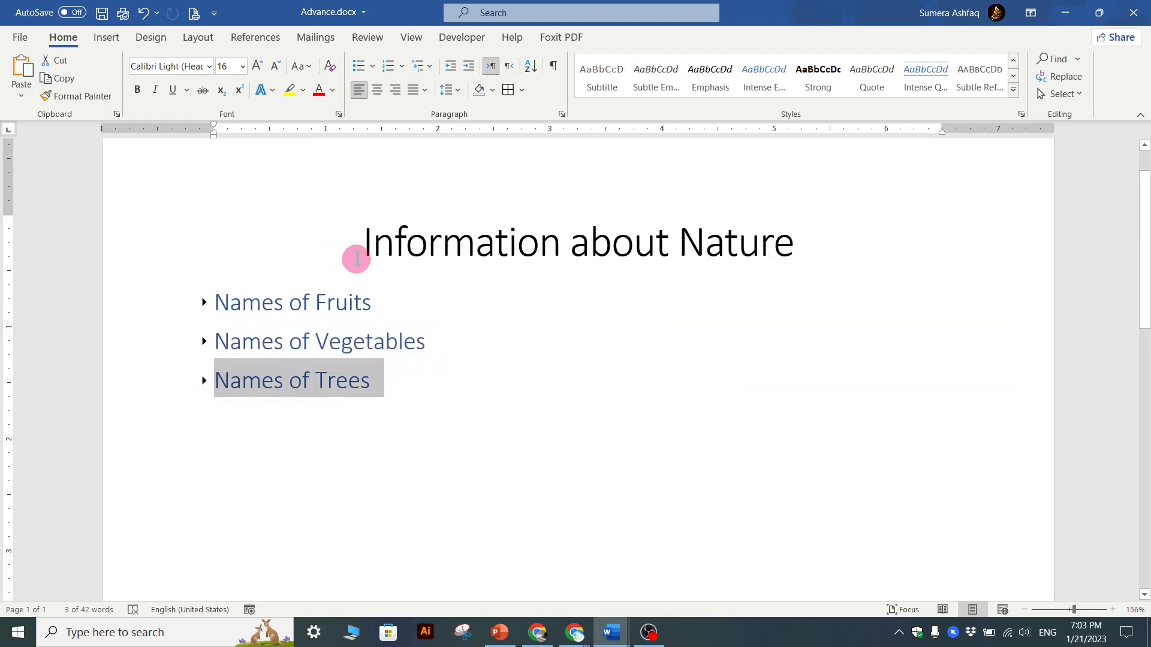
# Insert a blank page before the "Information about Nature" title
pyautogui.click(364, 242)
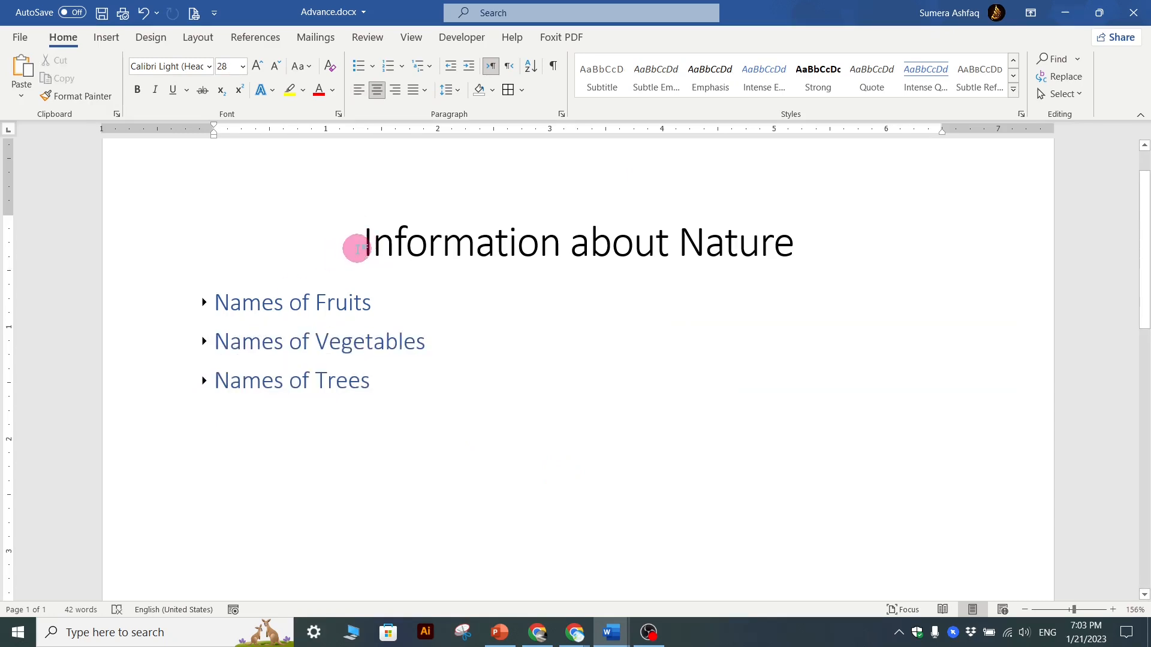
pyautogui.keyDown('ctrl'); pyautogui.scroll(-5, 363, 287); pyautogui.keyUp('ctrl')
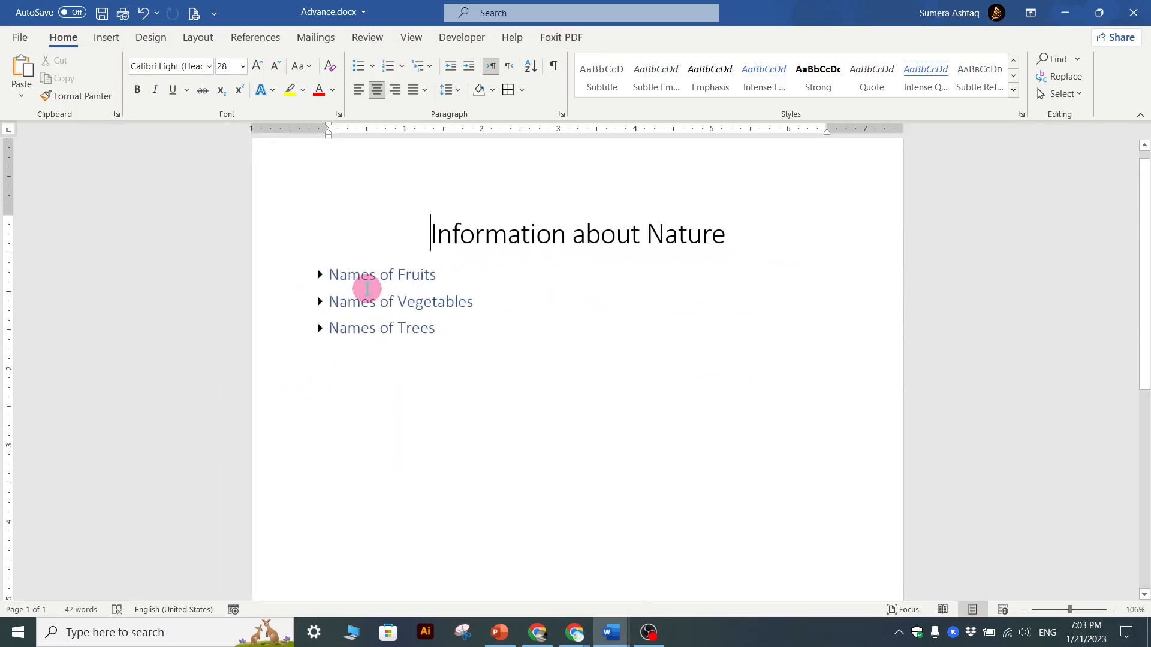
pyautogui.scroll(-2, 397, 185)
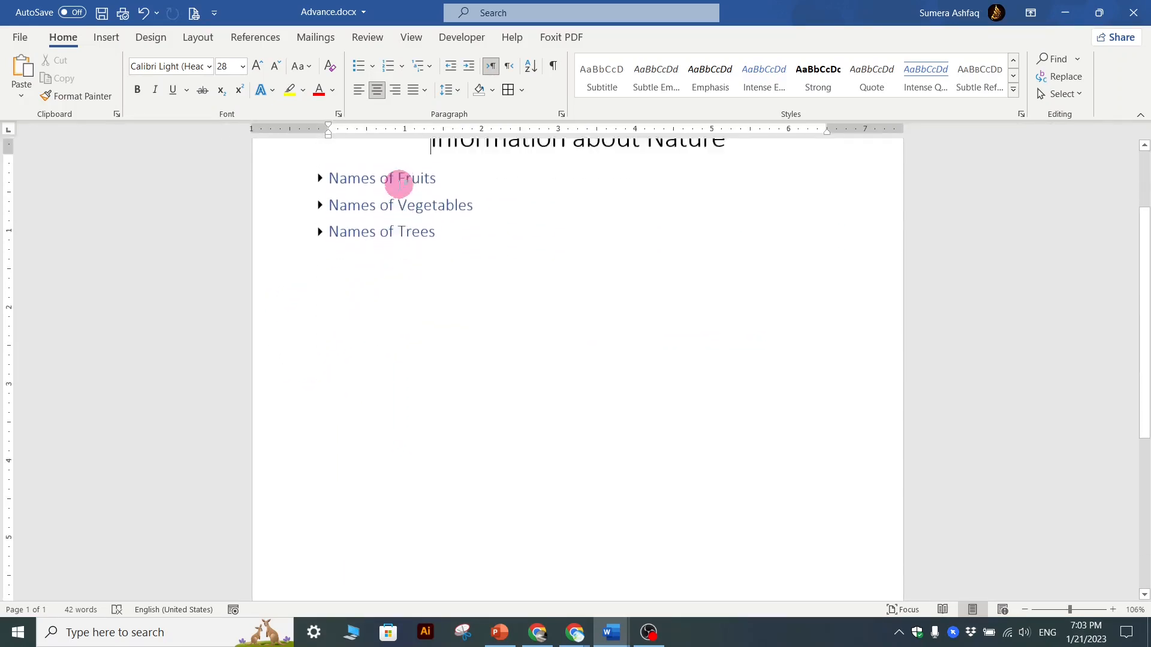
pyautogui.scroll(2, 399, 183)
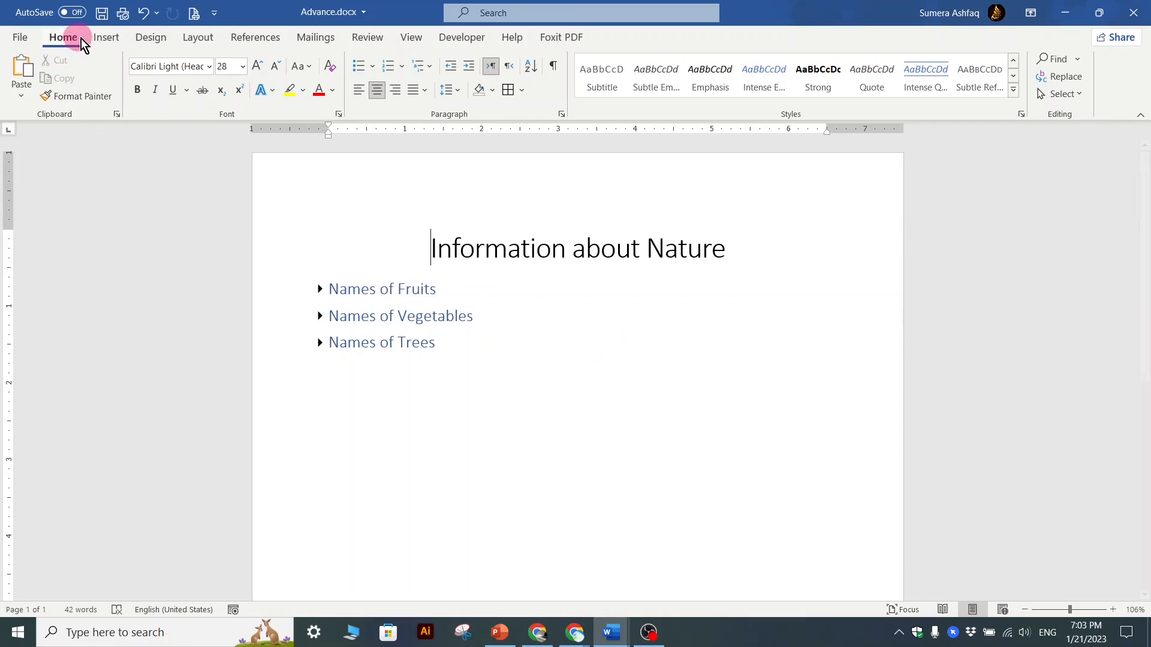
pyautogui.click(108, 39)
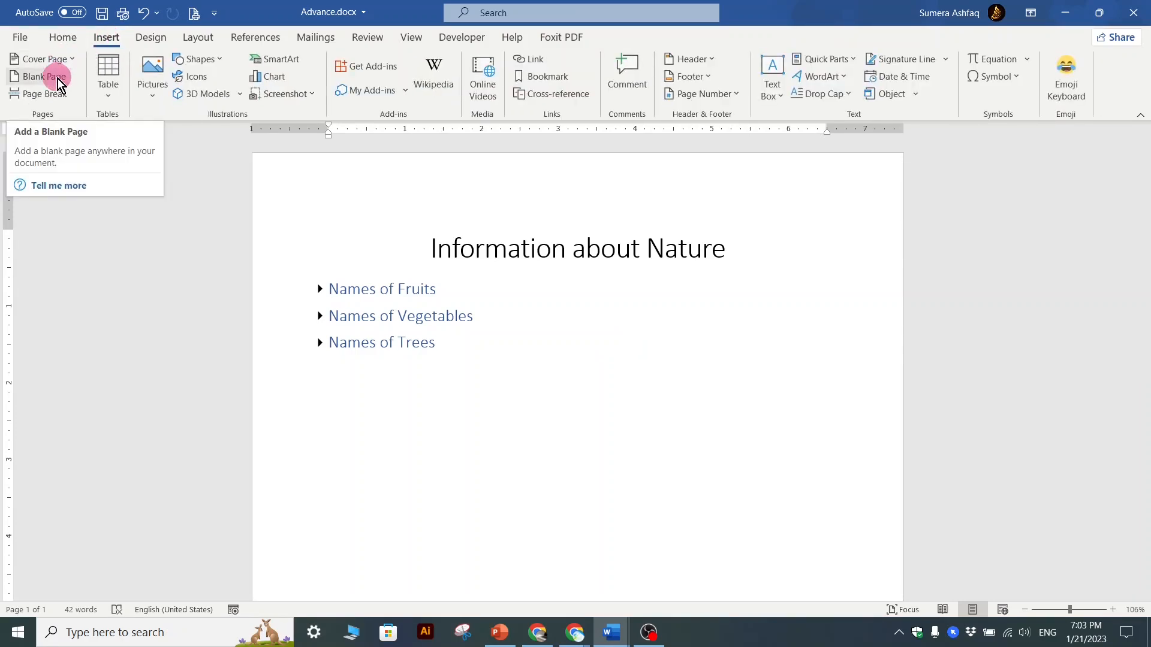
pyautogui.click(582, 414)
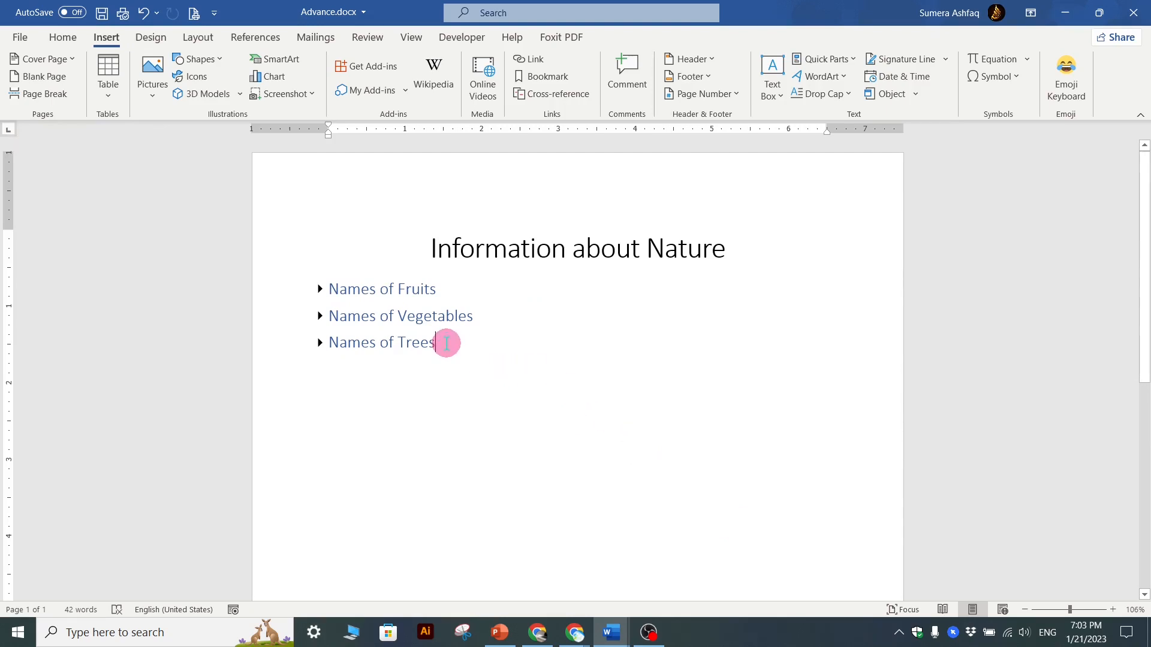
pyautogui.moveTo(436, 342); pyautogui.dragTo(396, 343)
pyautogui.click(497, 343)
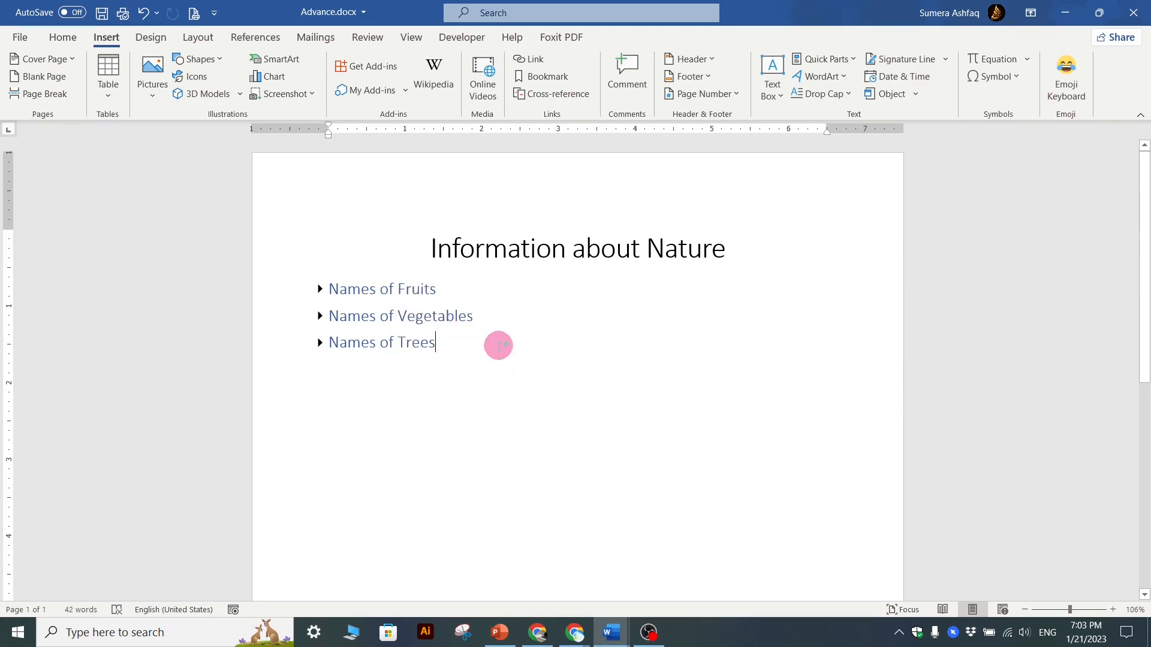
pyautogui.click(420, 247)
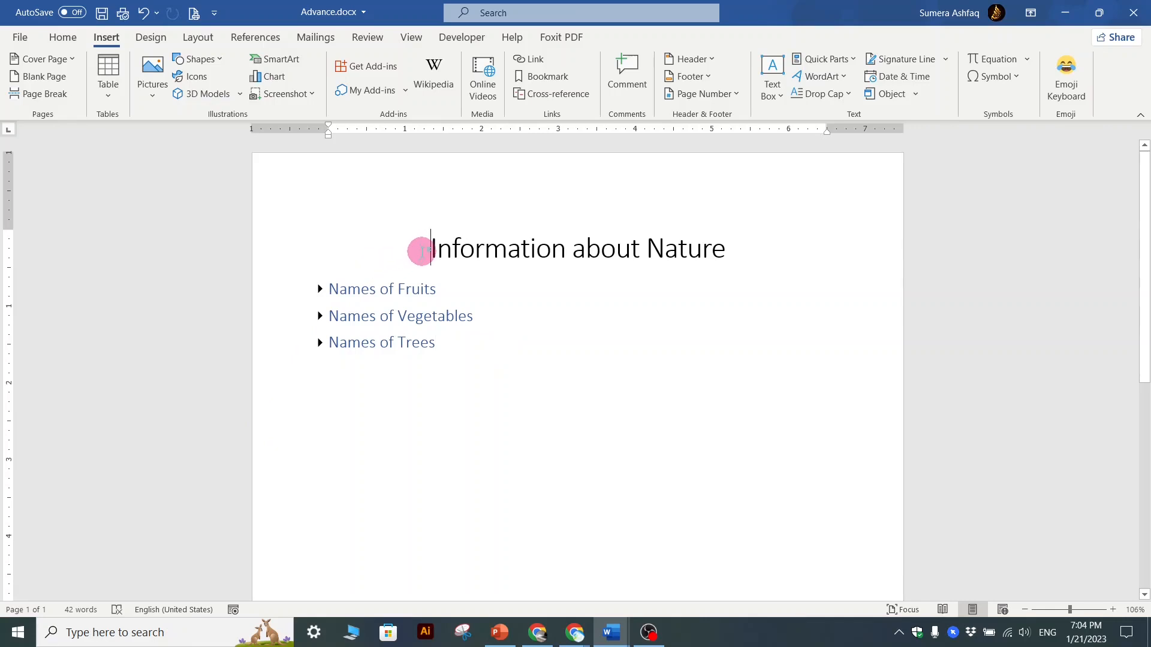
pyautogui.click(52, 81)
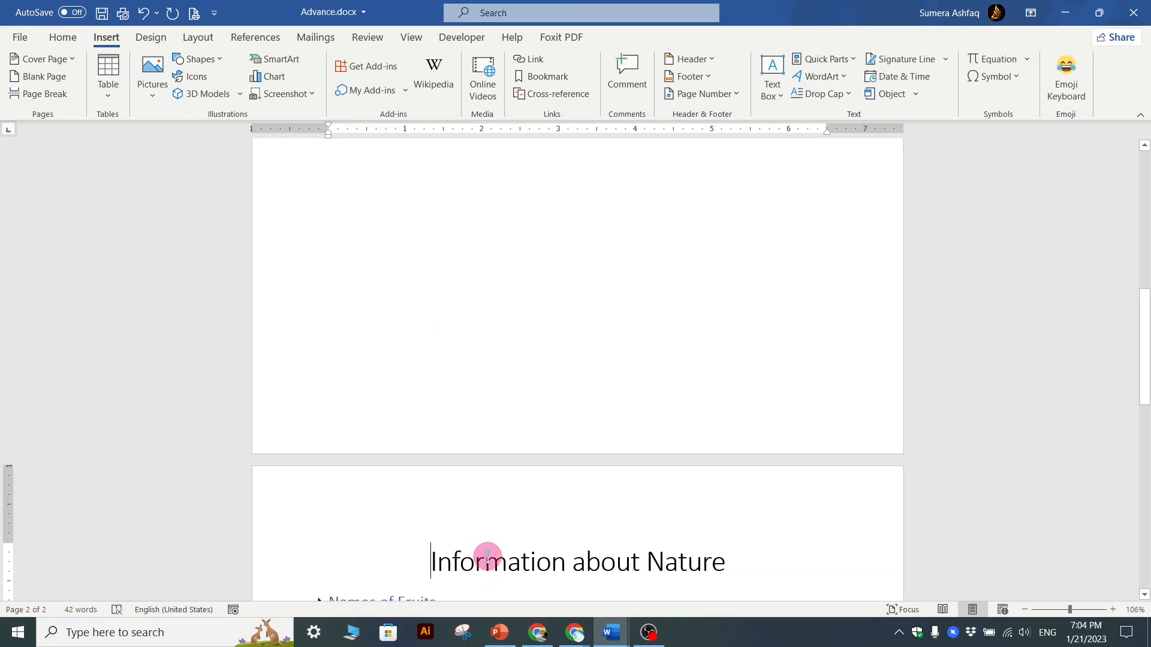
pyautogui.scroll(-2, 492, 564)
pyautogui.scroll(-3, 493, 562)
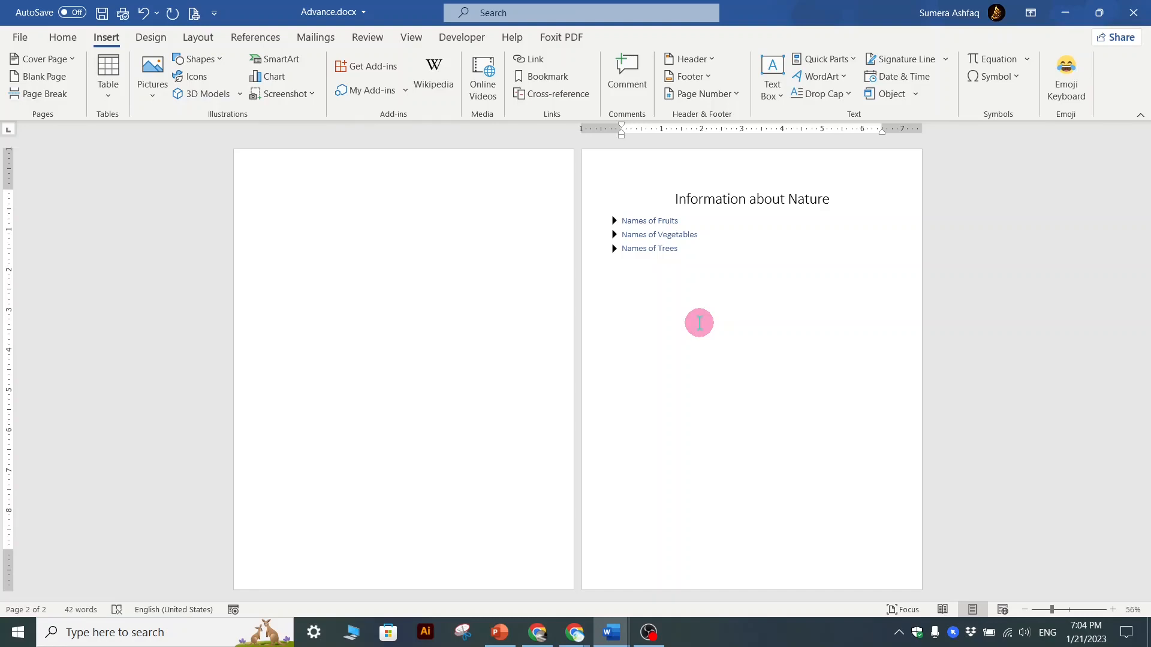
# Show the formatting marks, examine the page break on the blank first page, and hide the marks again
pyautogui.click(64, 39)
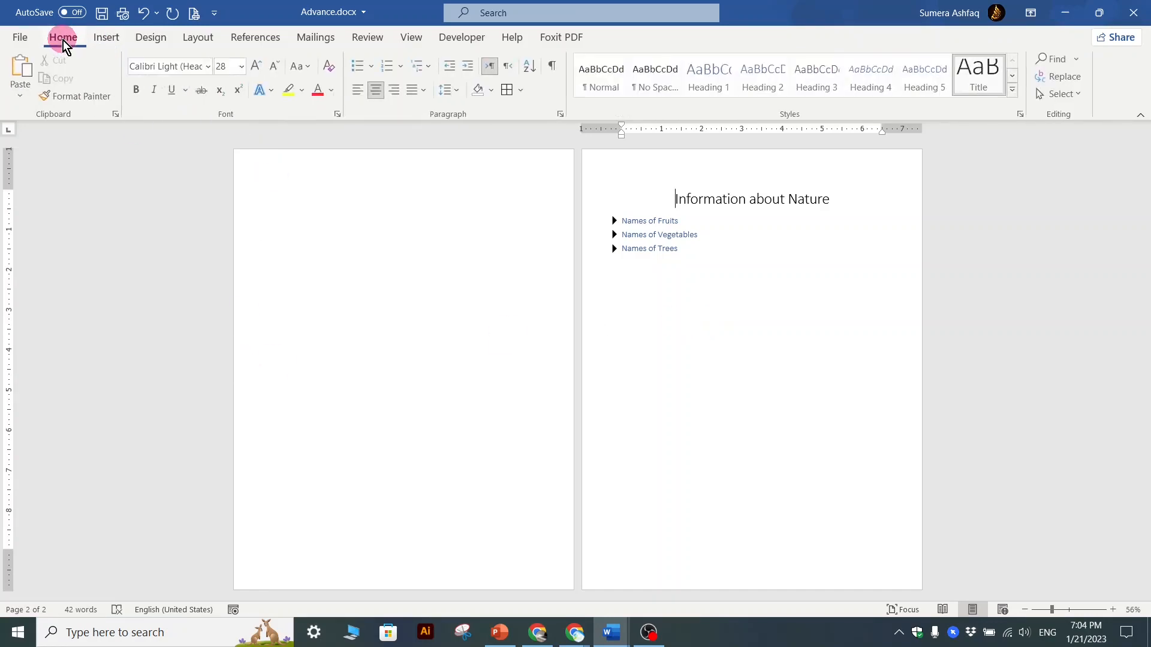
pyautogui.click(553, 66)
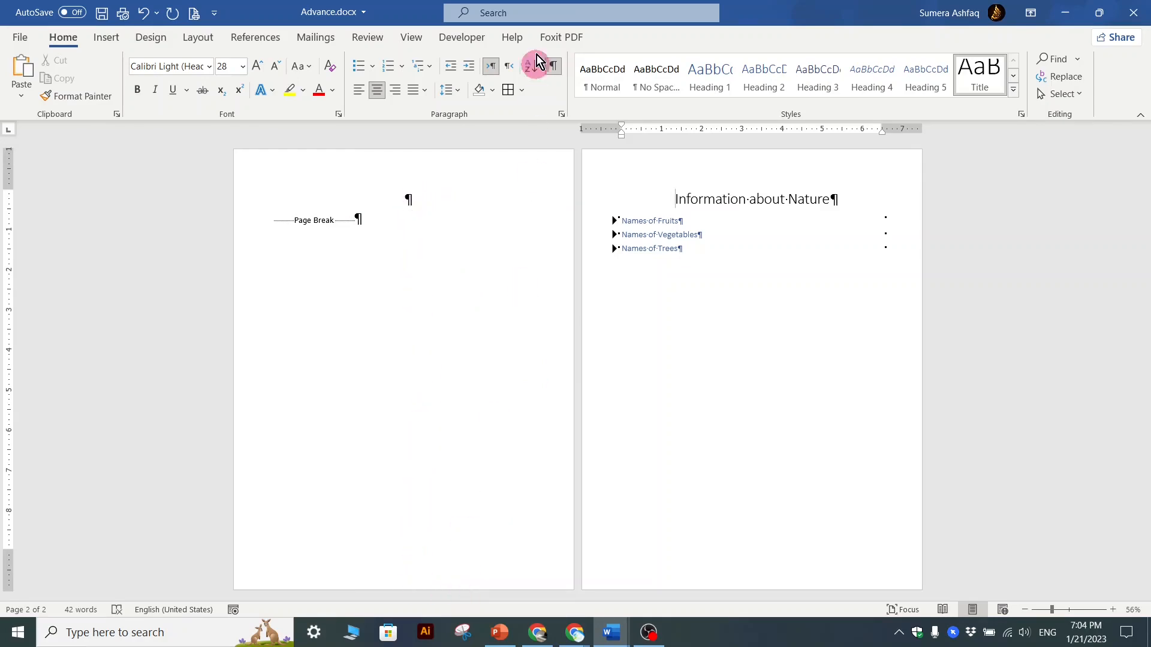
pyautogui.click(552, 69)
pyautogui.click(551, 68)
pyautogui.click(551, 68)
pyautogui.click(552, 68)
pyautogui.scroll(4, 324, 223)
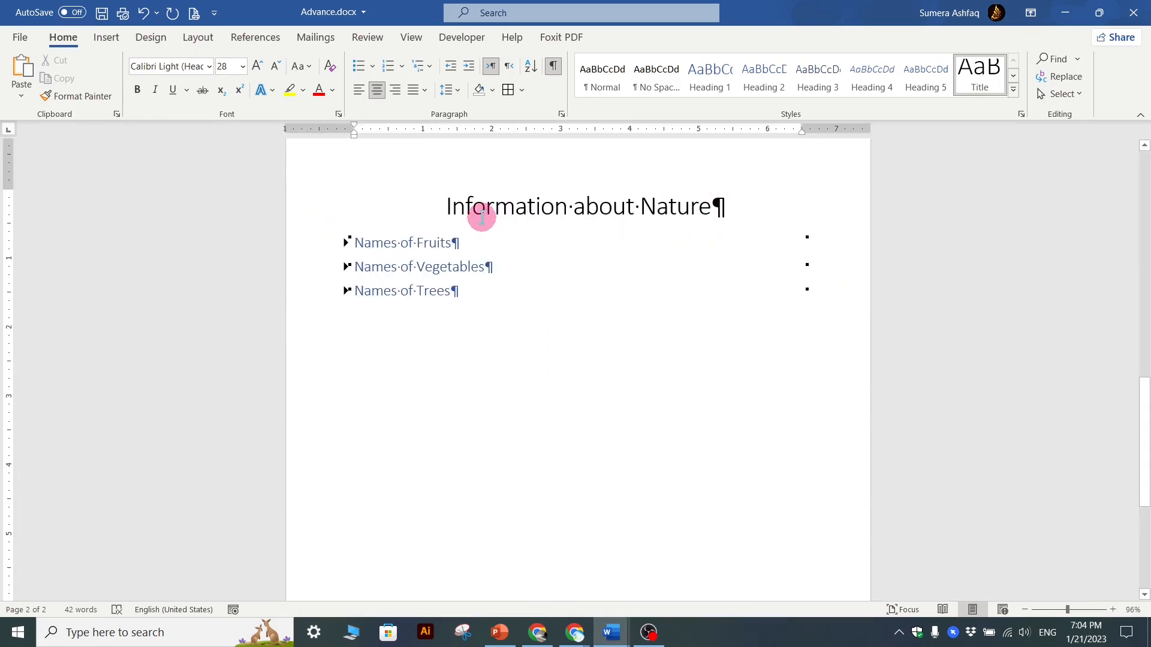
pyautogui.click(443, 207)
pyautogui.scroll(5, 441, 213)
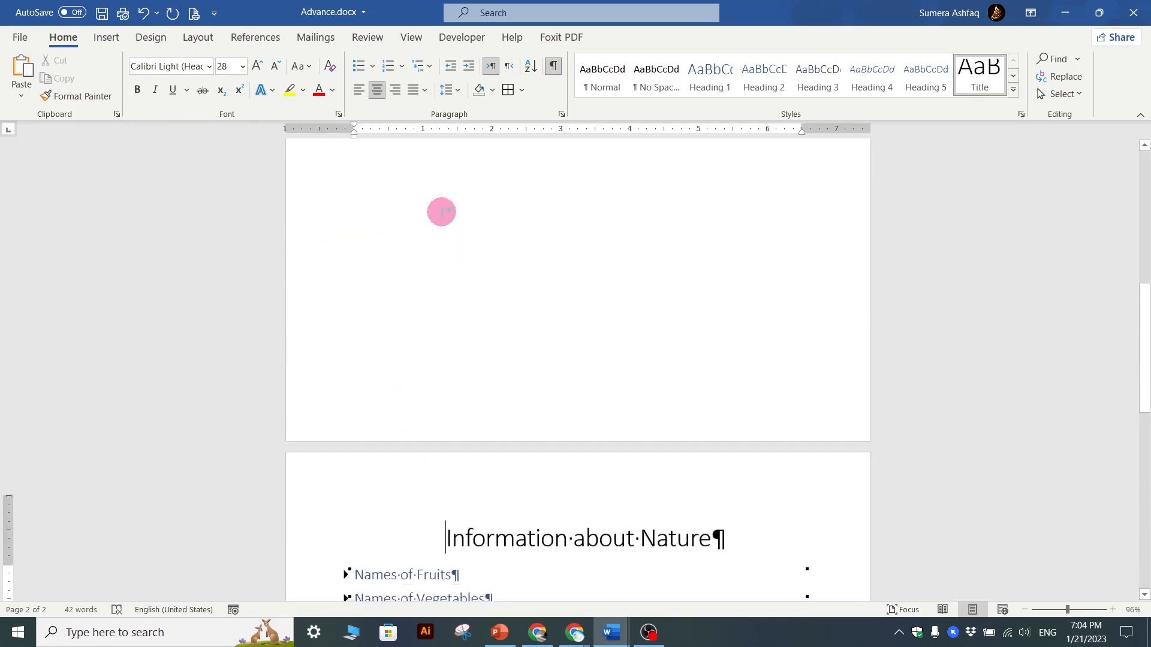
pyautogui.scroll(7, 441, 213)
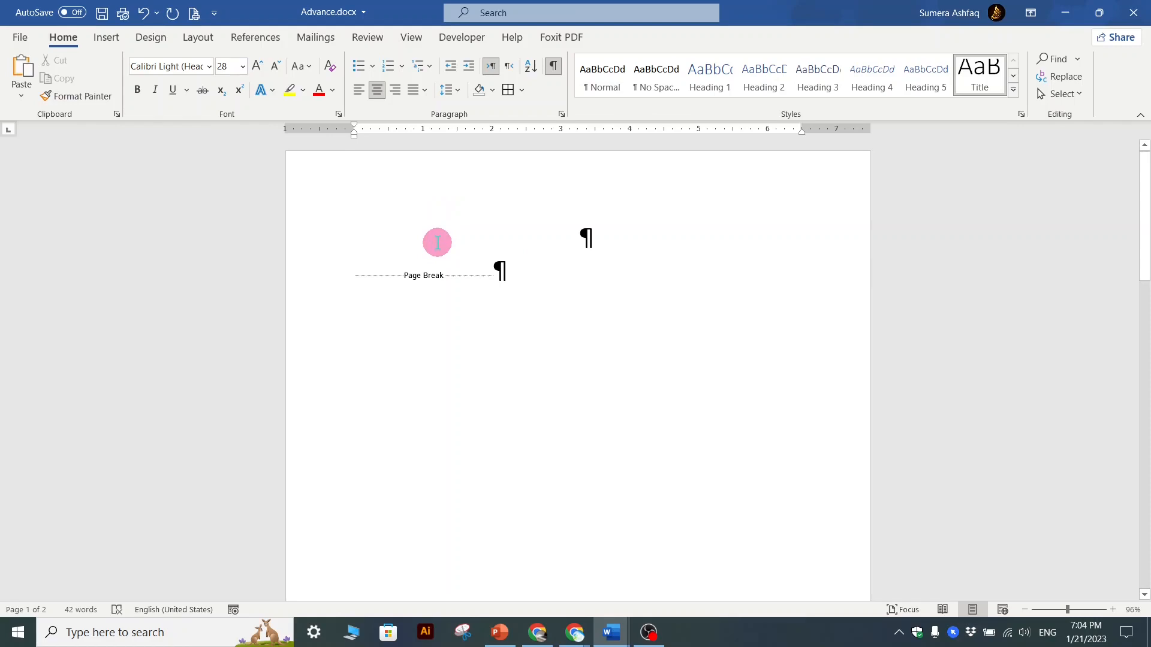
pyautogui.click(555, 66)
# Left-align the empty first line of the blank page and reduce its font size to 12
pyautogui.click(417, 244)
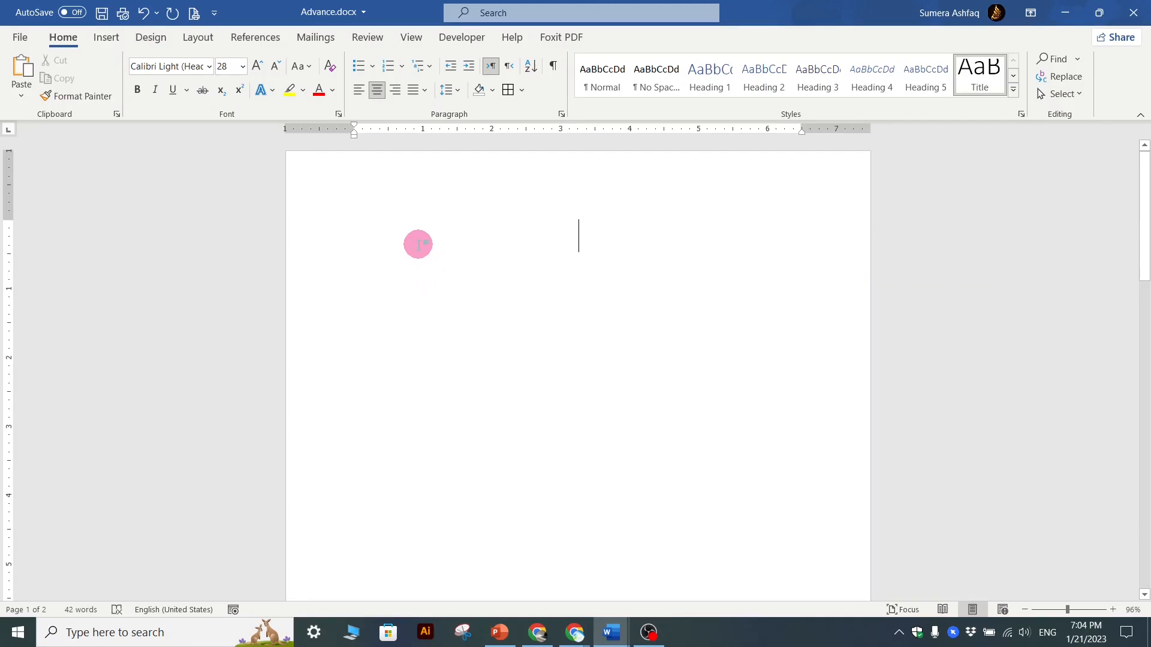
pyautogui.click(361, 93)
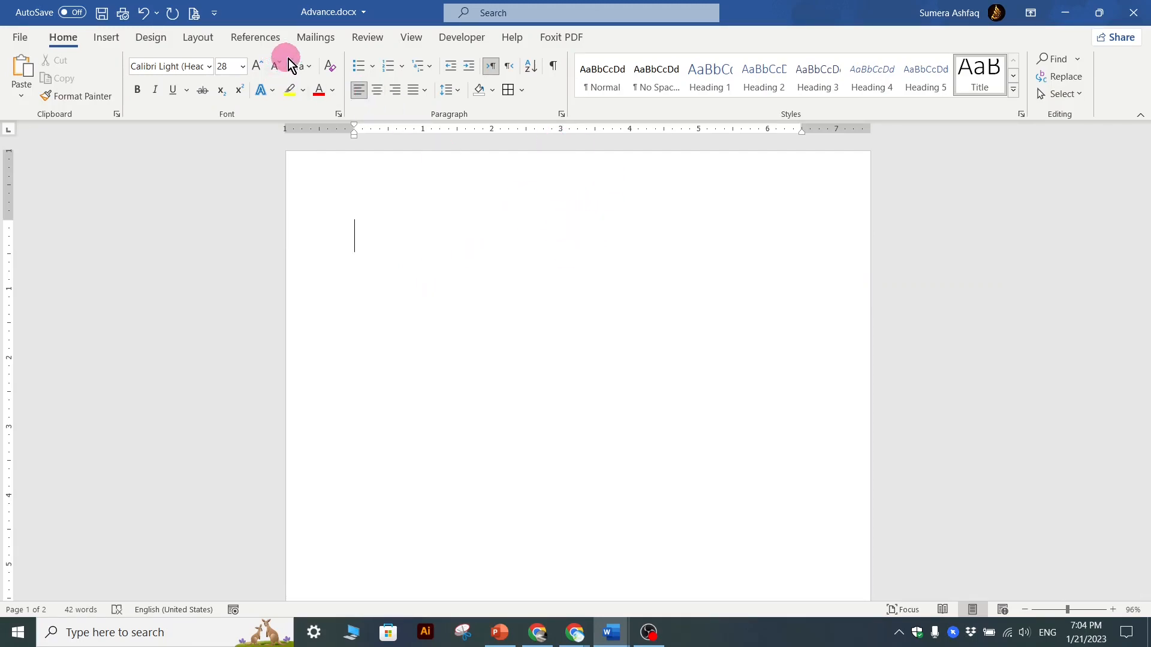
pyautogui.click(275, 67)
pyautogui.click(275, 67)
pyautogui.click(275, 66)
pyautogui.click(276, 66)
pyautogui.click(275, 67)
pyautogui.click(275, 67)
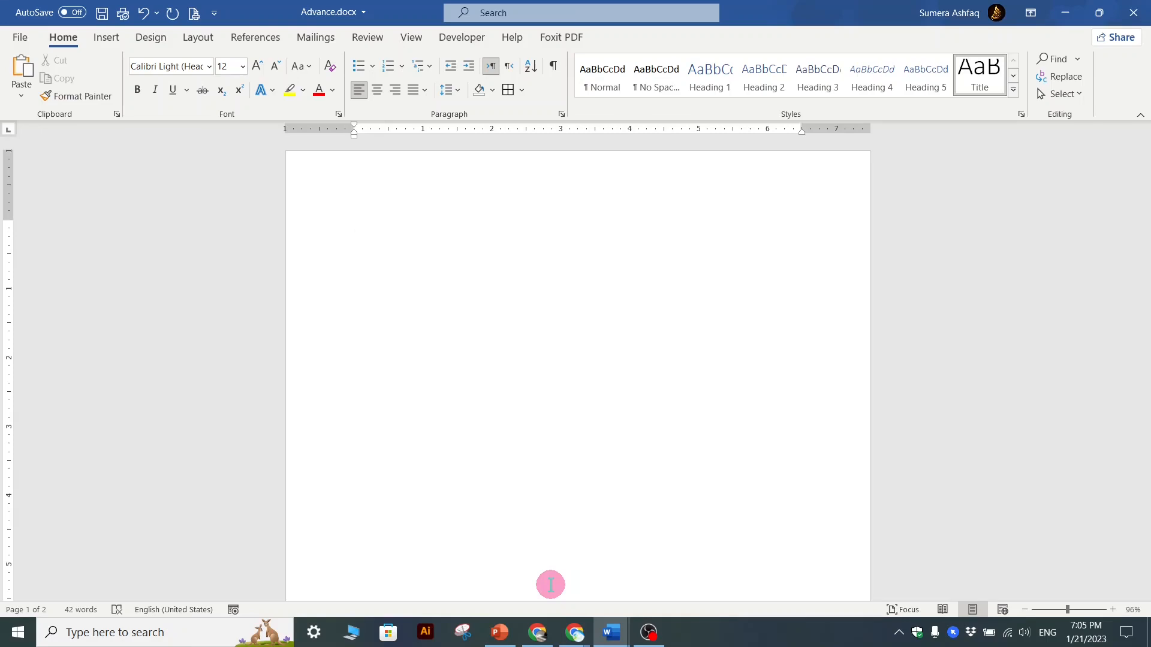
# Insert the built-in Automatic Table 1 table of contents at the start of the blank first page
pyautogui.click(106, 37)
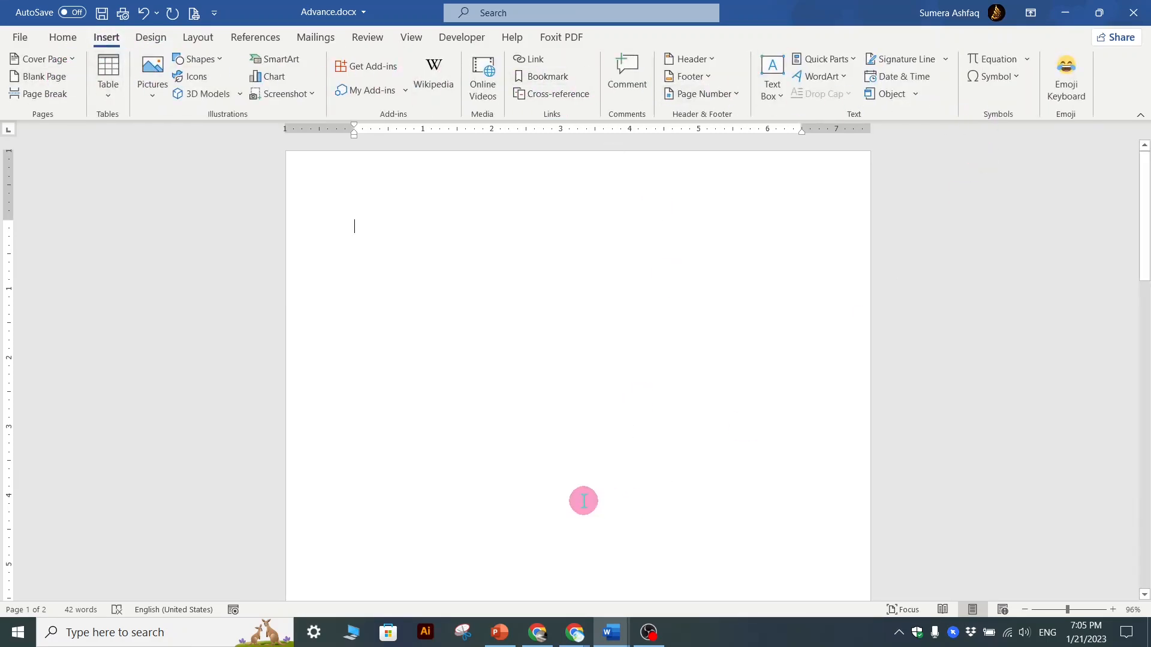
pyautogui.click(251, 37)
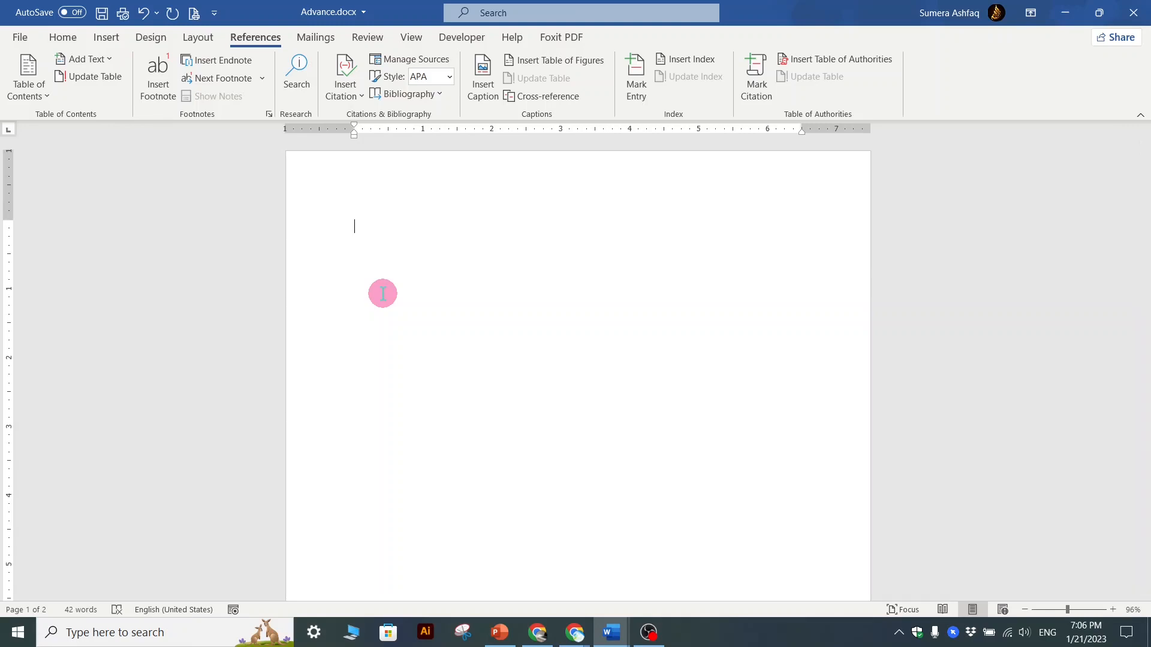
pyautogui.scroll(-10, 382, 294)
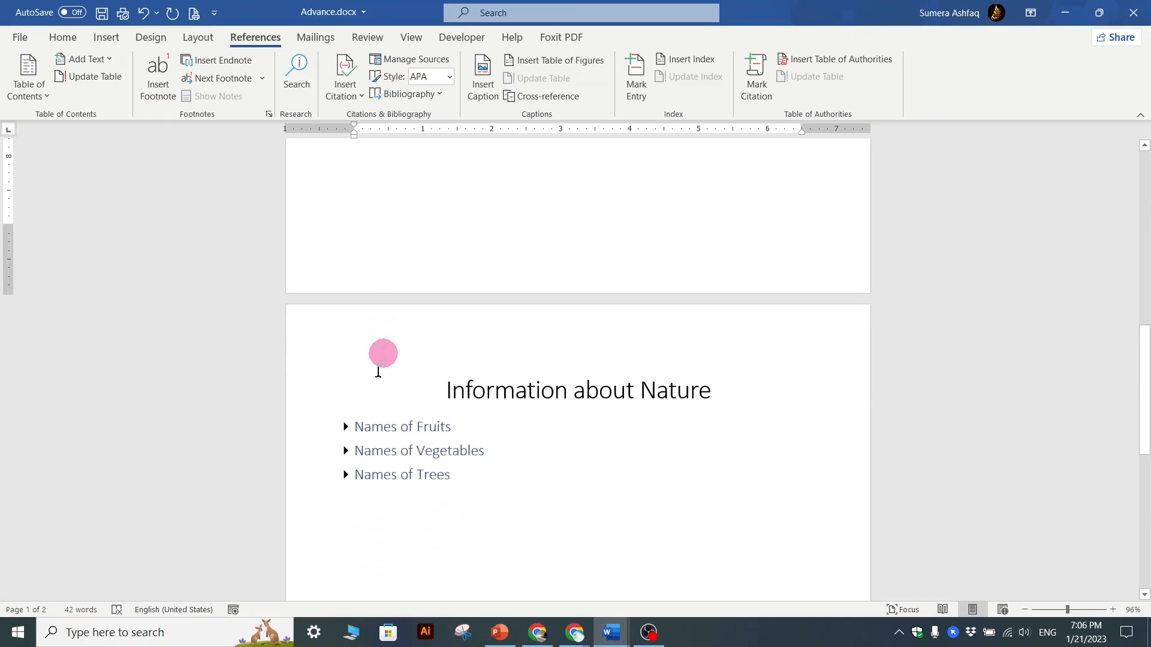
pyautogui.scroll(-15, 379, 372)
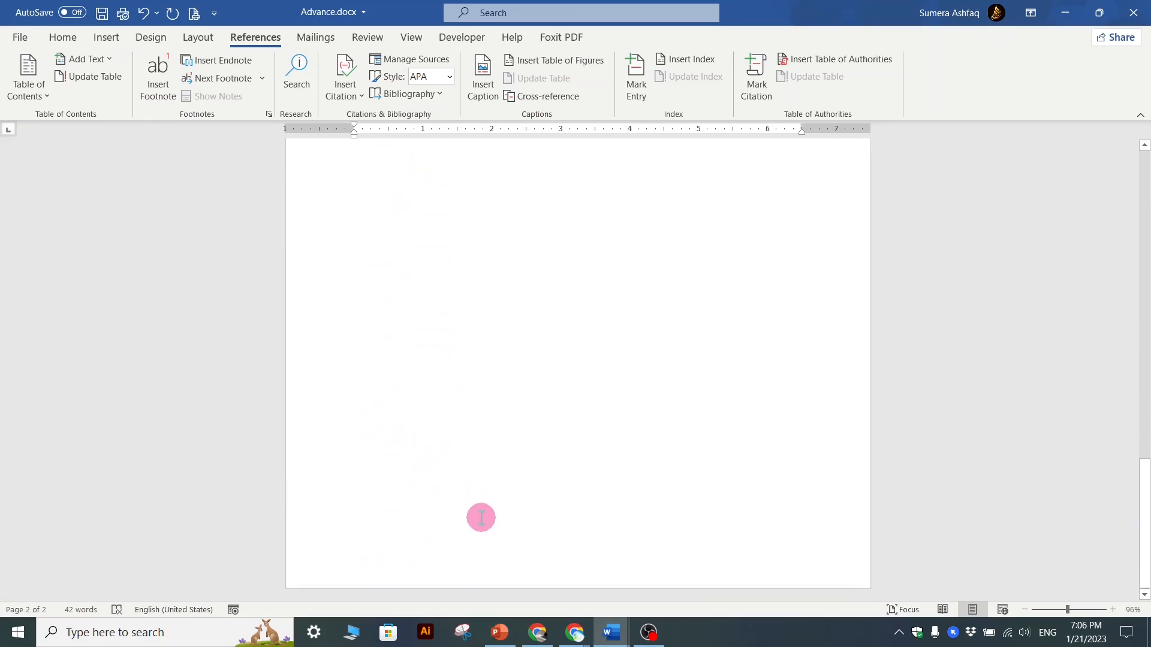
pyautogui.scroll(1, 481, 518)
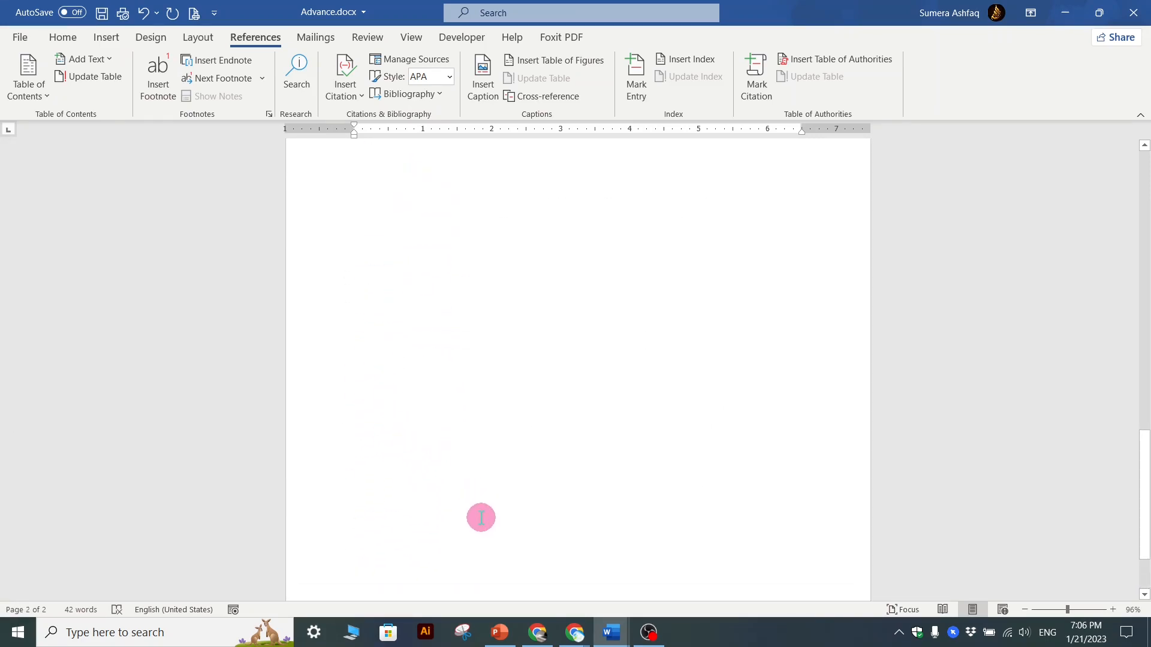
pyautogui.scroll(6, 481, 517)
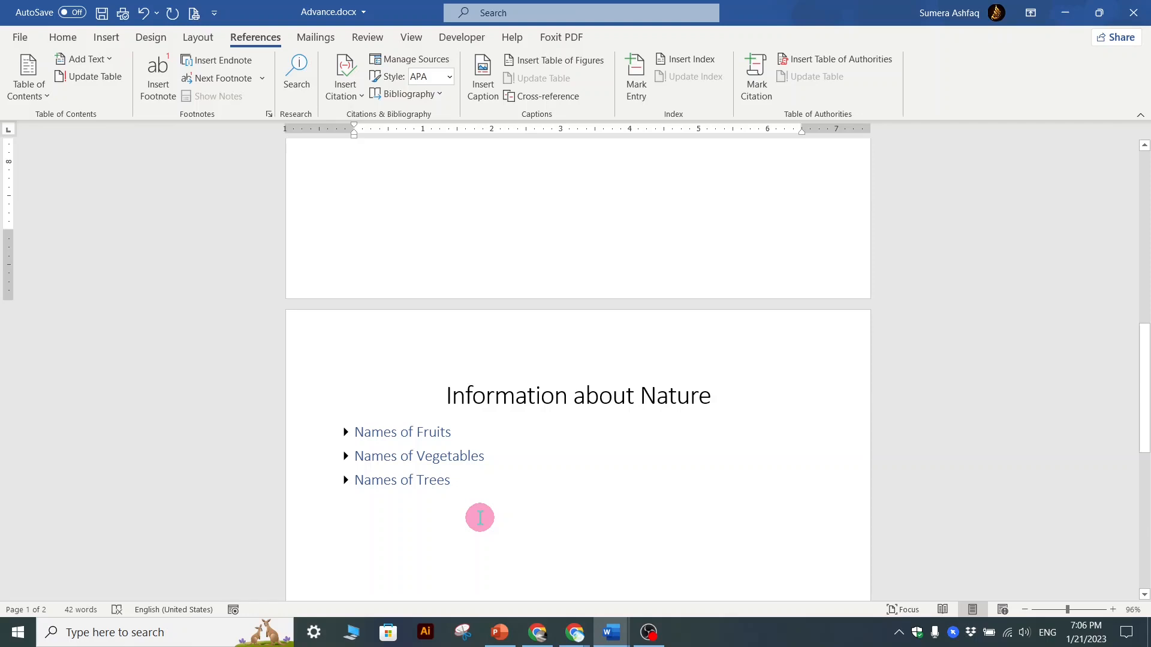
pyautogui.scroll(5, 480, 518)
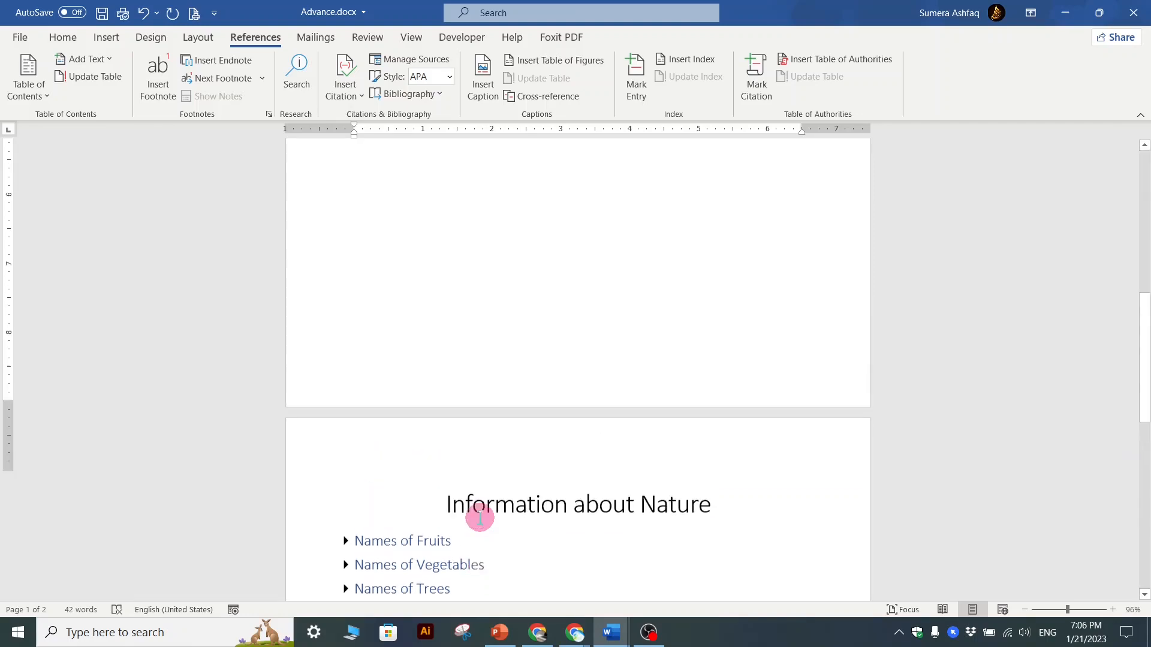
pyautogui.scroll(3, 480, 518)
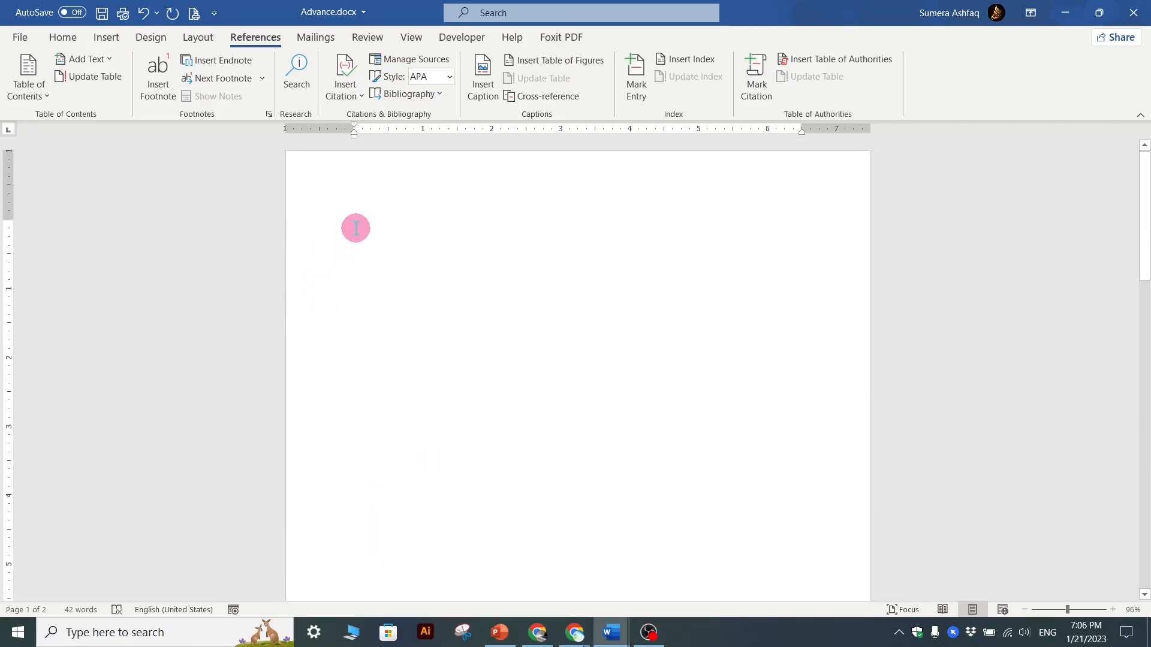
pyautogui.click(45, 96)
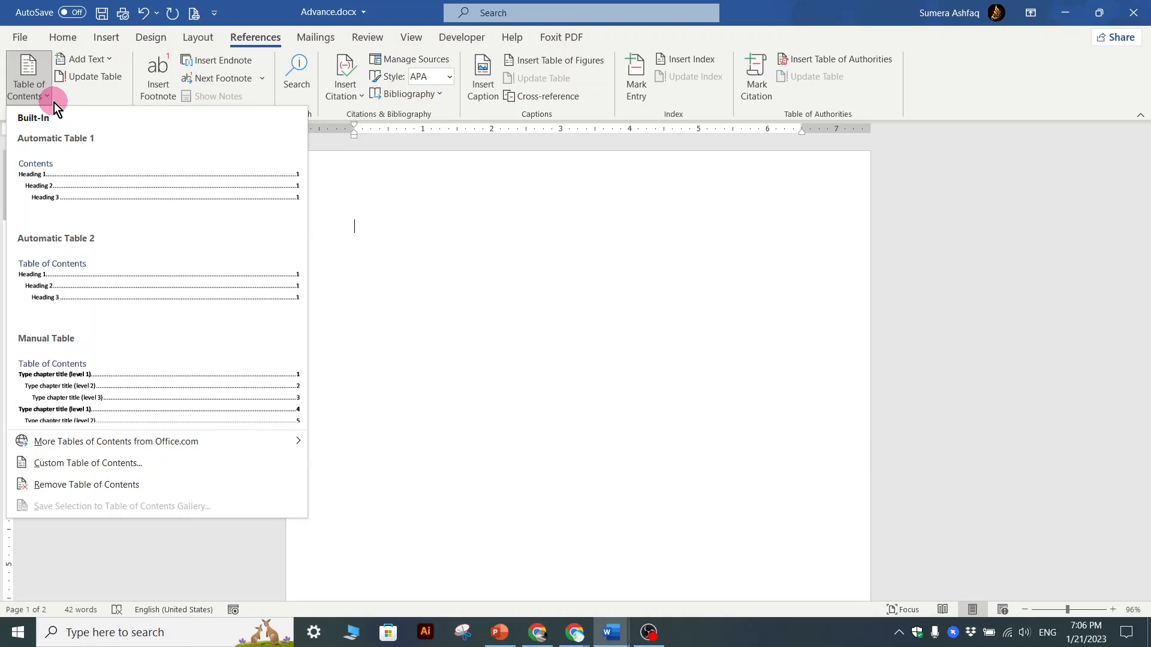
pyautogui.click(73, 185)
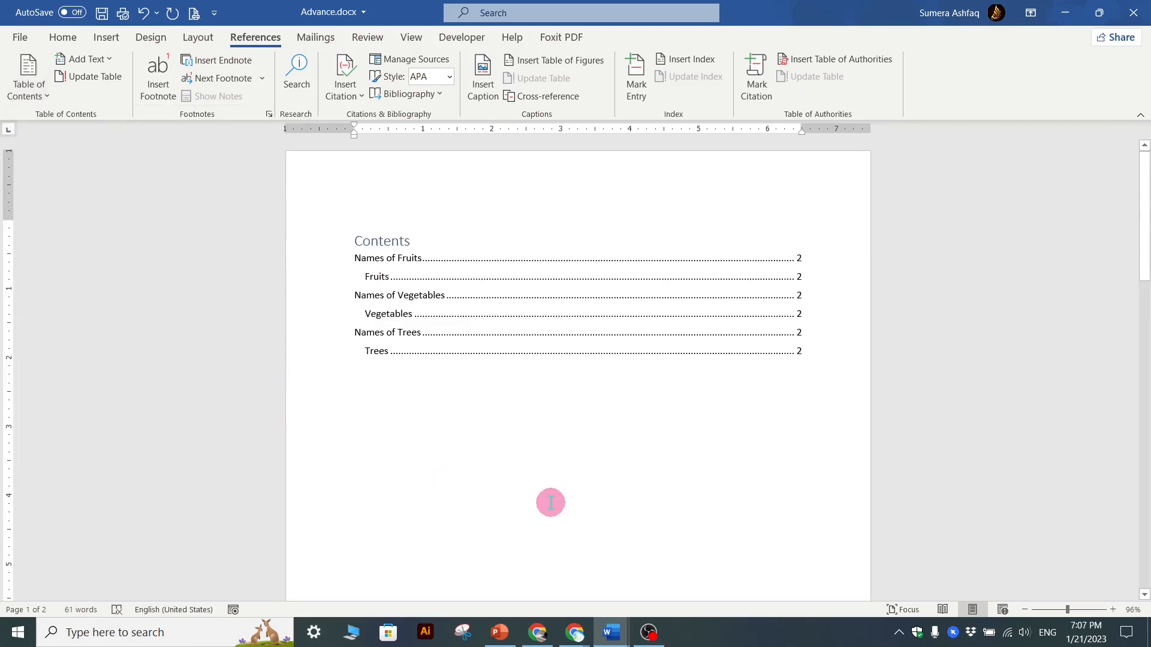
# Increase the font size of the "Contents" heading in the table of contents to 22
pyautogui.click(364, 238)
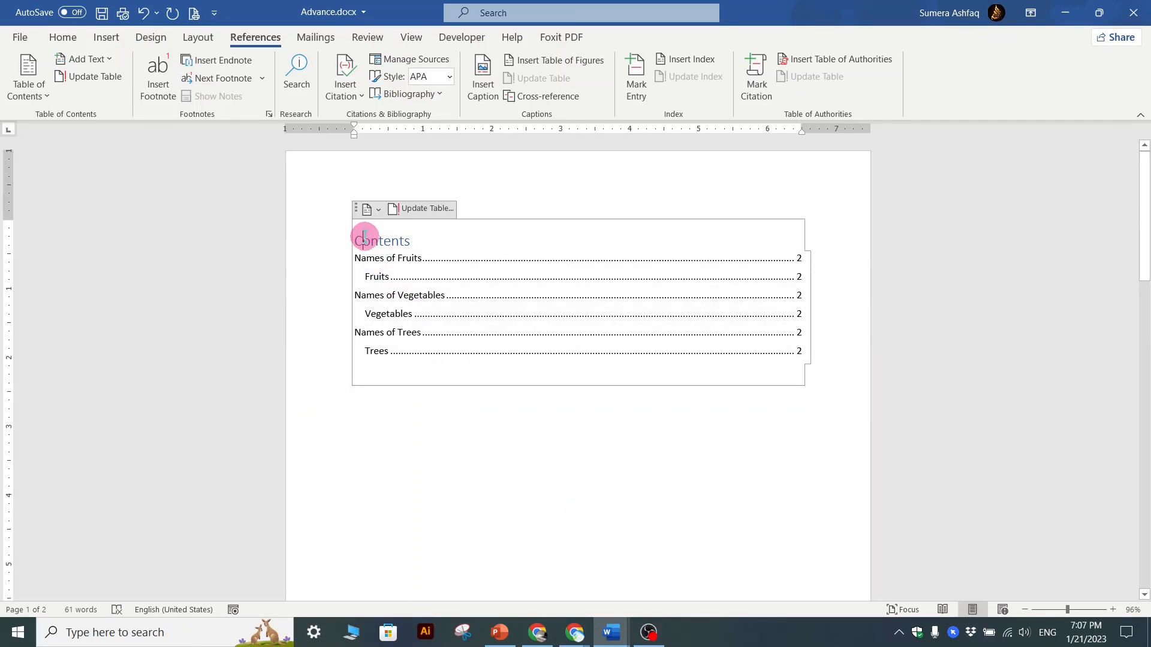
pyautogui.doubleClick(364, 240)
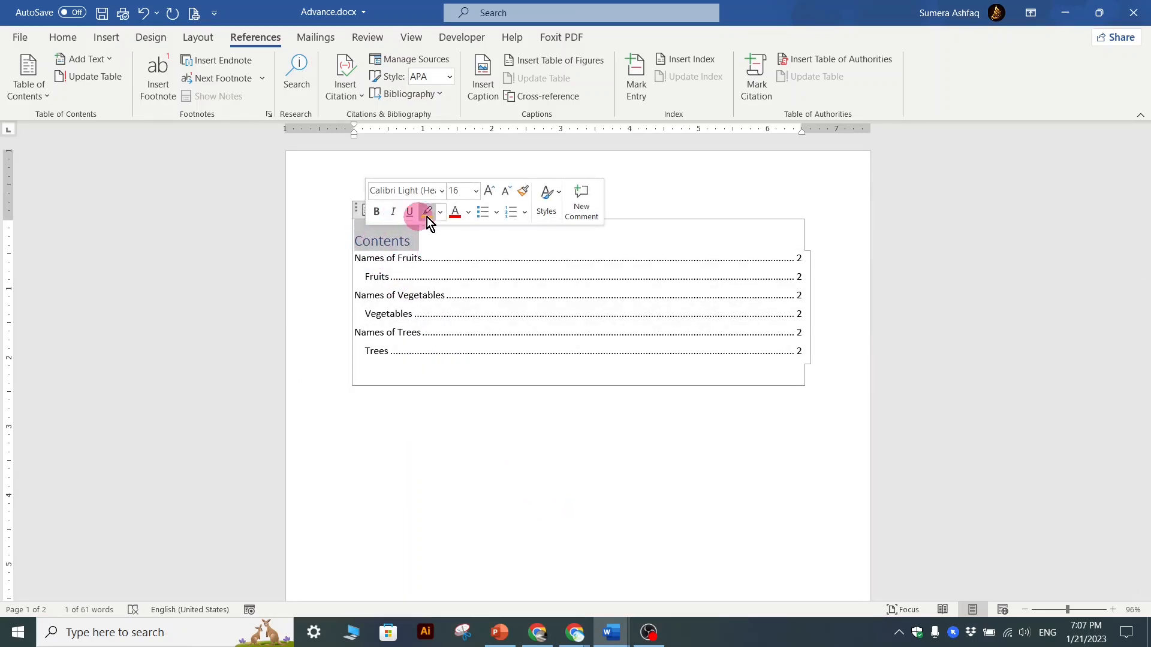
pyautogui.click(491, 192)
pyautogui.click(491, 192)
pyautogui.click(490, 192)
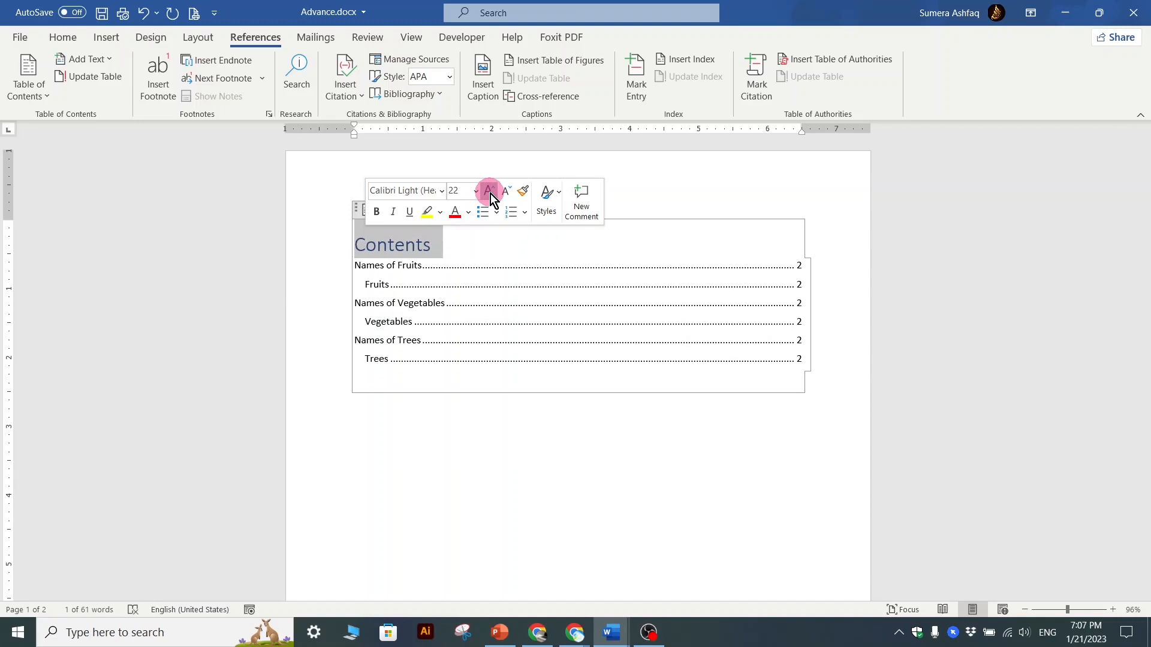
# Increase the font size of all the entries below the "Contents" heading in the table of contents to 14
pyautogui.click(445, 337)
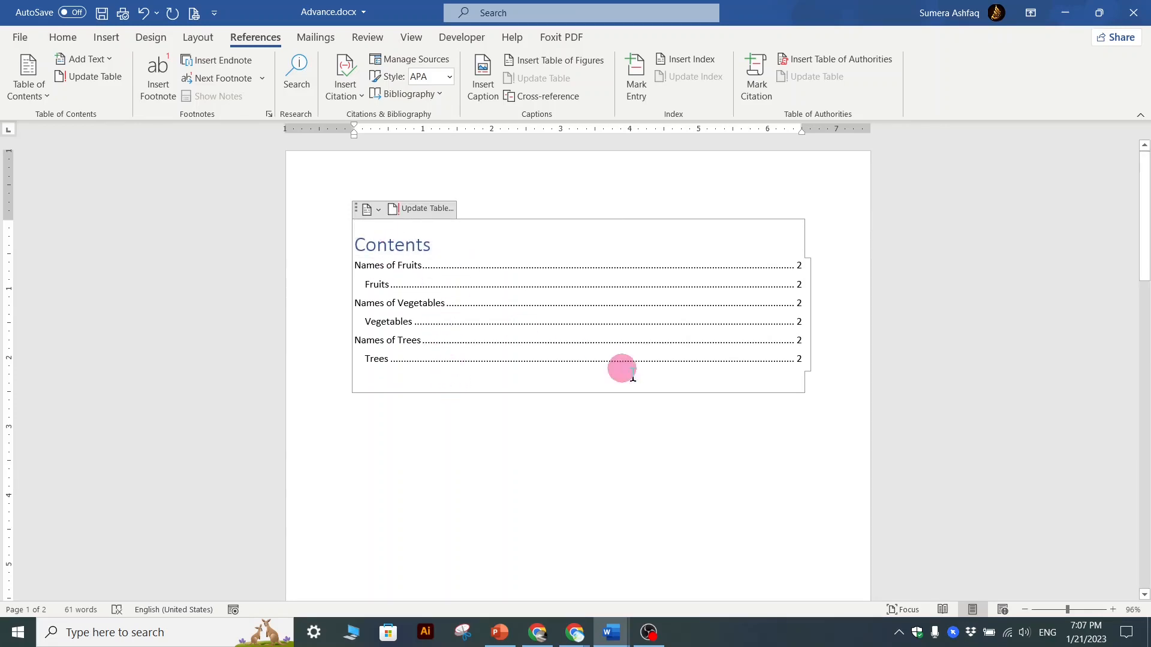
pyautogui.moveTo(765, 368); pyautogui.dragTo(401, 268)
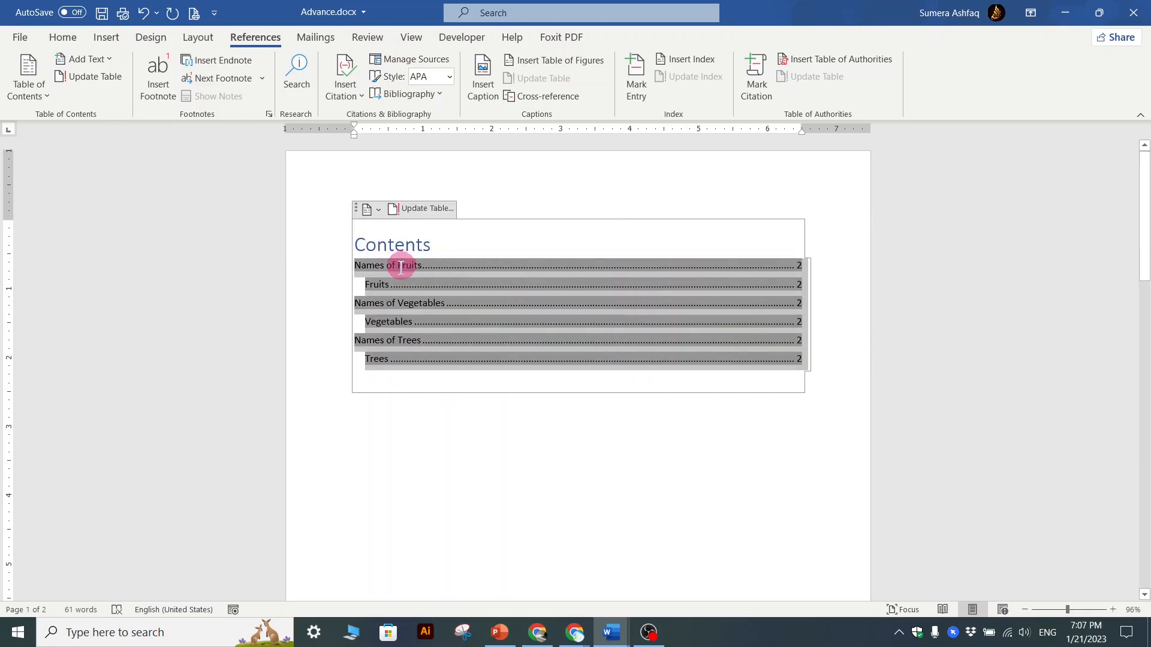
pyautogui.click(57, 38)
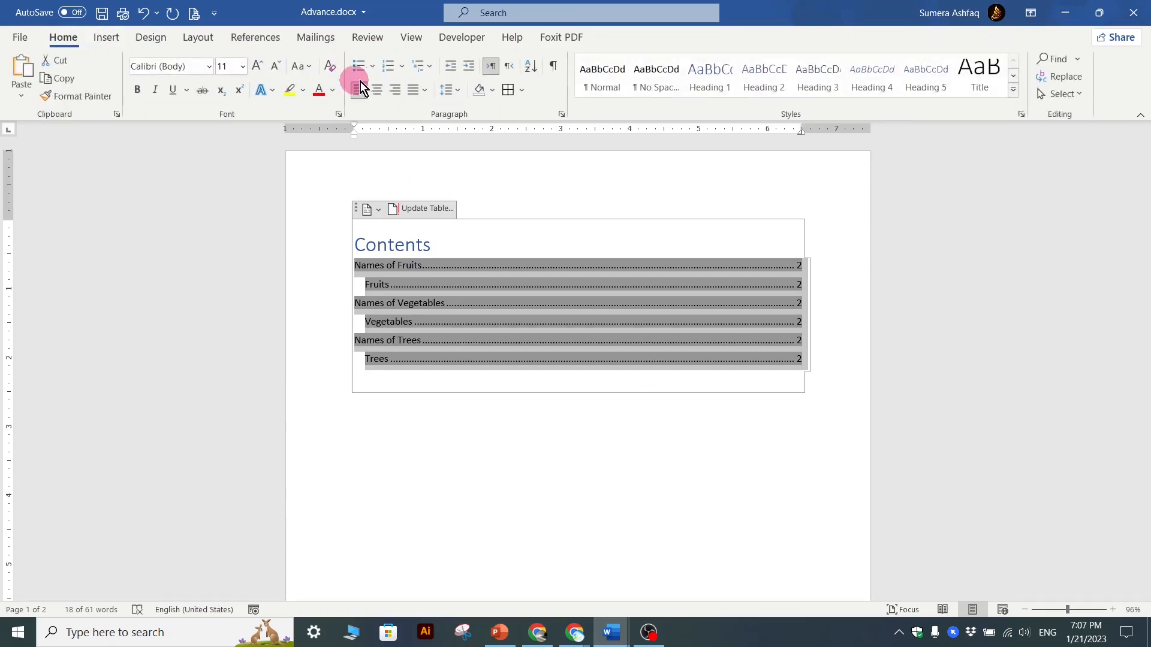
pyautogui.click(257, 66)
pyautogui.click(258, 66)
pyautogui.click(440, 455)
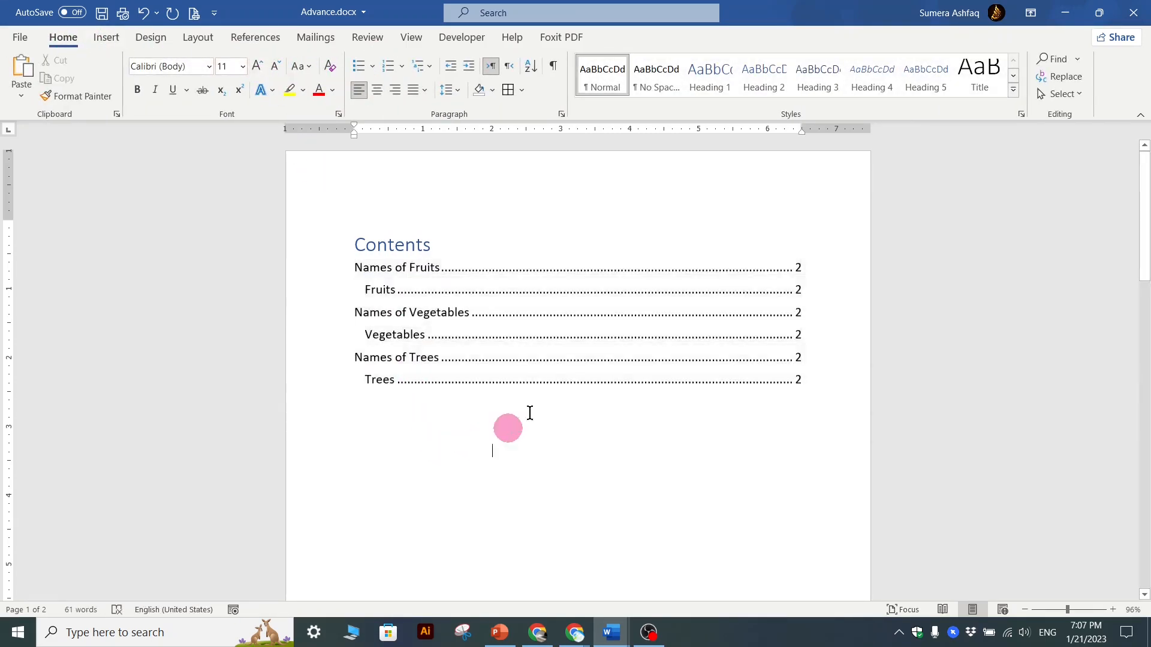
# Follow the table of contents link for "Vegetables" to its heading, and return to the contents page
pyautogui.scroll(5, 567, 412)
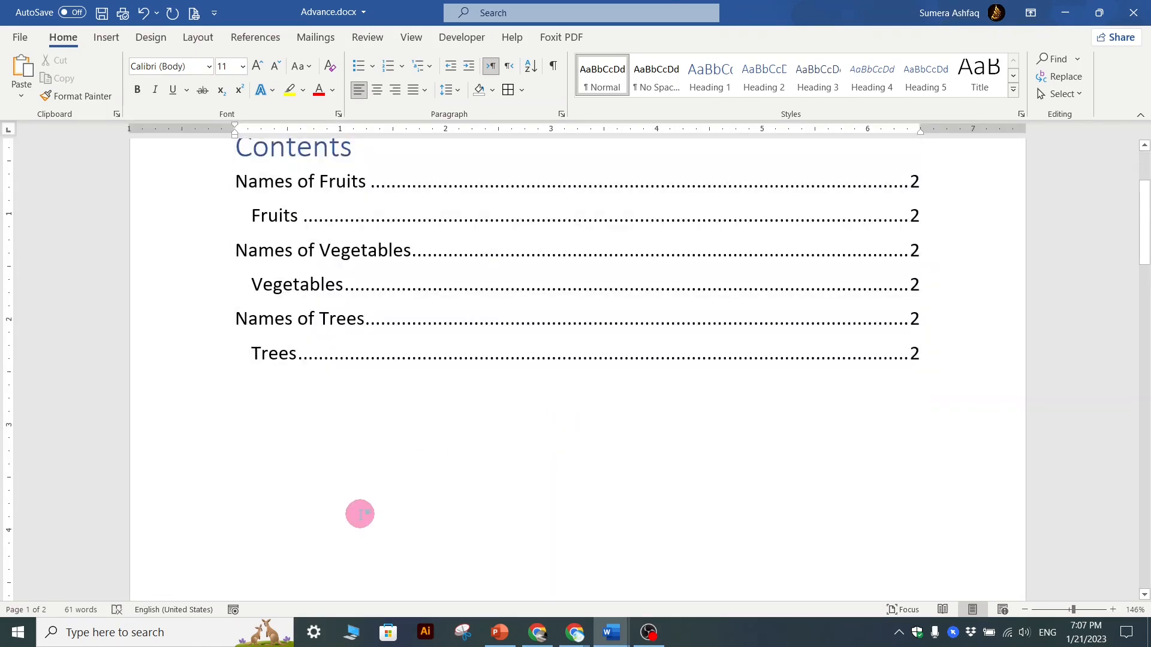
pyautogui.scroll(3, 360, 513)
pyautogui.click(359, 514)
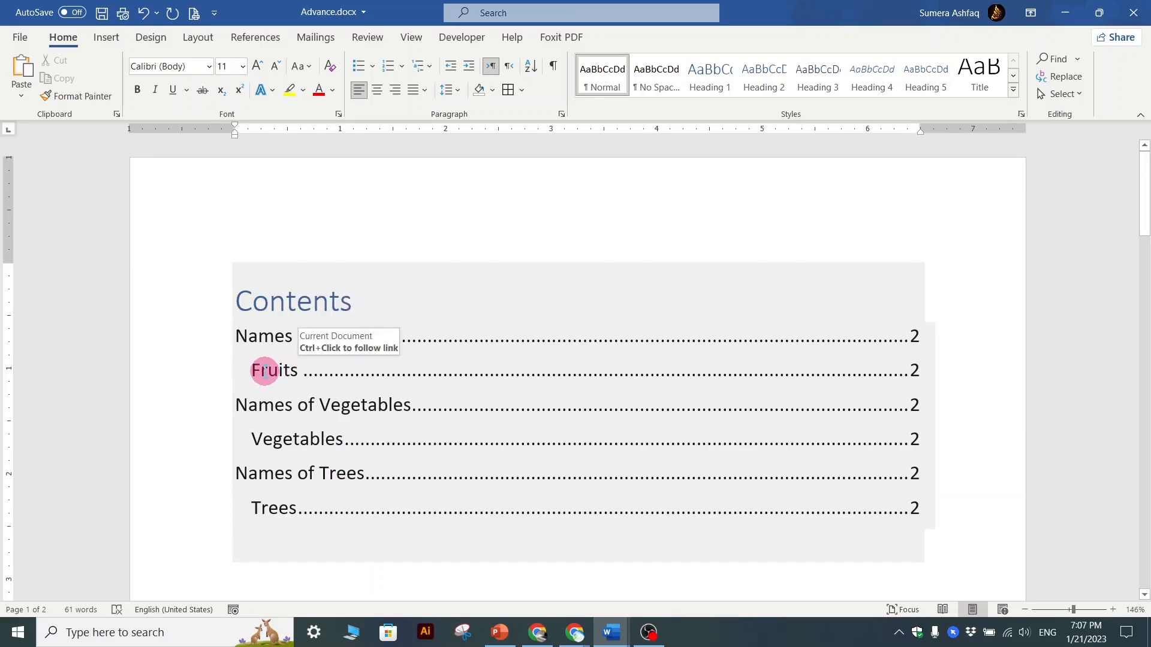
pyautogui.click(268, 370)
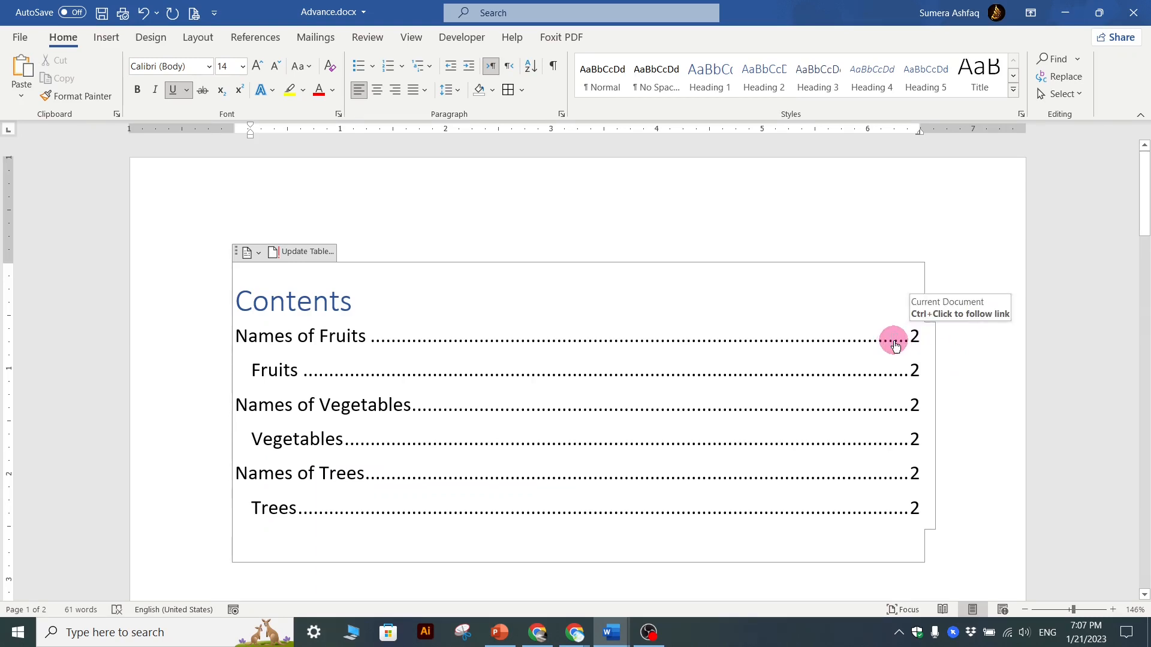
pyautogui.keyDown('ctrl'); pyautogui.click(888, 446); pyautogui.keyUp('ctrl')
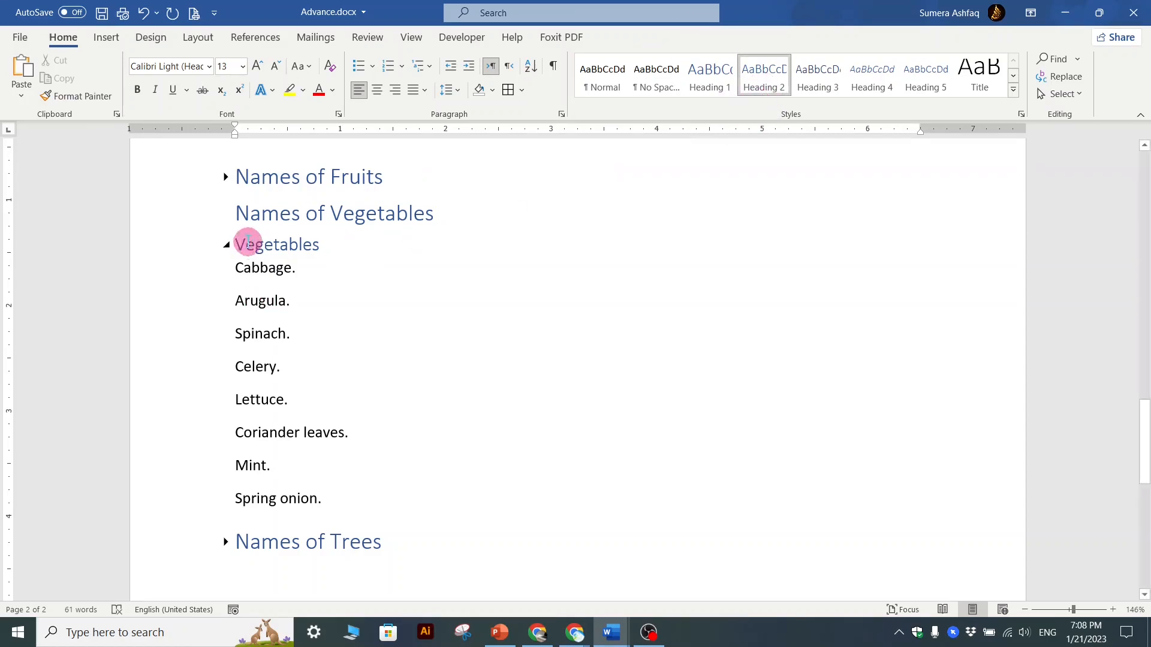
pyautogui.scroll(10, 252, 251)
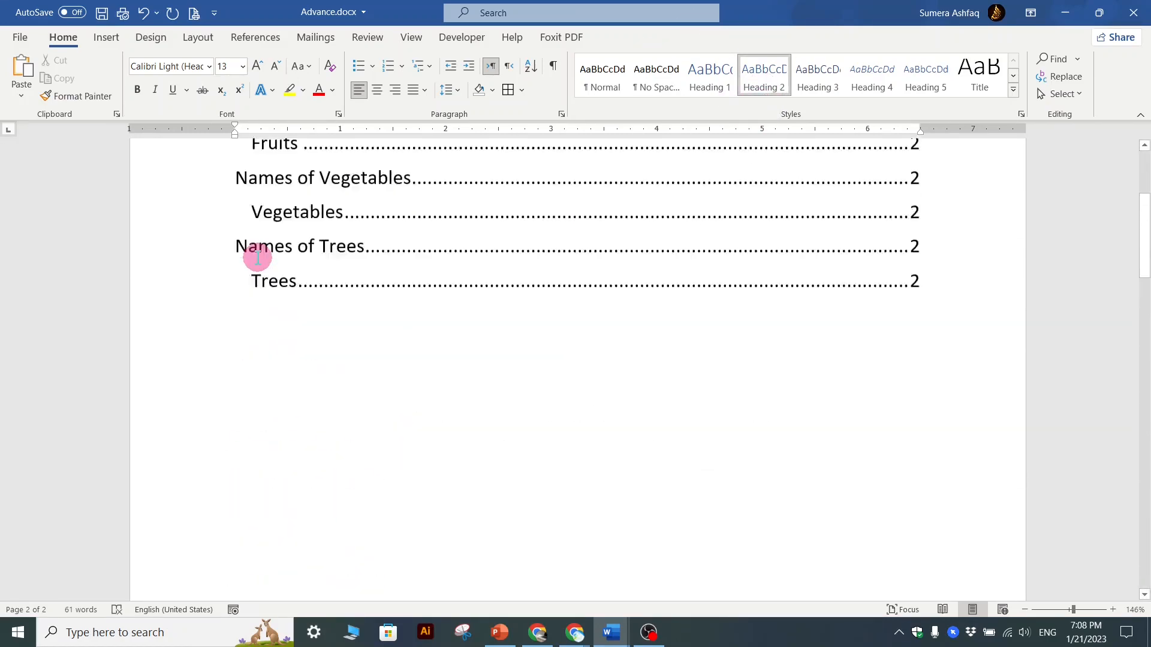
pyautogui.scroll(4, 258, 258)
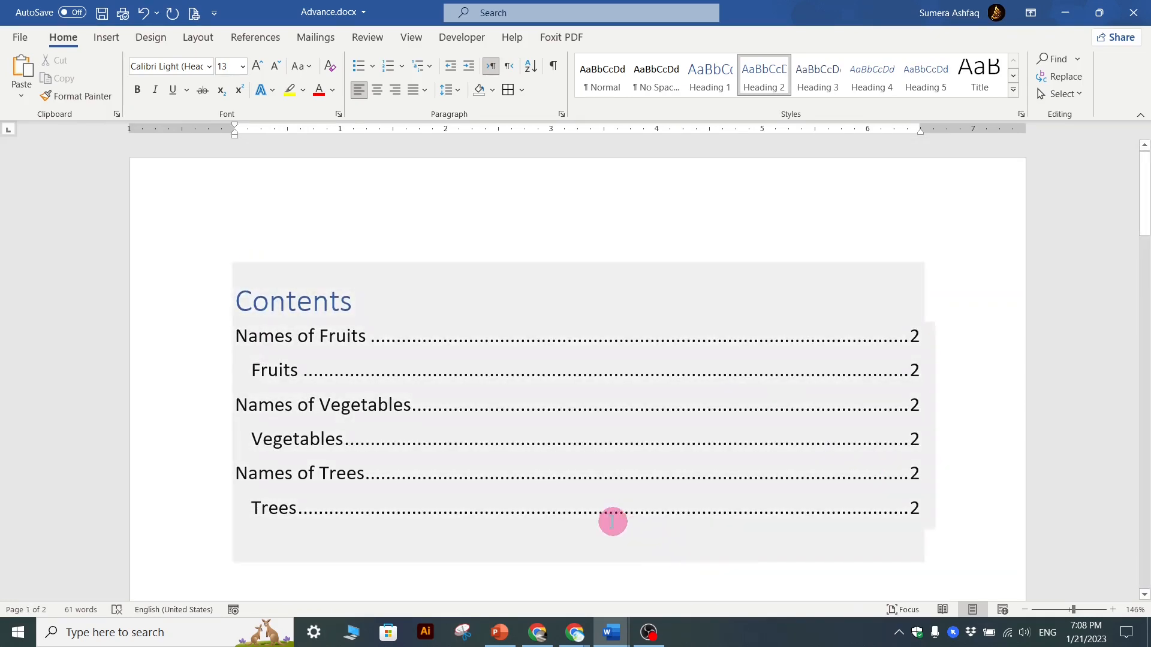
# Collapse the "Vegetables" and "Names of Vegetables" headings on the second page, and place the cursor at the end of "Names of Trees"
pyautogui.keyDown('ctrl'); pyautogui.scroll(-2, 623, 491); pyautogui.keyUp('ctrl')
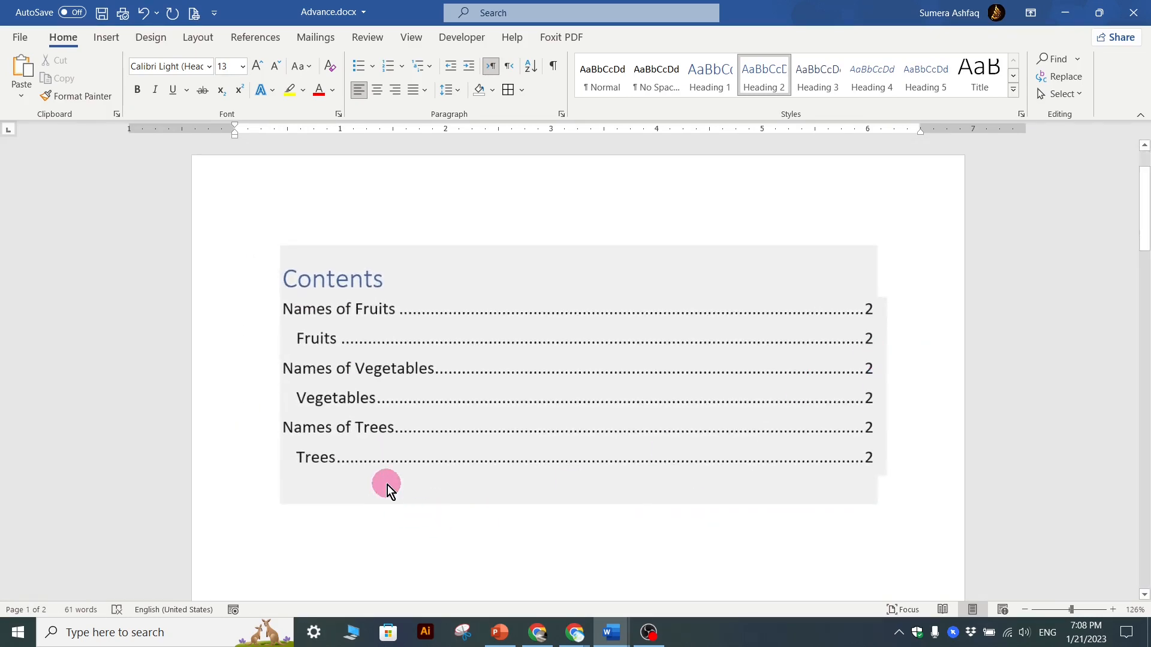
pyautogui.keyDown('ctrl'); pyautogui.scroll(-3, 387, 483); pyautogui.keyUp('ctrl')
pyautogui.scroll(-5, 390, 483)
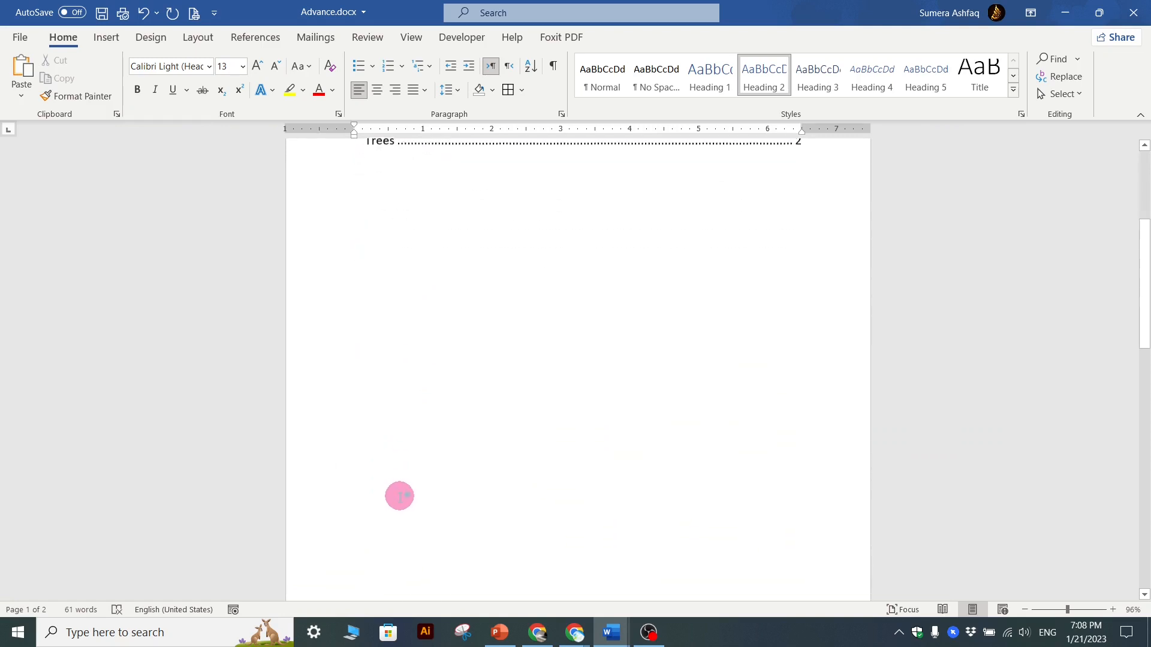
pyautogui.scroll(-8, 399, 496)
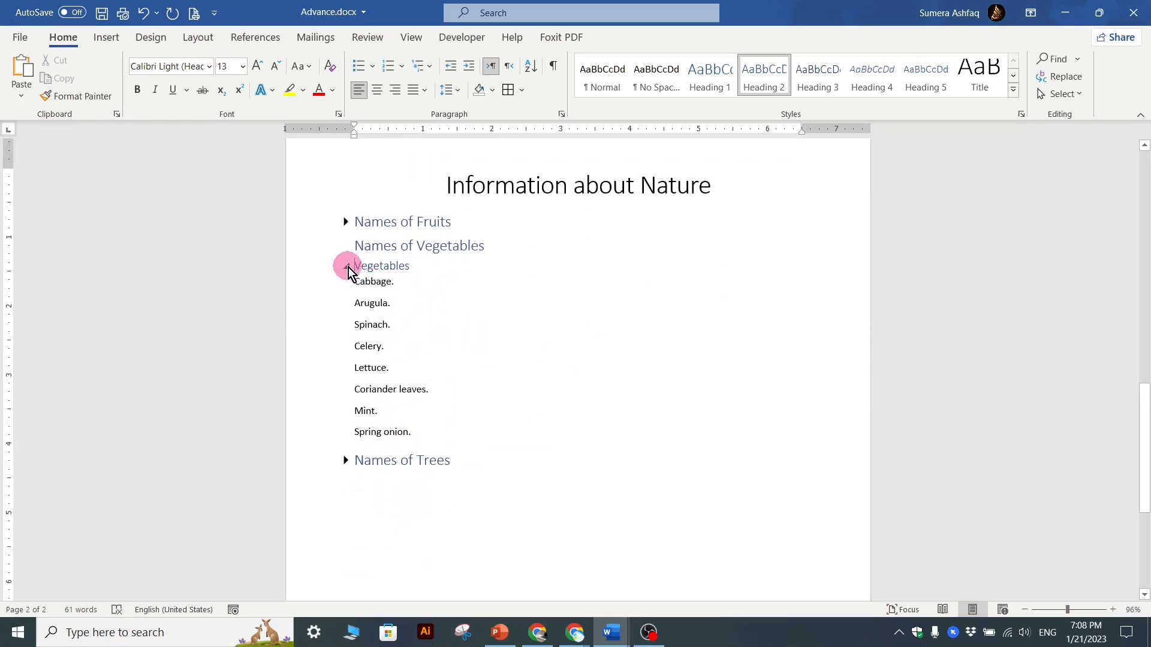
pyautogui.click(348, 267)
pyautogui.click(346, 246)
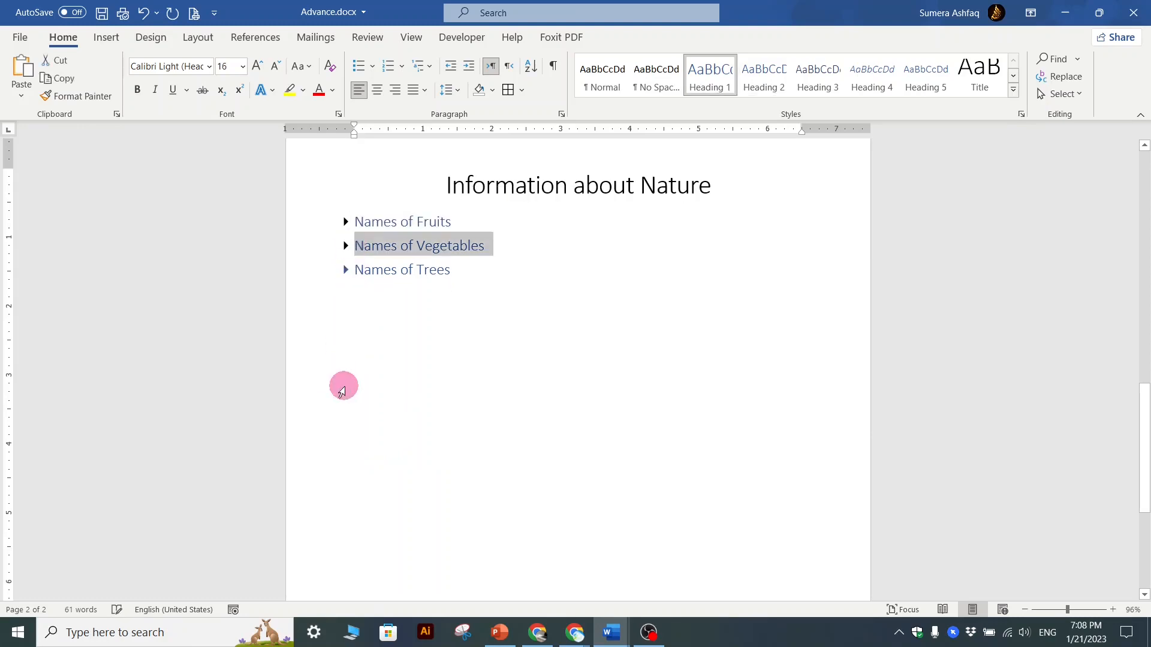
pyautogui.click(429, 271)
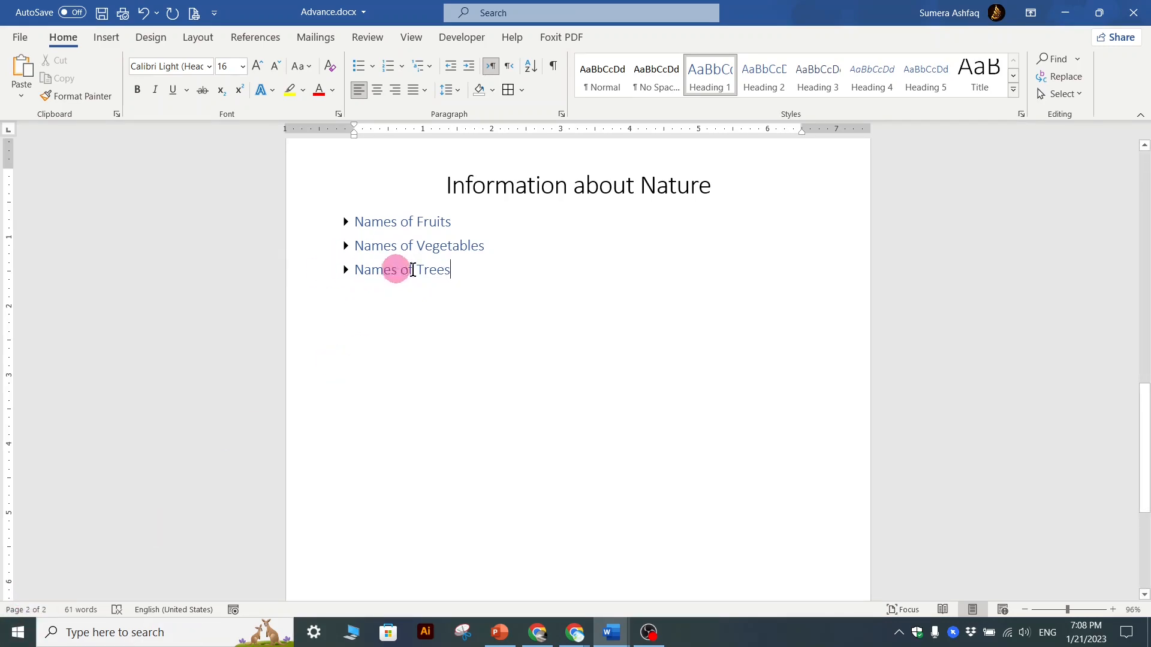
pyautogui.click(487, 247)
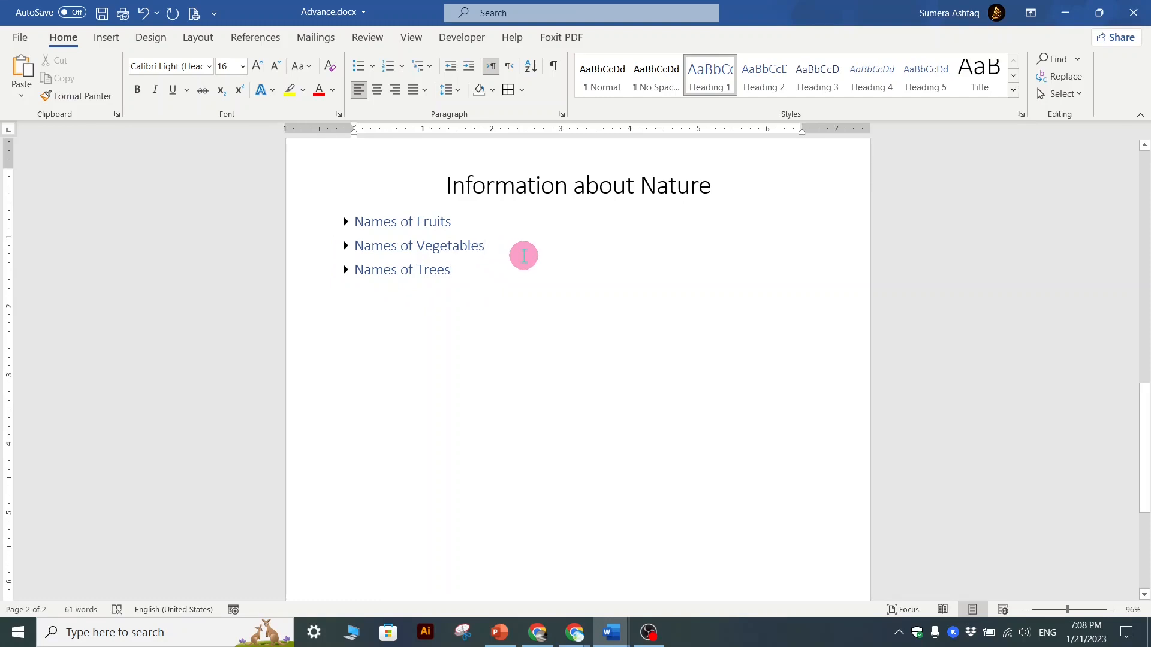
pyautogui.press('Return')
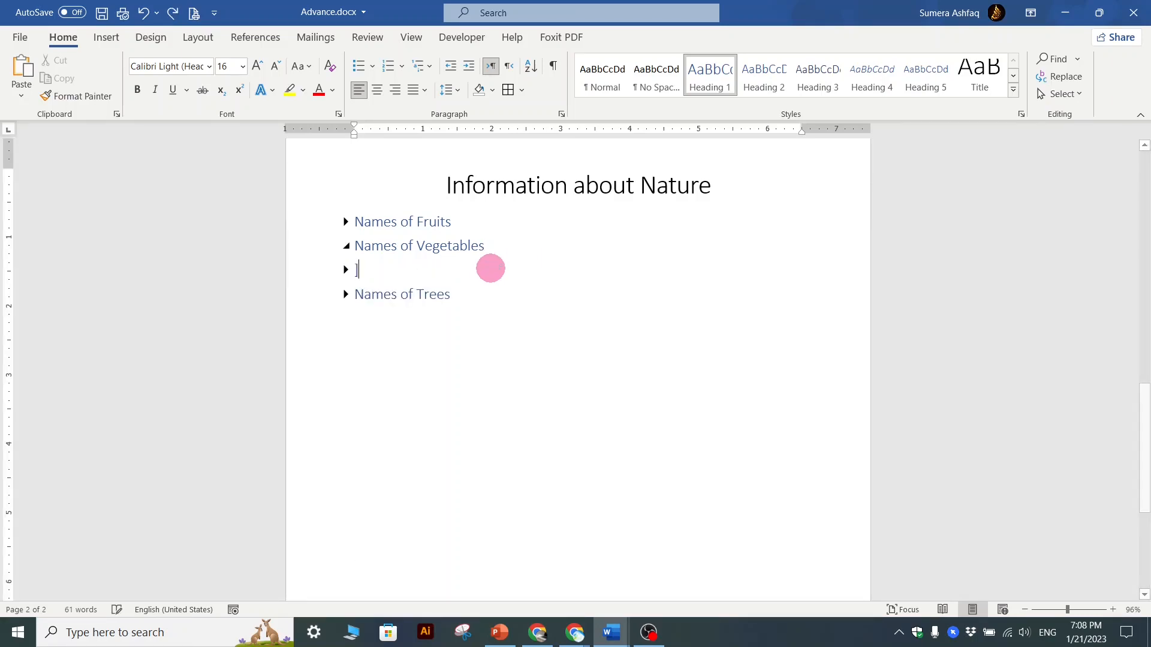
pyautogui.write(']')
pyautogui.press('BackSpace')
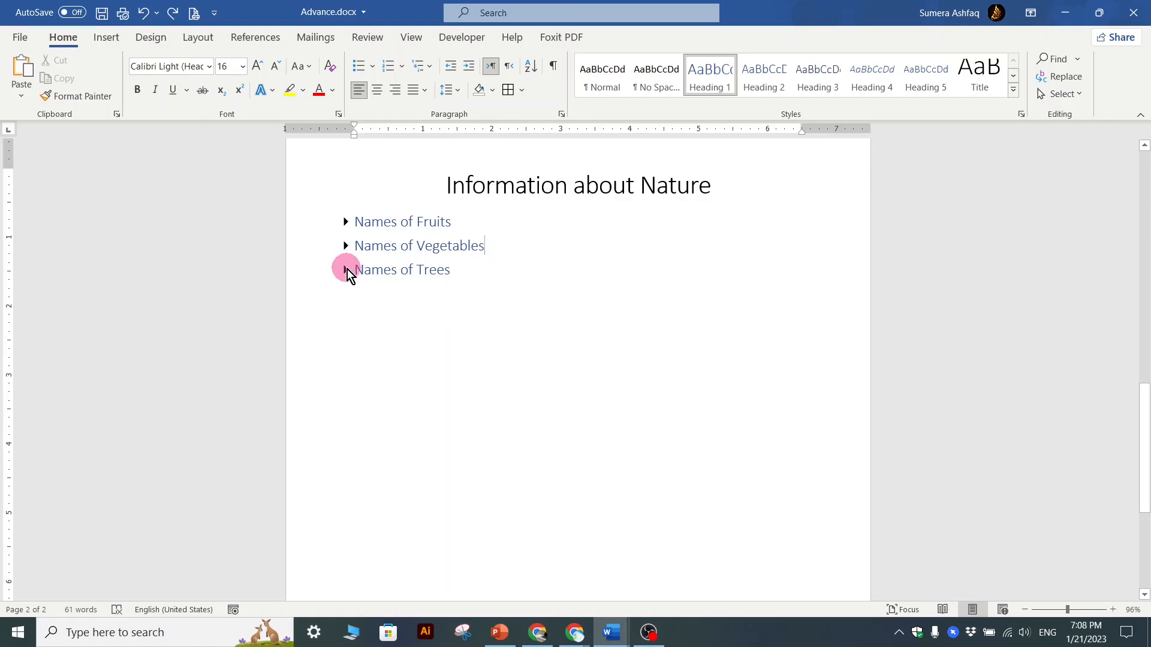
pyautogui.click(346, 269)
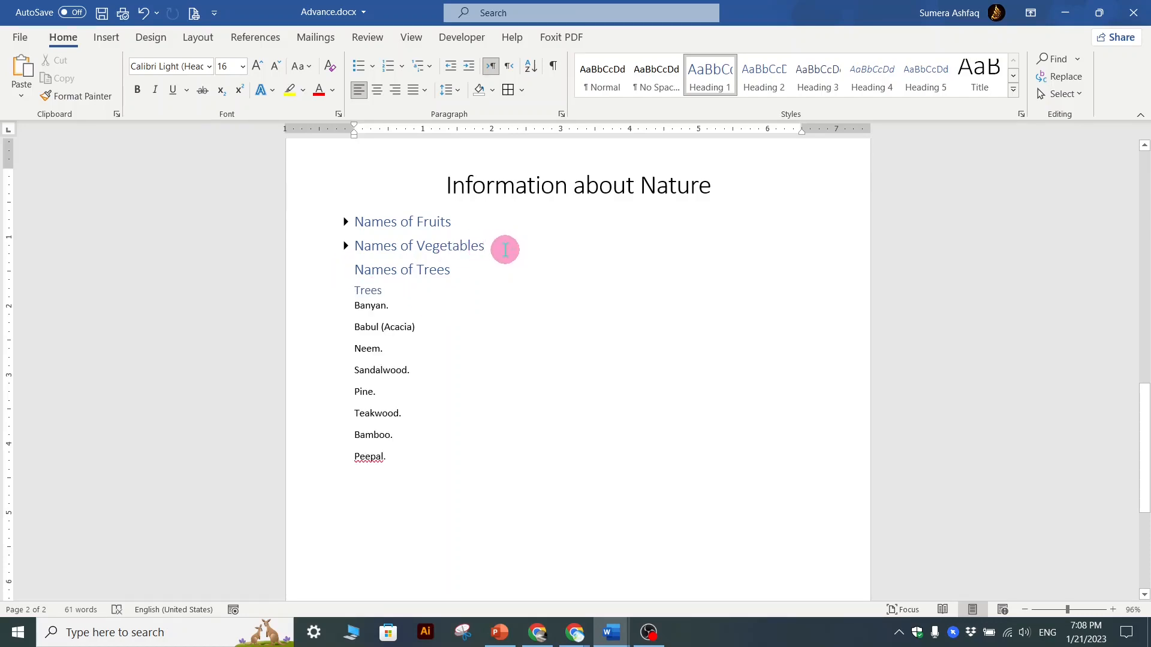
pyautogui.press('Delete')
pyautogui.press('Return')
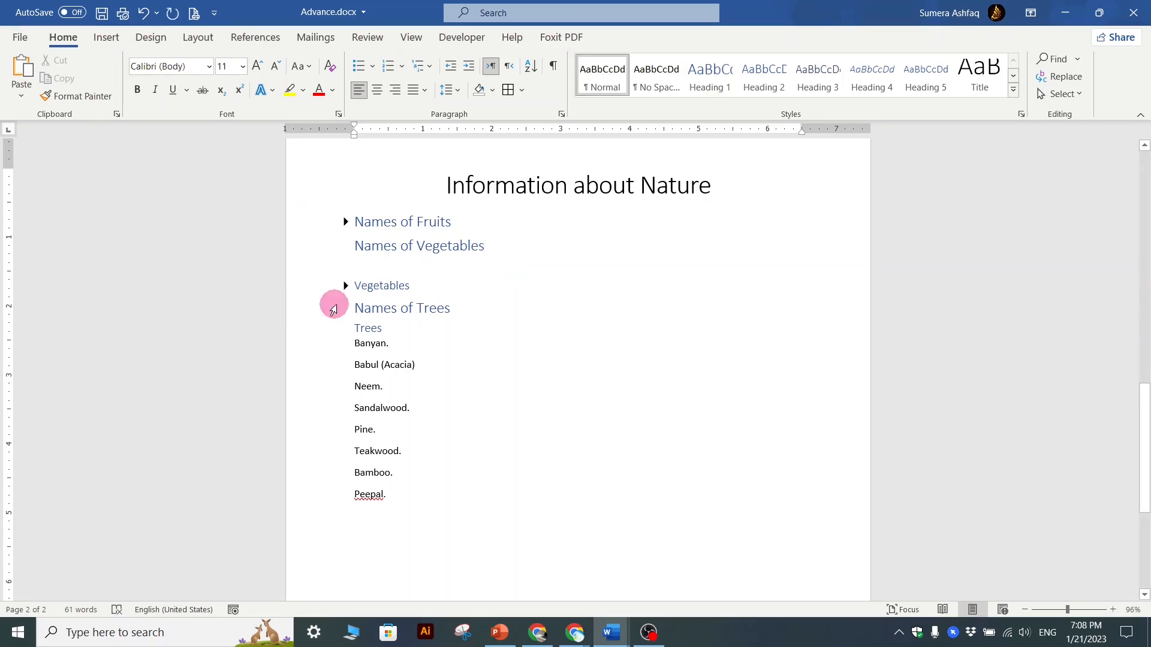
pyautogui.click(346, 286)
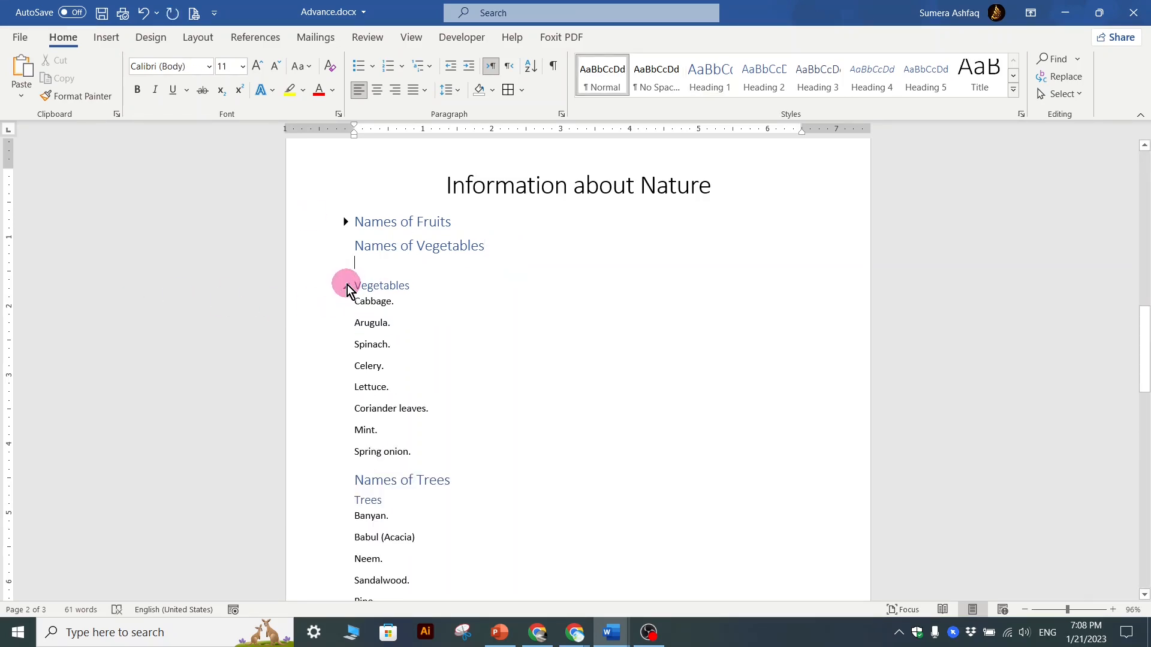
pyautogui.click(346, 287)
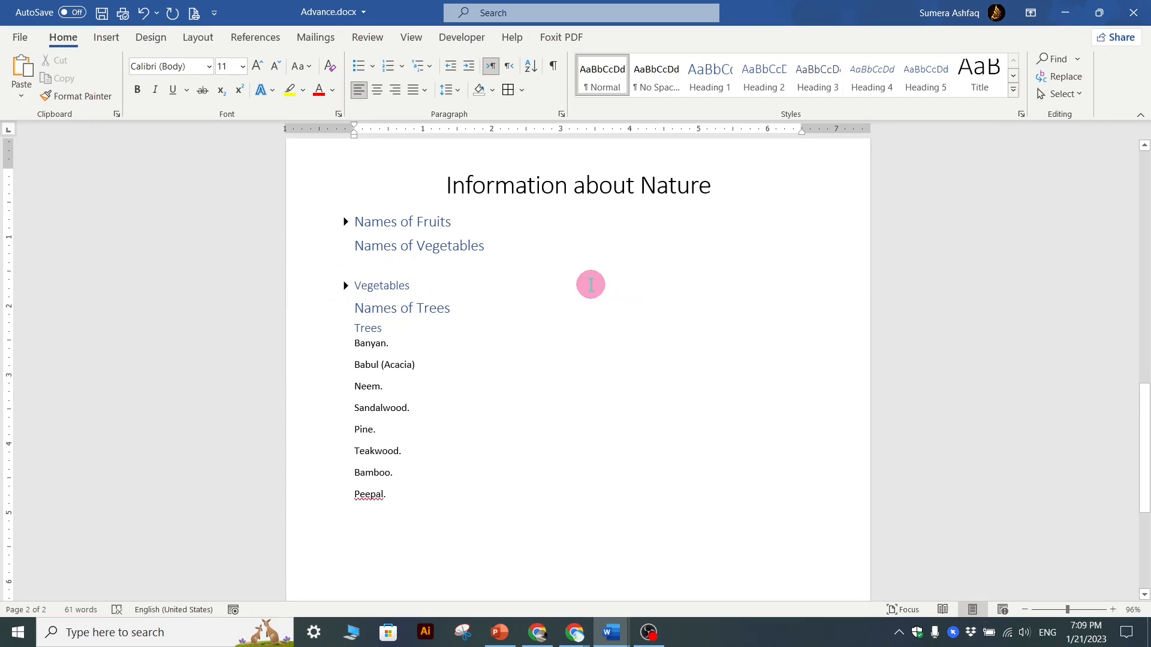
pyautogui.press('BackSpace')
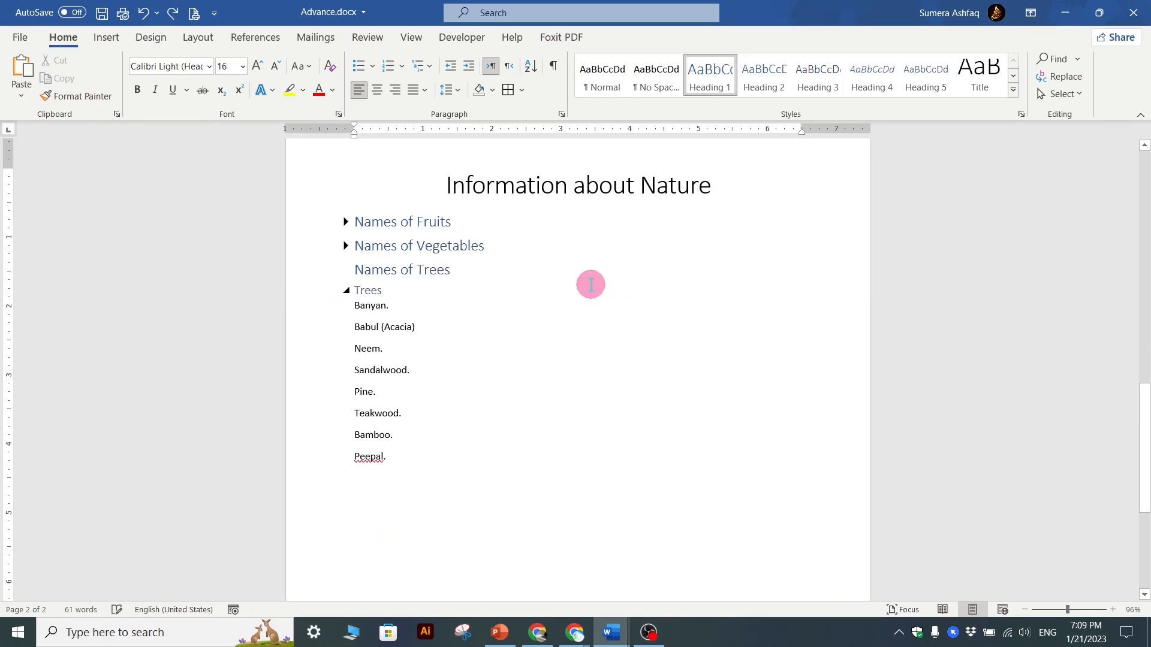
# Expand the Names of Vegetables section and check the page numbers in the table of contents
pyautogui.press('Right')
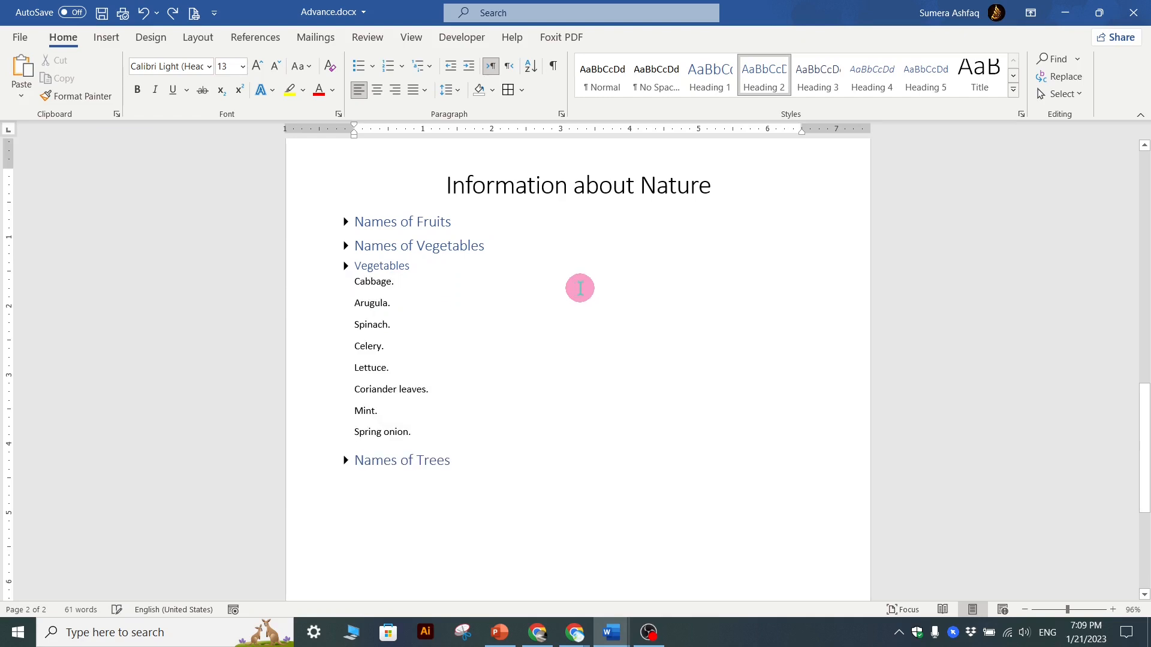
pyautogui.scroll(15, 581, 288)
pyautogui.click(580, 288)
pyautogui.scroll(1, 493, 390)
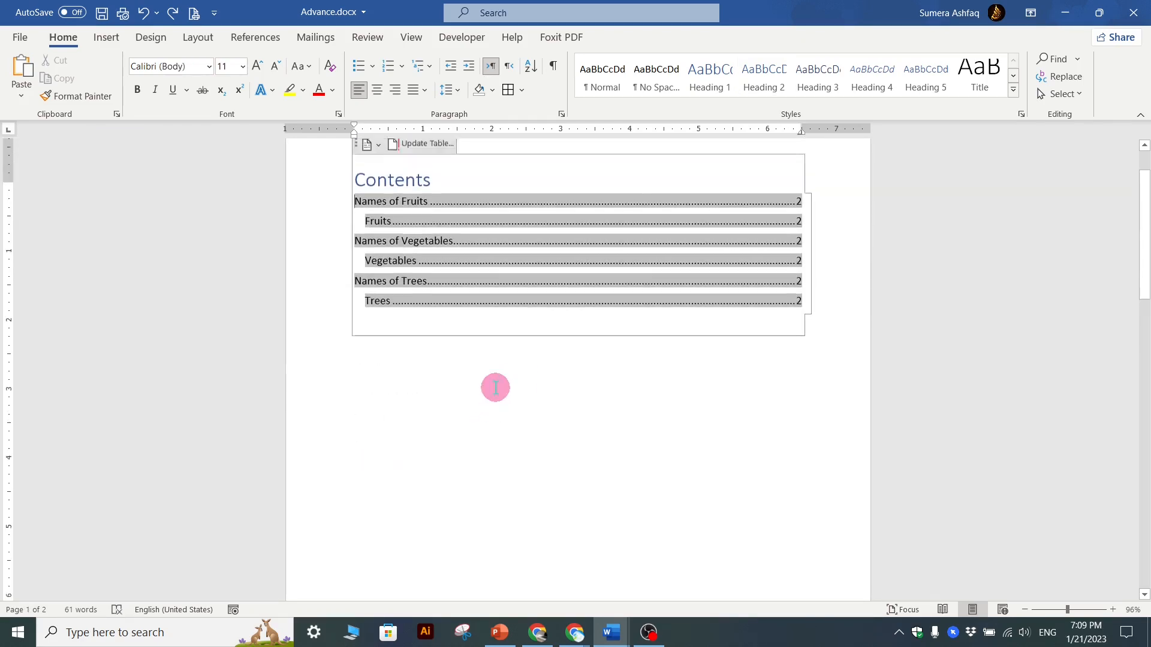
pyautogui.scroll(-6, 488, 413)
pyautogui.scroll(-5, 482, 443)
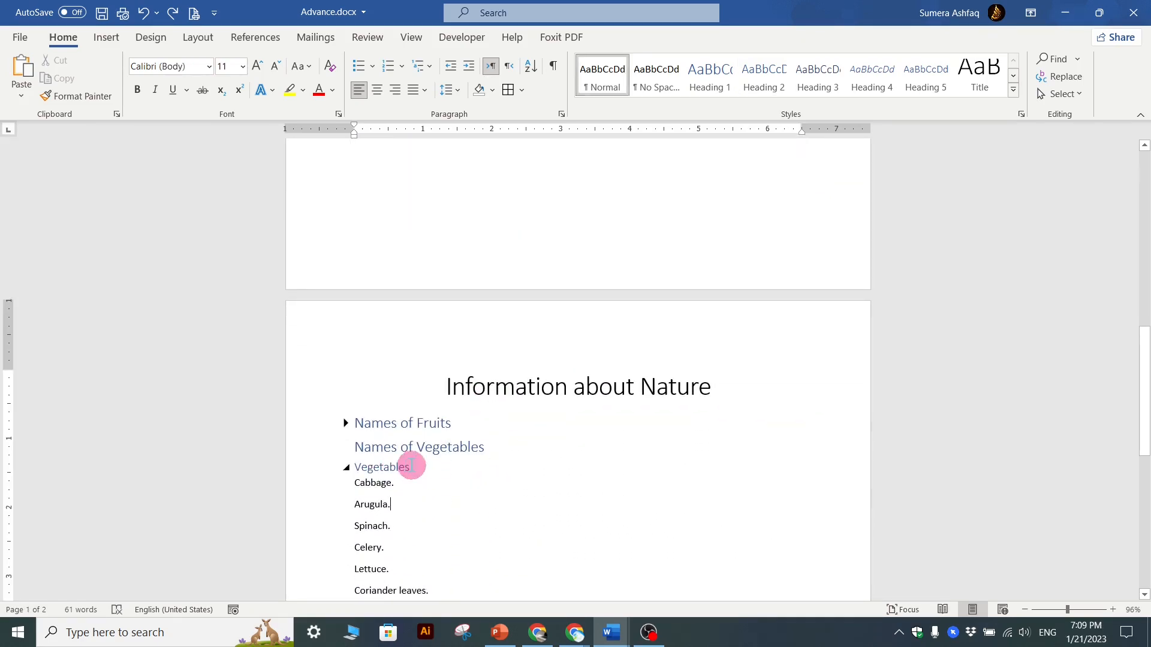
# Turn on the display of paragraph marks and formatting symbols for the document
pyautogui.click(466, 429)
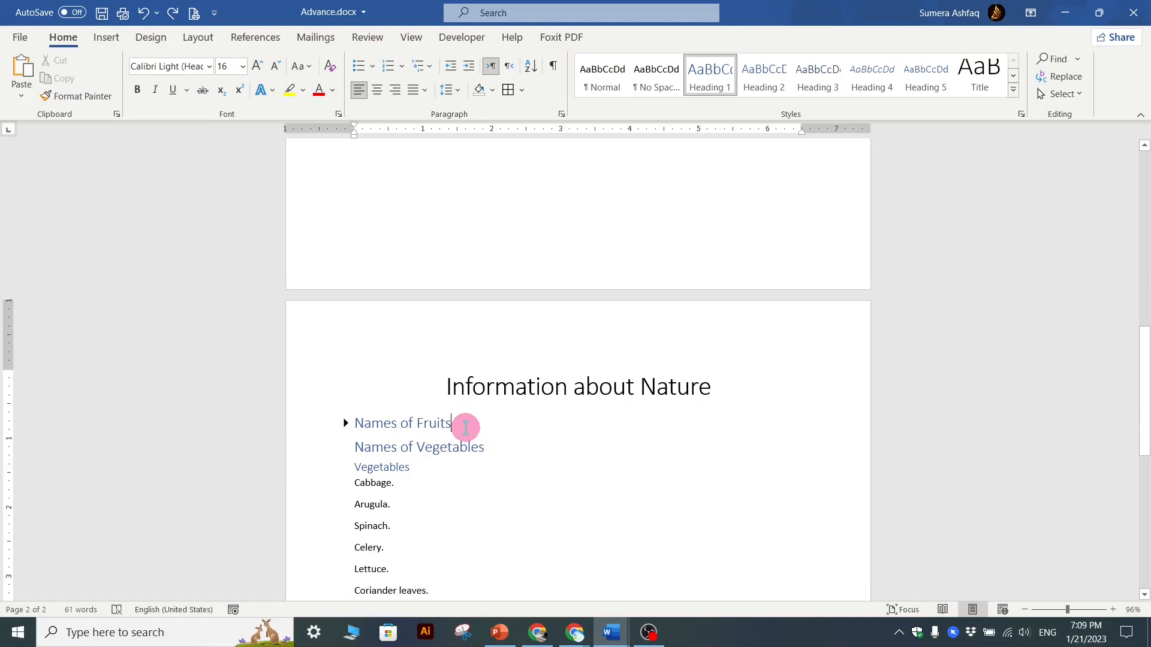
pyautogui.click(553, 65)
pyautogui.scroll(-4, 547, 457)
pyautogui.scroll(-3, 547, 458)
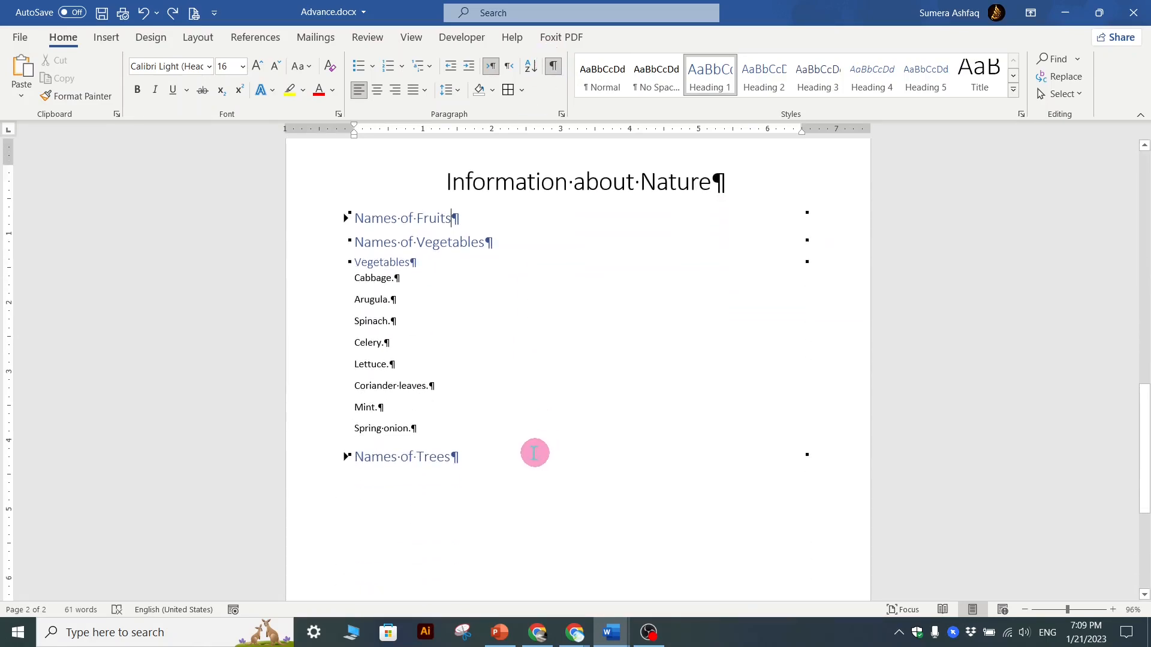
# Insert empty paragraphs after "Spring onion." until the Names of Trees heading moves onto page 3
pyautogui.click(446, 400)
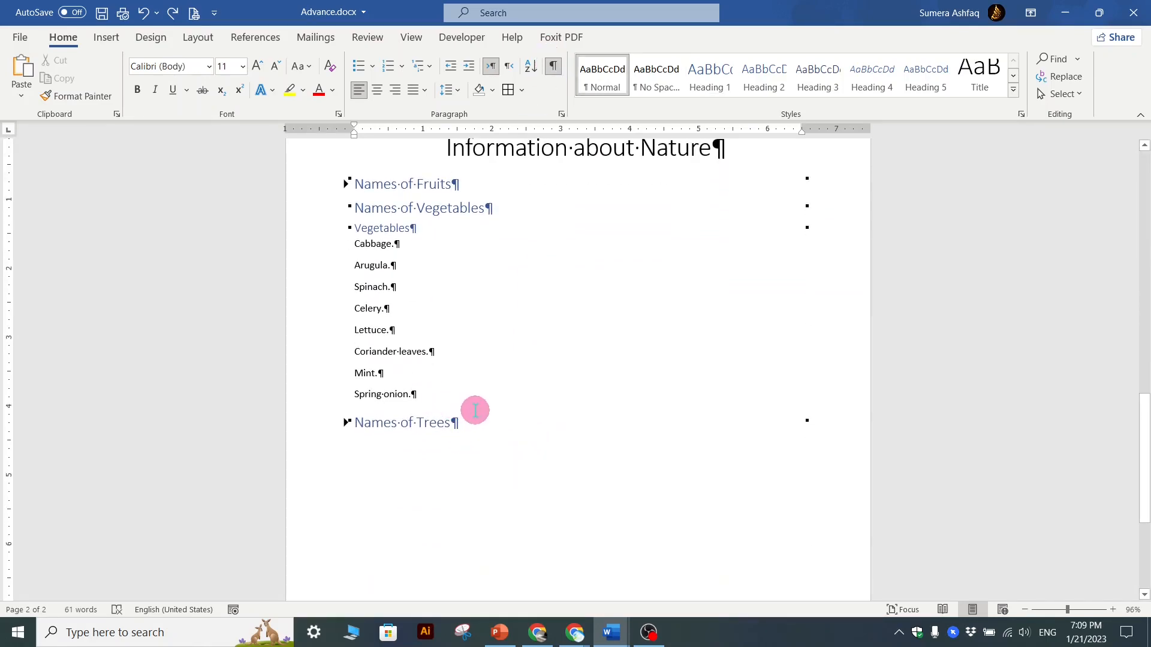
pyautogui.press('Return')
pyautogui.press('Return')
pyautogui.press('Return')
pyautogui.press('Return')
pyautogui.press('Return')
pyautogui.press('Return')
pyautogui.press('Return')
pyautogui.press('Return')
pyautogui.press('Return')
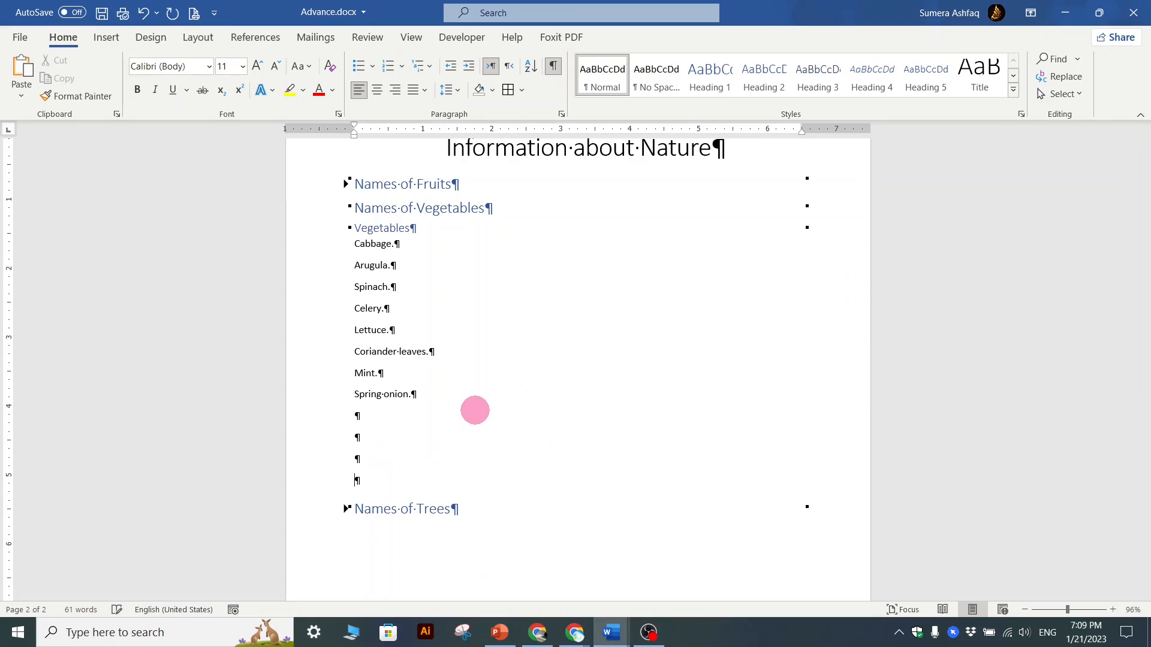
pyautogui.press('Return')
pyautogui.press('Return')
pyautogui.press('Return')
pyautogui.press('Return')
pyautogui.press('Return')
pyautogui.press('Return')
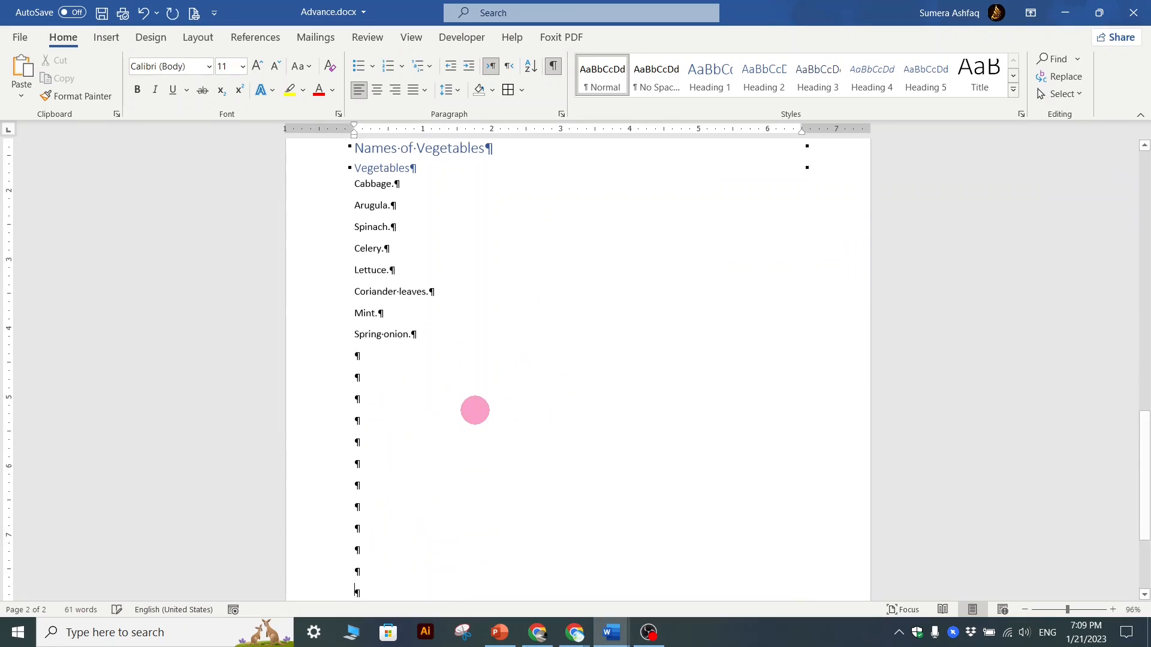
pyautogui.press('Return')
pyautogui.press('Return')
pyautogui.press('Return')
pyautogui.press('Return')
pyautogui.press('Return')
pyautogui.press('Return')
pyautogui.press('Return')
pyautogui.press('Return')
pyautogui.press('Return')
pyautogui.press('Return')
pyautogui.press('Return')
pyautogui.press('Return')
pyautogui.press('Return')
pyautogui.press('Return')
pyautogui.press('Return')
pyautogui.press('Return')
pyautogui.press('Return')
pyautogui.press('Return')
pyautogui.press('Return')
pyautogui.press('Return')
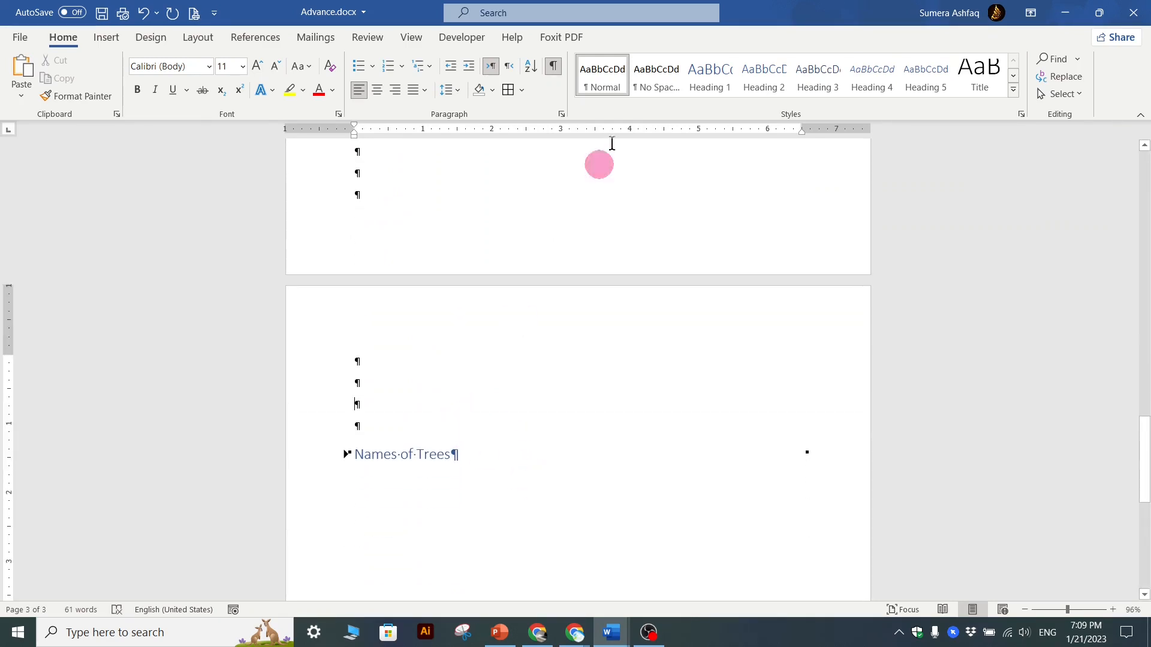
# Hide the paragraph marks and remove surplus empty paragraphs above the Names of Trees heading on page 3
pyautogui.click(553, 66)
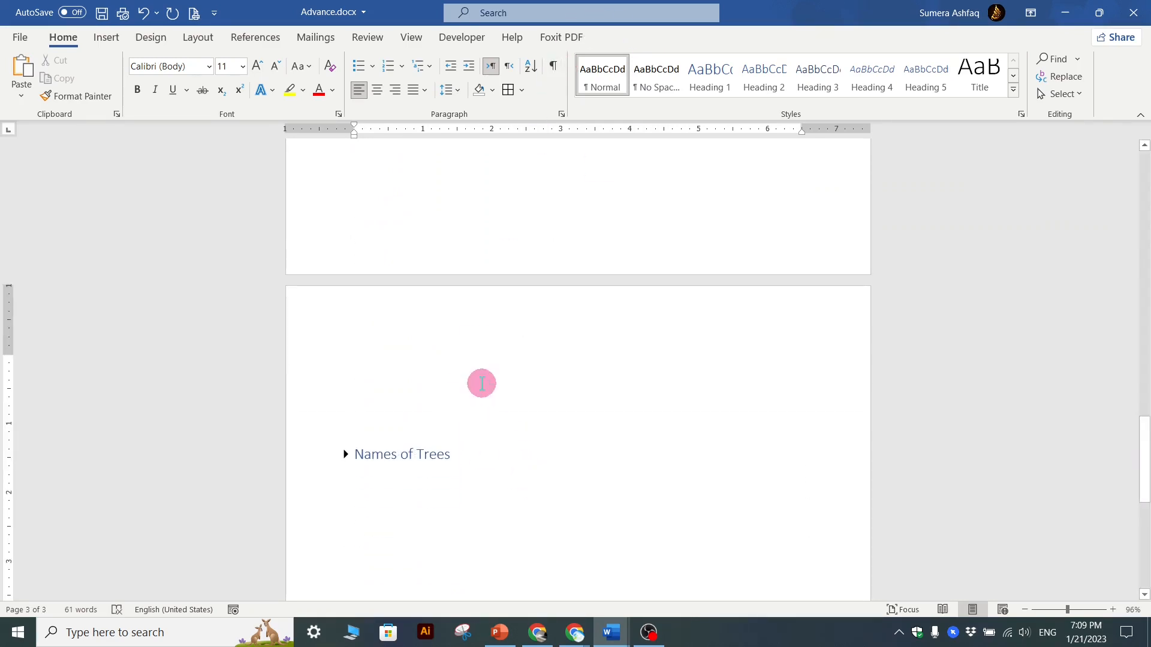
pyautogui.press('BackSpace')
pyautogui.press('BackSpace')
pyautogui.scroll(8, 482, 383)
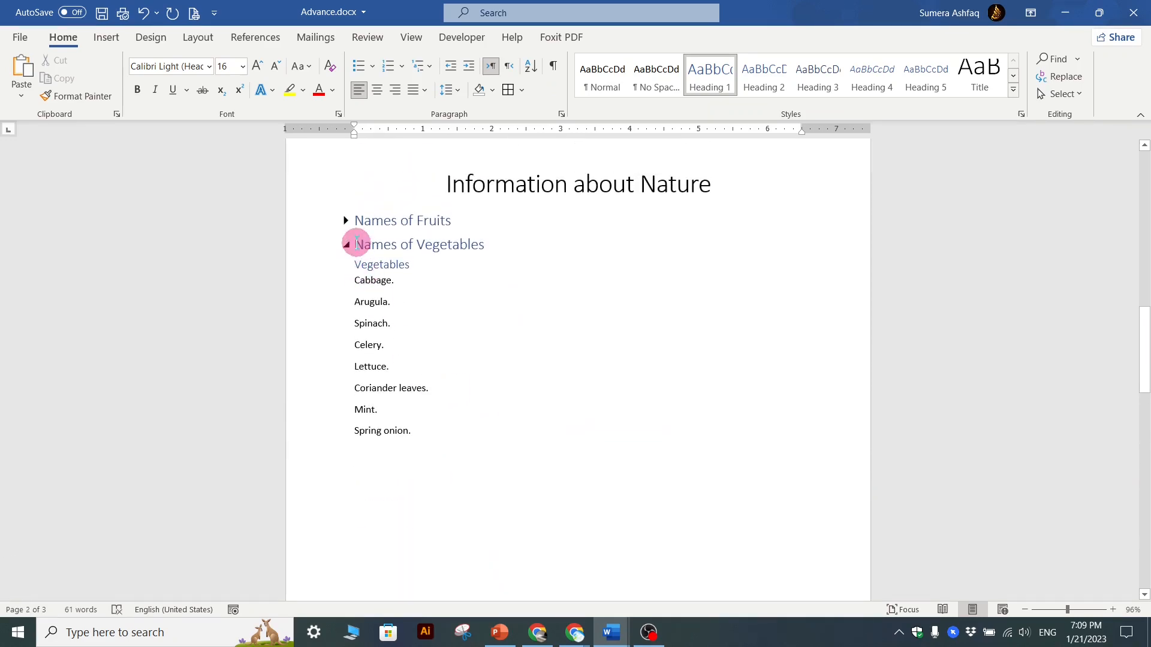
# Collapse and re-expand the Names of Vegetables section, then compare the headings' pages with the table of contents
pyautogui.click(346, 244)
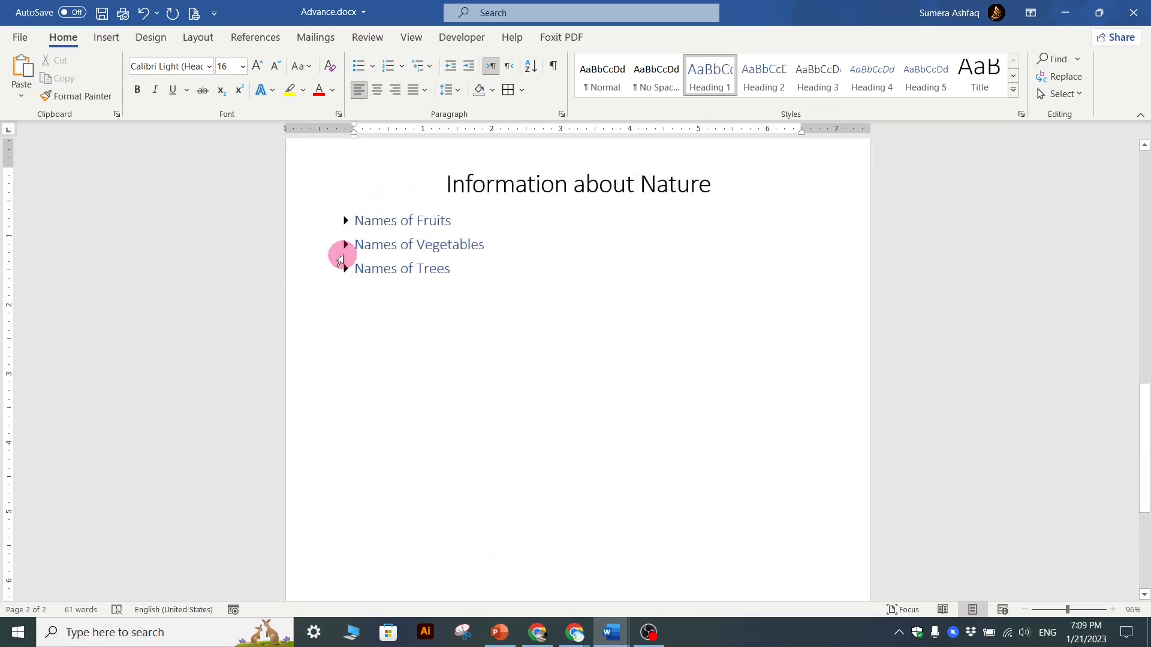
pyautogui.click(346, 244)
pyautogui.scroll(-10, 503, 410)
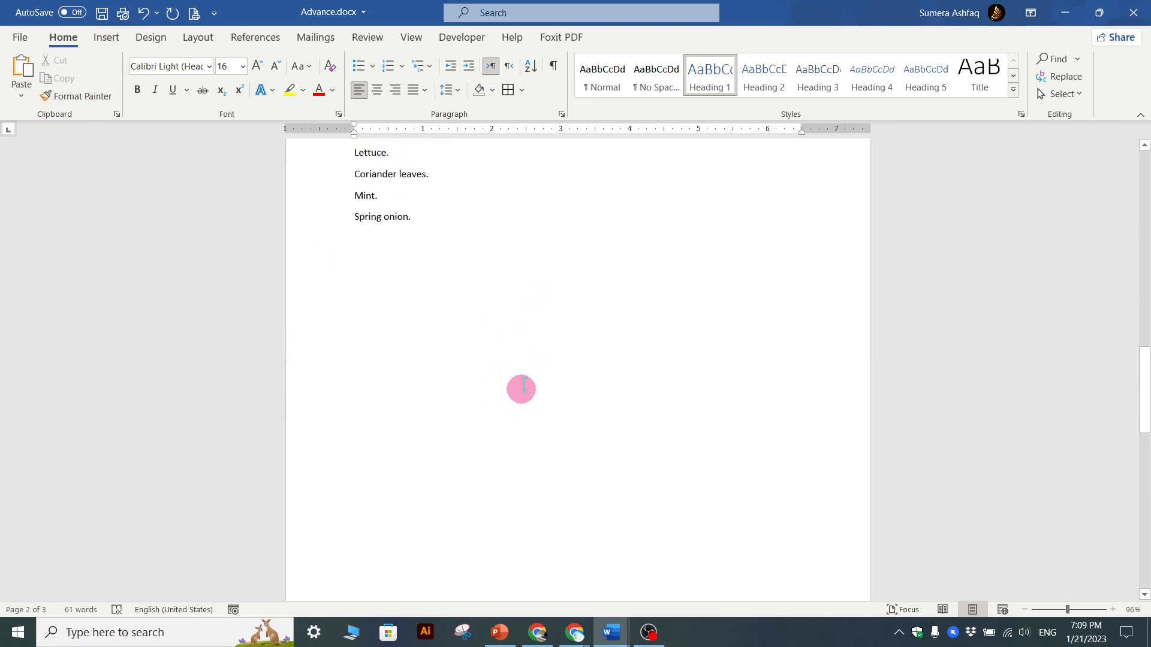
pyautogui.scroll(20, 543, 370)
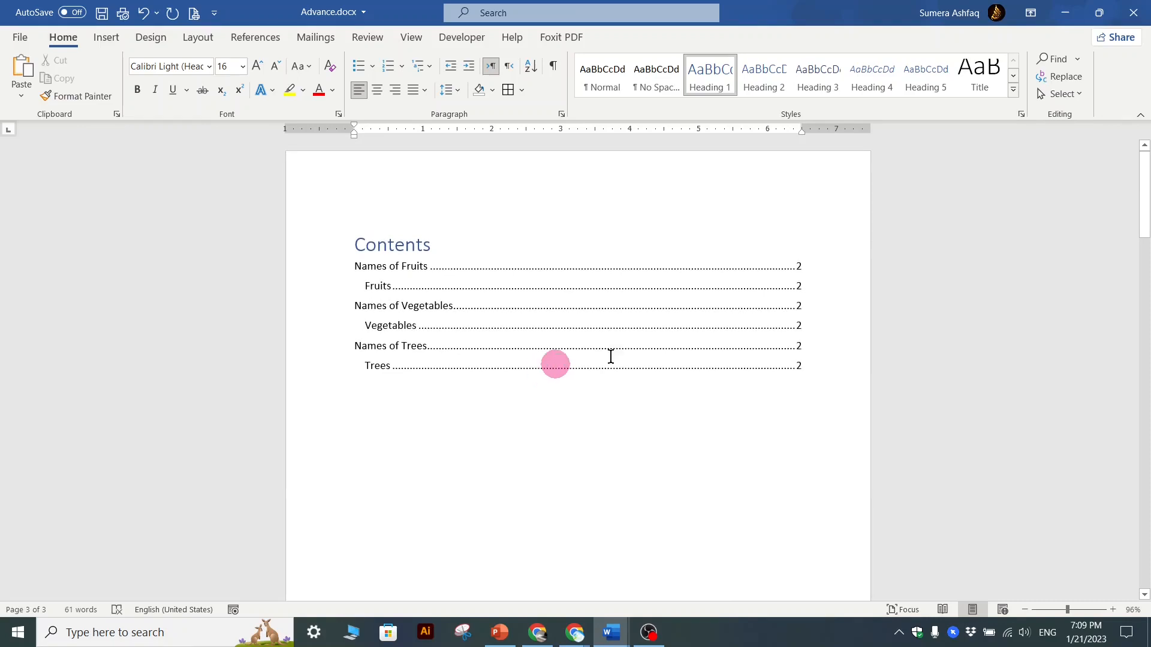
# Update the table of contents with the page-numbers-only option and zoom in on its entries
pyautogui.click(771, 354)
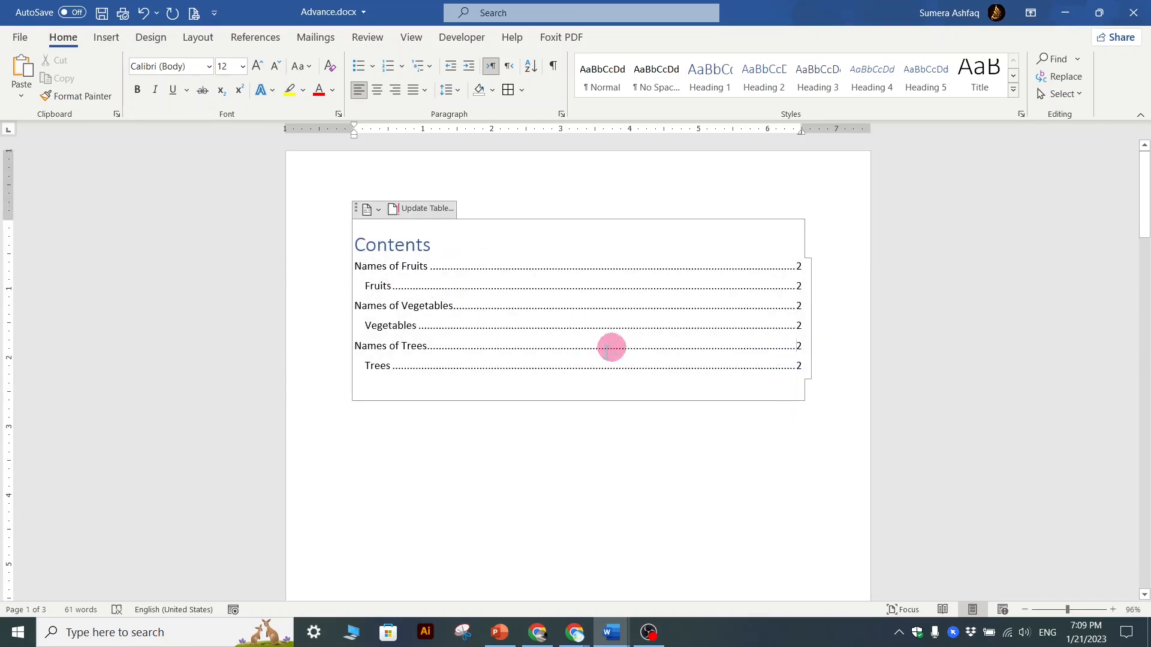
pyautogui.click(426, 210)
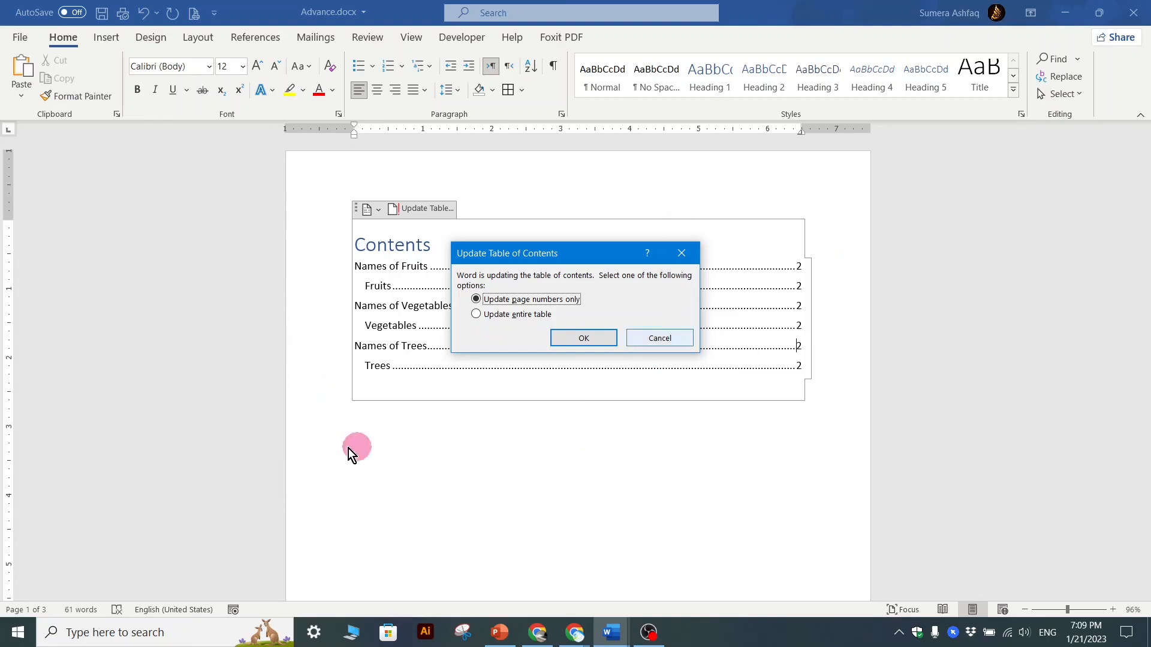
pyautogui.click(584, 338)
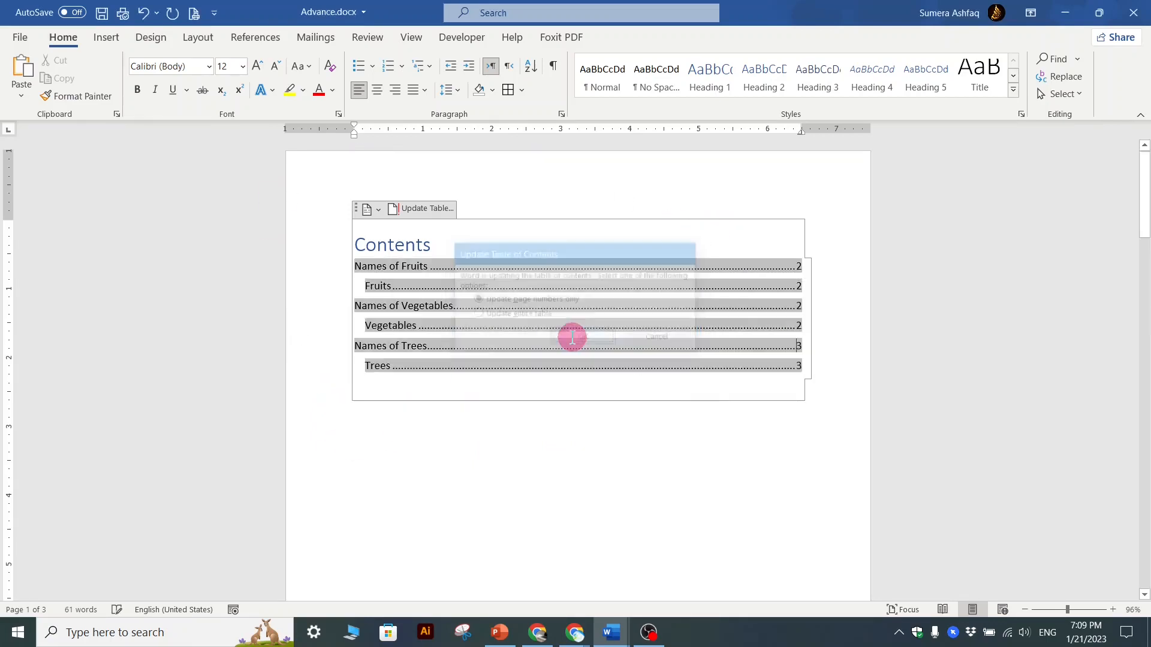
pyautogui.click(766, 379)
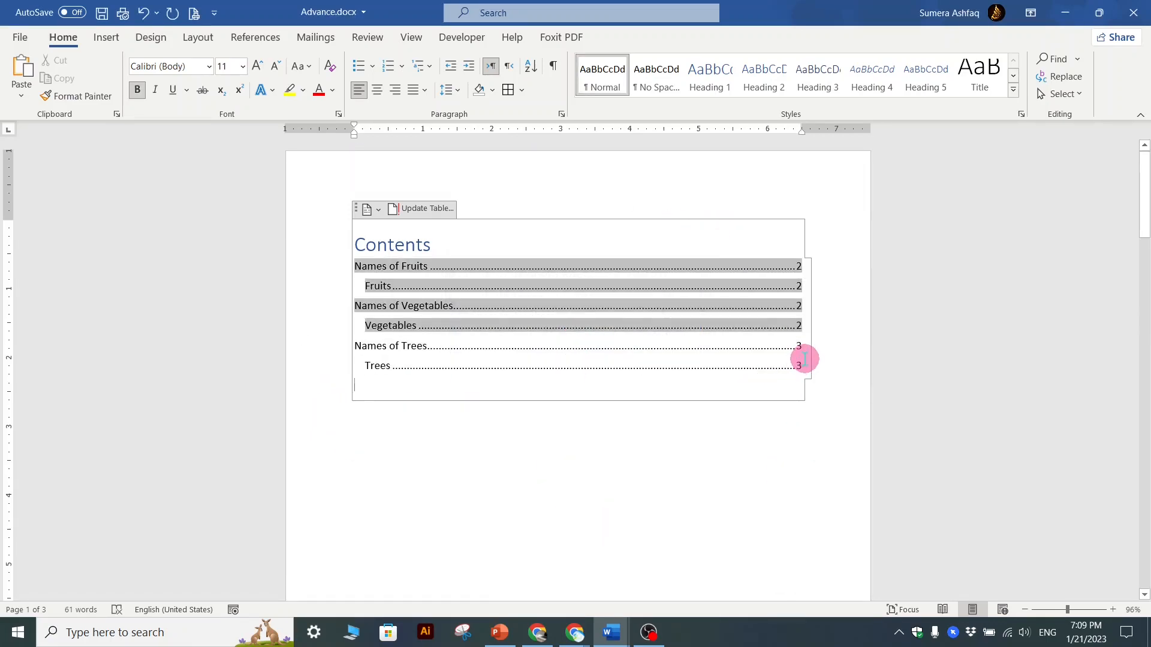
pyautogui.scroll(6, 812, 357)
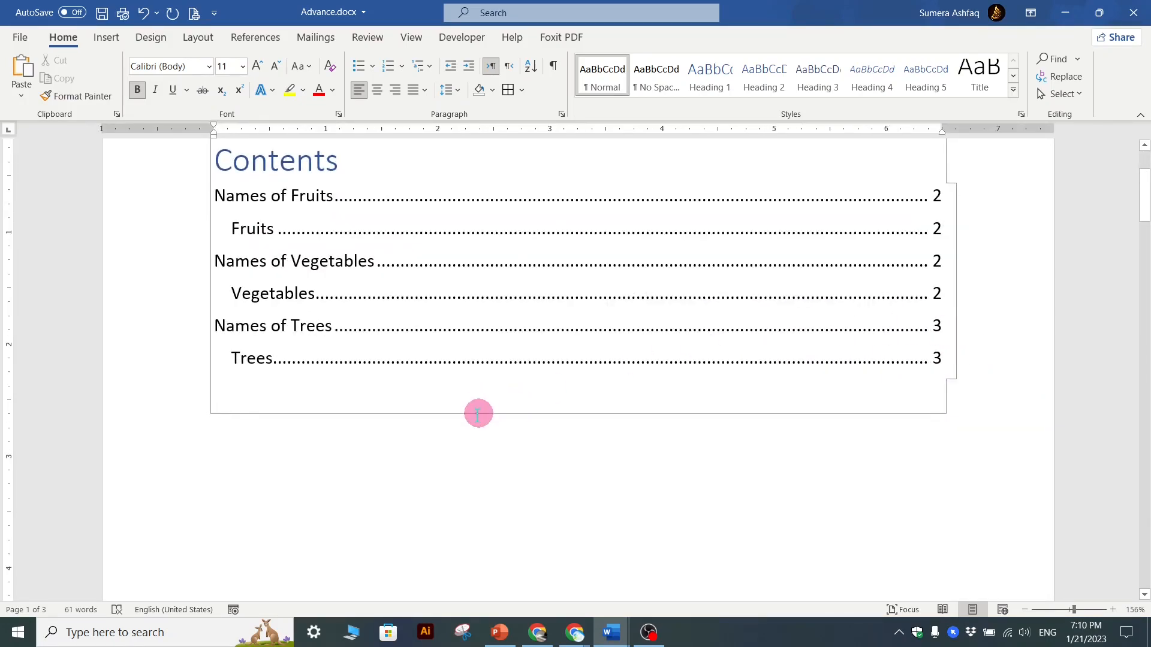
# Extend the Vegetables subheading on page 2 to "Vegetables (10 Vegetables)" and save the document
pyautogui.scroll(-10, 474, 412)
pyautogui.scroll(-2, 452, 413)
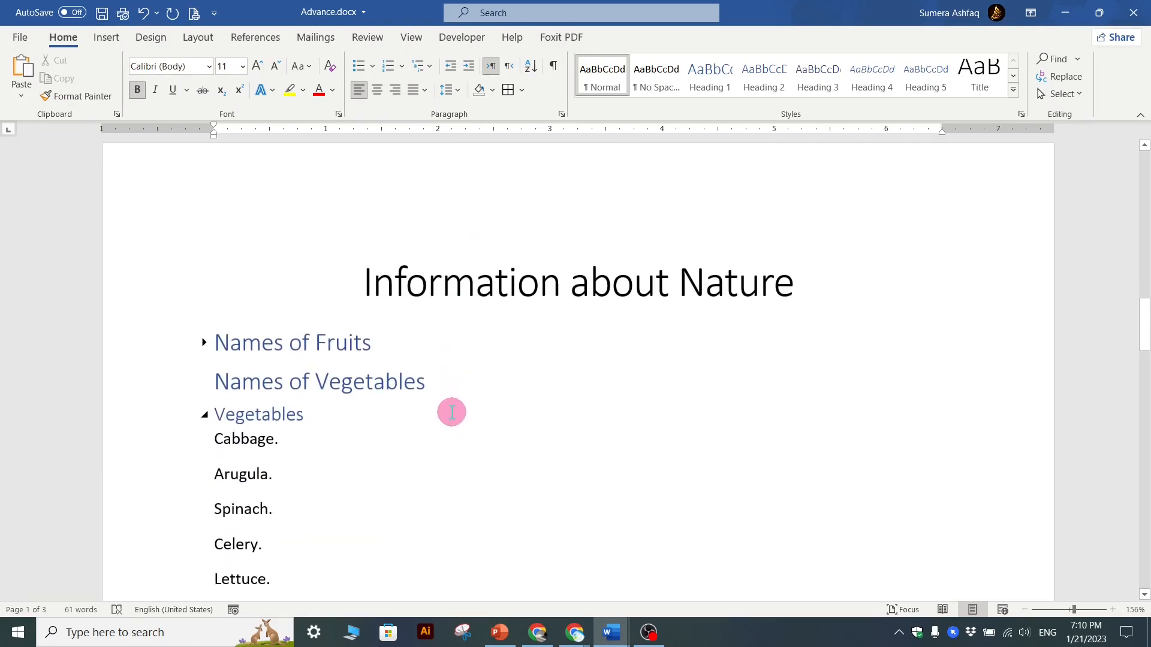
pyautogui.click(378, 343)
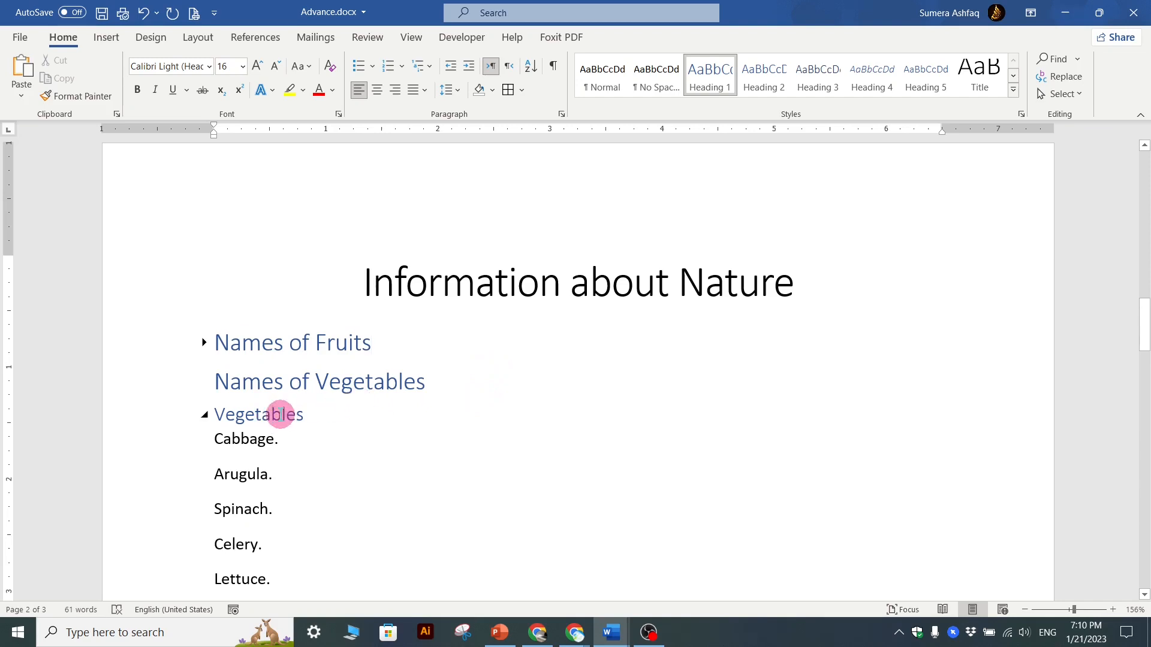
pyautogui.click(306, 415)
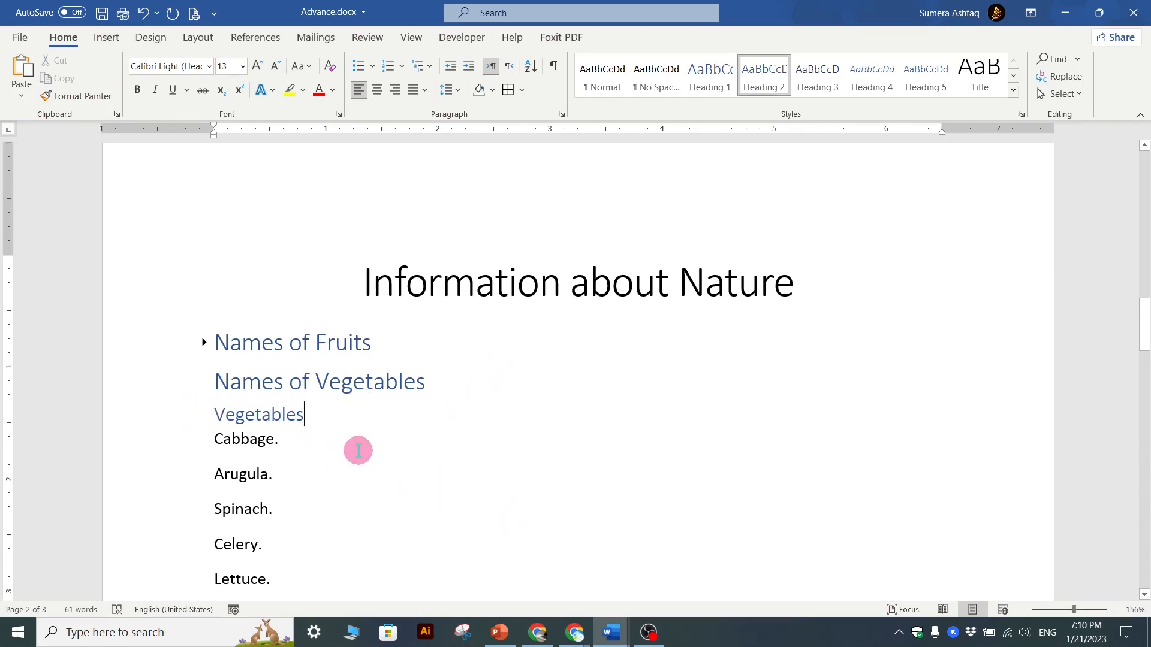
pyautogui.write('()')
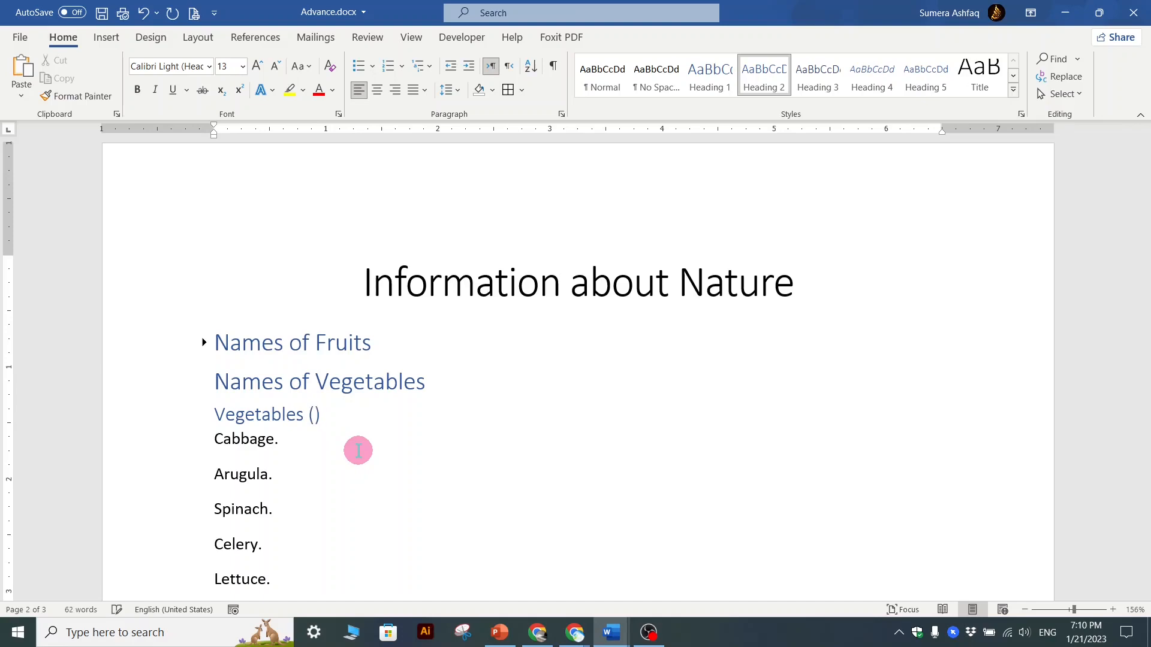
pyautogui.write('10 Vegi')
pyautogui.press('BackSpace')
pyautogui.write('etan')
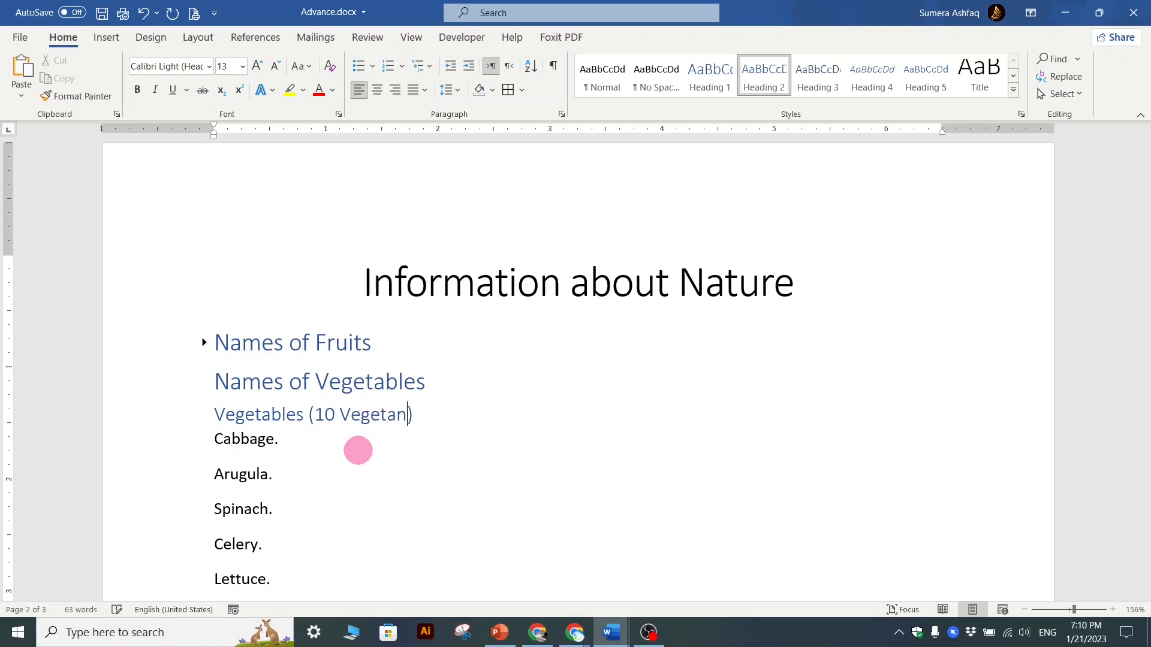
pyautogui.press('BackSpace')
pyautogui.write('bles')
pyautogui.click(360, 481)
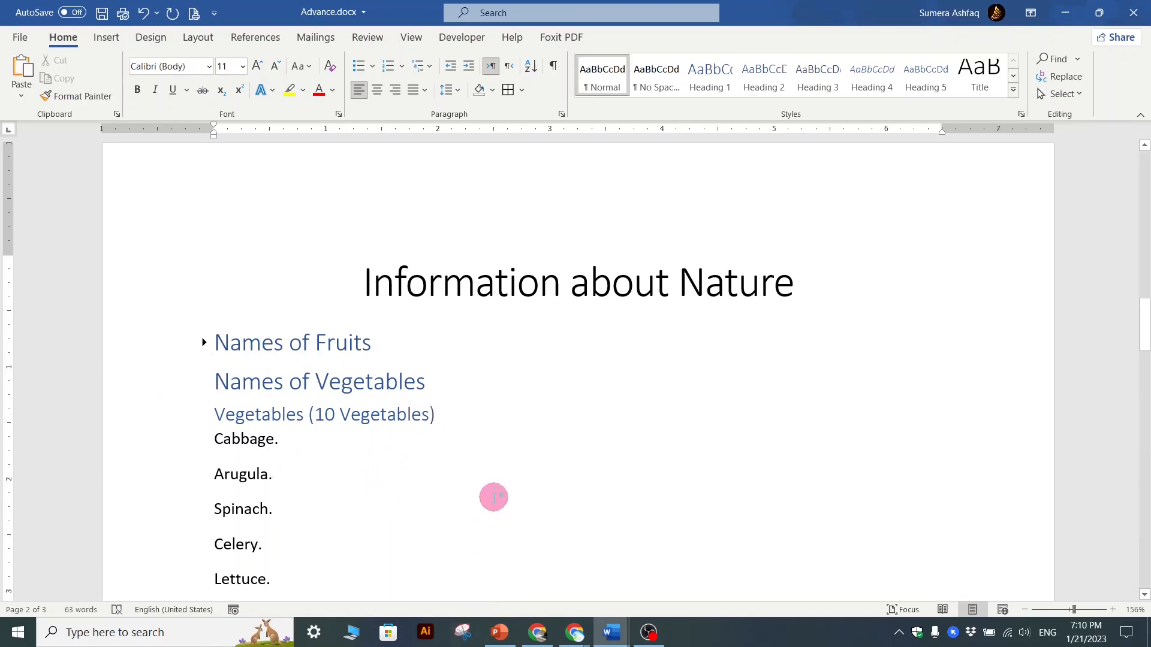
pyautogui.hotkey('ctrl', 's')
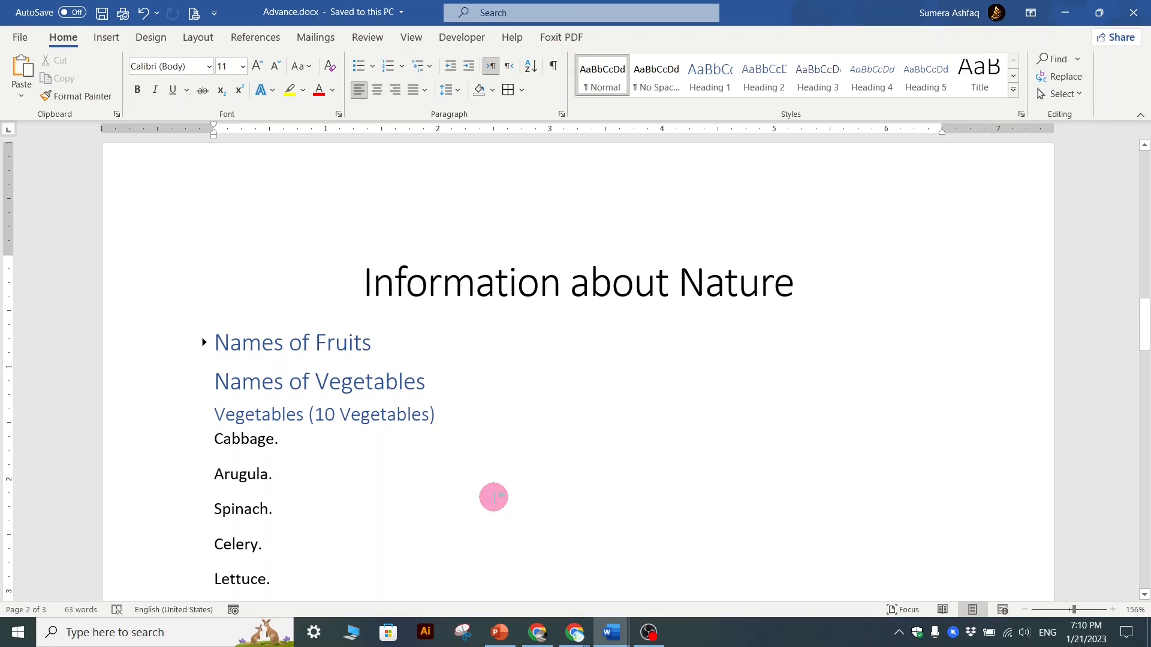
pyautogui.scroll(15, 495, 480)
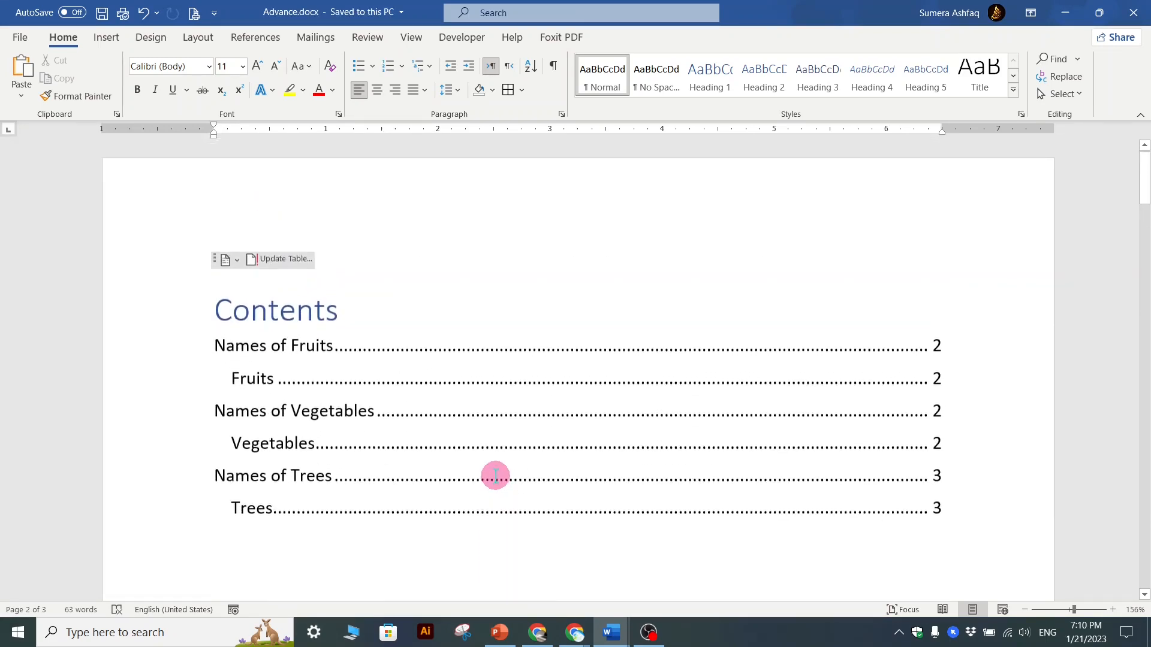
# Update the table of contents with the entire-table option so it takes over the changed heading text
pyautogui.click(495, 475)
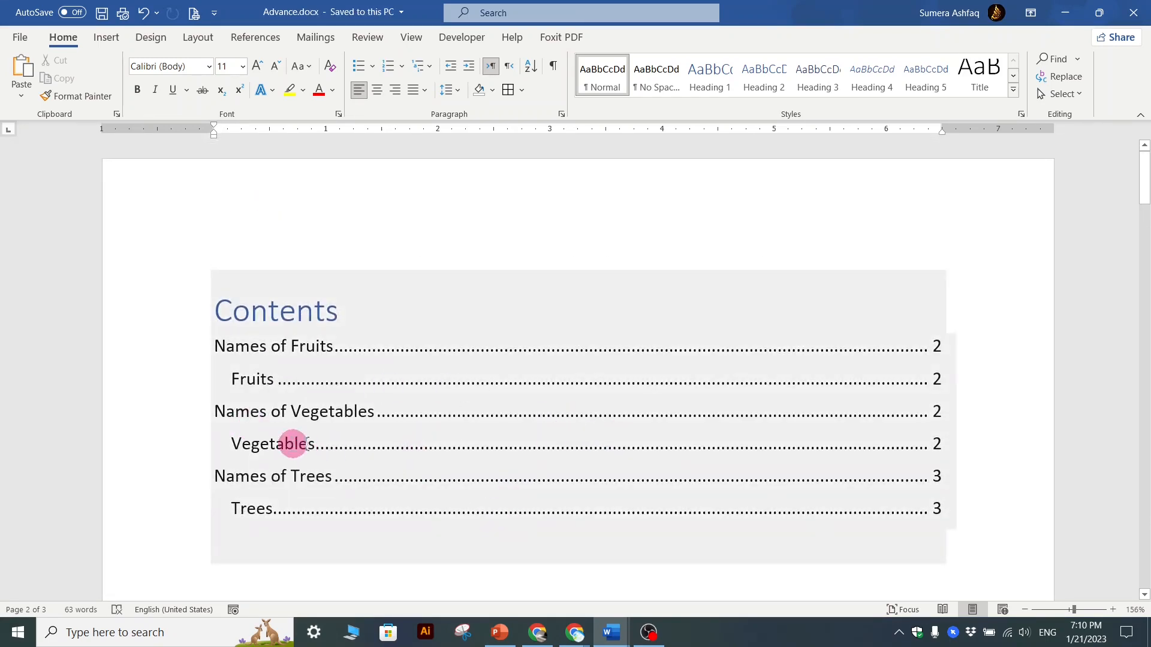
pyautogui.click(365, 382)
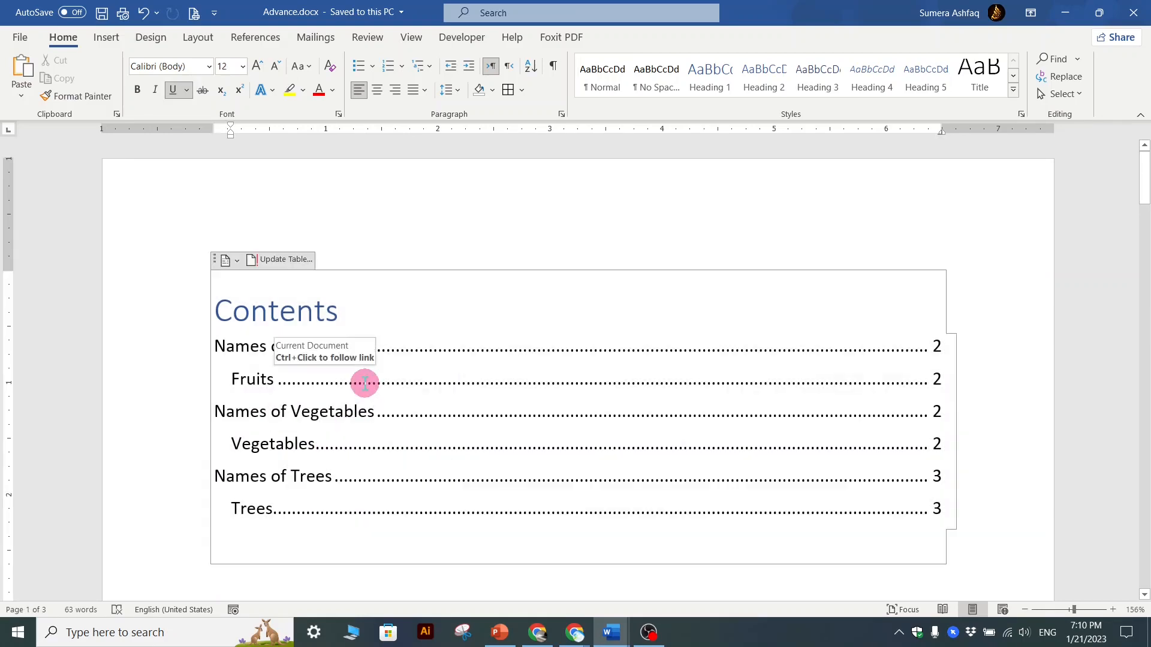
pyautogui.click(467, 175)
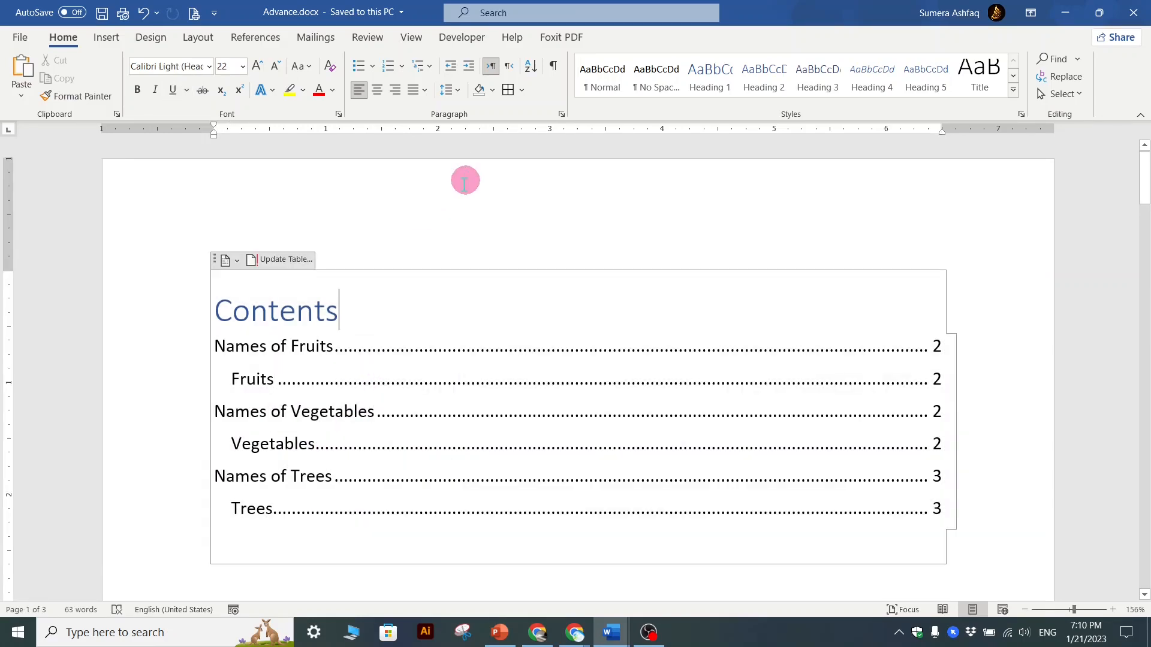
pyautogui.click(406, 576)
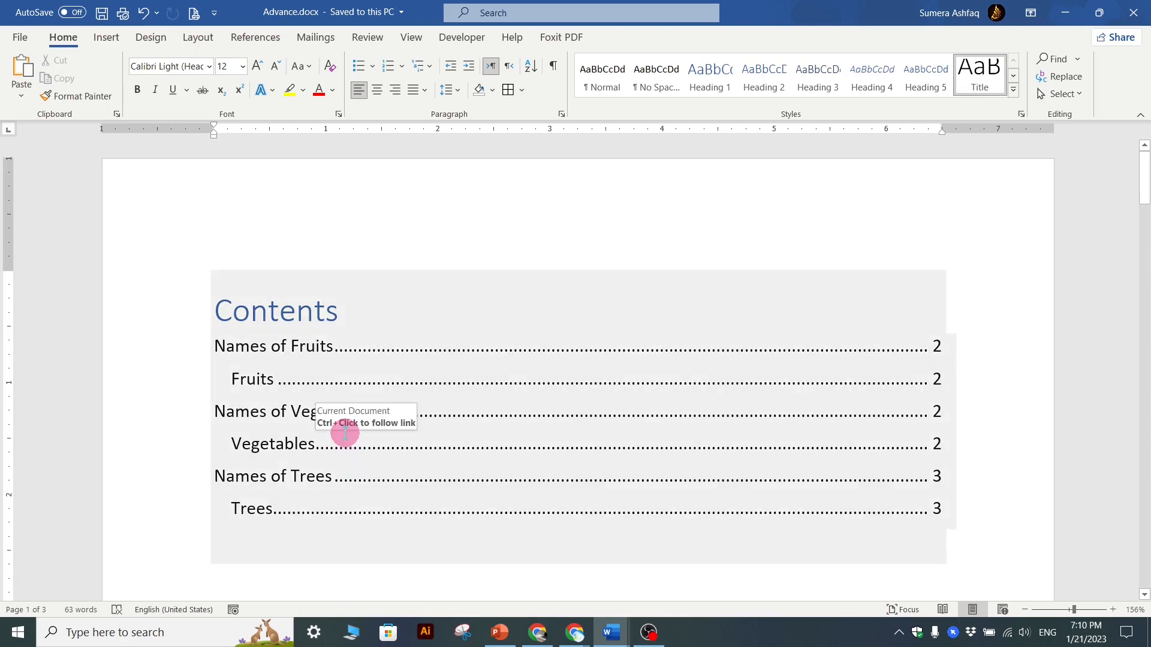
pyautogui.moveTo(406, 409); pyautogui.dragTo(408, 348)
pyautogui.click(409, 321)
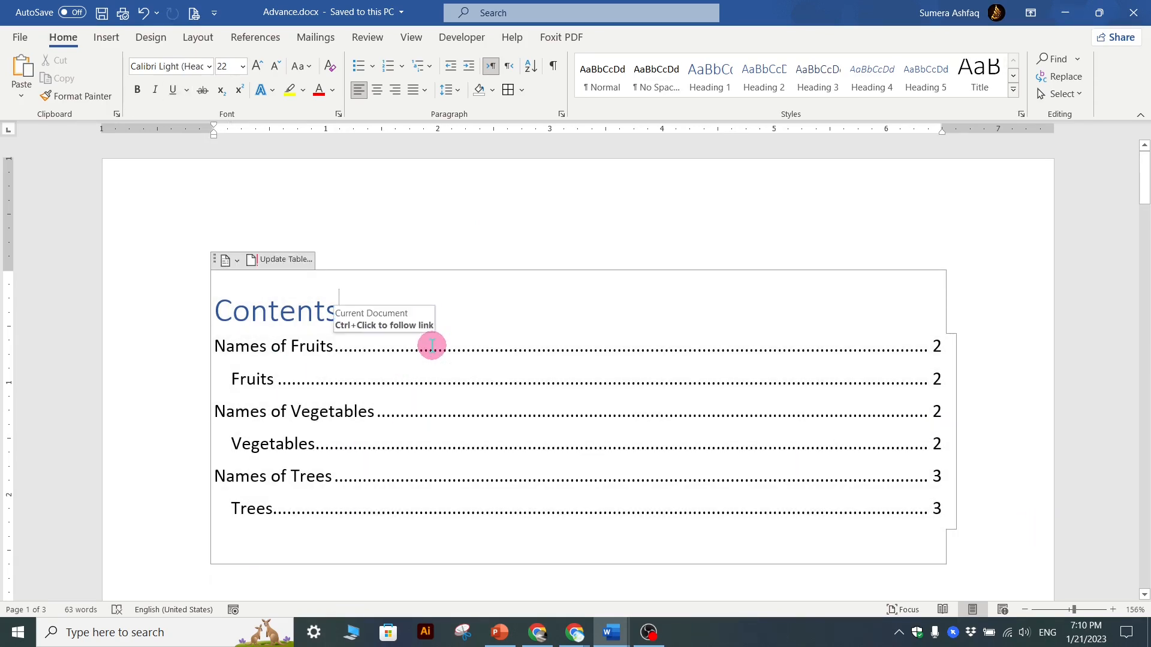
pyautogui.click(282, 263)
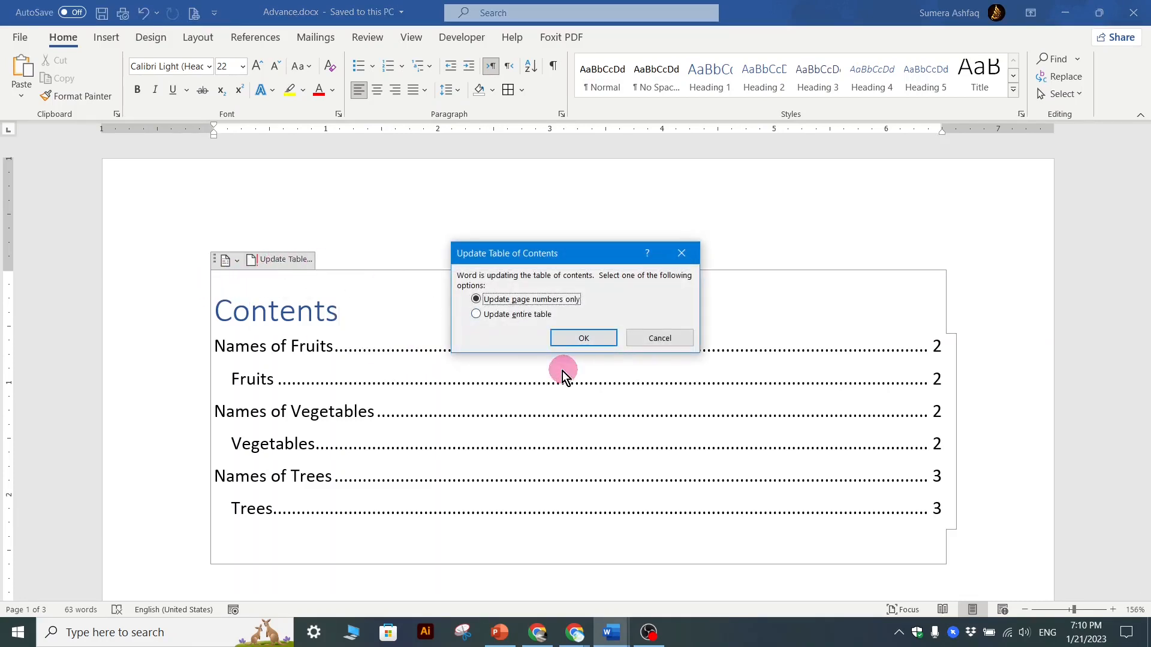
pyautogui.click(501, 318)
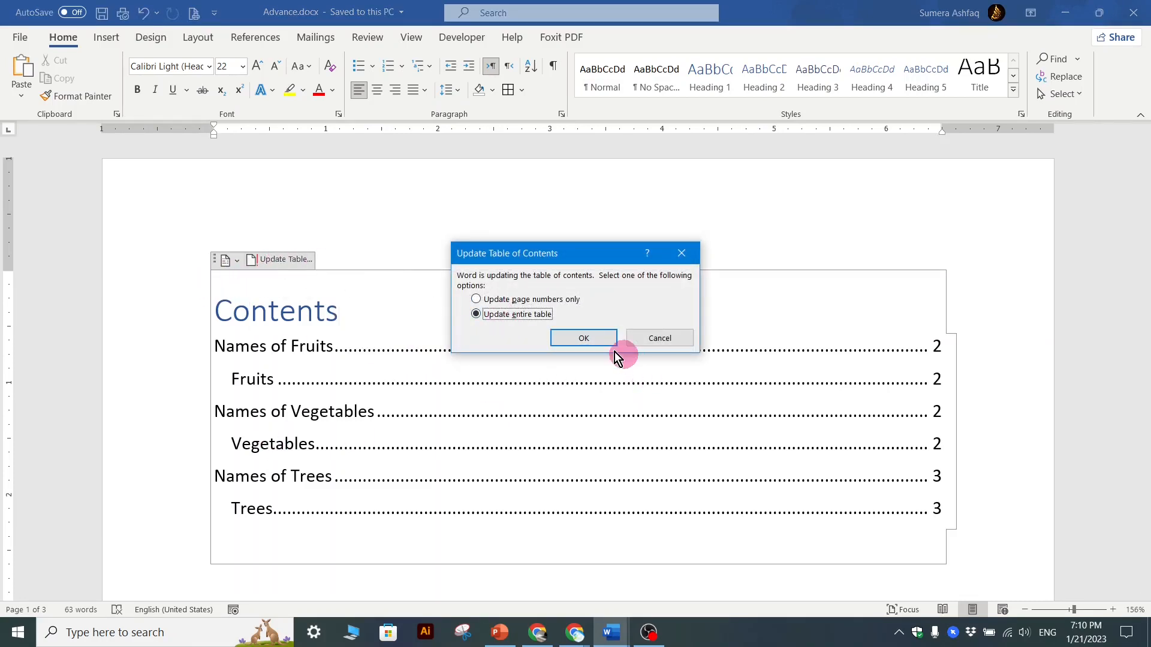
pyautogui.click(589, 339)
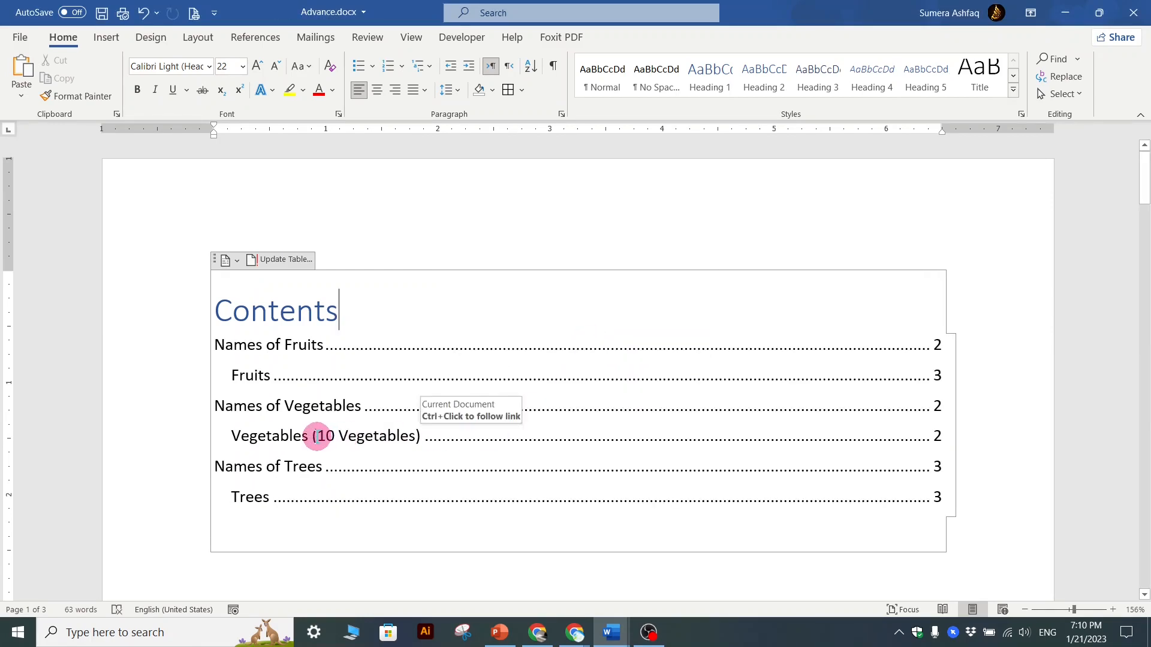
# Highlight "10 Vegetables" in the table of contents and compare its entries with the headings on the following pages
pyautogui.moveTo(317, 438); pyautogui.dragTo(417, 439)
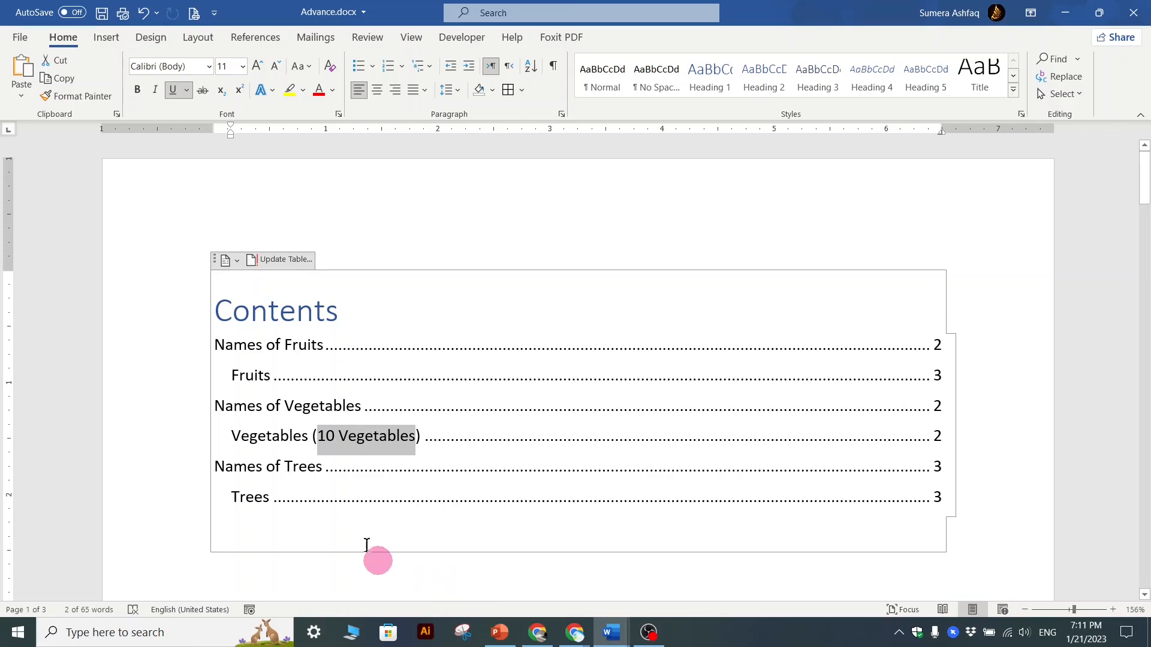
pyautogui.scroll(-15, 365, 395)
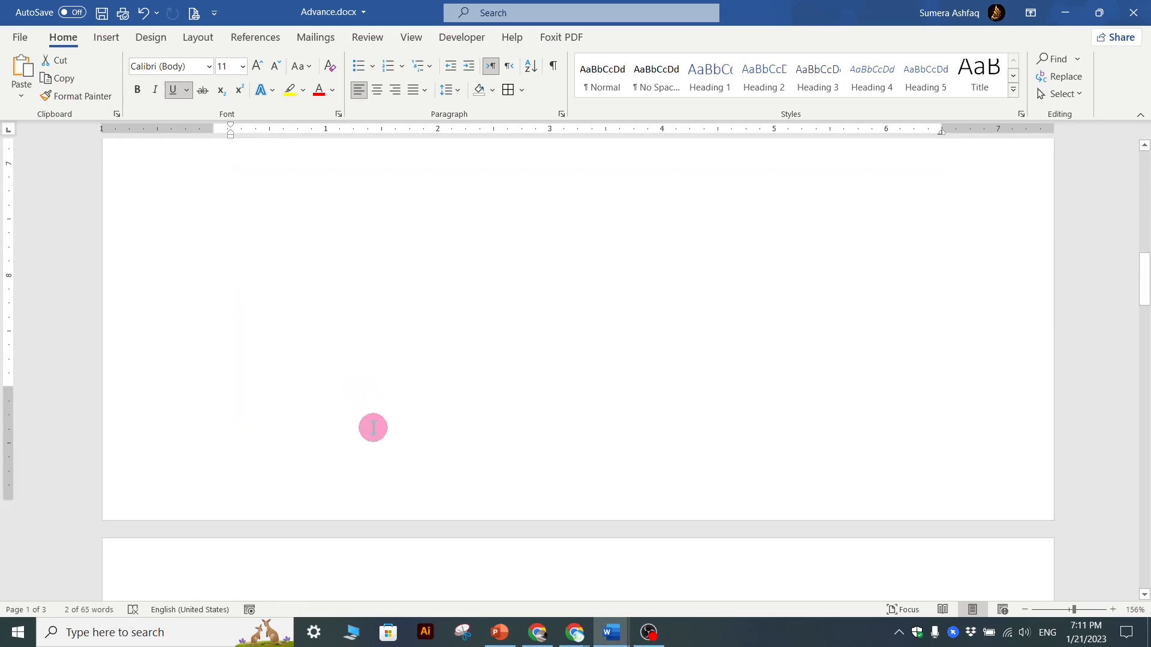
pyautogui.scroll(-20, 375, 432)
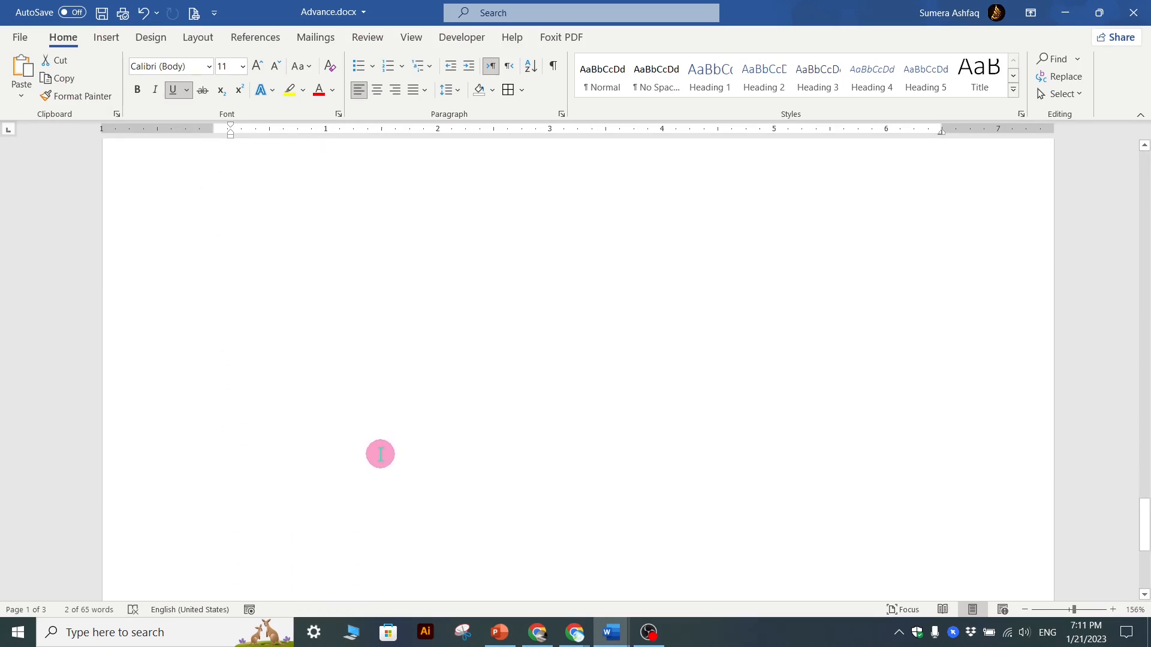
pyautogui.scroll(15, 391, 455)
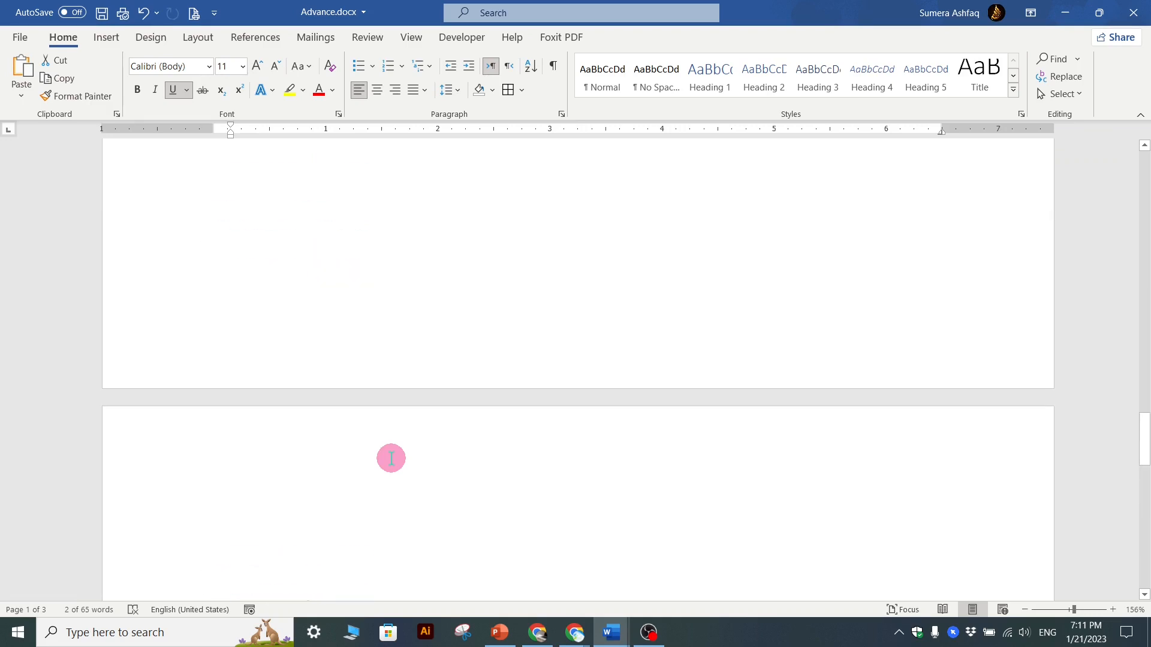
pyautogui.scroll(10, 391, 459)
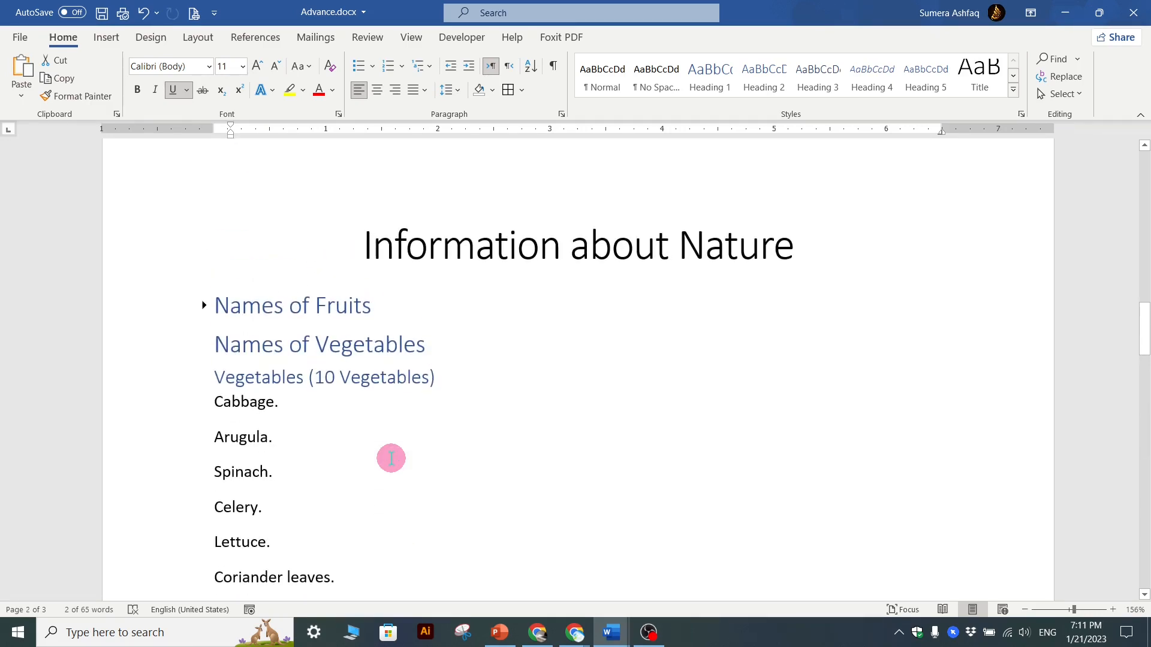
pyautogui.scroll(10, 391, 459)
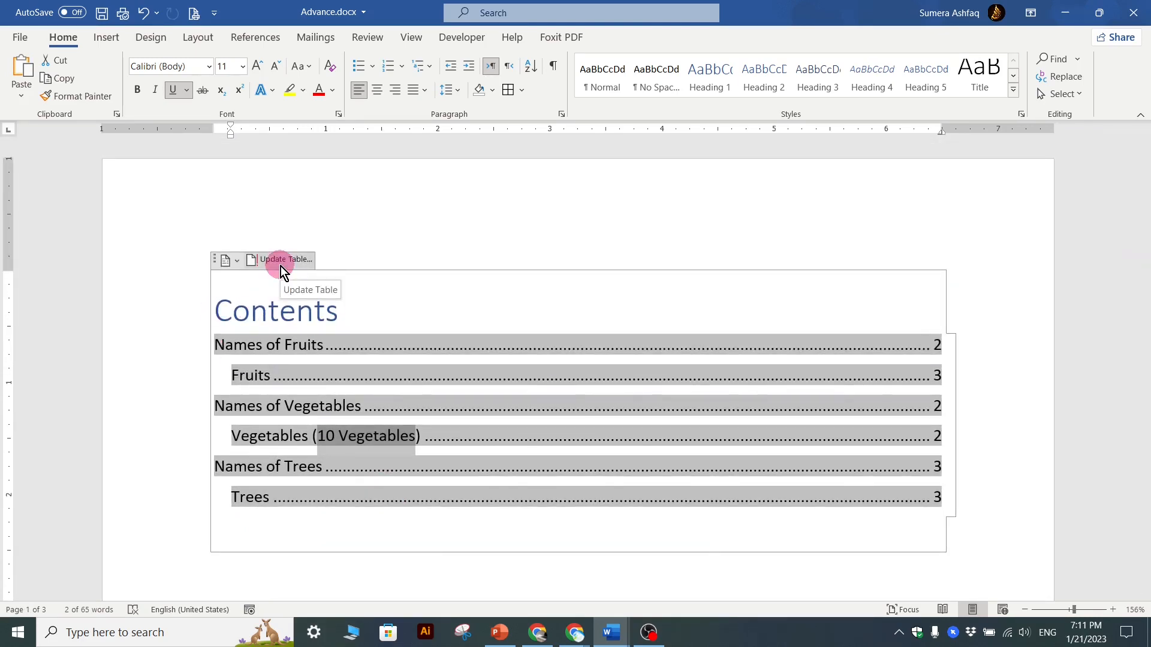
pyautogui.click(817, 534)
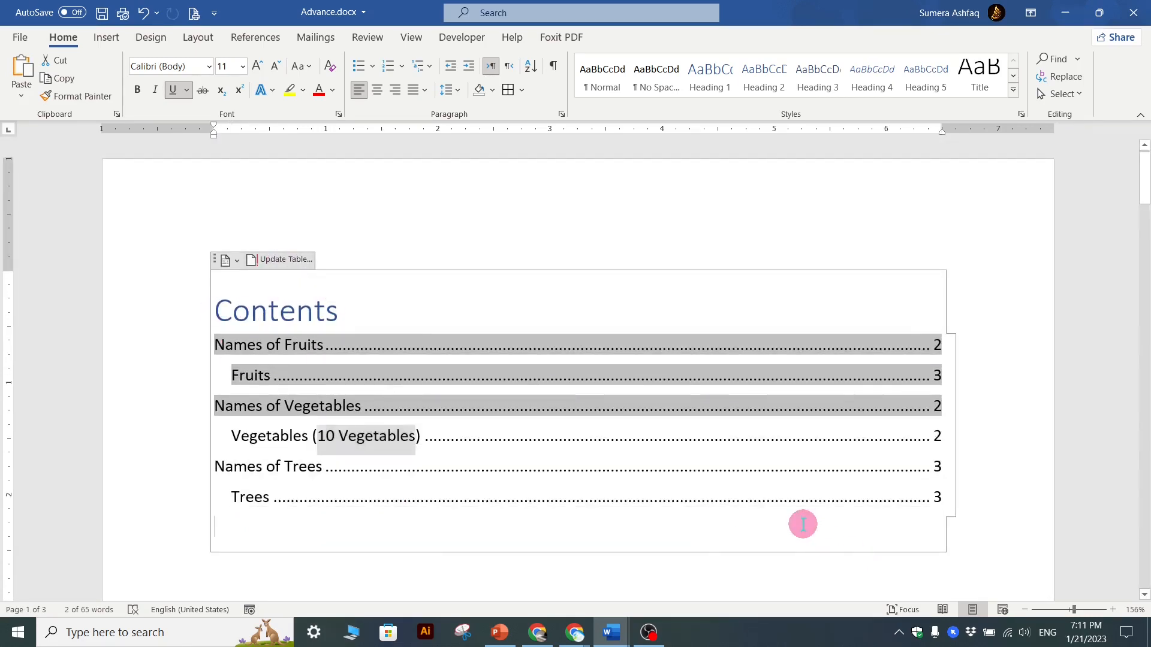
pyautogui.keyDown('ctrl'); pyautogui.scroll(-5, 687, 506); pyautogui.keyUp('ctrl')
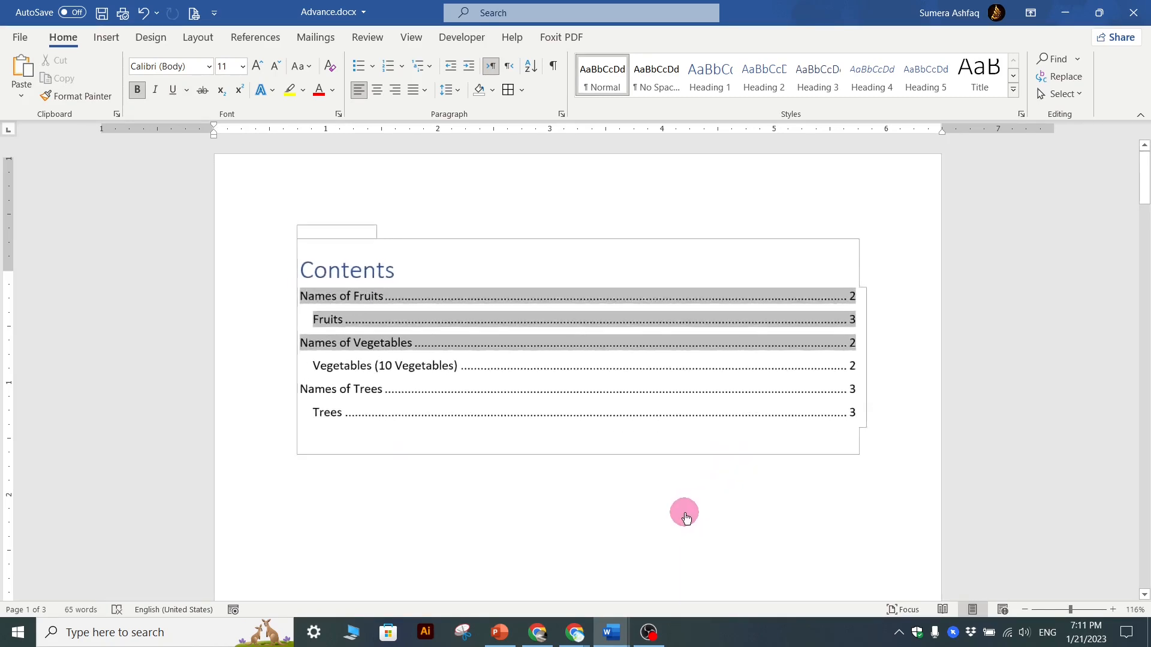
# Refresh the entire table of contents once more and deselect it
pyautogui.click(496, 298)
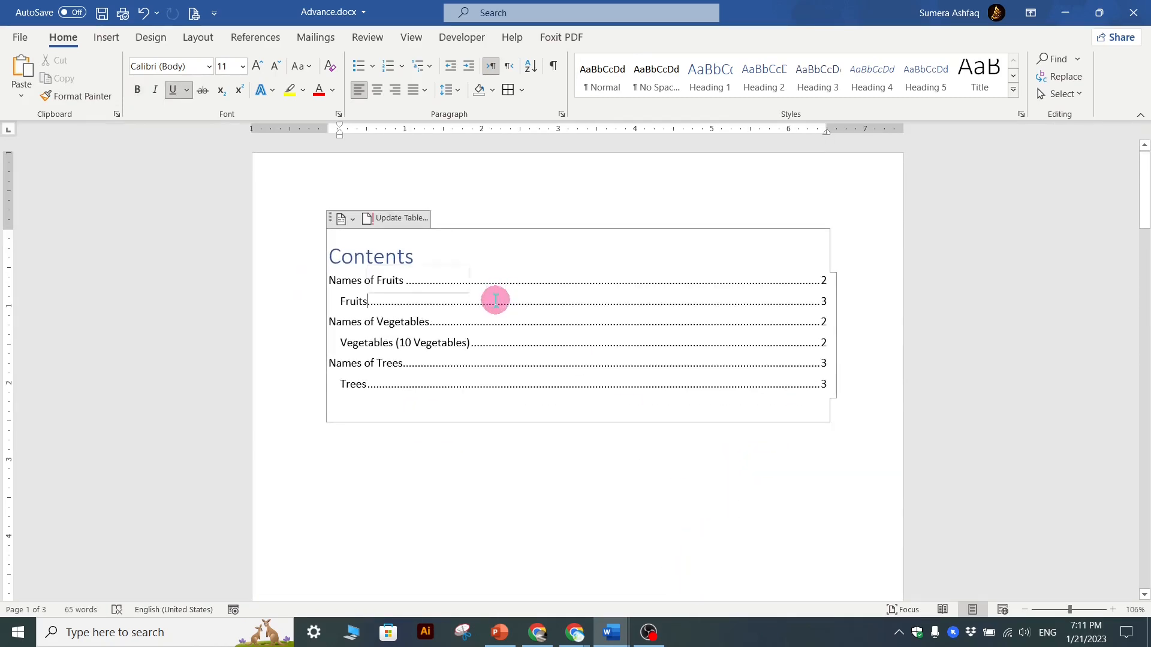
pyautogui.click(366, 219)
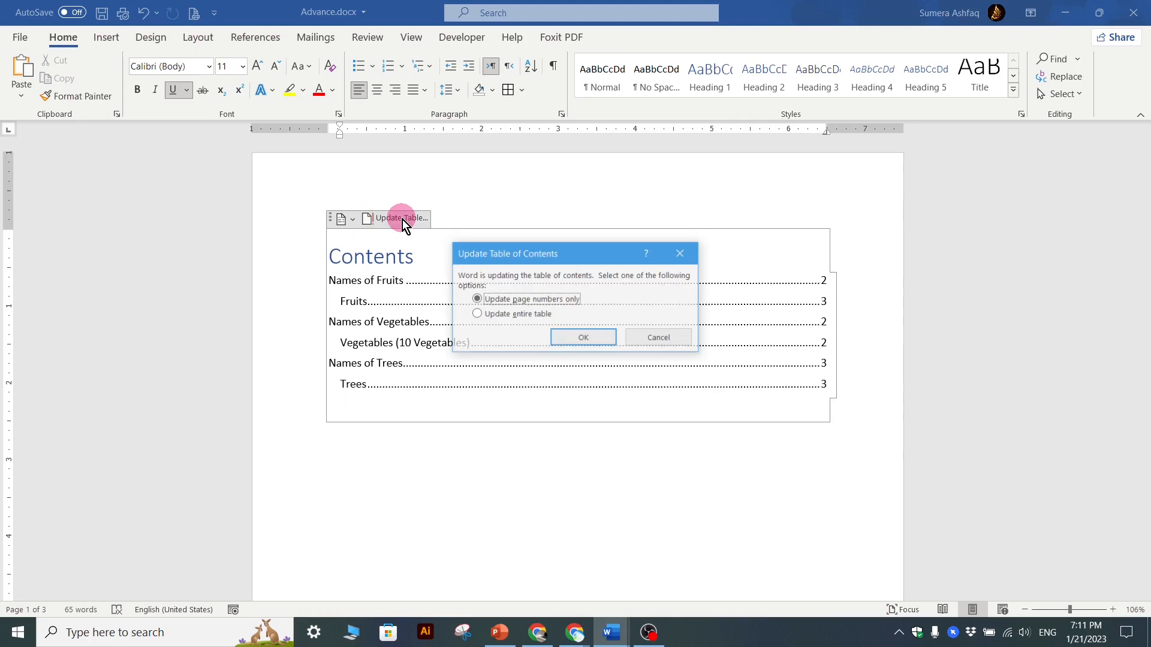
pyautogui.click(490, 314)
pyautogui.click(581, 339)
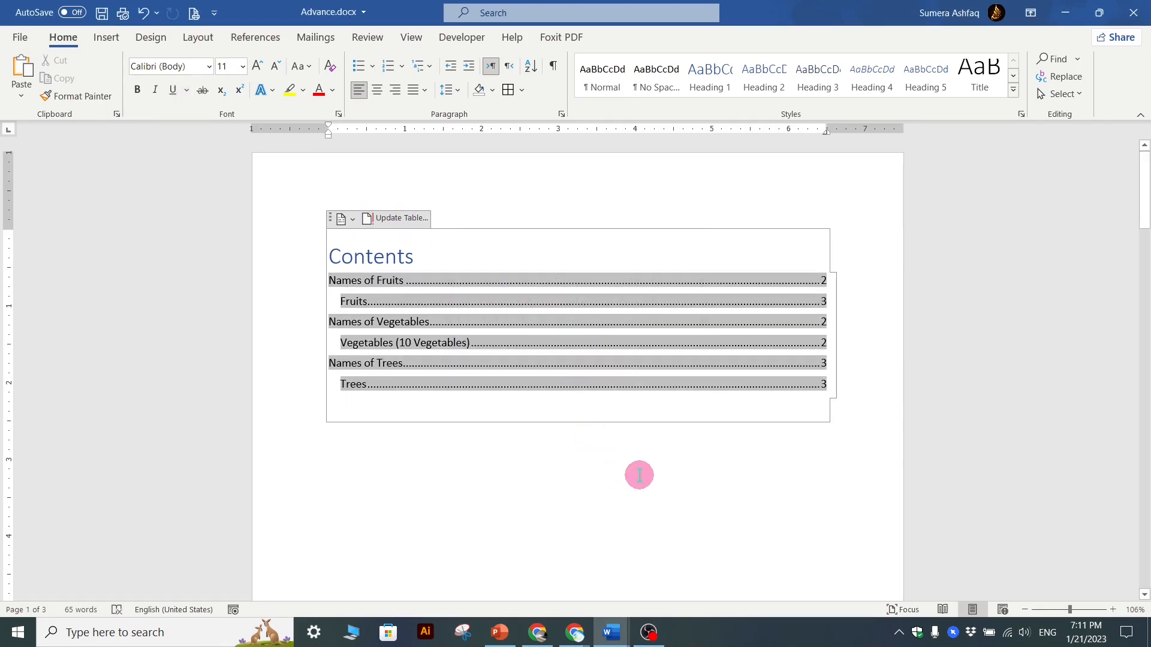
pyautogui.click(638, 473)
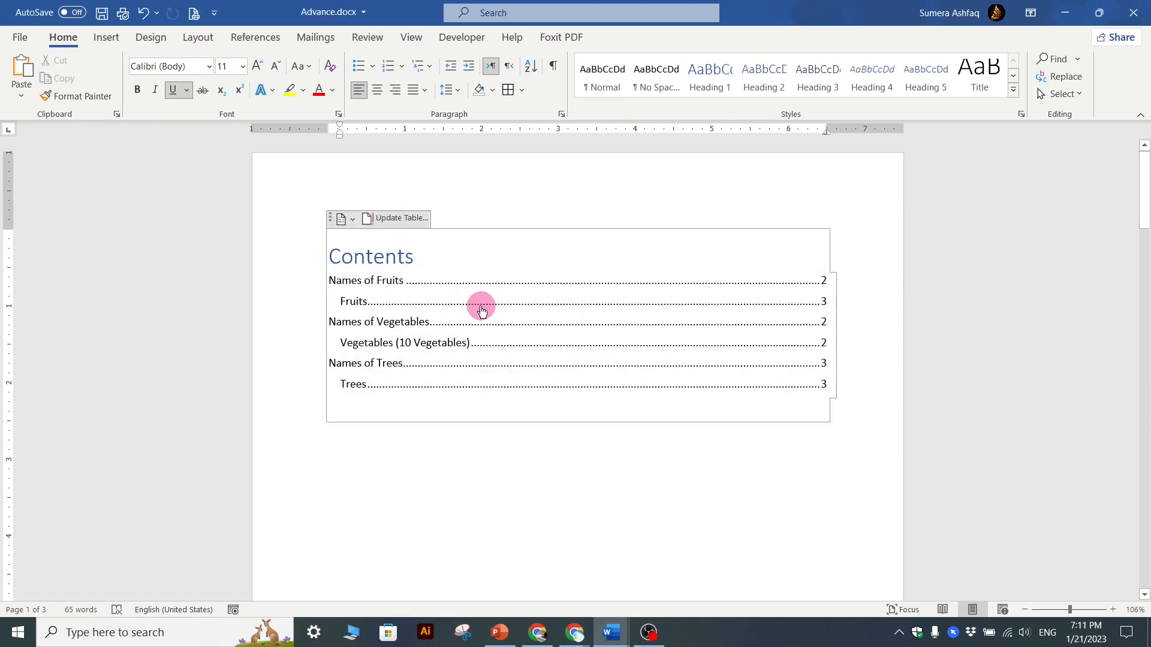
# Follow the Fruits entry's link from the table of contents to its subheading and check its page
pyautogui.keyDown('ctrl'); pyautogui.click(476, 301); pyautogui.keyUp('ctrl')
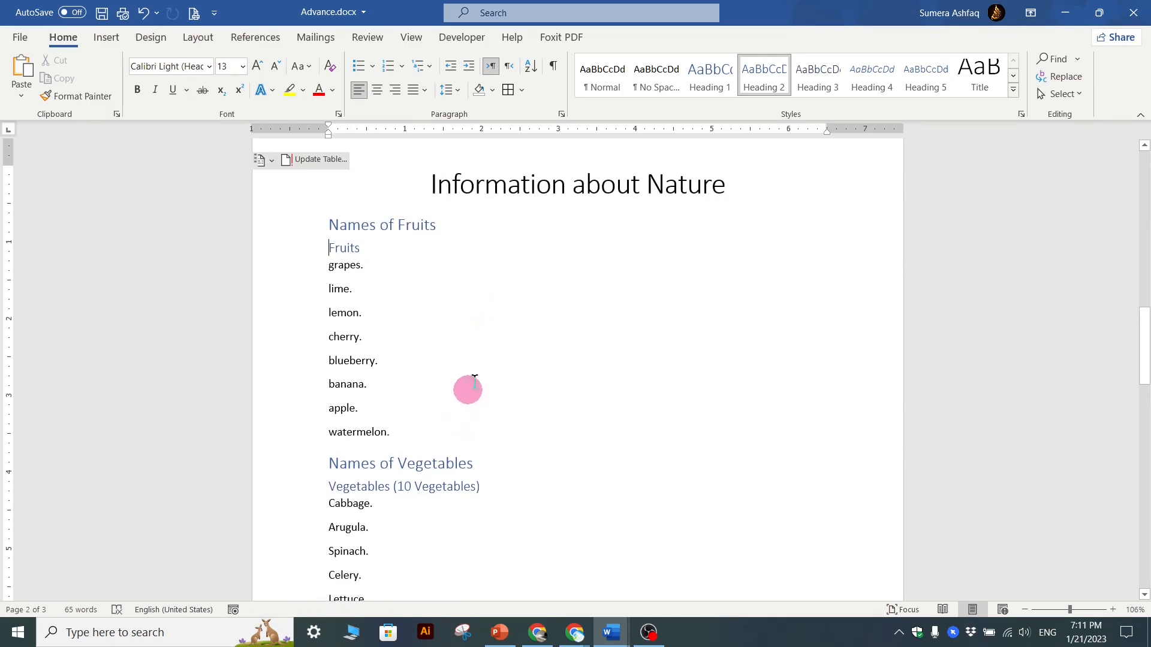
pyautogui.click(488, 363)
pyautogui.scroll(2, 491, 366)
pyautogui.scroll(2, 489, 369)
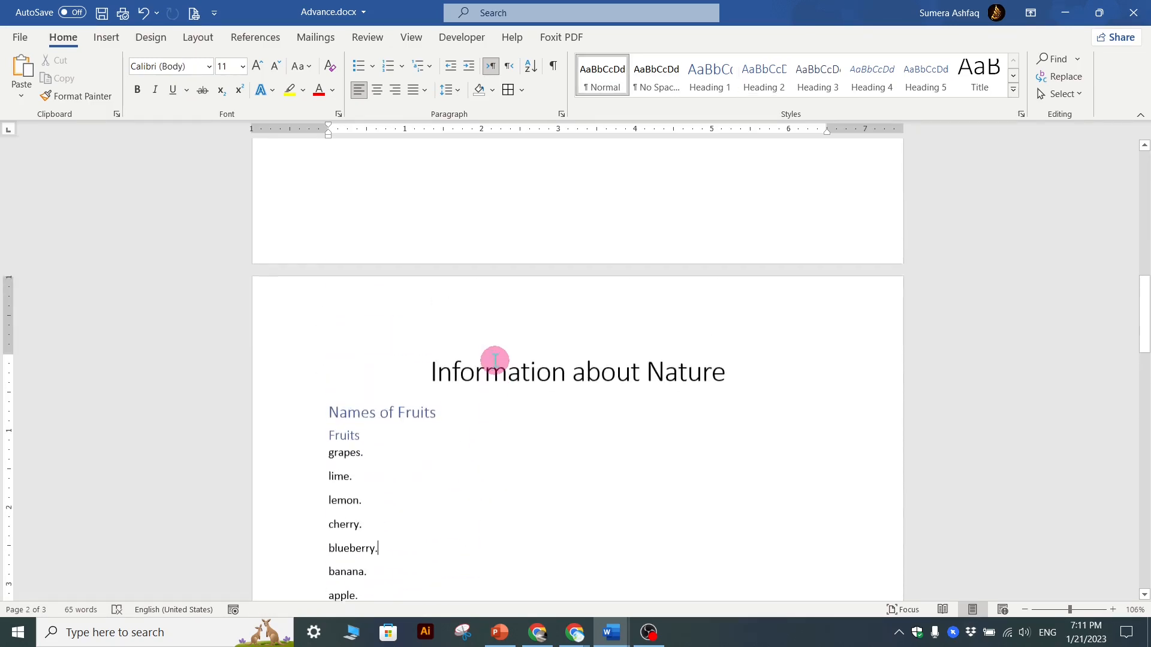
# Delete the empty paragraphs above the Names of Trees heading on page 3 and save the document
pyautogui.scroll(-9, 497, 354)
pyautogui.scroll(-10, 520, 344)
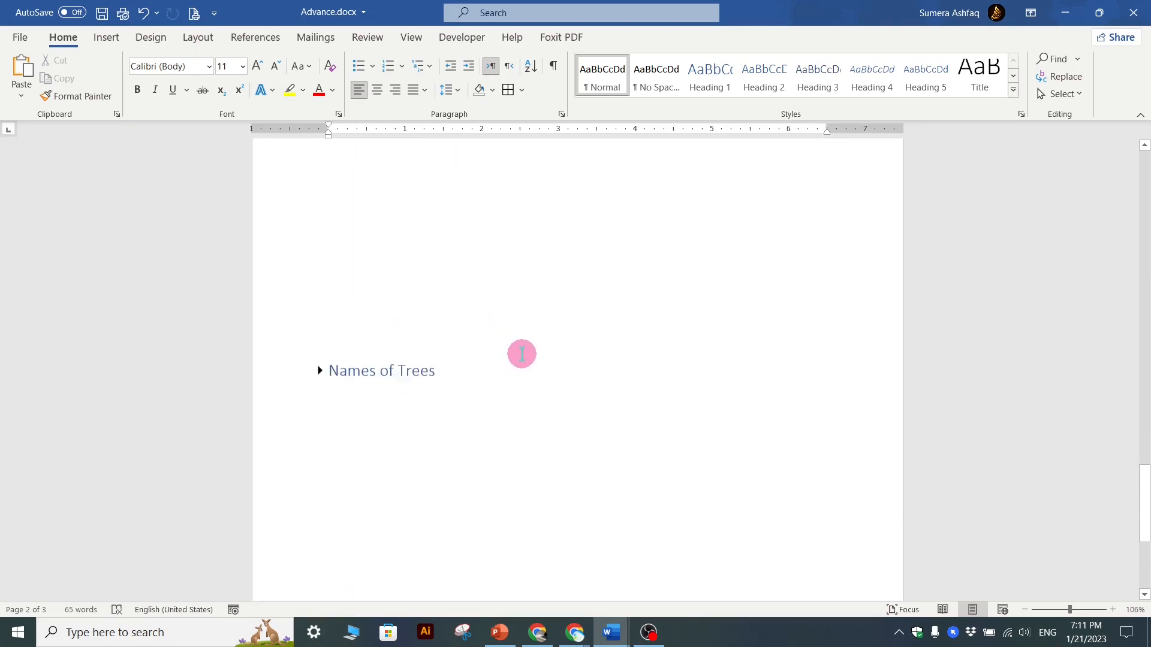
pyautogui.scroll(2, 406, 215)
pyautogui.click(339, 206)
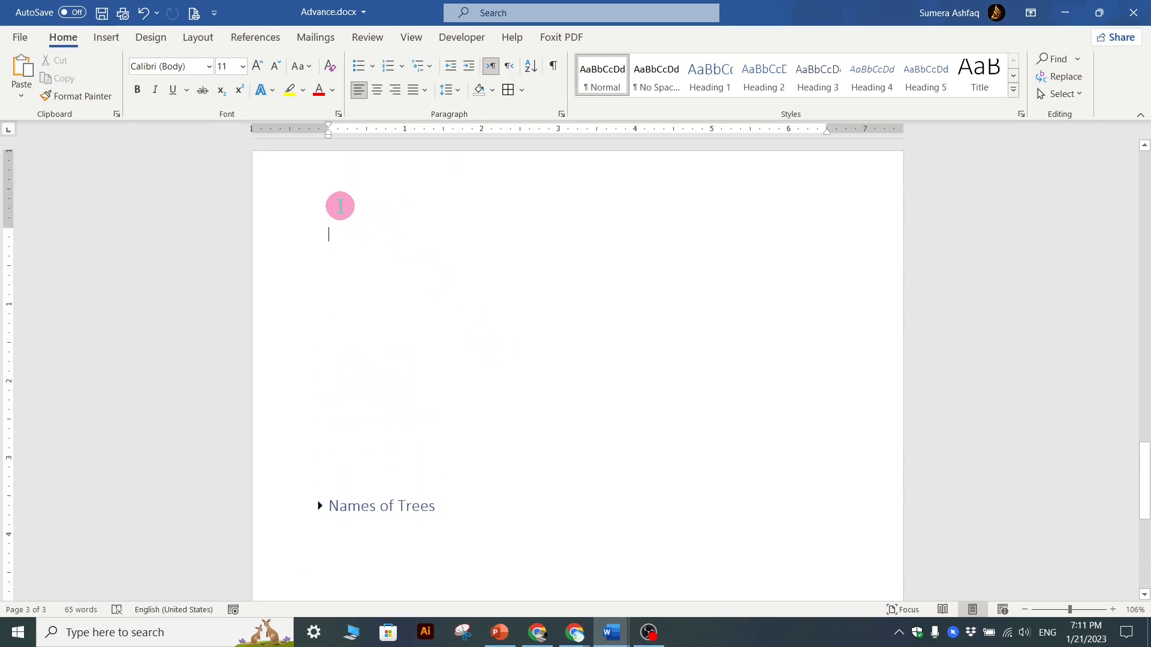
pyautogui.press('Delete')
pyautogui.press('Delete')
pyautogui.press('Delete')
pyautogui.press('Delete')
pyautogui.press('Delete')
pyautogui.press('Delete')
pyautogui.press('Delete')
pyautogui.press('Delete')
pyautogui.press('Delete')
pyautogui.press('Delete')
pyautogui.press('Delete')
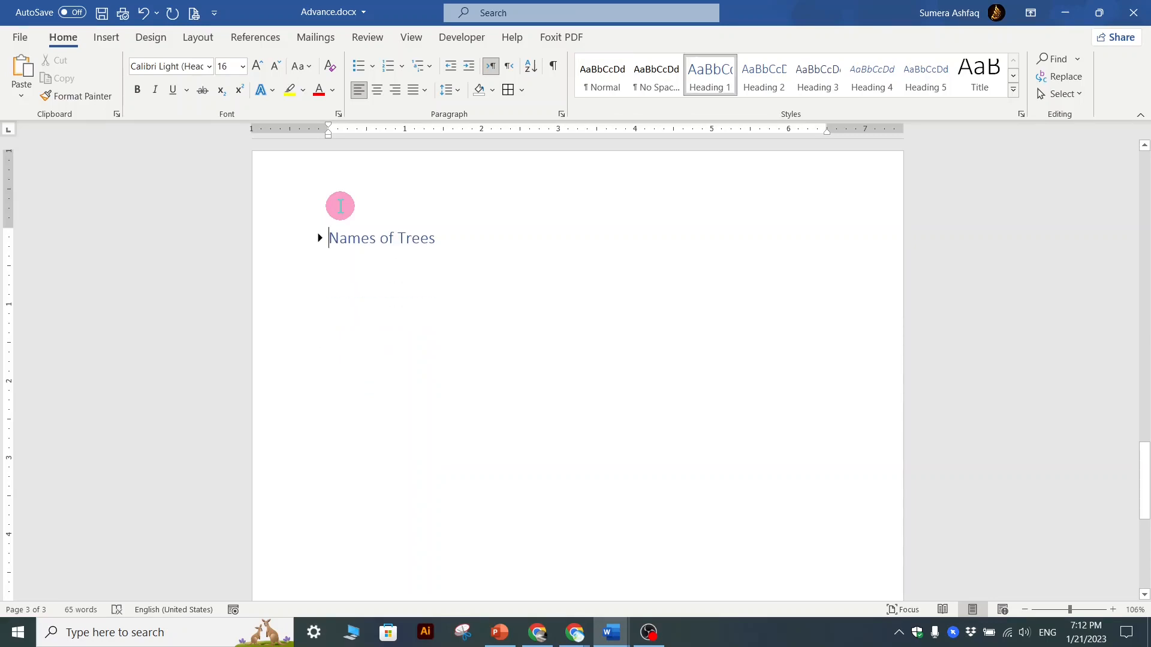
pyautogui.hotkey('ctrl', 's')
# Return to the table of contents on page 1 and update the entire table to match the expanded Fruits section
pyautogui.scroll(10, 357, 319)
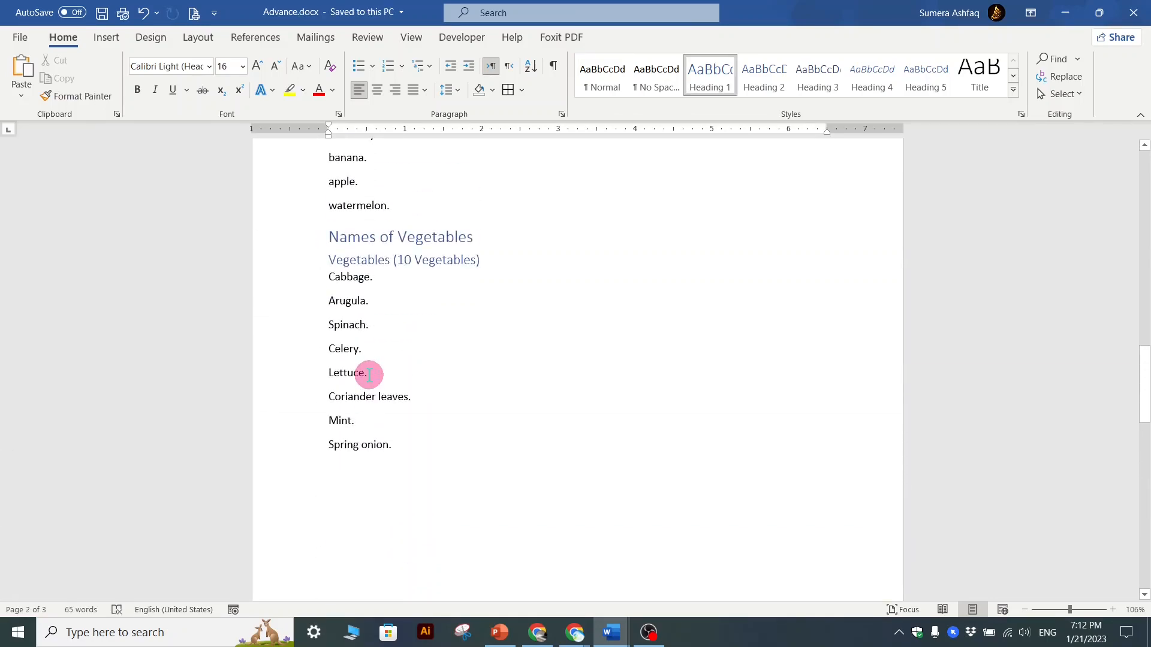
pyautogui.scroll(5, 370, 374)
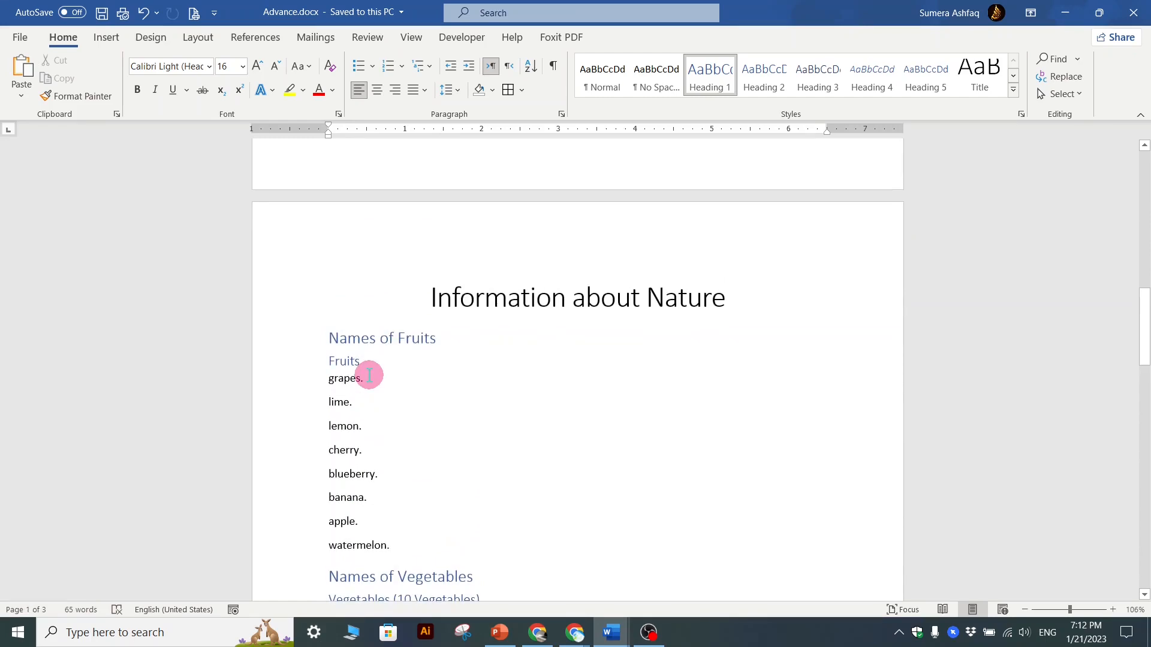
pyautogui.scroll(10, 369, 375)
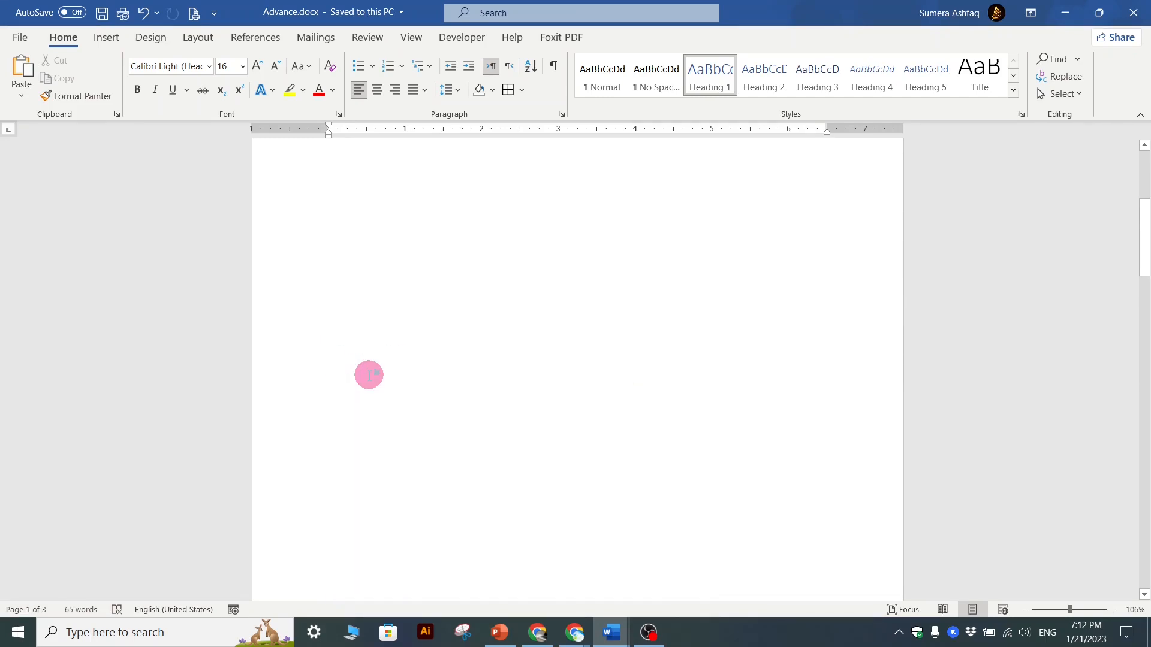
pyautogui.scroll(2, 370, 375)
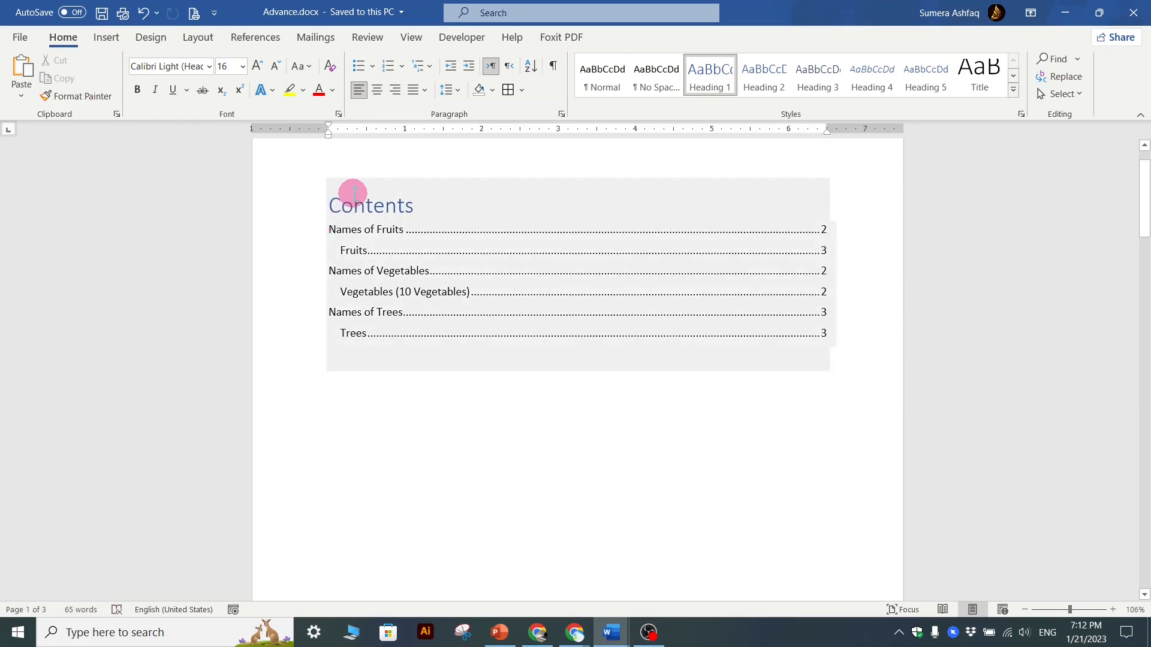
pyautogui.click(365, 187)
pyautogui.click(384, 168)
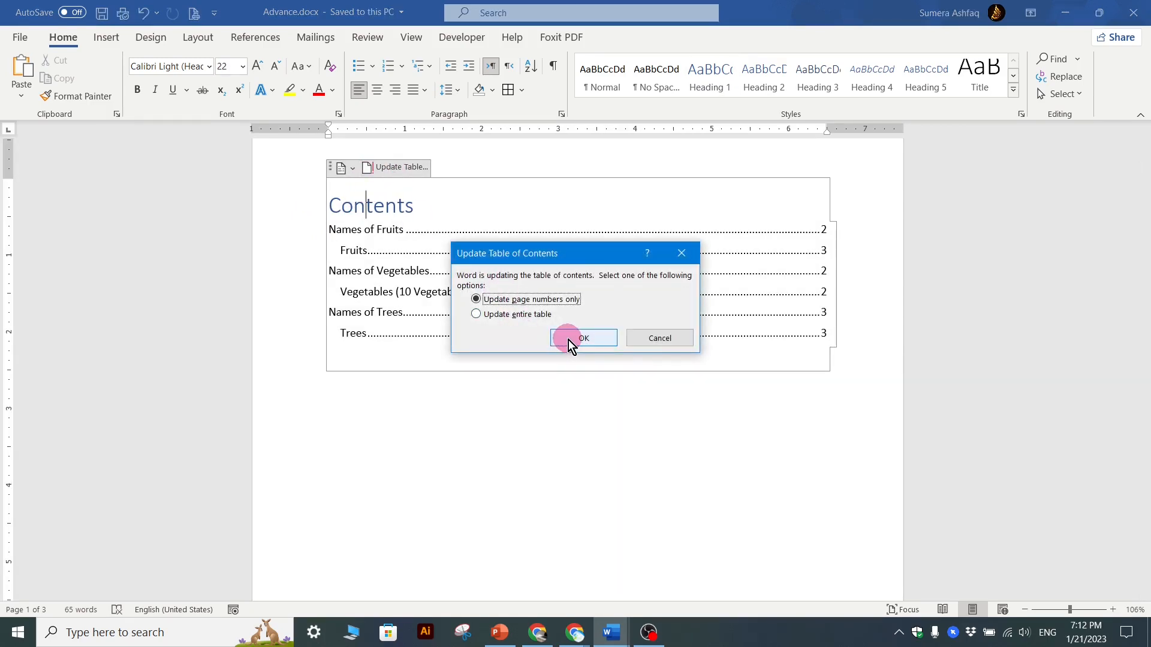
pyautogui.click(519, 314)
pyautogui.click(569, 338)
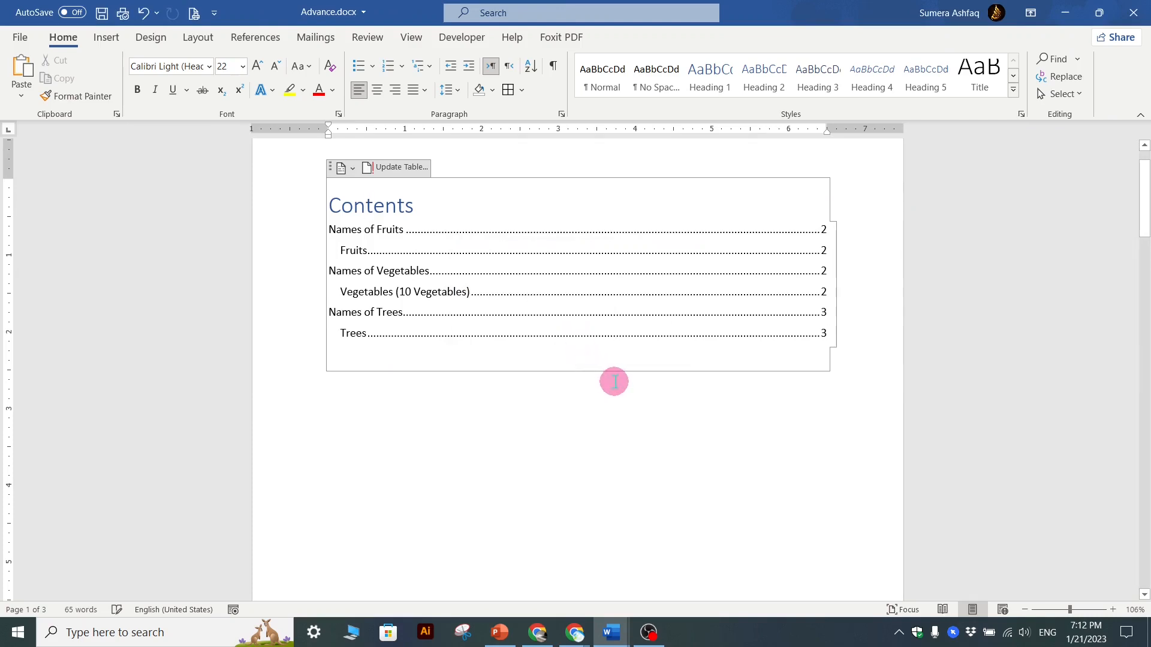
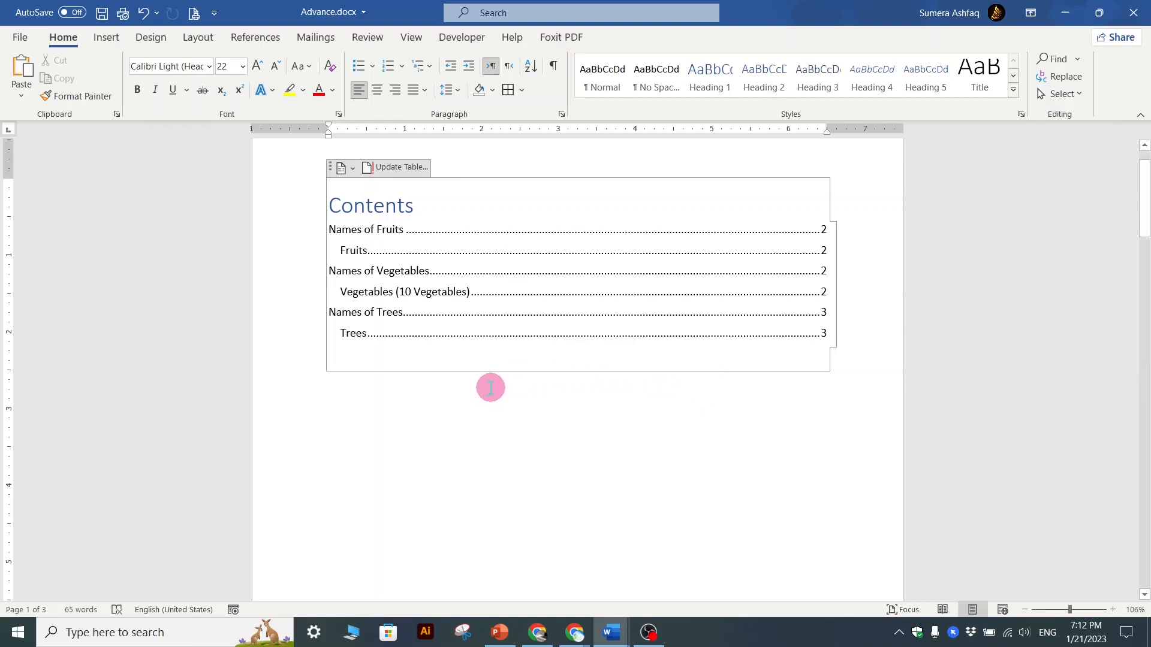
# Copy the Names of Vegetables section, including its subheading and list, and delete it from page 2
pyautogui.scroll(-5, 471, 414)
pyautogui.scroll(-2, 469, 412)
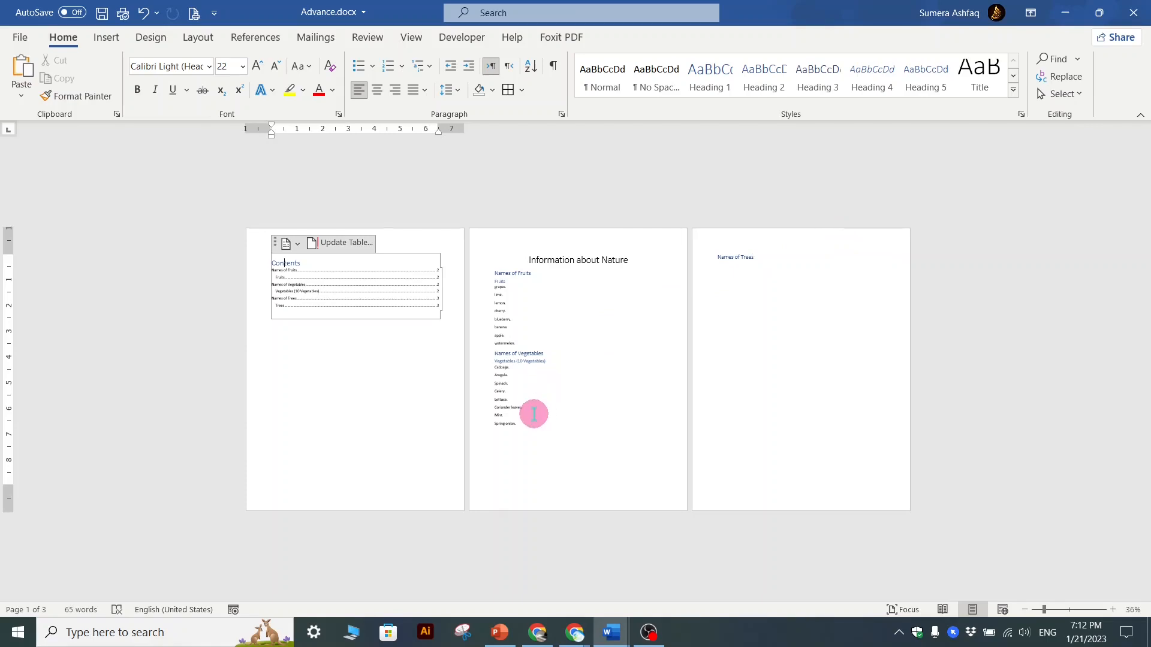
pyautogui.scroll(4, 530, 406)
pyautogui.scroll(1, 530, 406)
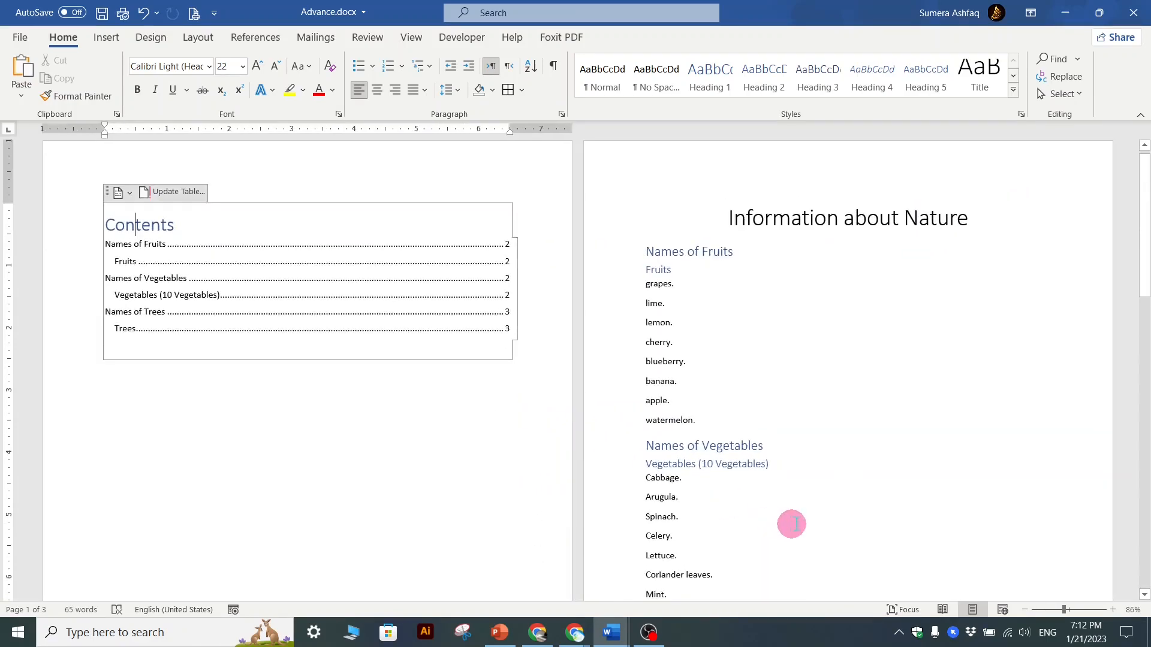
pyautogui.moveTo(711, 560); pyautogui.dragTo(632, 384)
pyautogui.hotkey('ctrl', 'c')
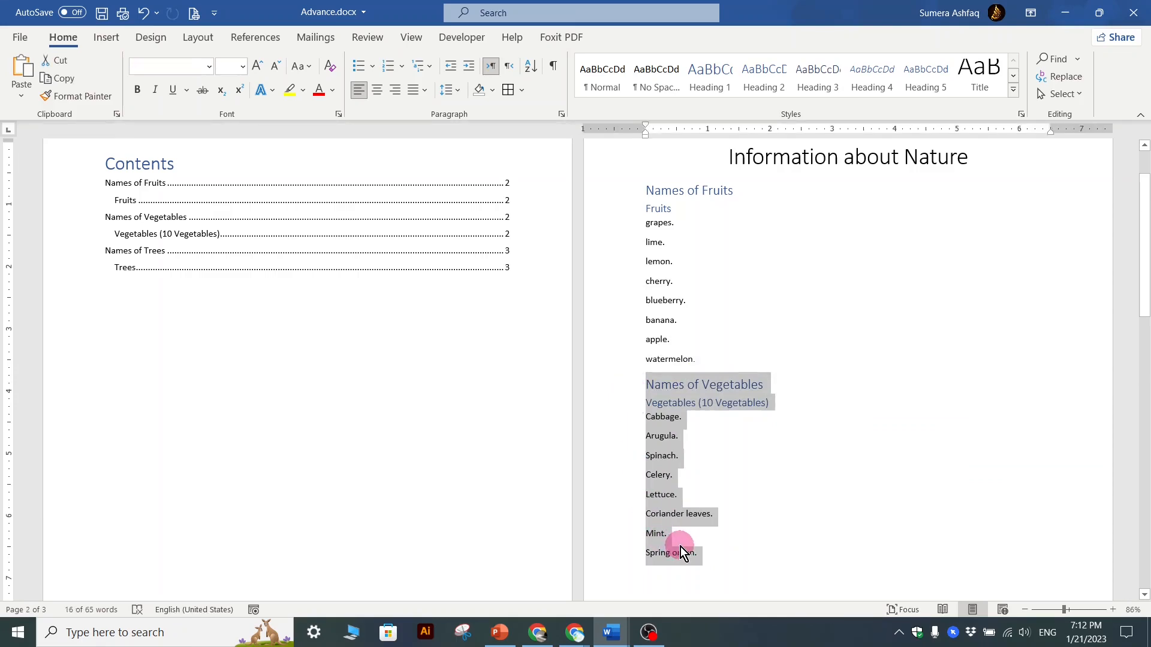
pyautogui.press('Delete')
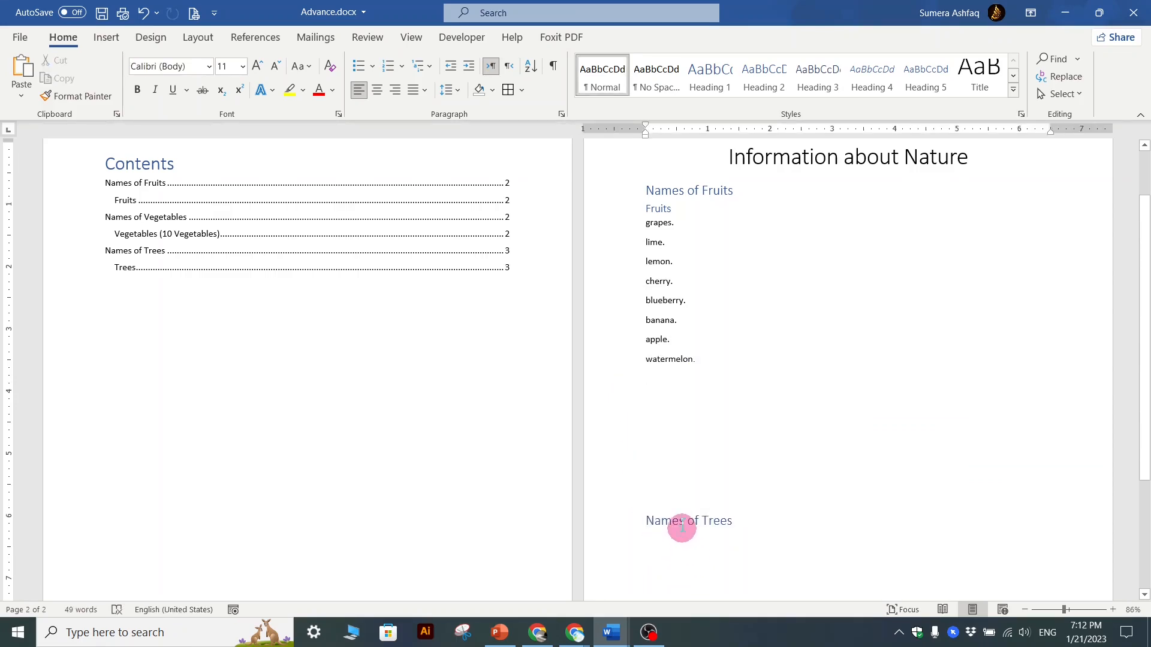
# Insert empty paragraphs below the fruit list on page 2 until the Names of Trees heading moves to page 3
pyautogui.press('Return')
pyautogui.press('Return')
pyautogui.press('Return')
pyautogui.press('Return')
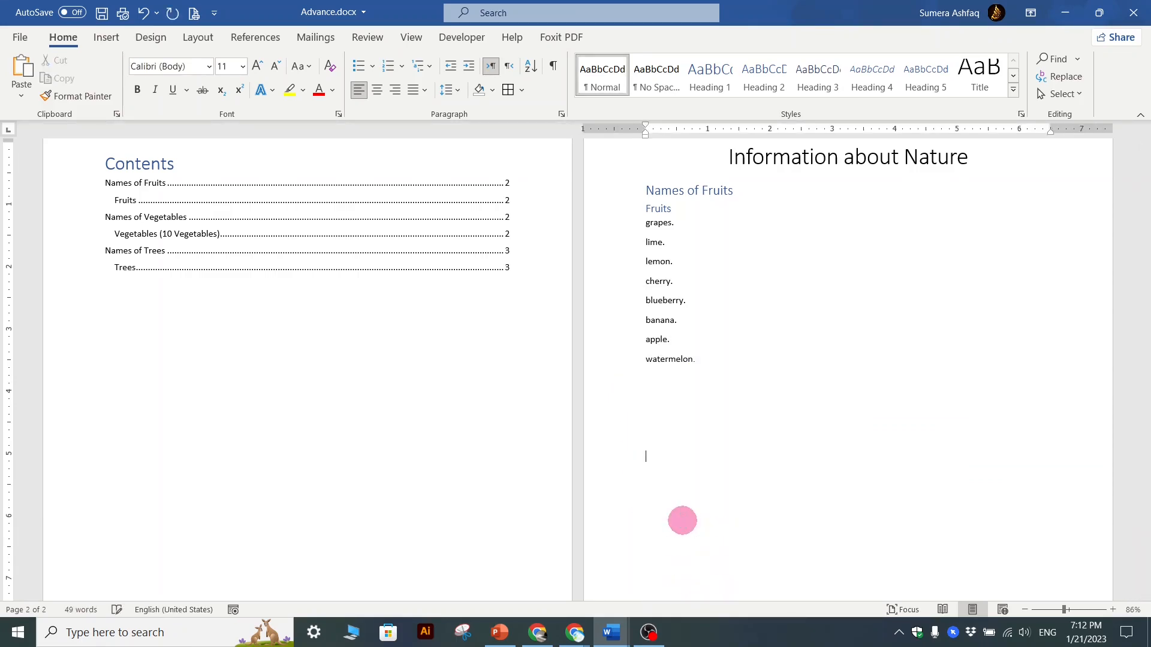
pyautogui.scroll(-5, 779, 527)
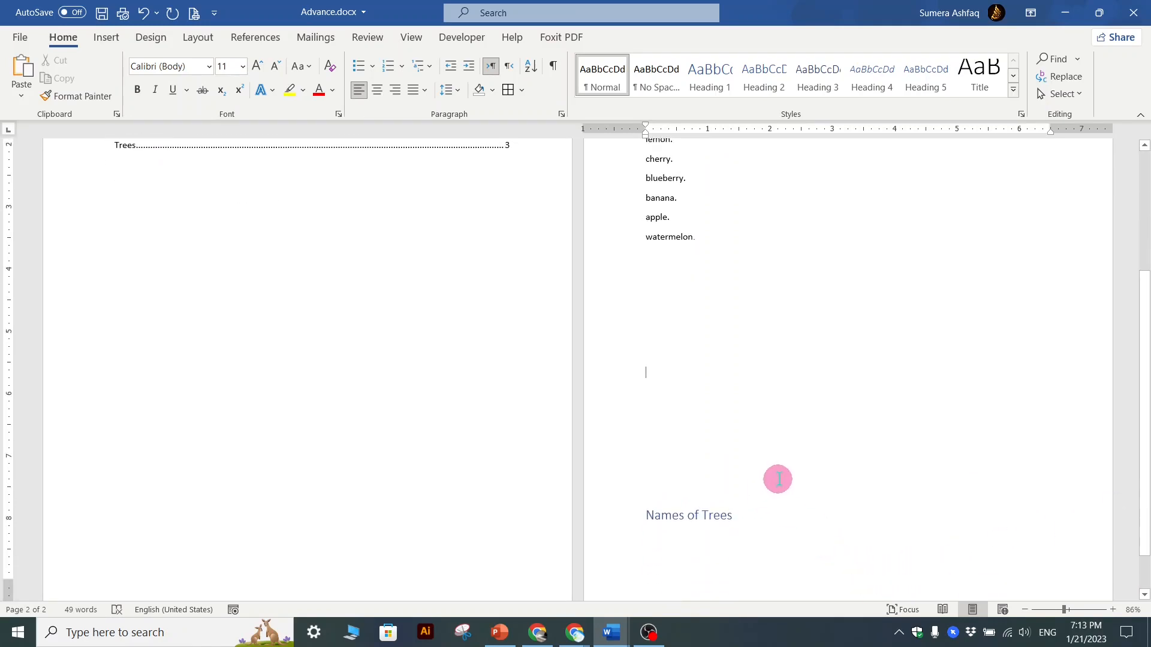
pyautogui.scroll(-3, 874, 519)
pyautogui.press('Return')
pyautogui.press('Return')
pyautogui.press('Return')
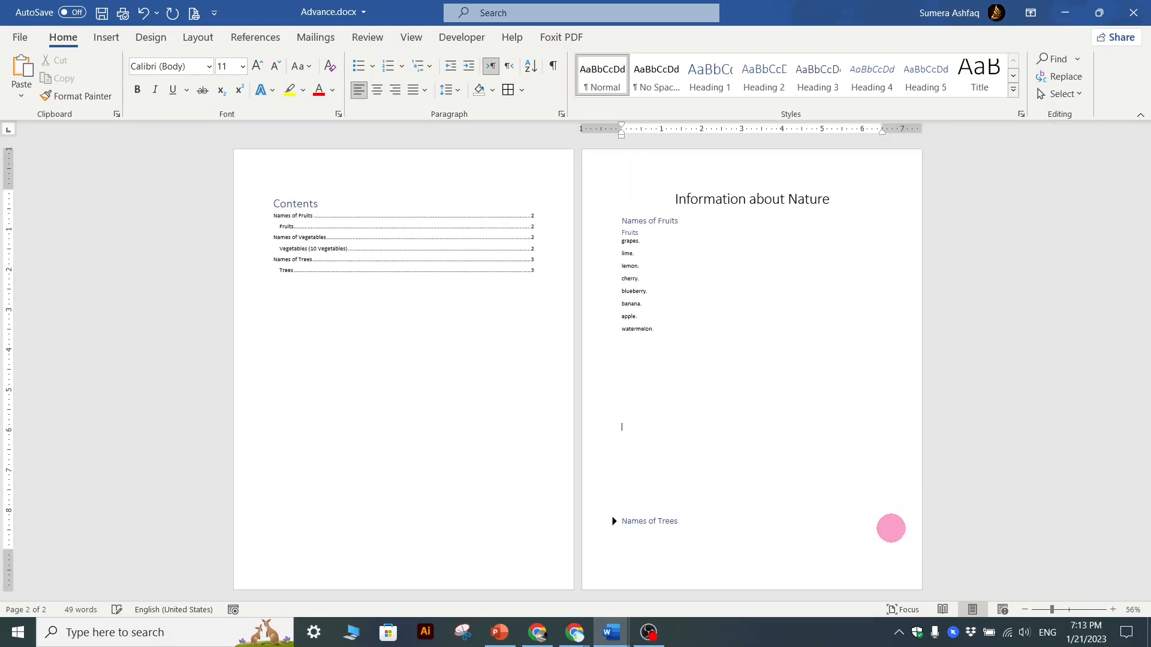
pyautogui.press('Return')
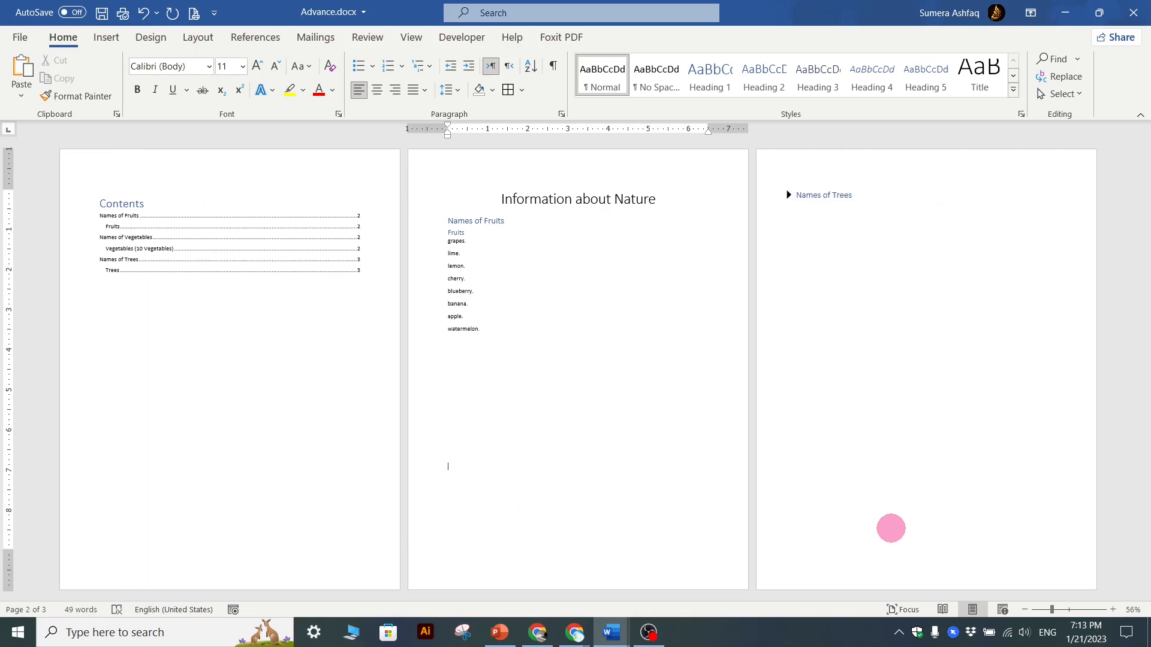
# Expand the collapsed Names of Trees section and insert a page break below its list of trees
pyautogui.click(886, 205)
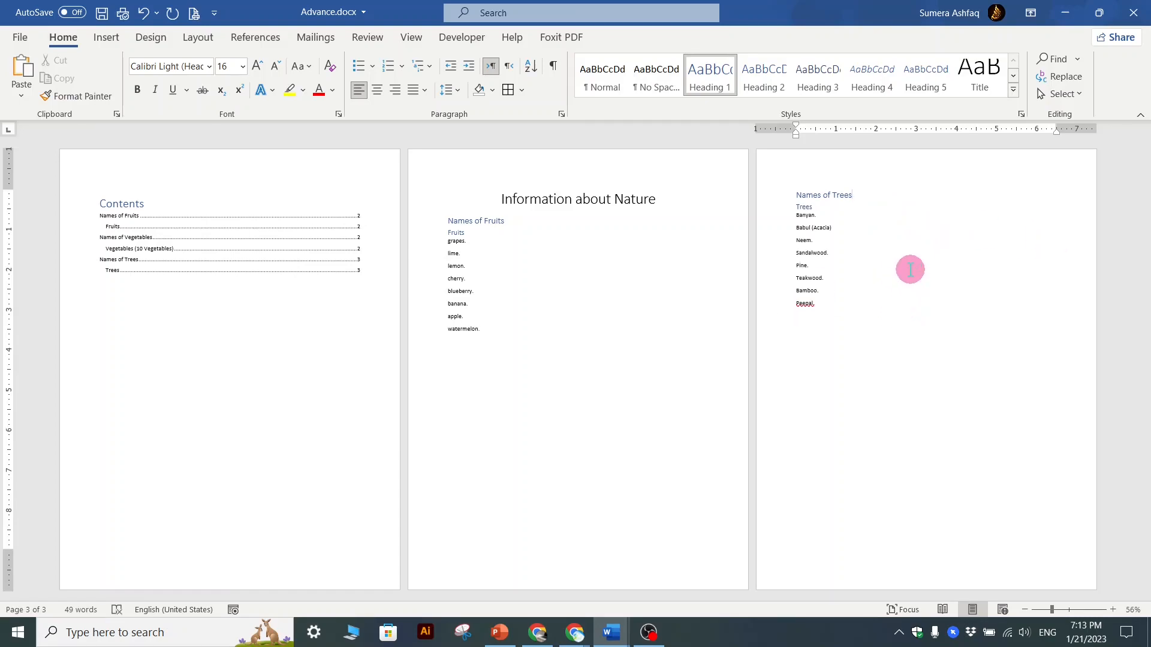
pyautogui.press('Down')
pyautogui.press('Down')
pyautogui.press('Down')
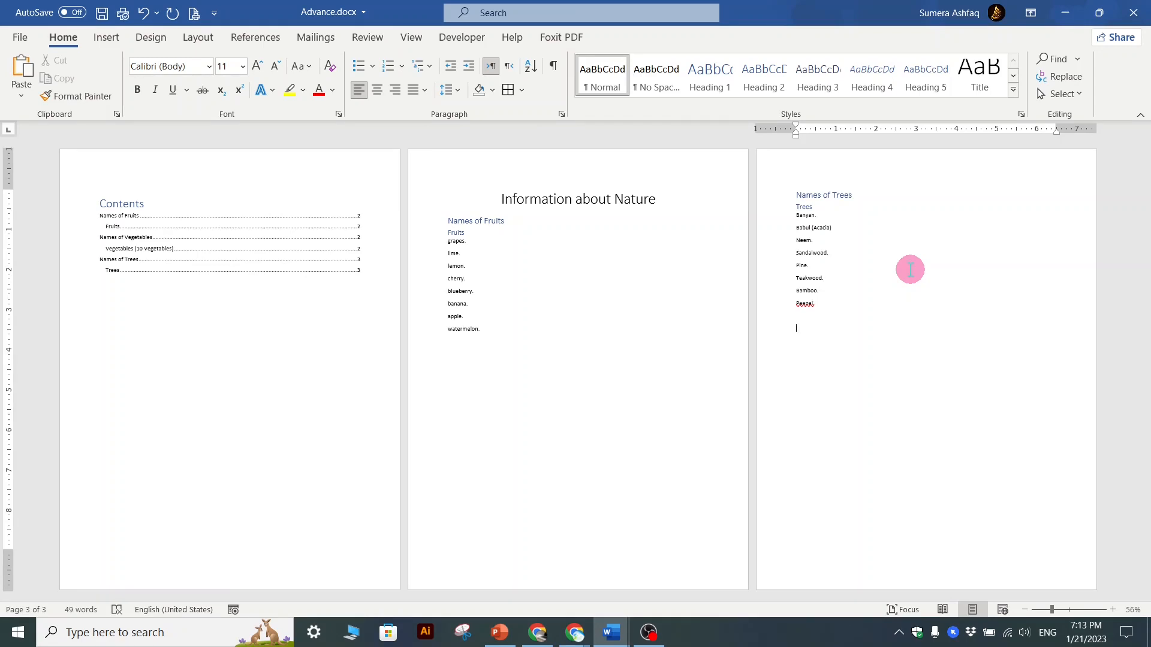
pyautogui.hotkey('ctrl', 'Return')
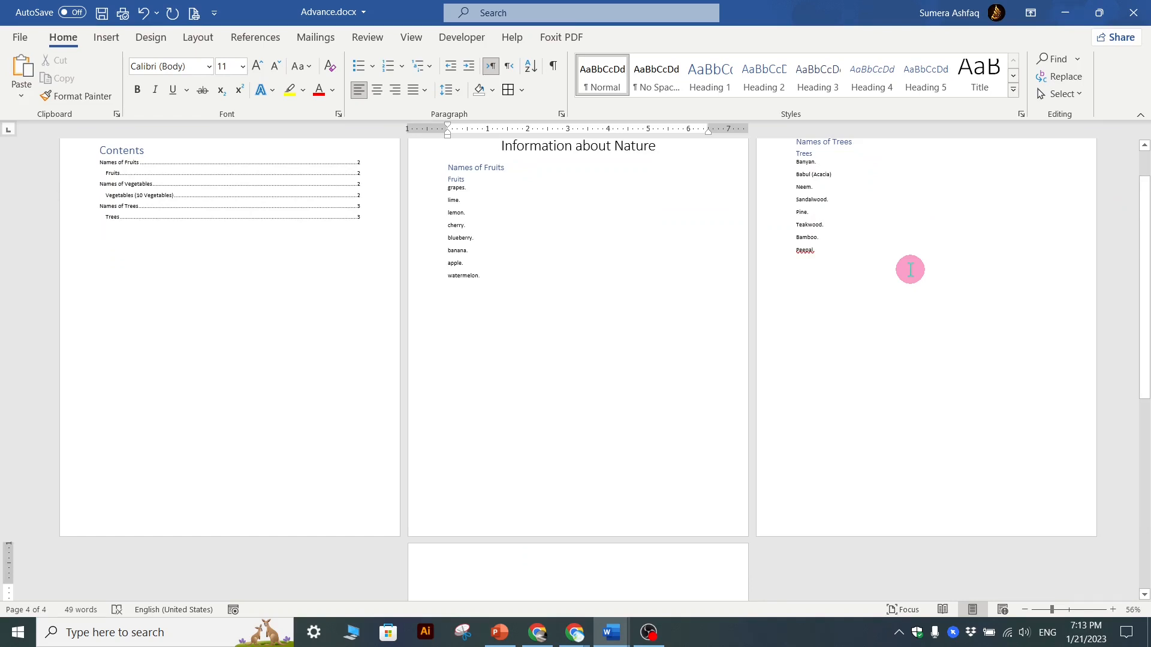
# Paste the copied Names of Vegetables section onto the new page 4
pyautogui.scroll(-3, 588, 534)
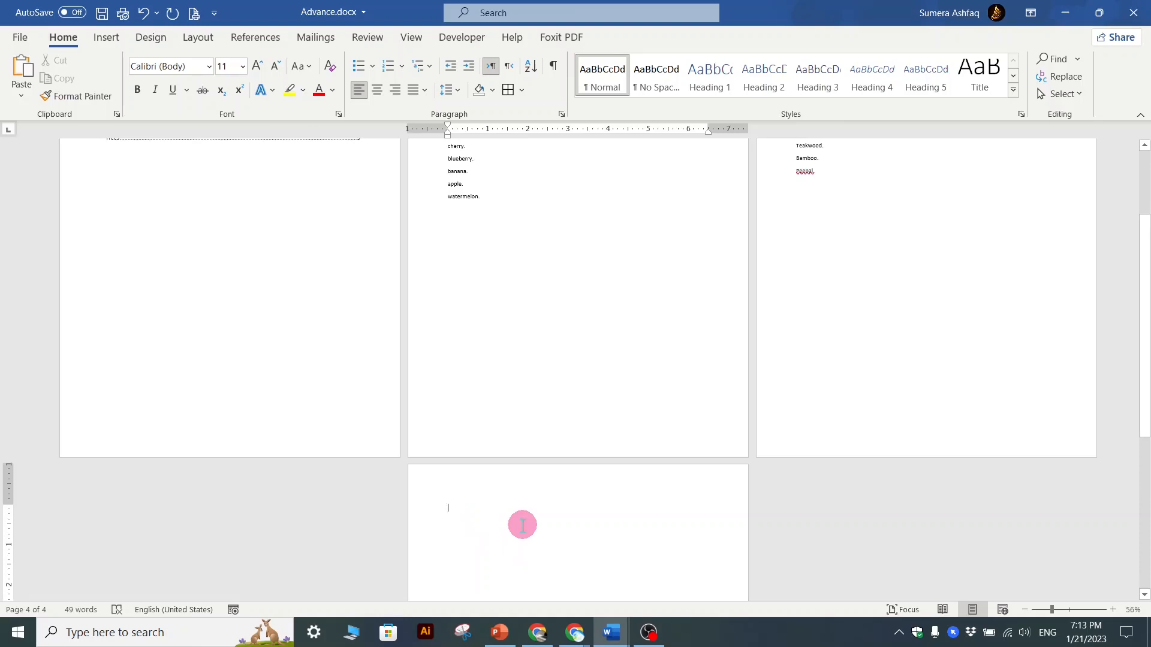
pyautogui.scroll(4, 520, 525)
pyautogui.scroll(-5, 550, 570)
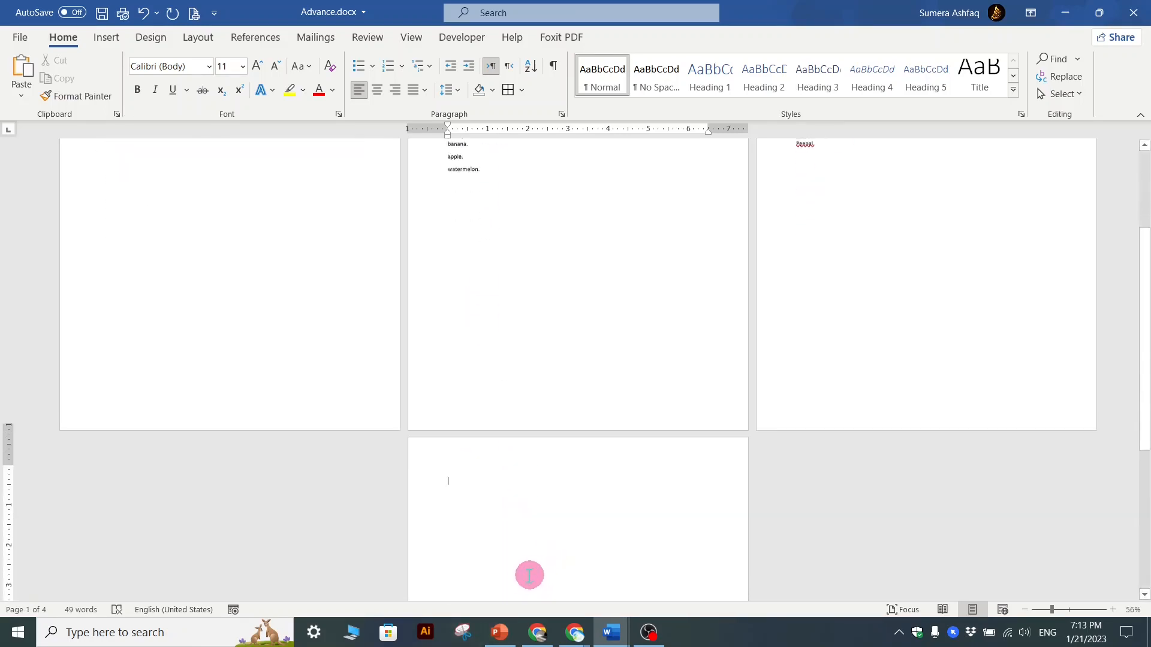
pyautogui.hotkey('ctrl', 'v')
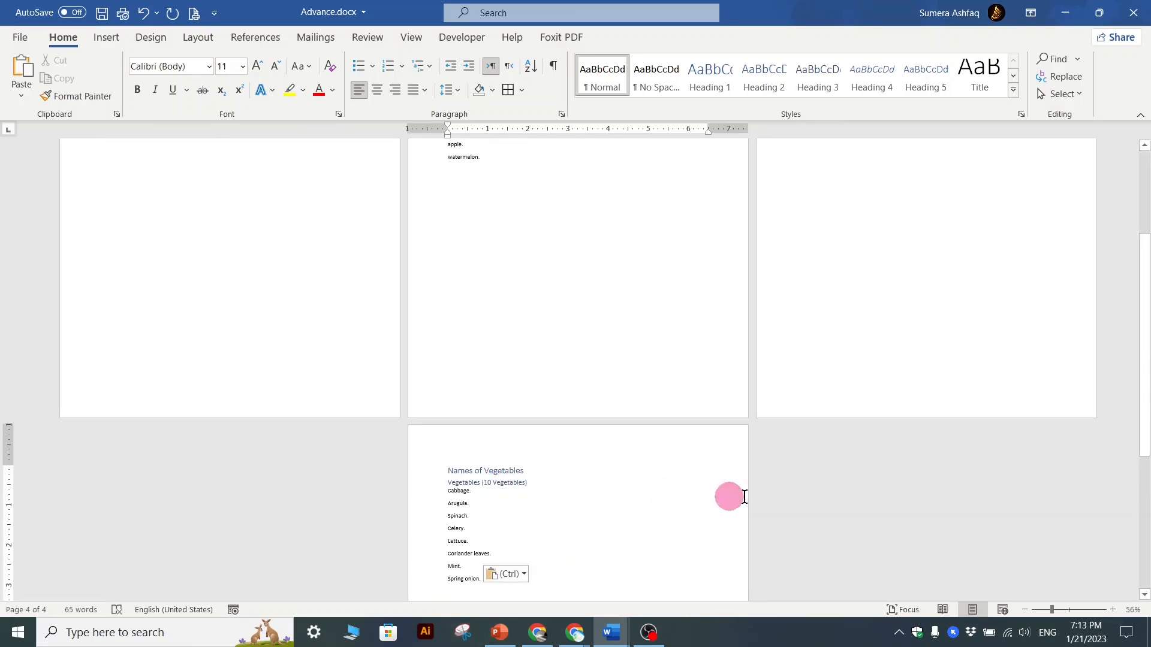
# Review the order of the four pages, switching to Side to Side page movement to flip through them
pyautogui.scroll(3, 573, 480)
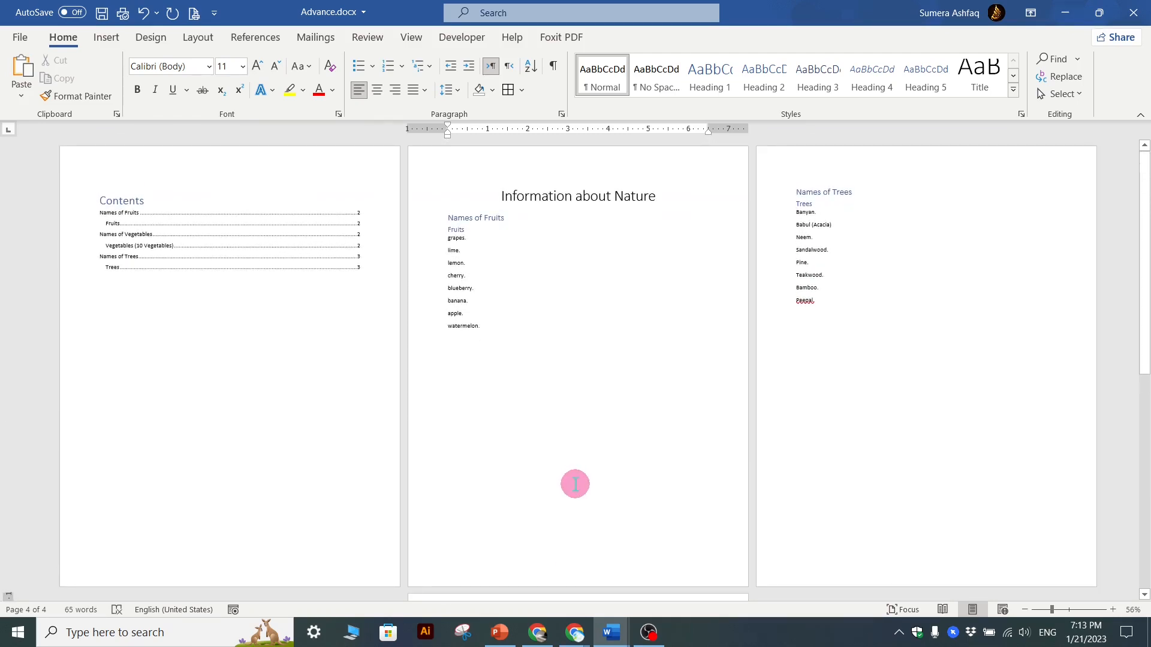
pyautogui.scroll(-4, 575, 485)
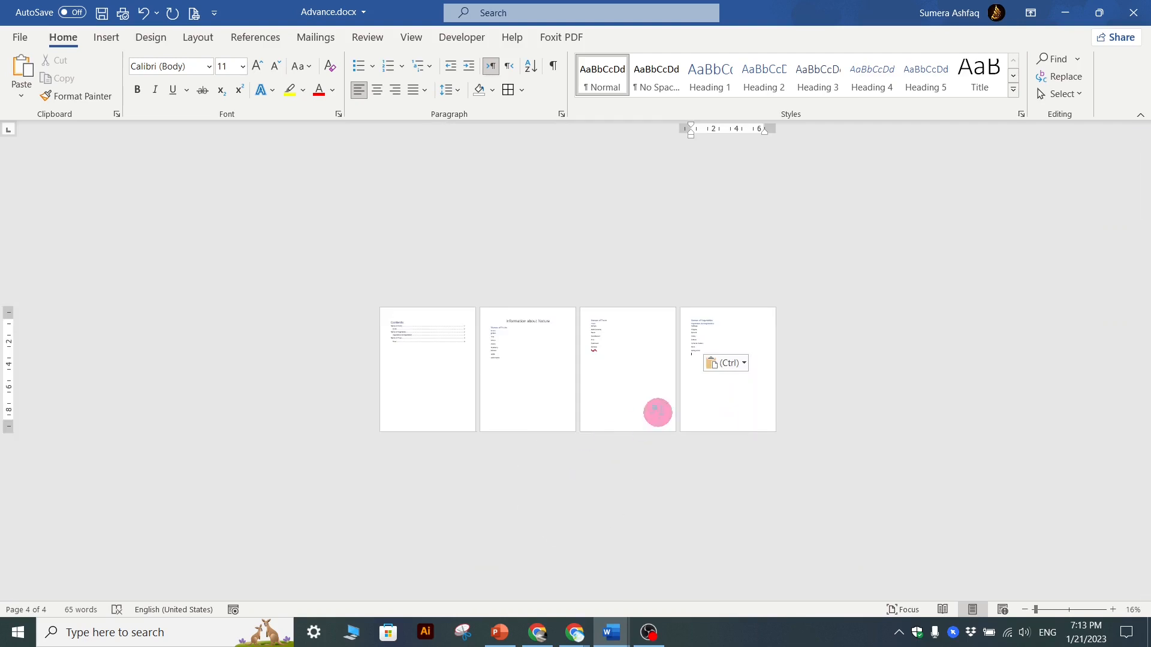
pyautogui.scroll(6, 471, 396)
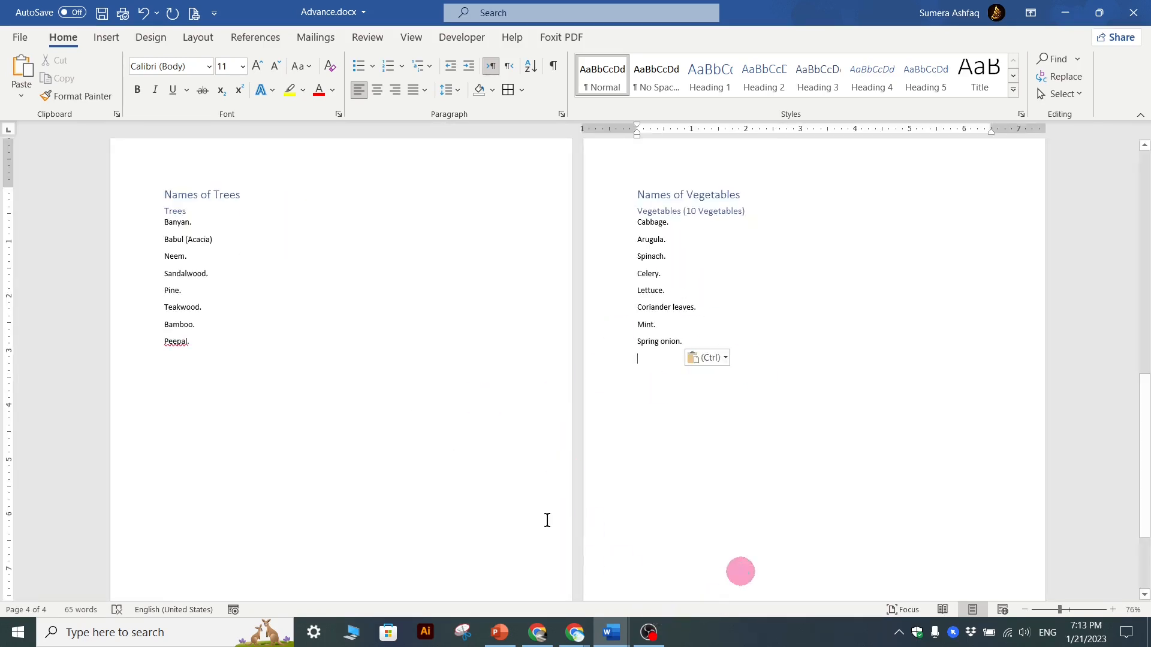
pyautogui.scroll(10, 348, 521)
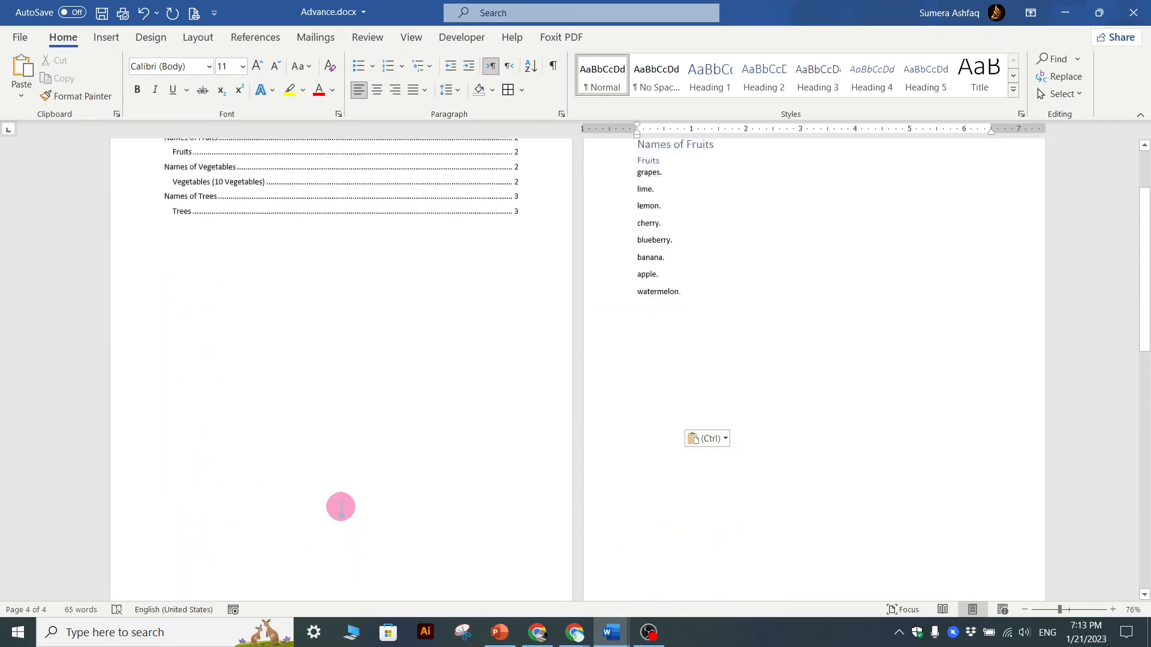
pyautogui.click(411, 38)
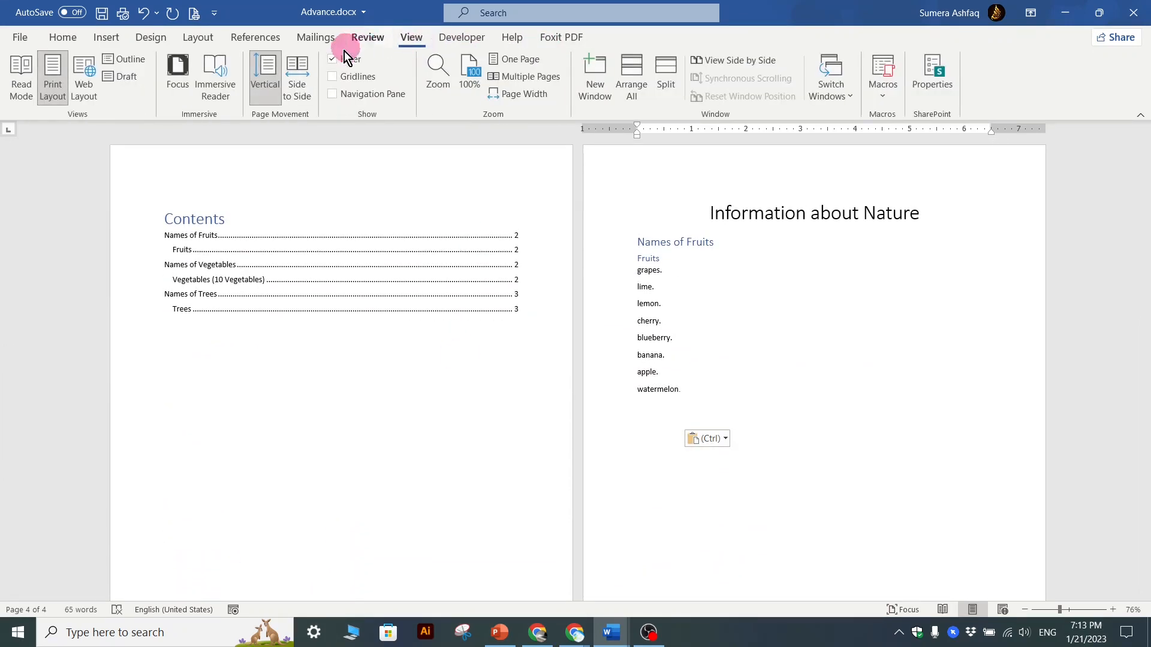
pyautogui.click(295, 88)
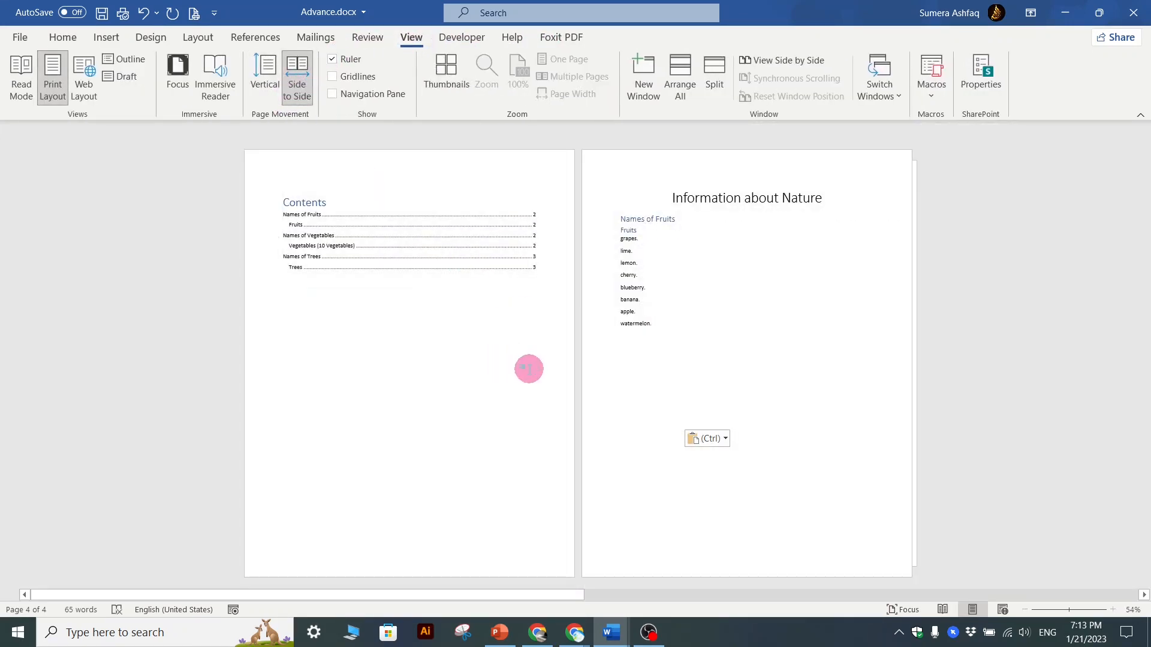
pyautogui.scroll(-3, 623, 393)
pyautogui.scroll(3, 623, 392)
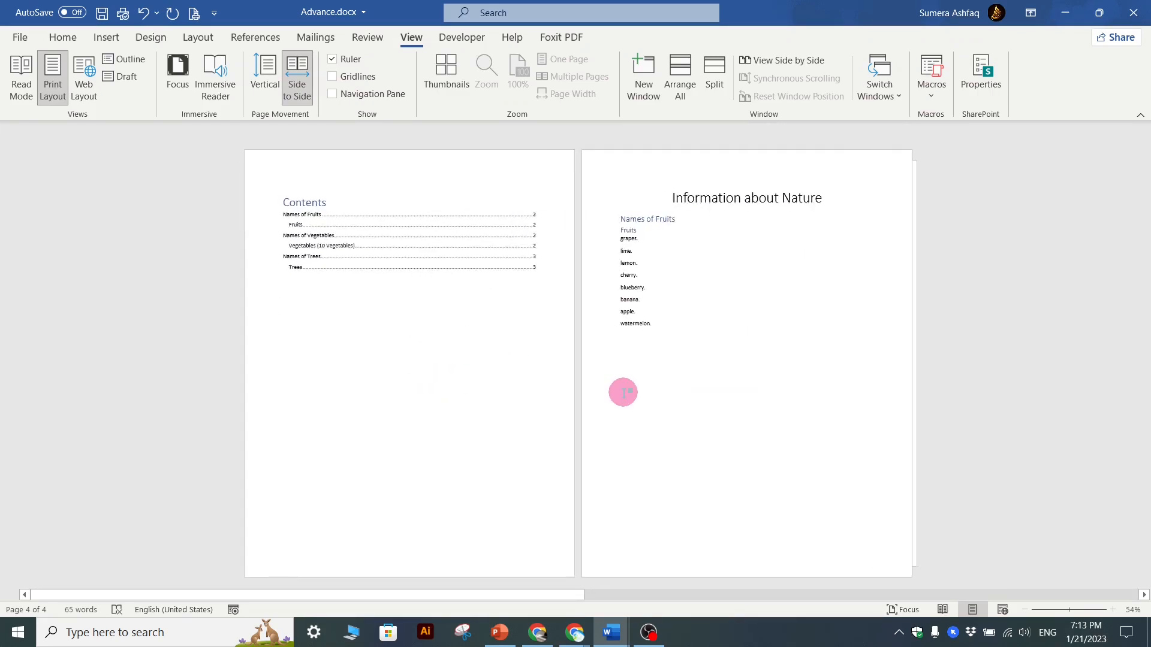
pyautogui.scroll(-3, 623, 392)
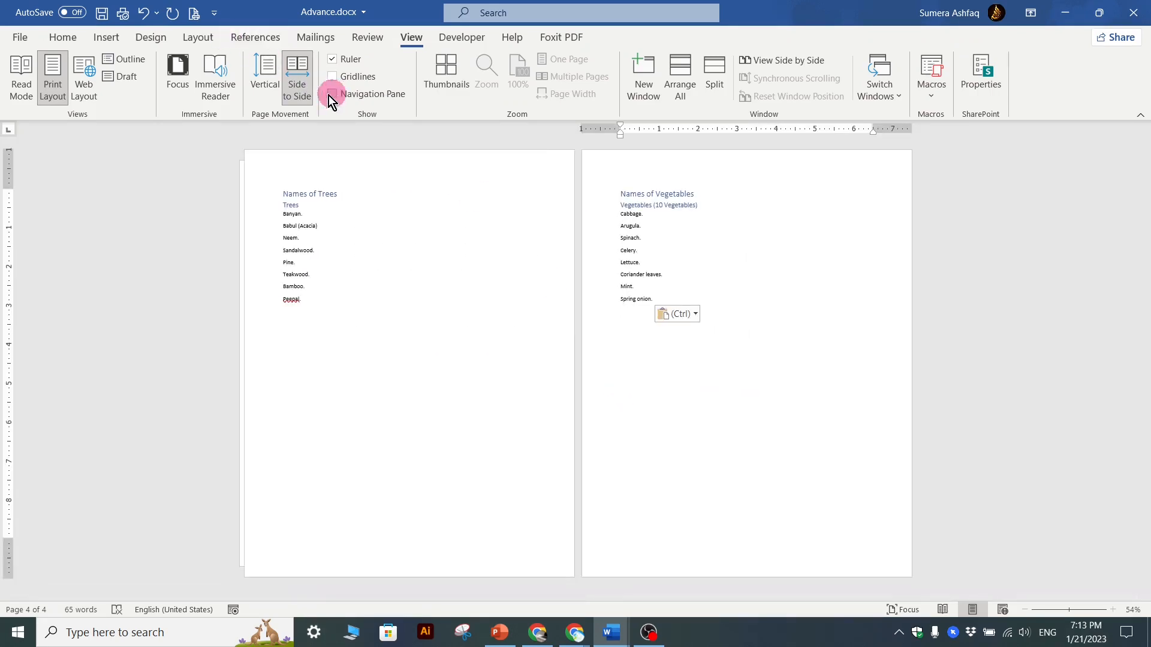
# Compare the table of contents with the pages holding the Trees and Vegetables sections, and restore Vertical page movement
pyautogui.click(297, 90)
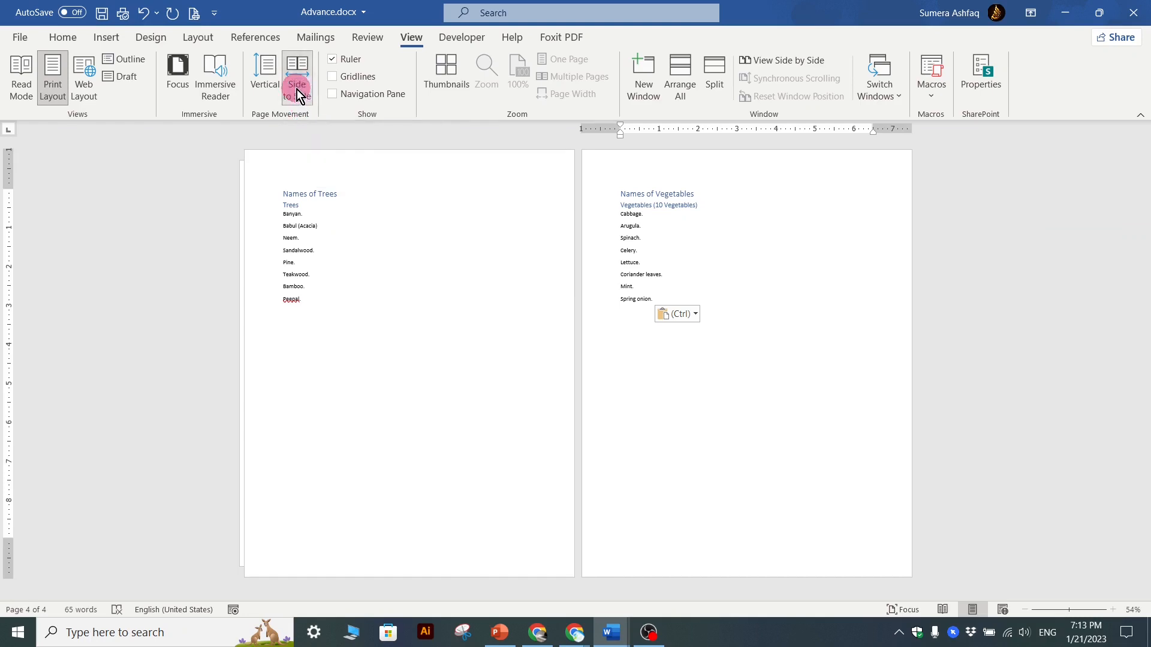
pyautogui.click(586, 350)
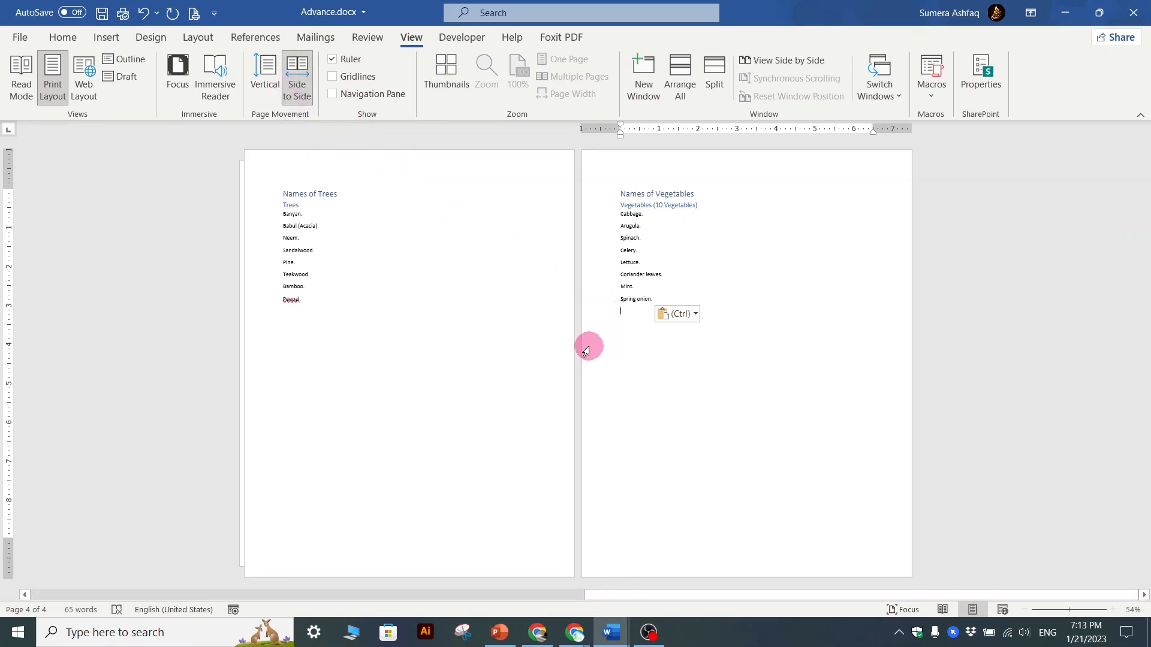
pyautogui.scroll(2, 587, 351)
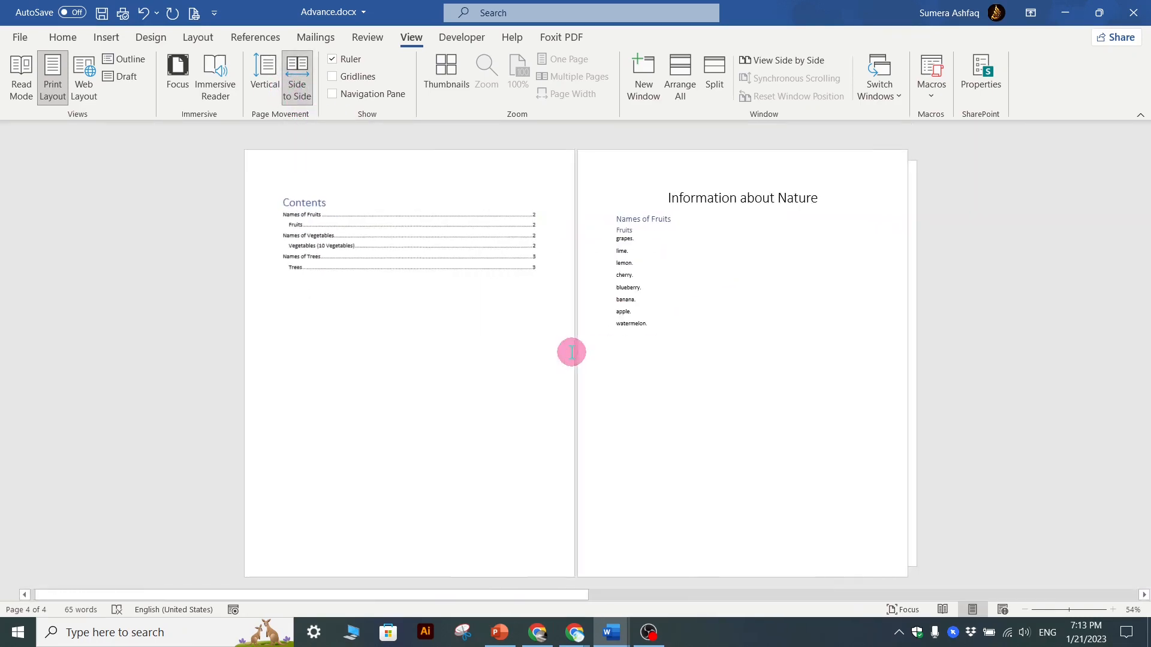
pyautogui.scroll(-2, 571, 353)
pyautogui.scroll(2, 560, 383)
pyautogui.scroll(-2, 560, 384)
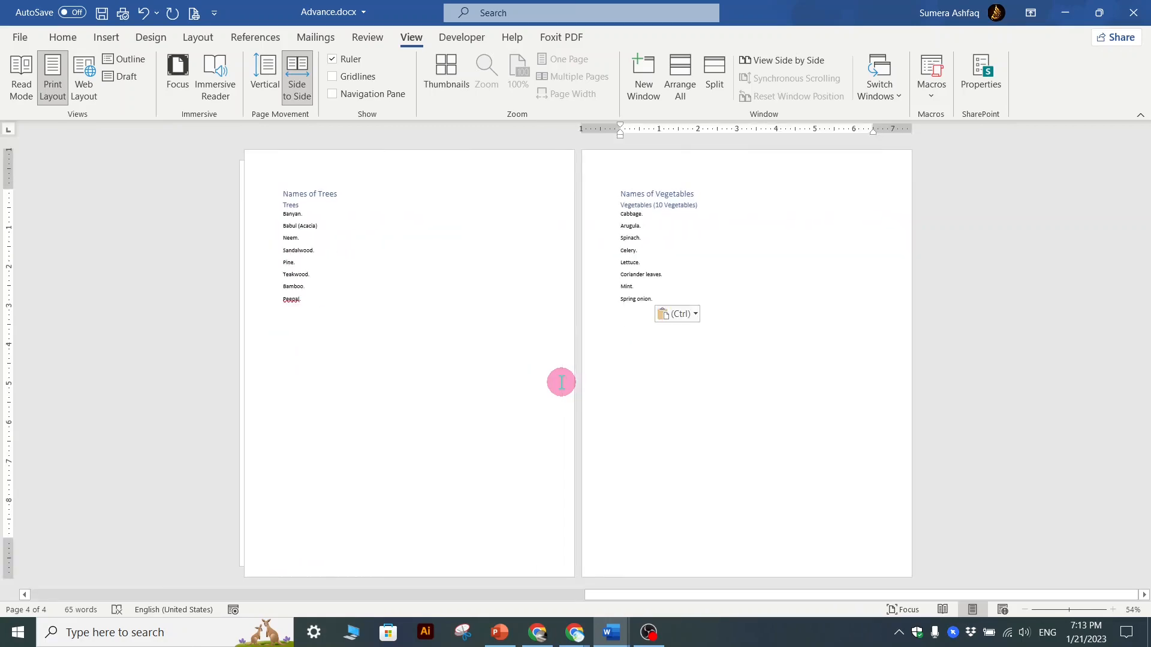
pyautogui.scroll(2, 561, 381)
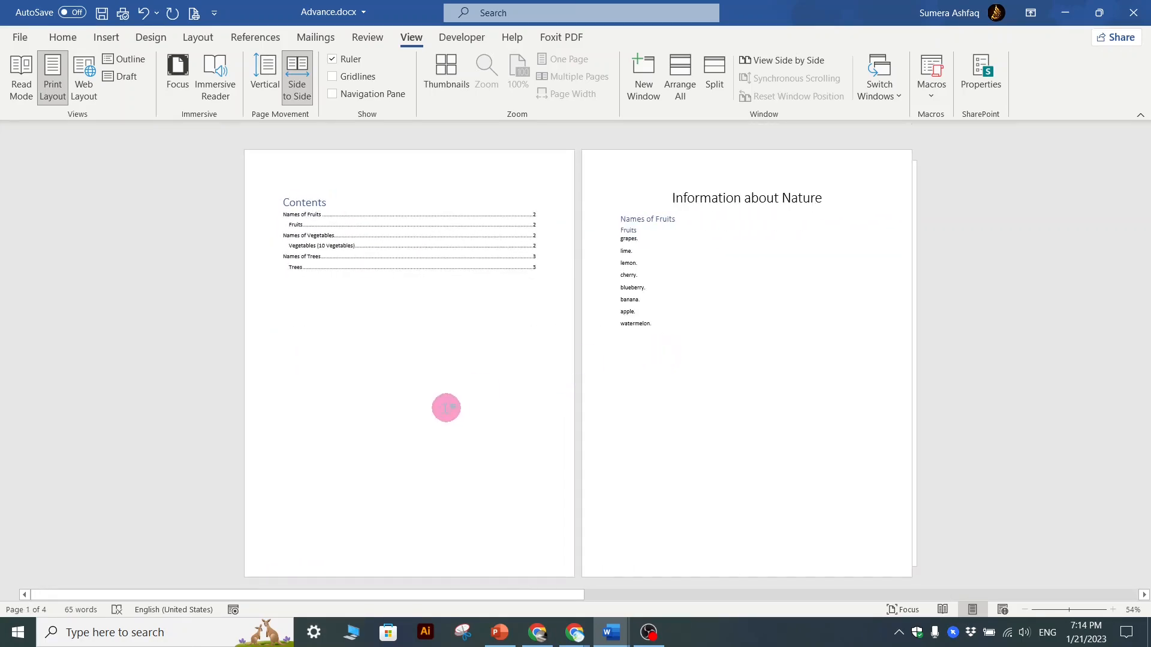
pyautogui.scroll(-2, 715, 357)
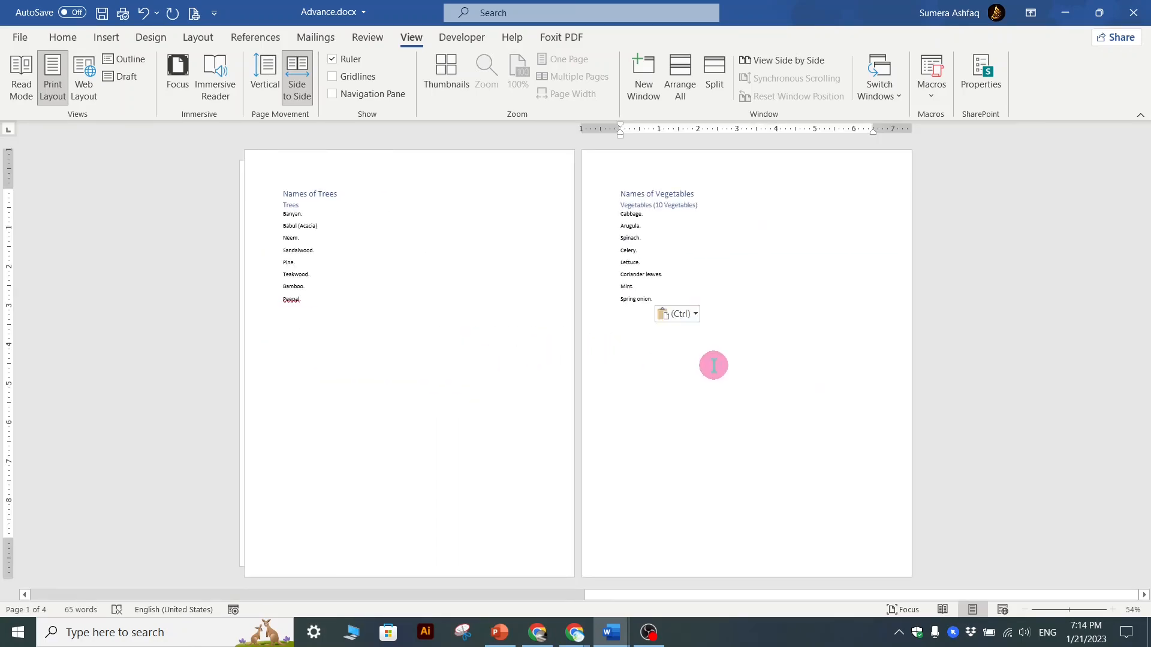
pyautogui.click(264, 78)
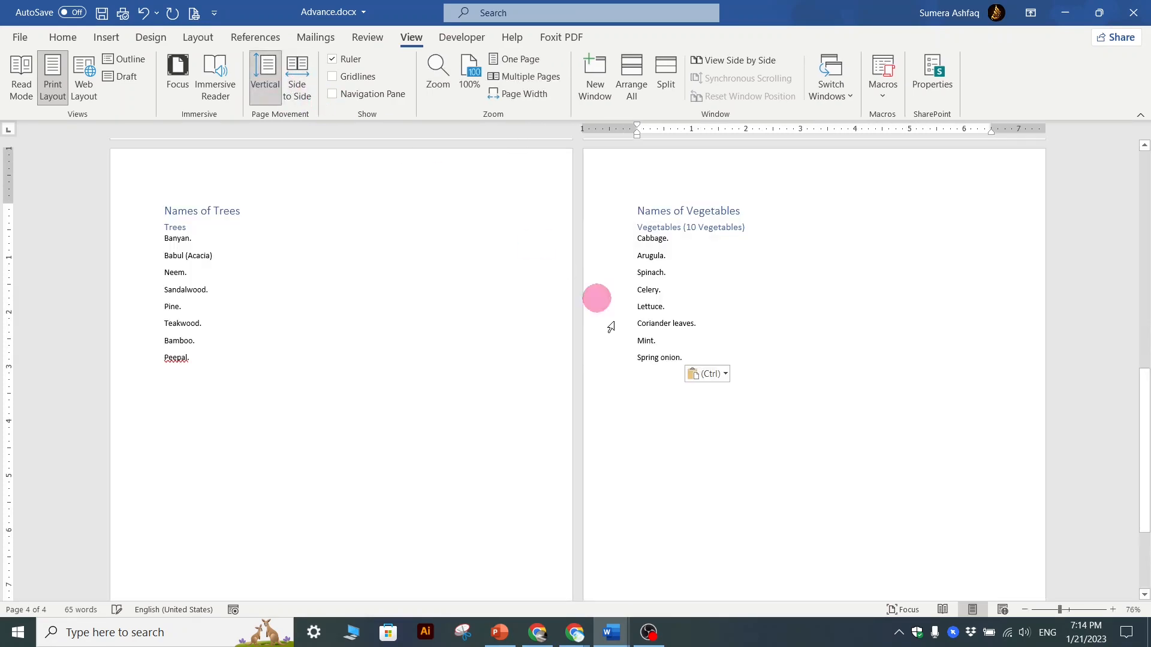
# Update the entire table of contents on page 1 to reflect the moved Names of Vegetables section
pyautogui.scroll(10, 418, 291)
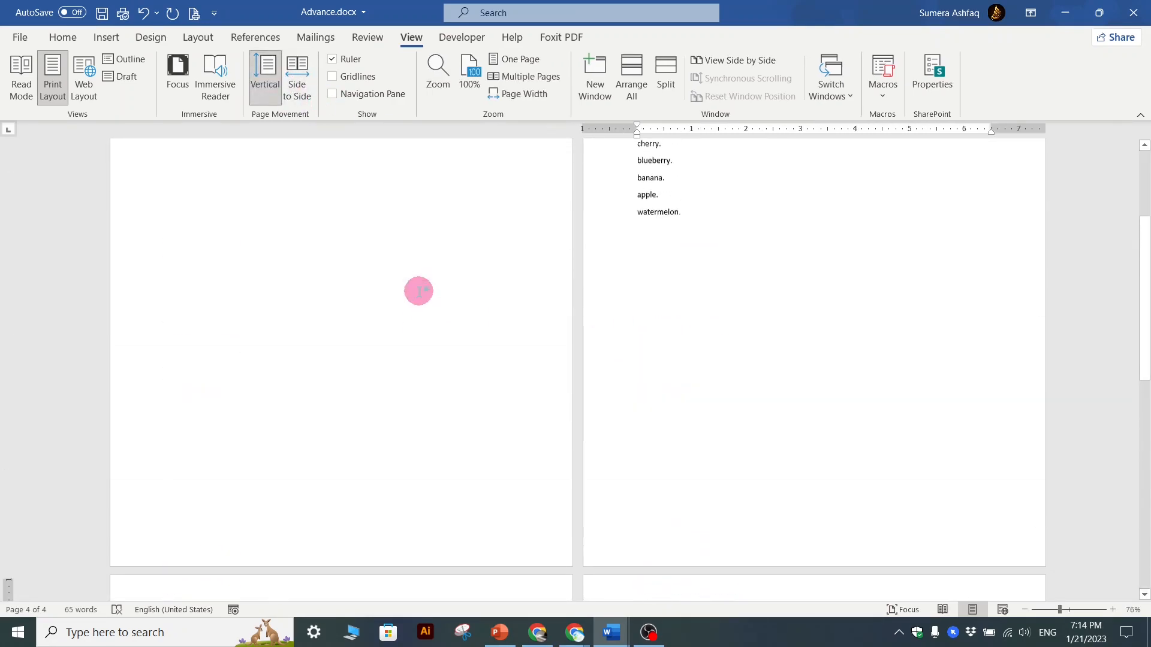
pyautogui.scroll(8, 228, 270)
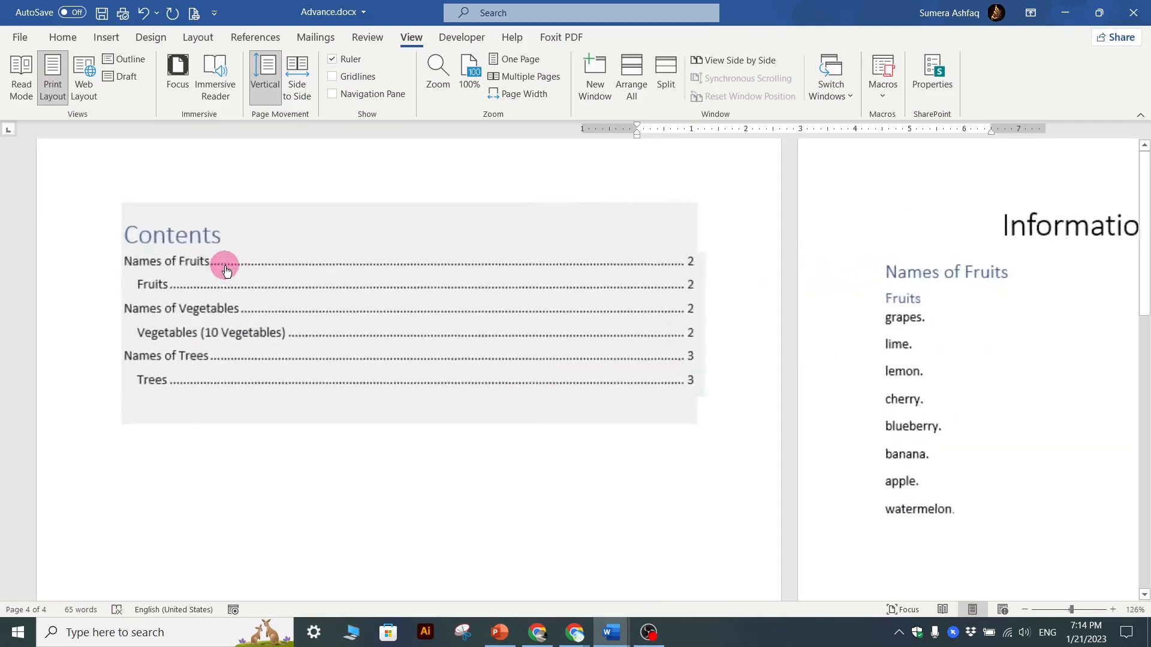
pyautogui.scroll(1, 226, 267)
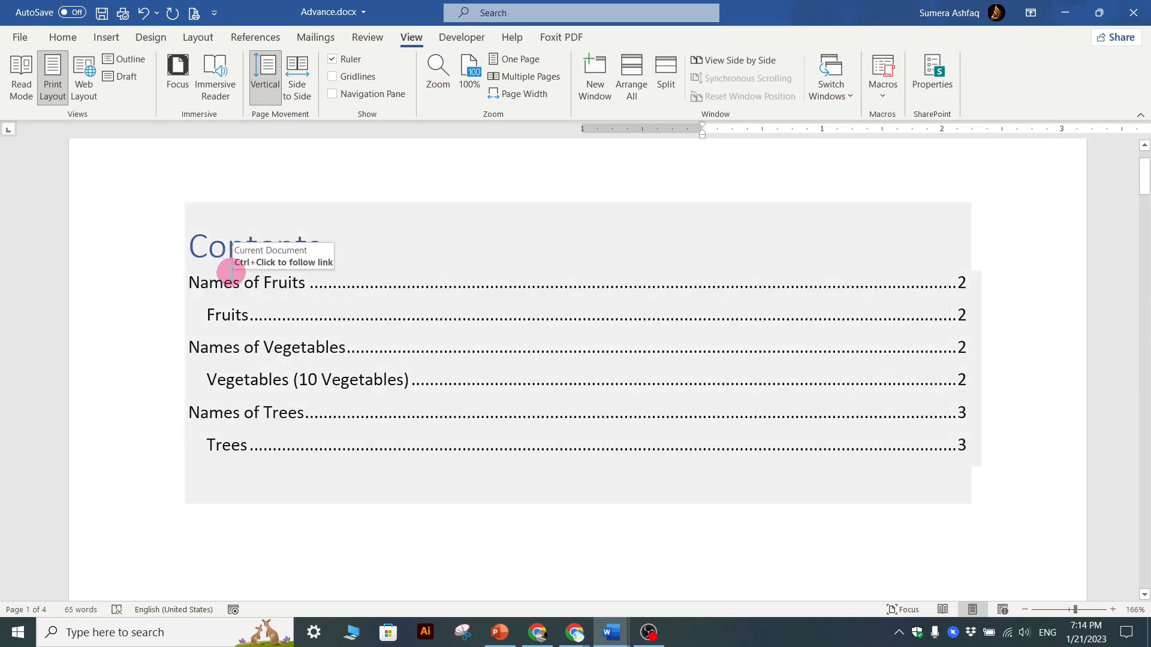
pyautogui.click(232, 255)
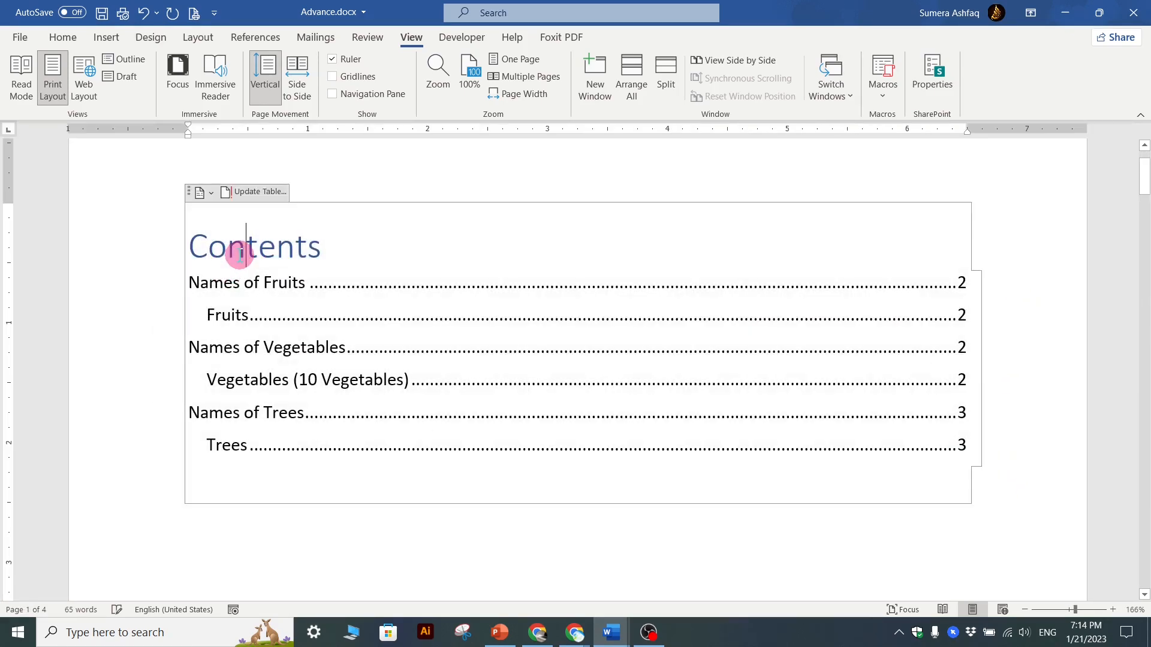
pyautogui.click(243, 192)
pyautogui.click(492, 316)
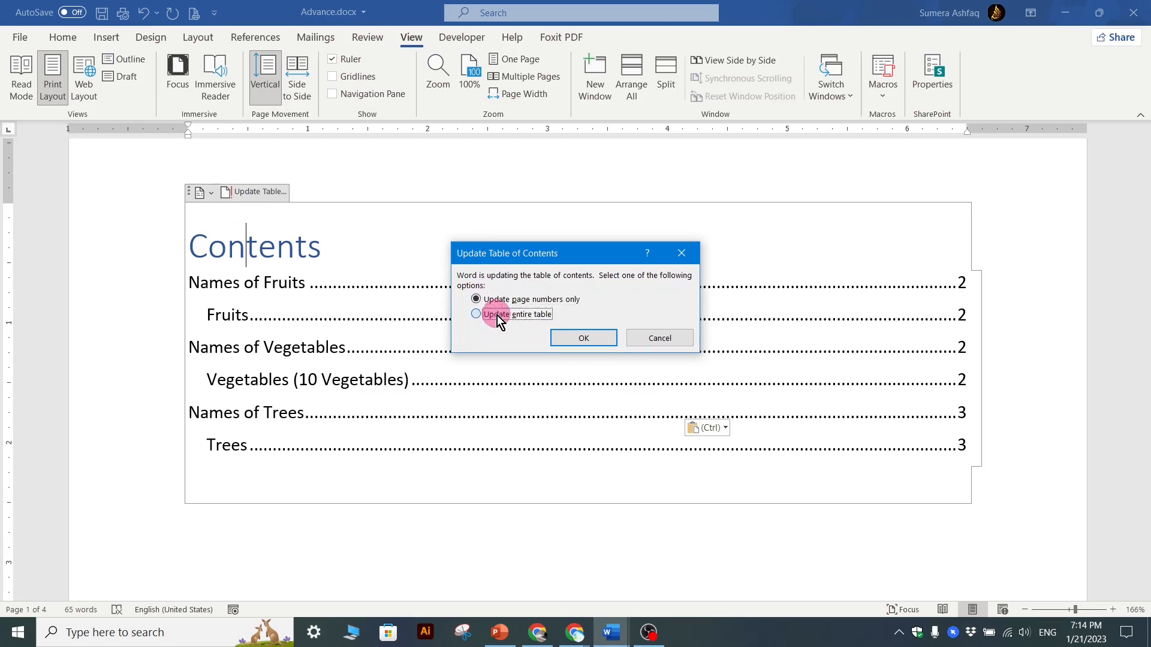
pyautogui.click(569, 340)
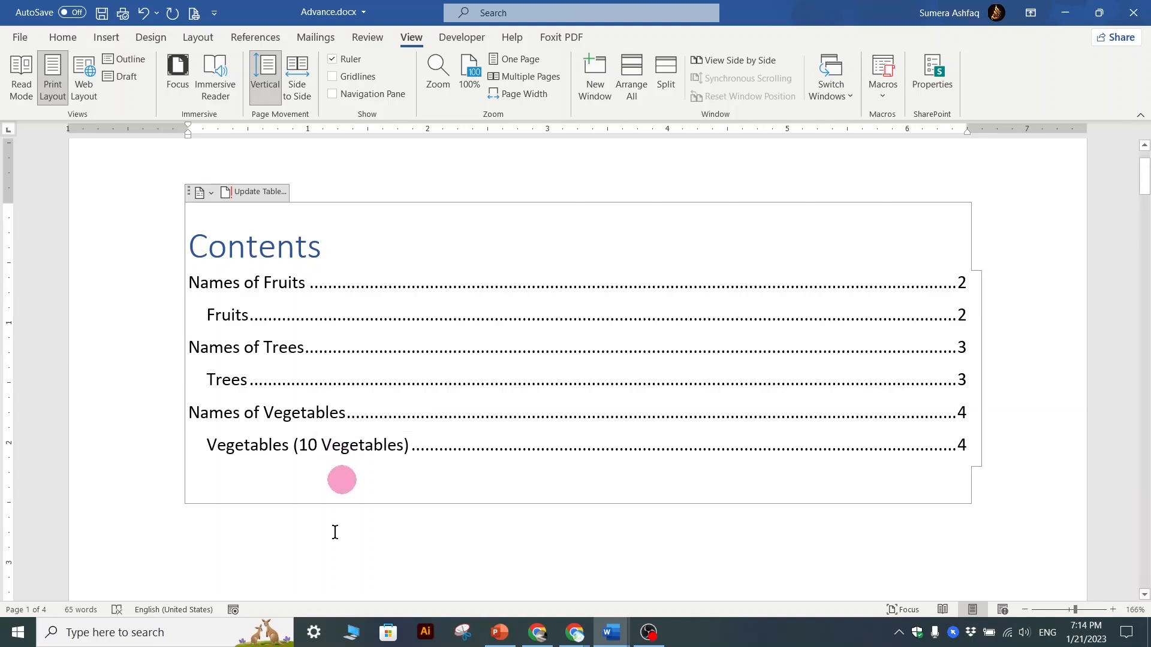
# Add the line "Testing the Table of Content" below Peepal on the Names of Trees page
pyautogui.scroll(-15, 336, 527)
pyautogui.scroll(-20, 573, 491)
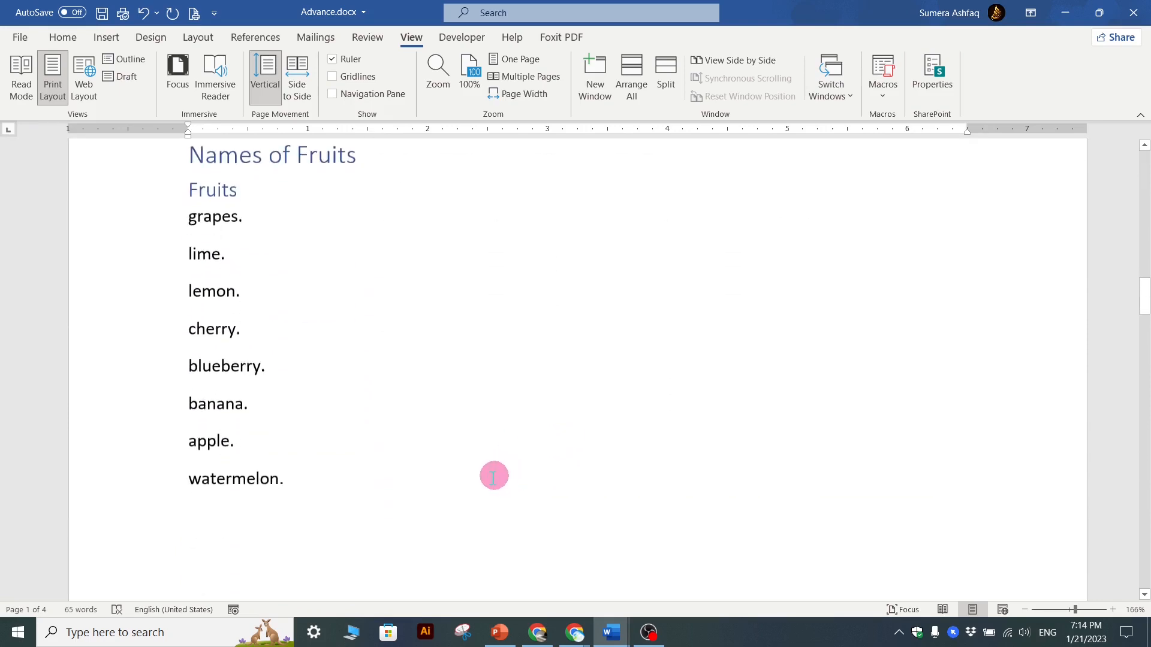
pyautogui.scroll(-15, 491, 485)
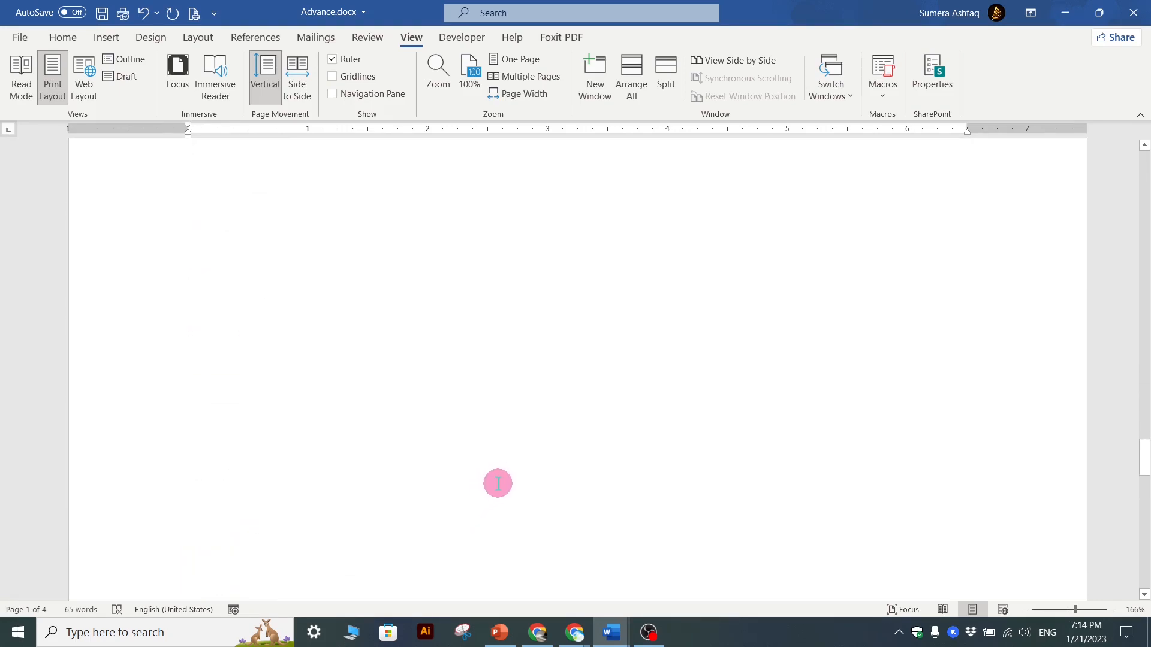
pyautogui.click(282, 356)
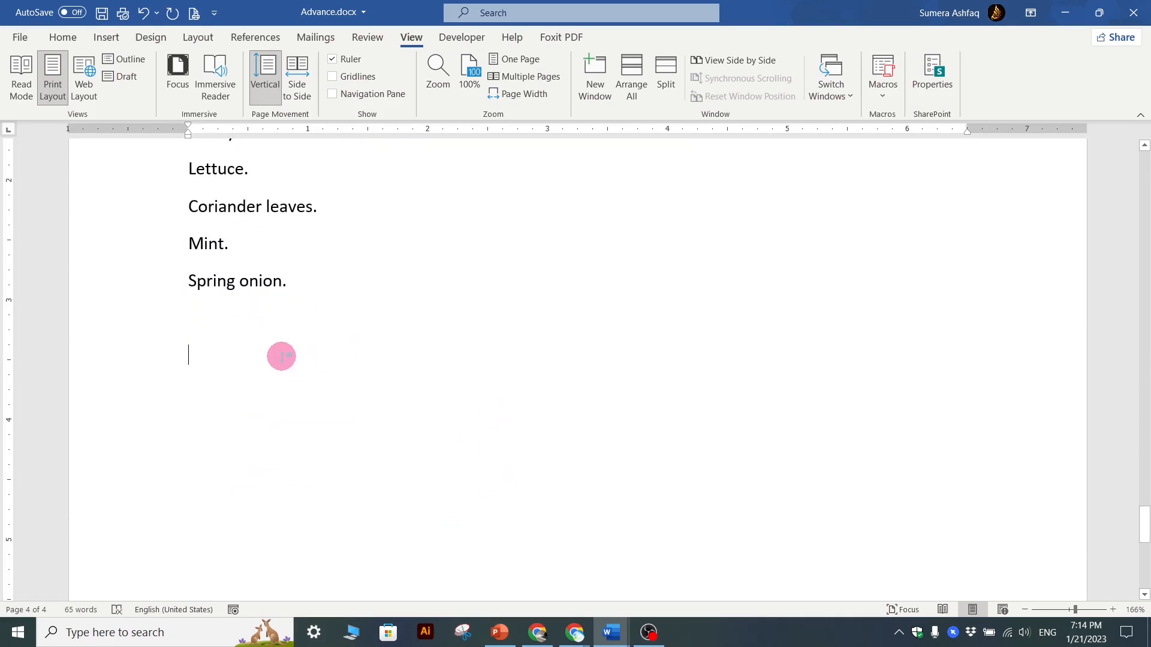
pyautogui.scroll(10, 282, 356)
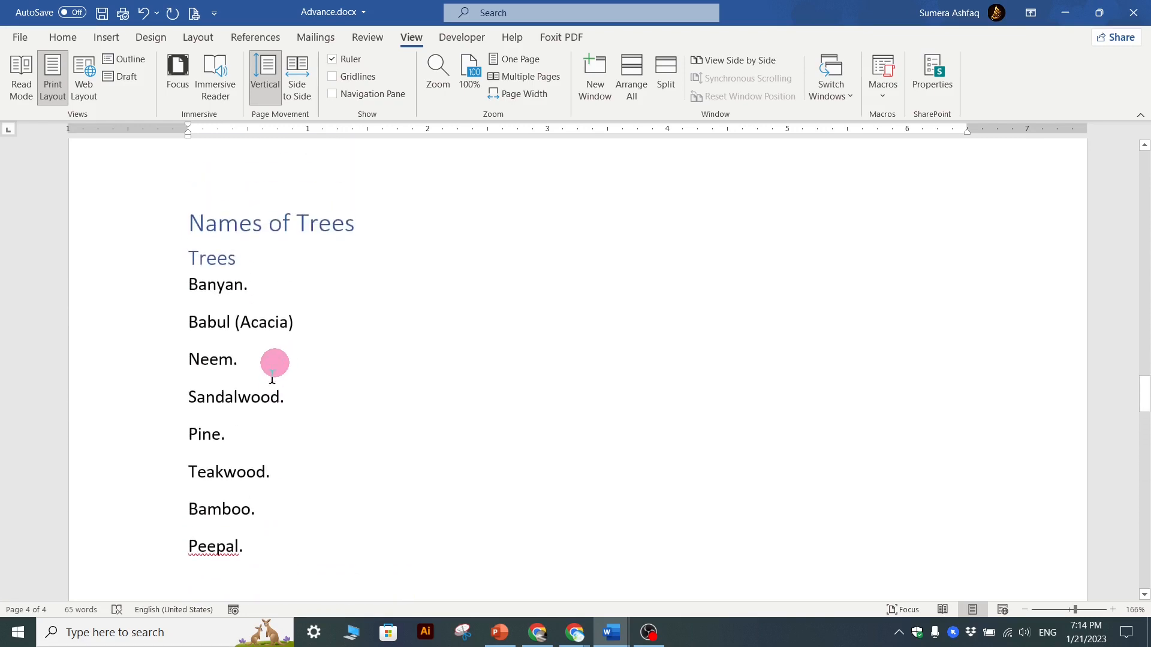
pyautogui.scroll(-4, 273, 371)
pyautogui.scroll(-1, 215, 347)
pyautogui.click(186, 243)
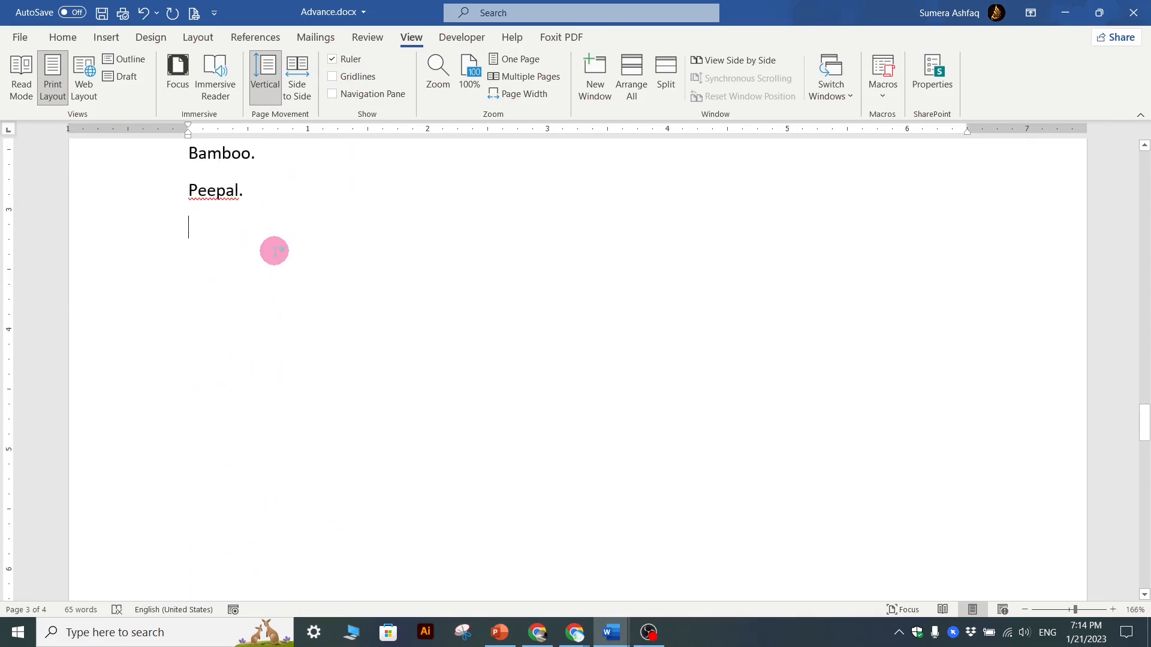
pyautogui.write('Testing the Table of Content')
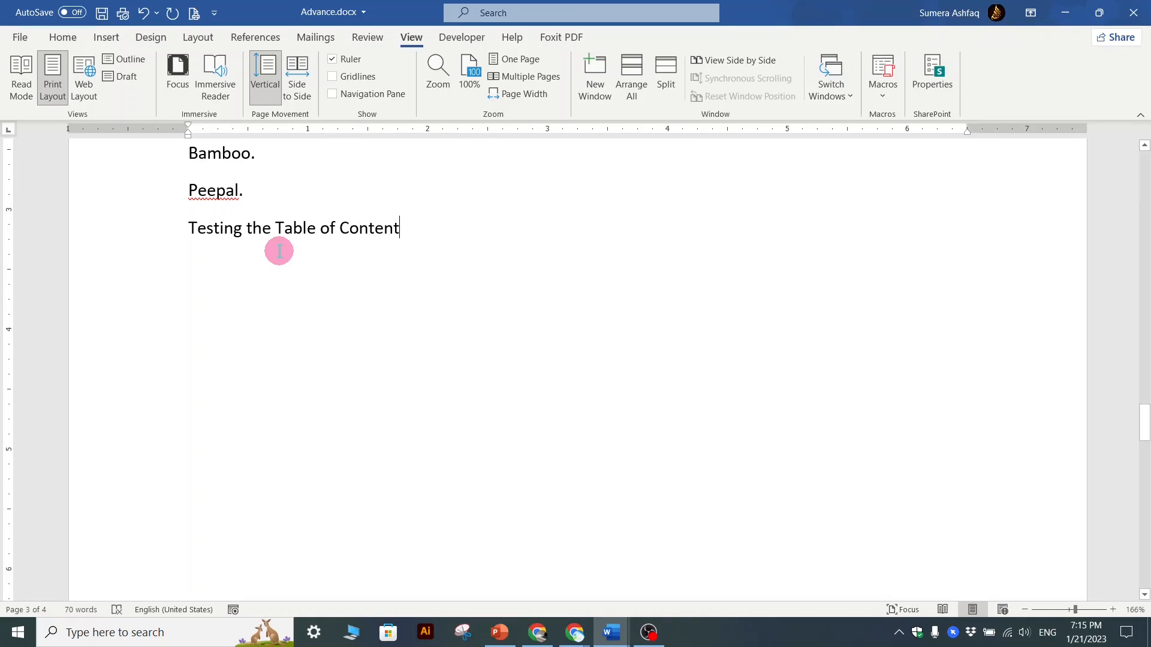
# Format the "Testing the Table of Content" line as Heading 1 and save the document
pyautogui.moveTo(424, 239); pyautogui.dragTo(190, 230)
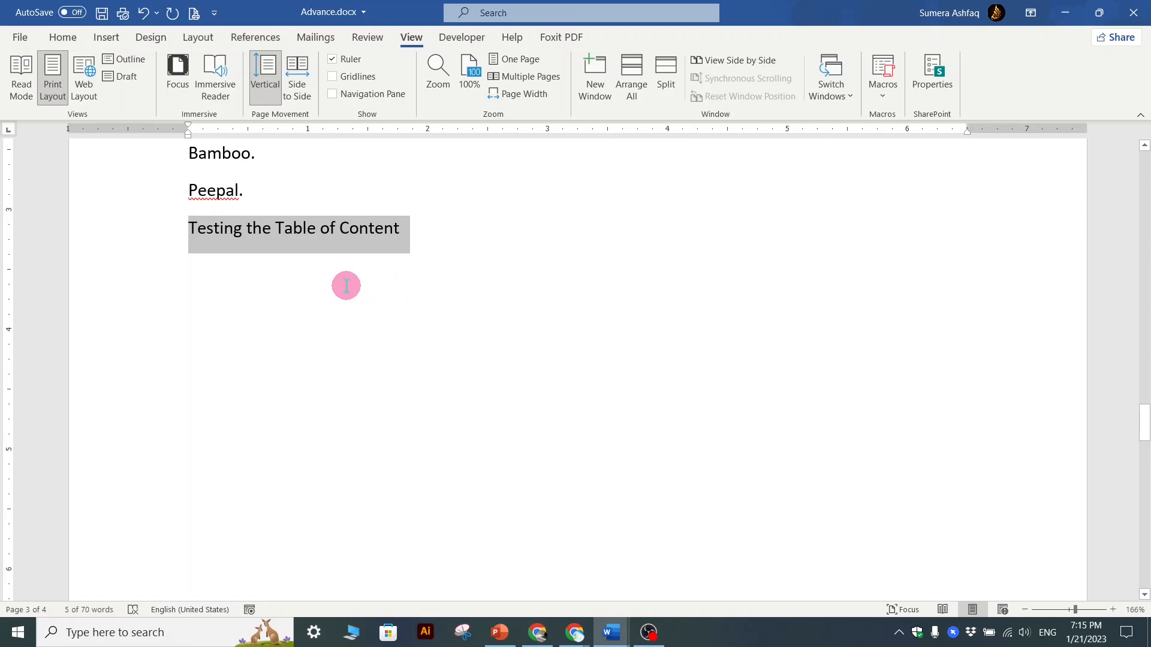
pyautogui.click(66, 37)
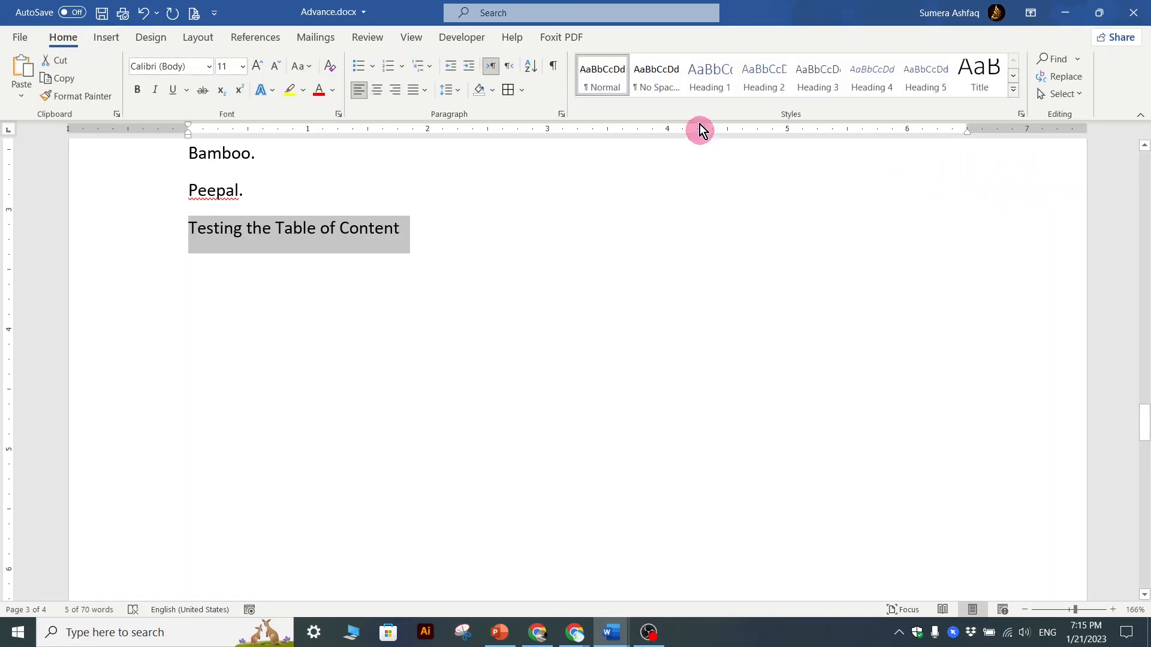
pyautogui.click(712, 90)
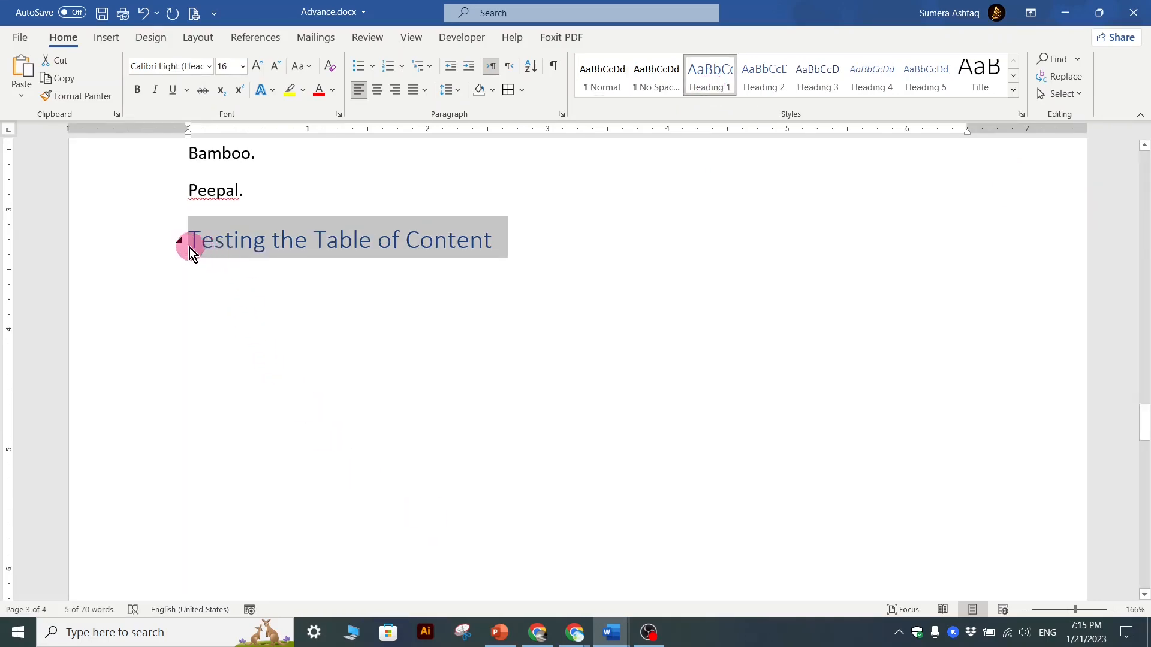
pyautogui.doubleClick(427, 267)
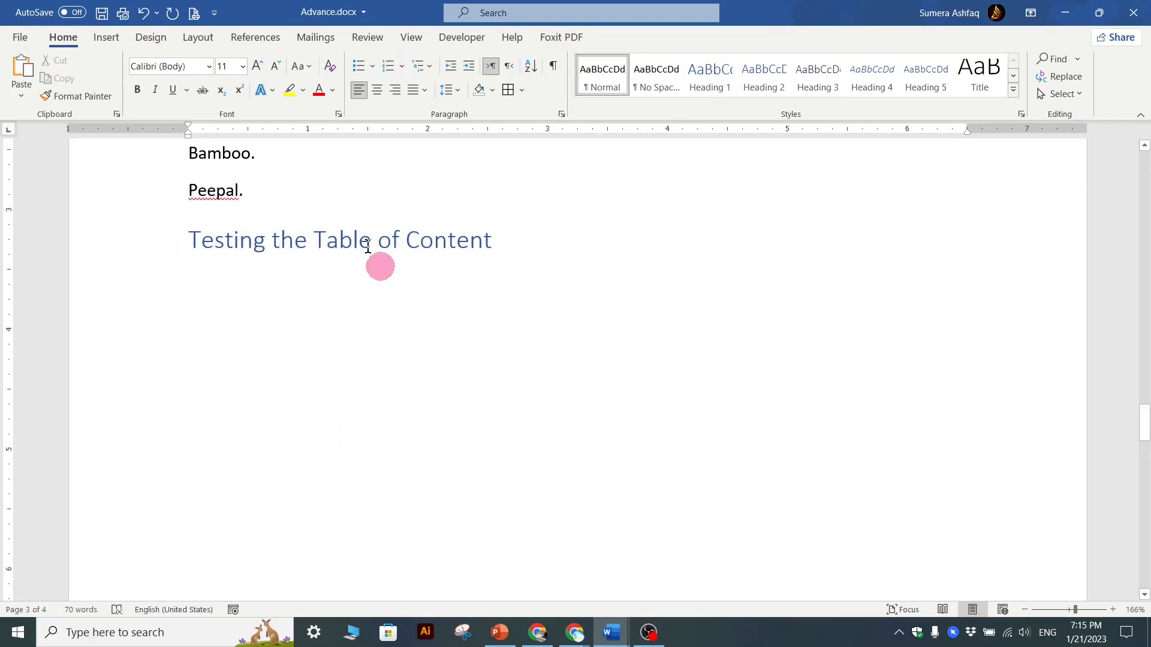
pyautogui.click(101, 13)
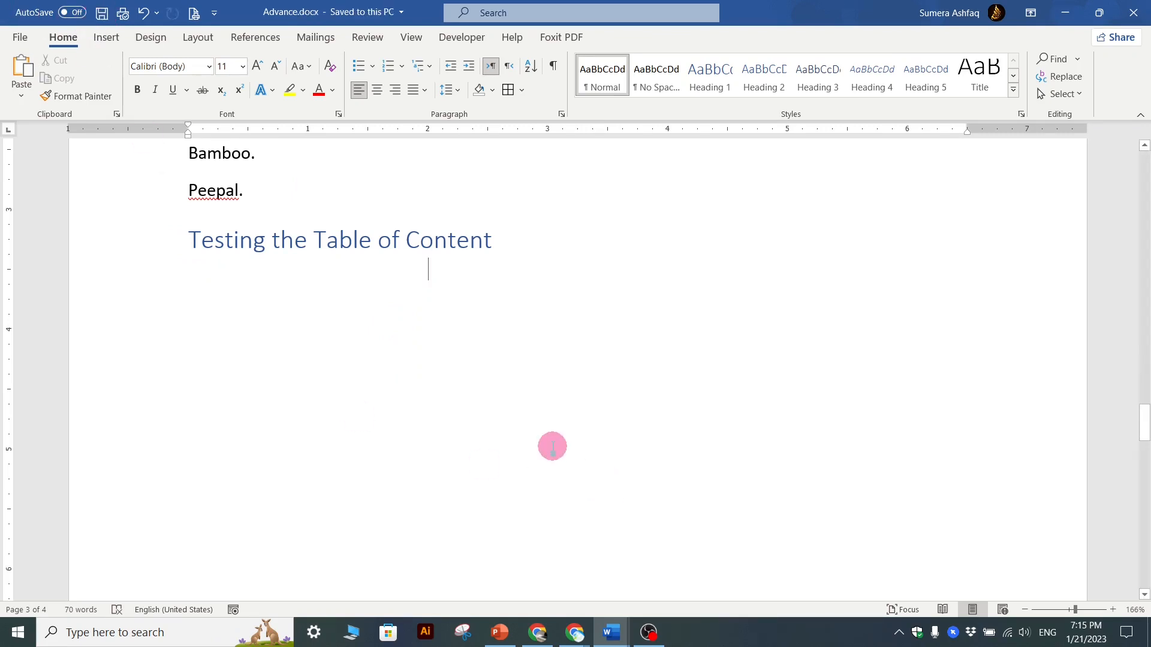
# Update the entire table of contents on page 1 to include the newly added heading
pyautogui.scroll(10, 552, 446)
pyautogui.scroll(10, 552, 446)
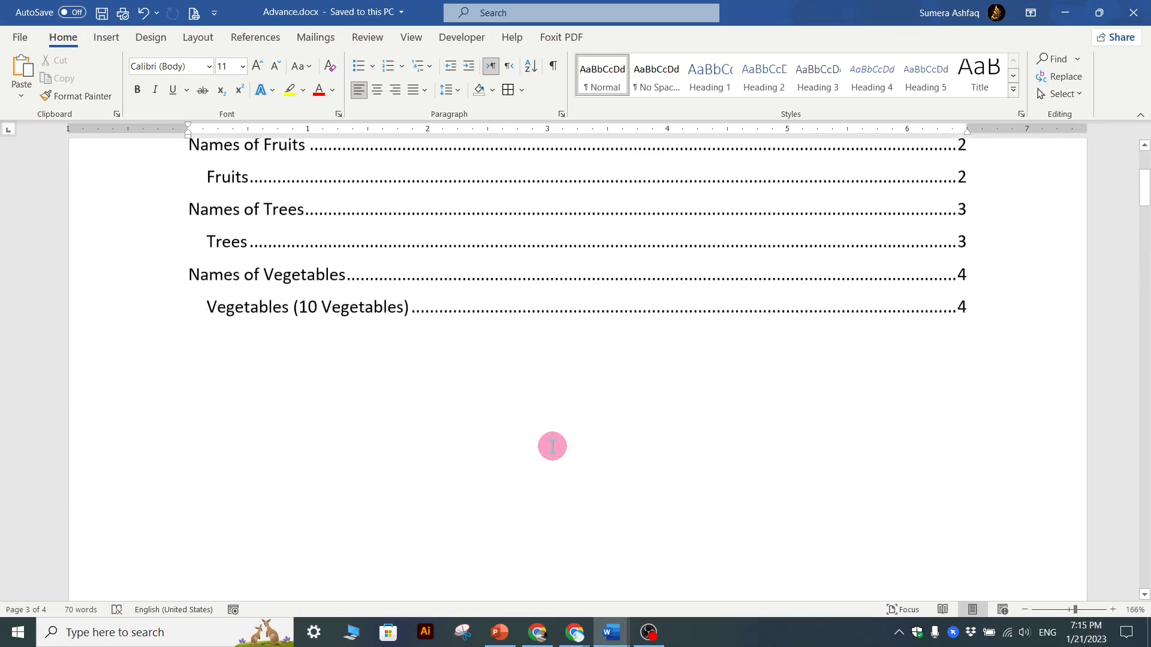
pyautogui.click(552, 446)
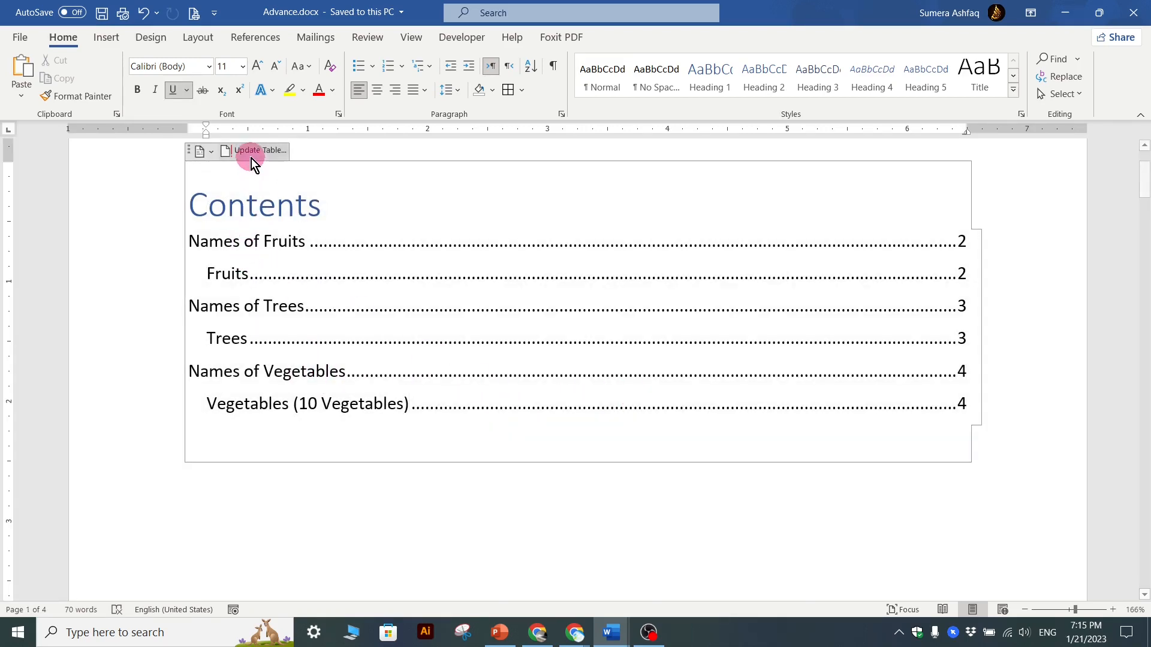
pyautogui.click(252, 151)
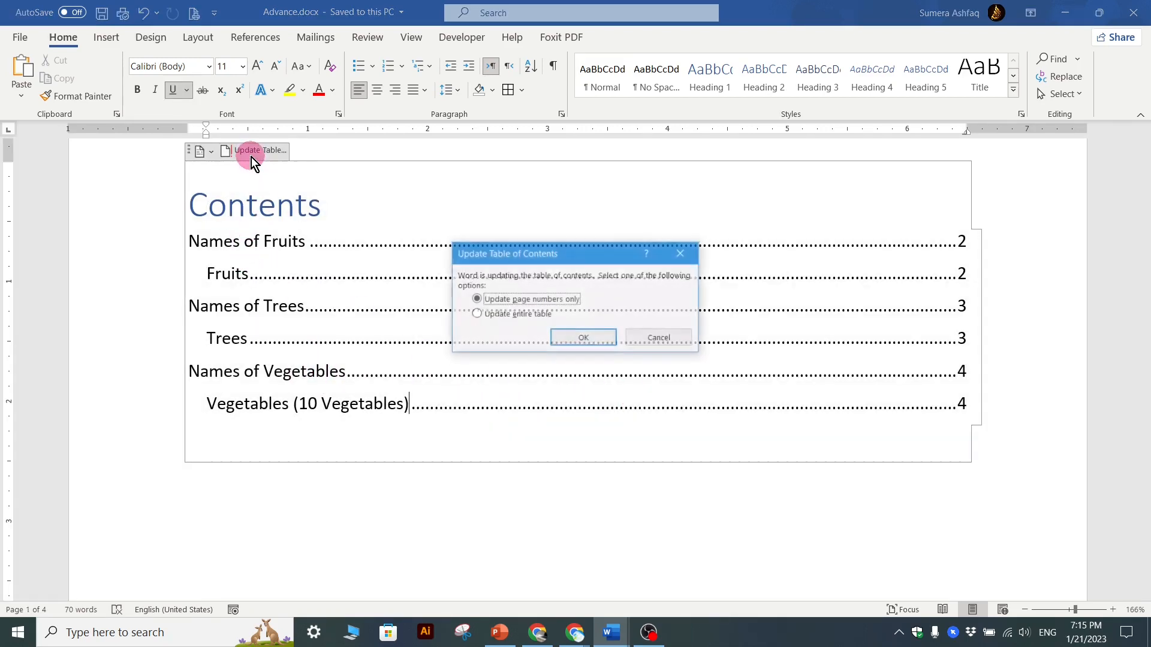
pyautogui.click(523, 316)
pyautogui.click(582, 340)
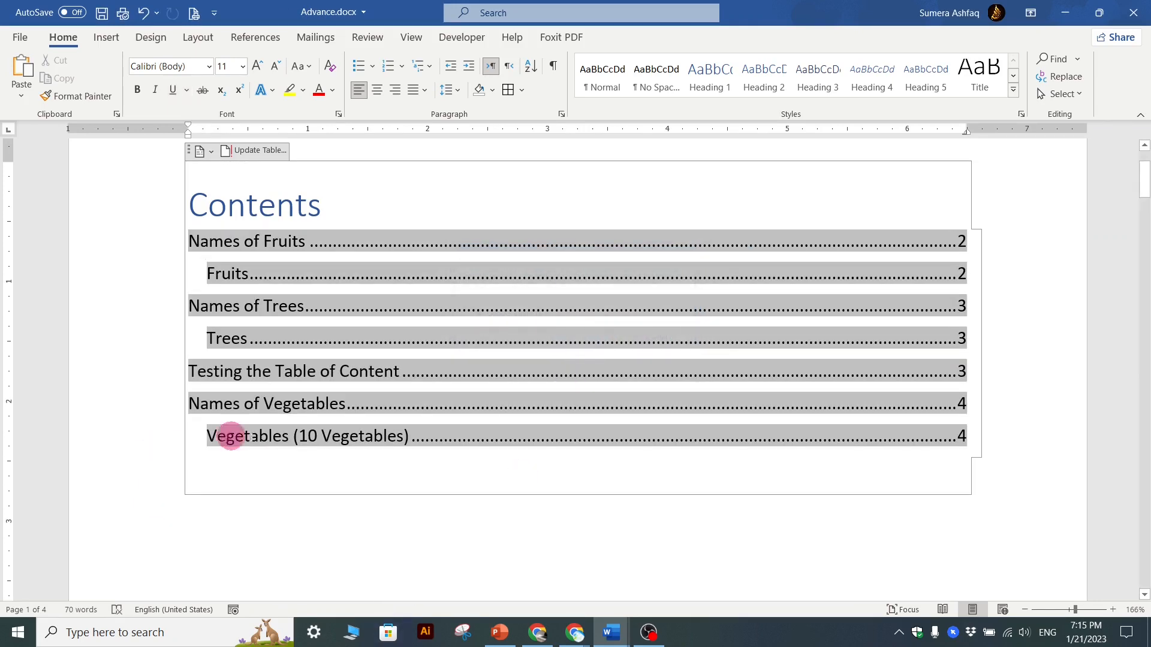
# Follow the "Vegetables (10 Vegetables)" entry in the table of contents to its section and look over that page
pyautogui.click(407, 465)
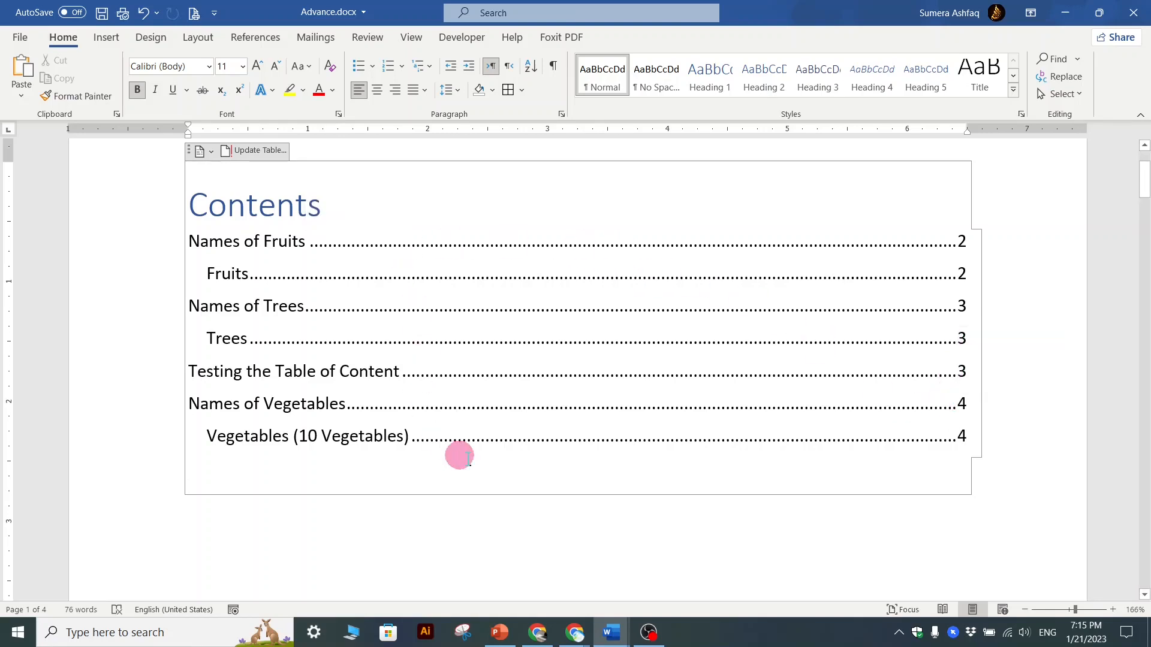
pyautogui.keyDown('ctrl'); pyautogui.click(528, 436); pyautogui.keyUp('ctrl')
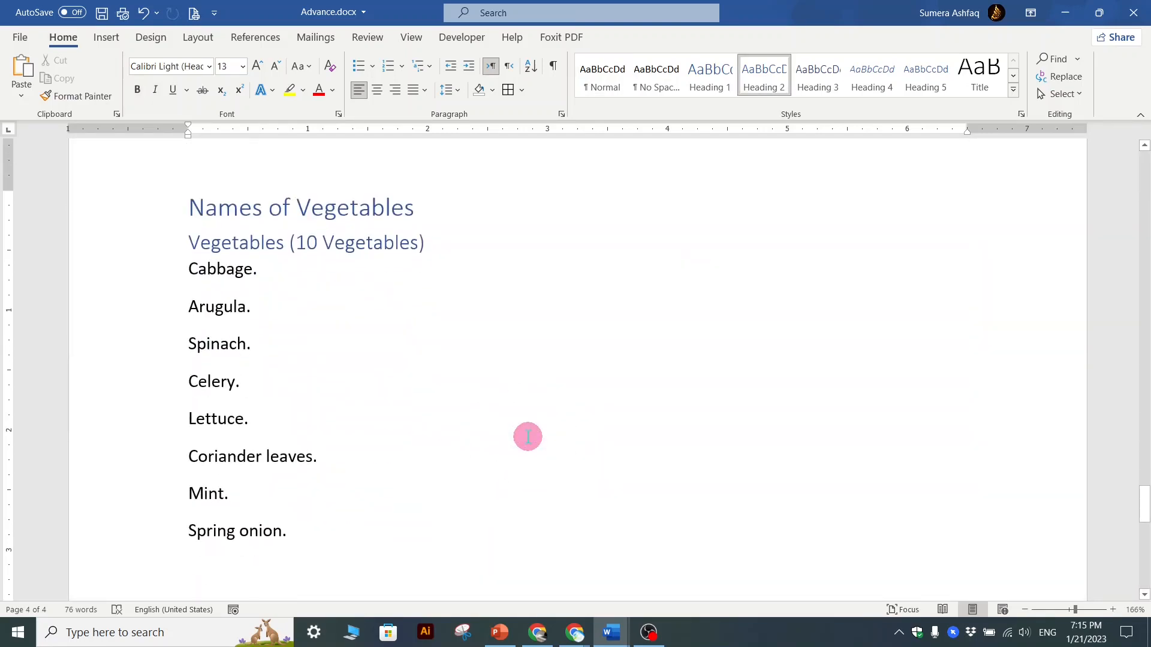
pyautogui.scroll(-7, 527, 437)
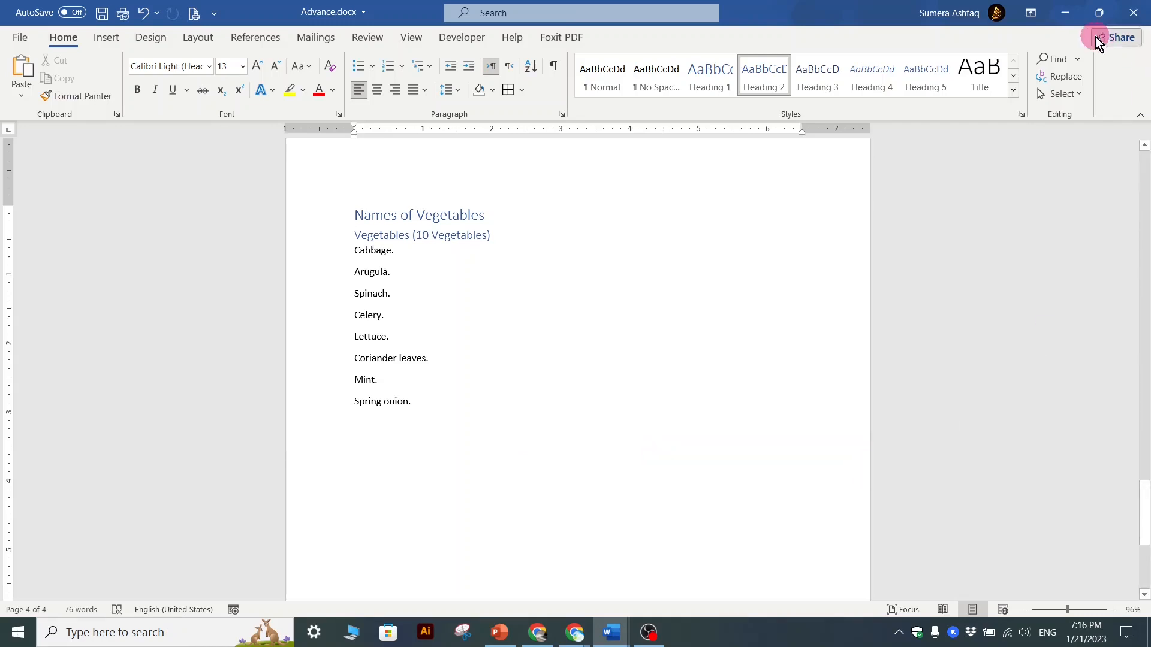
# Open The Unbelievable Cookie.docx in place of Advance.docx and set its page movement to Side to Side
pyautogui.click(1065, 12)
pyautogui.doubleClick(597, 66)
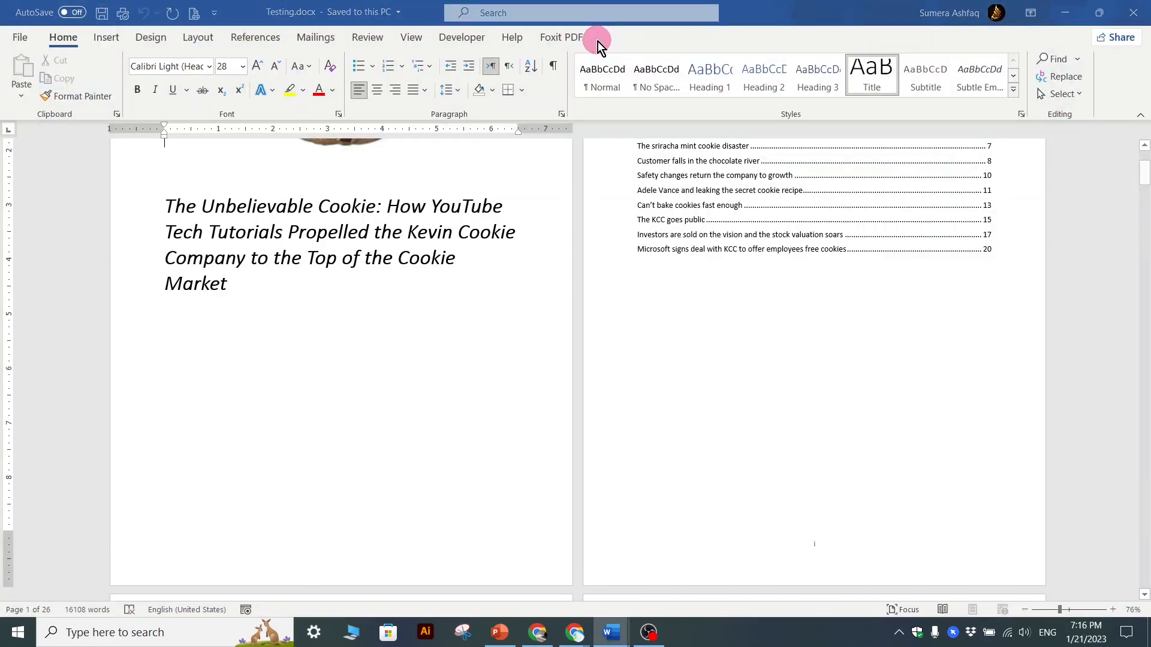
pyautogui.keyDown('ctrl'); pyautogui.scroll(-2, 615, 307); pyautogui.keyUp('ctrl')
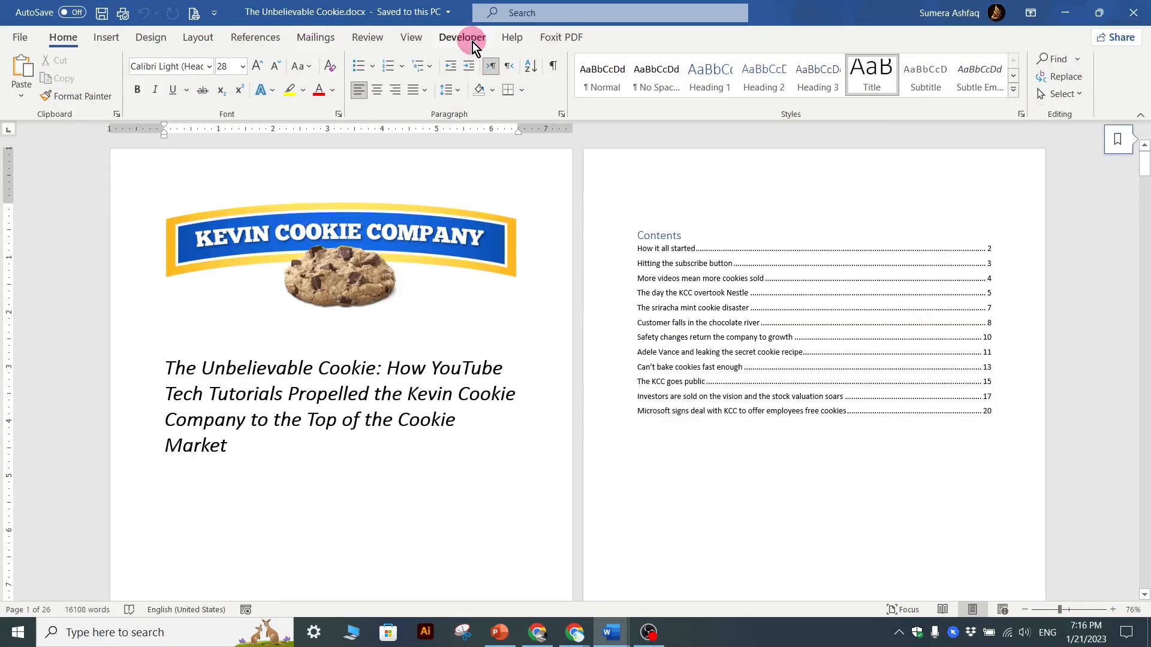
pyautogui.click(407, 38)
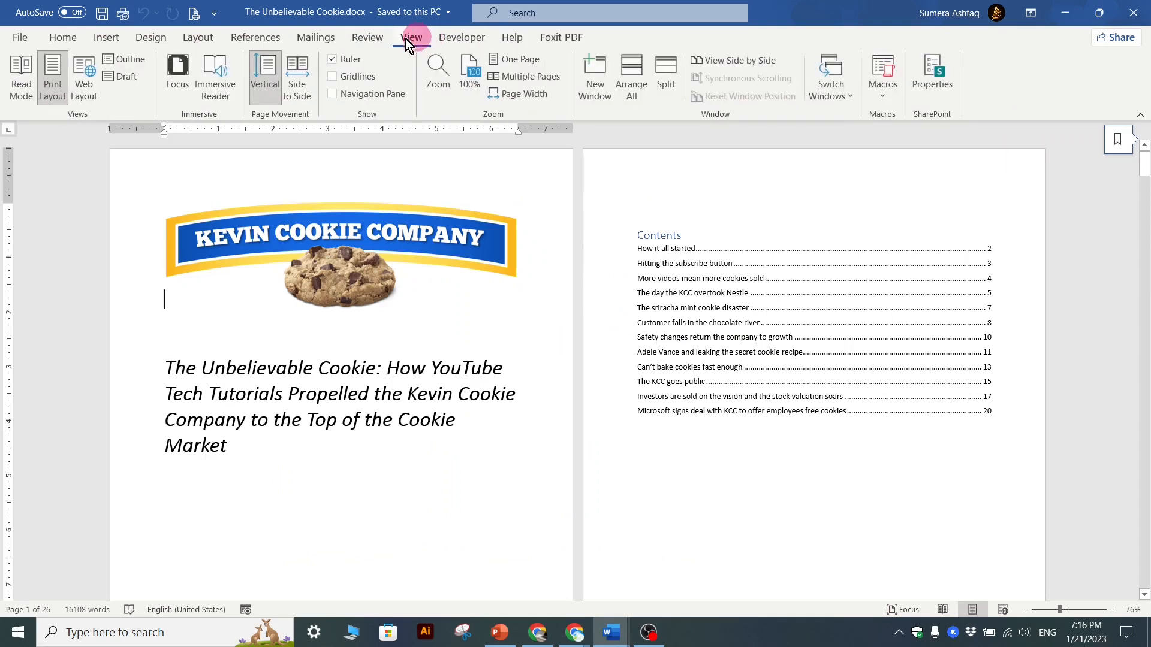
pyautogui.click(296, 79)
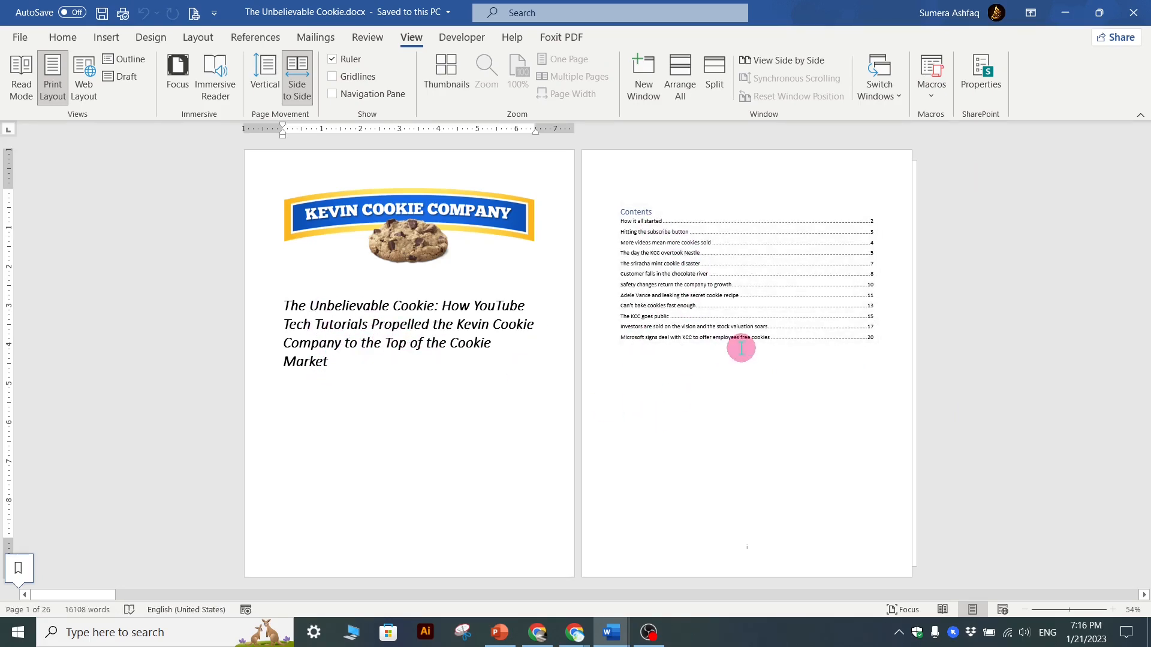
# Flip through The Unbelievable Cookie document to its End page and back to the cover and contents pages
pyautogui.scroll(-1, 738, 343)
pyautogui.scroll(-7, 738, 343)
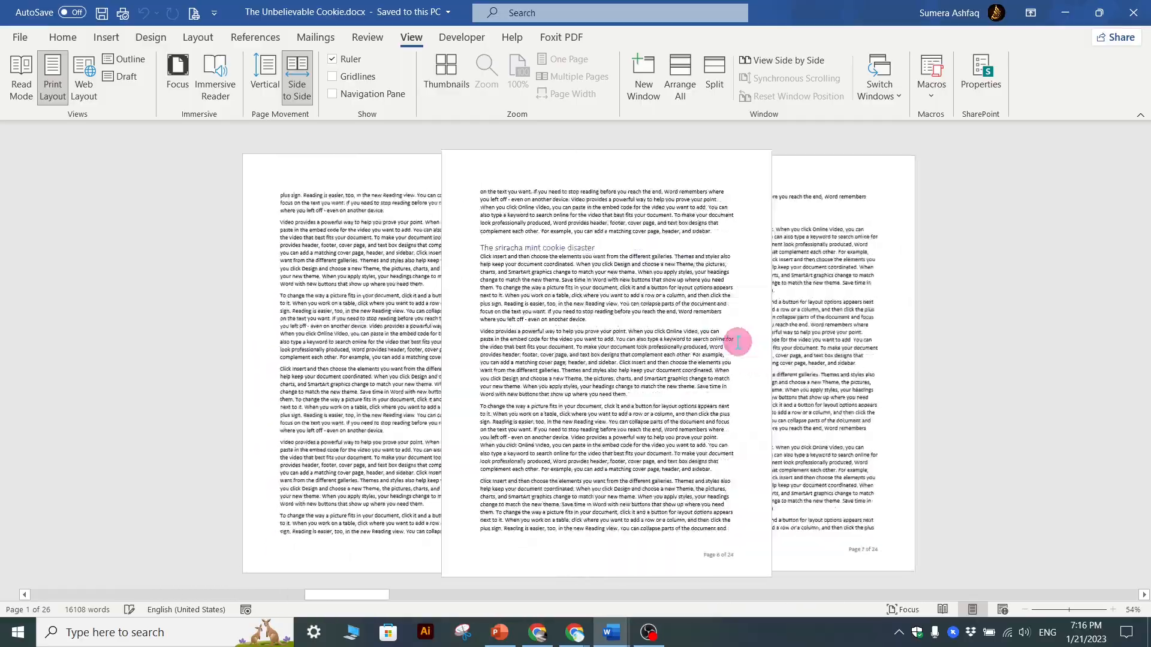
pyautogui.scroll(-8, 735, 339)
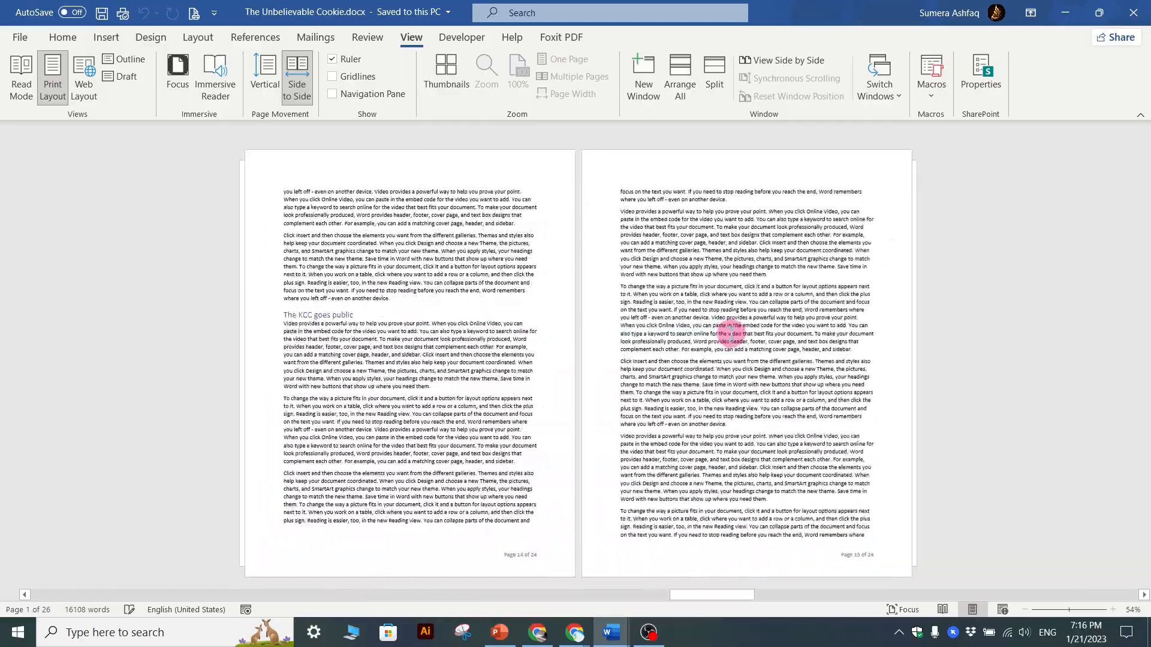
pyautogui.scroll(-7, 730, 330)
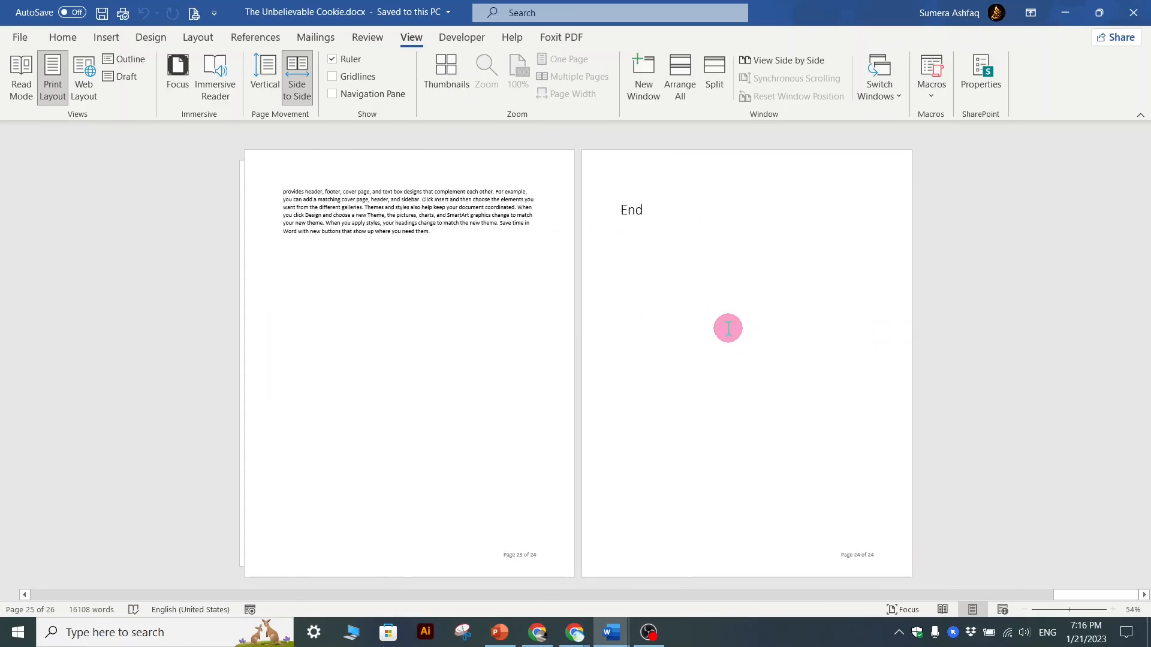
pyautogui.scroll(8, 727, 328)
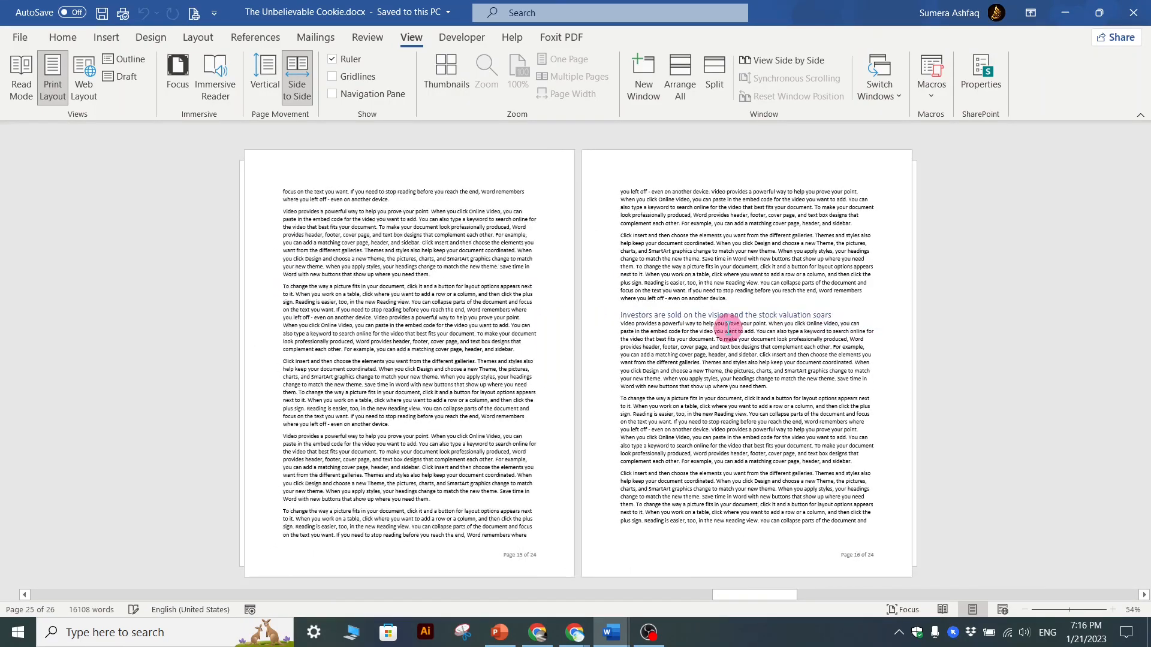
pyautogui.scroll(3, 727, 328)
pyautogui.scroll(10, 728, 328)
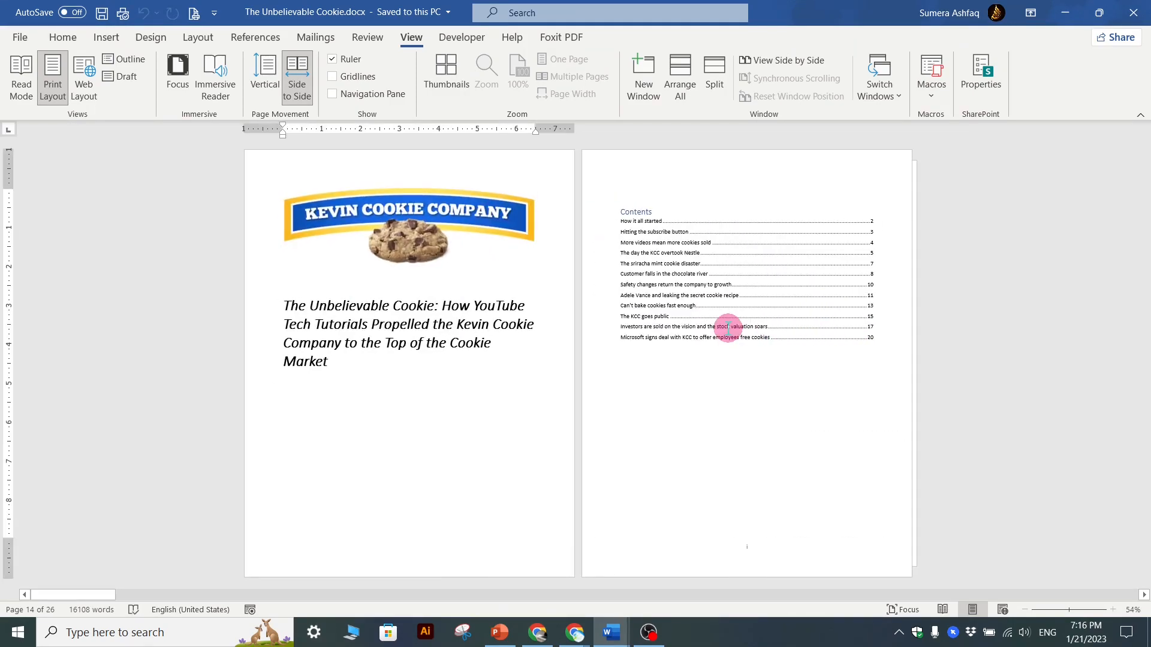
pyautogui.click(724, 321)
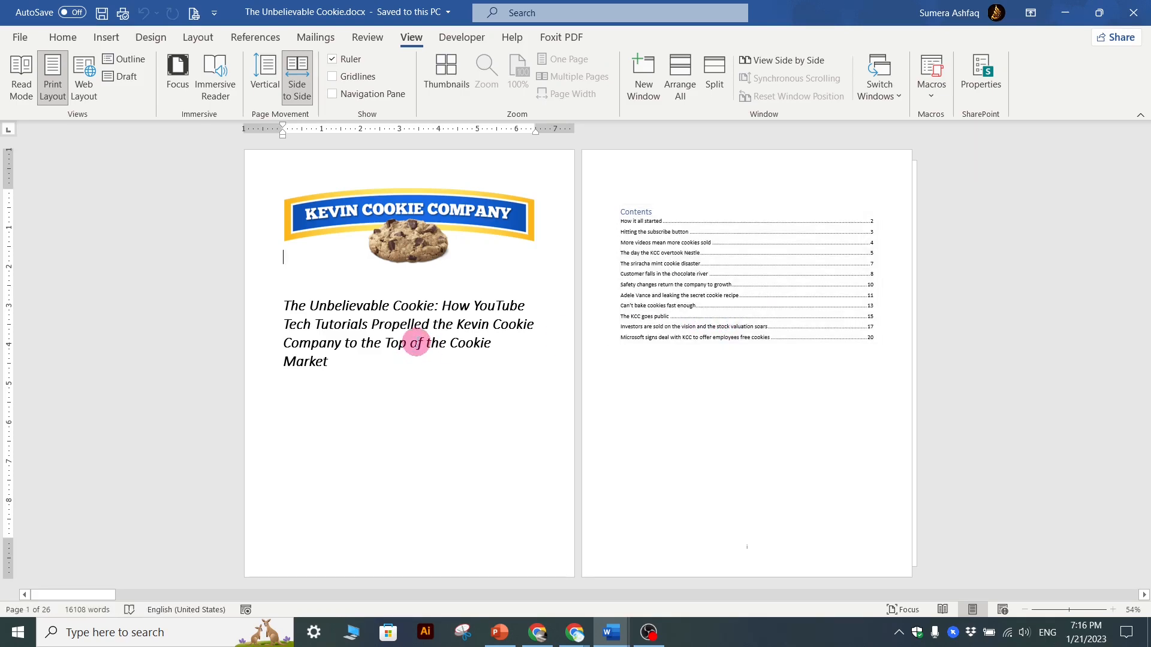
# Switch back to Advance.docx and show its paragraph marks and other hidden formatting symbols
pyautogui.click(64, 38)
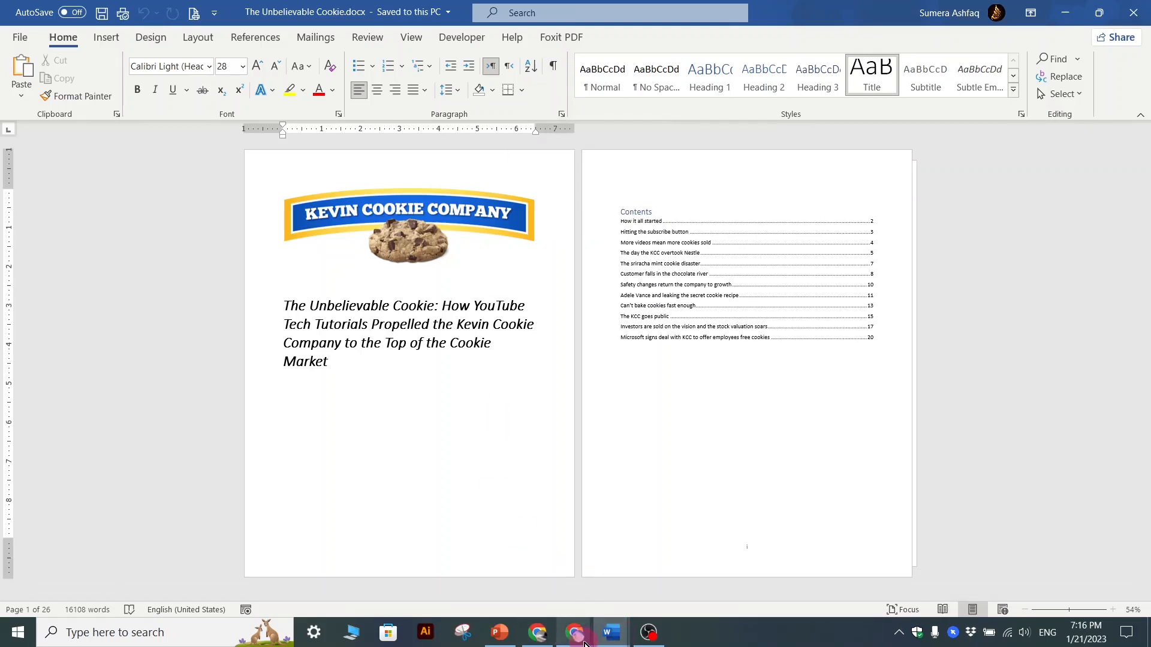
pyautogui.moveTo(601, 641)
pyautogui.click(599, 598)
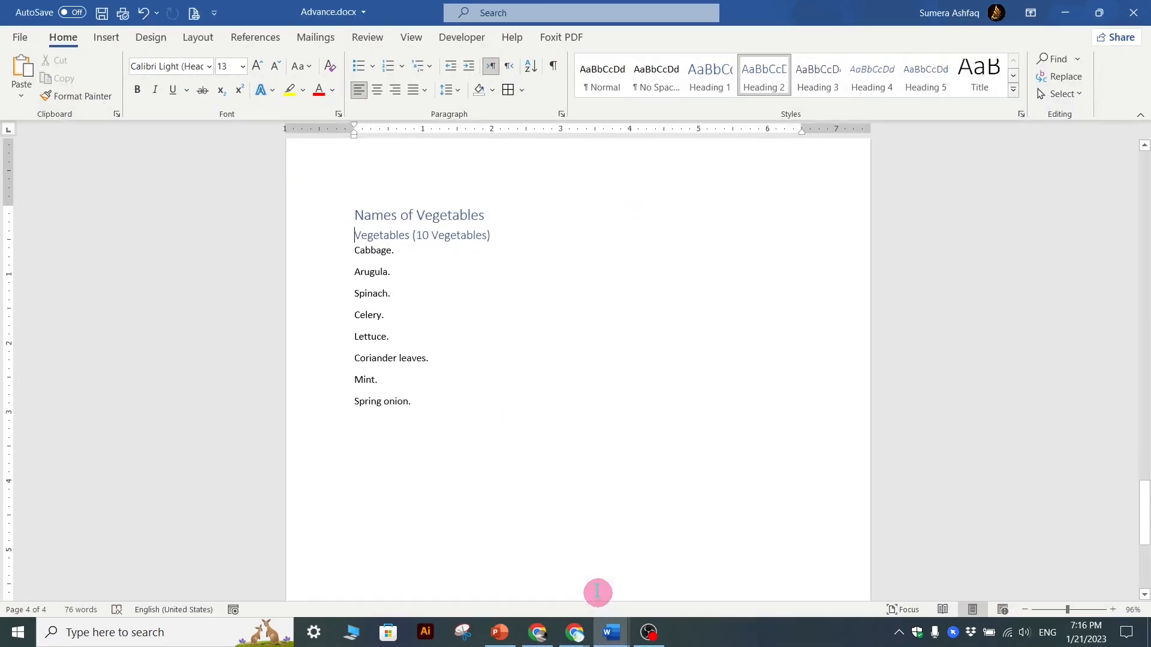
pyautogui.click(553, 66)
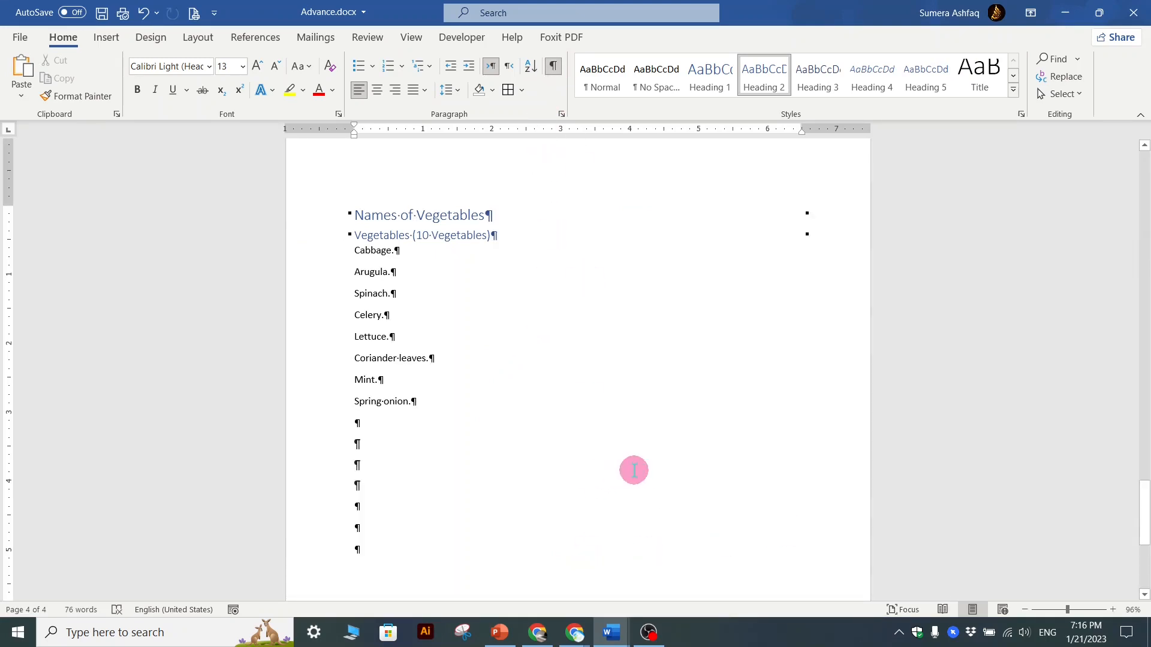
# Examine the paragraph marks and page breaks from the Names of Vegetables page back up through the document
pyautogui.keyDown('ctrl'); pyautogui.scroll(5, 634, 471); pyautogui.keyUp('ctrl')
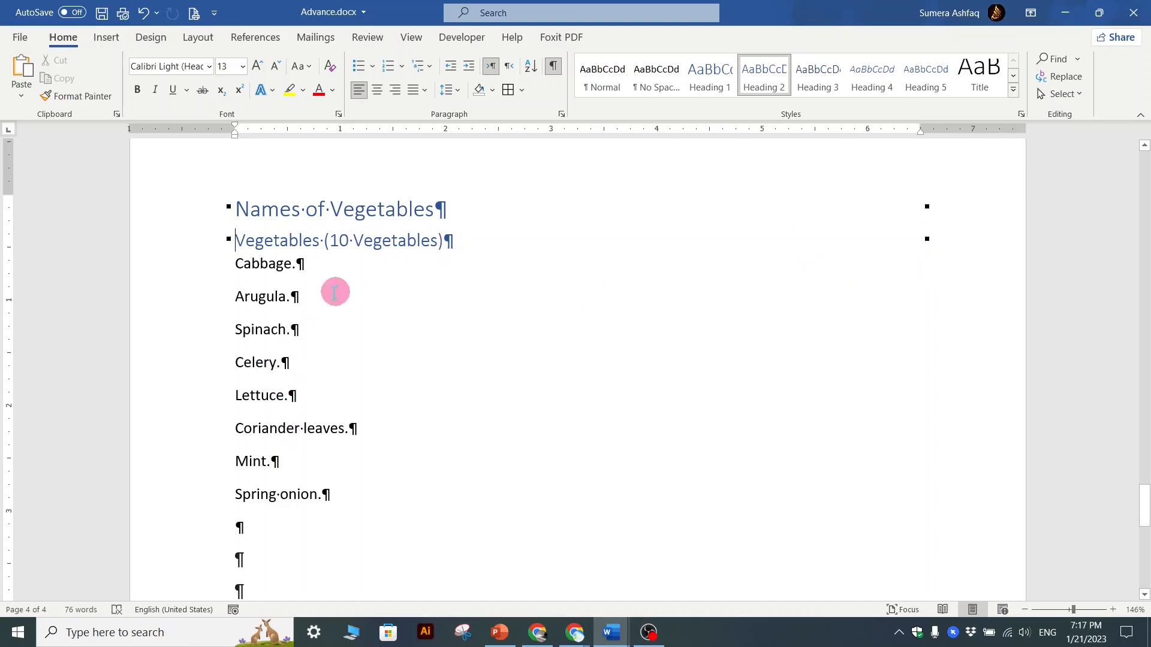
pyautogui.scroll(10, 342, 321)
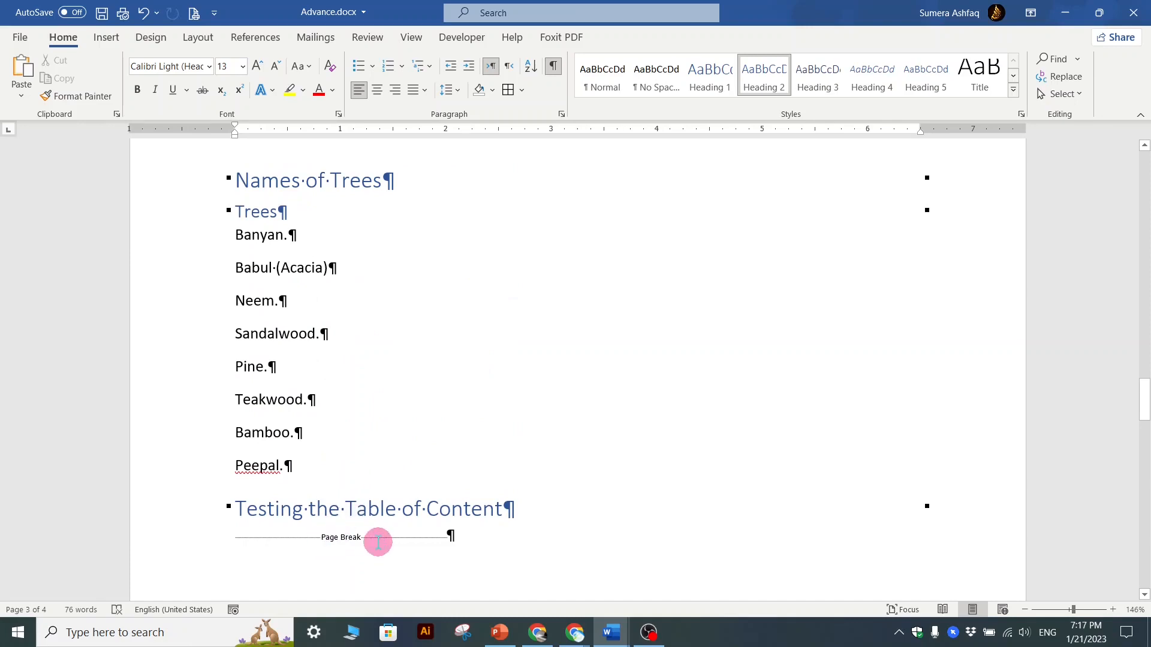
pyautogui.scroll(10, 378, 542)
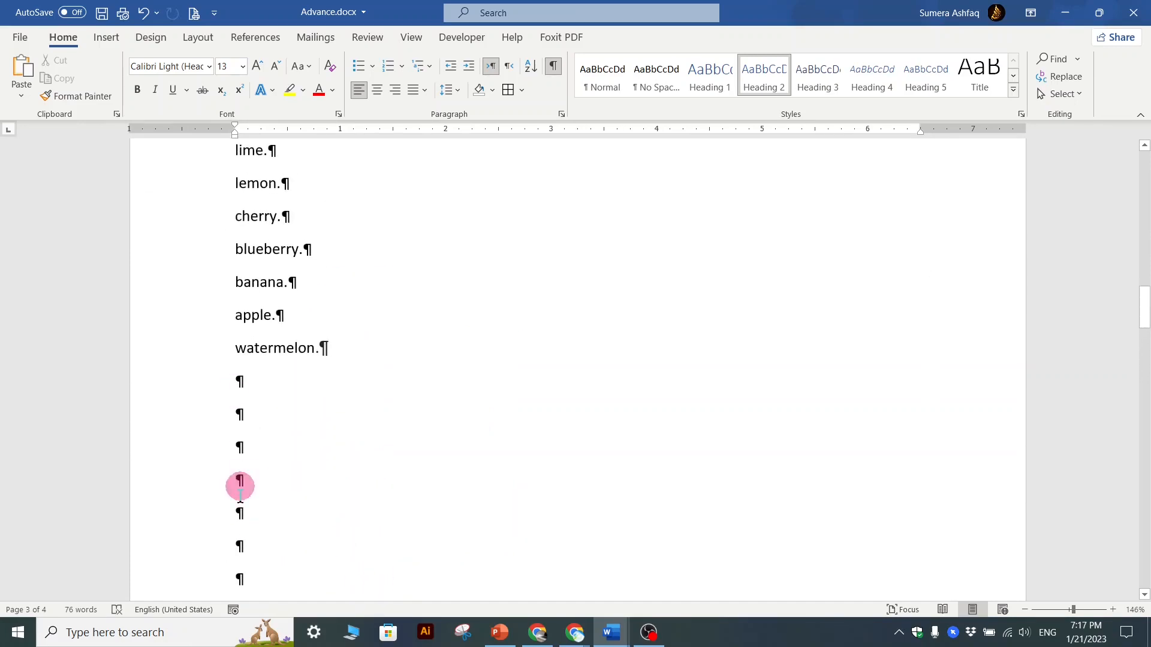
pyautogui.scroll(15, 263, 501)
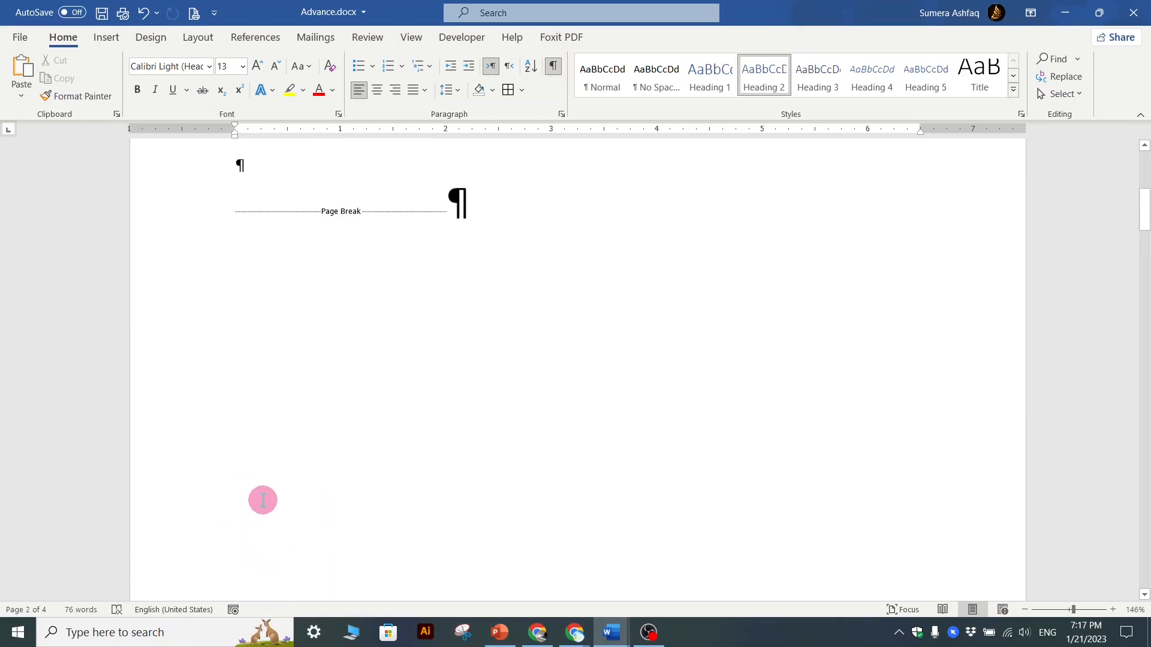
# Examine the paragraph marks and page breaks from the Contents page down to the end of the Names of Vegetables page
pyautogui.scroll(3, 346, 491)
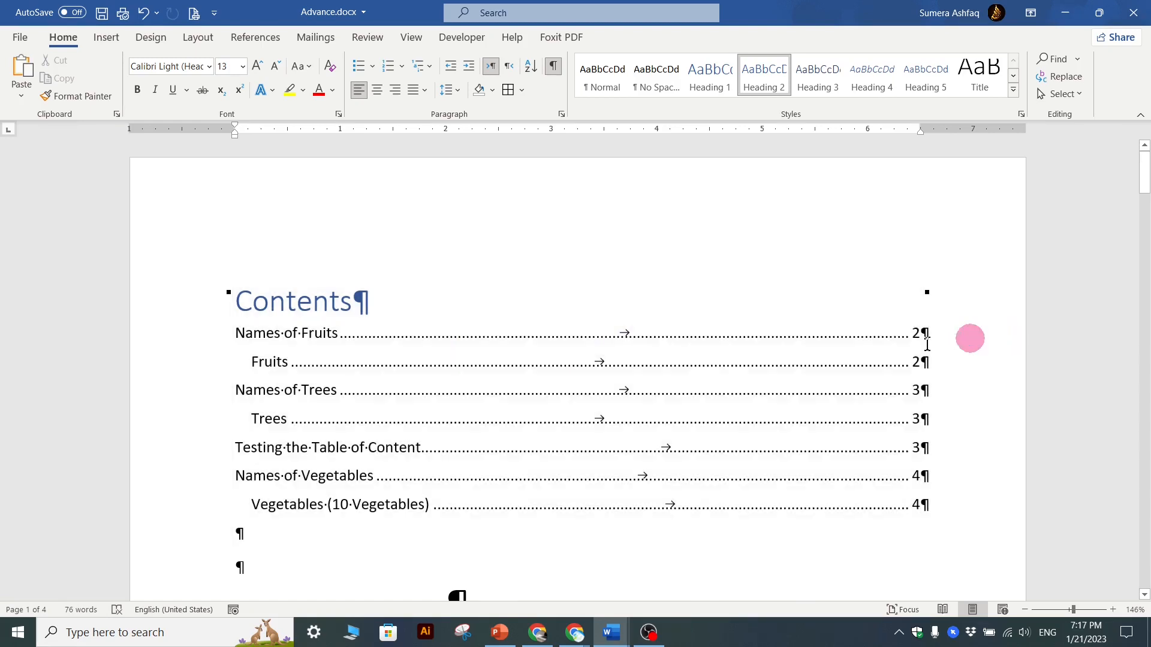
pyautogui.scroll(-3, 312, 391)
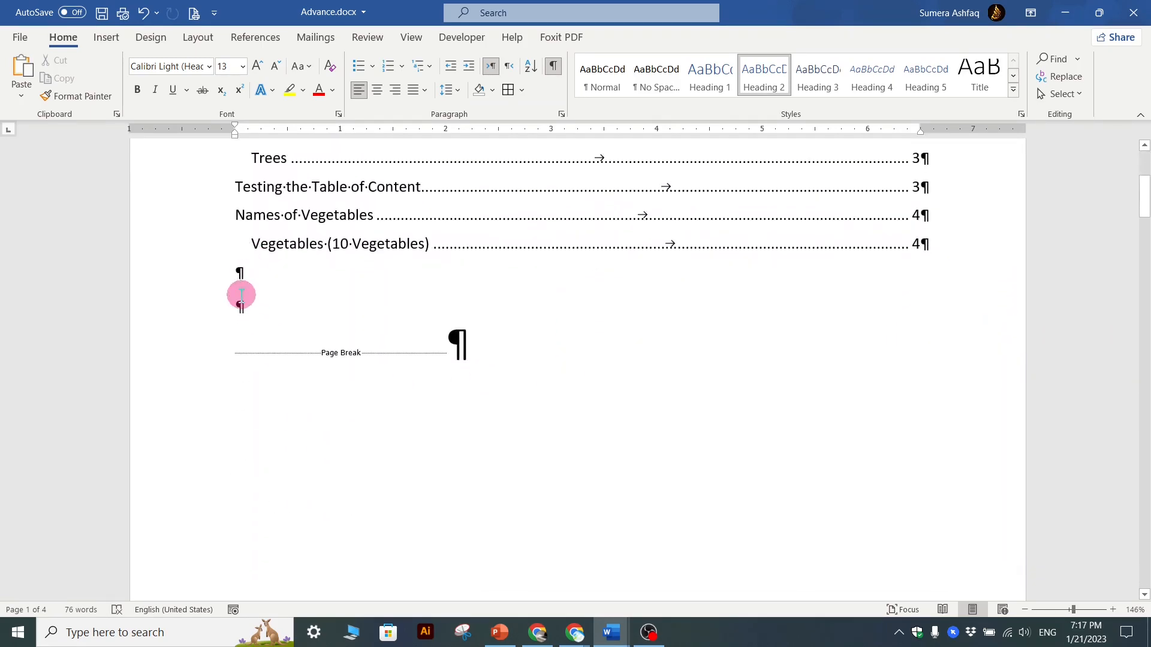
pyautogui.click(333, 352)
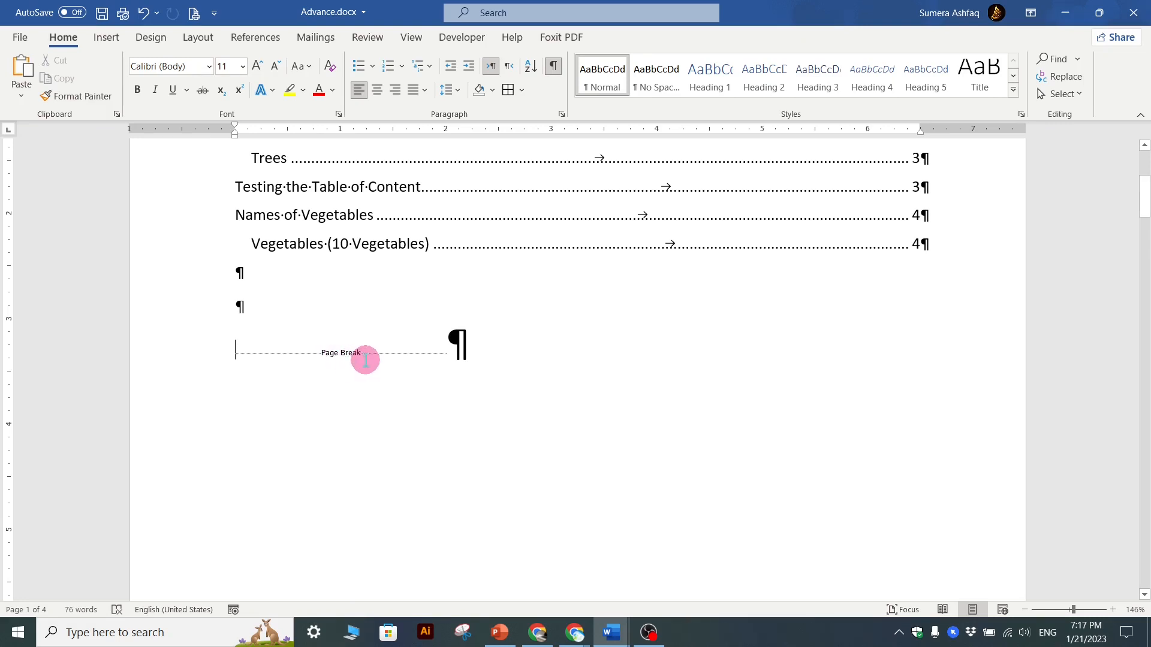
pyautogui.scroll(-4, 483, 378)
pyautogui.scroll(-5, 467, 370)
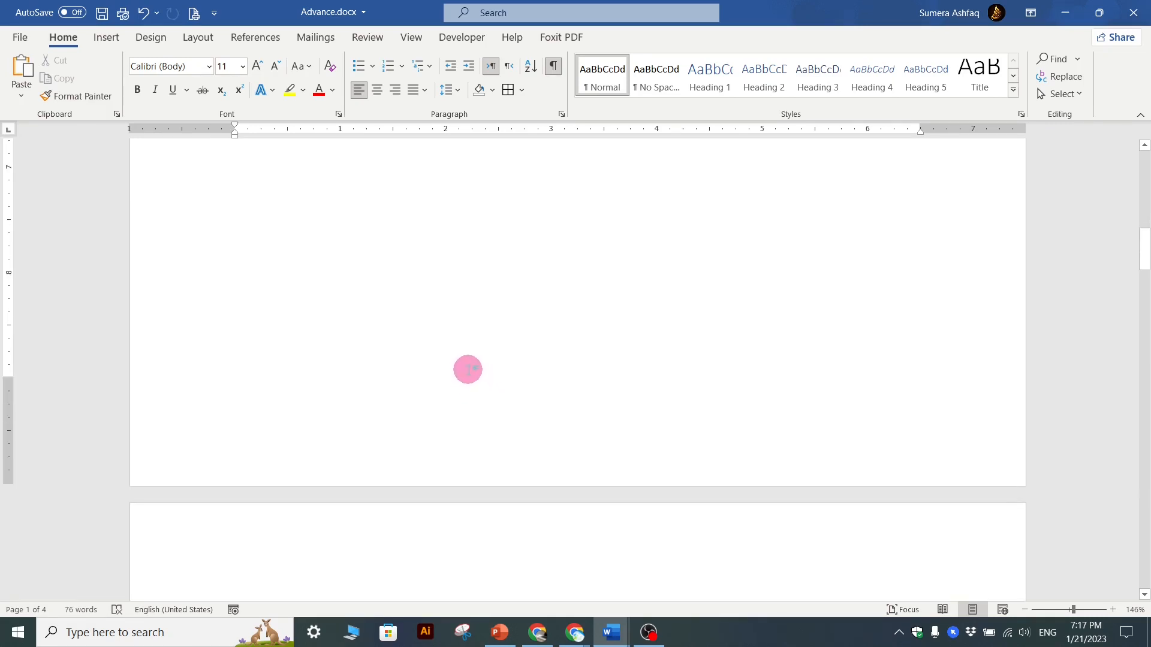
pyautogui.scroll(-4, 542, 471)
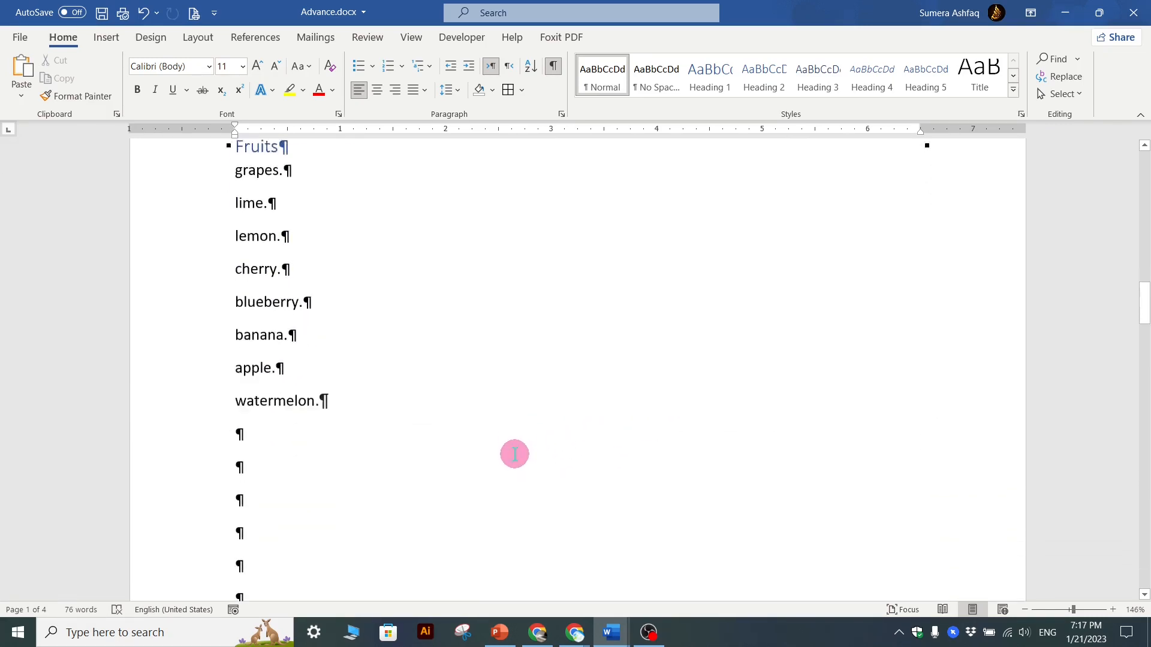
pyautogui.scroll(-5, 256, 381)
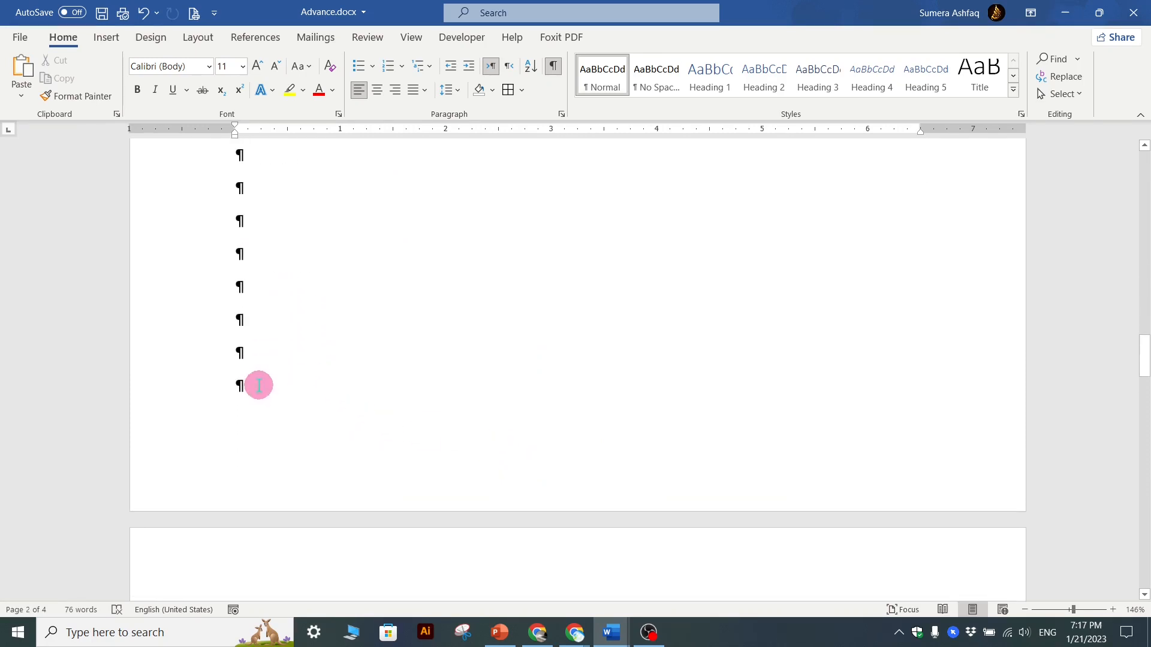
pyautogui.scroll(4, 259, 386)
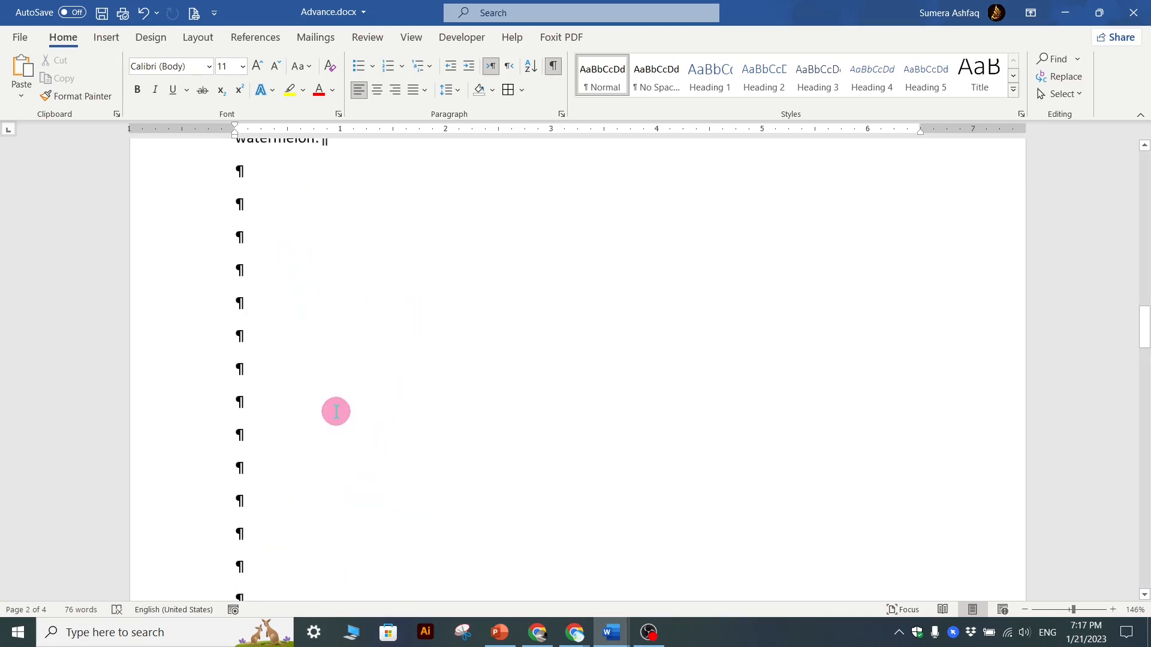
pyautogui.scroll(-1, 334, 414)
pyautogui.scroll(-10, 334, 420)
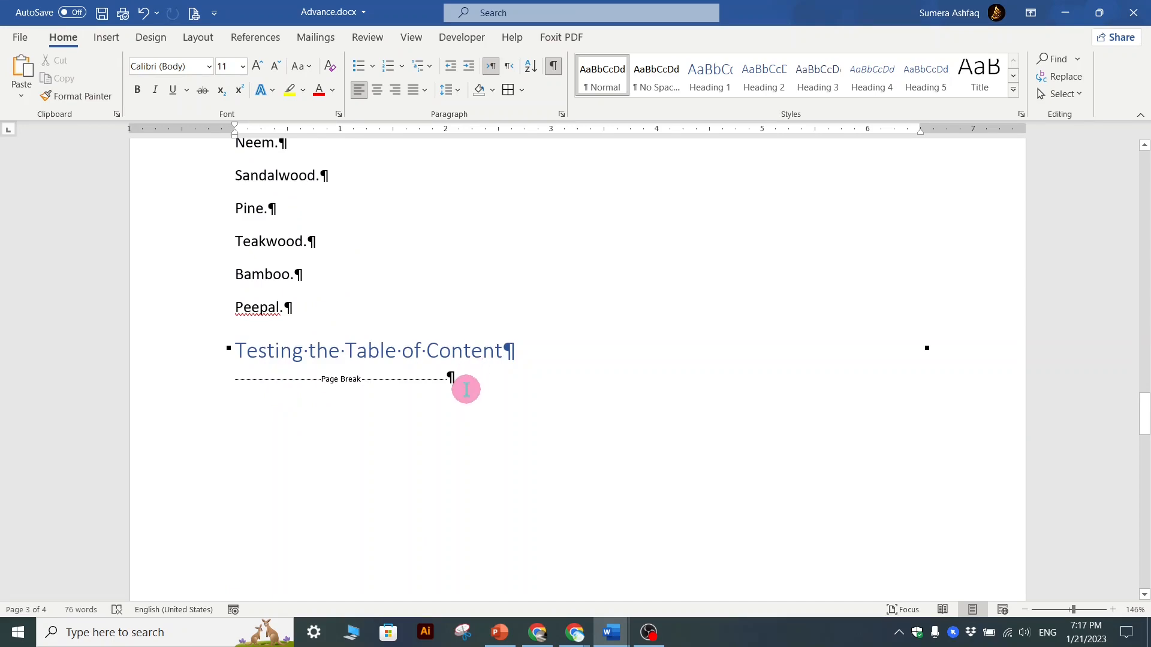
pyautogui.scroll(-4, 668, 388)
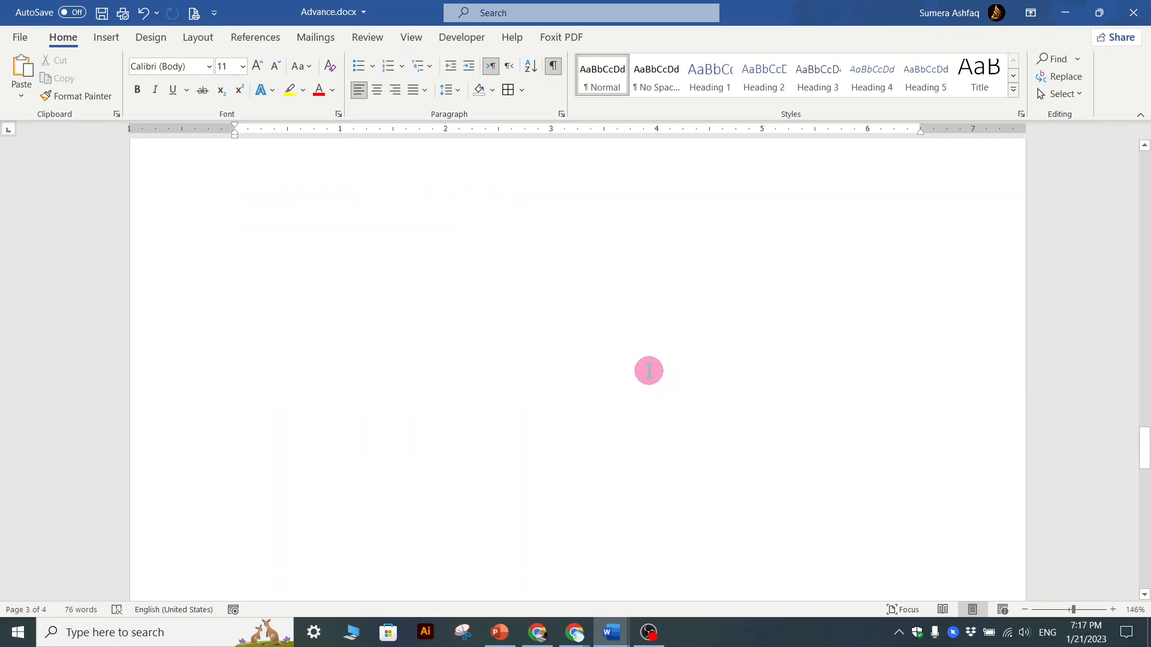
pyautogui.scroll(-10, 649, 371)
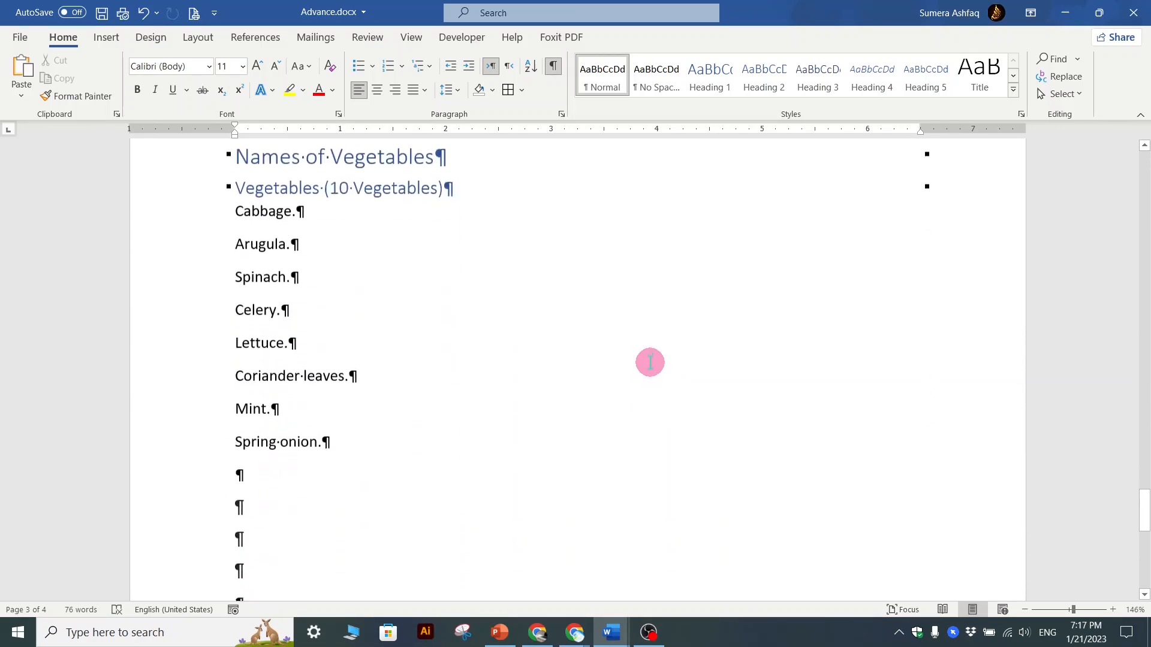
pyautogui.scroll(-2, 650, 362)
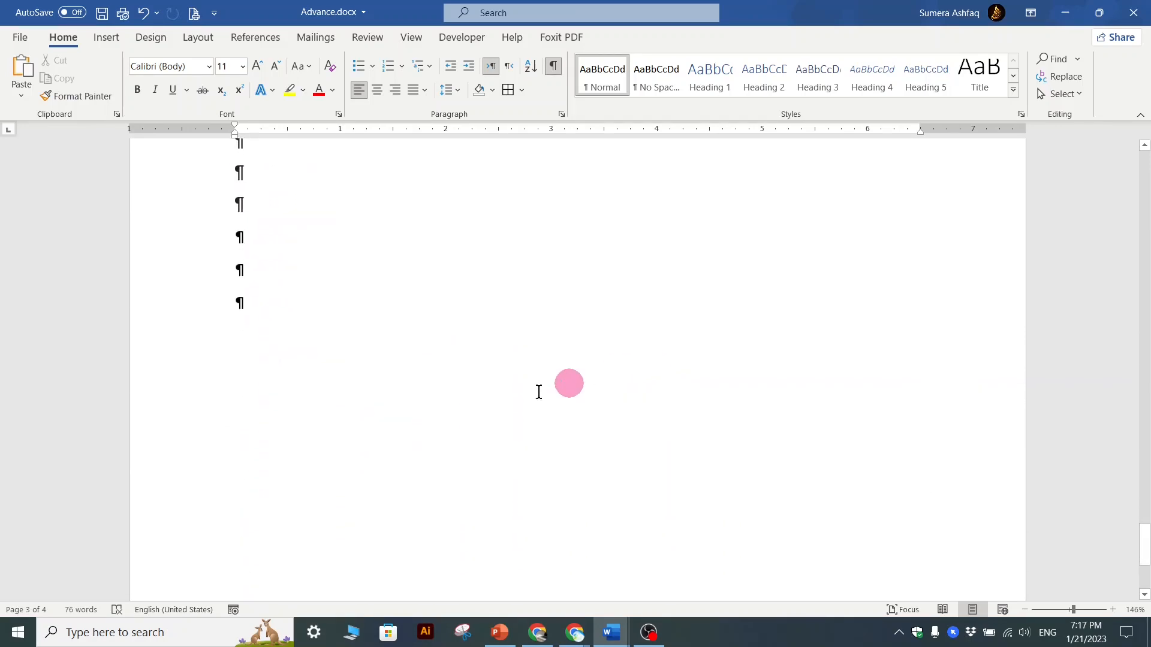
# Delete the surplus empty paragraphs below Spring onion at the end of the vegetables list, keeping one empty paragraph
pyautogui.click(358, 312)
pyautogui.scroll(2, 504, 312)
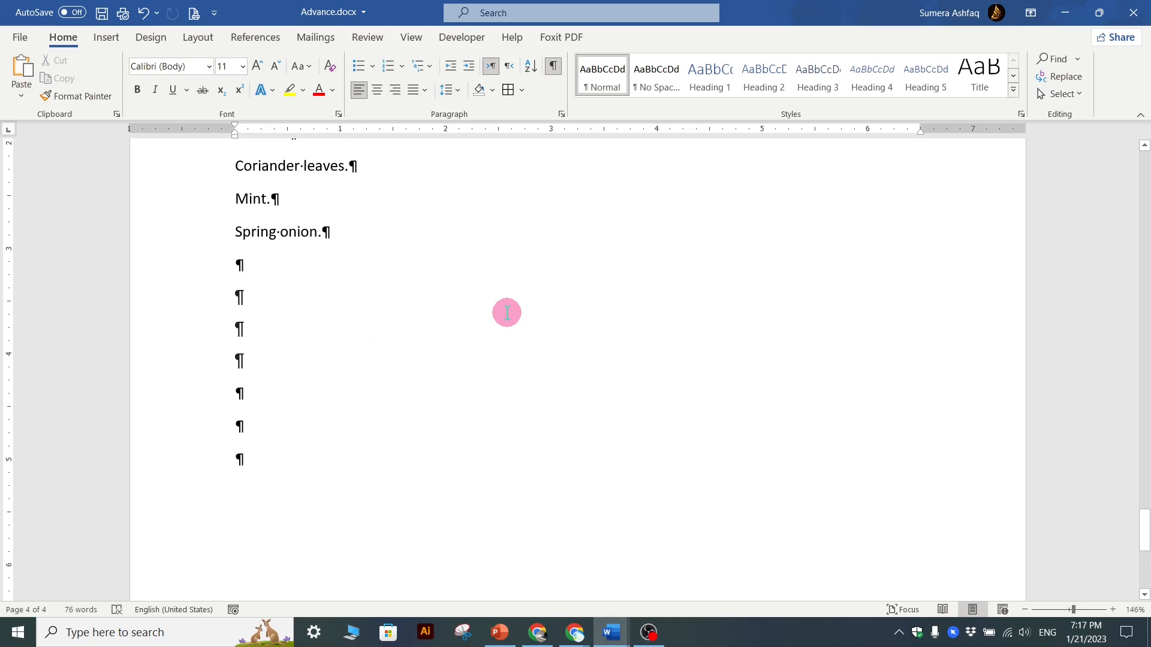
pyautogui.press('BackSpace')
pyautogui.press('BackSpace')
pyautogui.press('BackSpace')
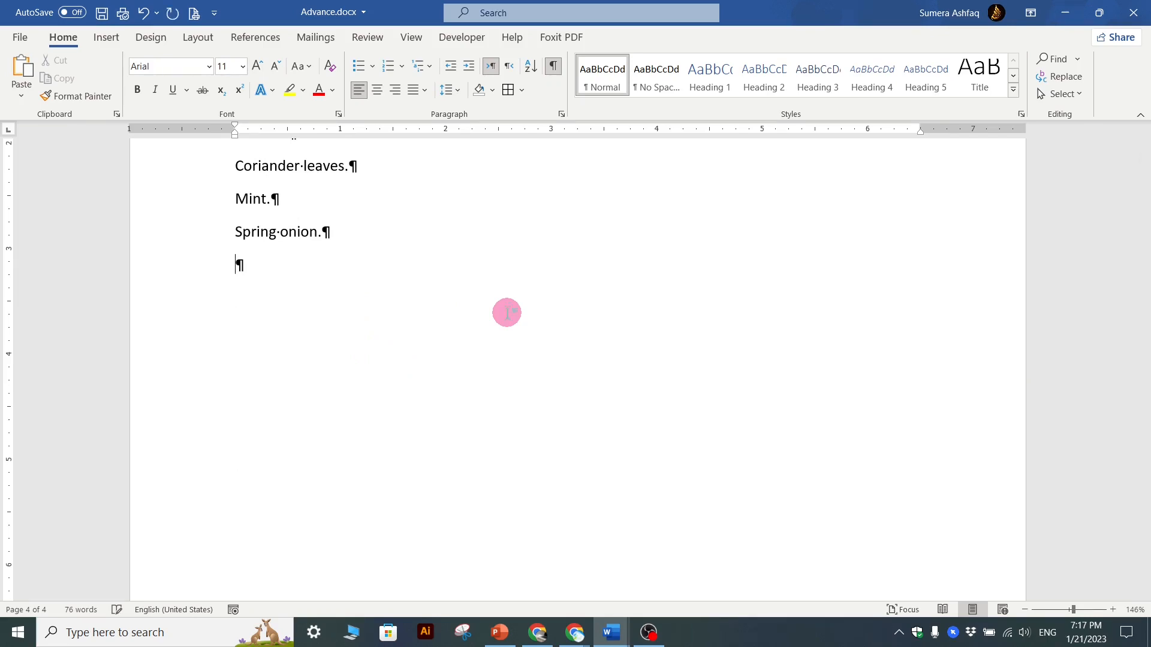
# Hide the formatting marks to view the last pages without them, and turn the marks back on
pyautogui.scroll(9, 527, 313)
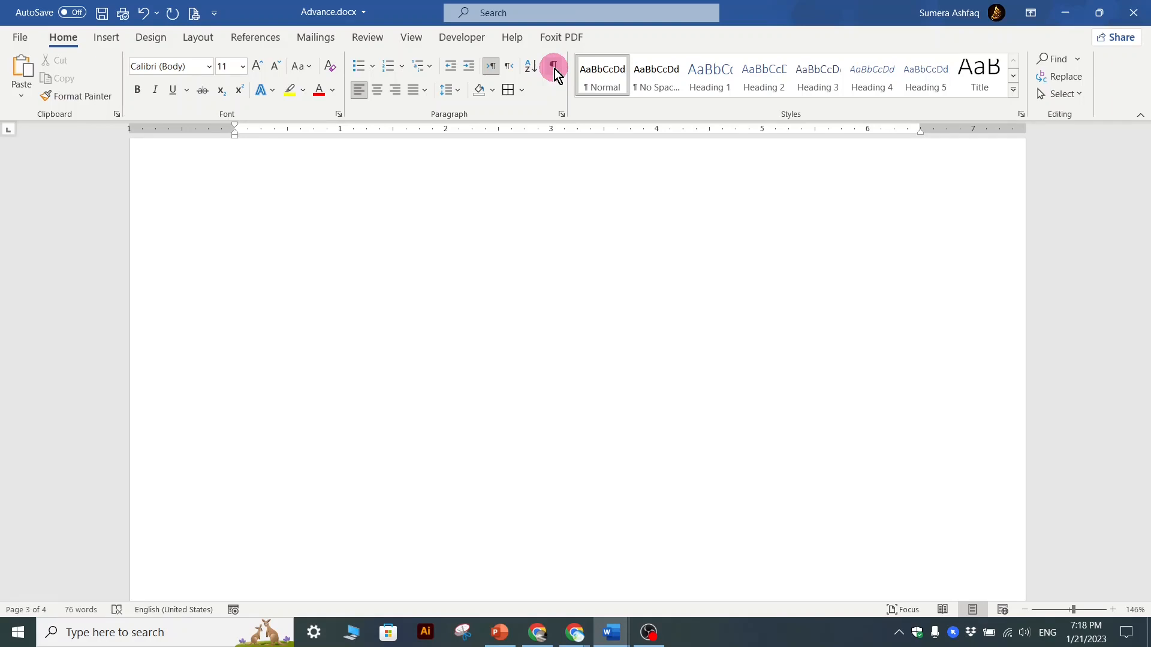
pyautogui.scroll(-7, 583, 160)
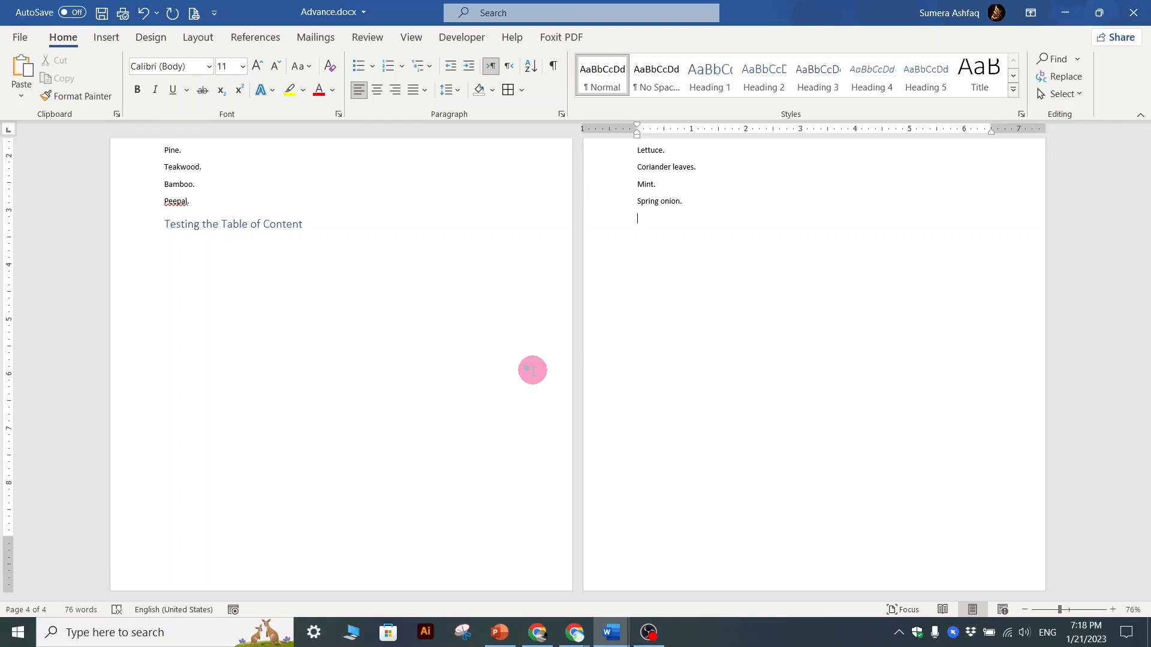
pyautogui.keyDown('ctrl'); pyautogui.scroll(9, 853, 398); pyautogui.keyUp('ctrl')
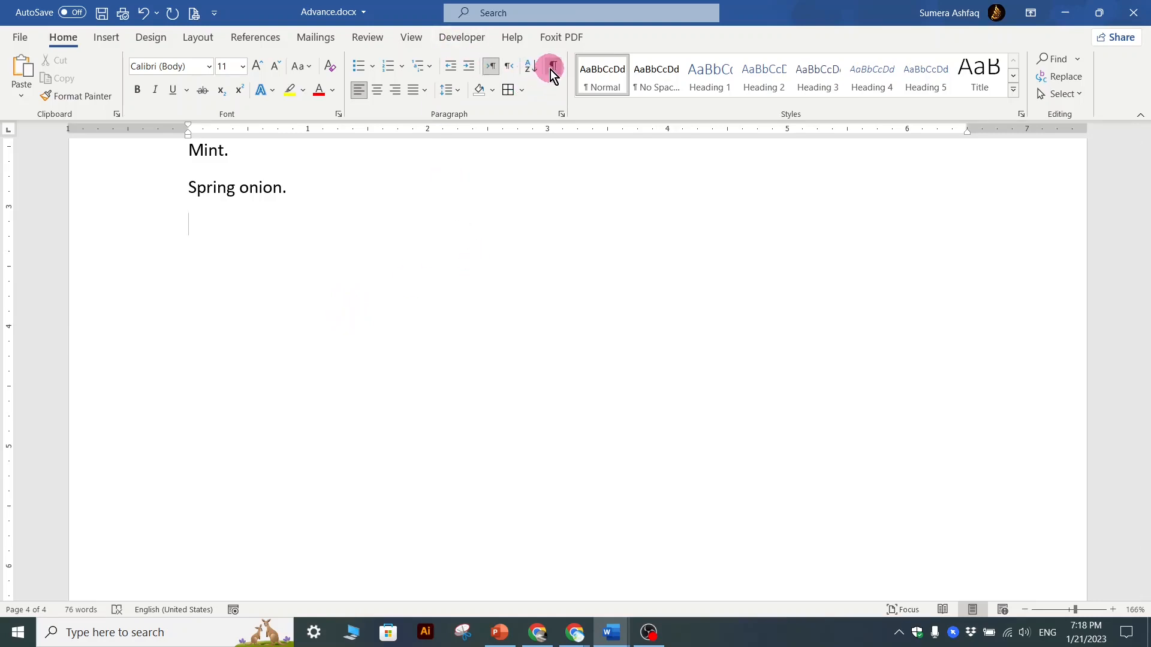
pyautogui.click(552, 67)
pyautogui.keyDown('ctrl'); pyautogui.scroll(-3, 318, 351); pyautogui.keyUp('ctrl')
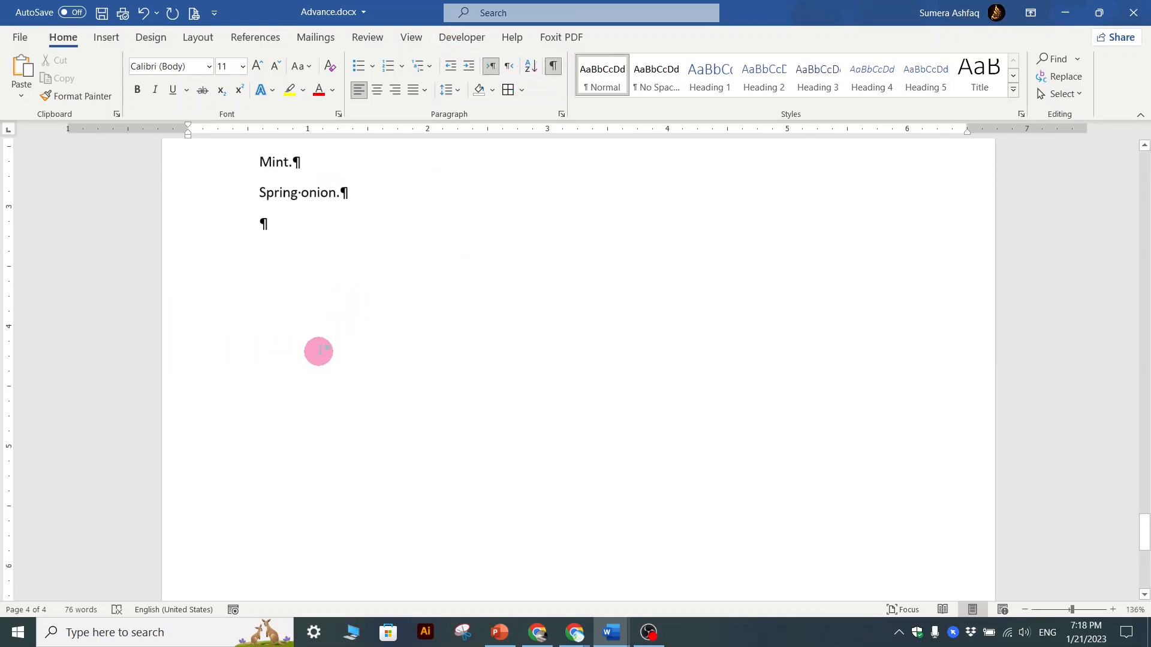
pyautogui.keyDown('ctrl'); pyautogui.scroll(-2, 319, 351); pyautogui.keyUp('ctrl')
pyautogui.scroll(-5, 414, 331)
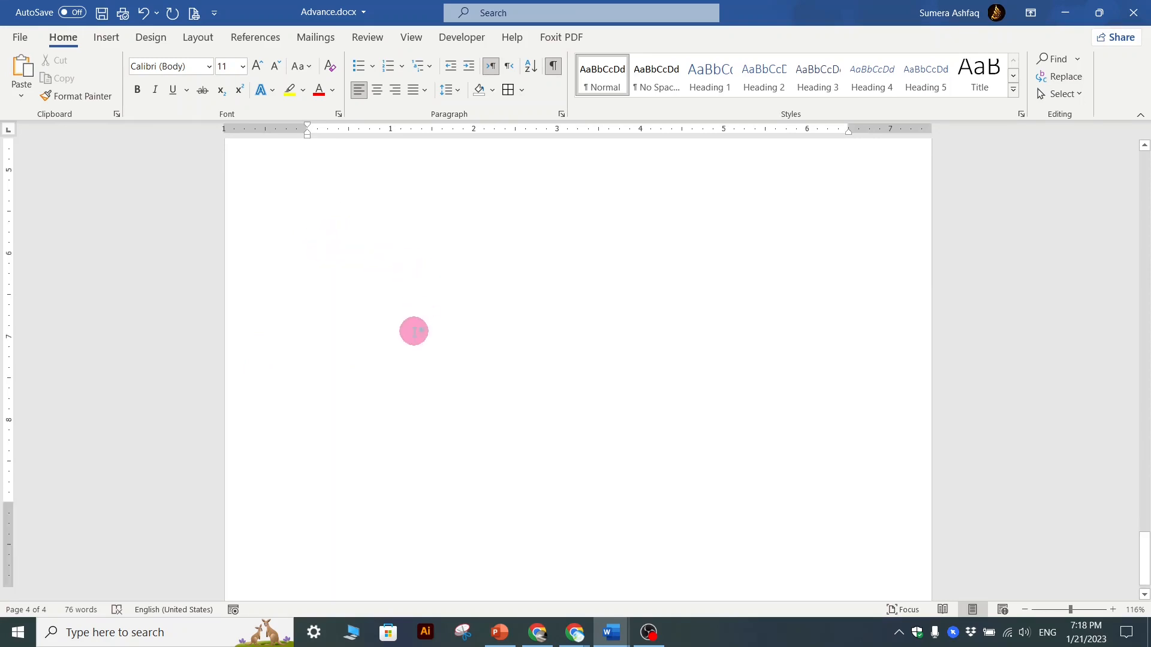
# Insert a page break before Coriander leaves in the vegetables list and check its marker below Lettuce
pyautogui.scroll(5, 413, 342)
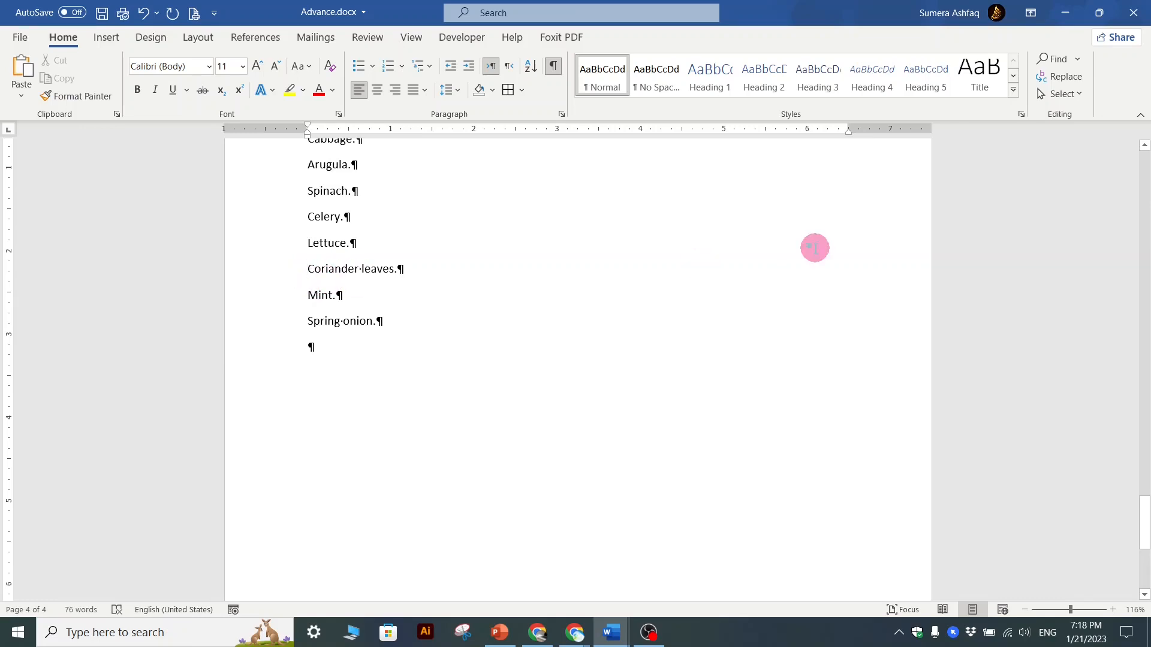
pyautogui.hotkey('ctrl', 'Return')
pyautogui.scroll(-3, 856, 365)
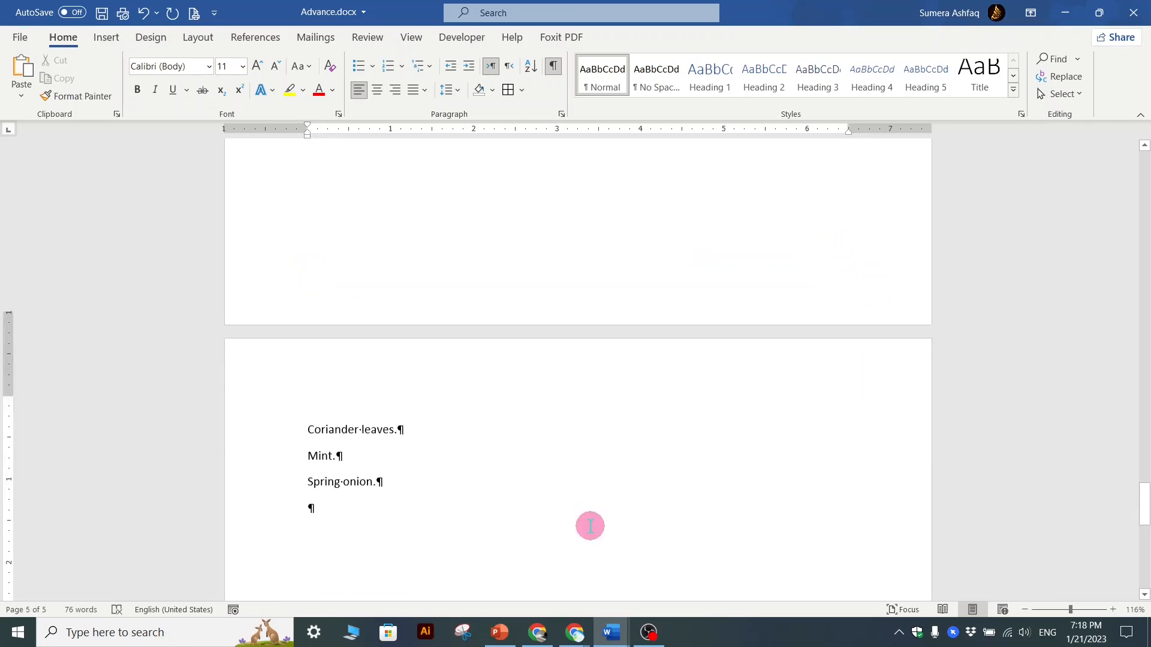
pyautogui.scroll(5, 591, 527)
pyautogui.scroll(5, 591, 527)
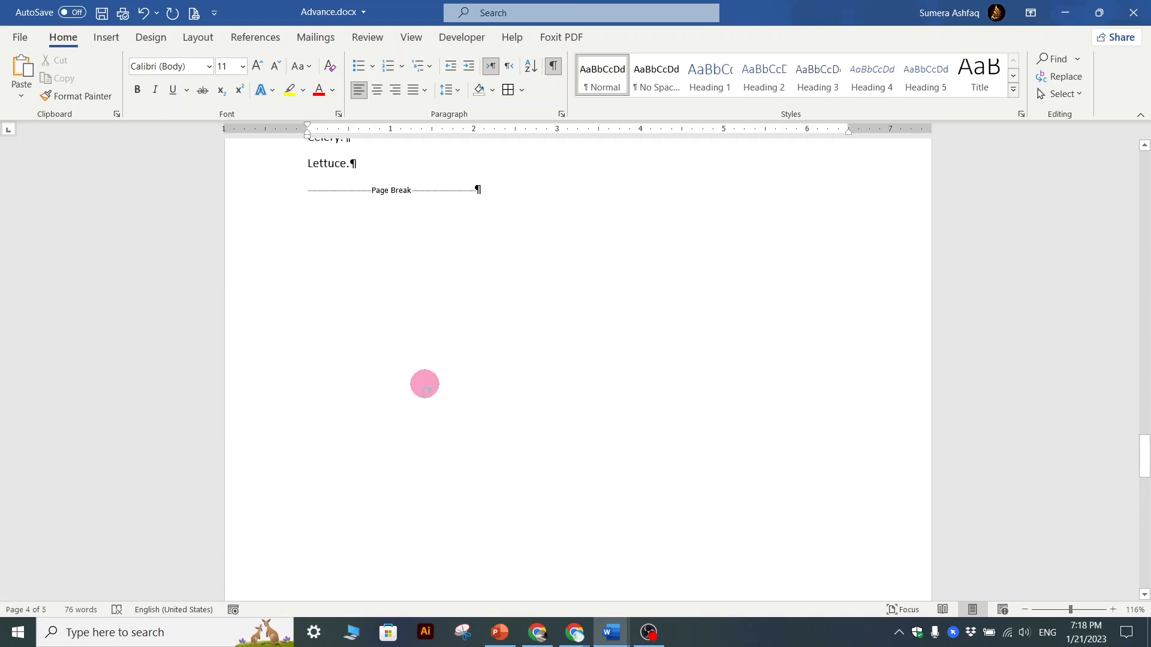
pyautogui.scroll(5, 385, 239)
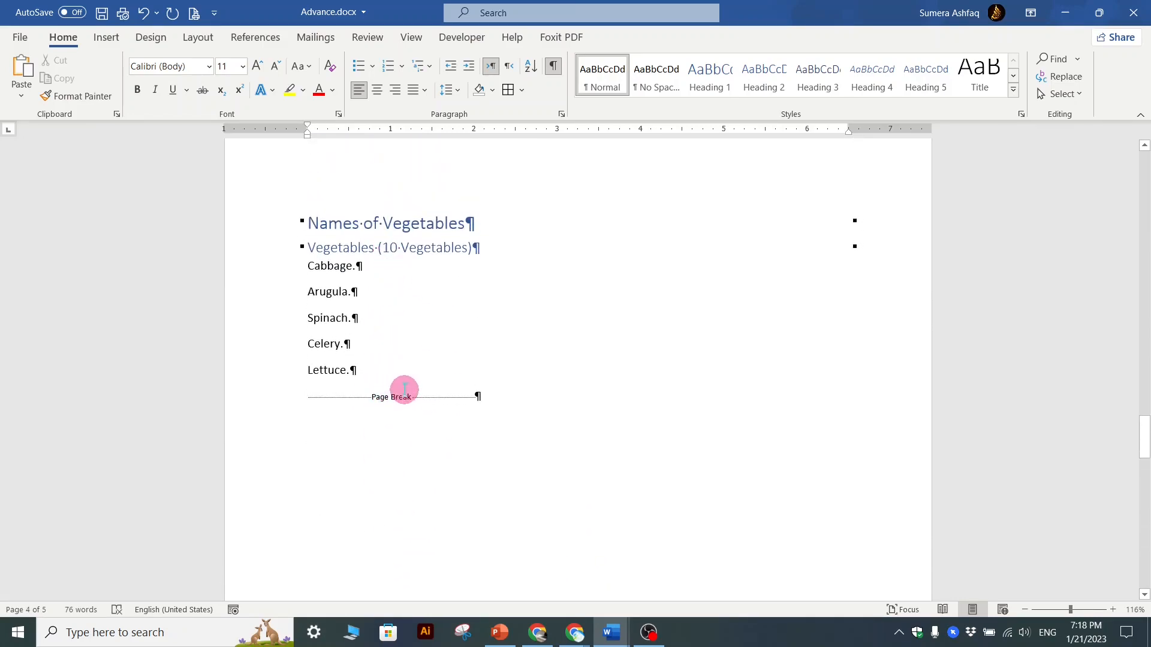
# Compare the page starting with Coriander leaves with the formatting marks hidden and shown, in a zoomed-out view
pyautogui.scroll(-7, 396, 395)
pyautogui.click(421, 399)
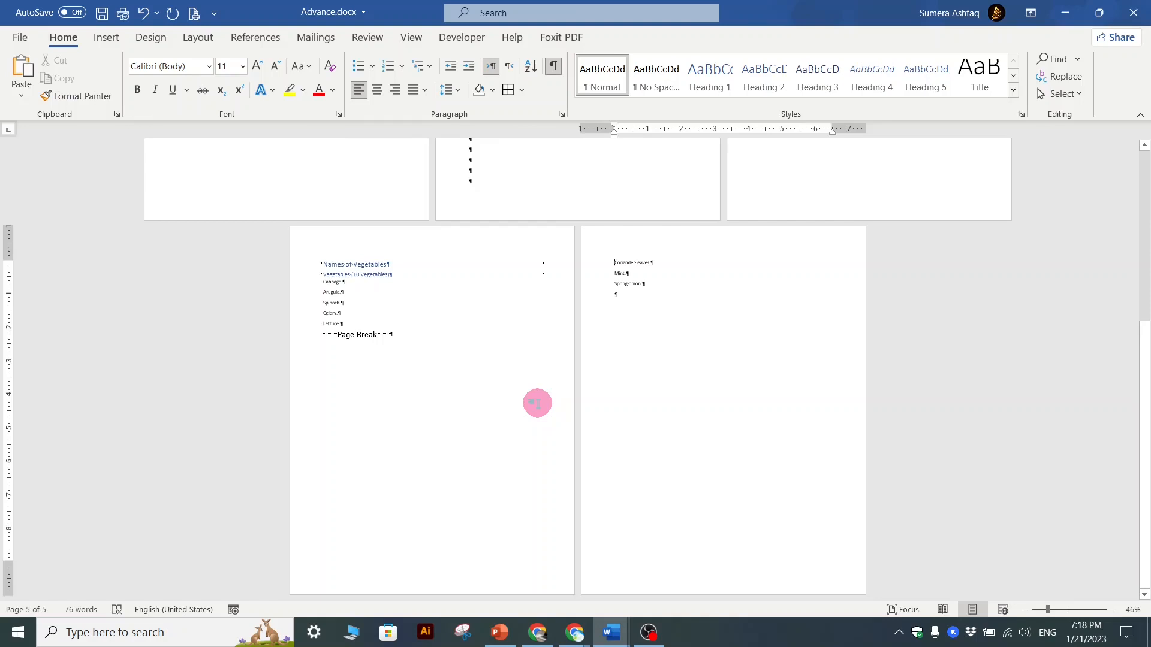
pyautogui.scroll(2, 538, 406)
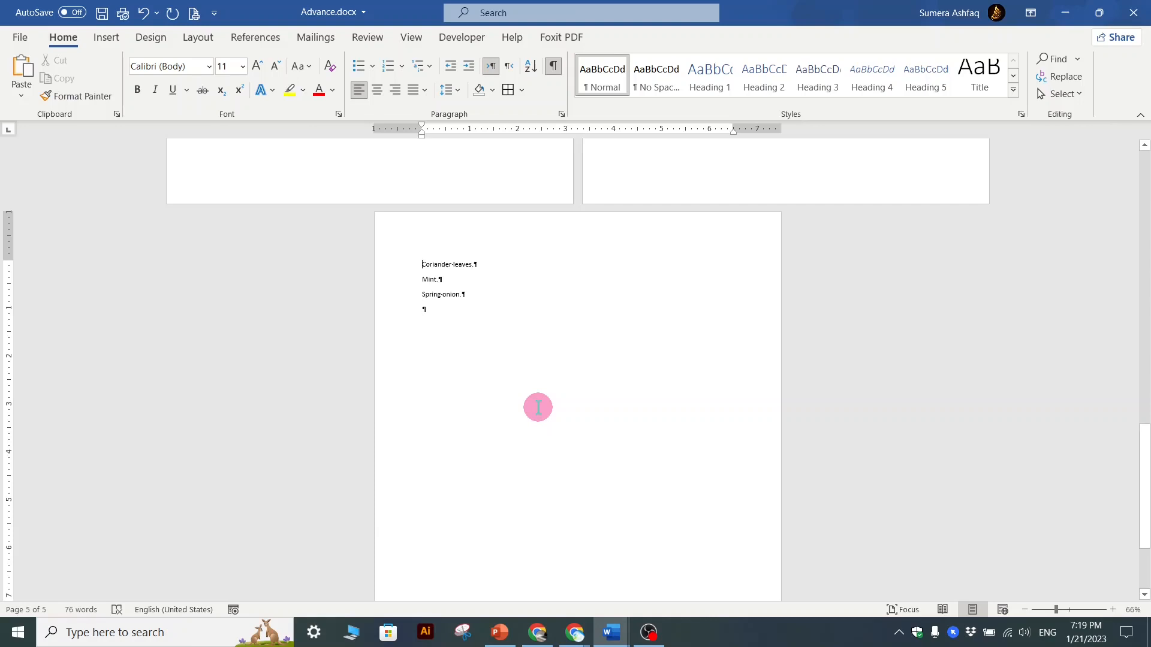
pyautogui.click(553, 66)
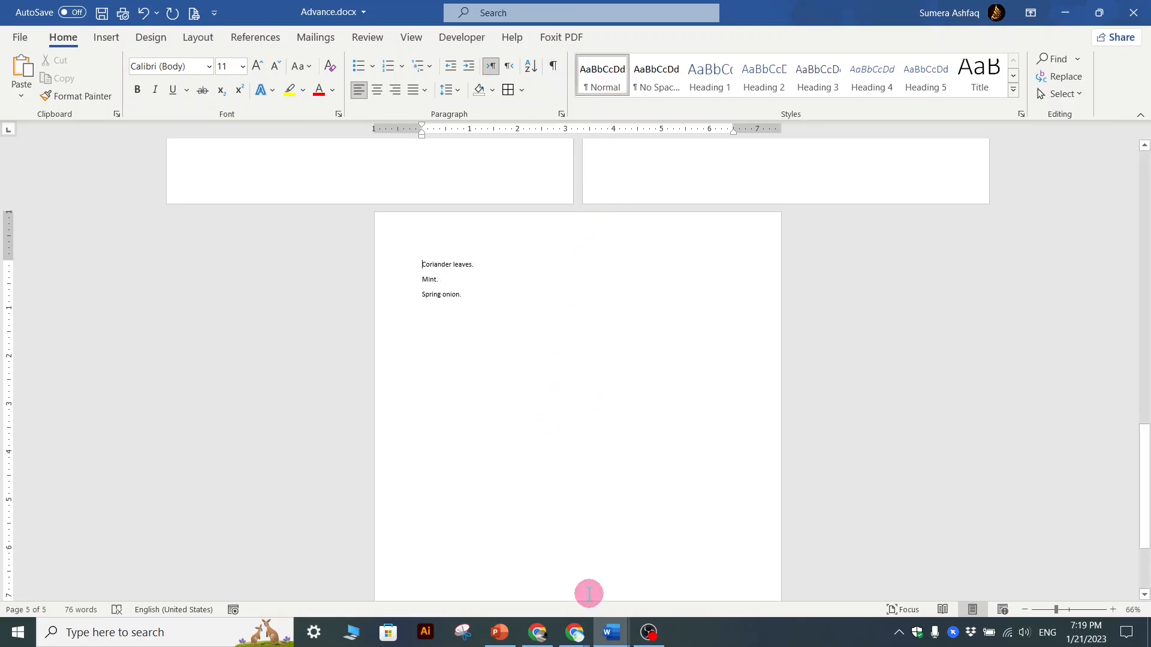
pyautogui.click(553, 67)
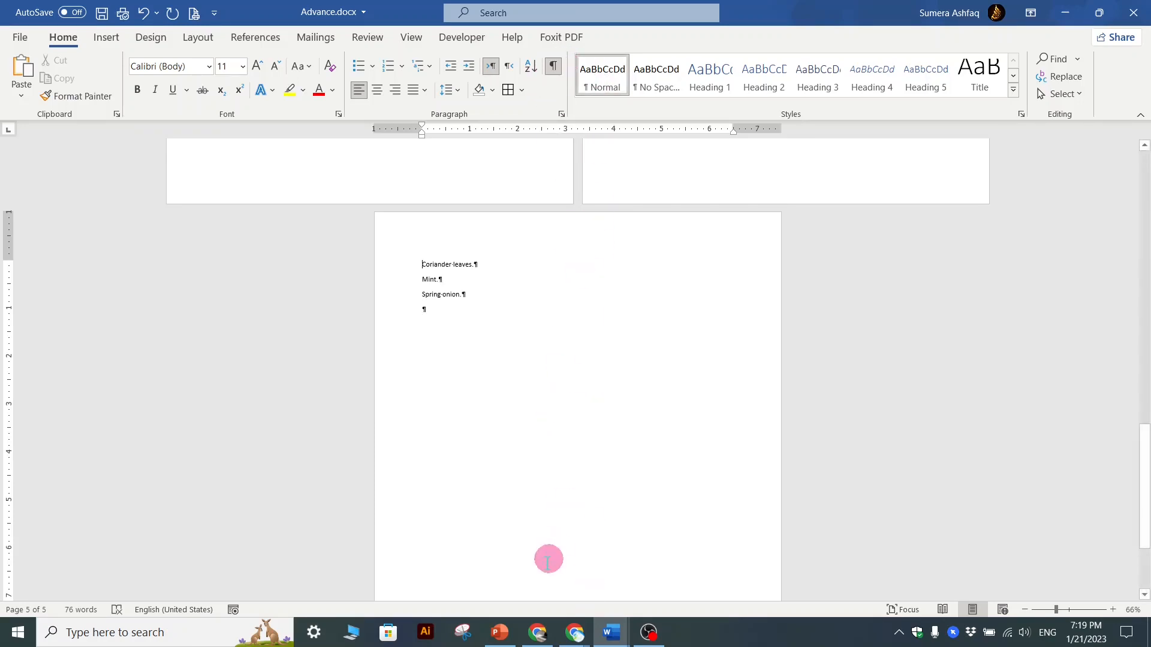
# Compare the page breaks on the Trees, Vegetables and Contents pages with the run of empty paragraphs below the fruits list
pyautogui.scroll(8, 547, 561)
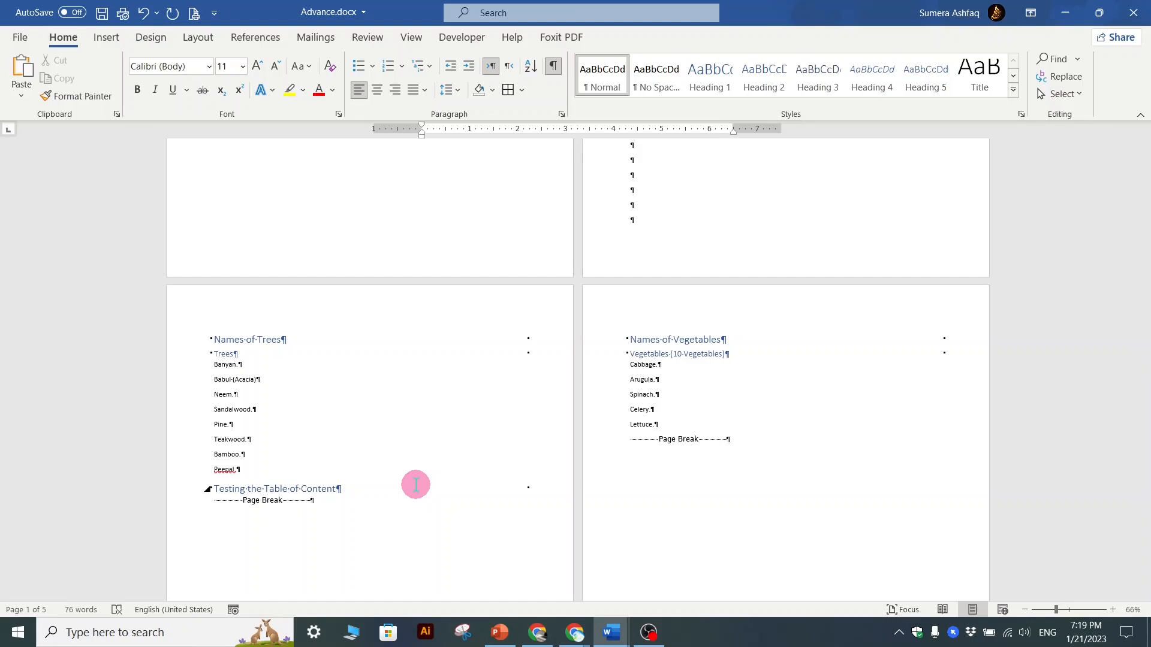
pyautogui.scroll(3, 257, 514)
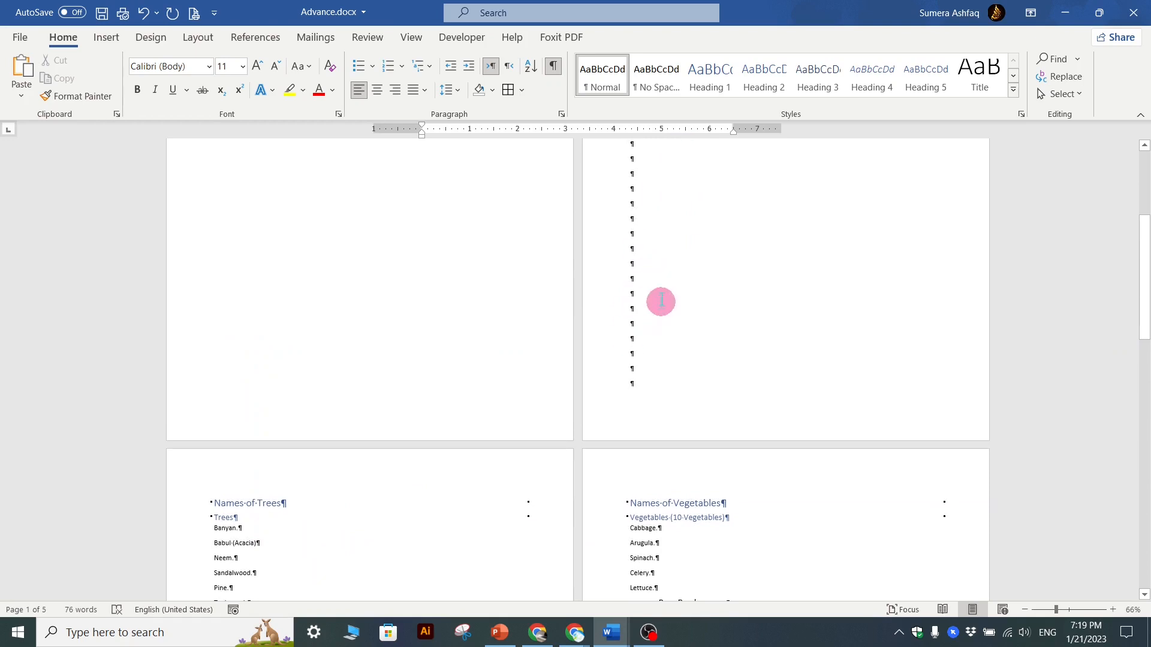
pyautogui.scroll(2, 657, 307)
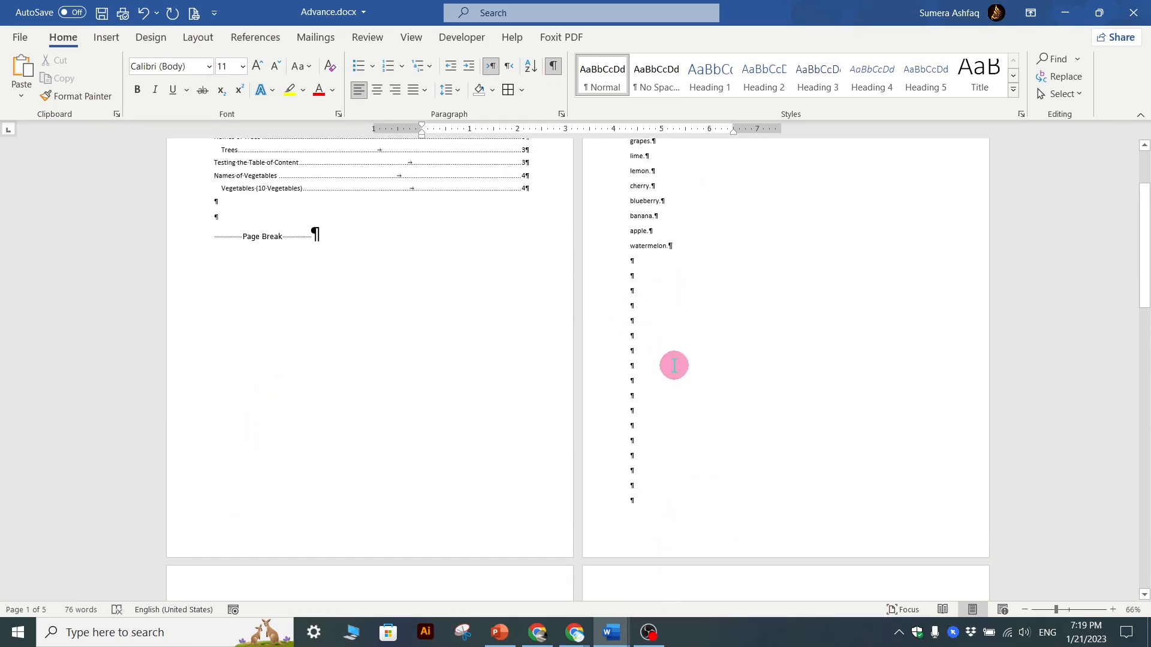
pyautogui.scroll(2, 674, 365)
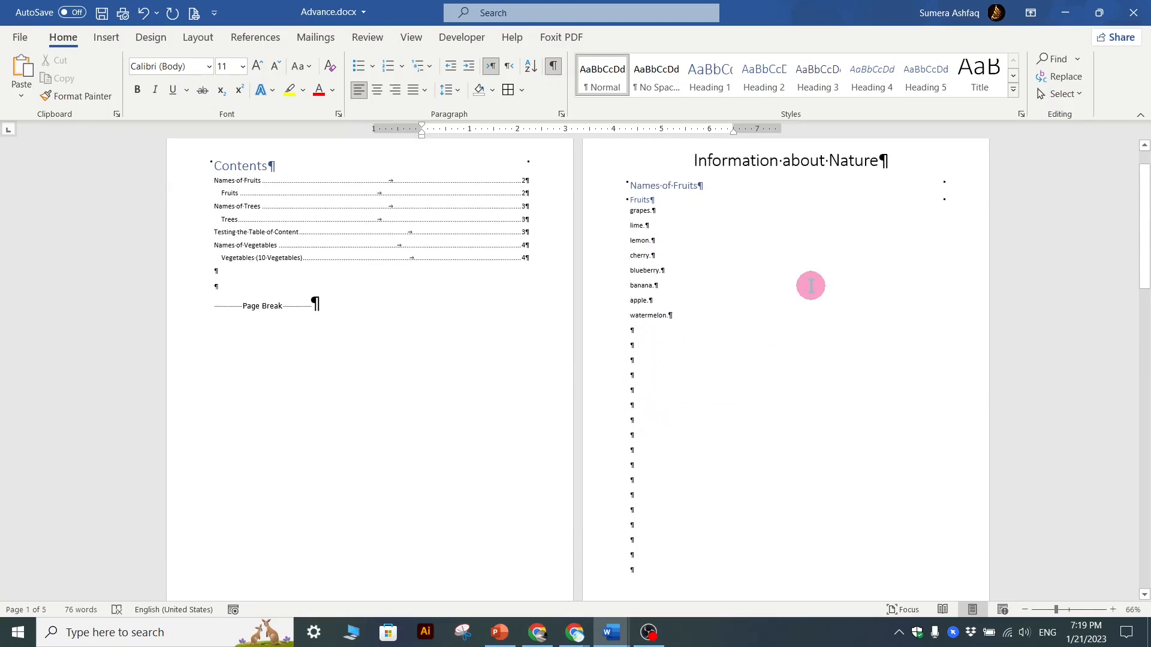
pyautogui.scroll(1, 810, 286)
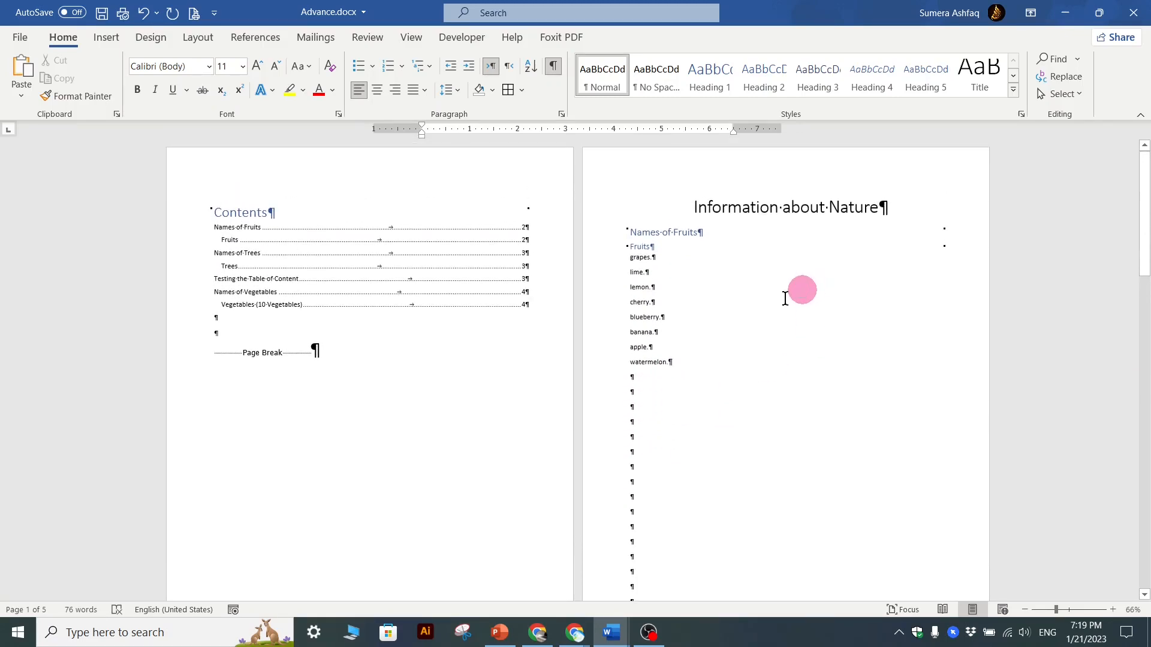
pyautogui.scroll(-2, 684, 396)
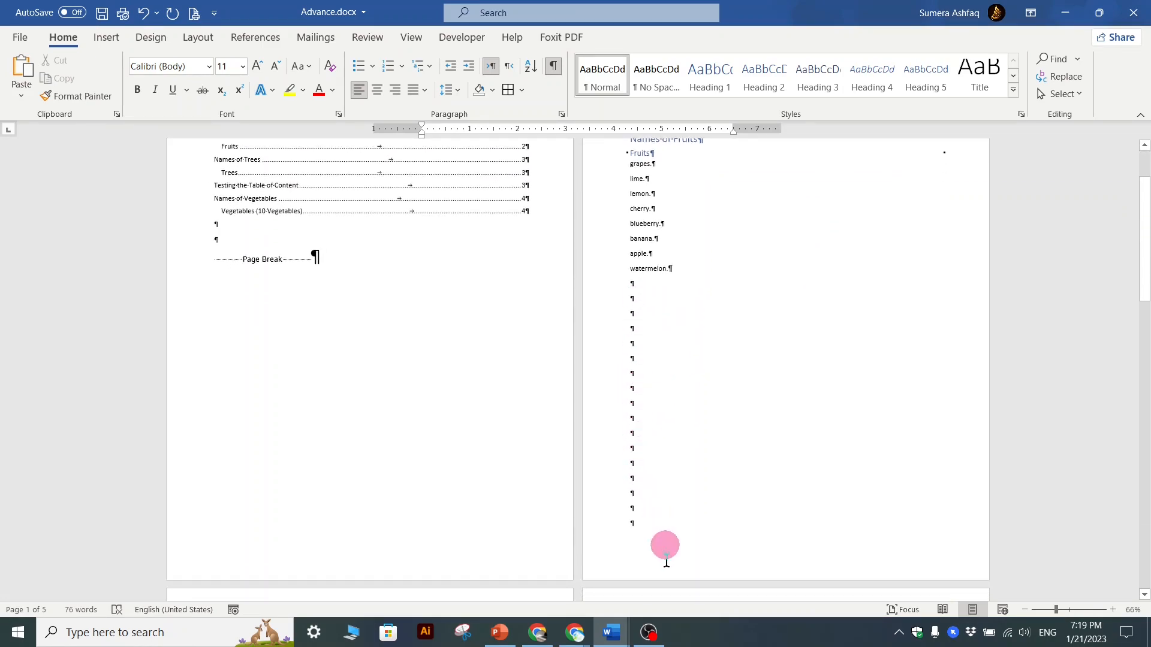
pyautogui.scroll(-1, 667, 565)
pyautogui.scroll(-3, 666, 565)
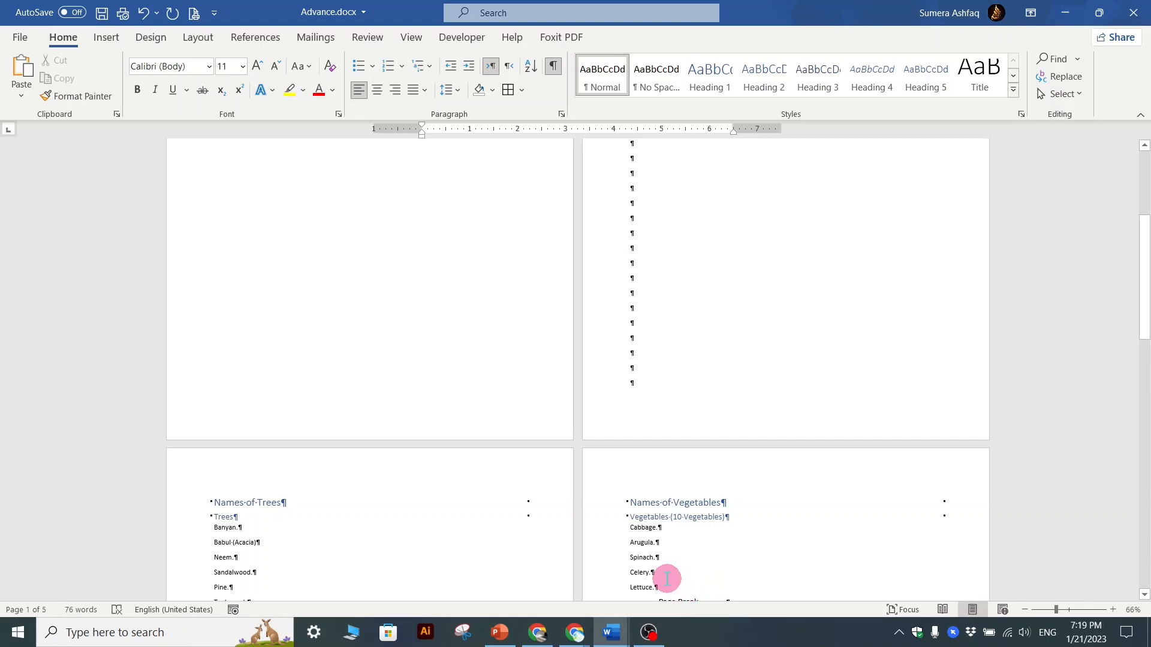
pyautogui.scroll(3, 718, 368)
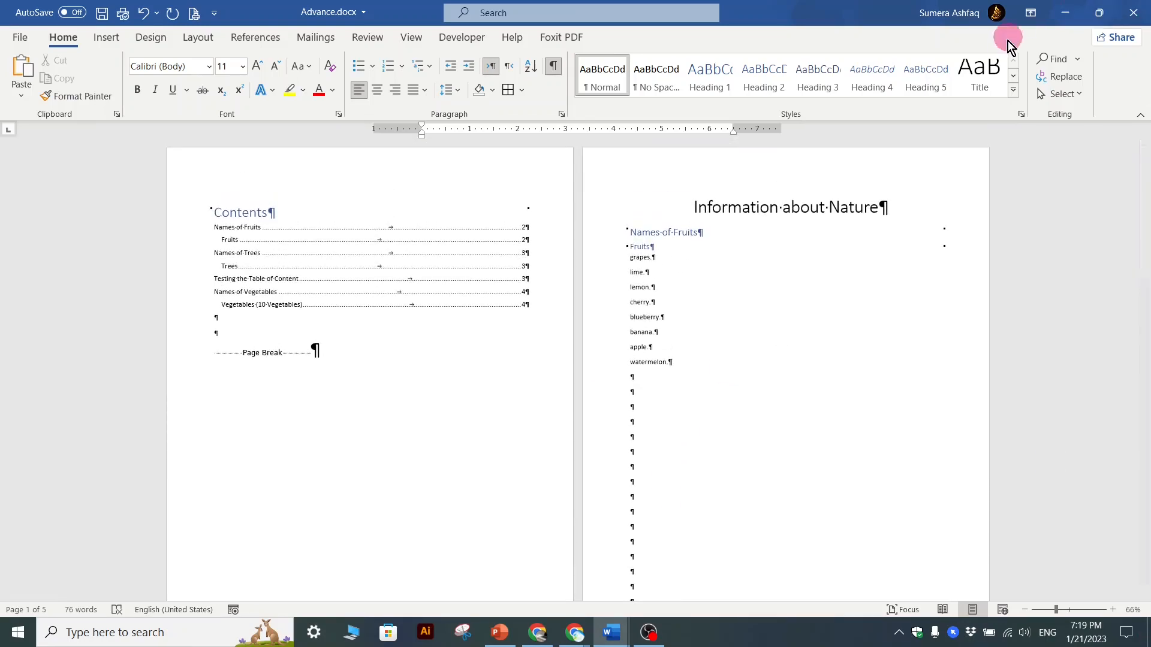
# Minimize Advance.docx to bring The Unbelievable Cookie.docx back into view
pyautogui.click(1068, 13)
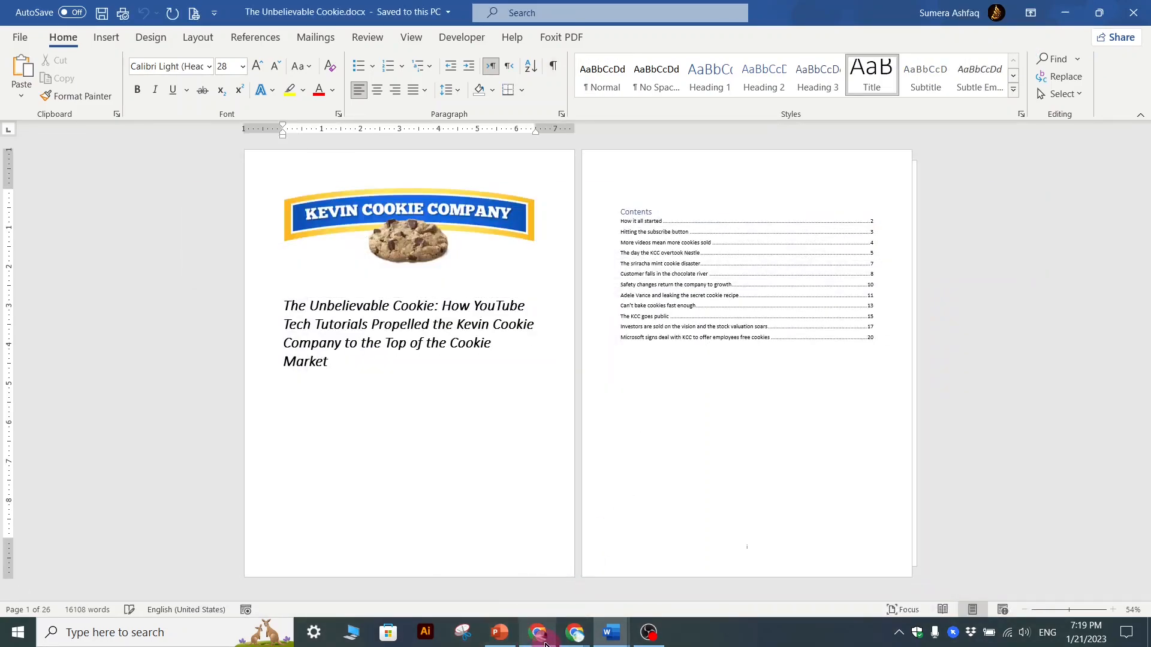
# Switch to the PowerPoint file Advance training -Topic 02.pptx and review the Section Breaks and Page Numbering topics on slide 5
pyautogui.click(539, 643)
pyautogui.click(538, 635)
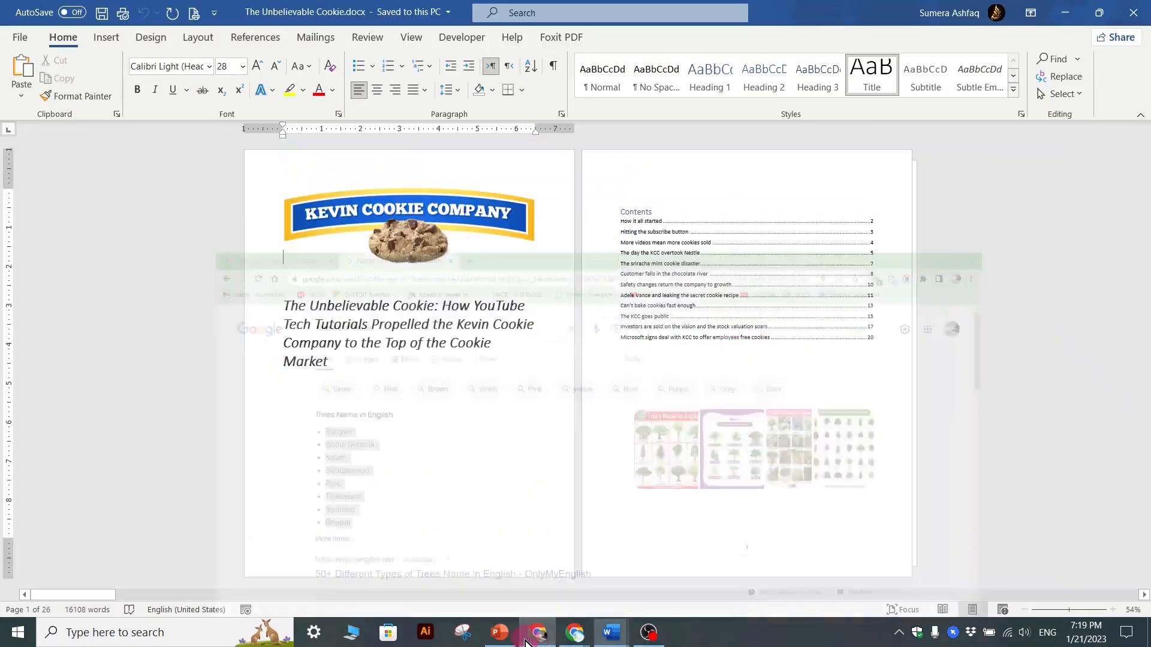
pyautogui.click(500, 633)
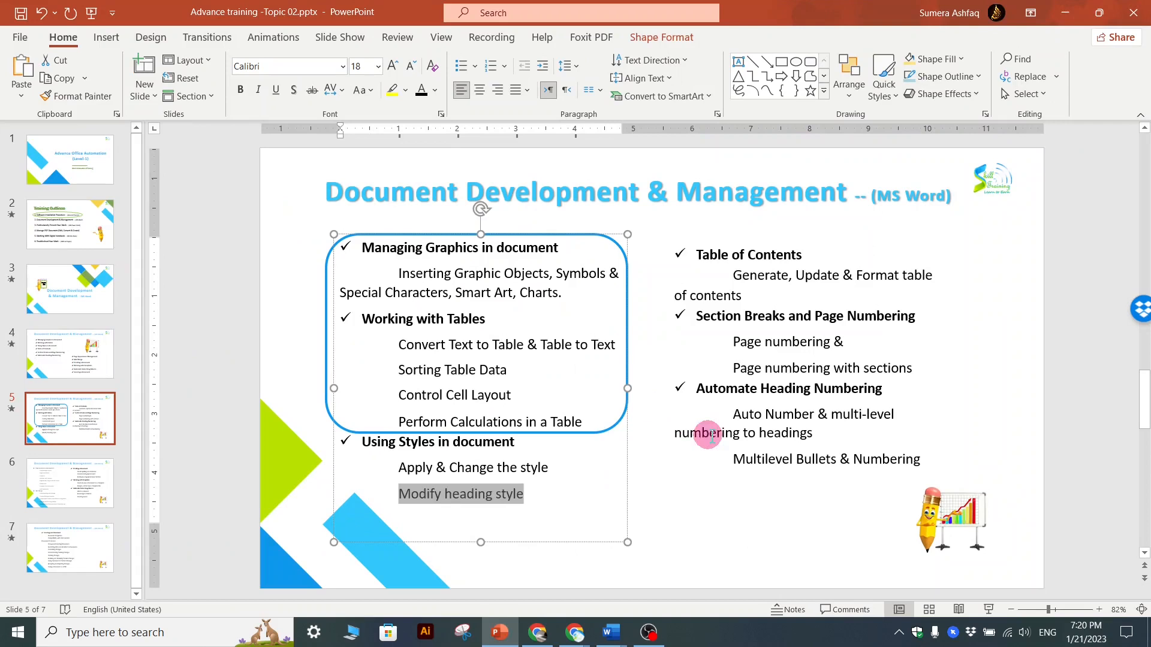
pyautogui.click(581, 508)
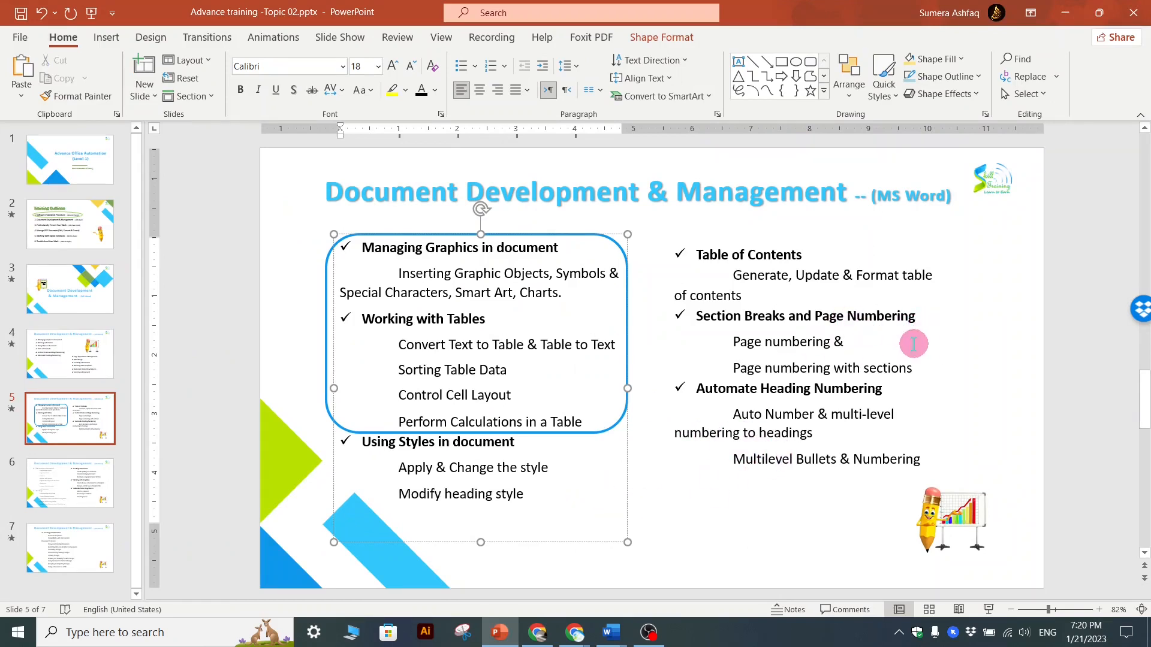
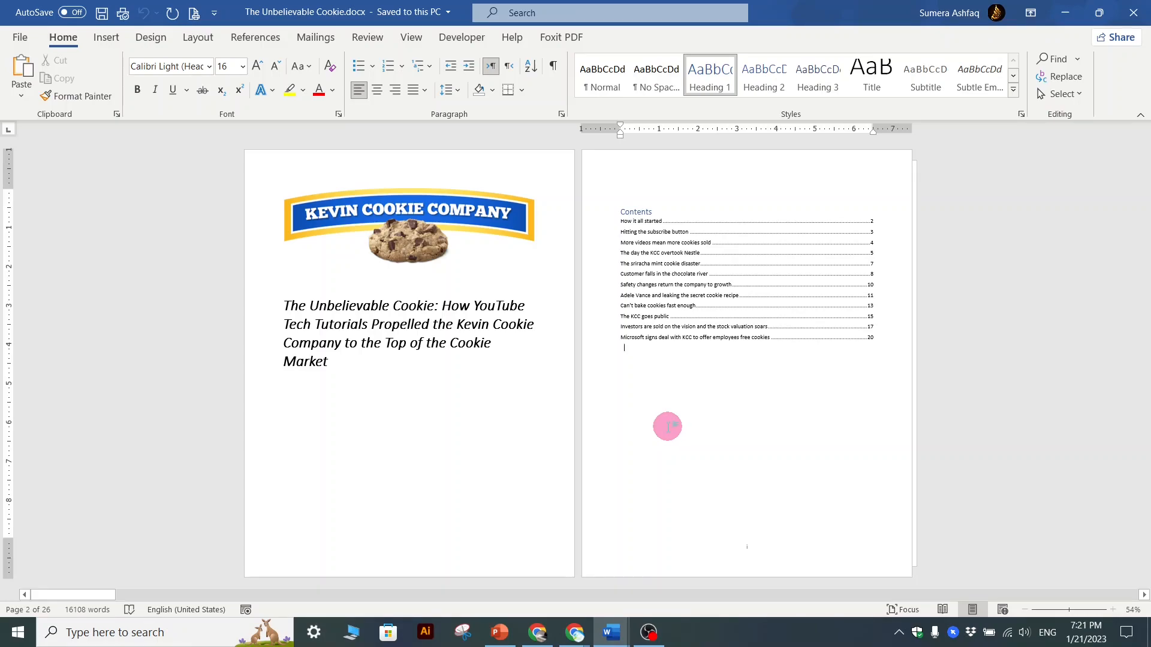
# Examine the page numbering in the footers of The Unbelievable Cookie.docx, from the Contents page through to the End page
pyautogui.scroll(-3, 665, 437)
pyautogui.scroll(-5, 679, 451)
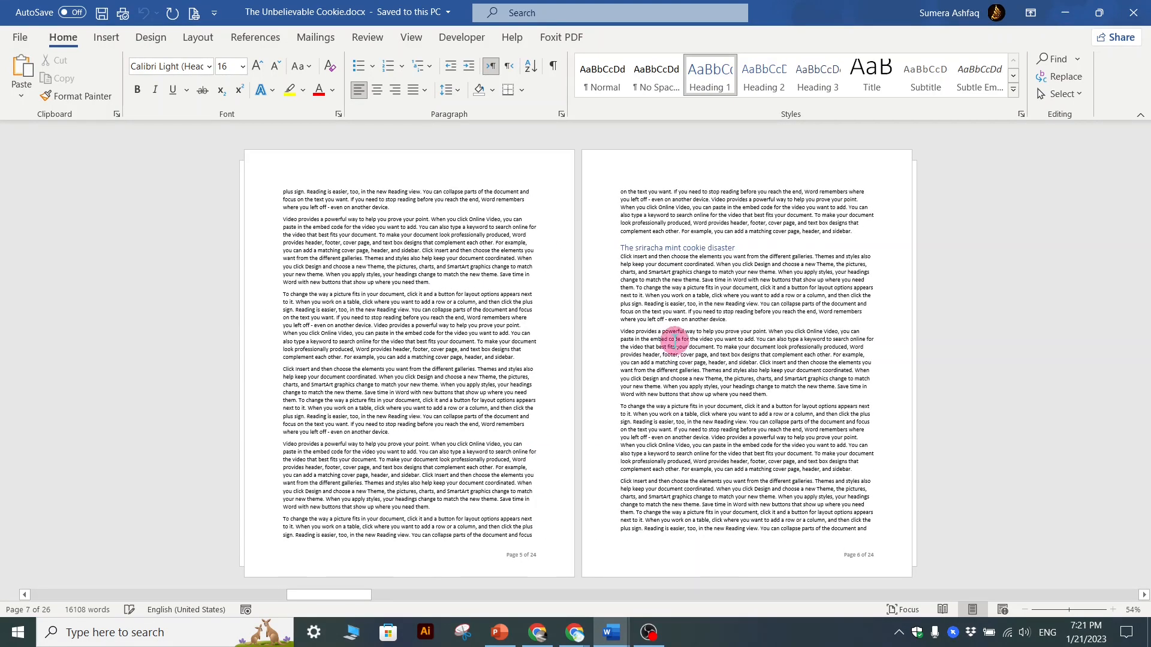
pyautogui.scroll(-7, 675, 341)
pyautogui.scroll(-6, 676, 335)
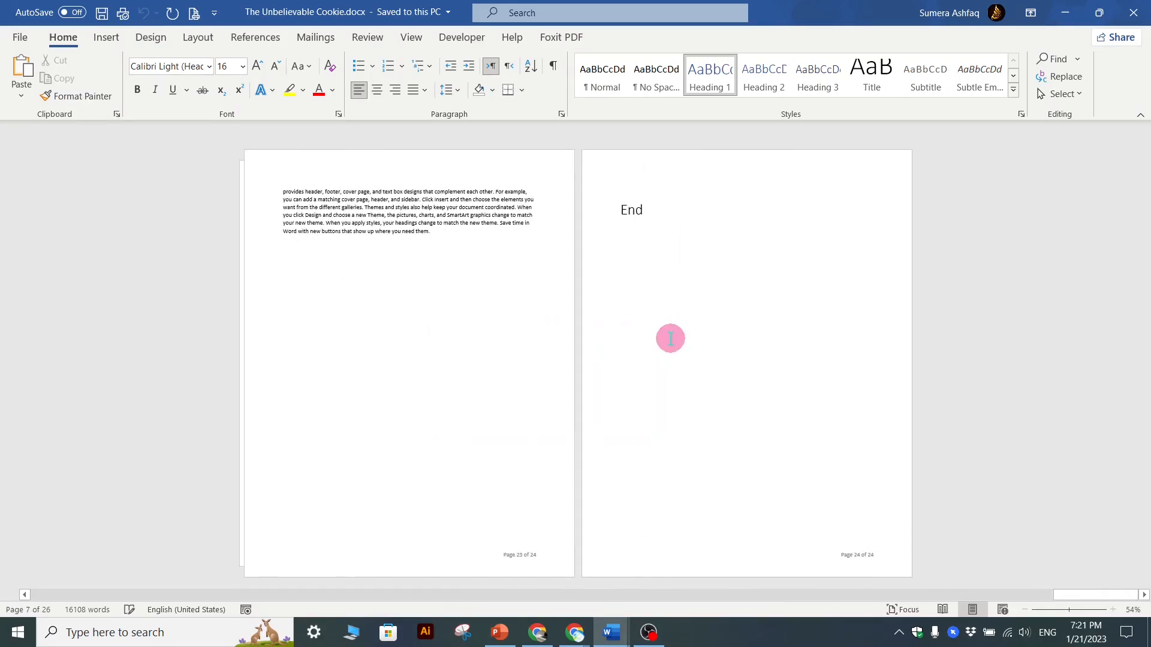
pyautogui.scroll(4, 707, 336)
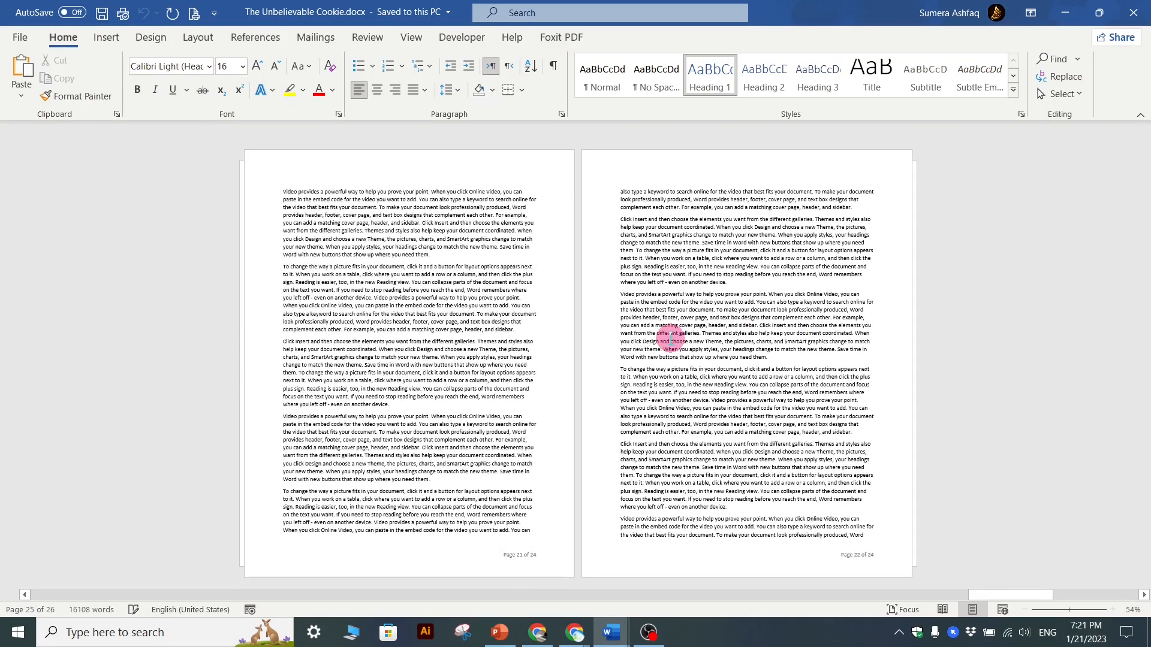
# Set the page movement of The Unbelievable Cookie.docx to vertical and return to its cover and Contents pages
pyautogui.click(410, 37)
pyautogui.click(273, 75)
pyautogui.scroll(-3, 839, 420)
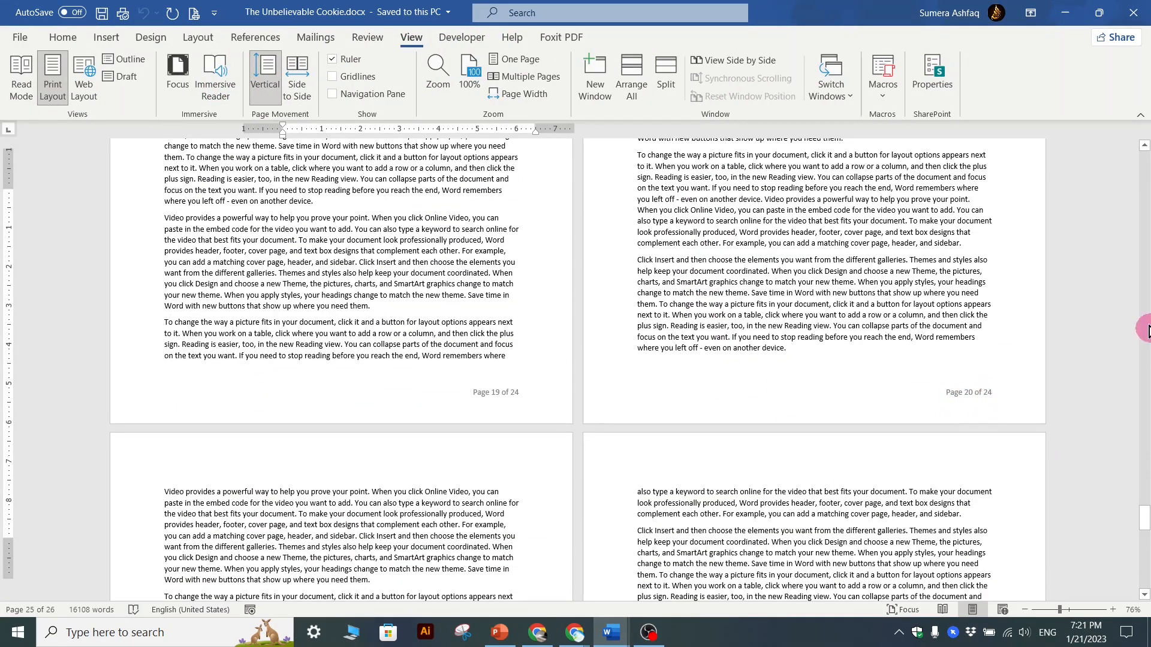
pyautogui.moveTo(1145, 523); pyautogui.dragTo(1133, 154)
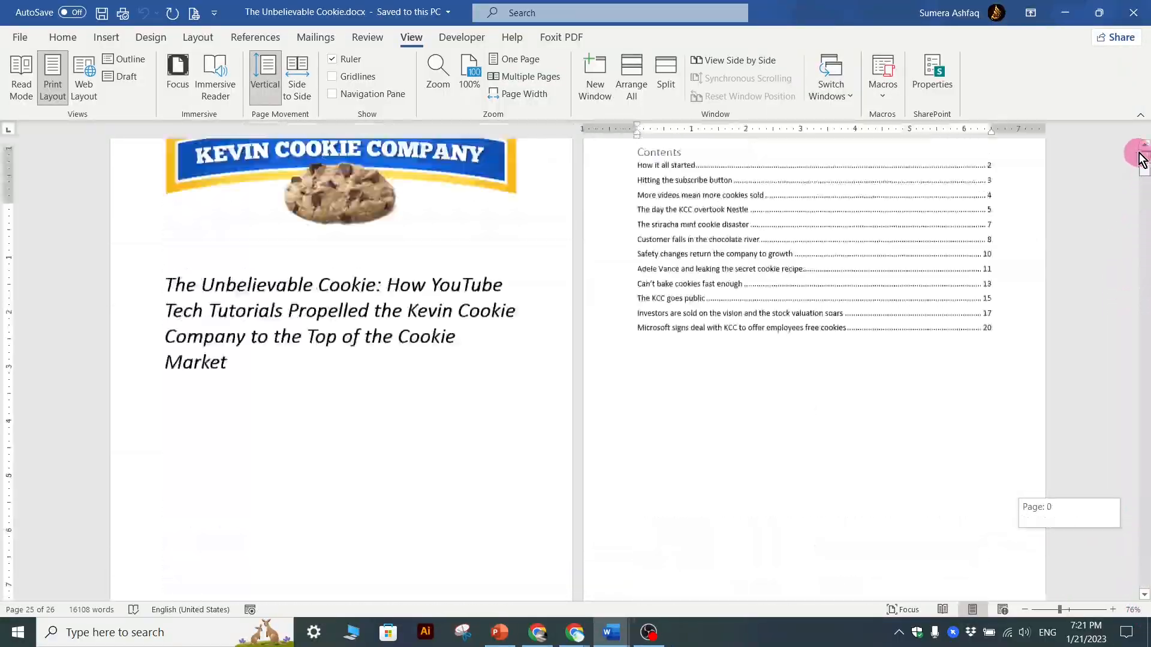
# Switch to Advance.docx and hide its formatting marks
pyautogui.moveTo(619, 645)
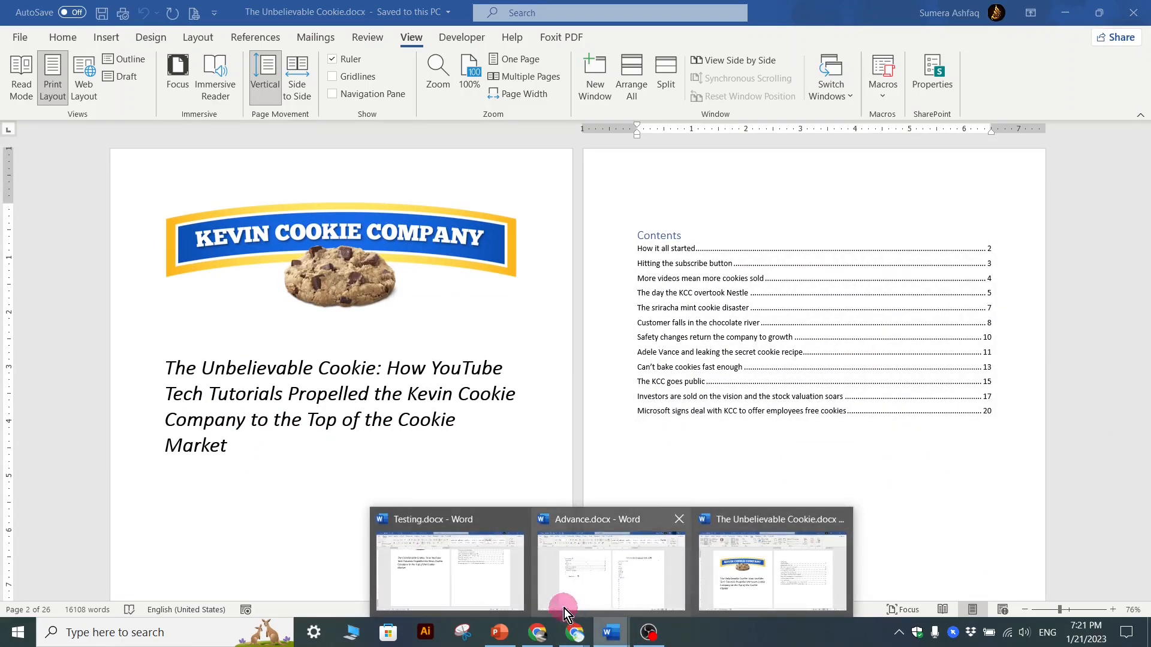
pyautogui.click(608, 577)
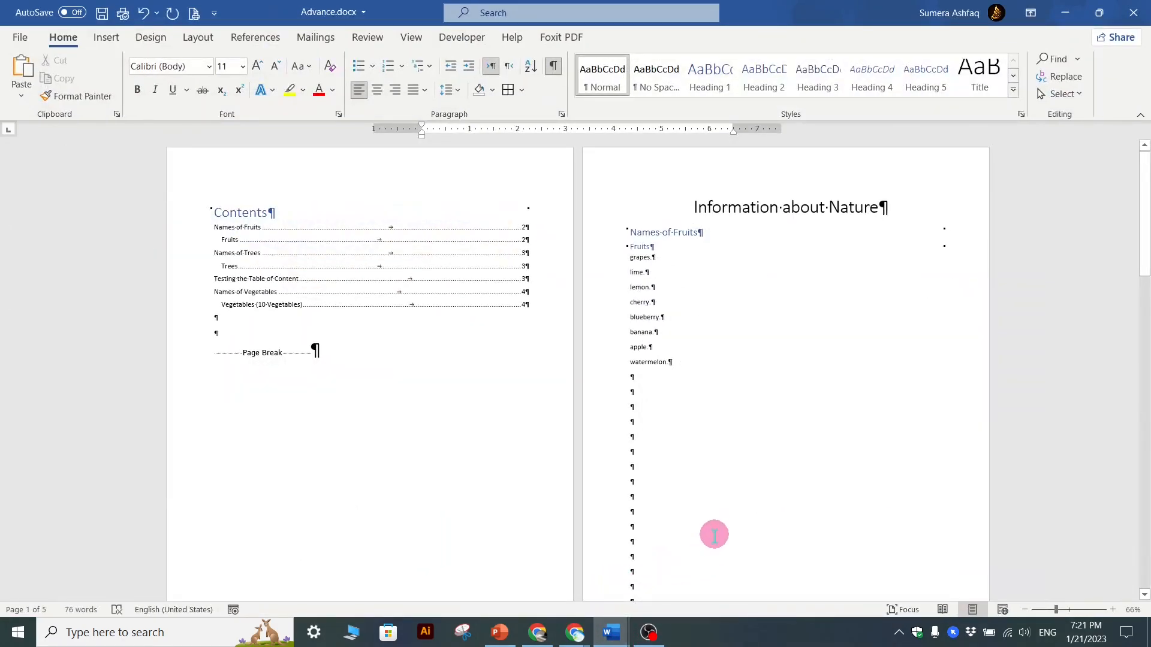
pyautogui.scroll(-2, 706, 489)
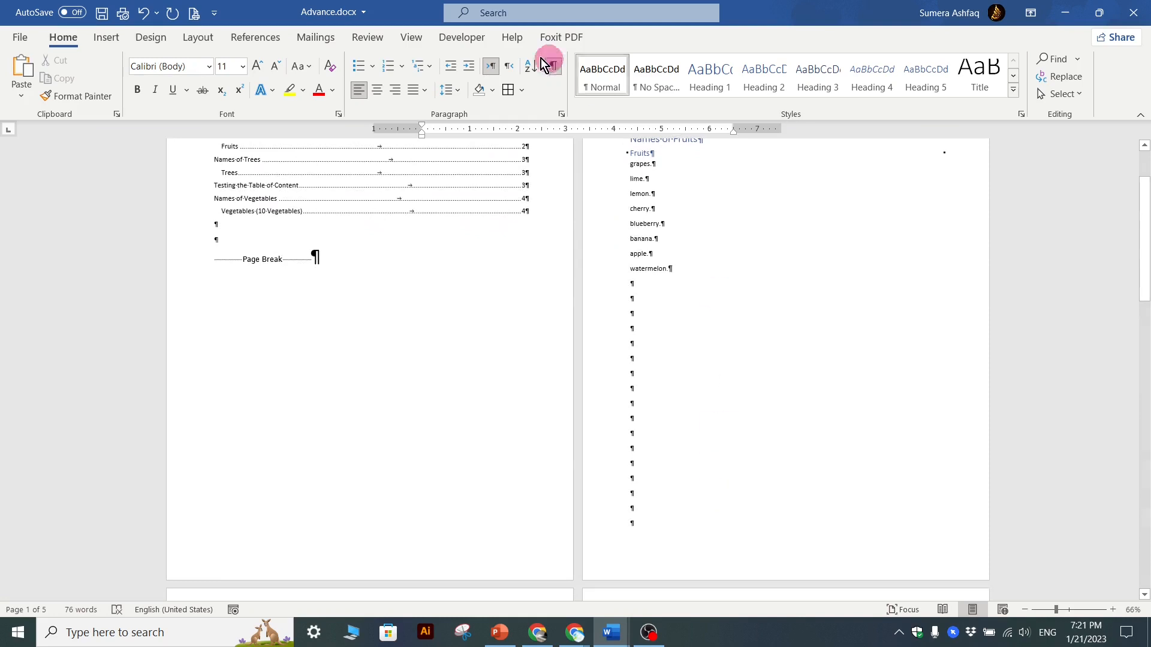
pyautogui.scroll(-9, 474, 389)
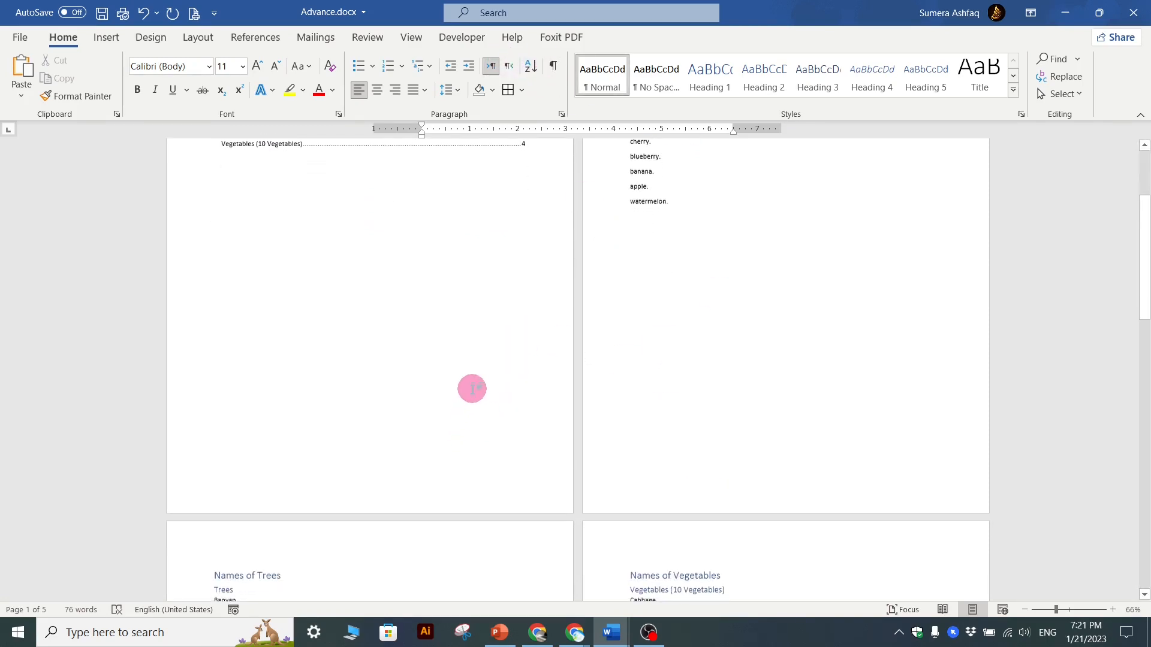
pyautogui.scroll(-3, 481, 396)
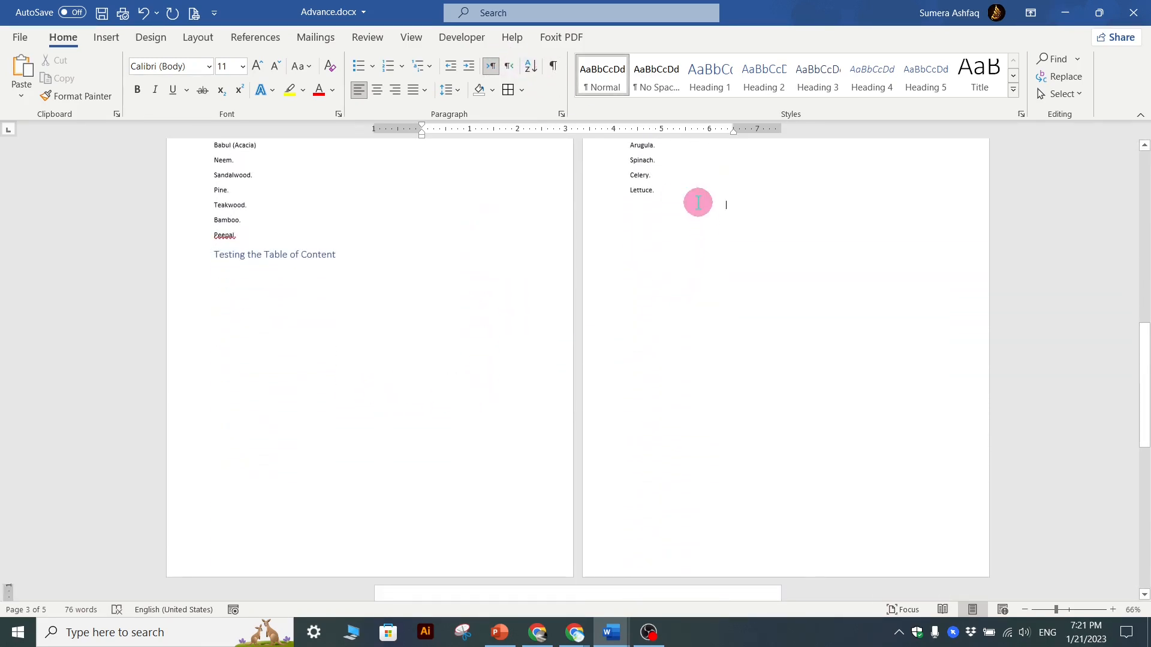
# Insert another page break below Lettuce on the Vegetables page and check the document's pages and page count
pyautogui.click(707, 209)
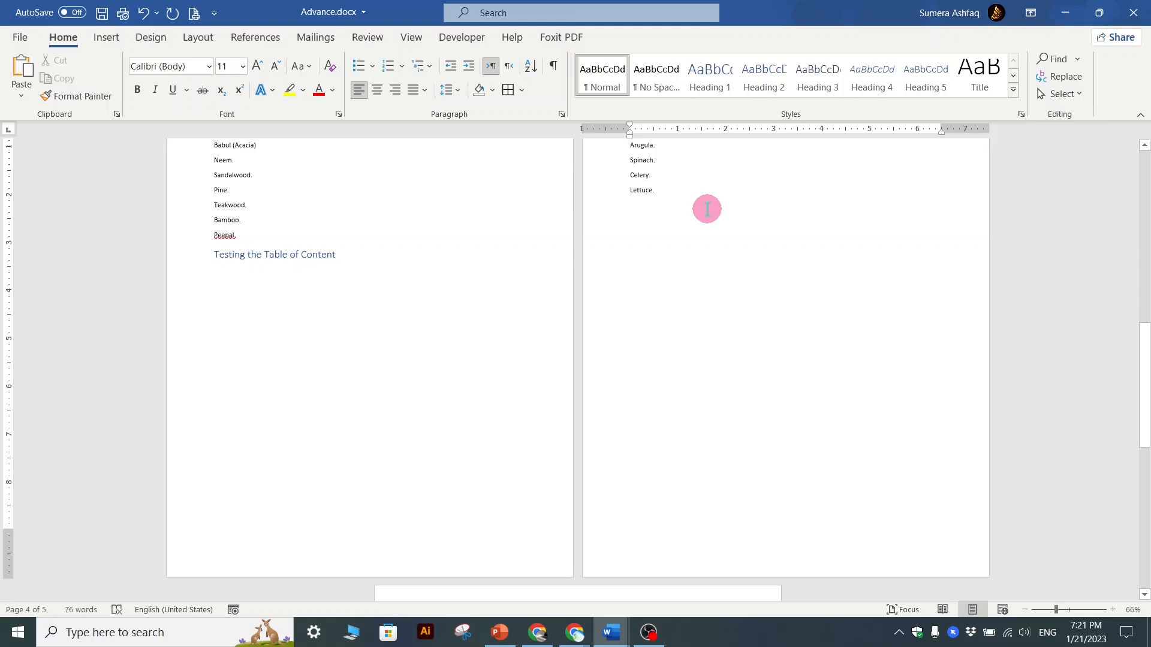
pyautogui.hotkey('ctrl', 'Return')
pyautogui.scroll(-4, 722, 293)
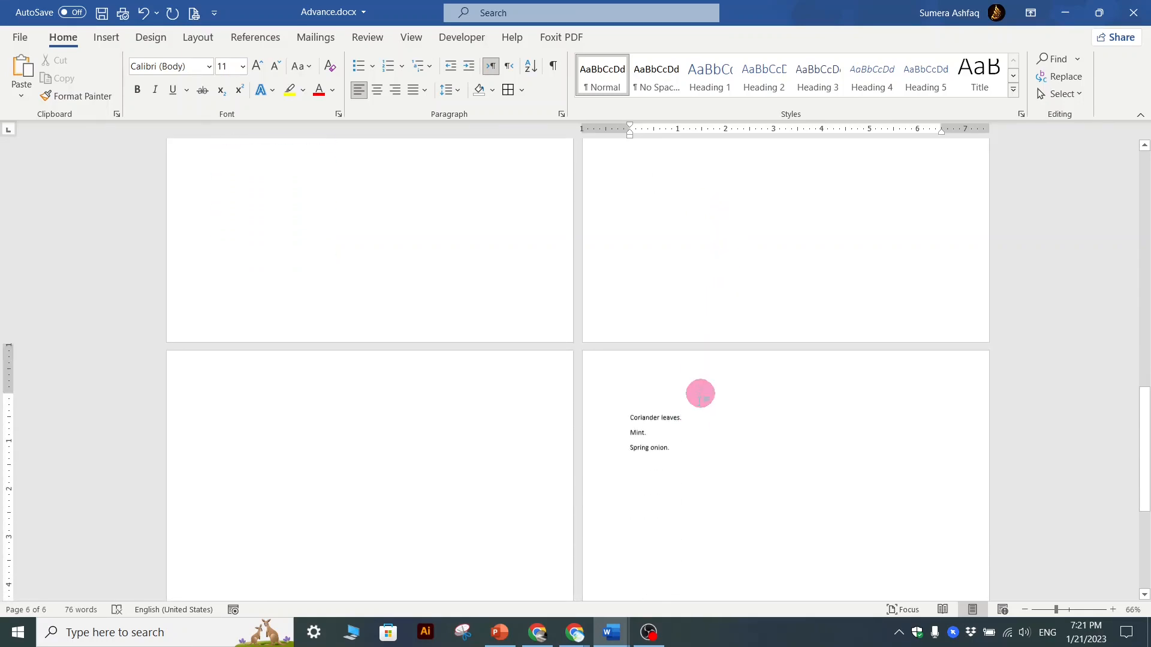
pyautogui.click(323, 447)
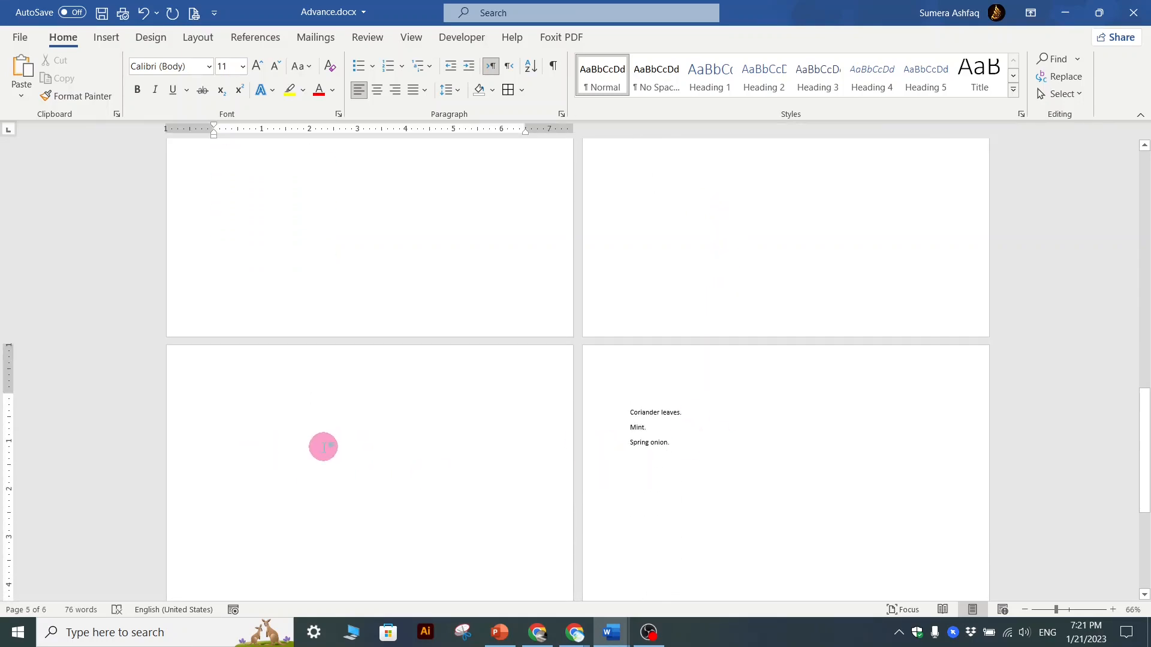
pyautogui.scroll(1, 324, 448)
pyautogui.scroll(15, 324, 446)
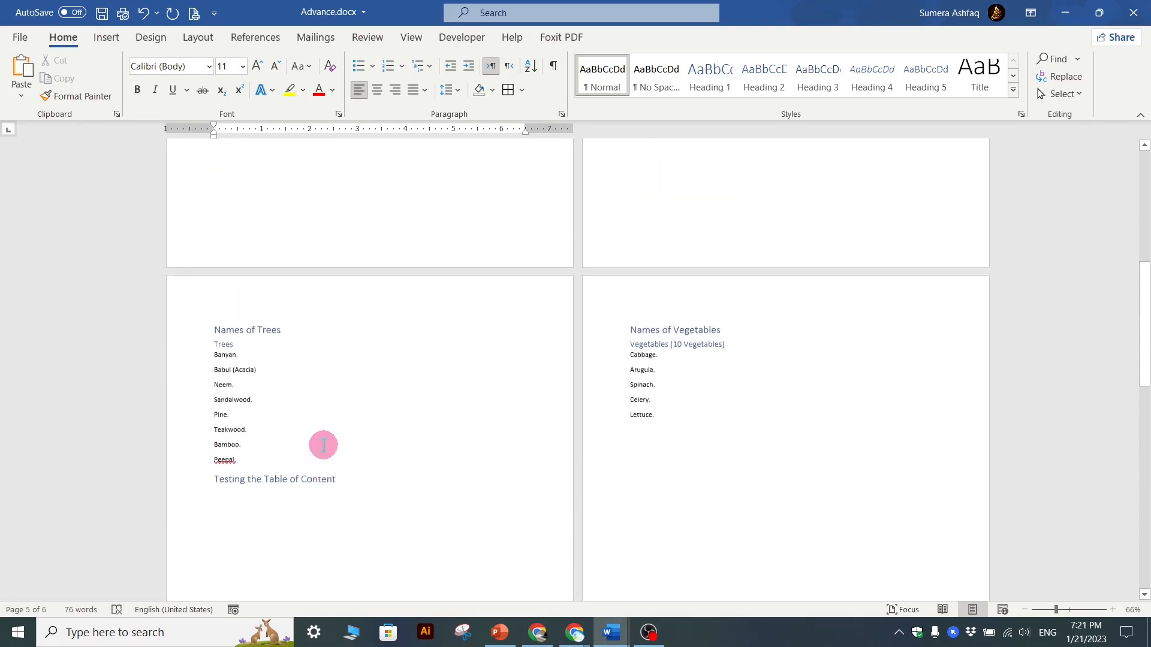
pyautogui.click(41, 618)
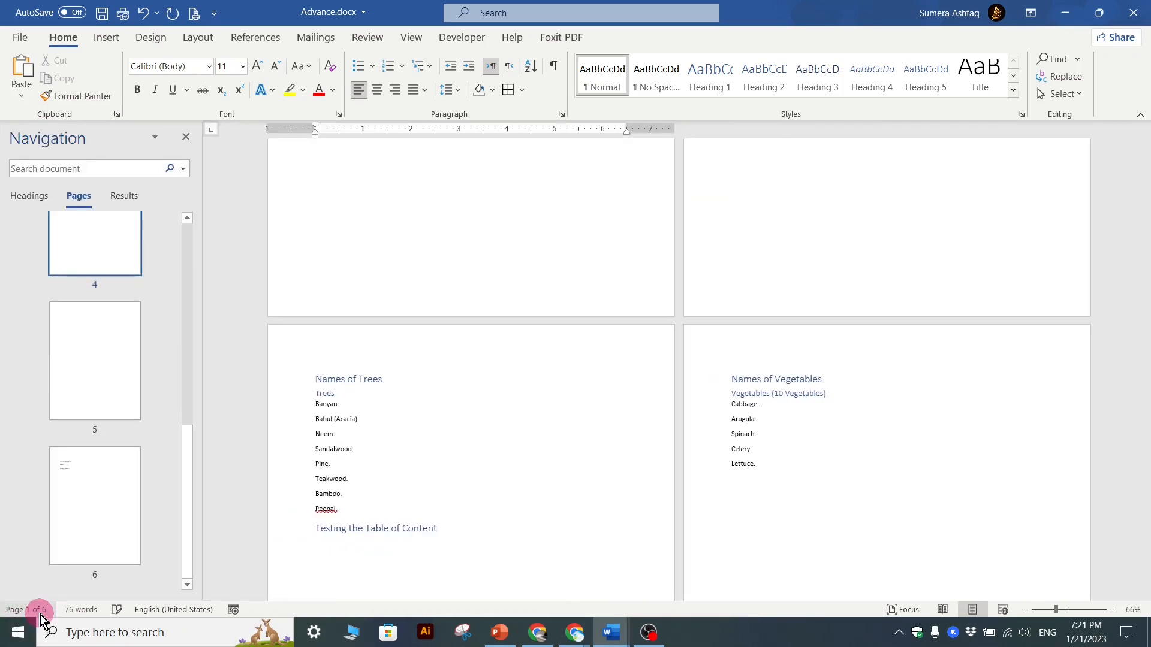
pyautogui.click(41, 617)
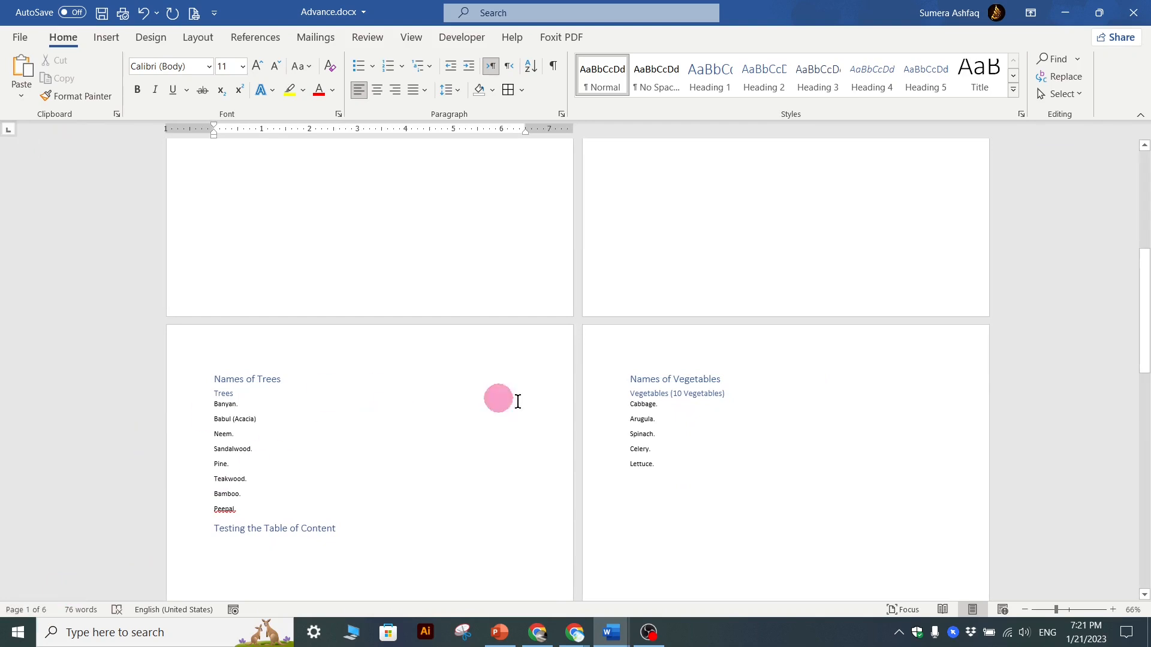
# Insert page numbers at the top of the page in Advance.docx using the centred Plain Number 2 design
pyautogui.scroll(5, 660, 377)
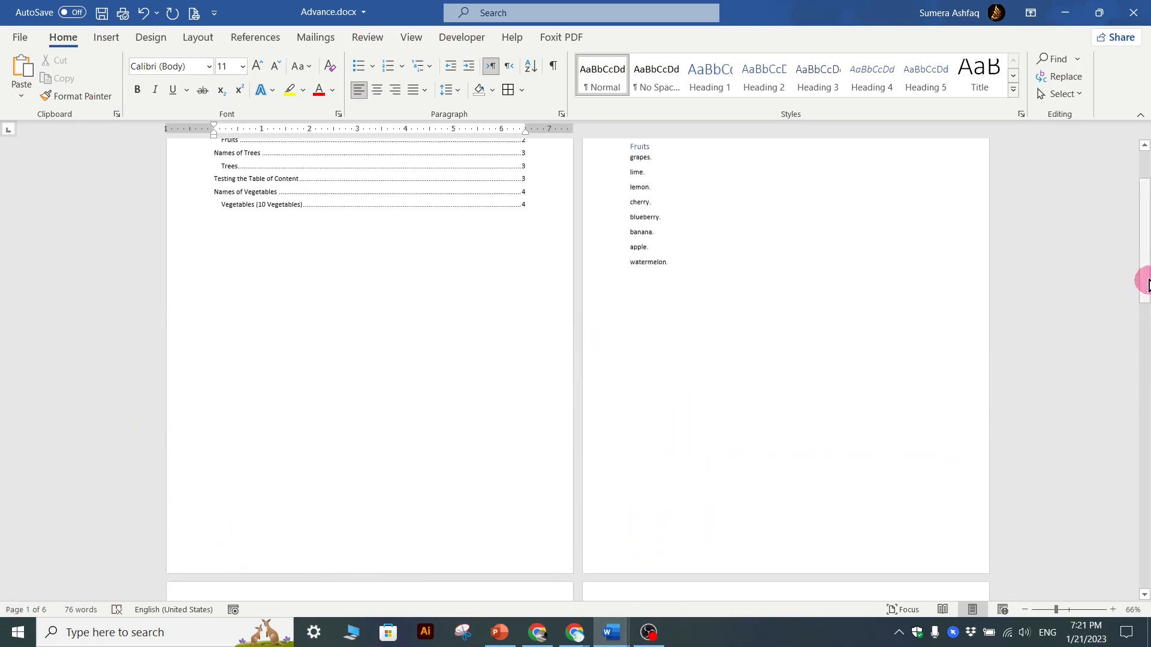
pyautogui.moveTo(1146, 268); pyautogui.dragTo(1144, 162)
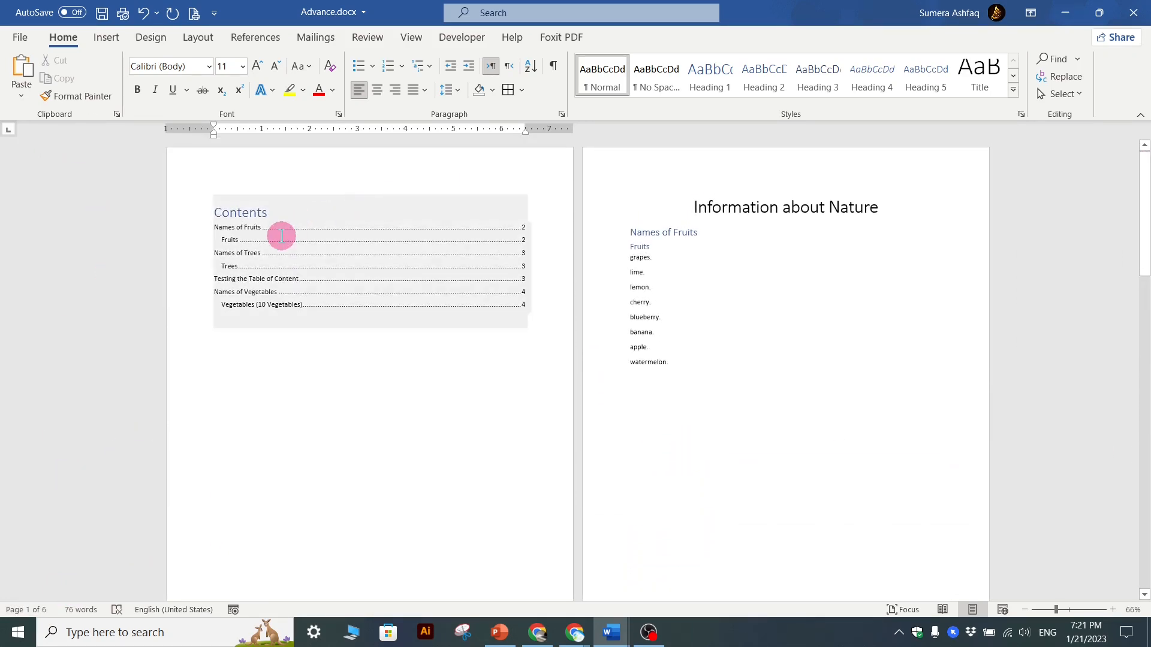
pyautogui.keyDown('ctrl'); pyautogui.scroll(7, 286, 245); pyautogui.keyUp('ctrl')
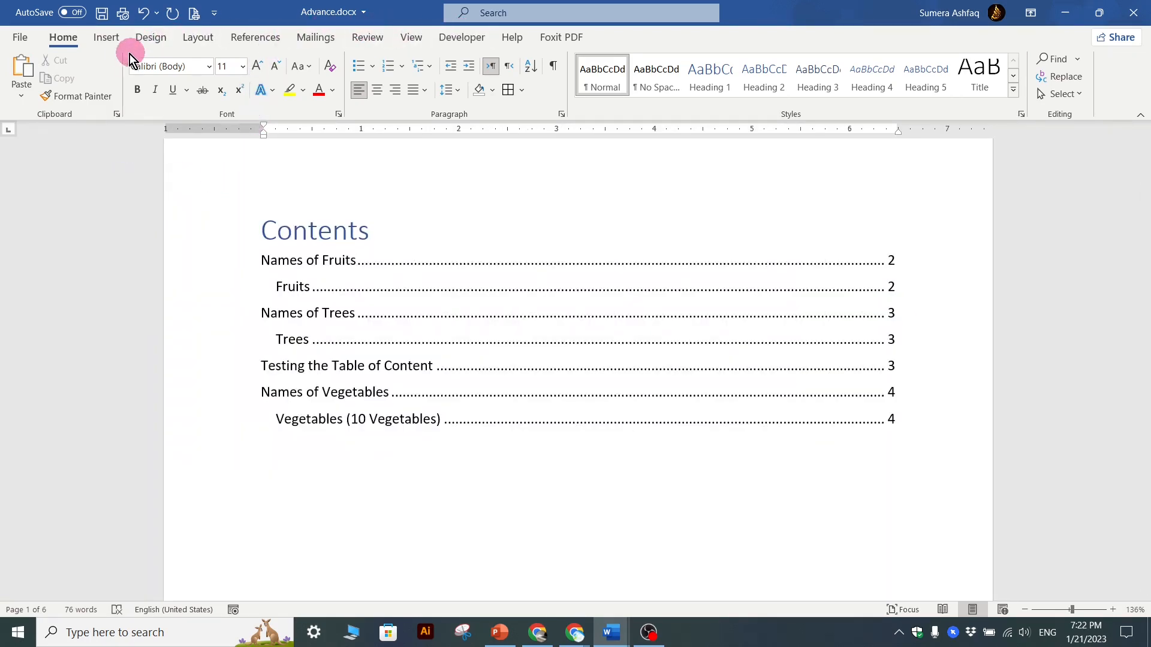
pyautogui.click(107, 38)
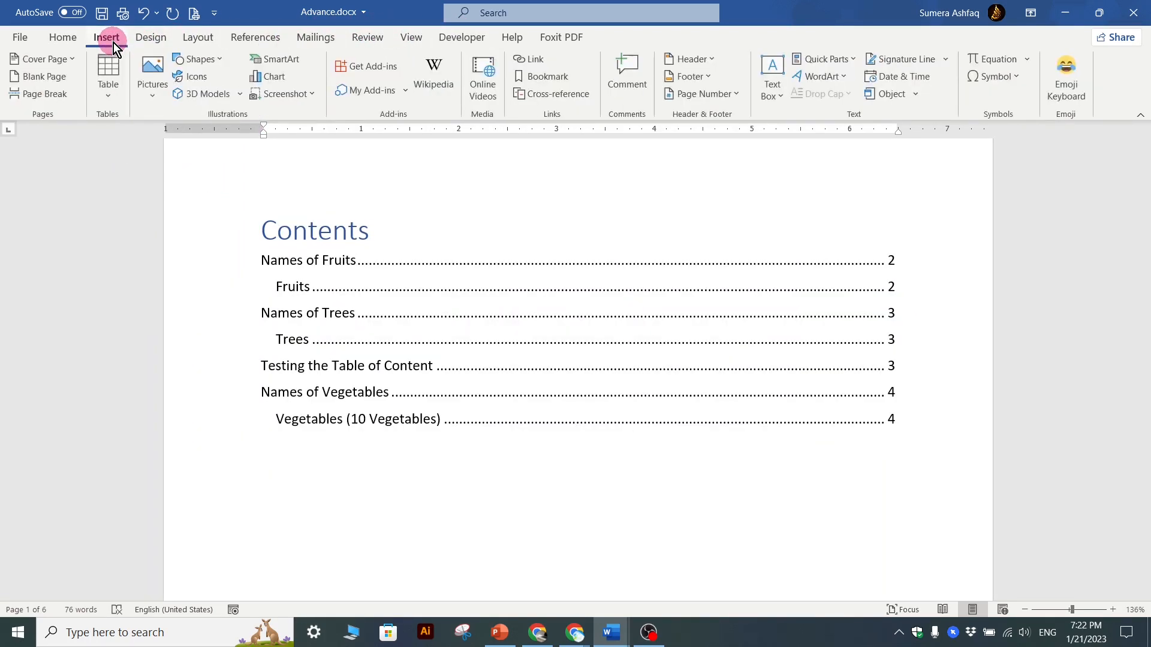
pyautogui.click(738, 97)
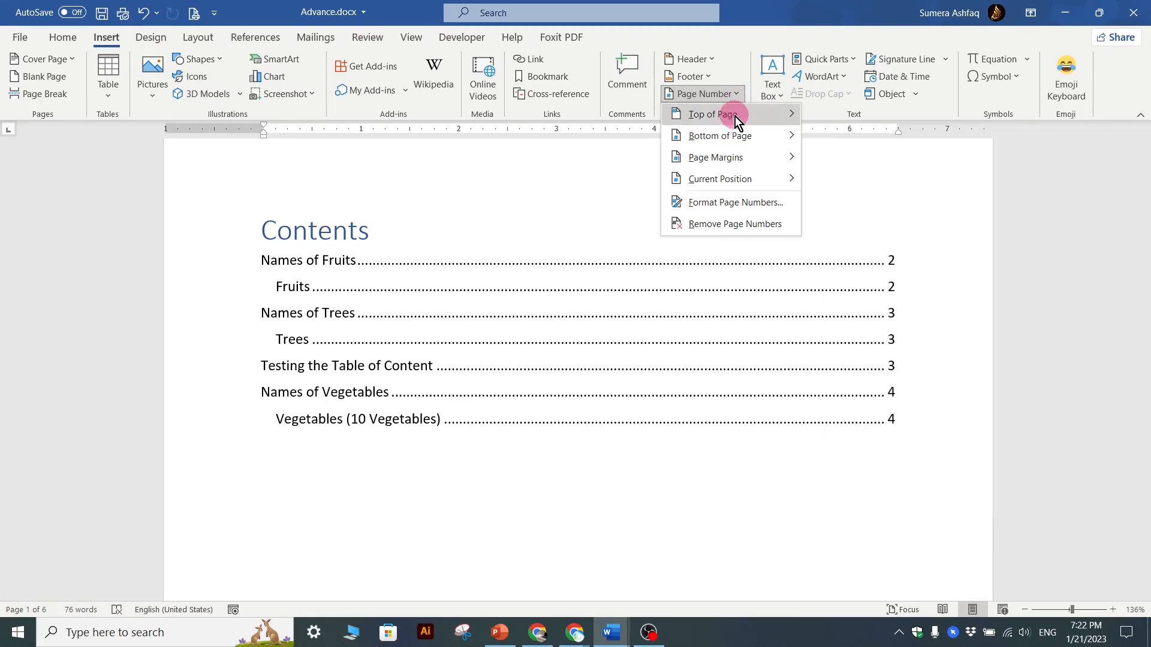
pyautogui.click(735, 117)
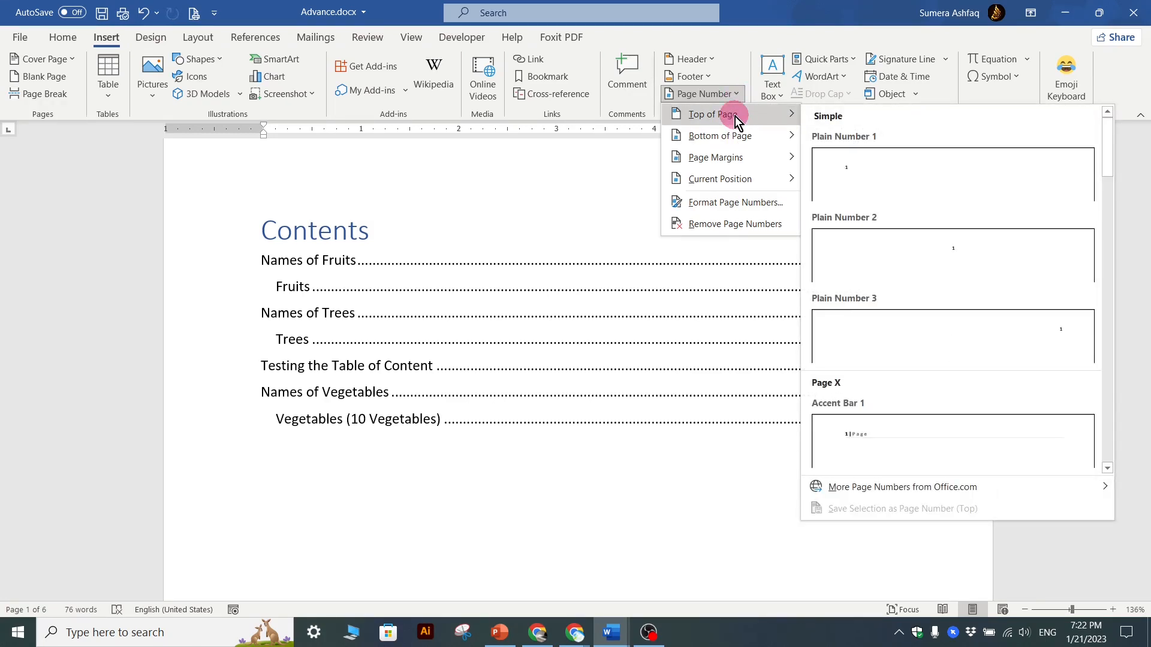
pyautogui.click(914, 262)
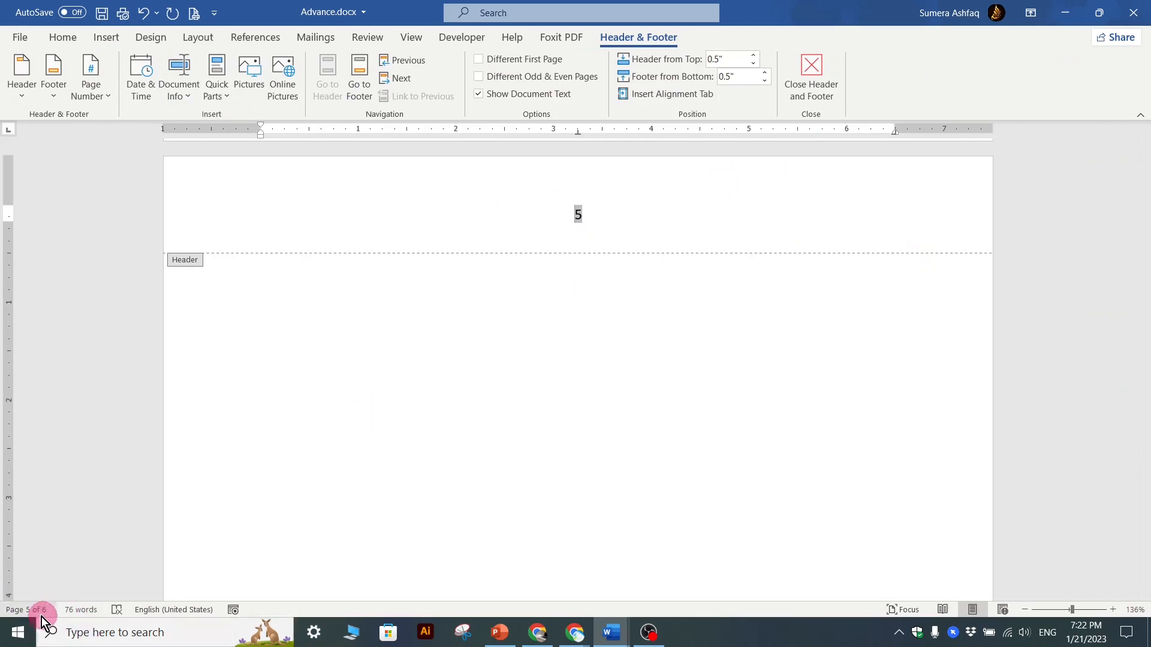
# Check the header page numbers on the last page and the Contents page, and close header and footer editing
pyautogui.scroll(-5, 589, 381)
pyautogui.scroll(-6, 589, 380)
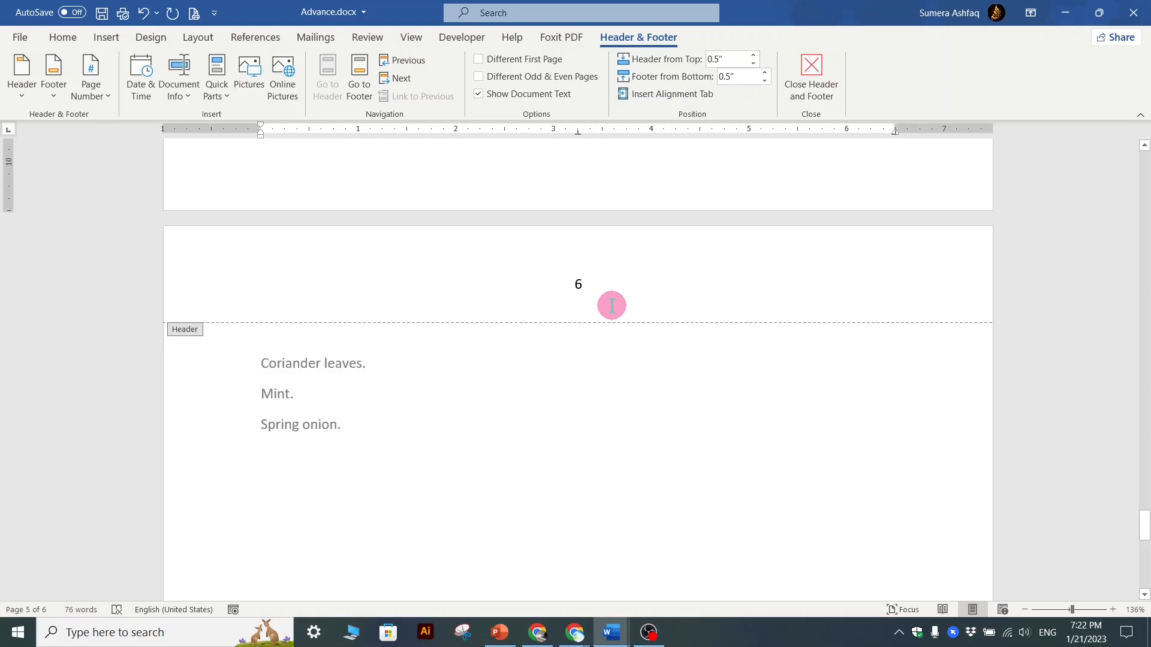
pyautogui.scroll(5, 1146, 444)
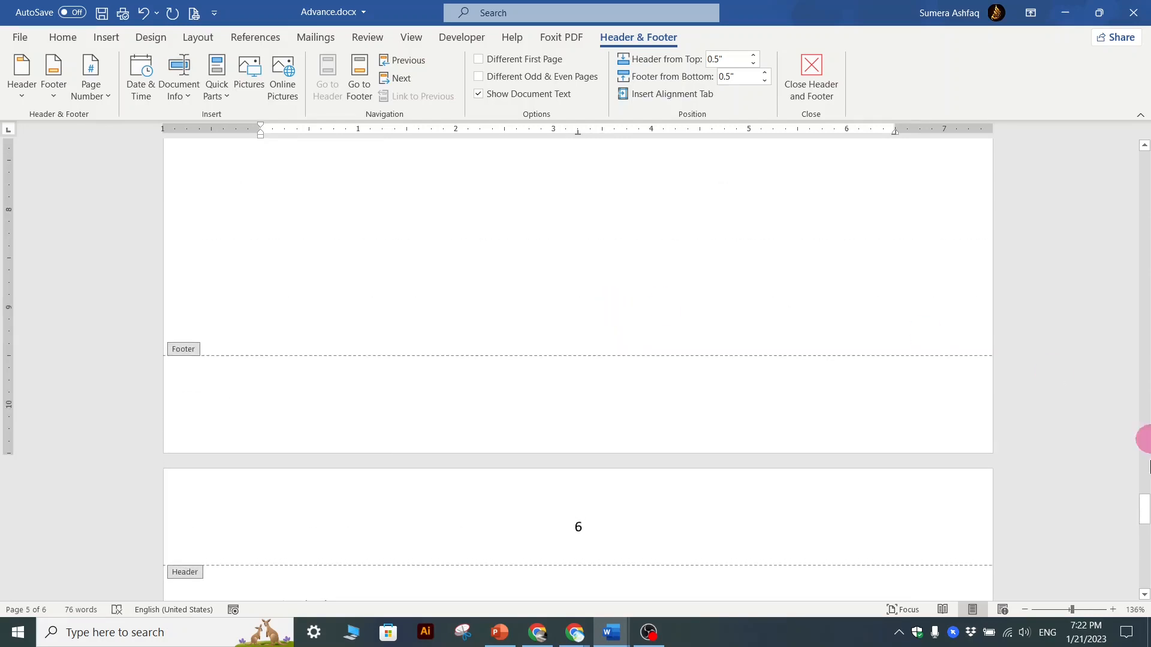
pyautogui.moveTo(1146, 510); pyautogui.dragTo(1147, 157)
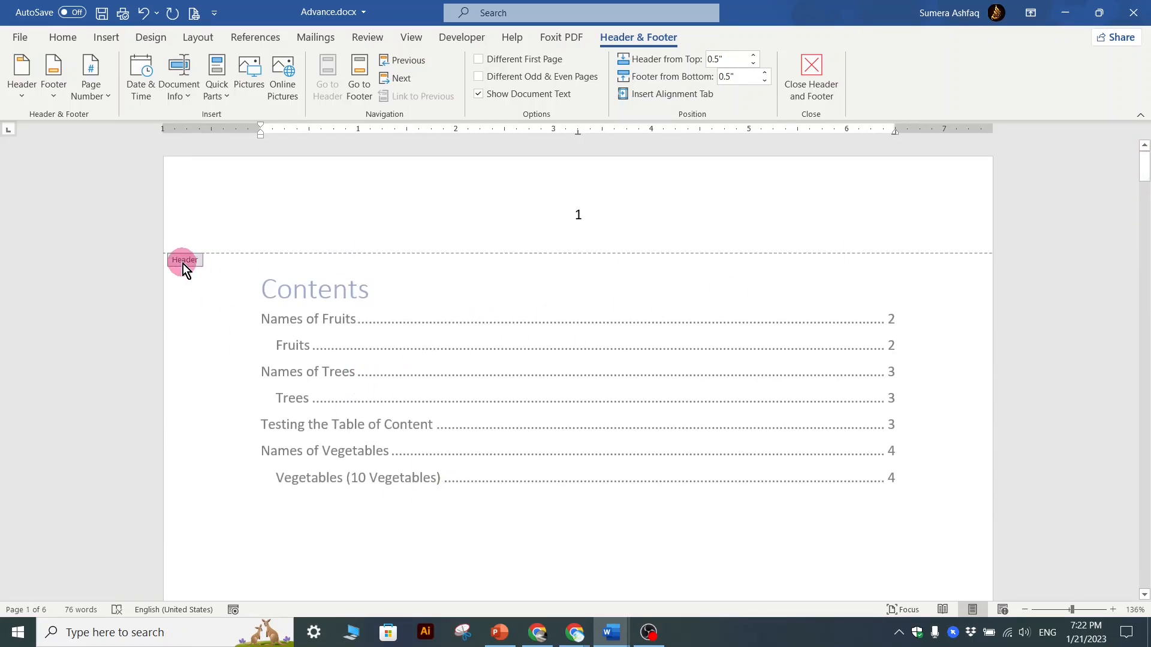
pyautogui.click(808, 96)
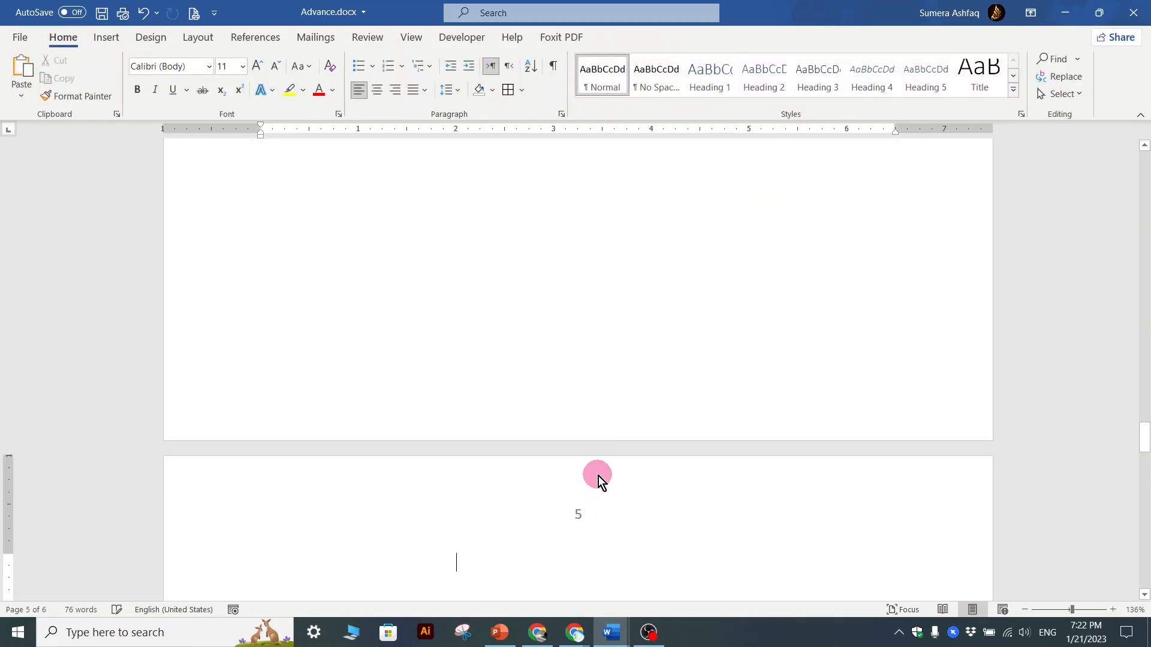
pyautogui.moveTo(1144, 469); pyautogui.dragTo(1130, 147)
pyautogui.click(426, 543)
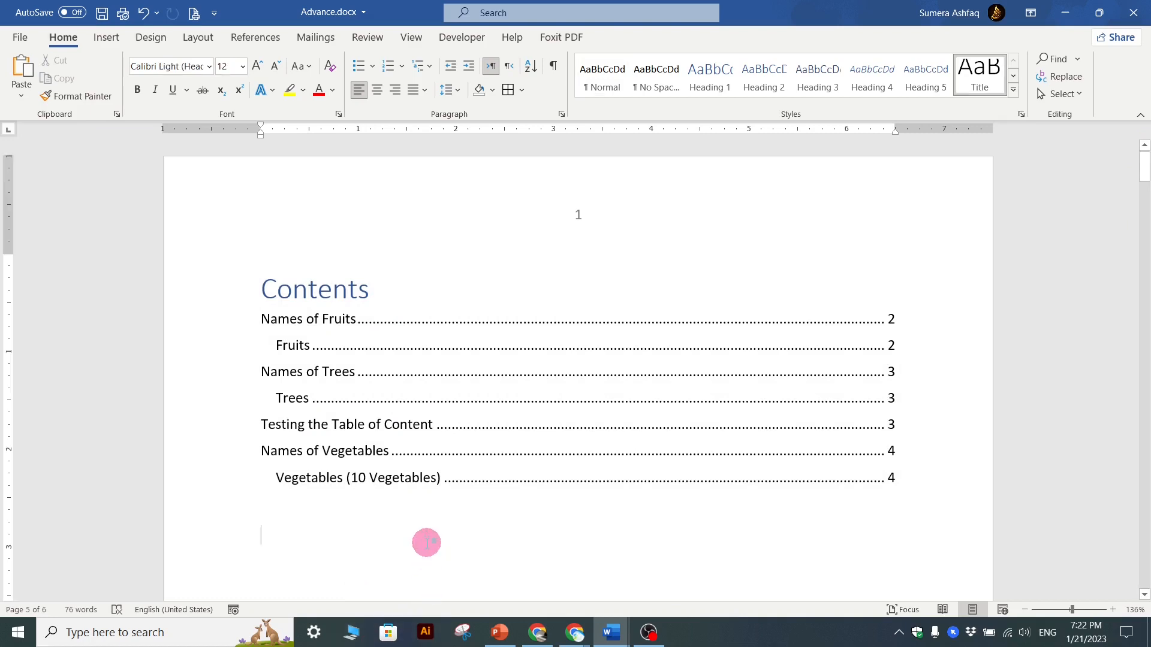
# Examine the header page numbers on the Contents and Information about Nature pages side by side
pyautogui.click(582, 235)
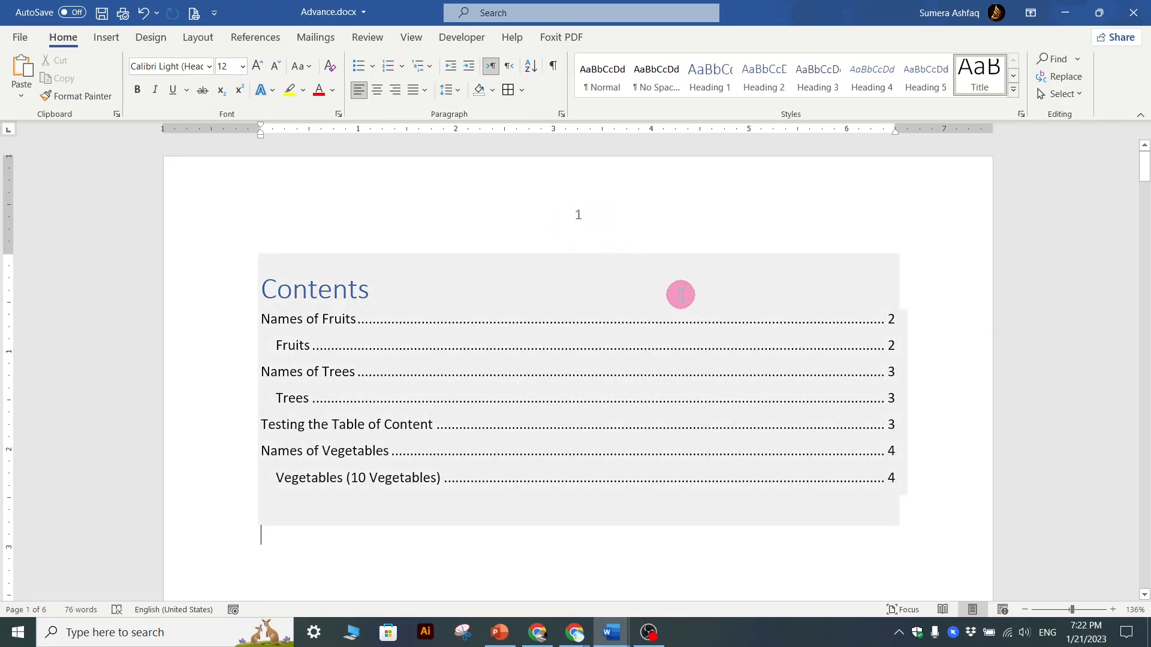
pyautogui.scroll(-6, 680, 294)
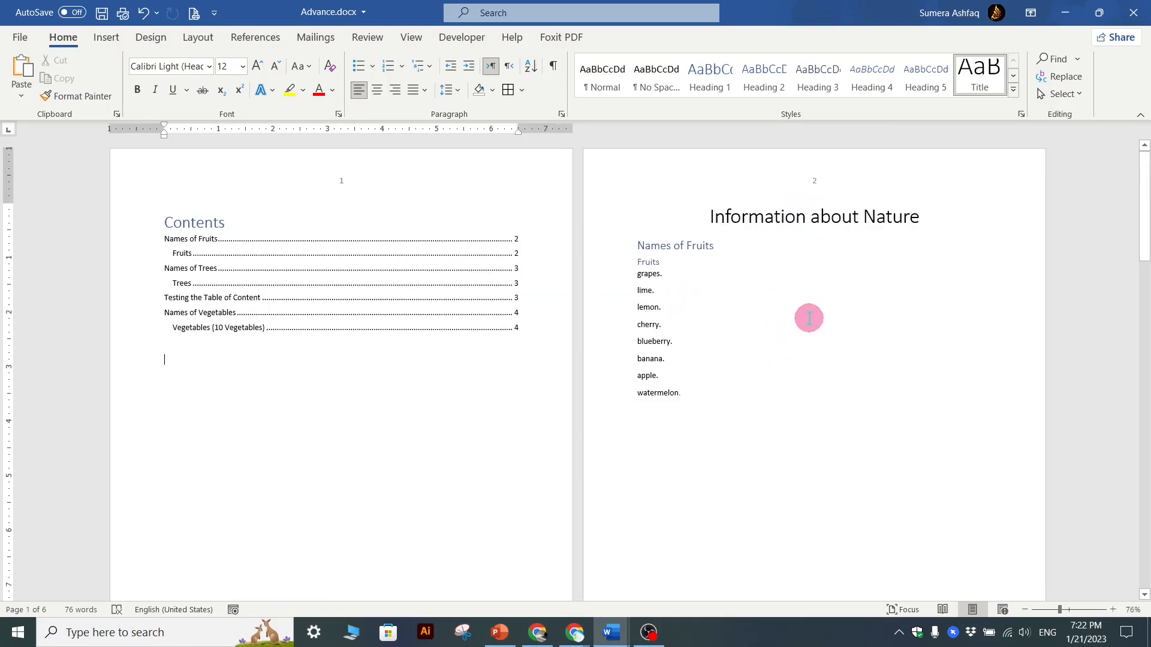
pyautogui.click(339, 182)
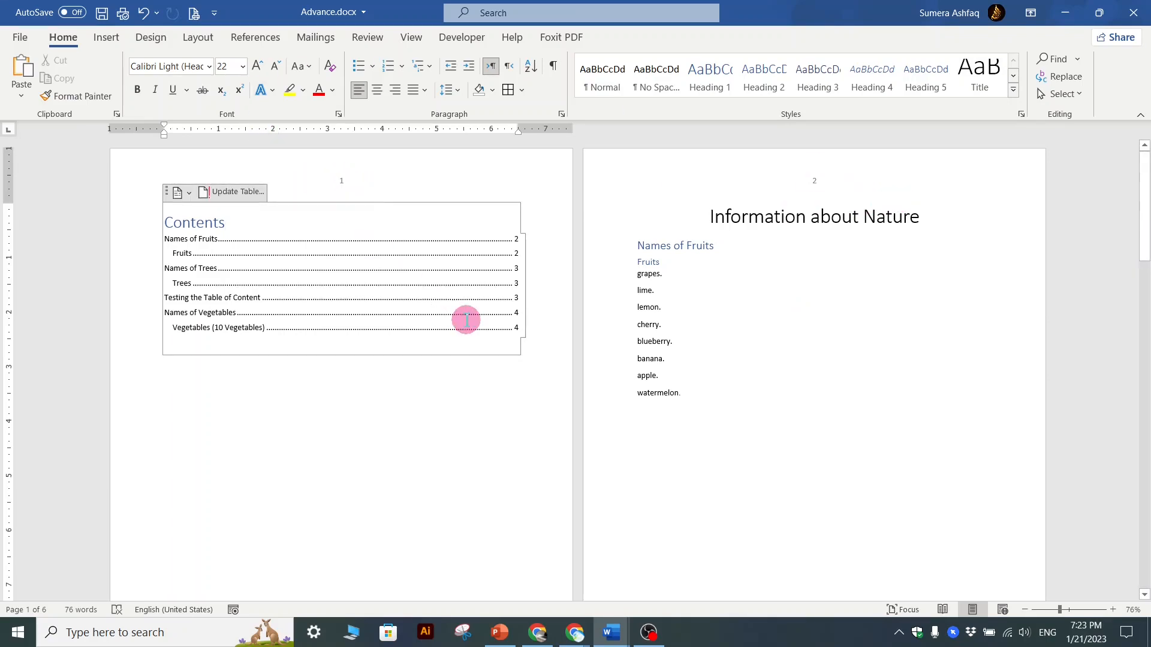
# Remove the page numbers from the headers of Advance.docx
pyautogui.click(486, 400)
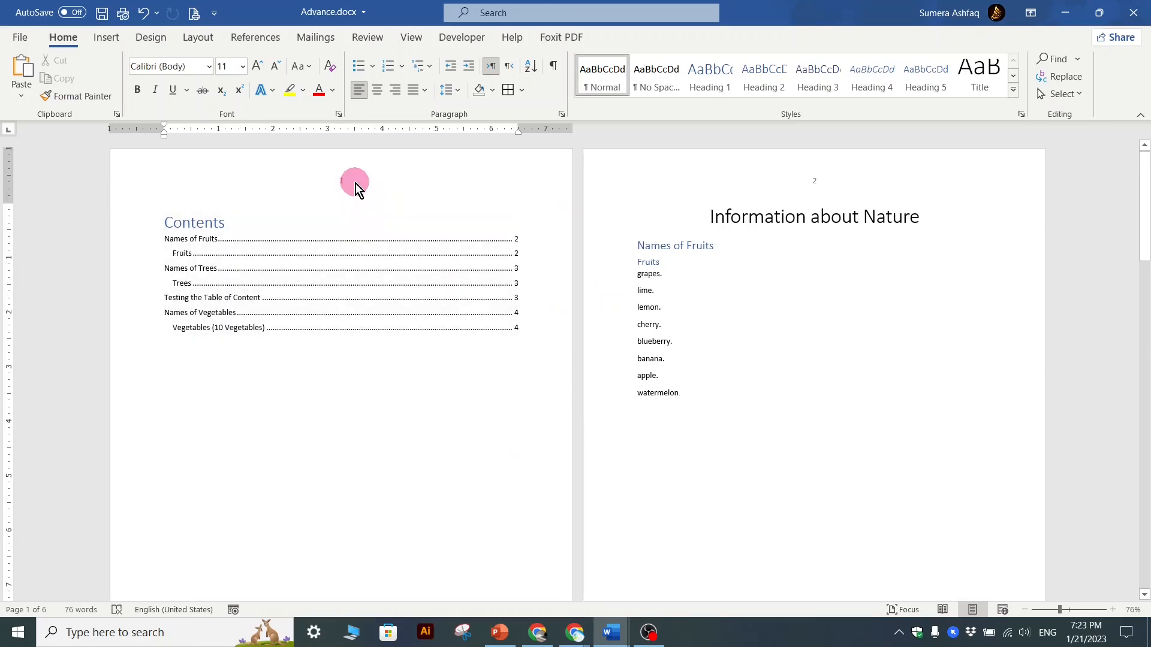
pyautogui.click(355, 184)
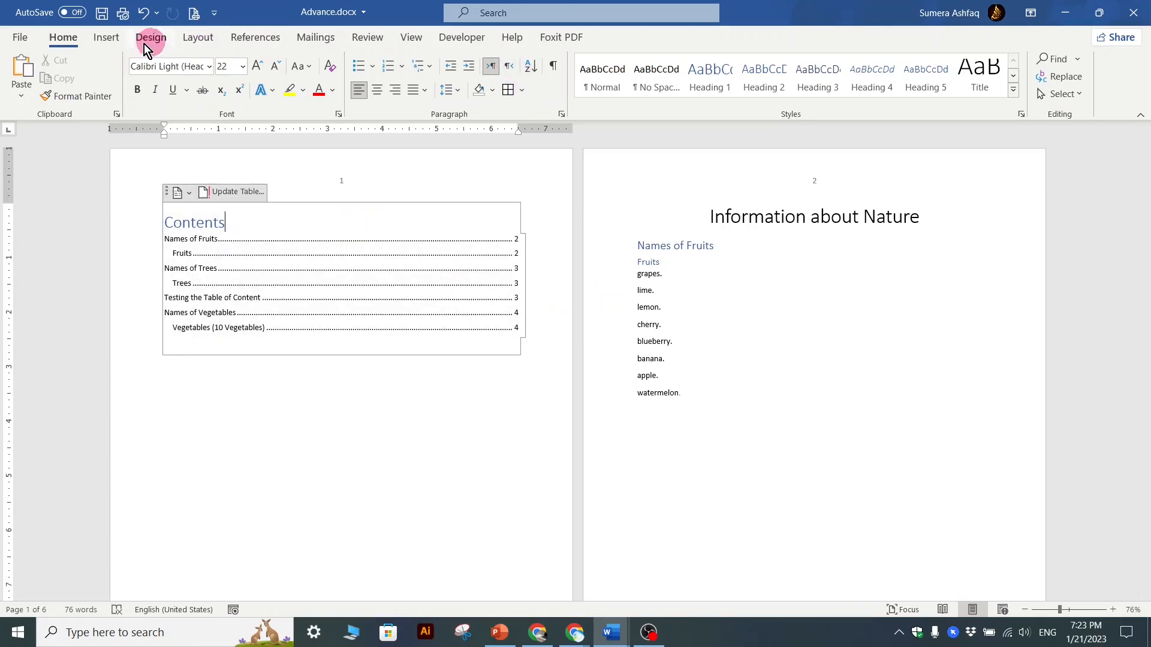
pyautogui.click(105, 41)
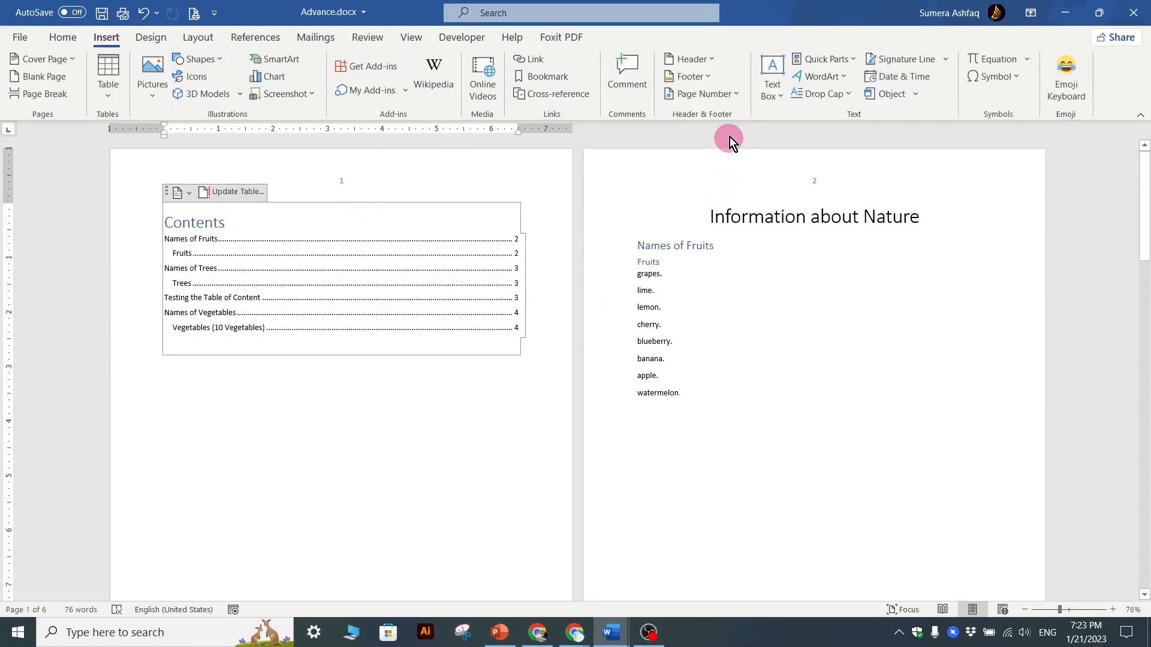
pyautogui.click(737, 96)
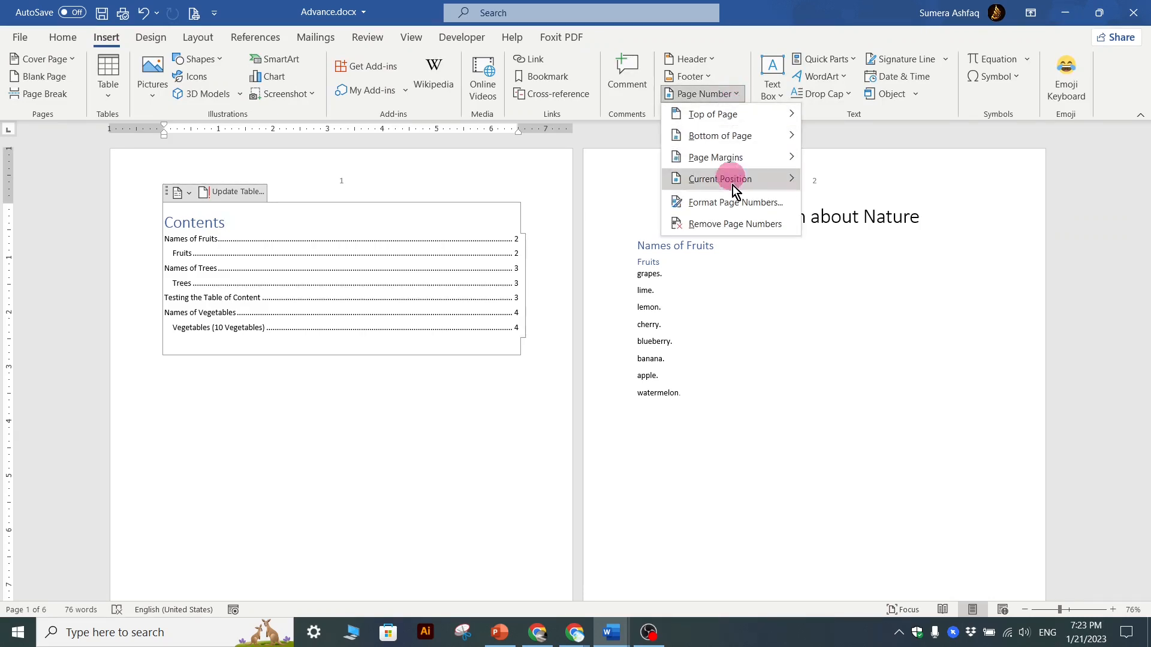
pyautogui.click(748, 226)
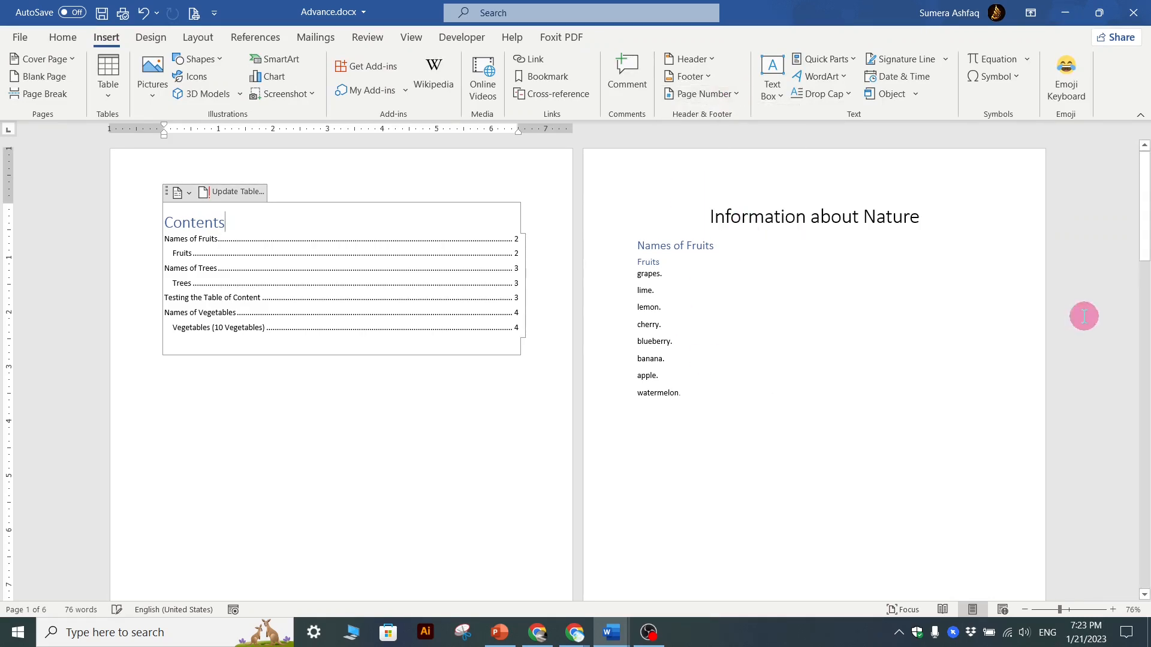
# Compare the simple Page Break command with the page break and section break types available for the spot below the table of contents
pyautogui.click(535, 357)
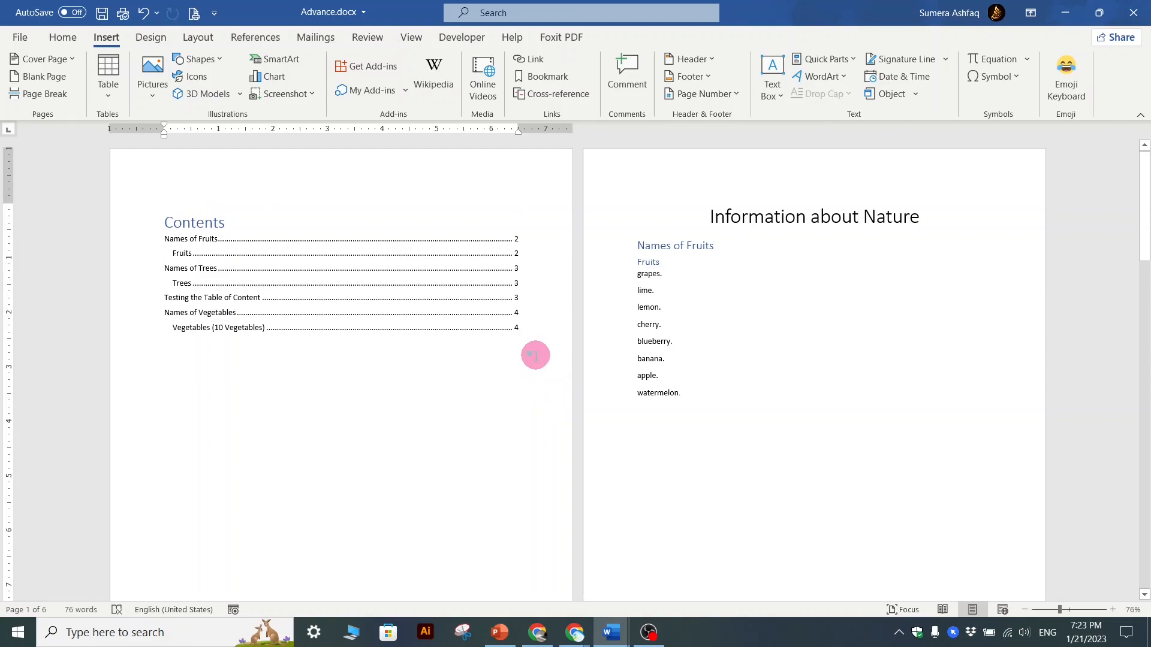
pyautogui.click(103, 63)
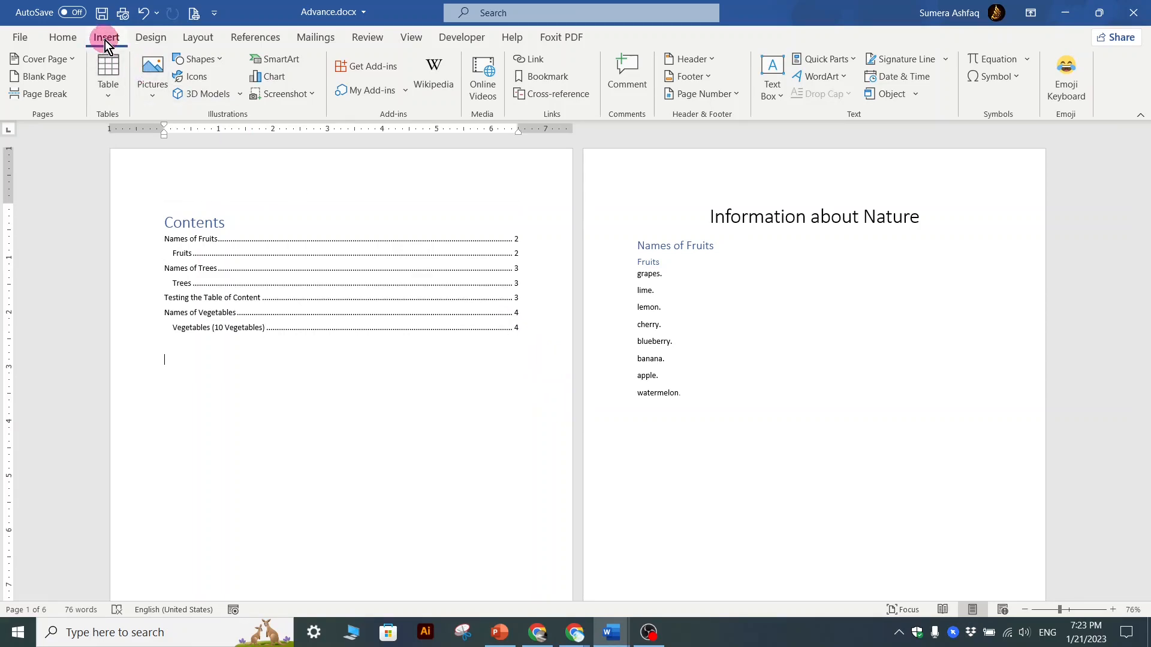
pyautogui.click(52, 96)
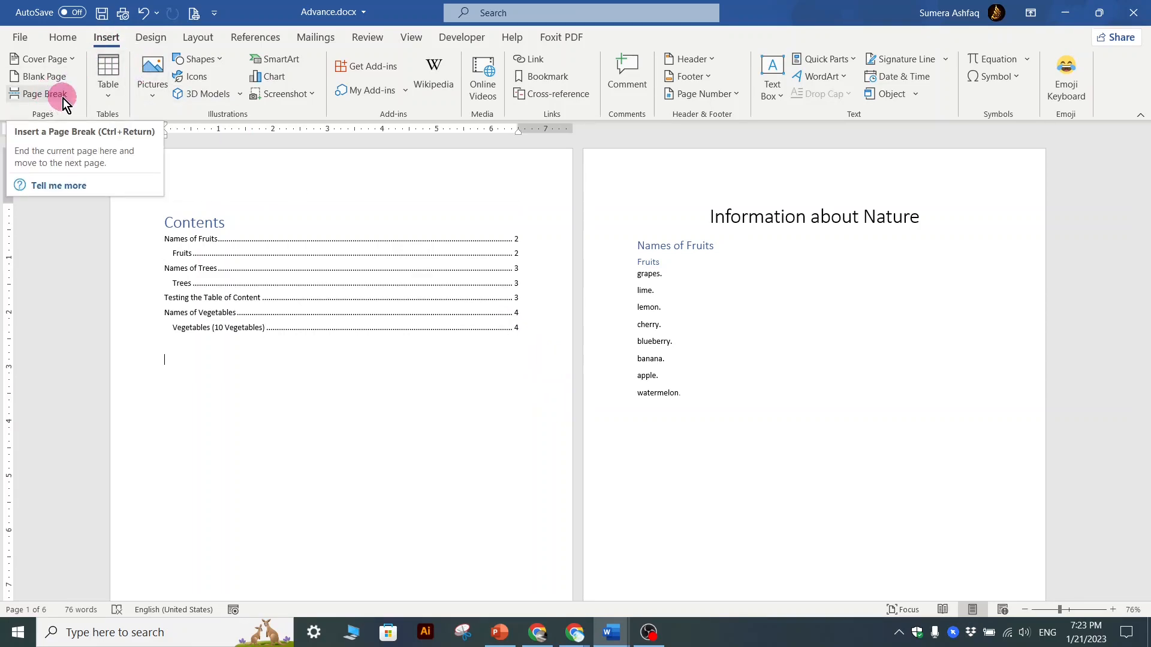
pyautogui.click(65, 58)
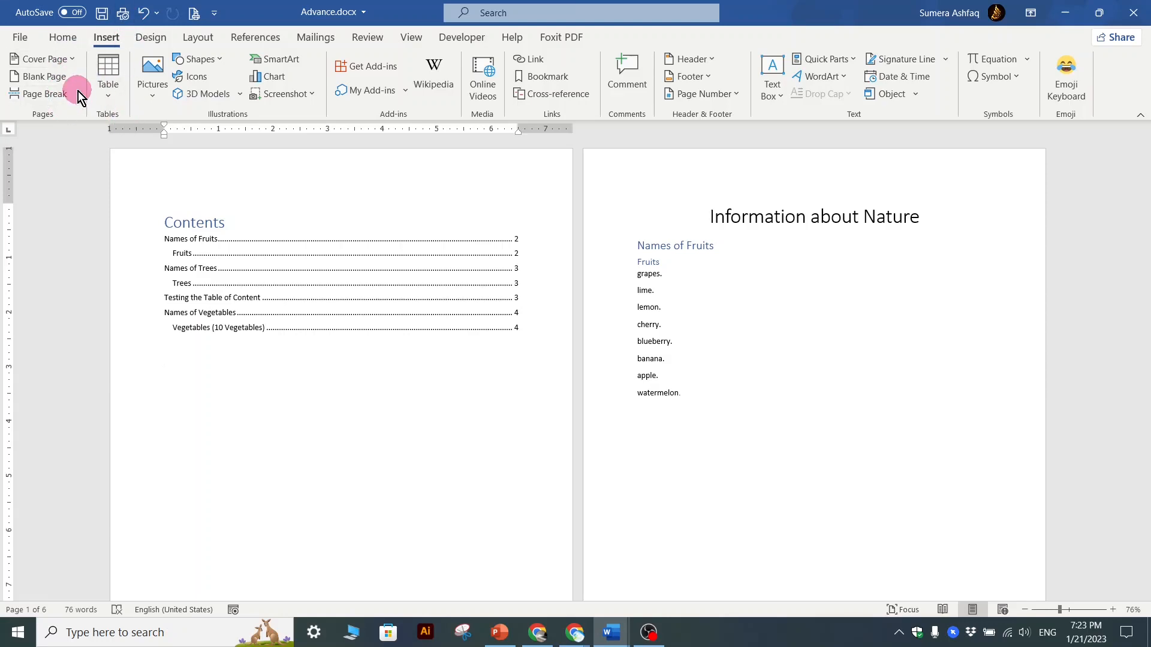
pyautogui.click(187, 42)
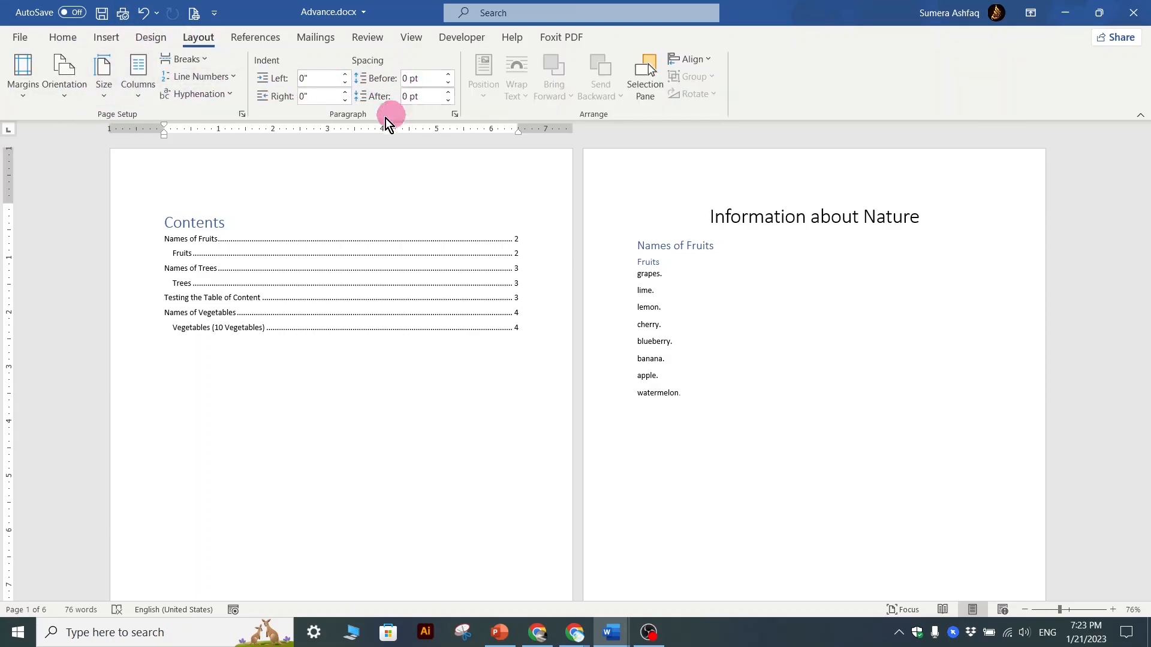
pyautogui.click(257, 39)
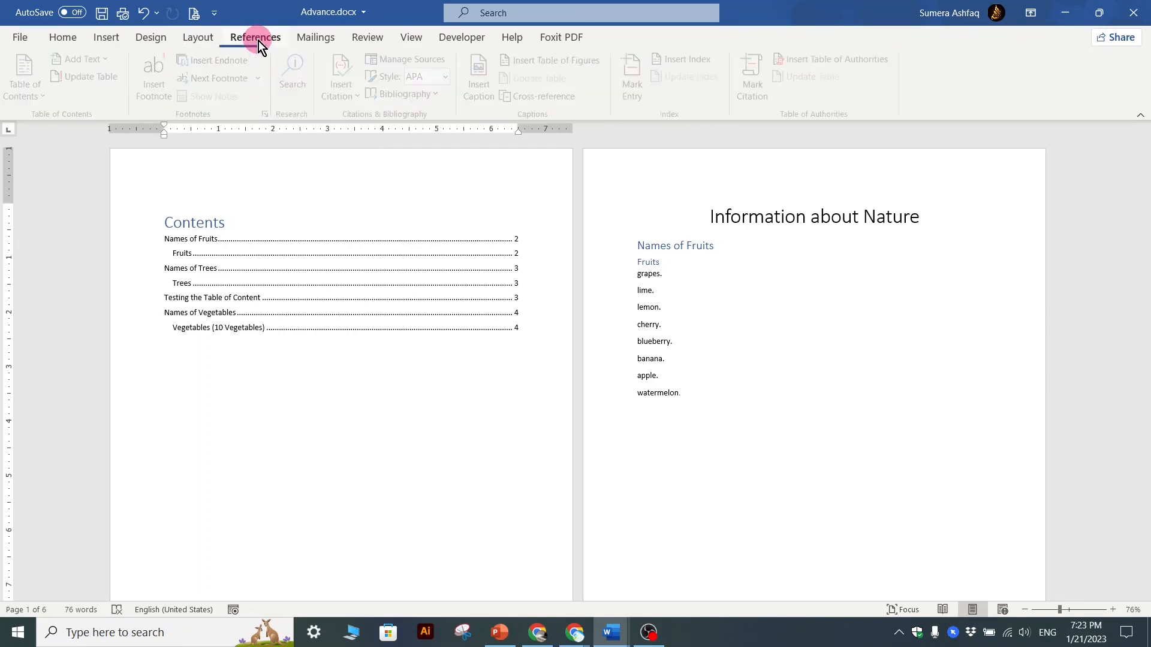
pyautogui.click(101, 38)
pyautogui.click(187, 41)
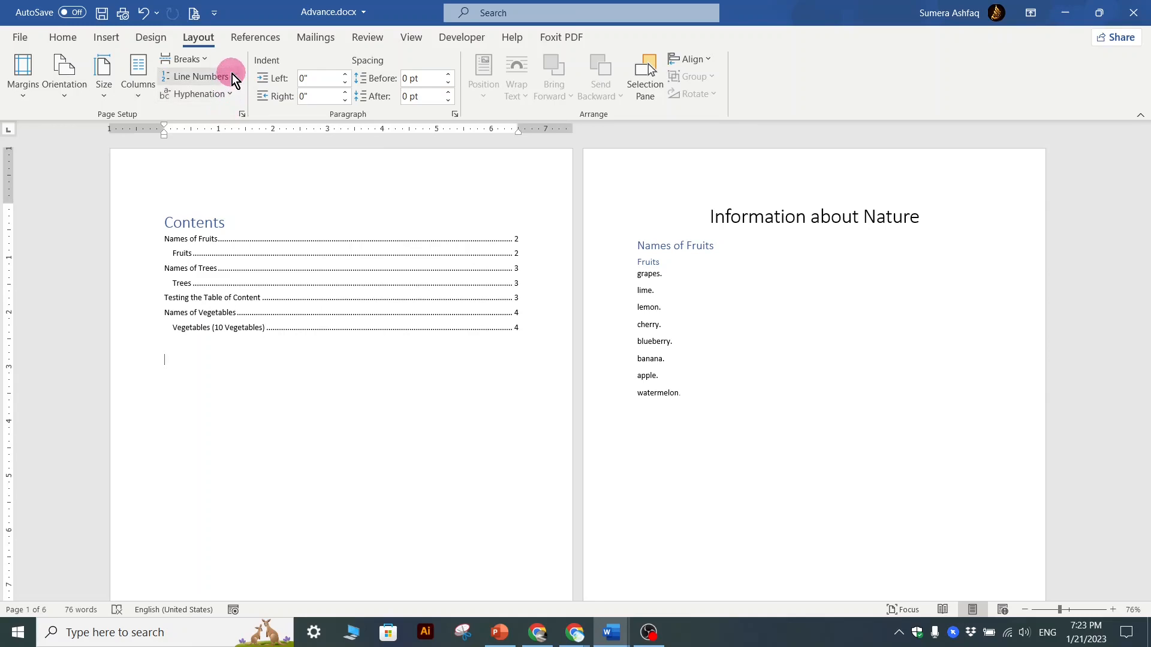
pyautogui.click(203, 59)
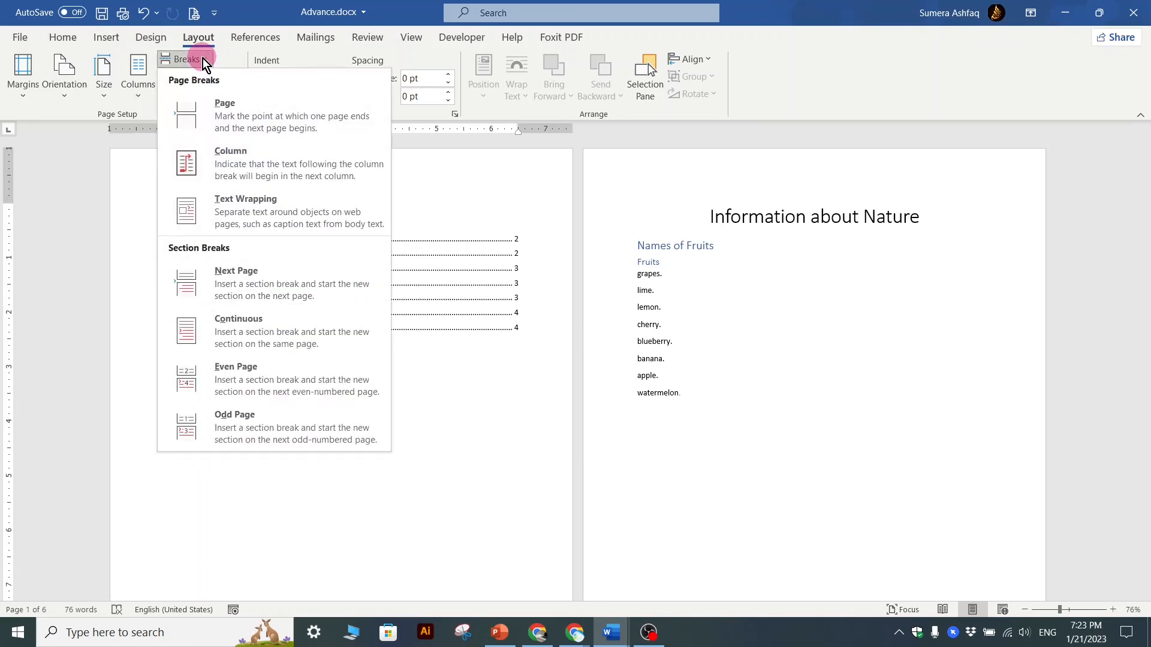
pyautogui.click(495, 470)
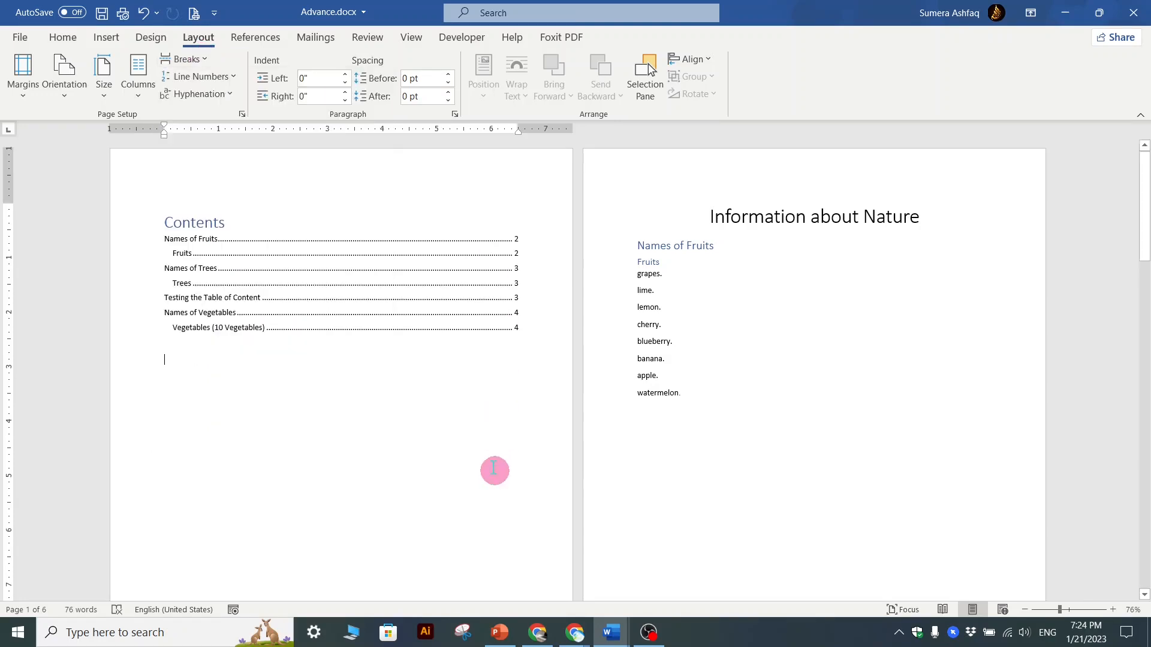
pyautogui.click(105, 37)
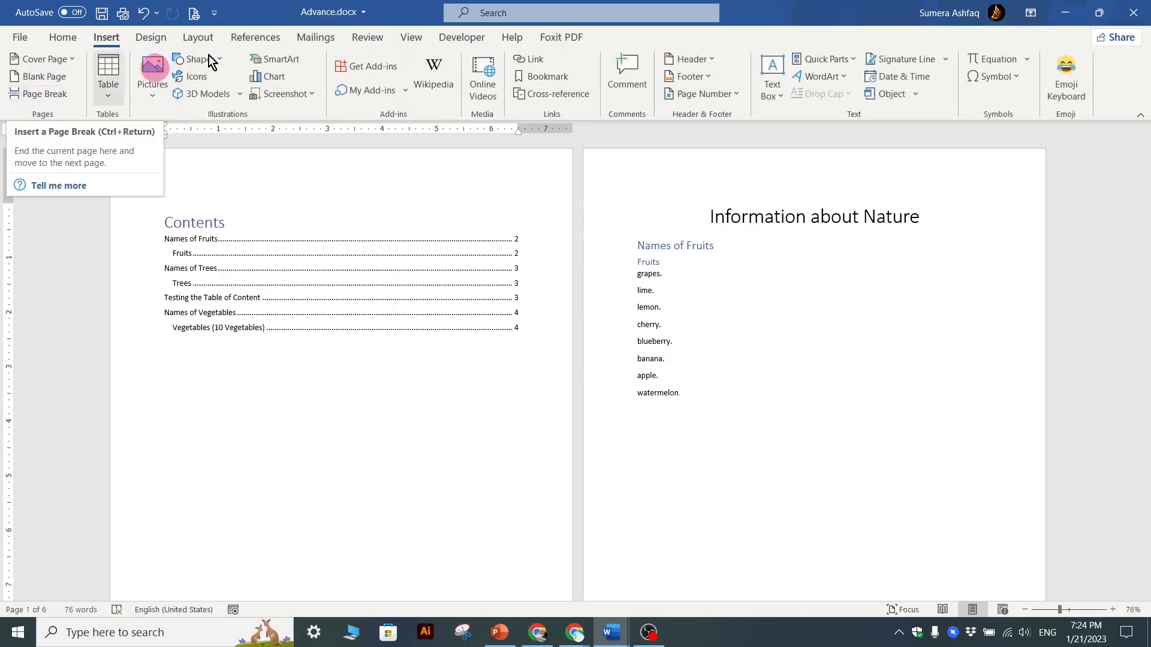
pyautogui.click(190, 38)
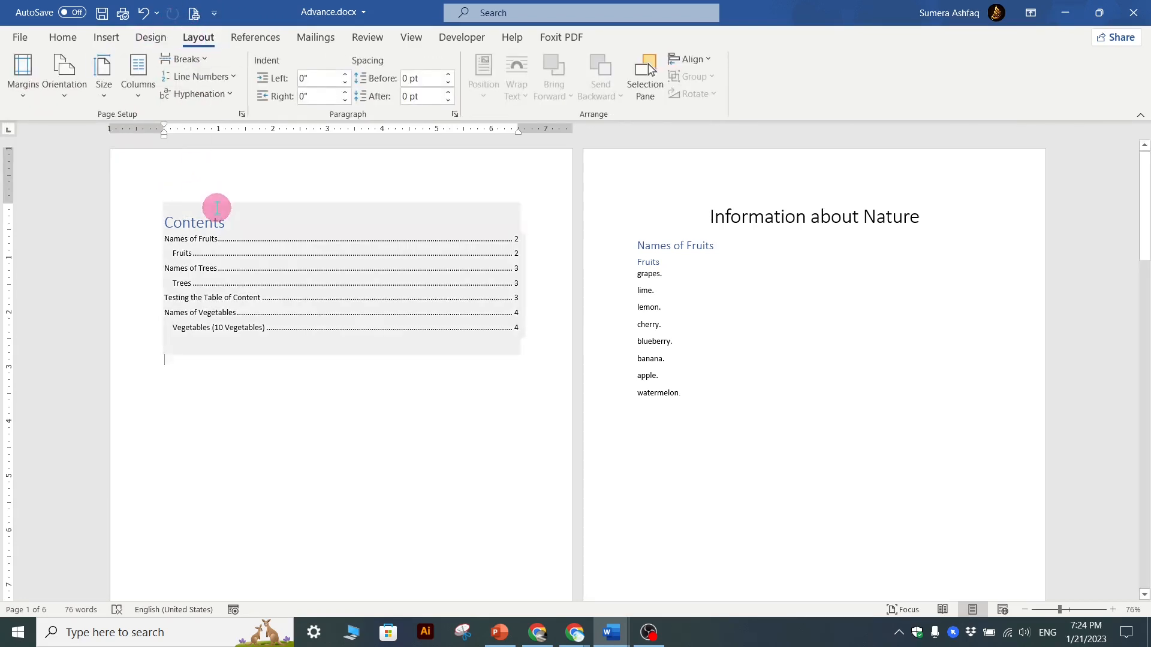
pyautogui.click(206, 60)
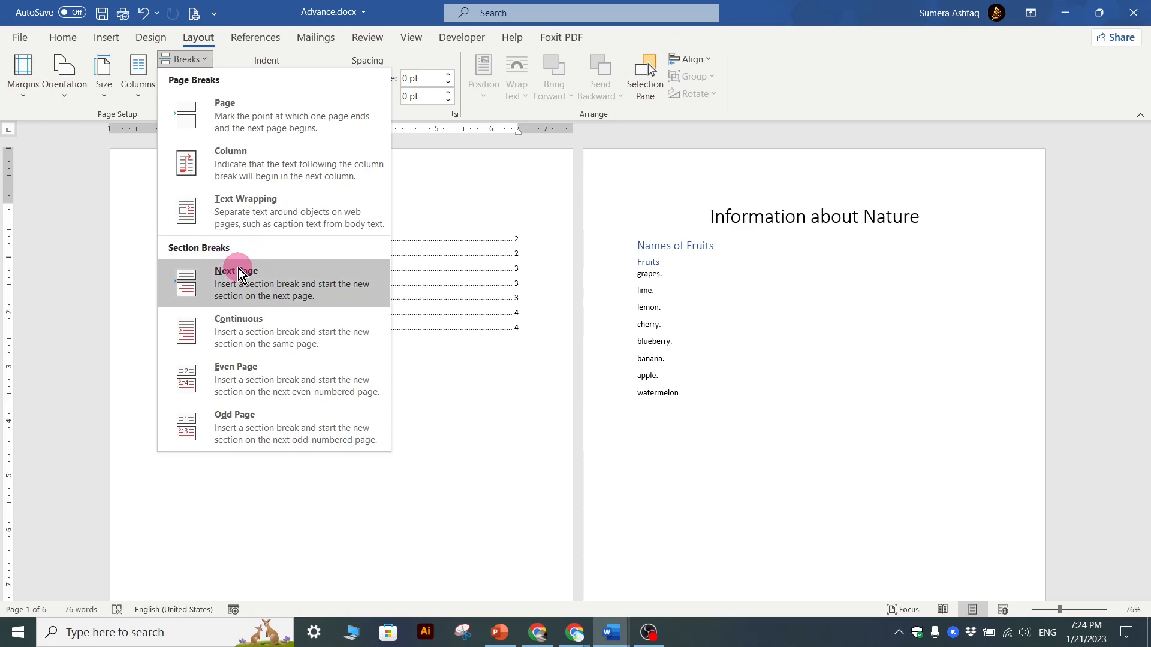
pyautogui.click(509, 385)
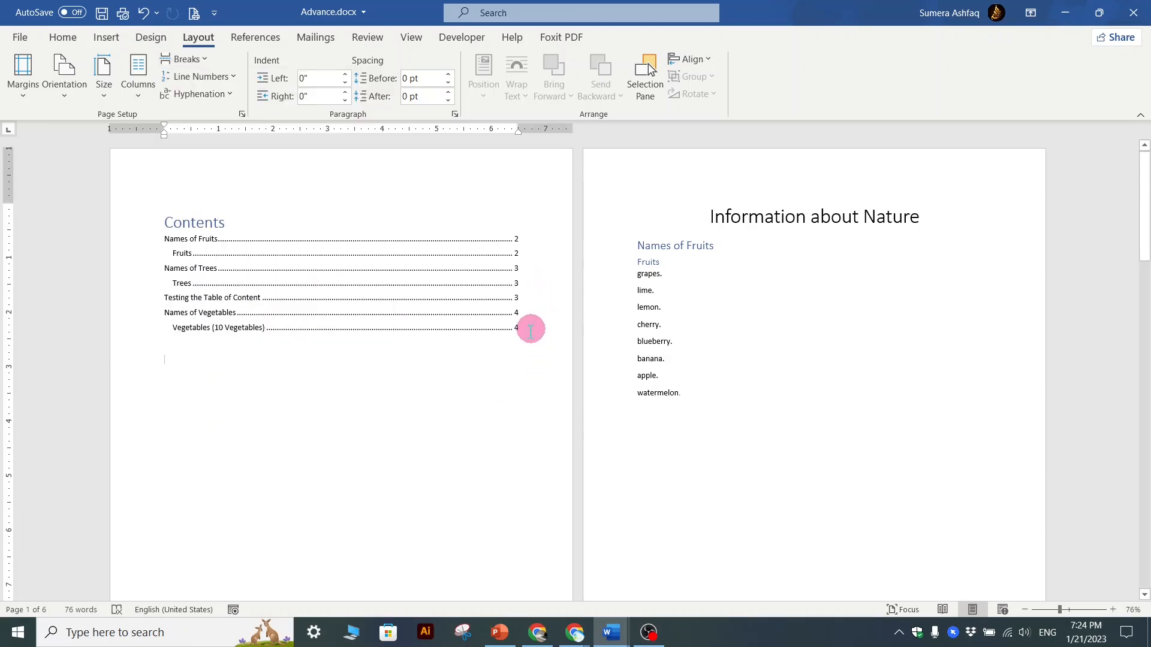
# Insert a Next Page section break on the empty line below the table of contents
pyautogui.click(232, 221)
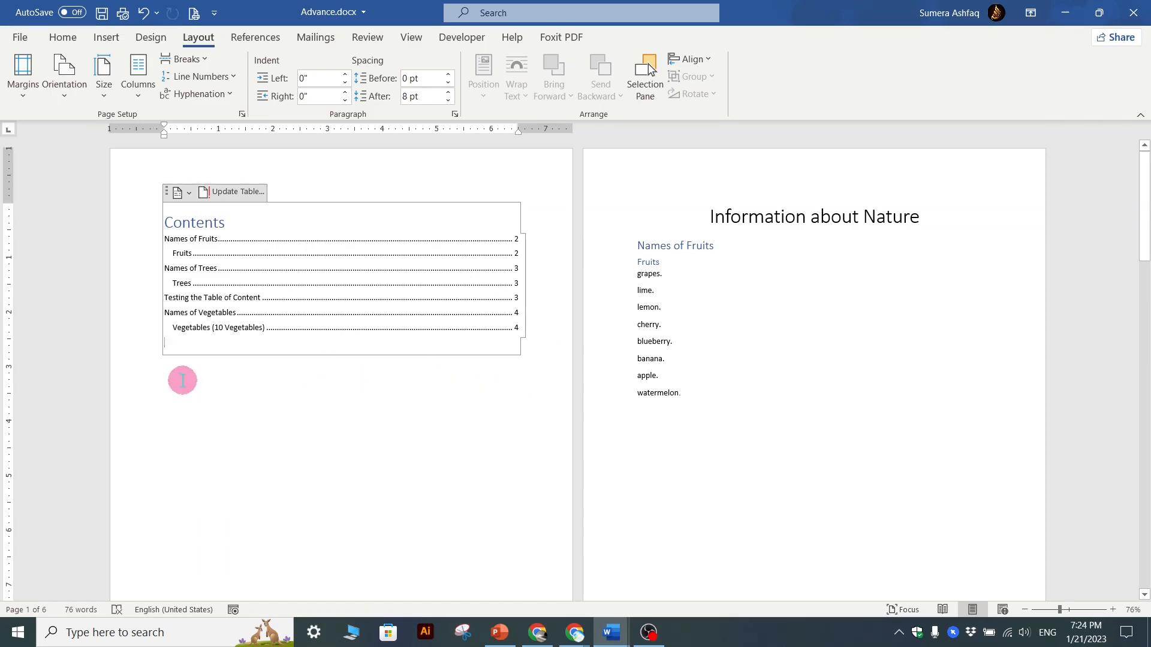
pyautogui.click(206, 390)
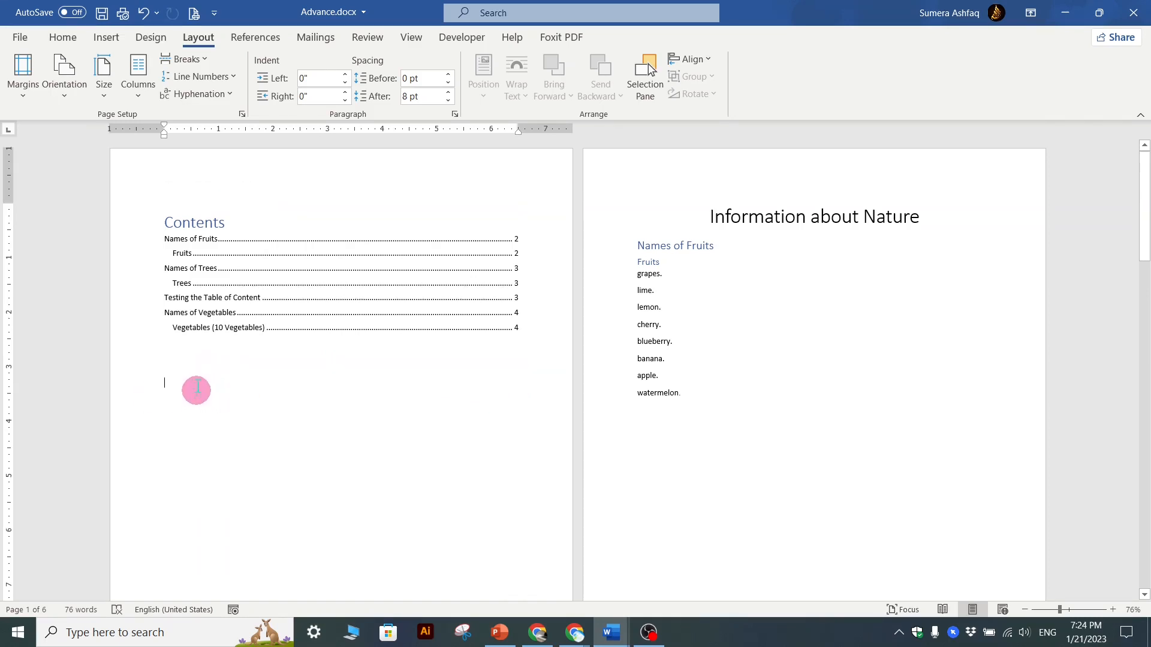
pyautogui.click(204, 60)
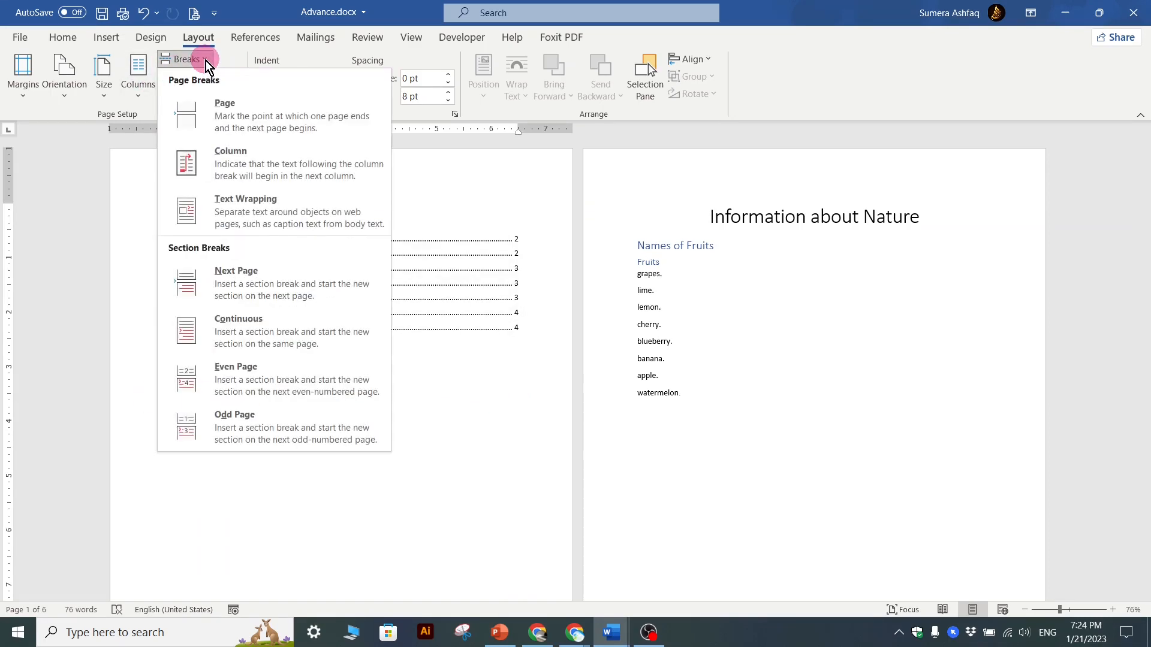
pyautogui.click(240, 294)
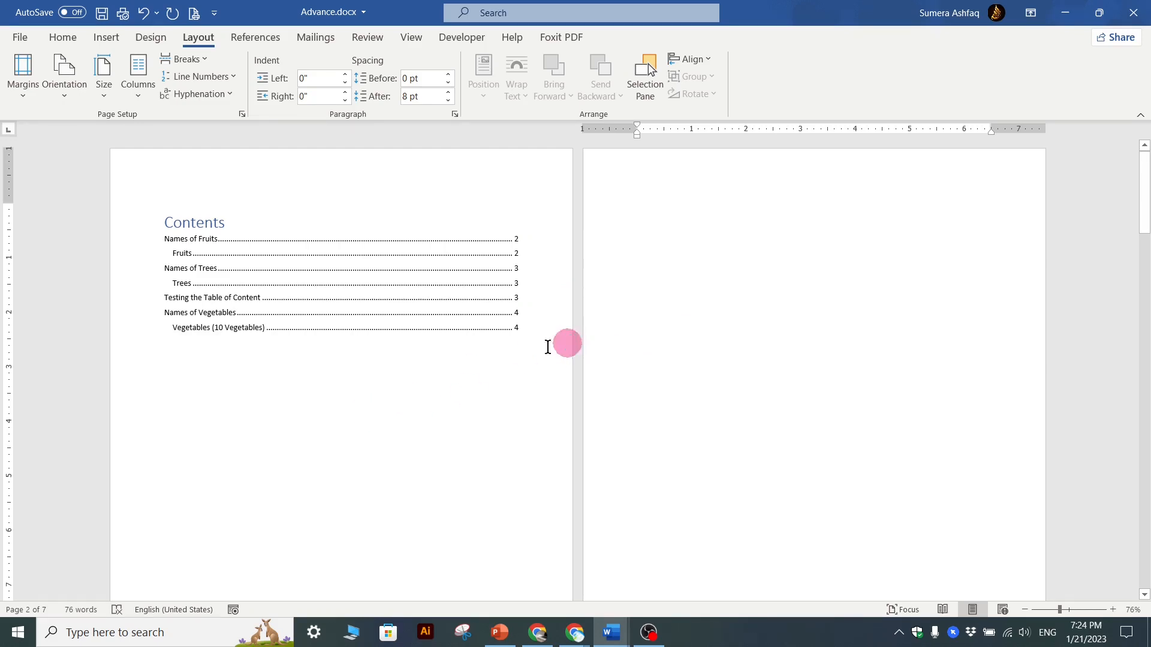
# Check the pages following the table of contents and briefly show the formatting marks to inspect the section break, hiding them again
pyautogui.scroll(-6, 673, 234)
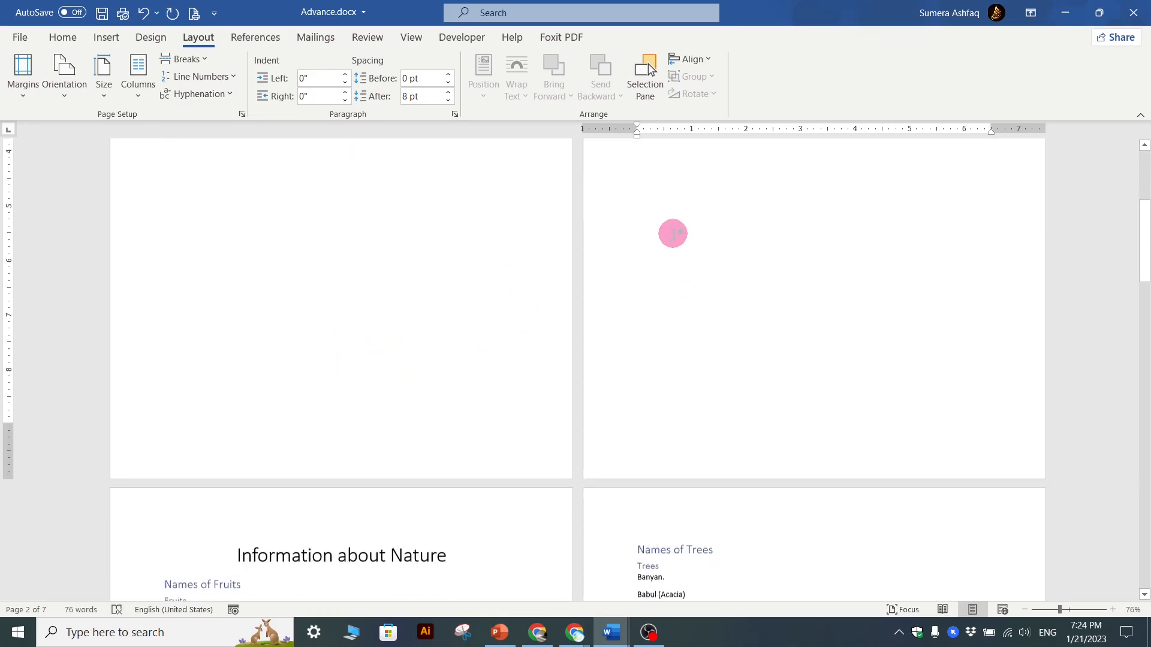
pyautogui.scroll(5, 673, 240)
pyautogui.scroll(2, 673, 240)
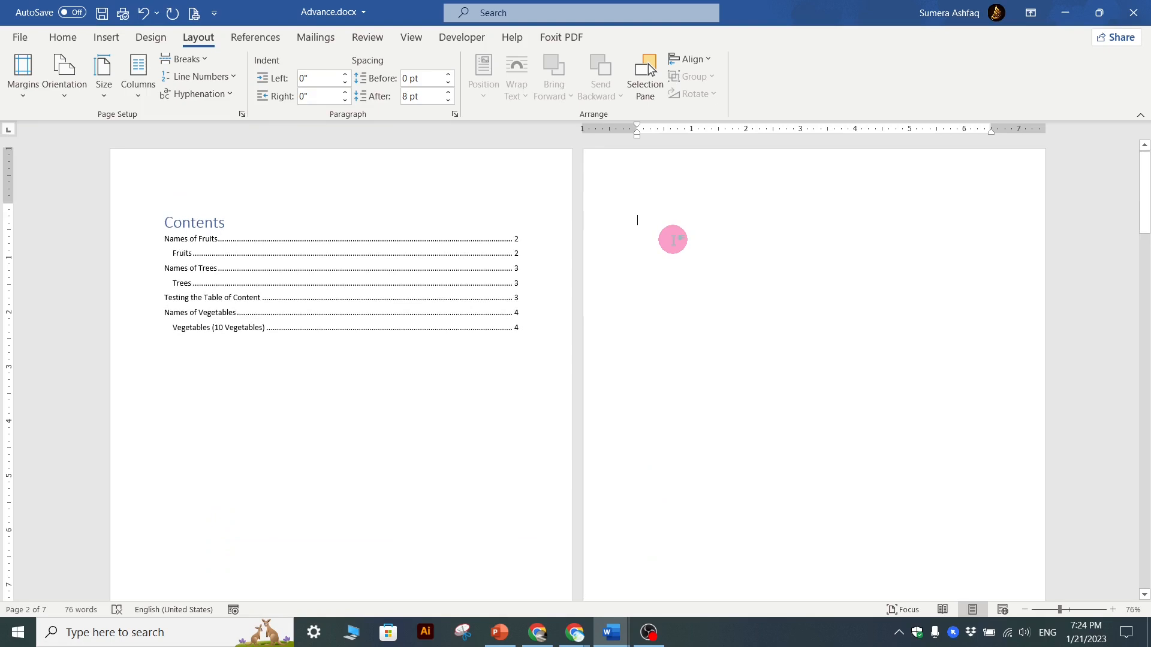
pyautogui.click(66, 35)
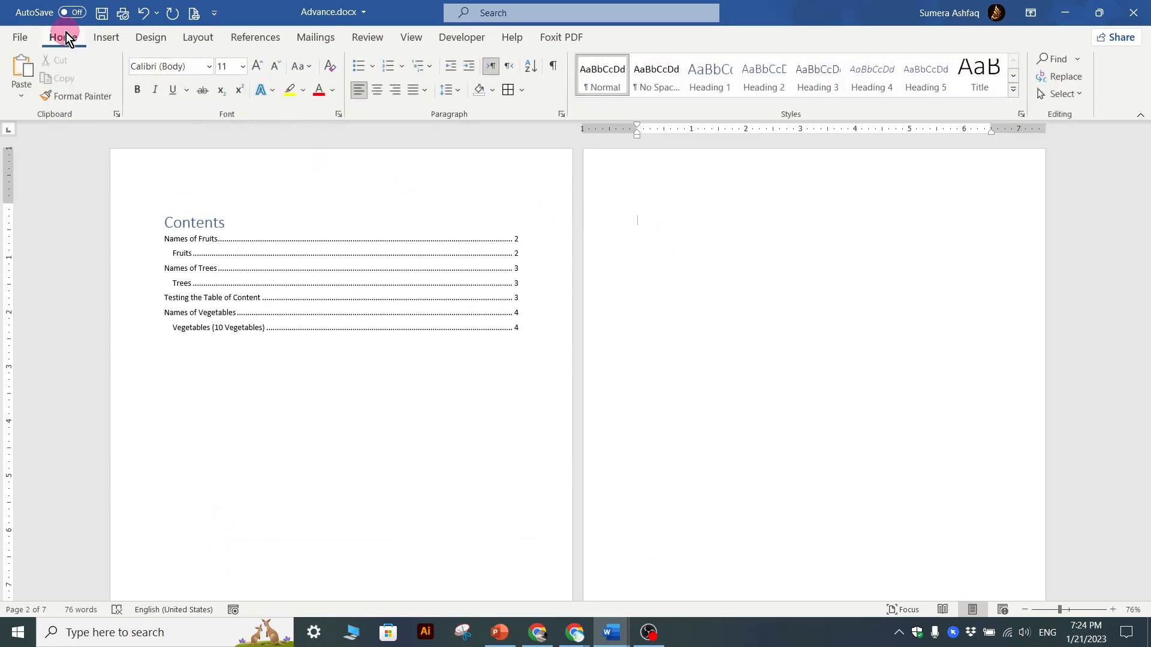
pyautogui.click(554, 66)
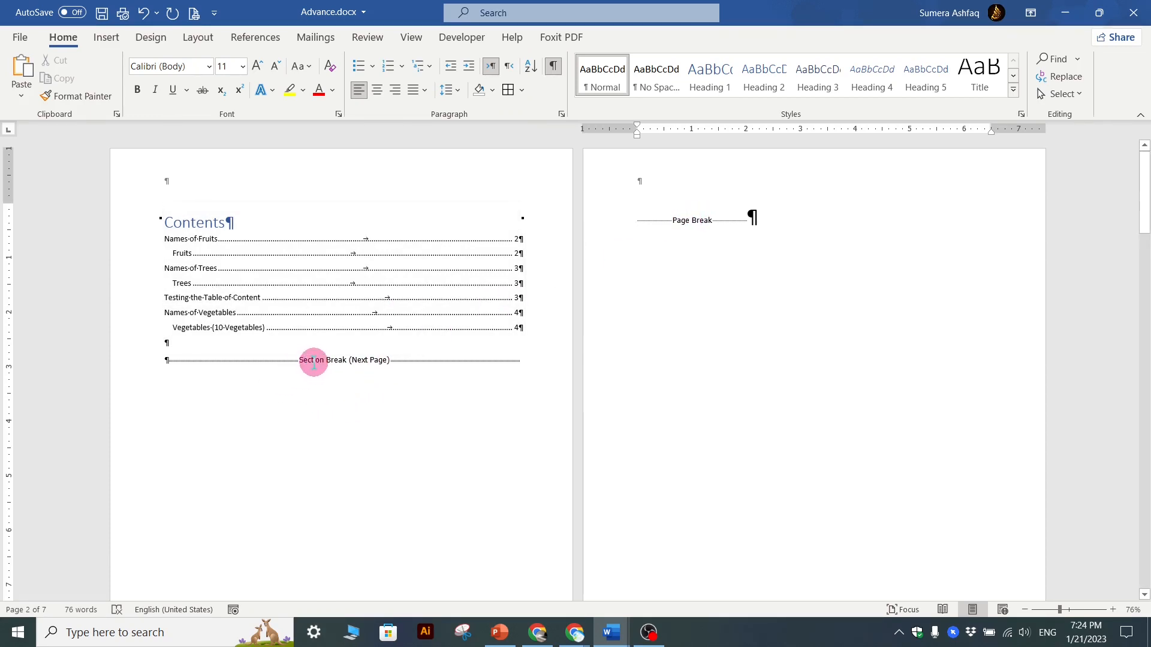
pyautogui.click(554, 67)
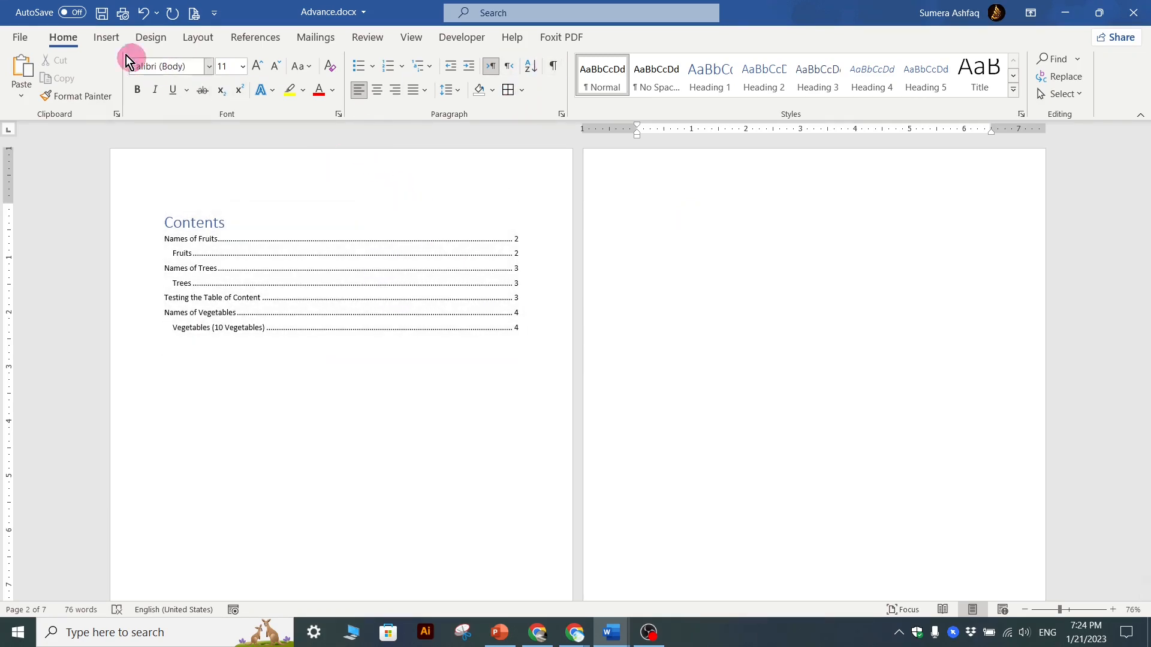
# Insert page numbers at the top of the page using the centred Plain Number 2 design
pyautogui.click(105, 39)
pyautogui.click(166, 387)
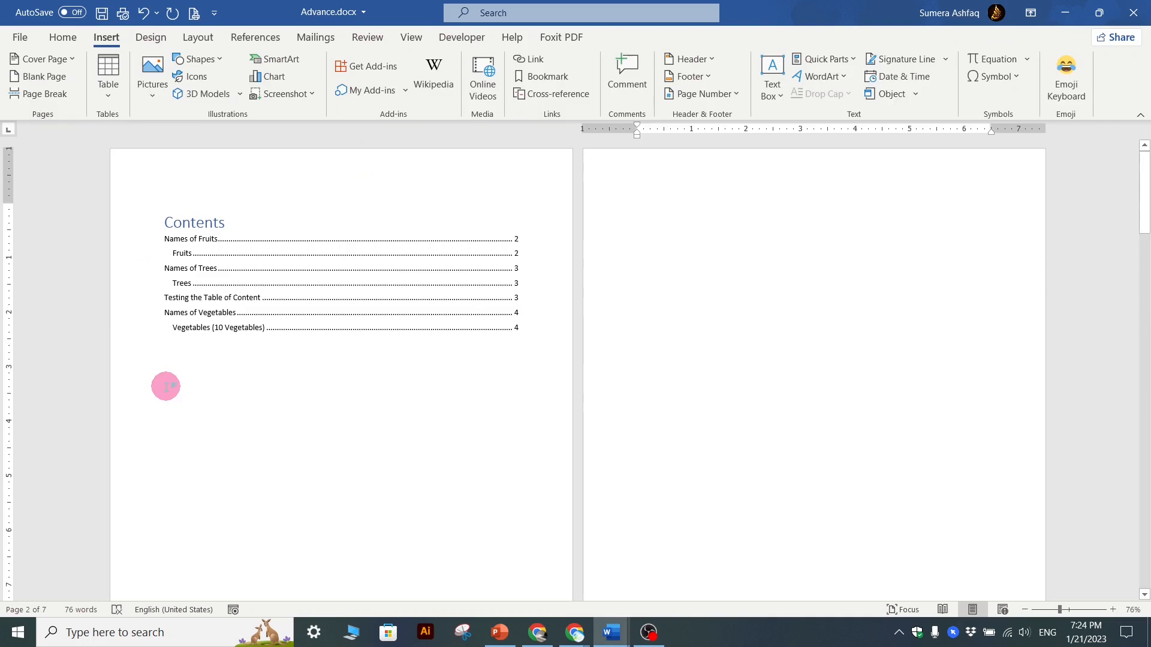
pyautogui.click(706, 95)
pyautogui.moveTo(720, 160)
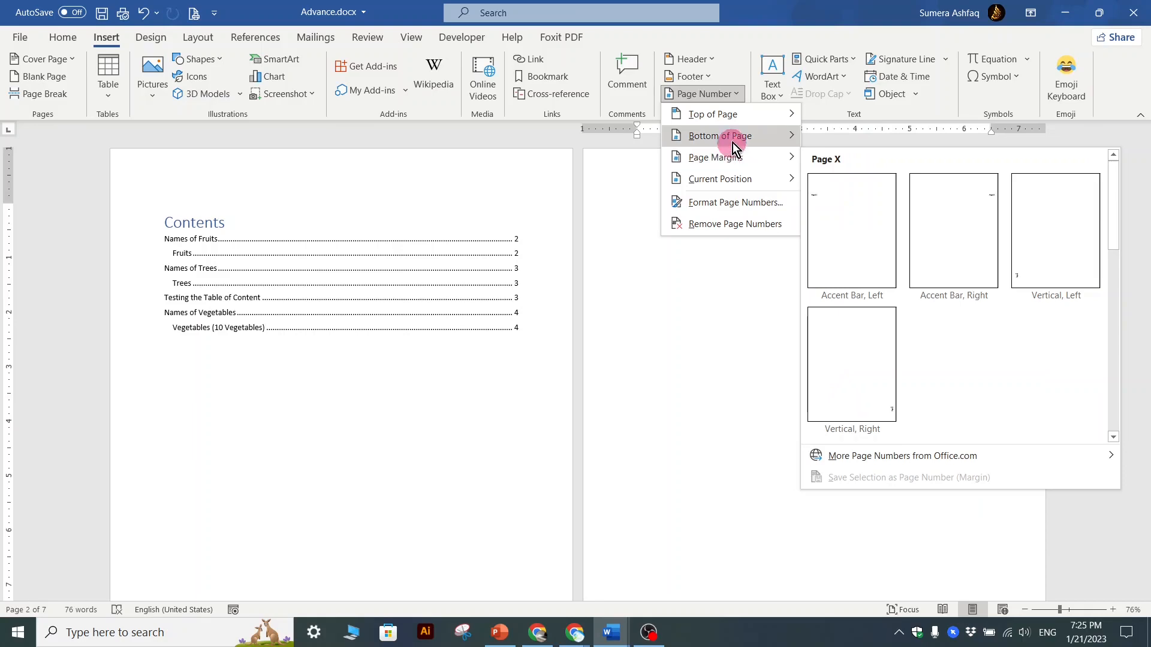
pyautogui.moveTo(736, 107)
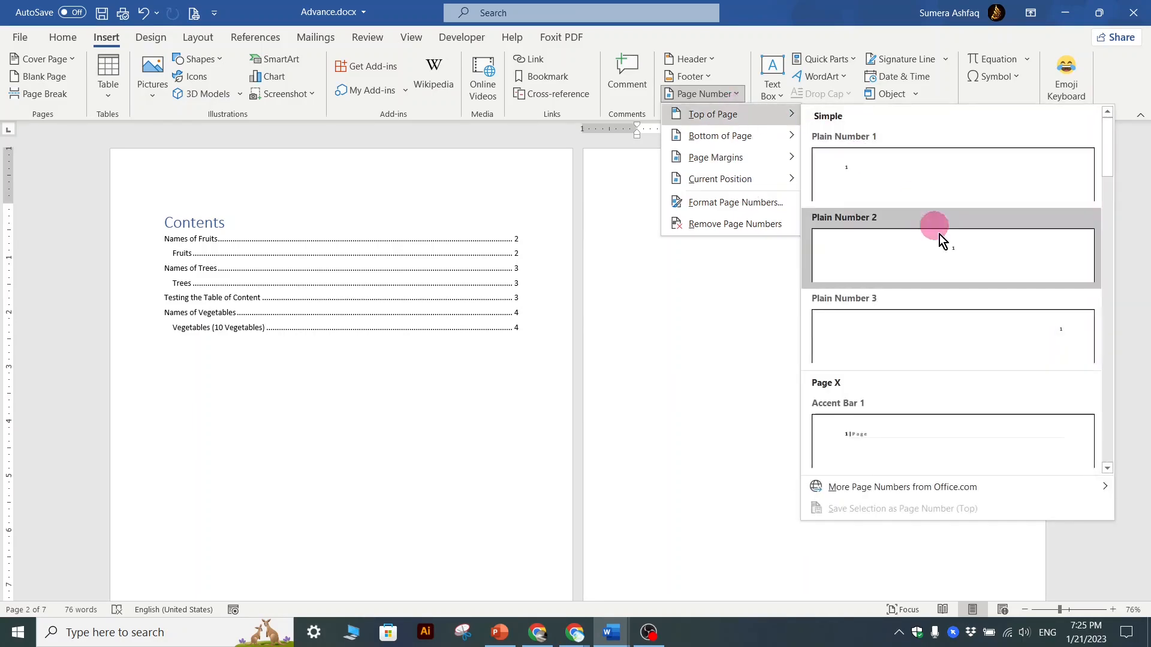
pyautogui.click(946, 251)
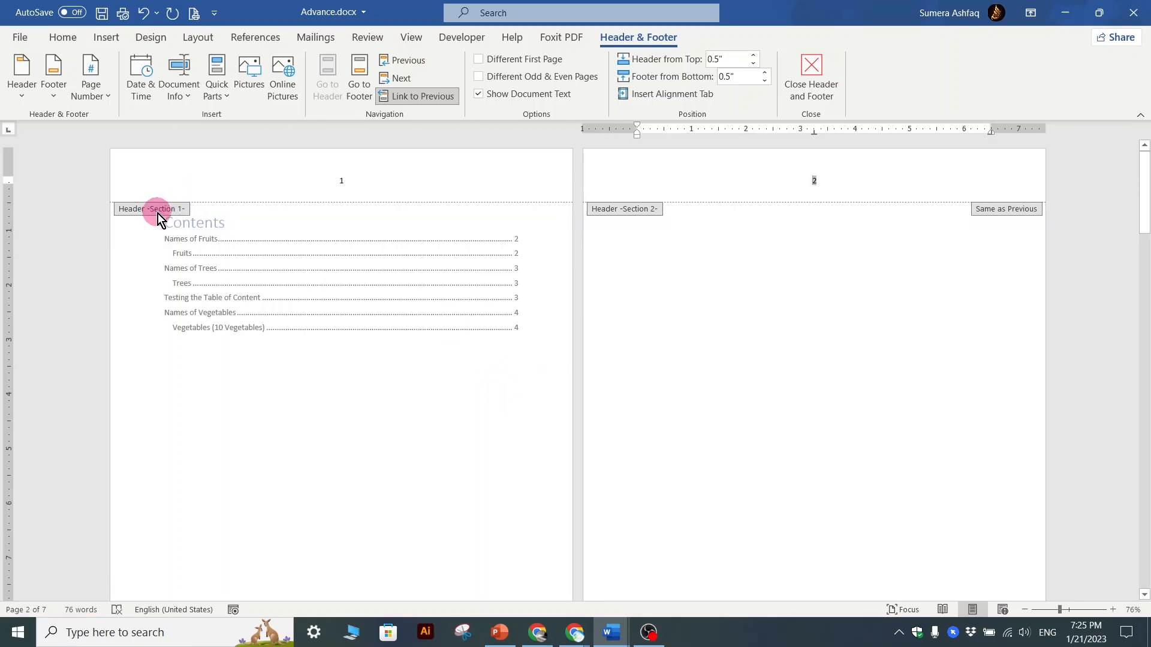
# Format the page number in the Section 1 header as i, ii, iii starting at i, and close the header
pyautogui.scroll(3, 157, 214)
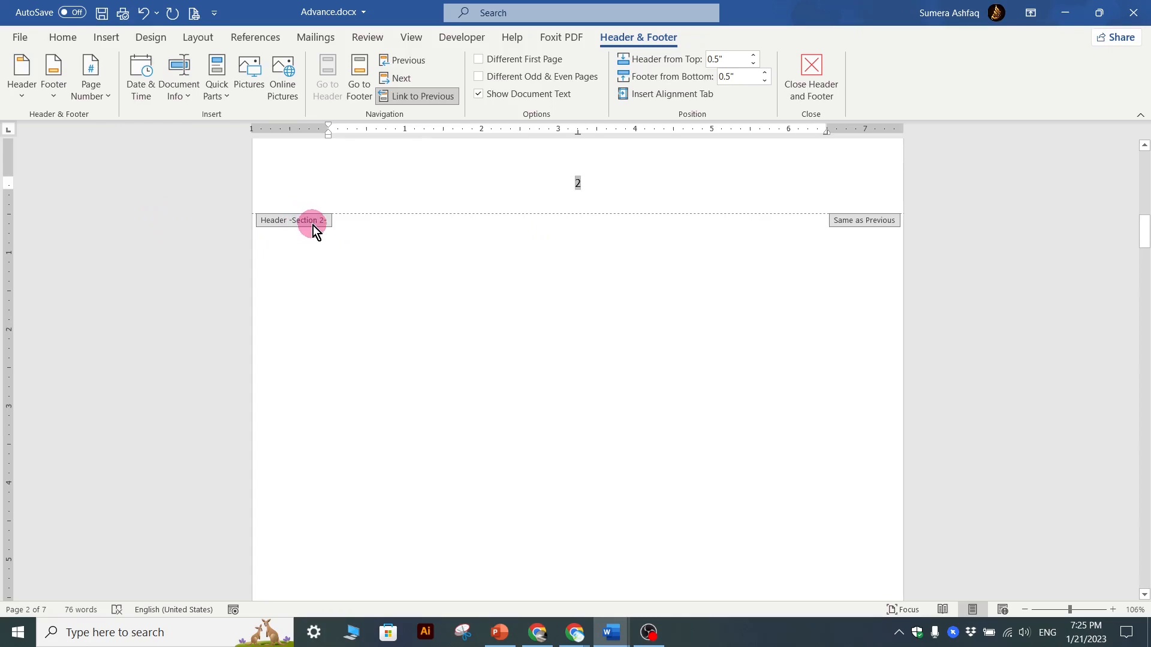
pyautogui.scroll(10, 312, 224)
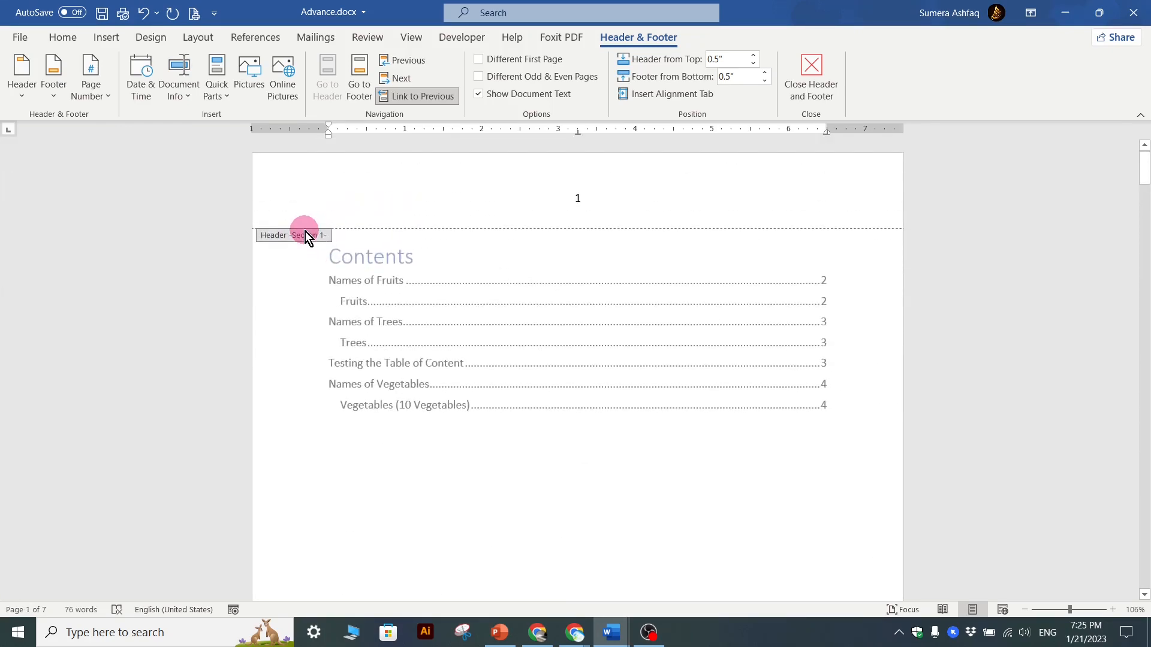
pyautogui.click(580, 198)
pyautogui.doubleClick(581, 198)
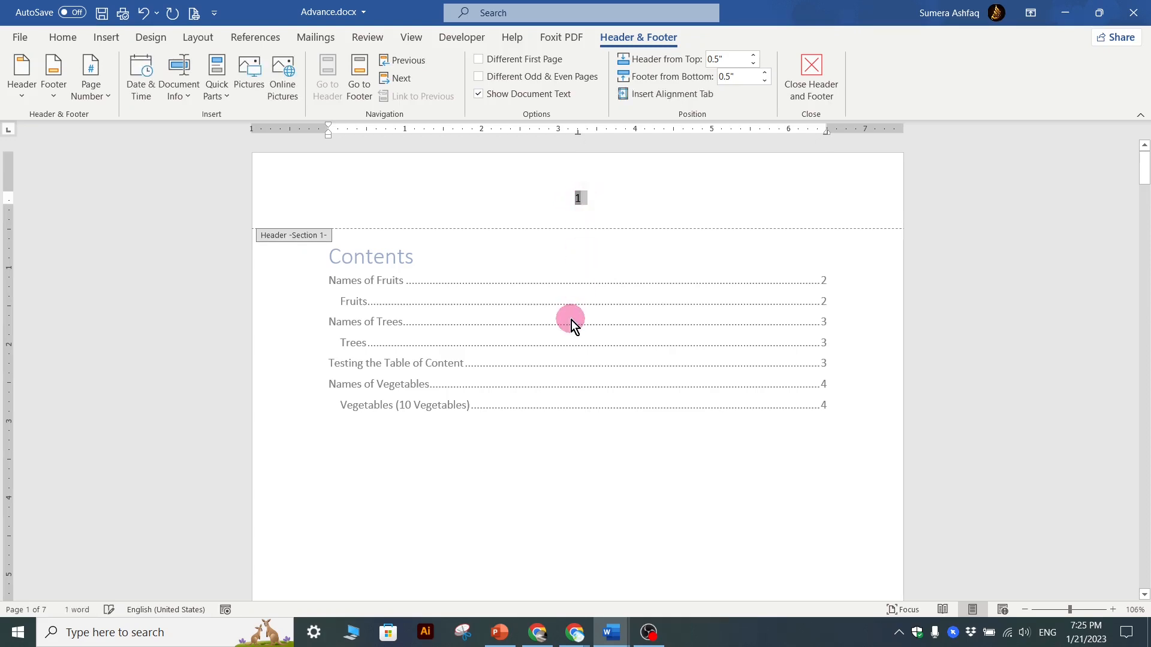
pyautogui.rightClick(581, 197)
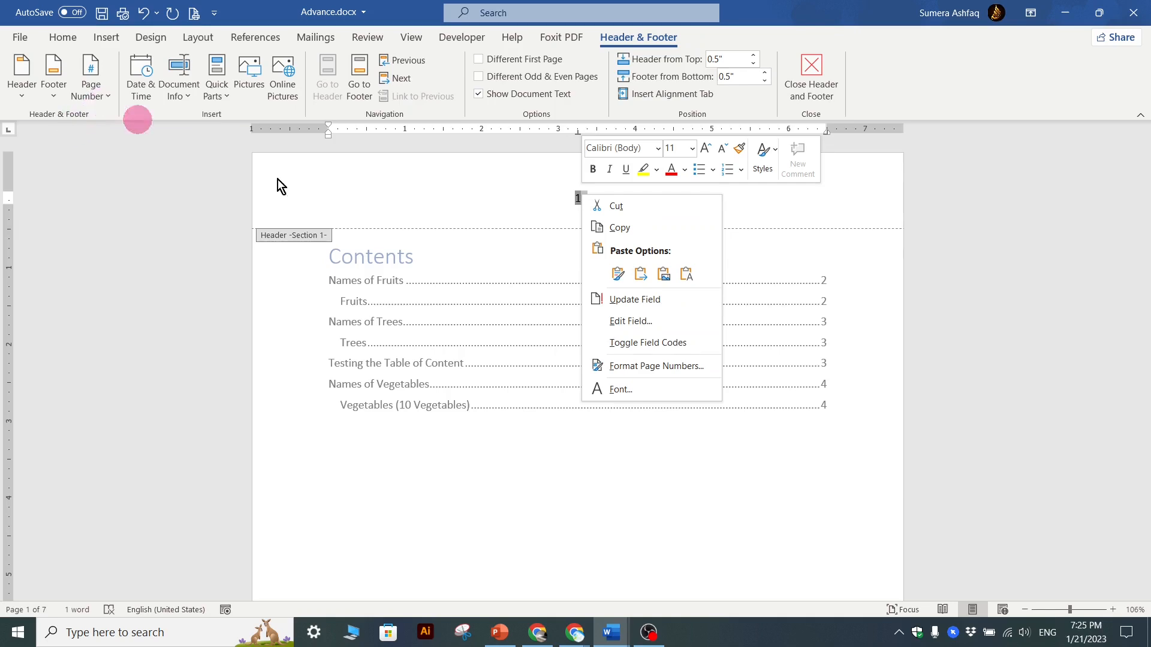
pyautogui.click(644, 477)
pyautogui.click(96, 96)
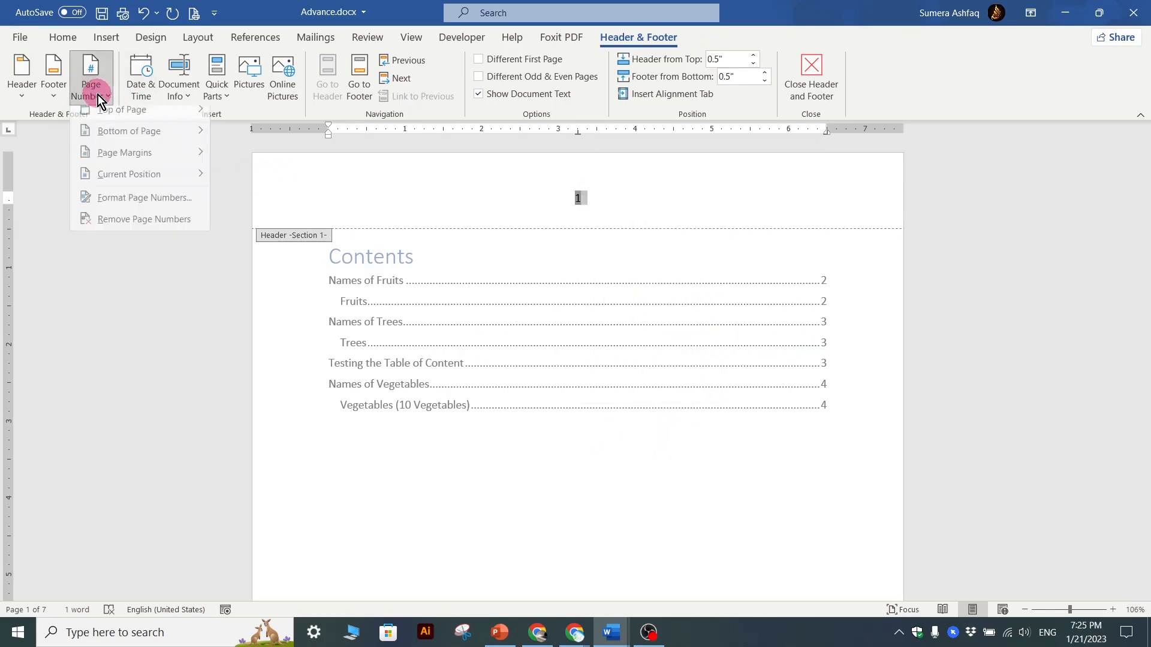
pyautogui.click(138, 203)
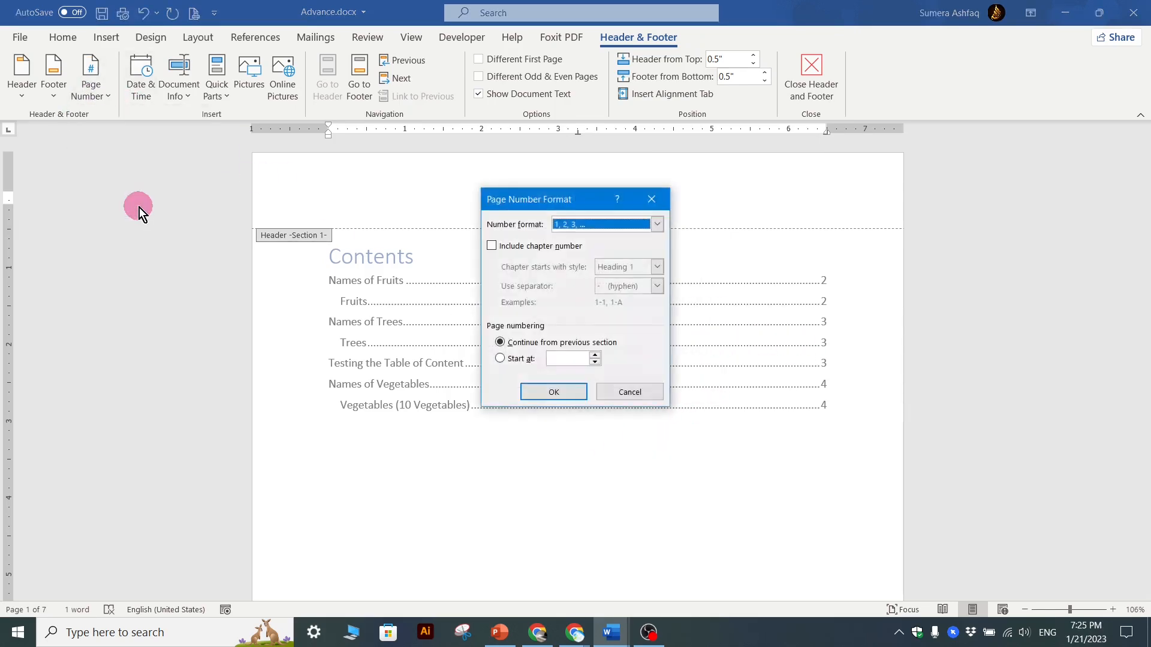
pyautogui.moveTo(541, 203); pyautogui.dragTo(790, 191)
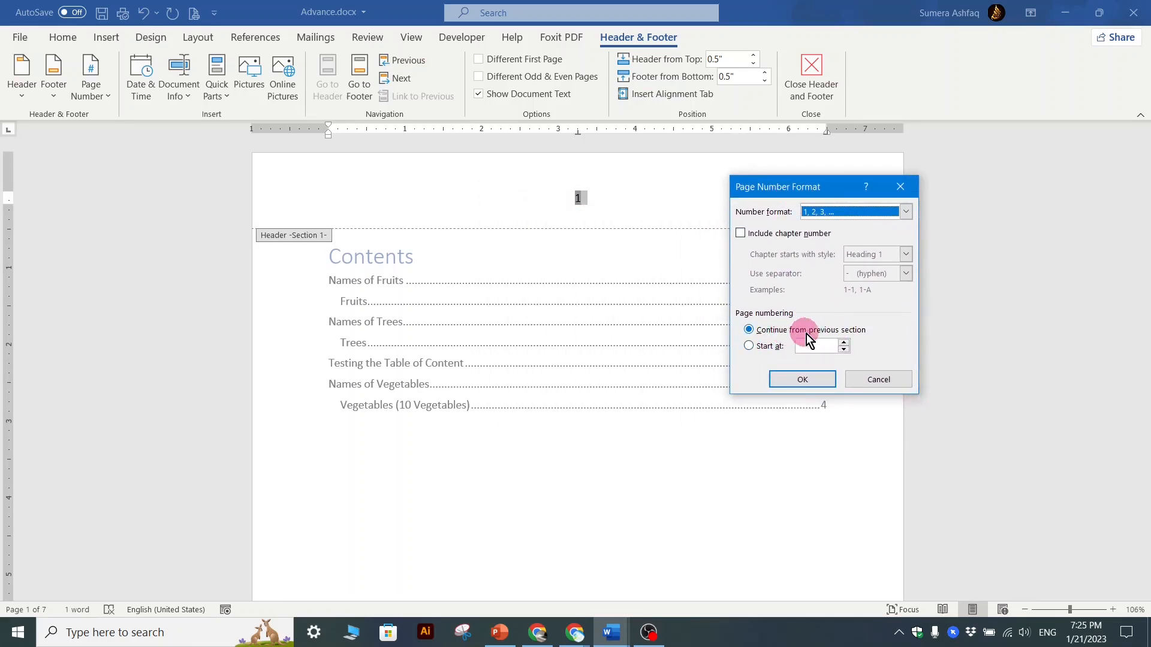
pyautogui.click(905, 212)
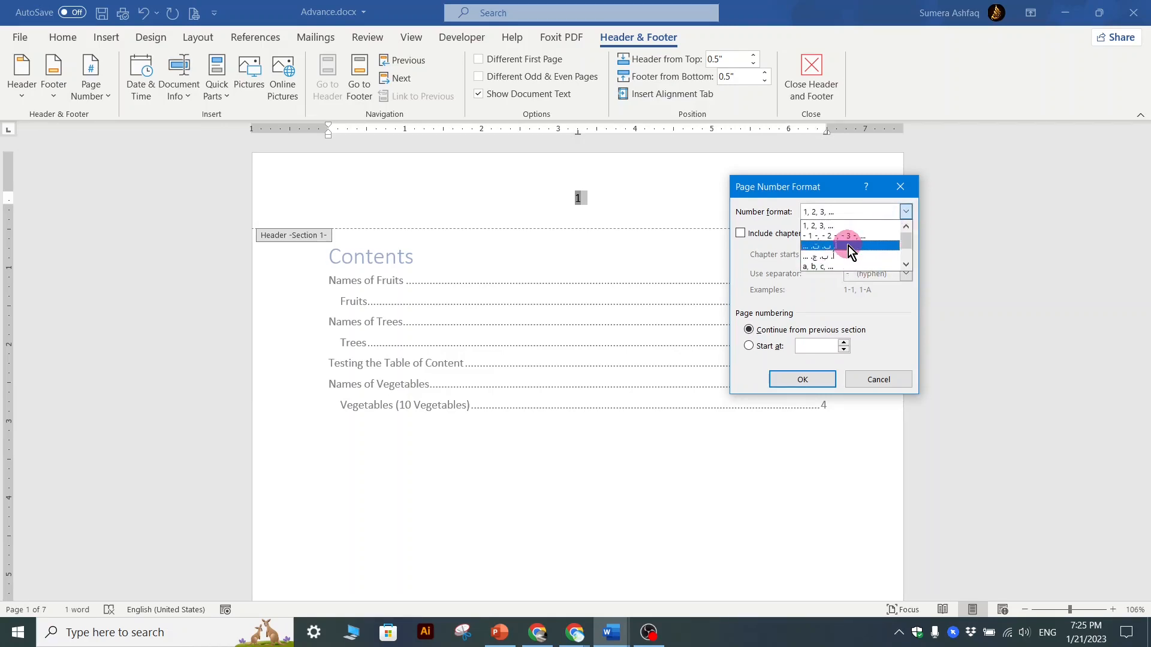
pyautogui.scroll(-2, 848, 247)
pyautogui.click(830, 256)
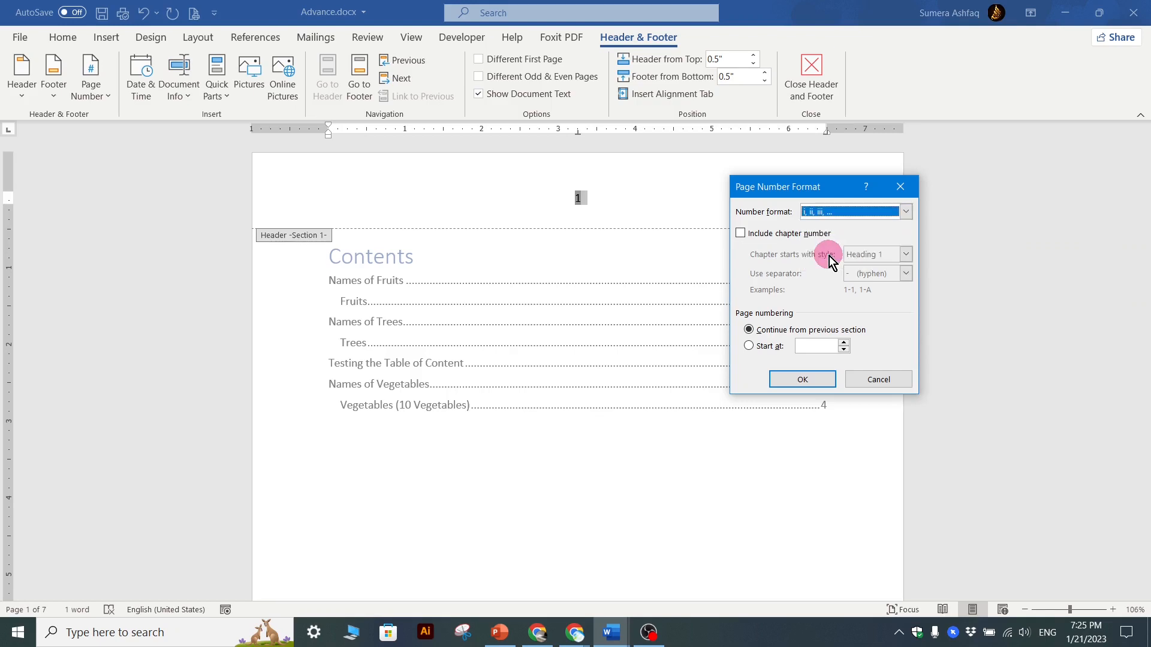
pyautogui.click(749, 346)
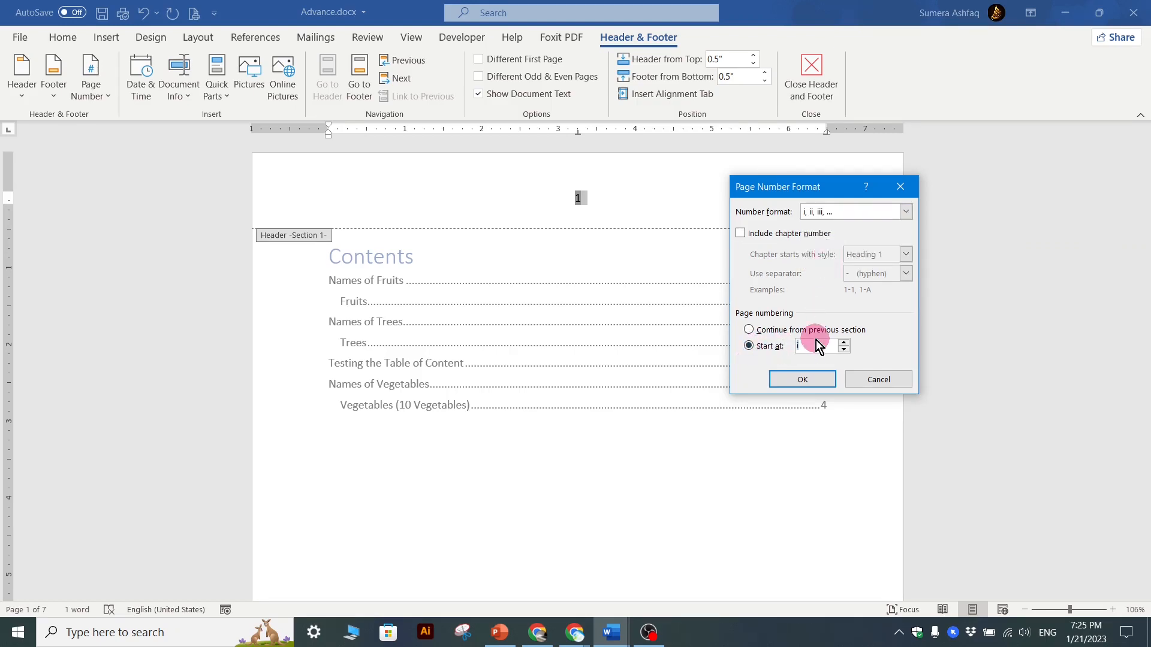
pyautogui.click(802, 377)
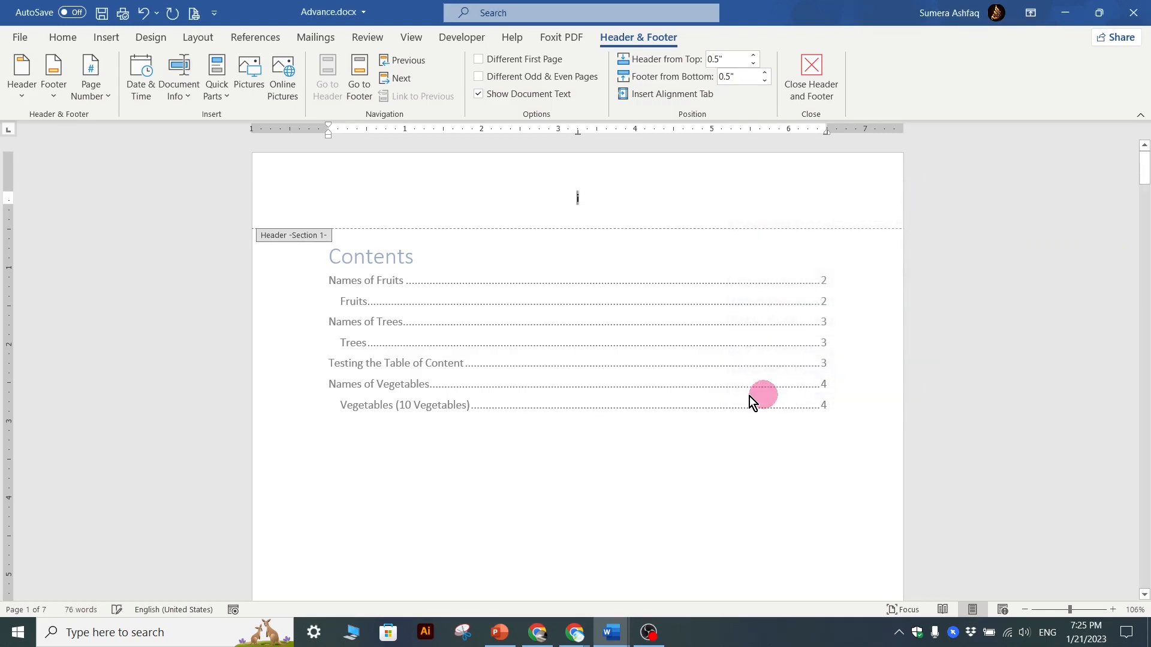
pyautogui.click(821, 79)
# Compare the page number on the contents page with the one on the page that follows it
pyautogui.scroll(5, 720, 253)
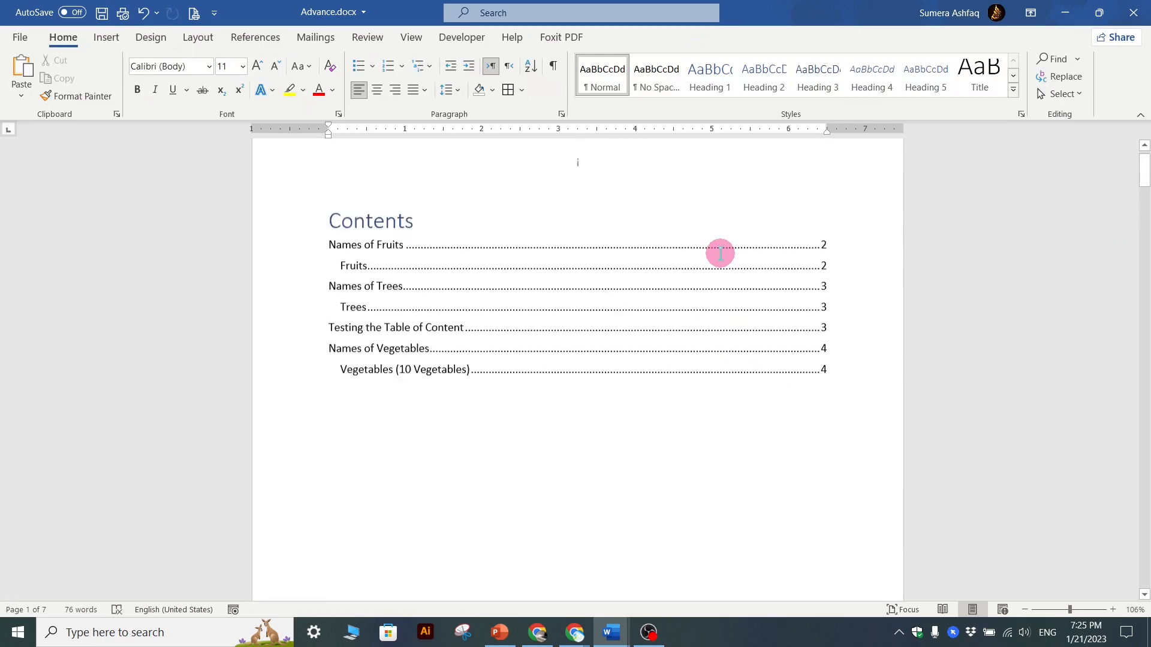
pyautogui.keyDown('ctrl'); pyautogui.scroll(4, 618, 252); pyautogui.keyUp('ctrl')
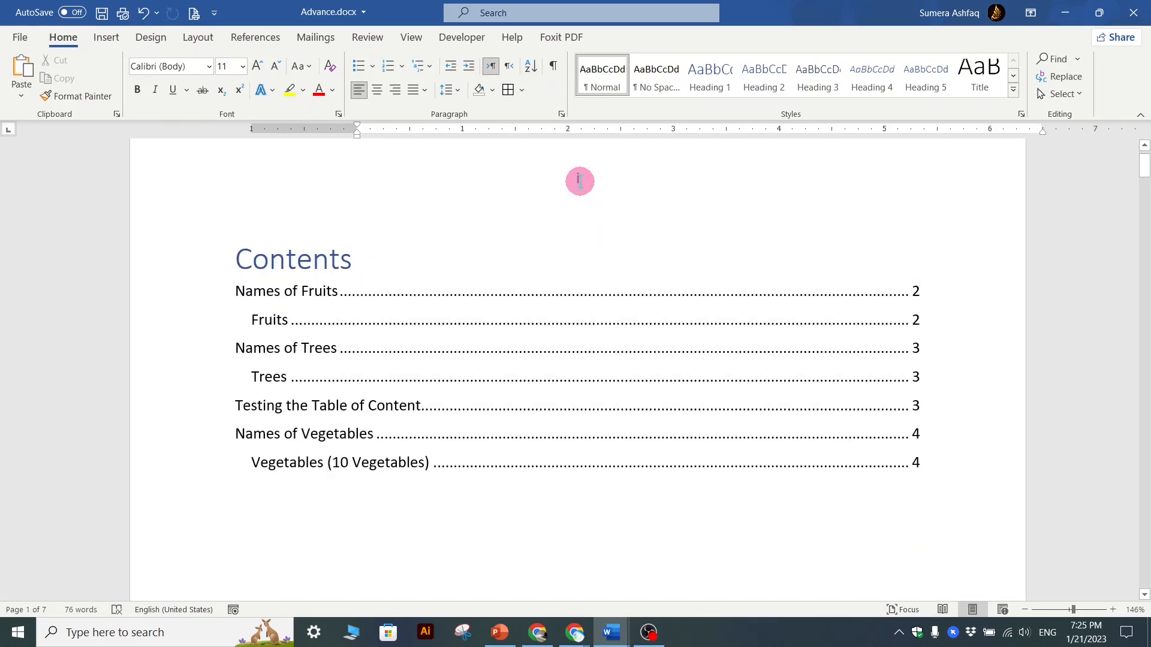
pyautogui.scroll(-10, 590, 228)
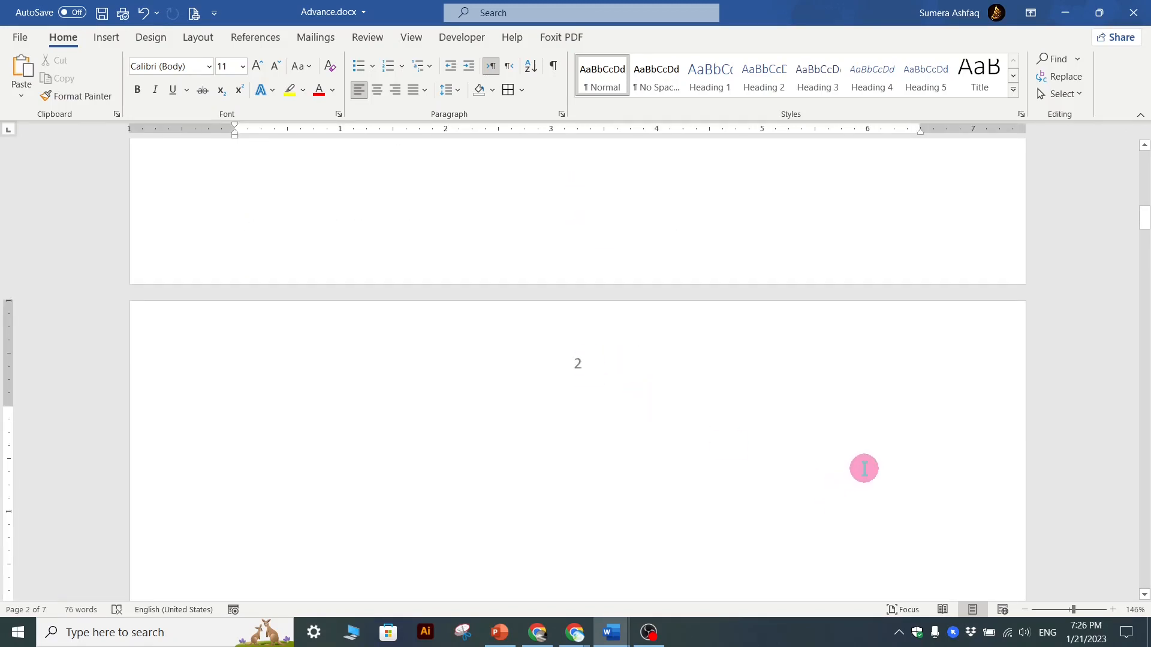
pyautogui.scroll(15, 864, 467)
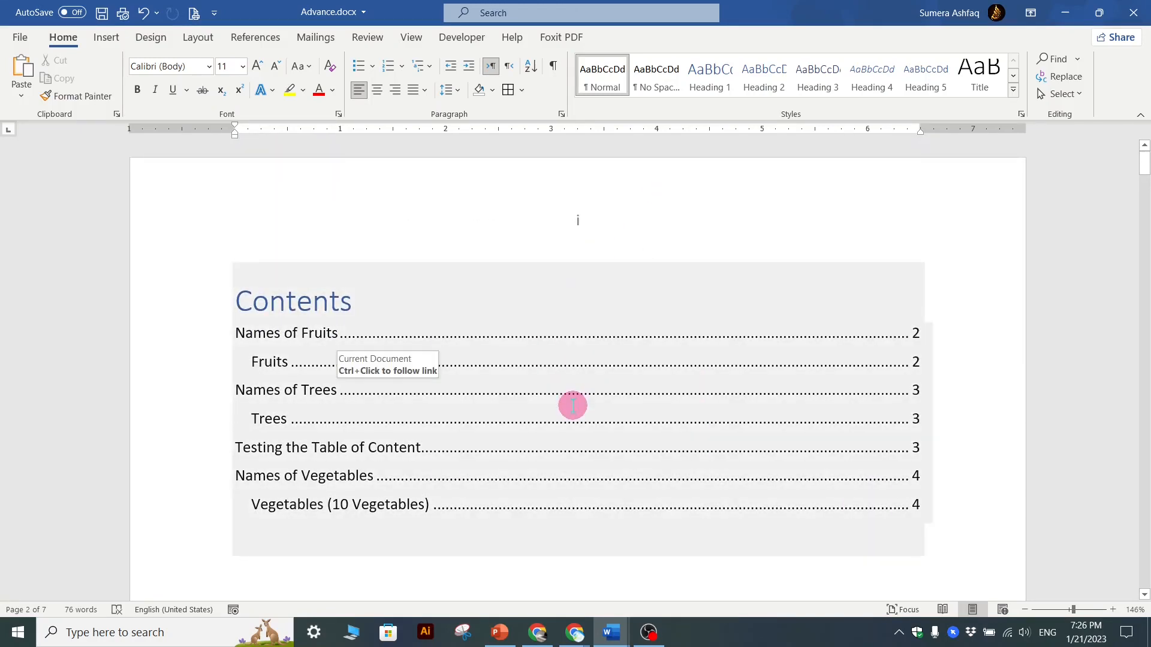
pyautogui.scroll(-6, 572, 416)
pyautogui.scroll(-5, 573, 415)
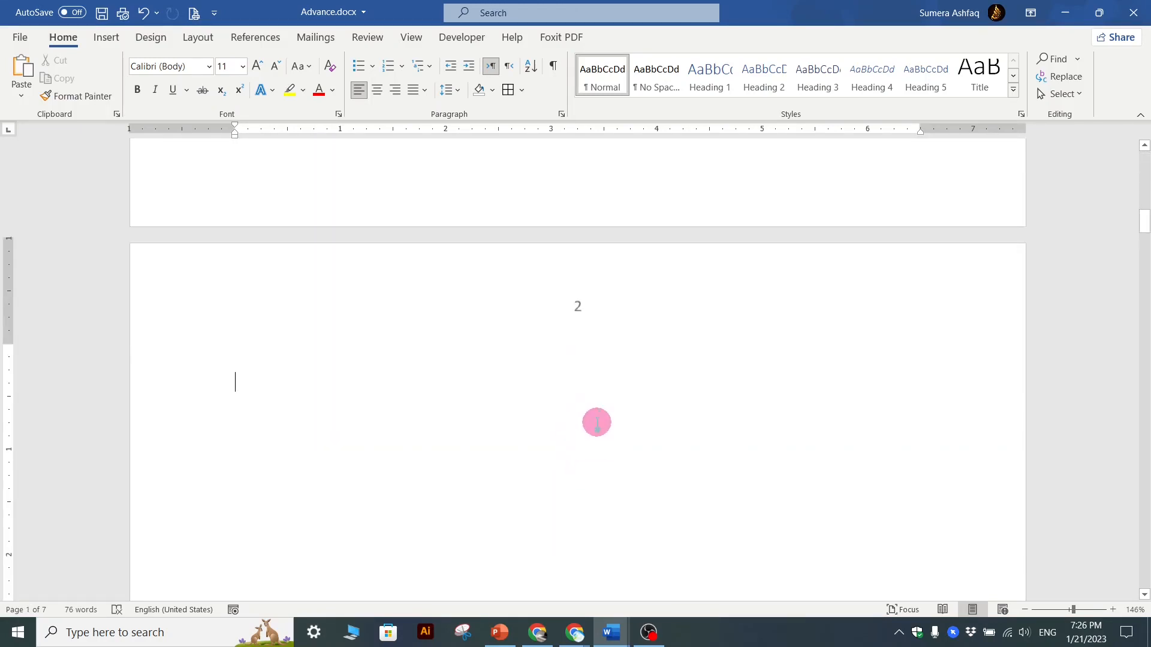
# Format the page number in the Section 2 header as - 1 -, - 2 -, - 3 - starting at - 1 -, and close the header
pyautogui.doubleClick(581, 301)
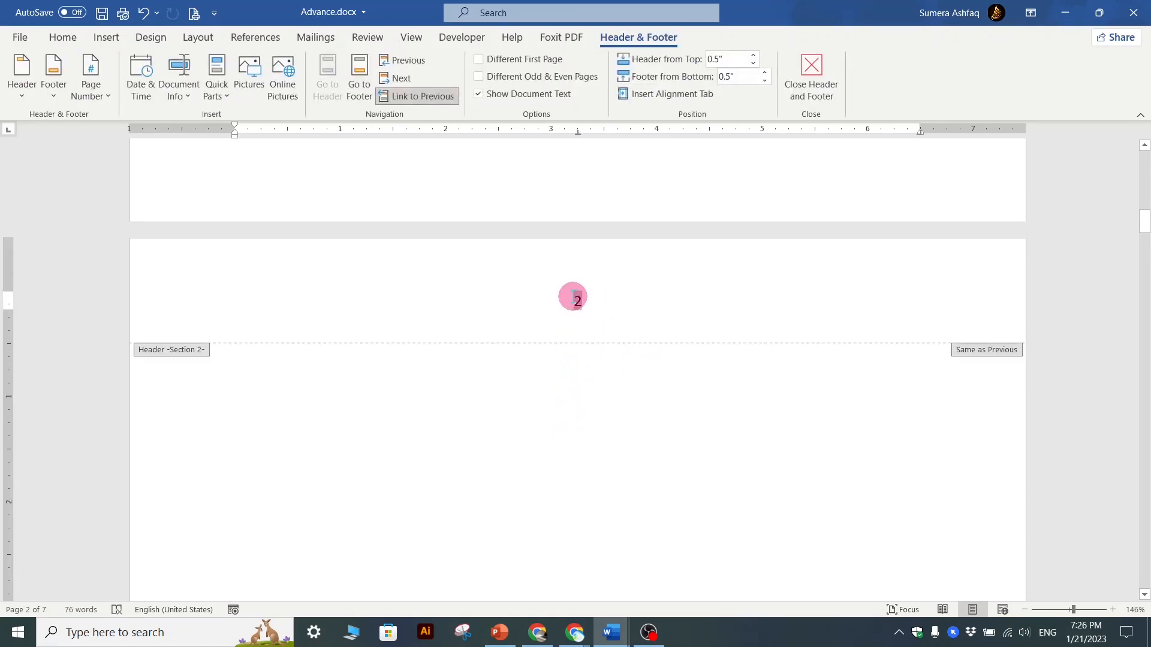
pyautogui.doubleClick(575, 299)
pyautogui.rightClick(577, 308)
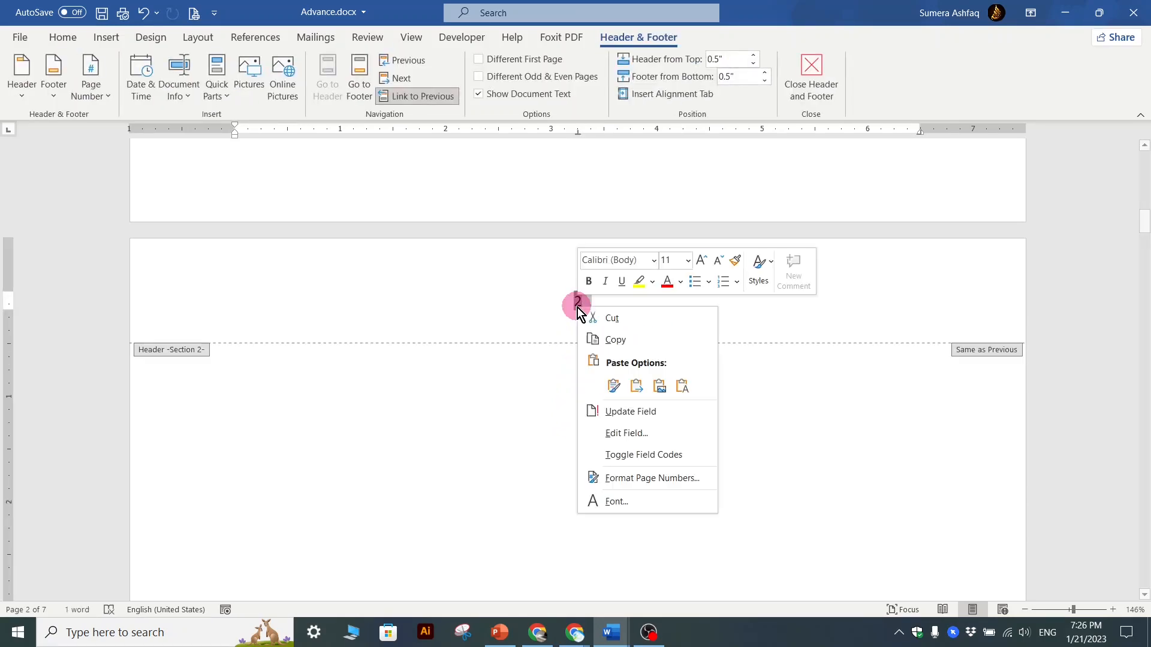
pyautogui.click(649, 478)
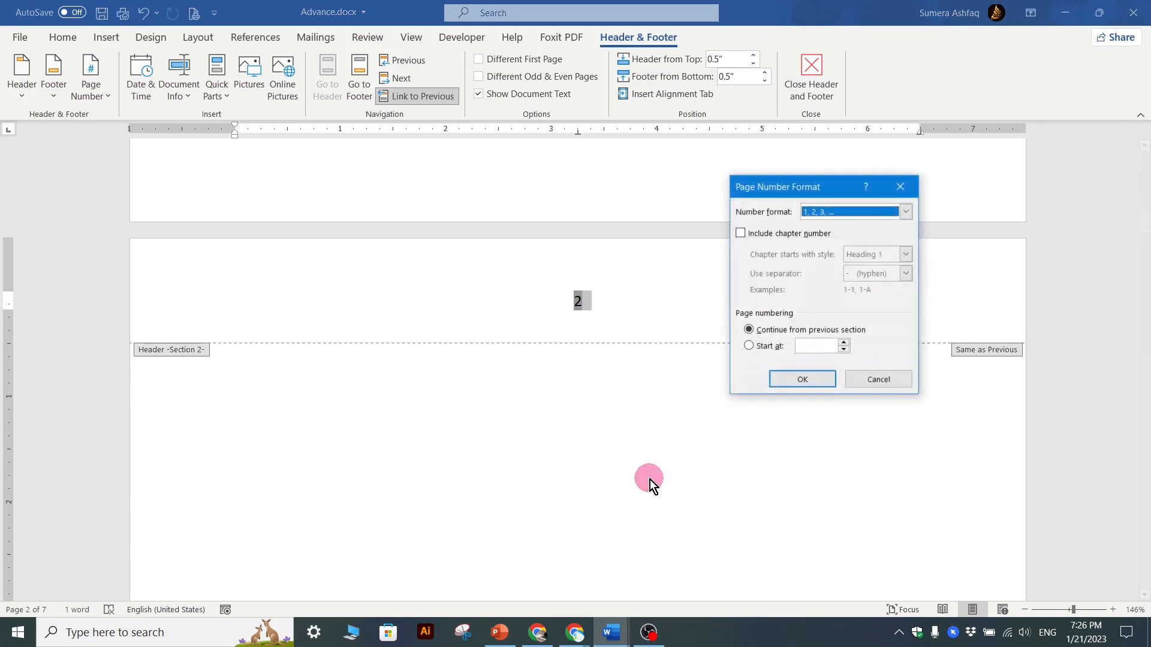
pyautogui.click(749, 345)
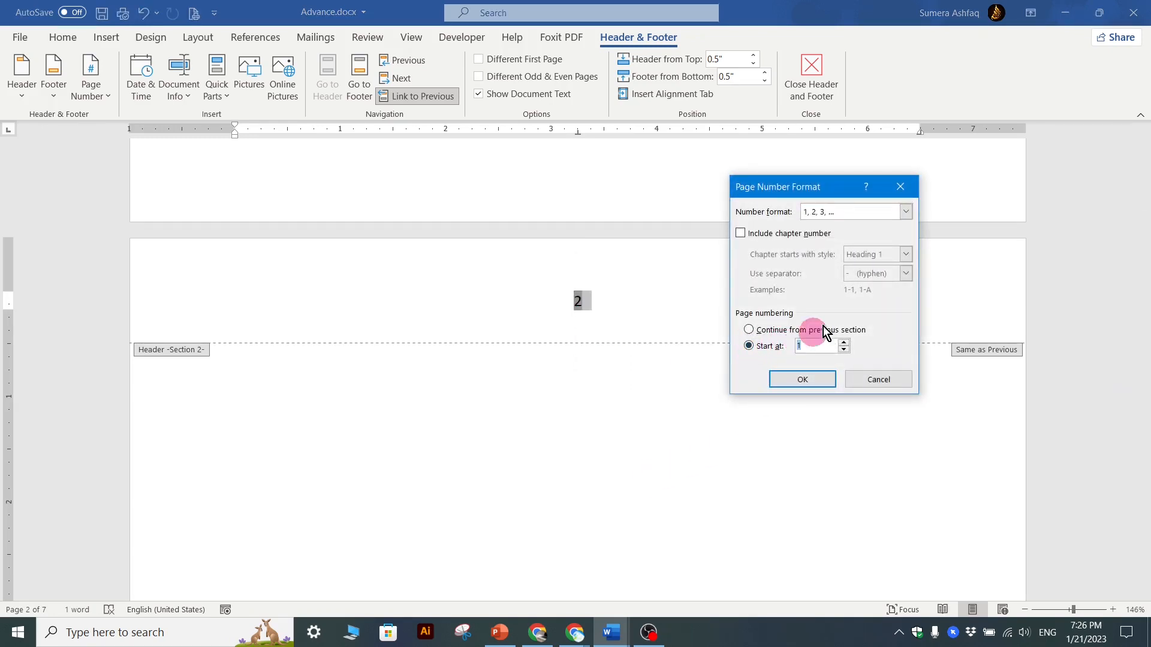
pyautogui.click(906, 212)
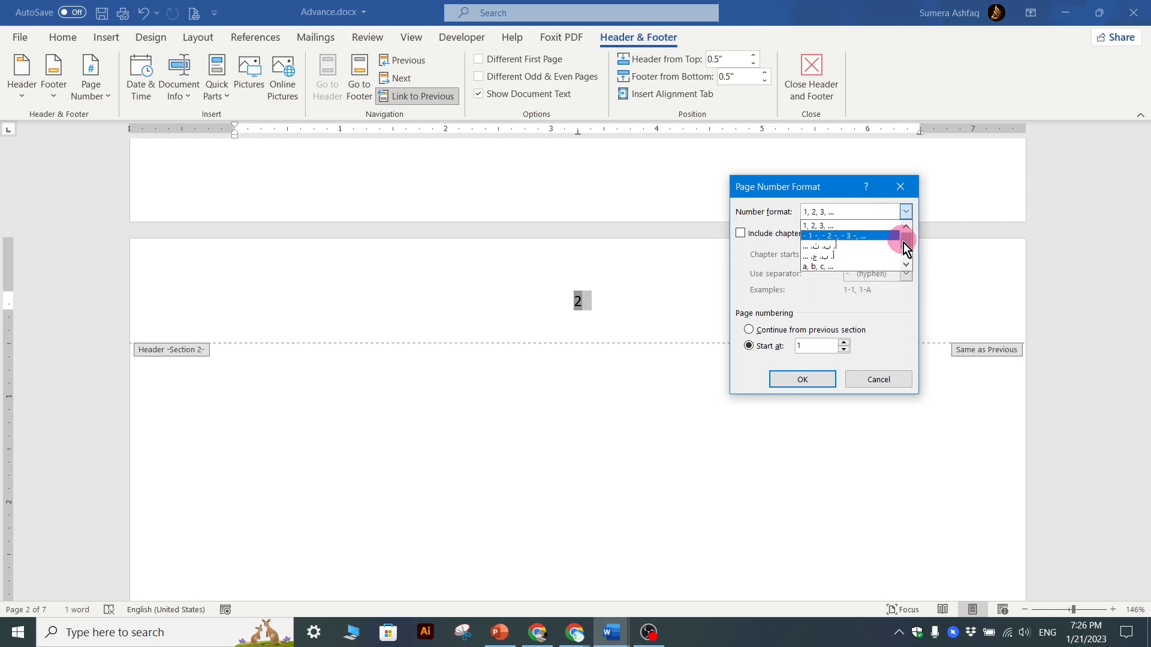
pyautogui.click(862, 235)
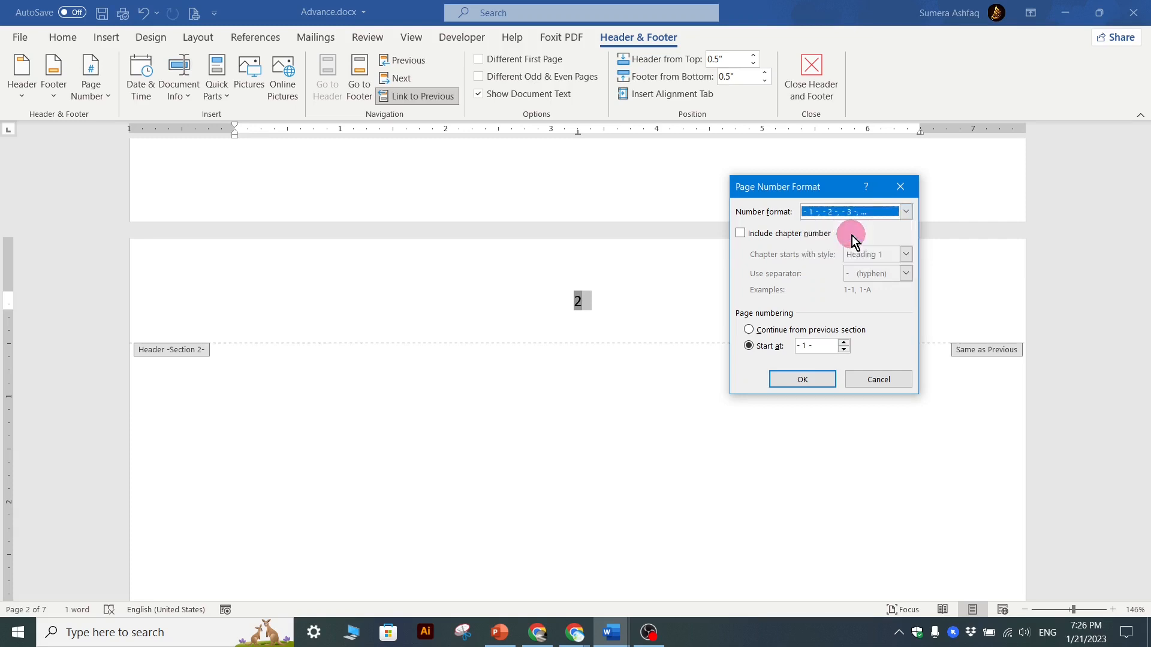
pyautogui.click(802, 378)
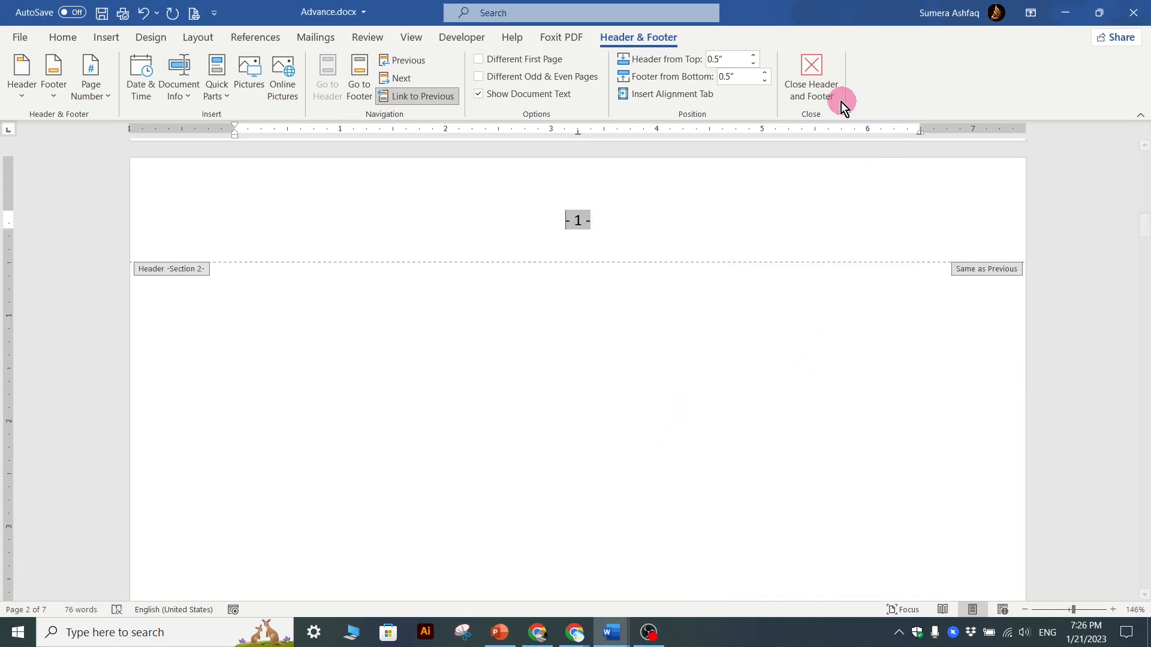
pyautogui.click(817, 96)
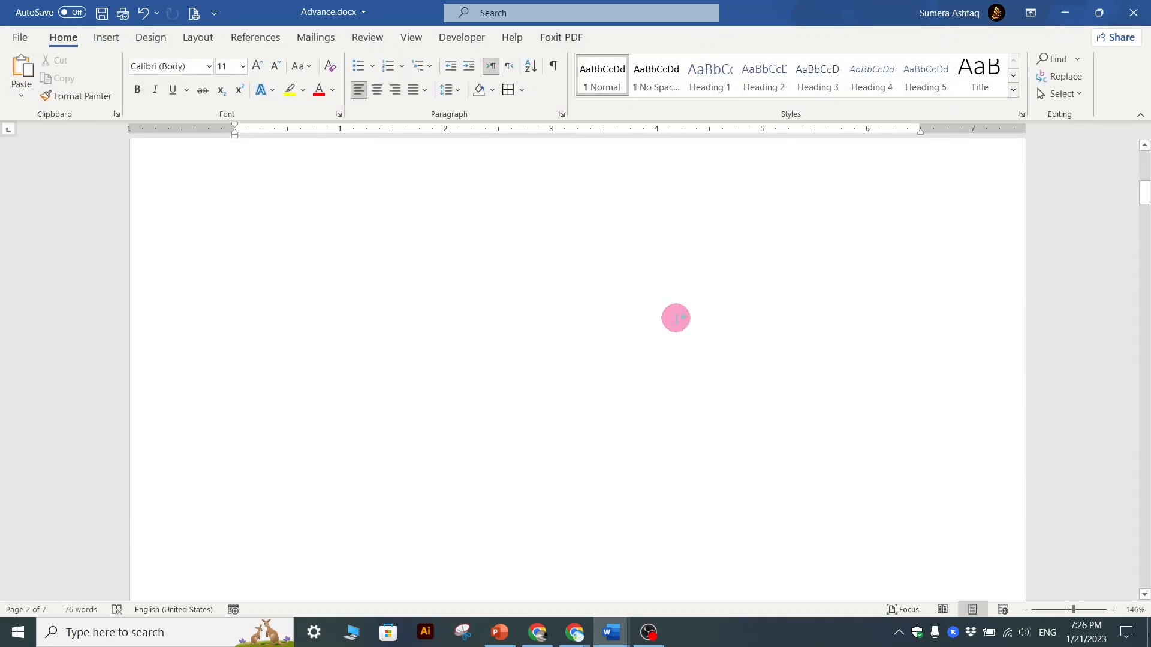
# Review the page numbering of both sections from the contents page to the vegetables page, ending with an overview of all pages
pyautogui.scroll(5, 675, 318)
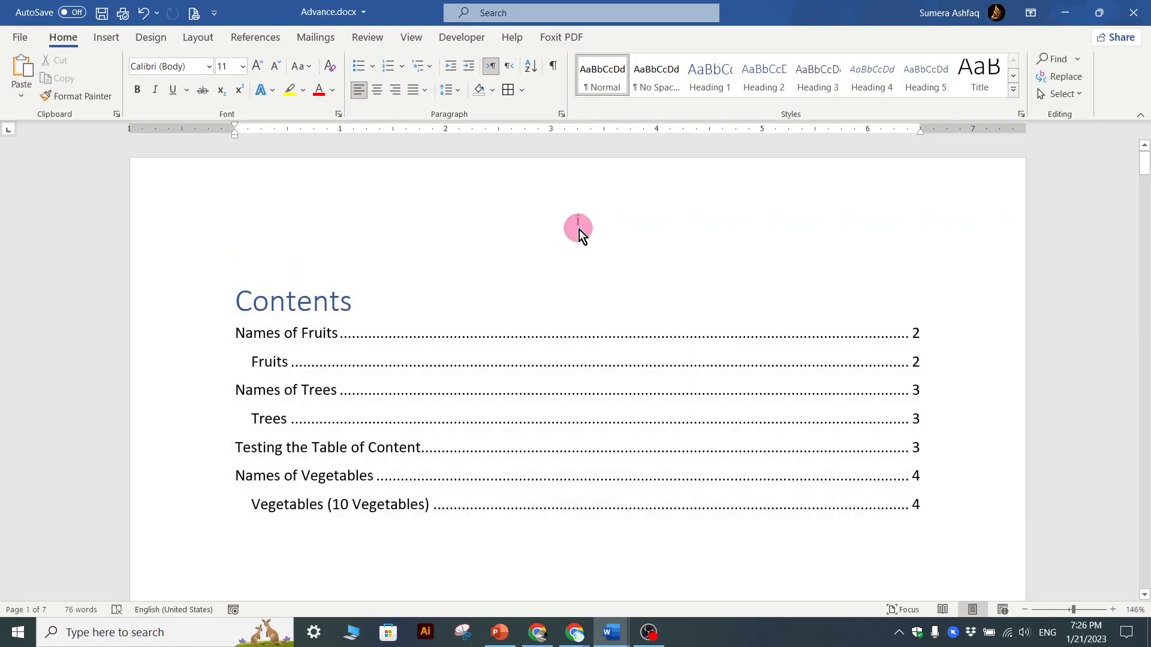
pyautogui.scroll(-10, 579, 229)
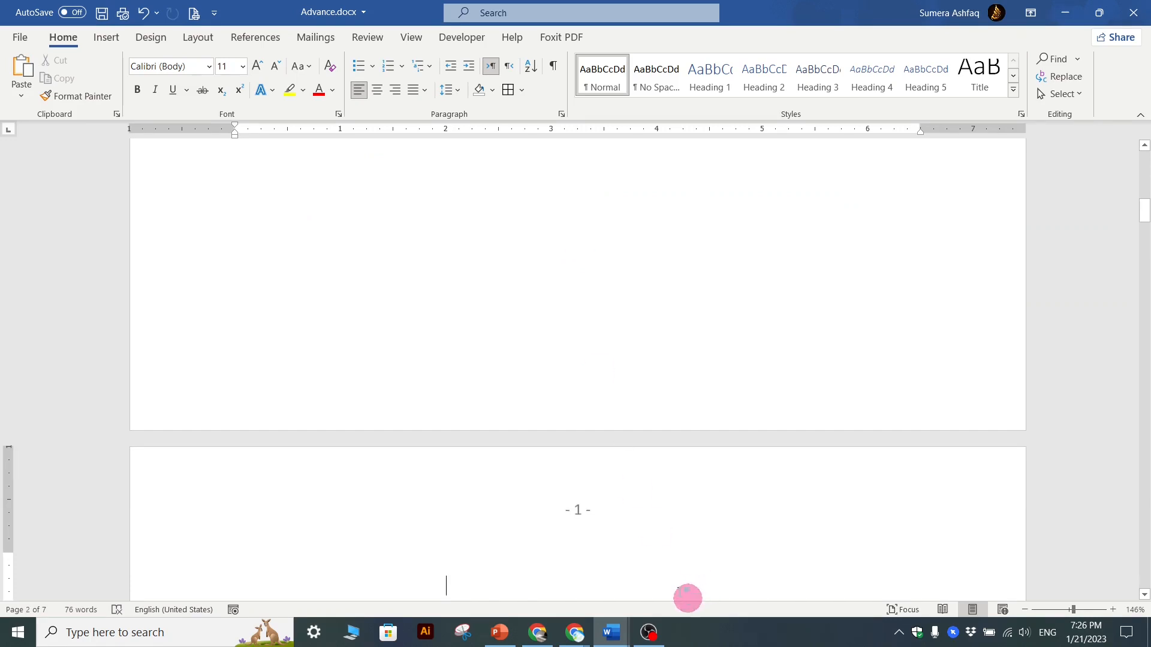
pyautogui.scroll(-7, 669, 545)
pyautogui.scroll(-5, 656, 507)
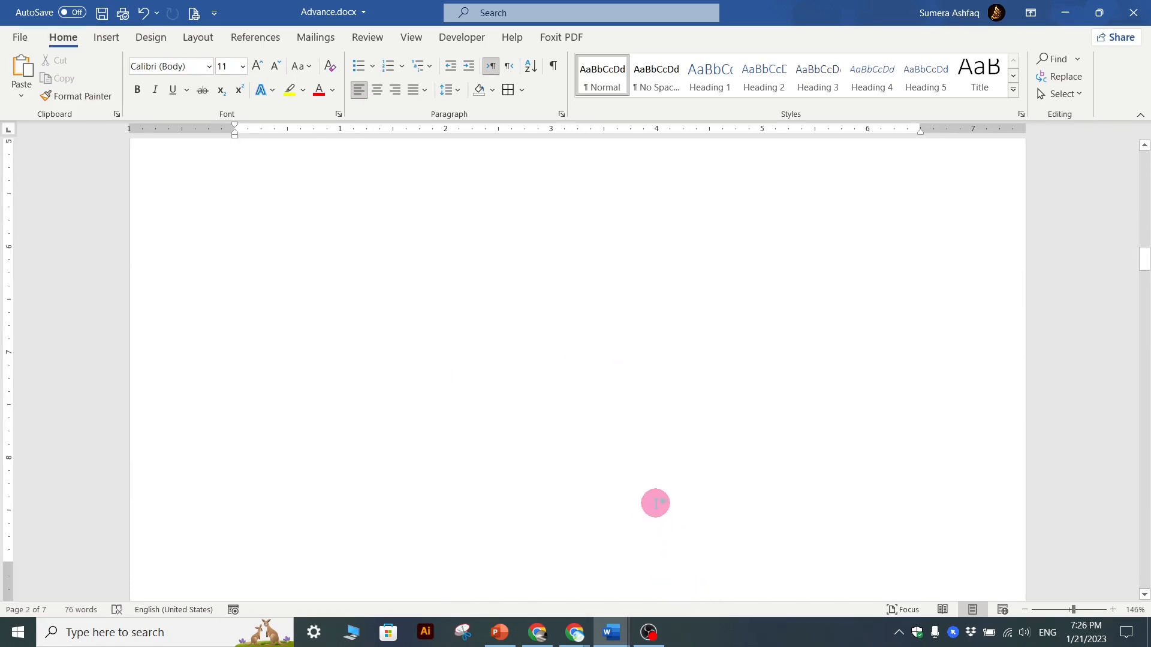
pyautogui.scroll(-12, 666, 502)
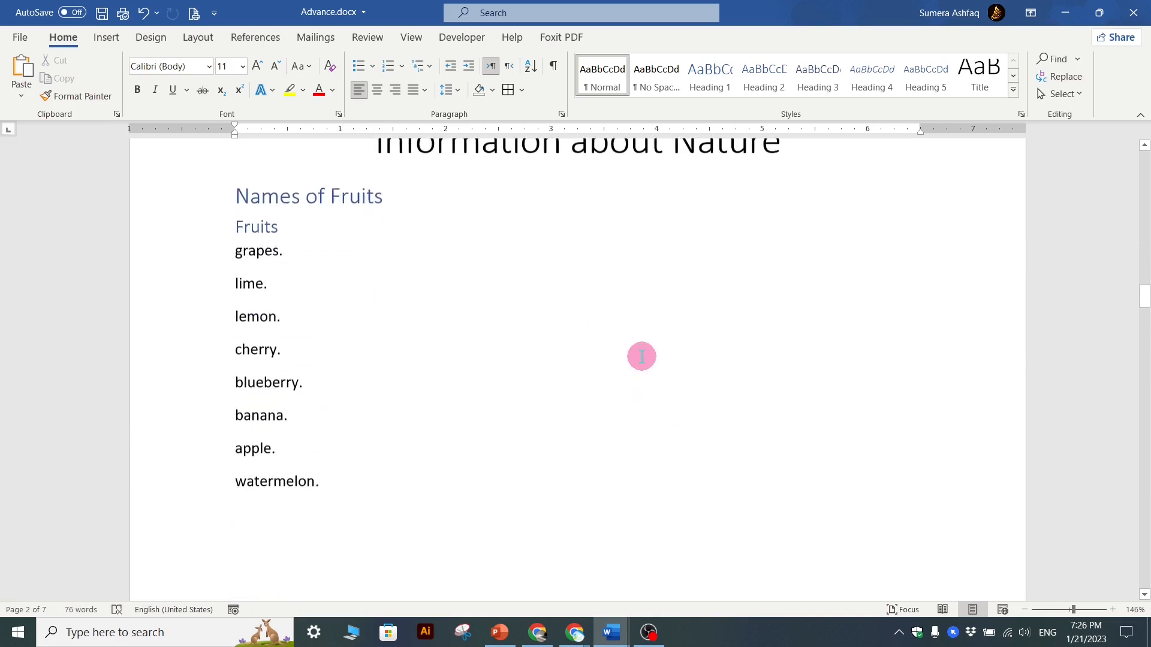
pyautogui.scroll(-20, 642, 360)
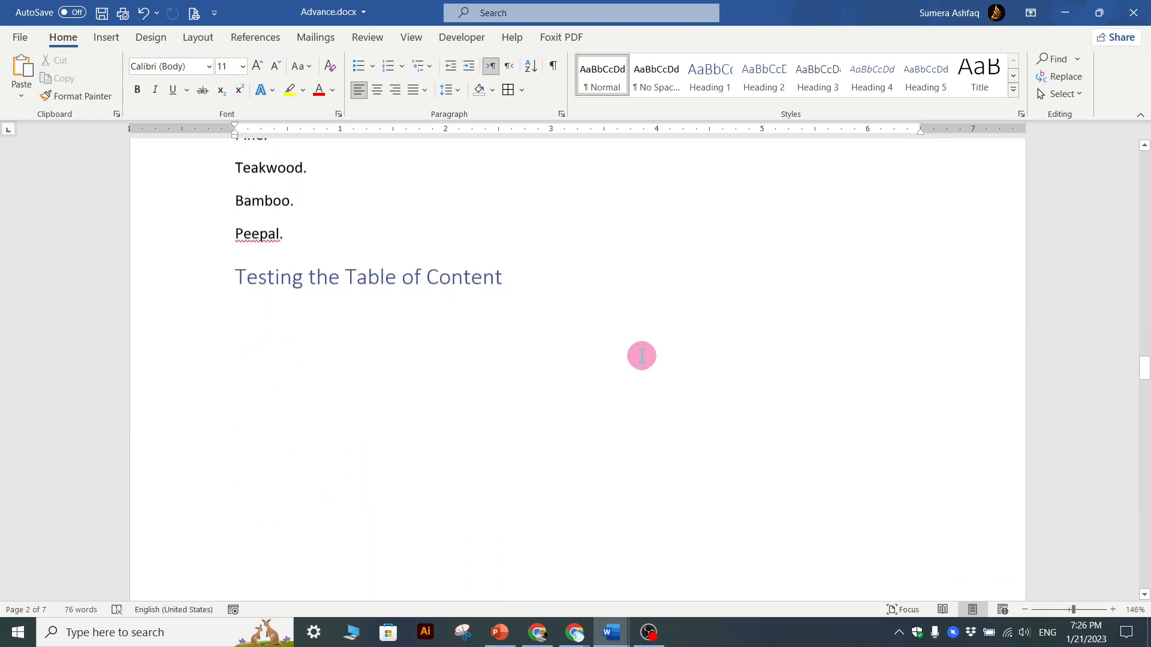
pyautogui.scroll(-1, 644, 372)
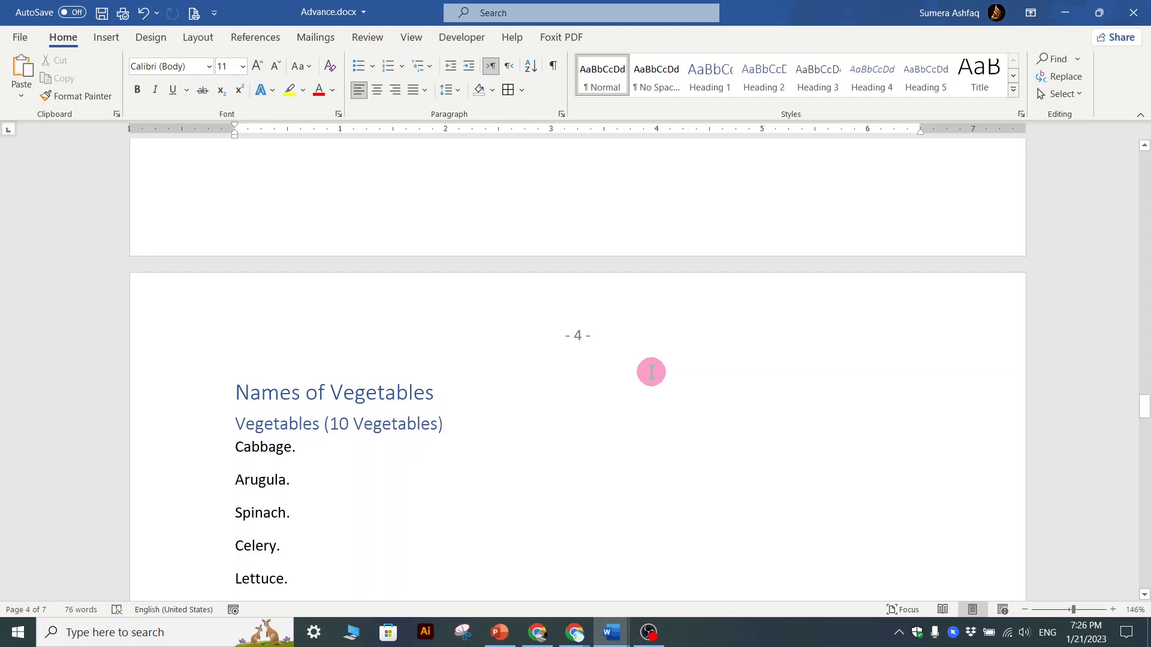
pyautogui.scroll(7, 514, 301)
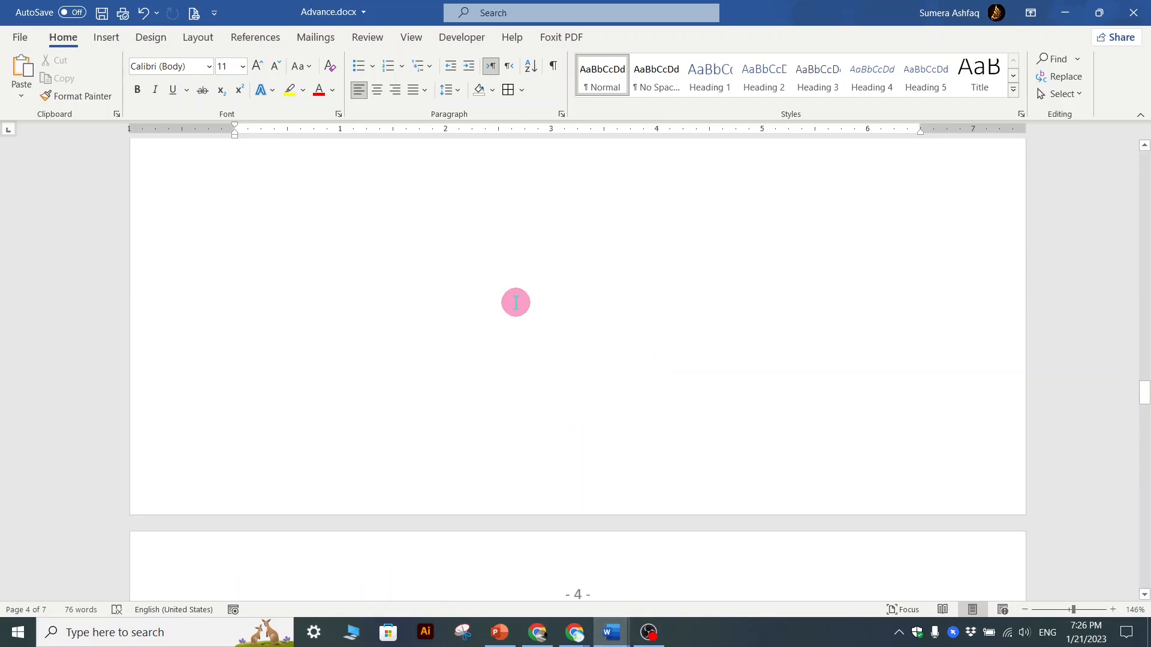
pyautogui.keyDown('ctrl'); pyautogui.scroll(-3, 516, 302); pyautogui.keyUp('ctrl')
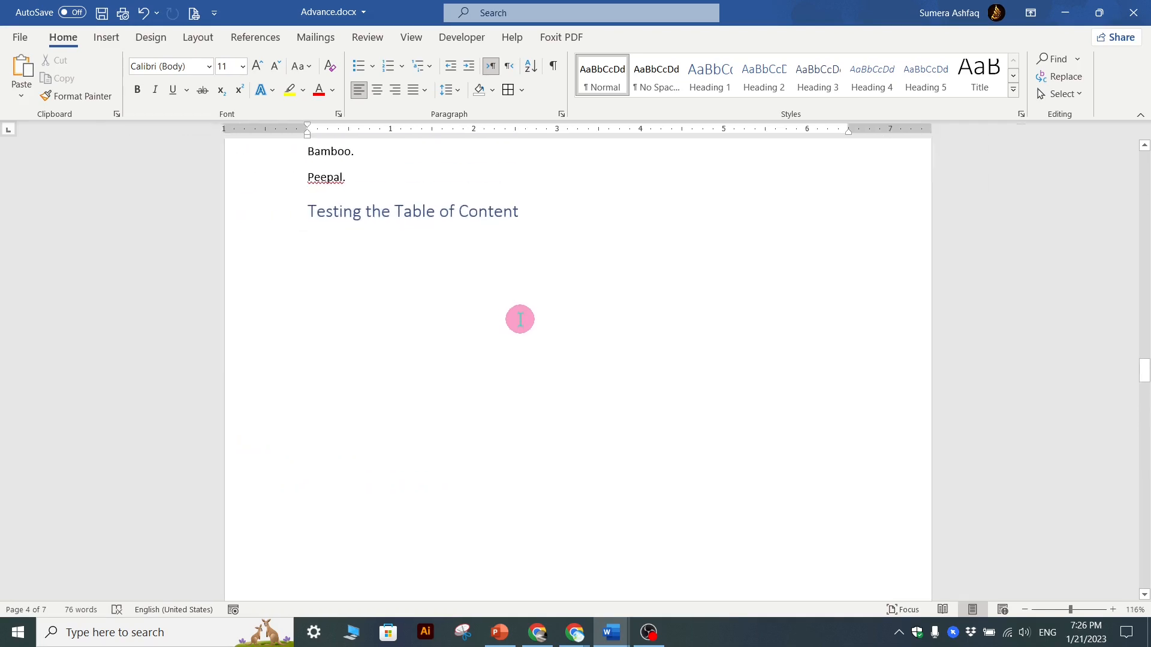
pyautogui.scroll(8, 519, 318)
pyautogui.scroll(15, 520, 319)
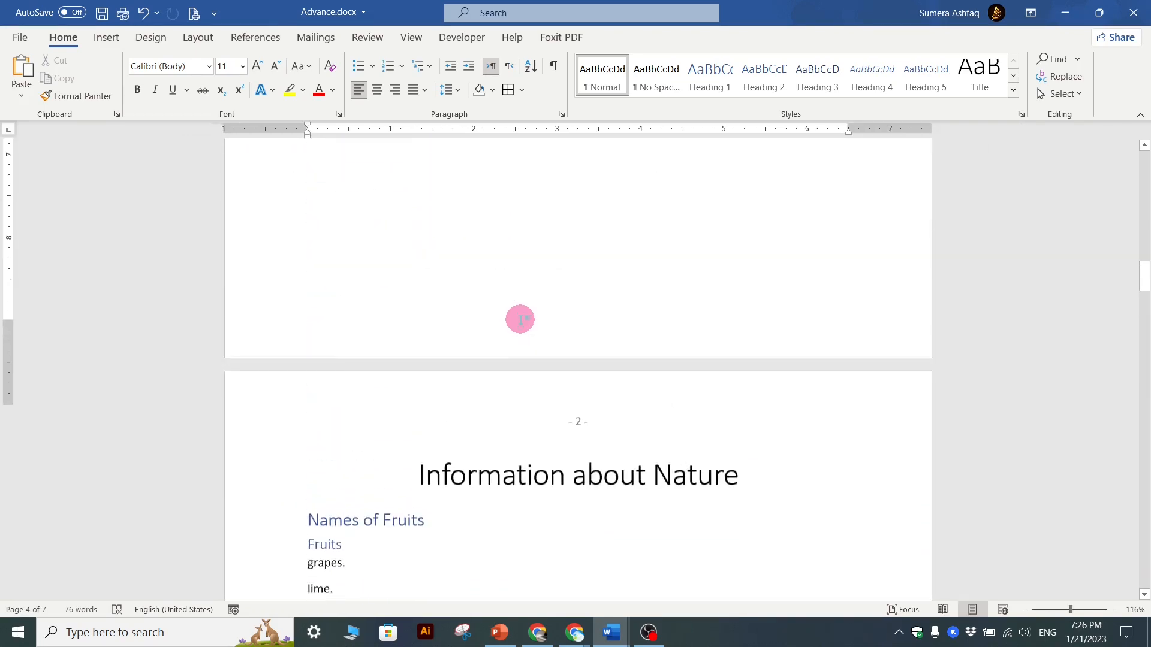
pyautogui.scroll(10, 520, 319)
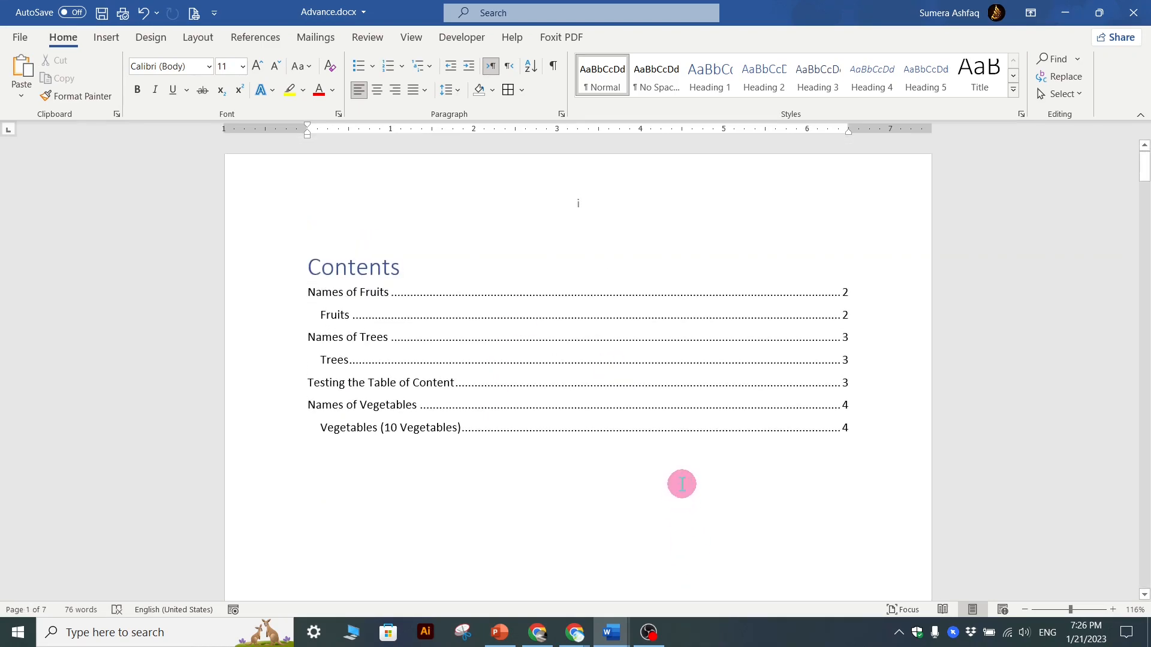
pyautogui.keyDown('ctrl'); pyautogui.scroll(-8, 681, 454); pyautogui.keyUp('ctrl')
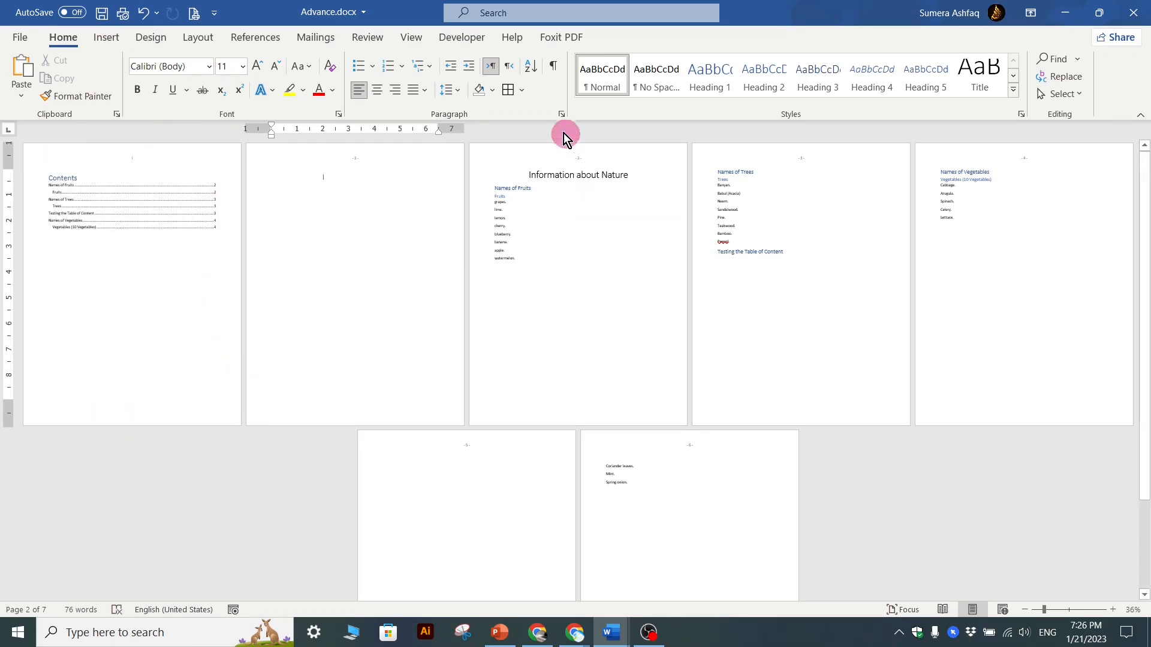
# Show the formatting marks to examine the page and section breaks up to the contents page, and hide them again
pyautogui.click(552, 66)
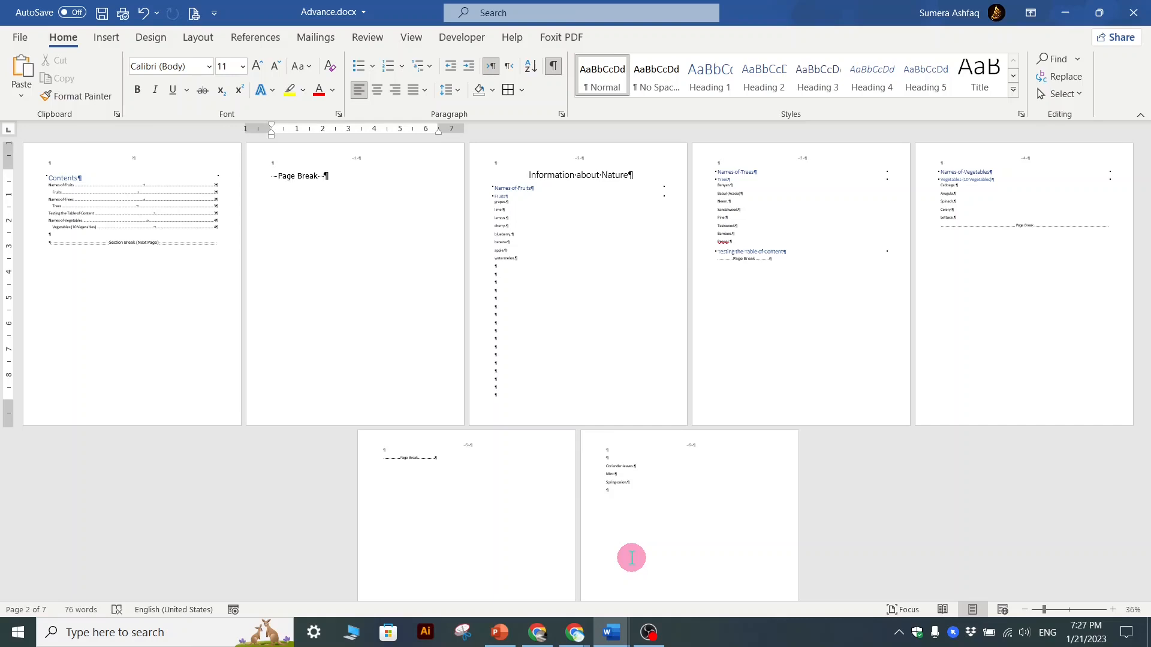
pyautogui.scroll(6, 338, 439)
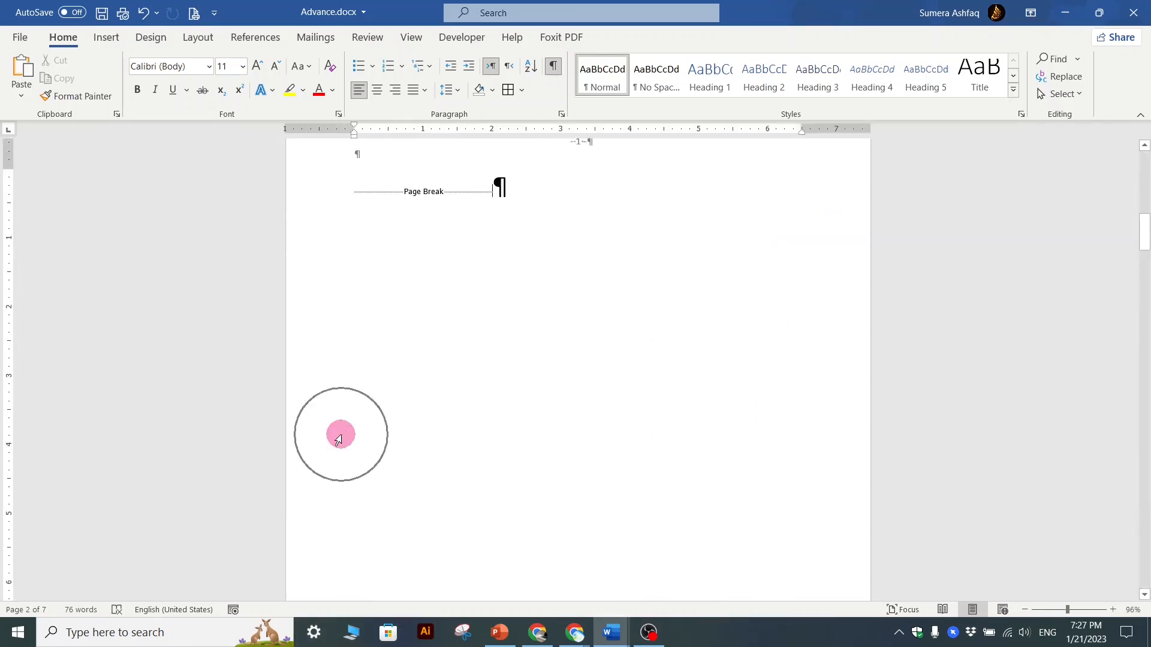
pyautogui.scroll(15, 569, 268)
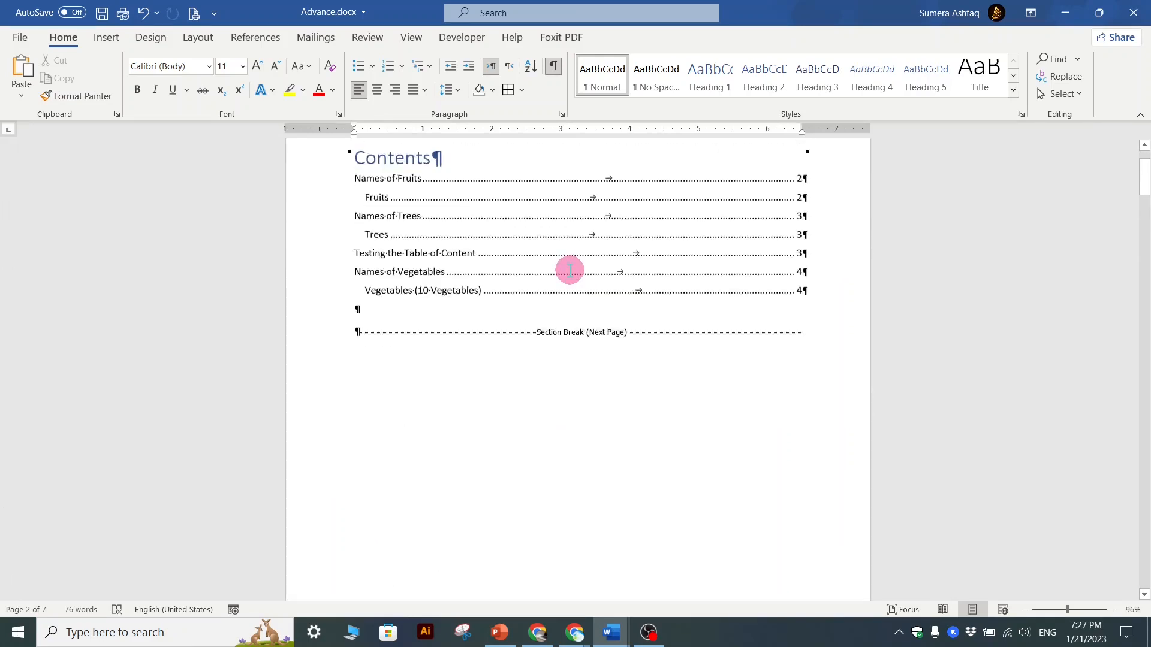
pyautogui.scroll(3, 570, 269)
pyautogui.click(553, 66)
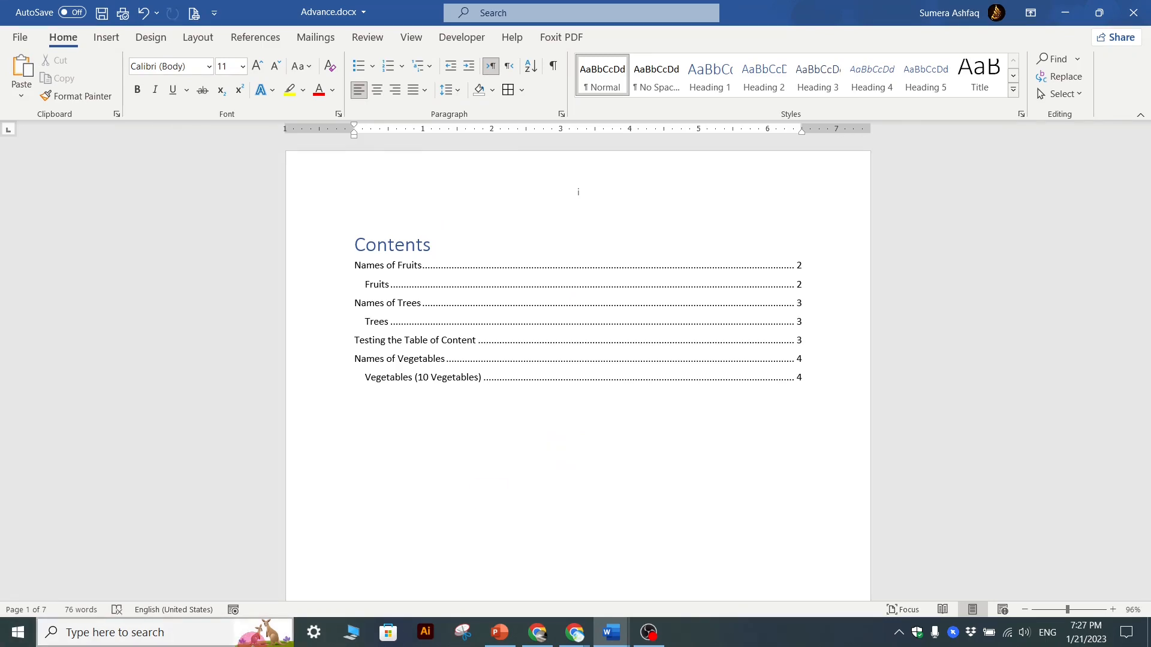
# Switch to the PowerPoint slide Document Development & Management, and close the presentation to return to the Word document
pyautogui.click(498, 640)
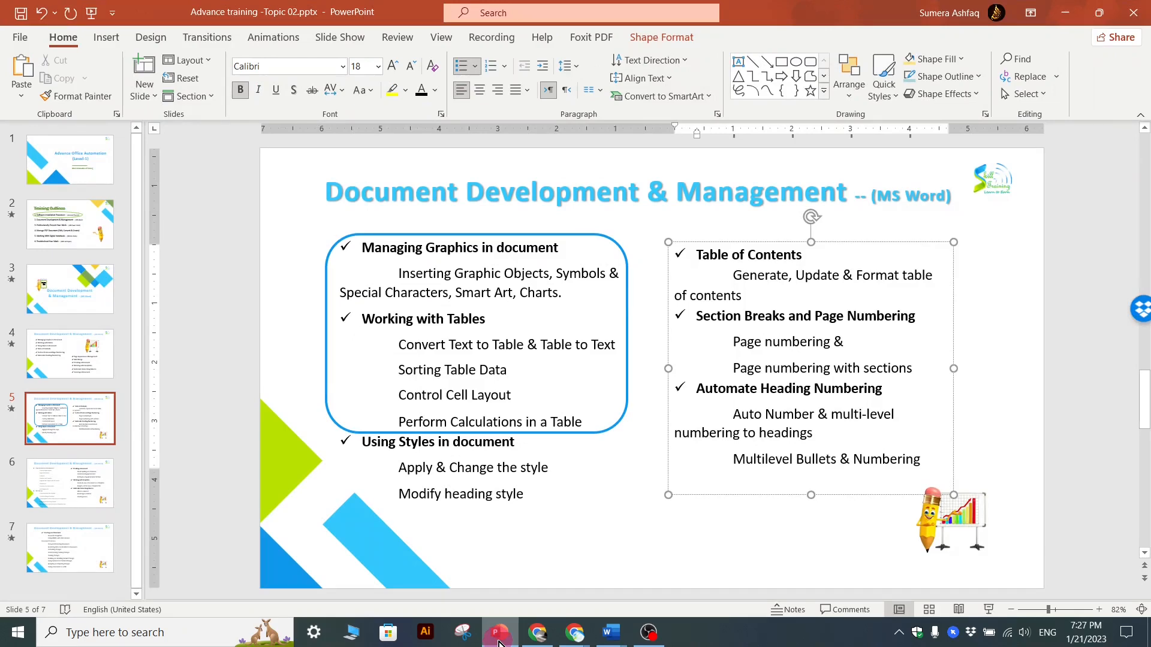
pyautogui.click(497, 640)
pyautogui.click(497, 636)
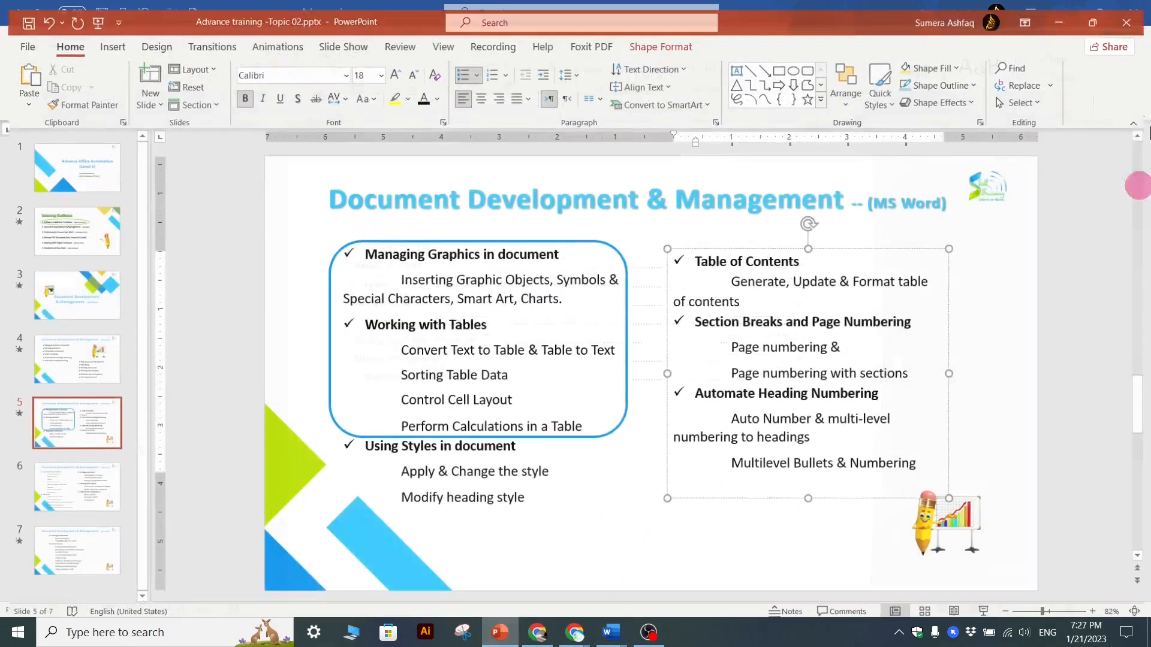
pyautogui.click(1133, 13)
pyautogui.click(552, 351)
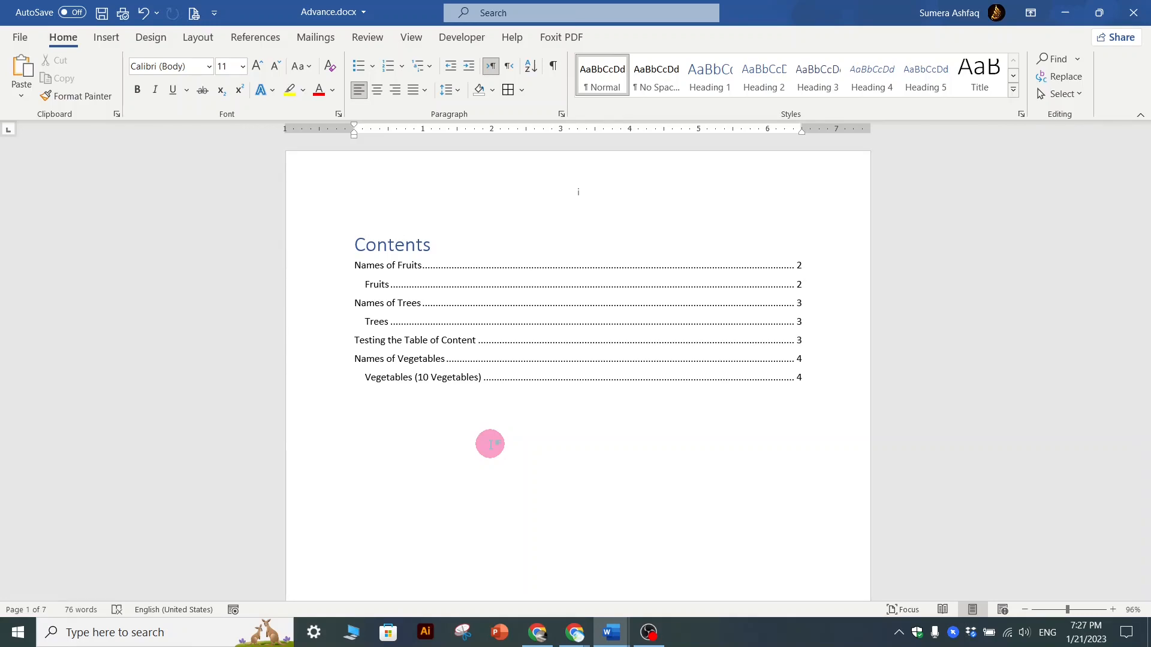
# Enlarge the contents page and examine the entries and heading levels listed in the table of contents
pyautogui.scroll(7, 489, 443)
pyautogui.click(300, 378)
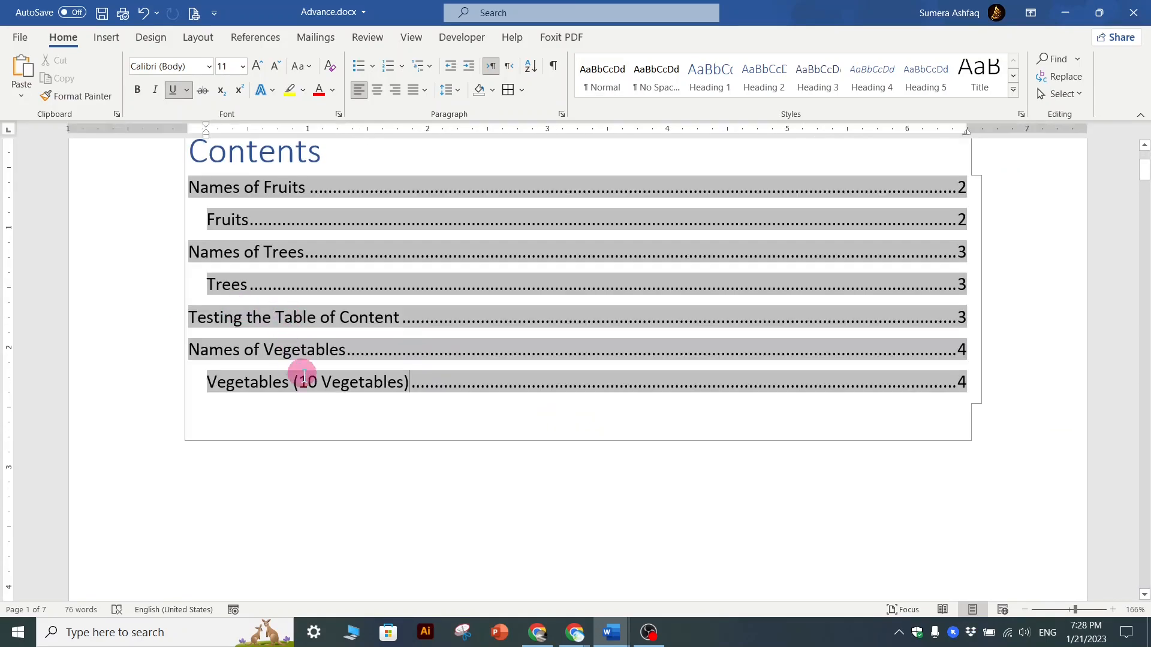
pyautogui.click(334, 412)
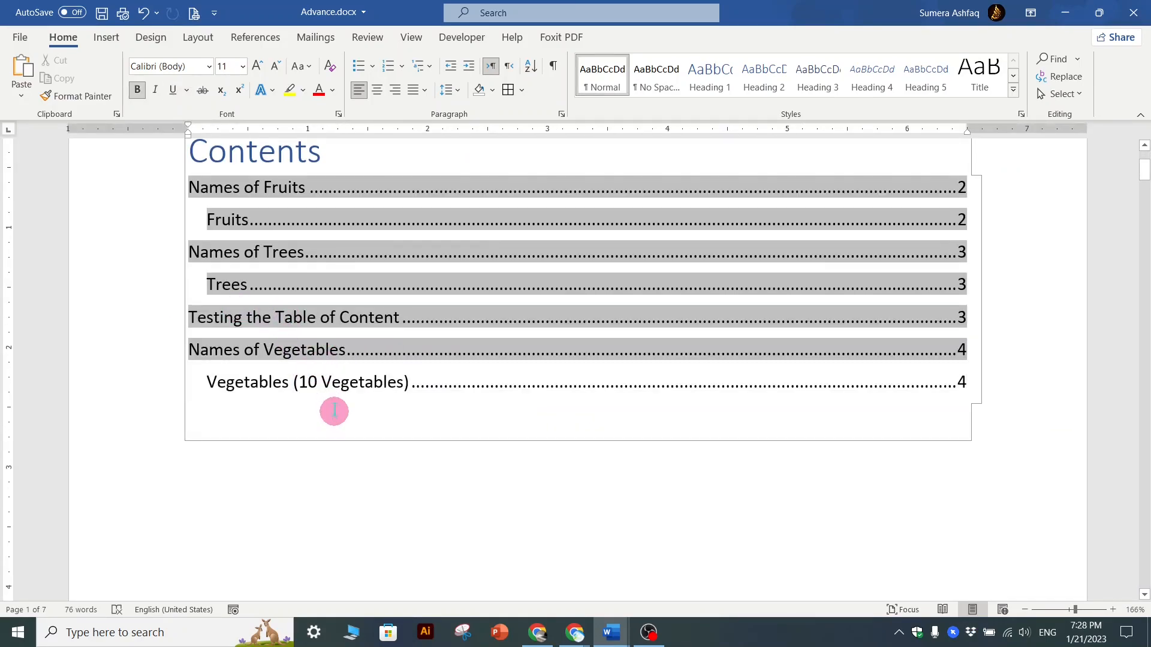
pyautogui.click(437, 384)
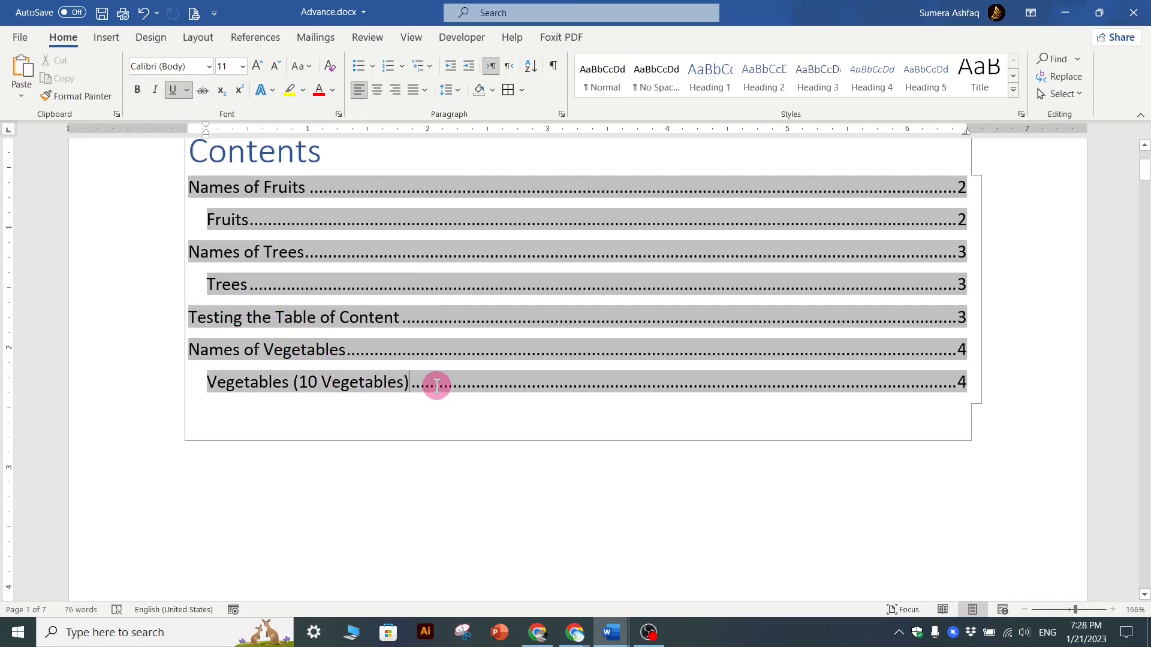
pyautogui.click(557, 502)
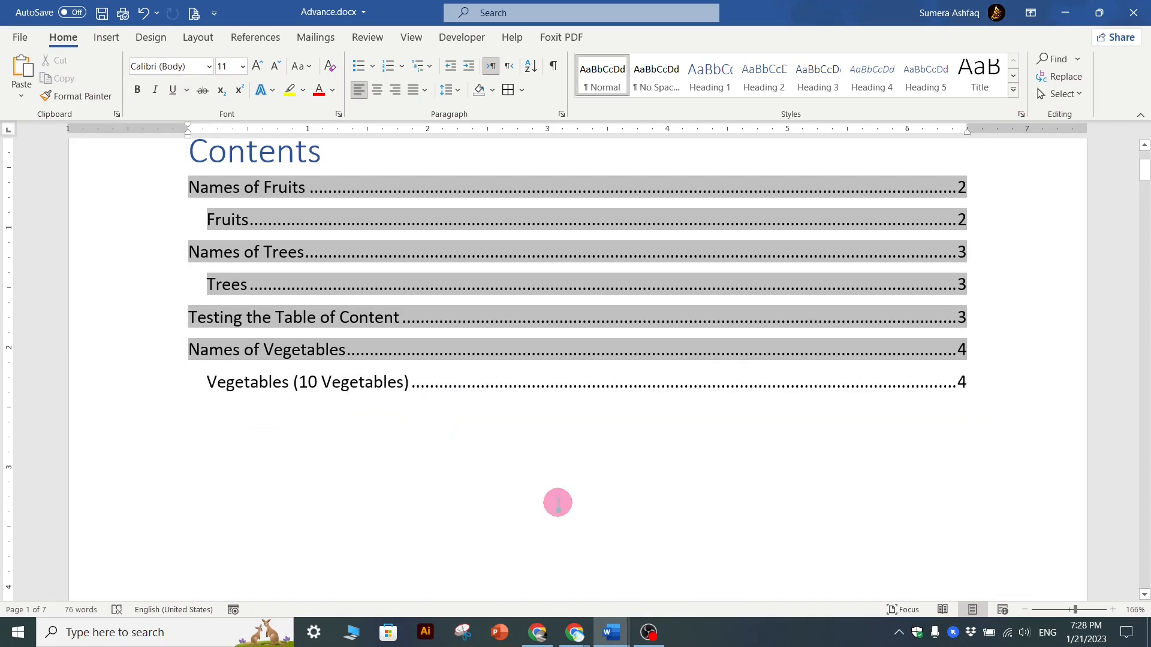
pyautogui.click(303, 231)
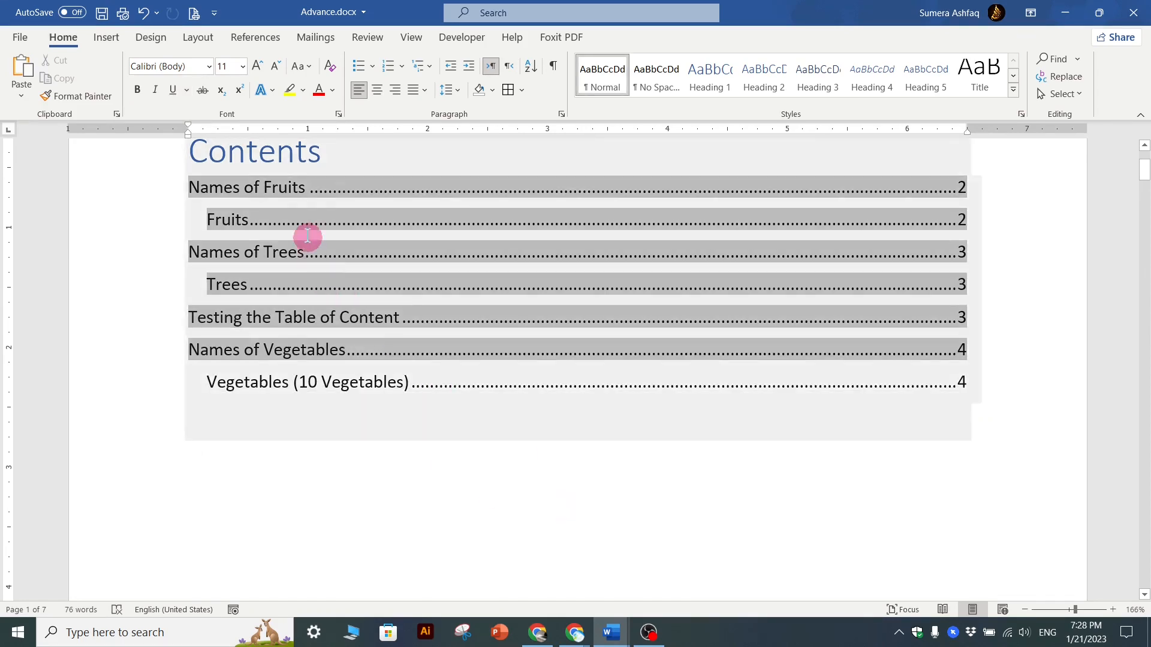
pyautogui.click(418, 497)
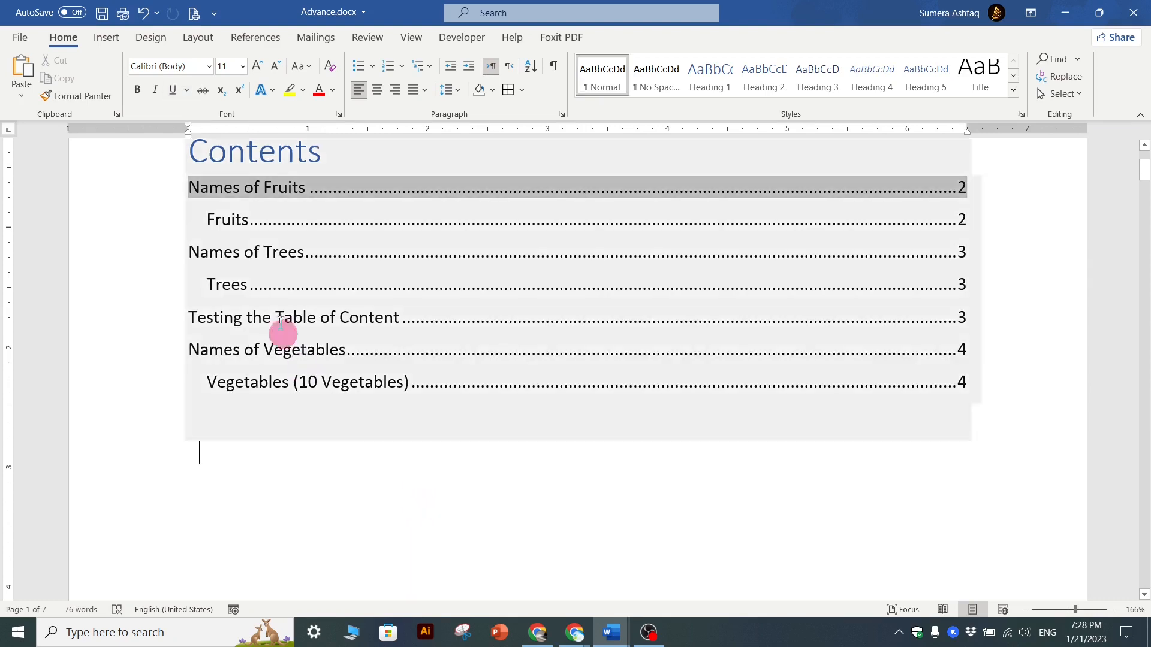
# Under the Fruits heading, apply the Heading 3 style to "grapes.", Heading 4 to "lime." and Heading 5 to "lemon."
pyautogui.scroll(-5, 370, 446)
pyautogui.scroll(-15, 370, 447)
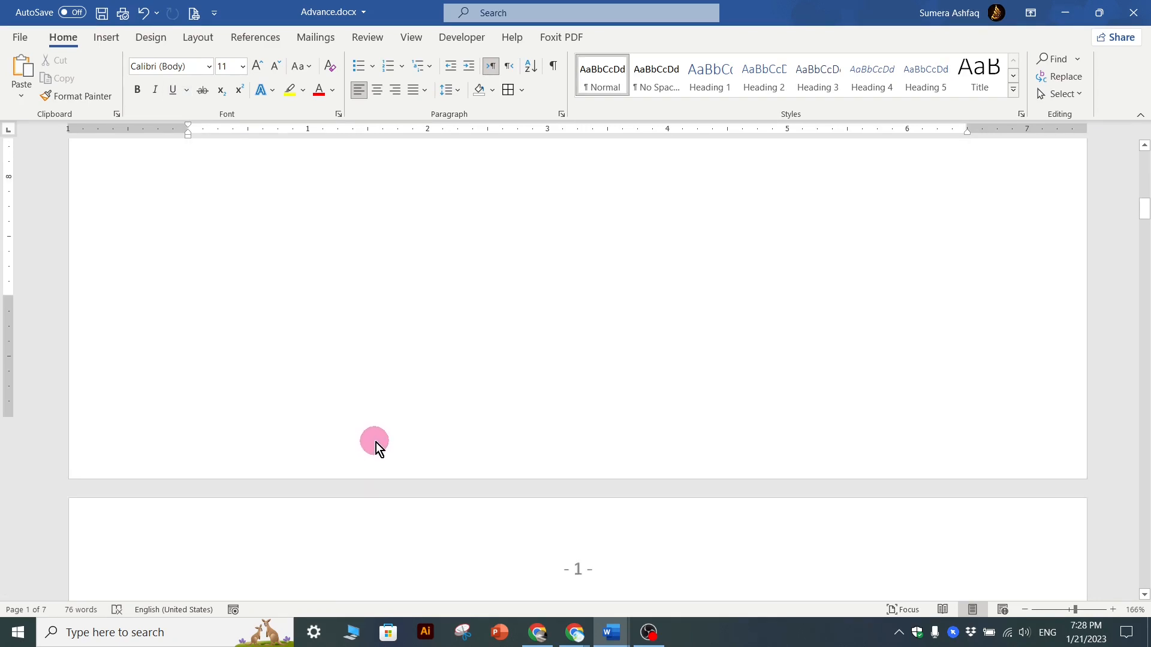
pyautogui.scroll(-5, 376, 444)
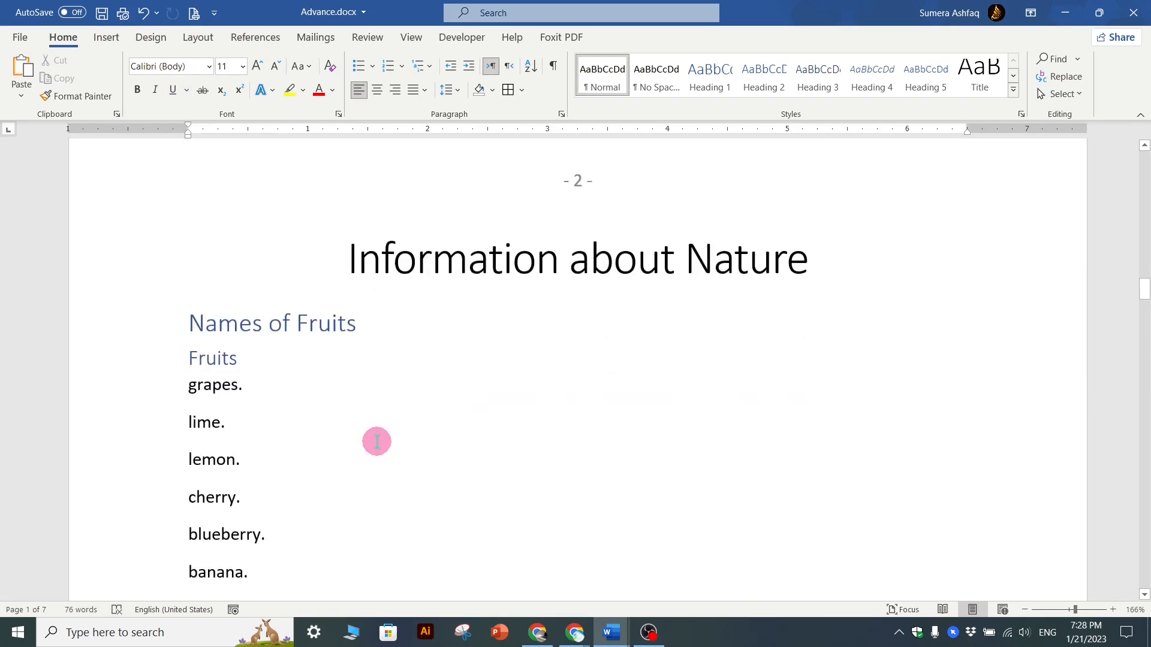
pyautogui.moveTo(186, 385); pyautogui.dragTo(256, 391)
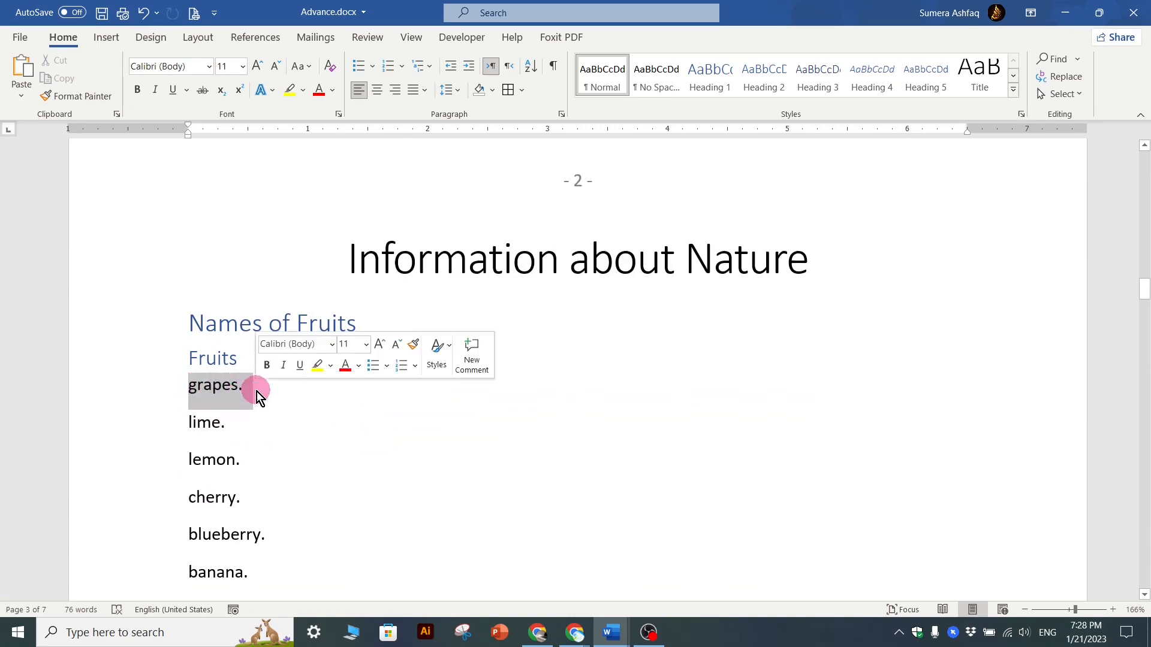
pyautogui.click(825, 89)
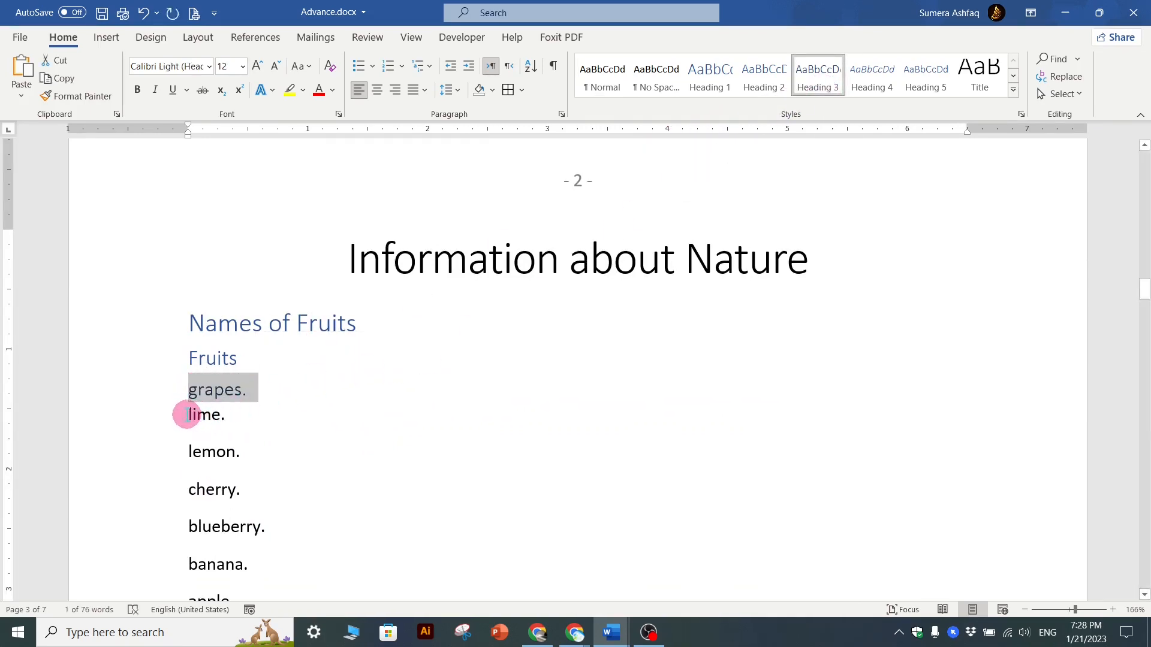
pyautogui.moveTo(188, 413); pyautogui.dragTo(298, 418)
pyautogui.click(872, 89)
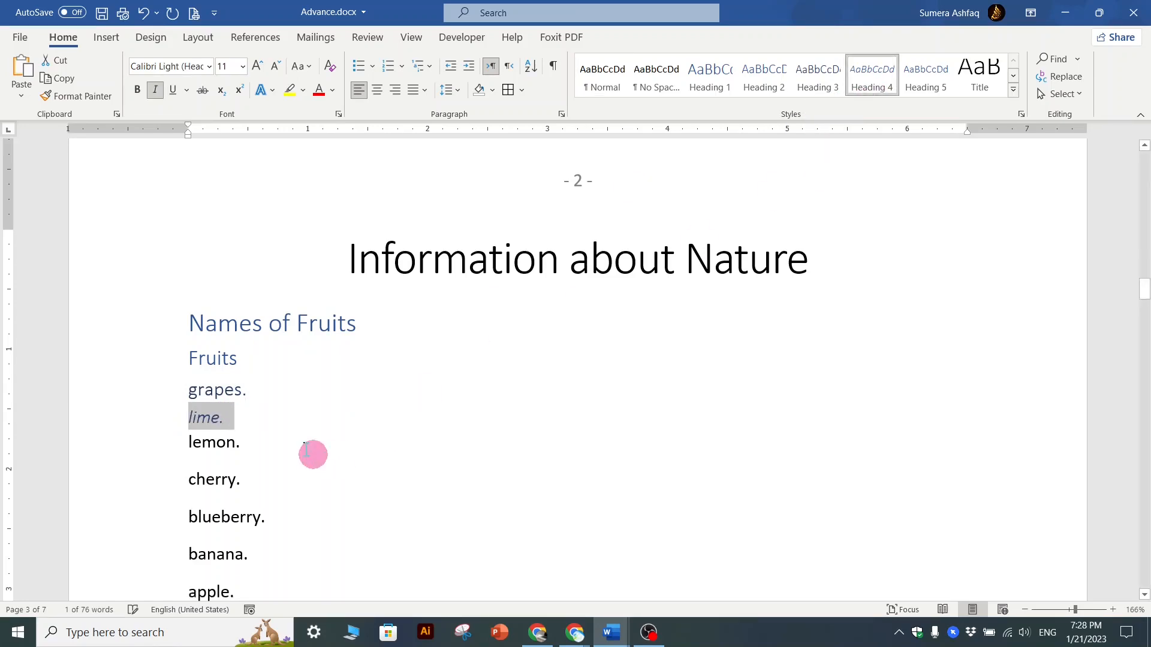
pyautogui.moveTo(190, 446); pyautogui.dragTo(246, 447)
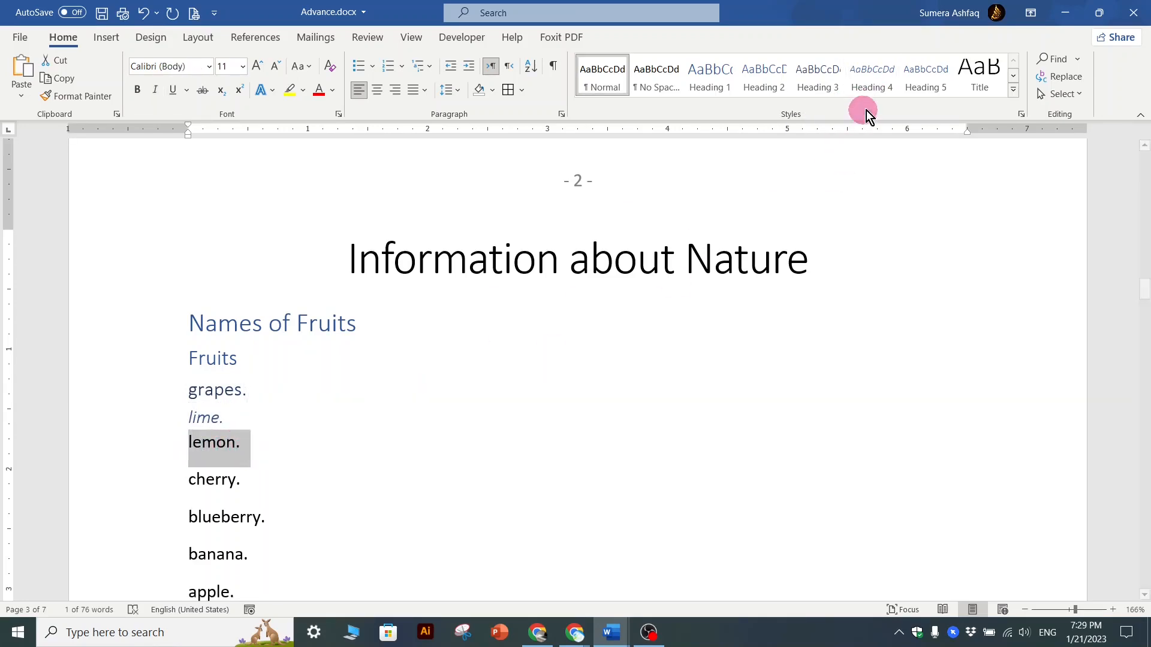
pyautogui.click(926, 87)
pyautogui.click(498, 447)
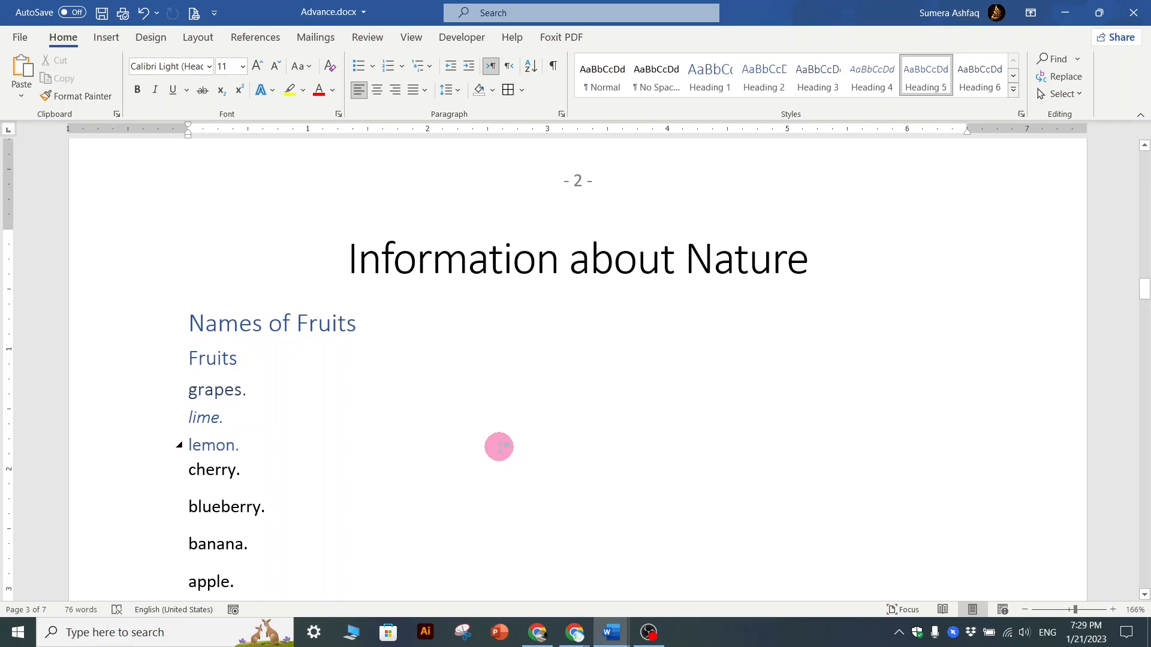
# Return to the contents page and inspect the formatting marks around the table of contents, hiding them again
pyautogui.moveTo(1145, 291); pyautogui.dragTo(1144, 181)
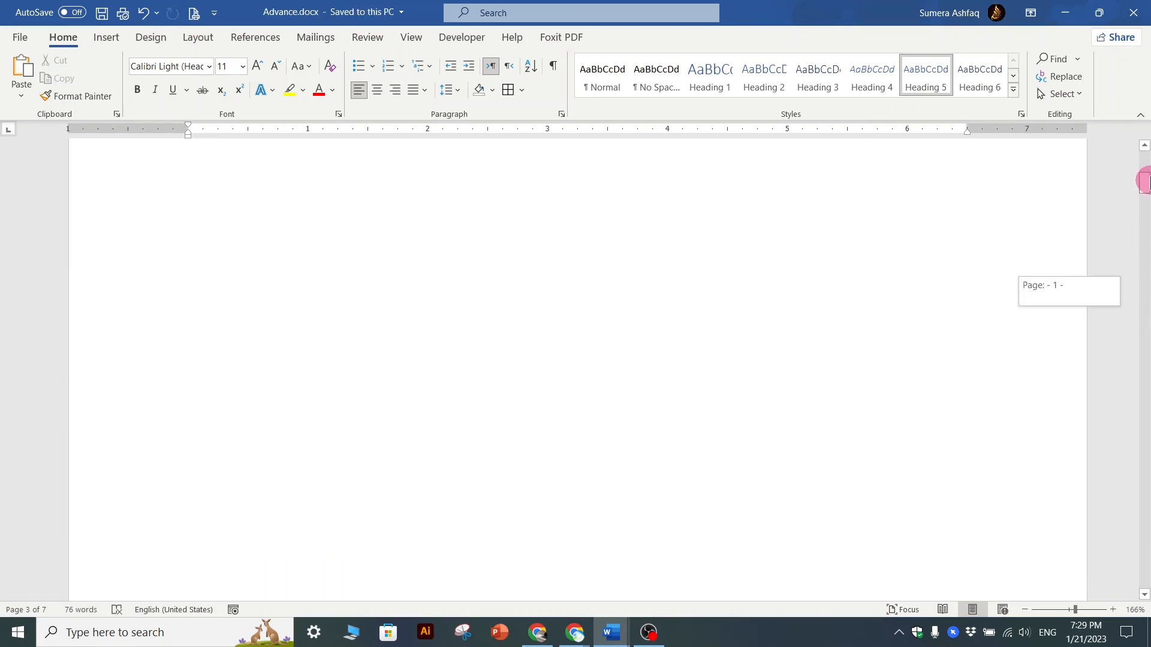
pyautogui.click(470, 326)
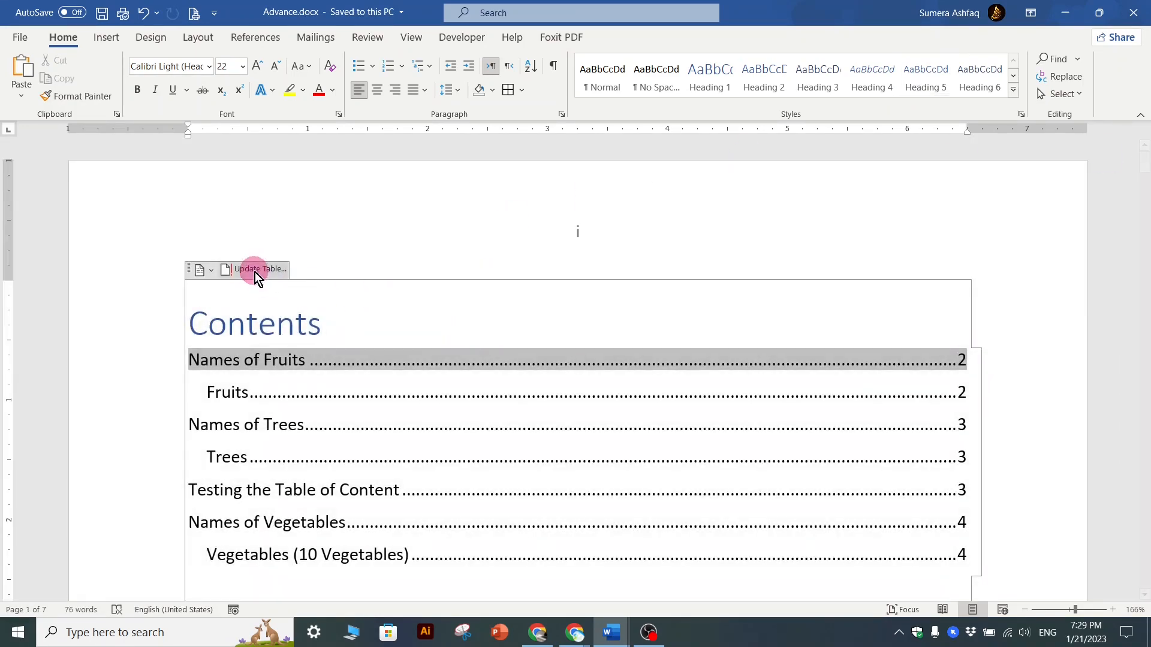
pyautogui.click(458, 421)
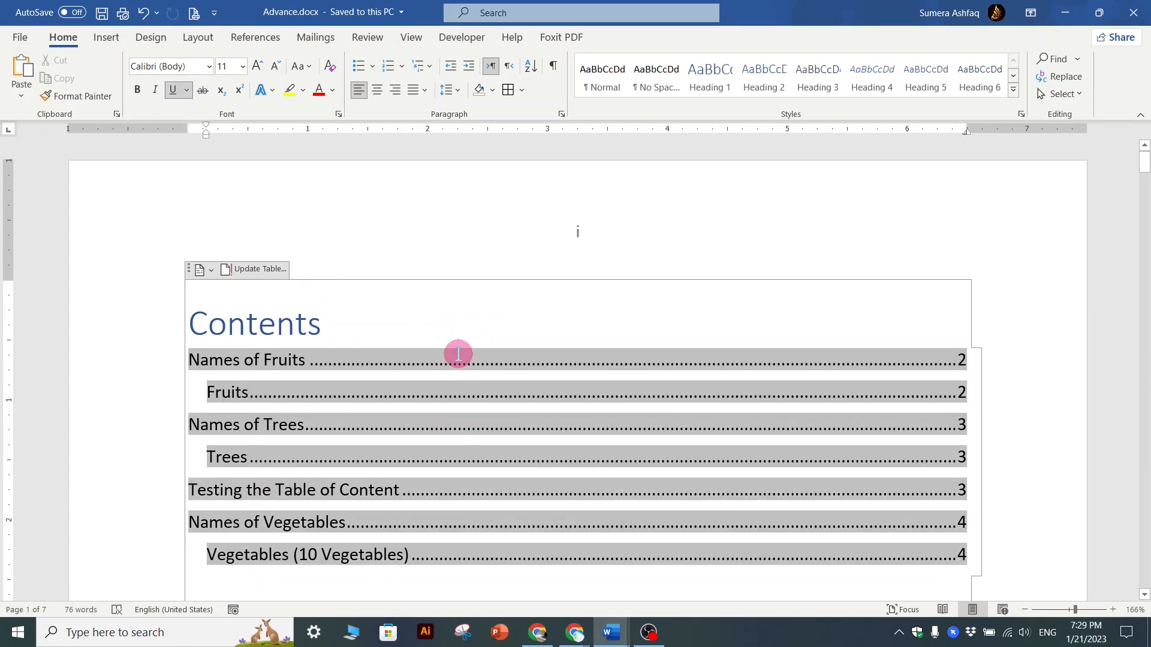
pyautogui.click(481, 337)
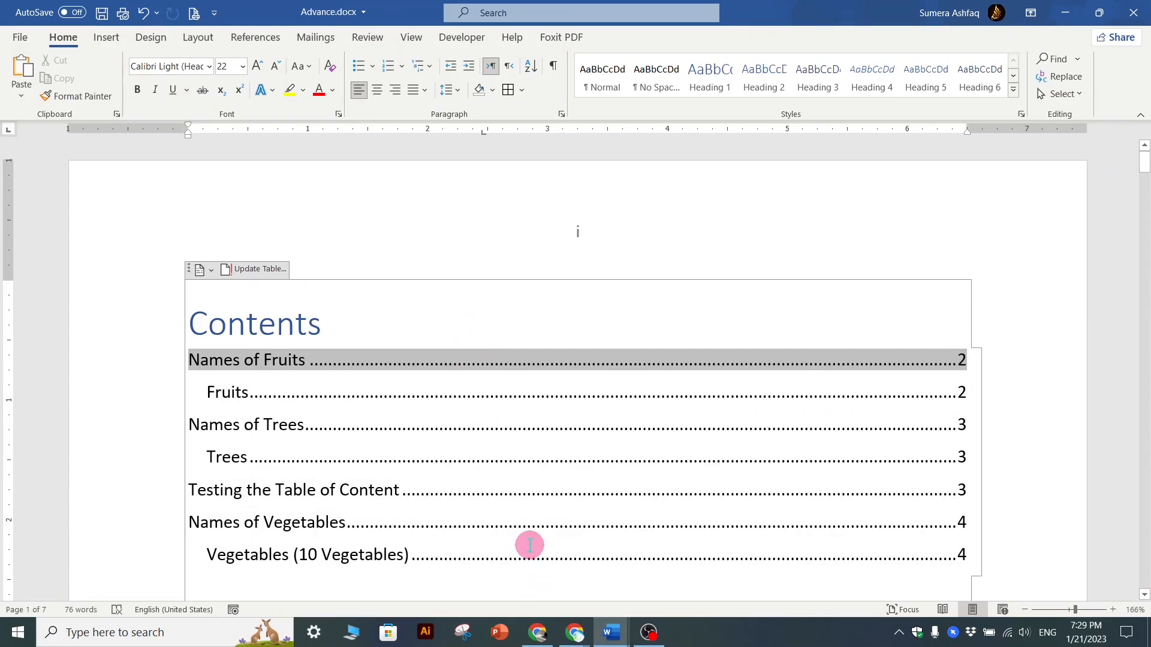
pyautogui.click(517, 485)
pyautogui.click(471, 324)
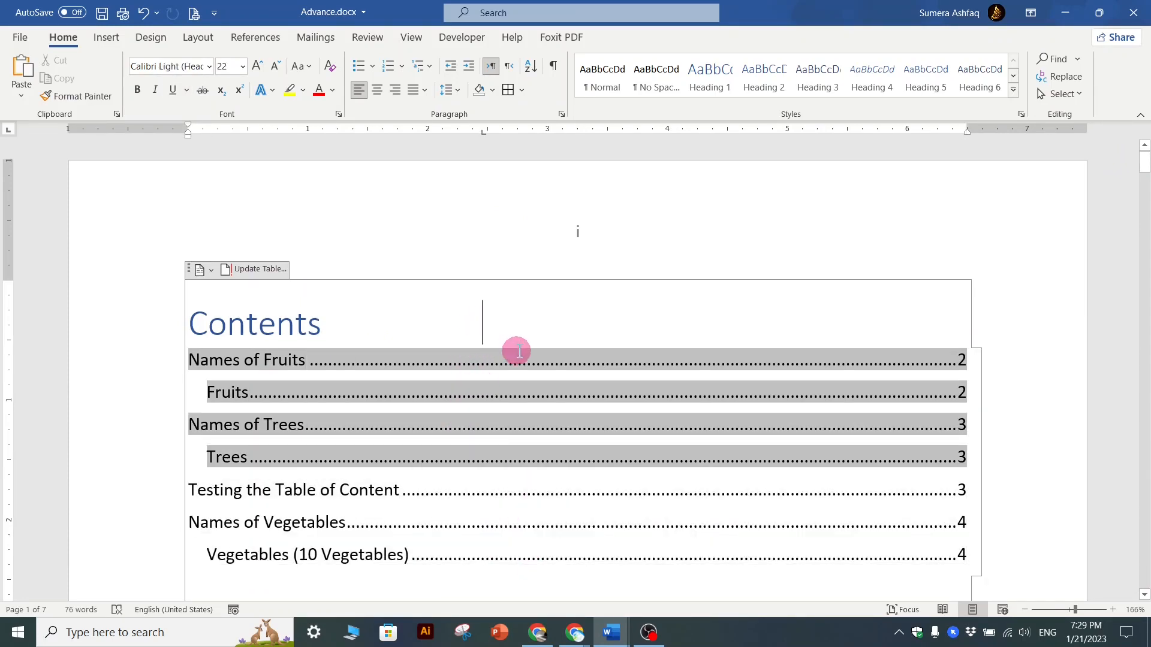
pyautogui.scroll(-1, 519, 350)
pyautogui.click(553, 67)
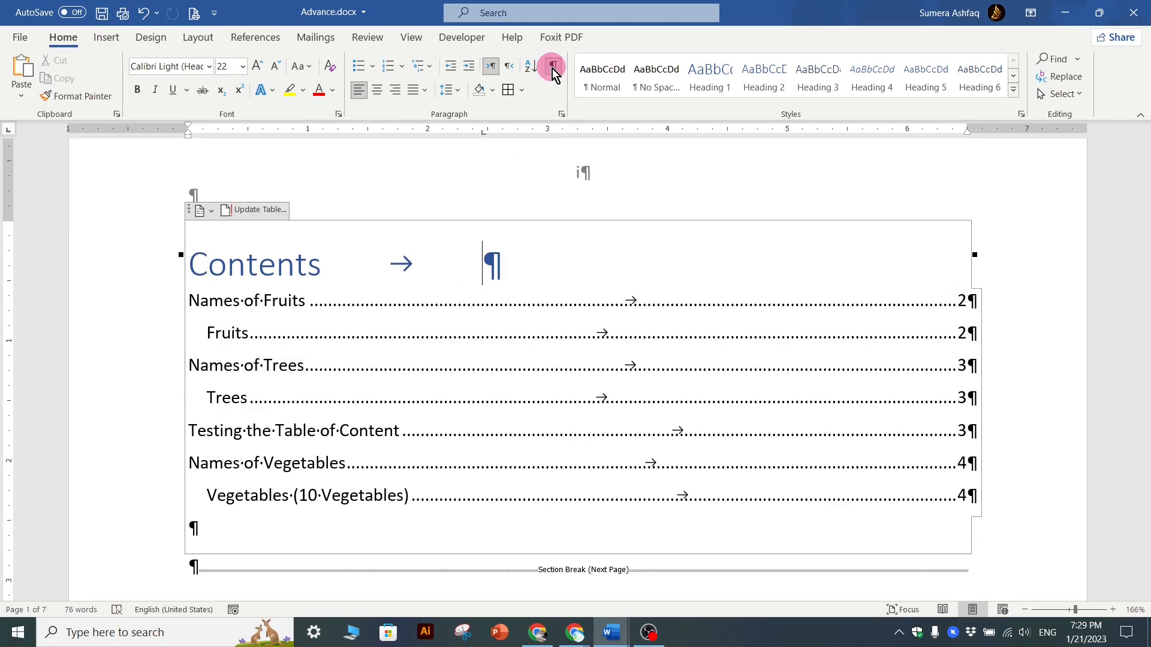
pyautogui.click(552, 68)
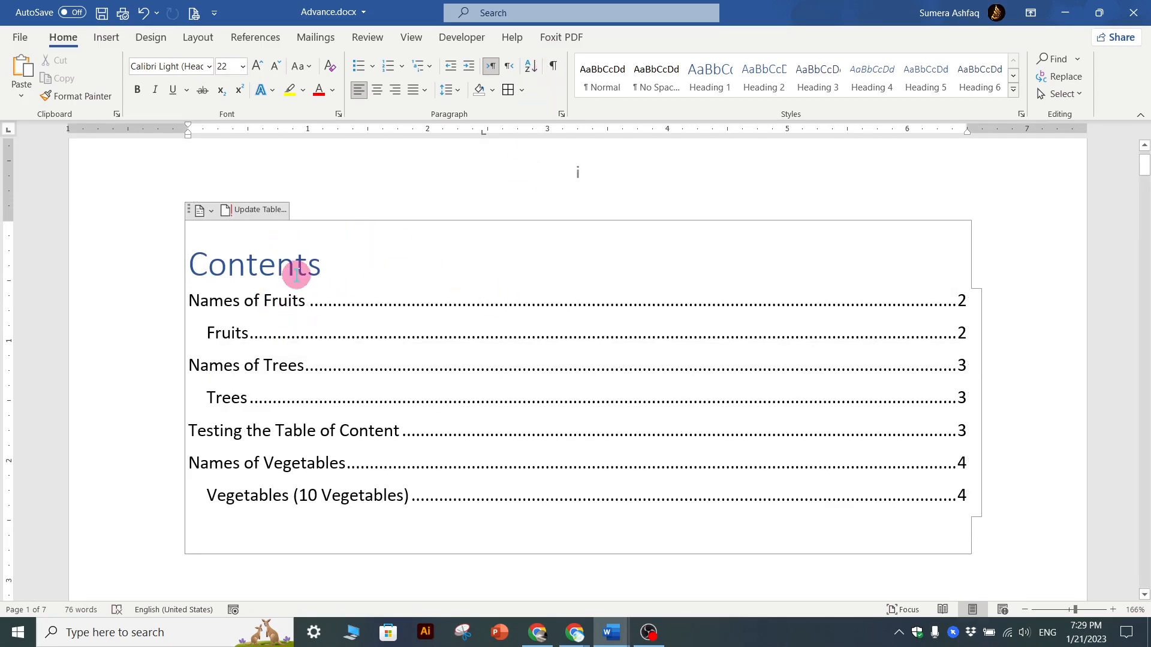
# Update the entire table of contents, including both its entries and its page numbers
pyautogui.click(248, 212)
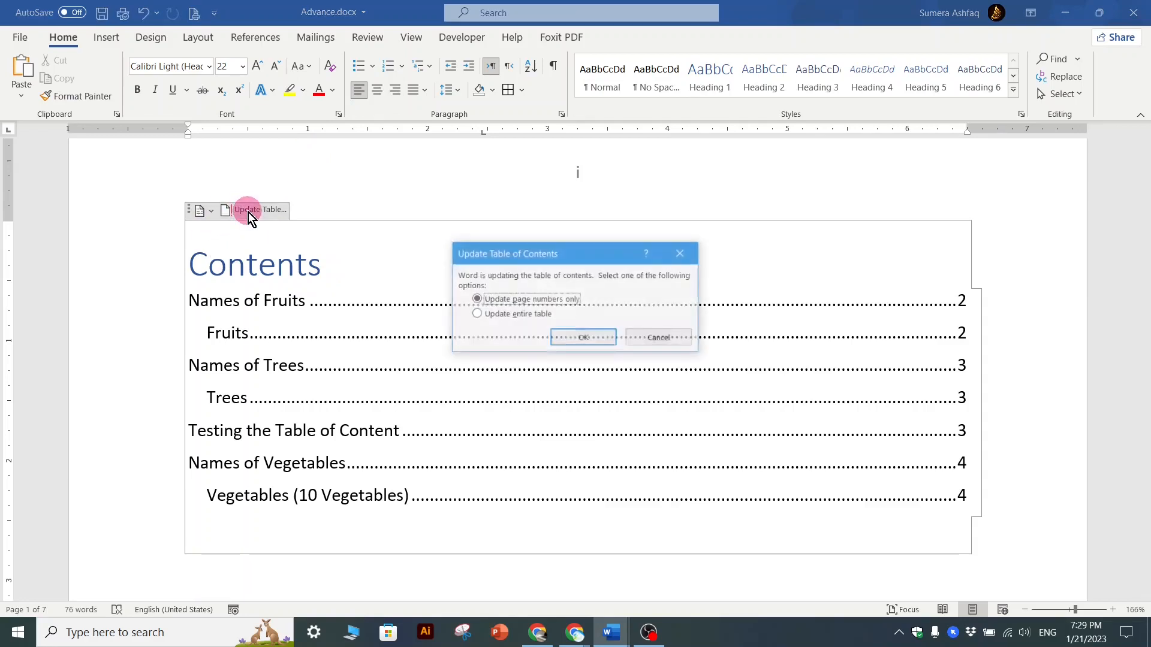
pyautogui.click(506, 314)
pyautogui.click(583, 338)
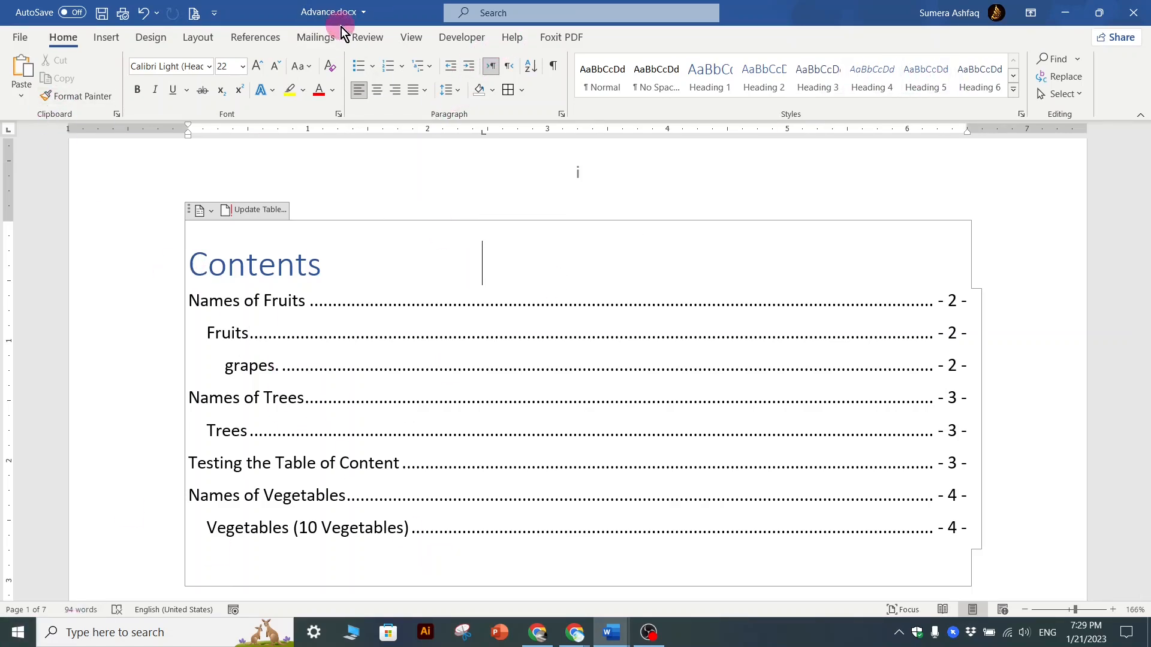
# Replace the table of contents with the built-in Manual Table
pyautogui.click(256, 38)
pyautogui.click(51, 96)
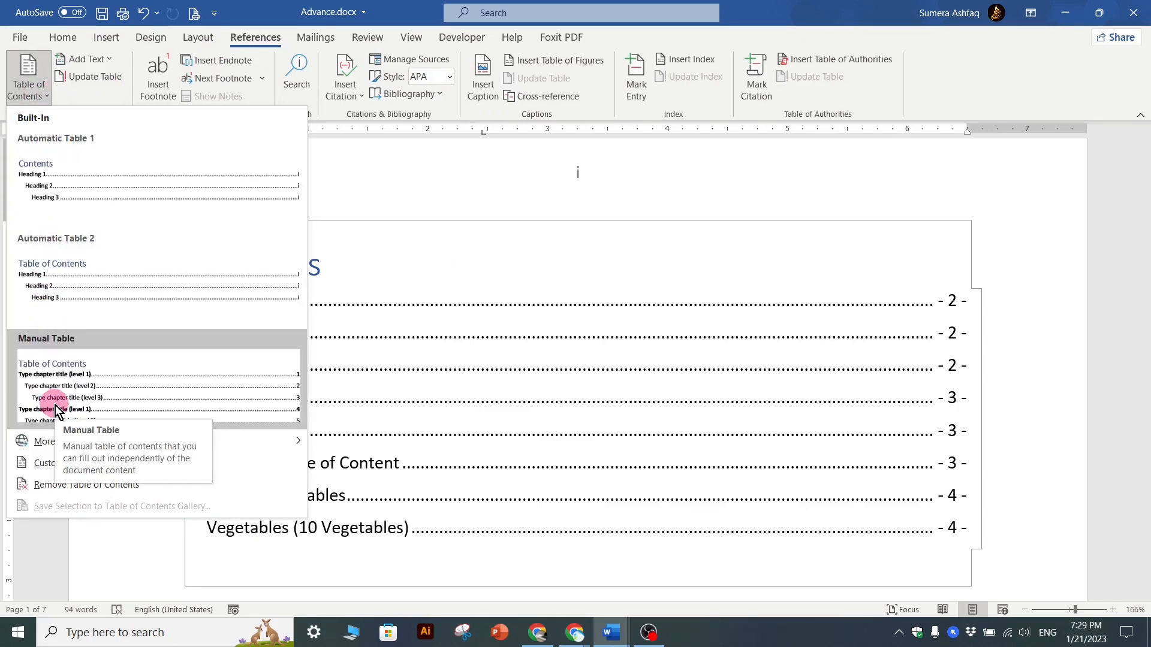
pyautogui.click(55, 402)
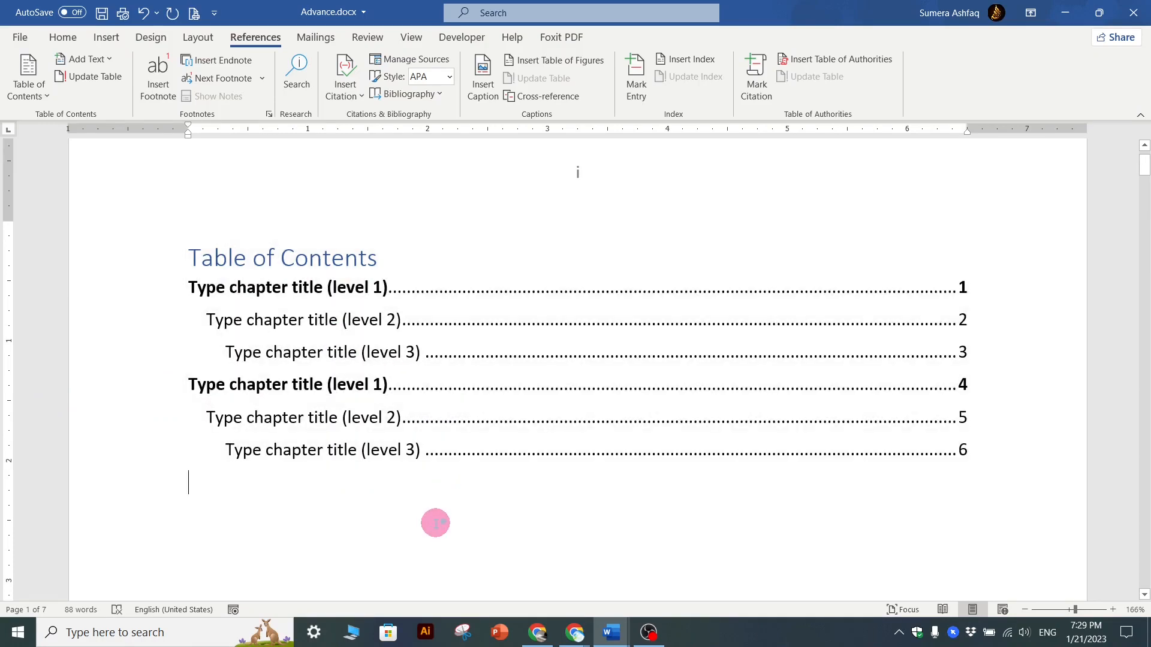
# Replace the manual table of contents with the built-in Automatic Table 1, and look at the command for removing it
pyautogui.click(46, 96)
pyautogui.click(69, 186)
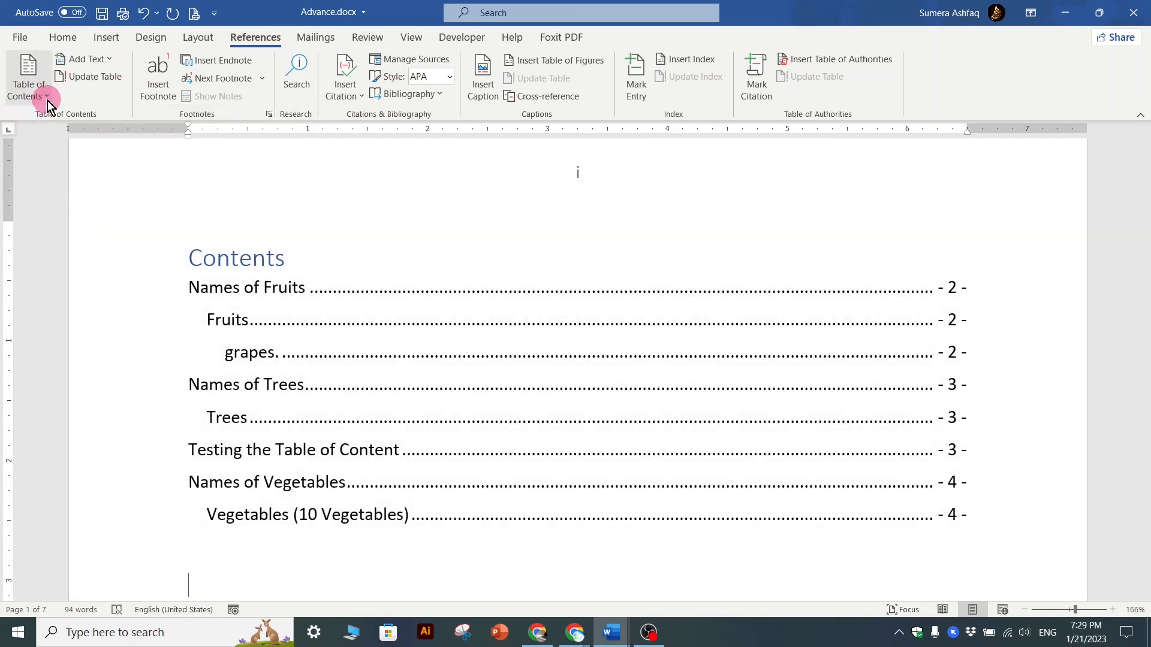
pyautogui.click(28, 96)
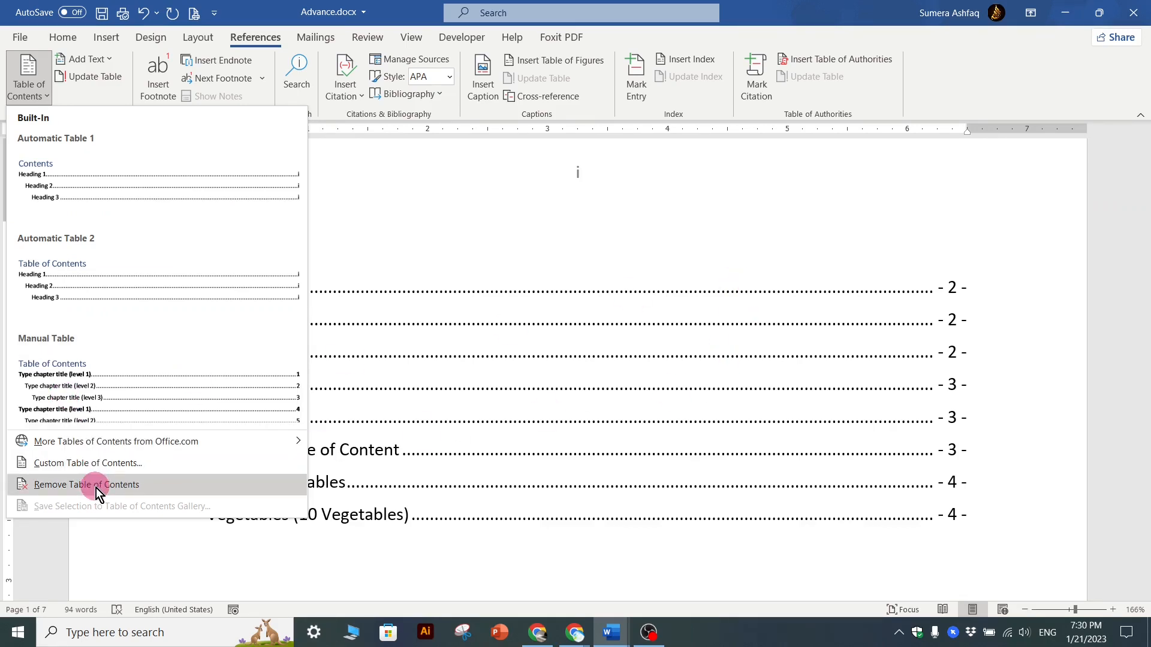
pyautogui.click(544, 577)
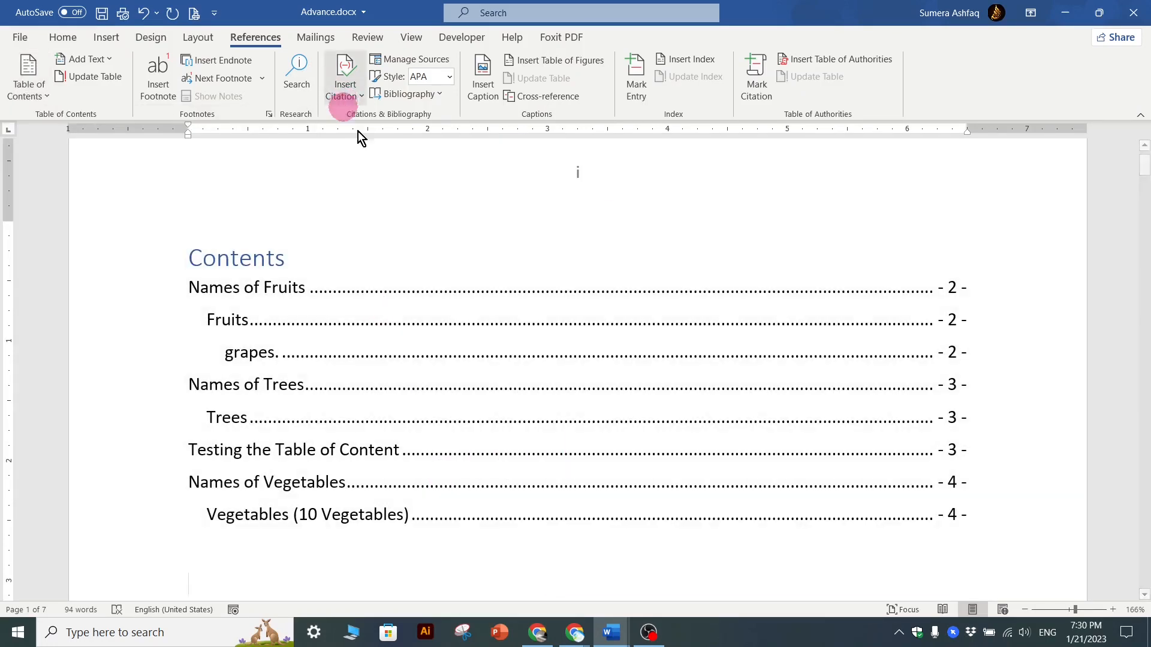
# Look through the pages after the contents page as far as the fruits list, and return to the table of contents
pyautogui.click(300, 163)
pyautogui.scroll(-2, 318, 288)
pyautogui.scroll(-10, 324, 252)
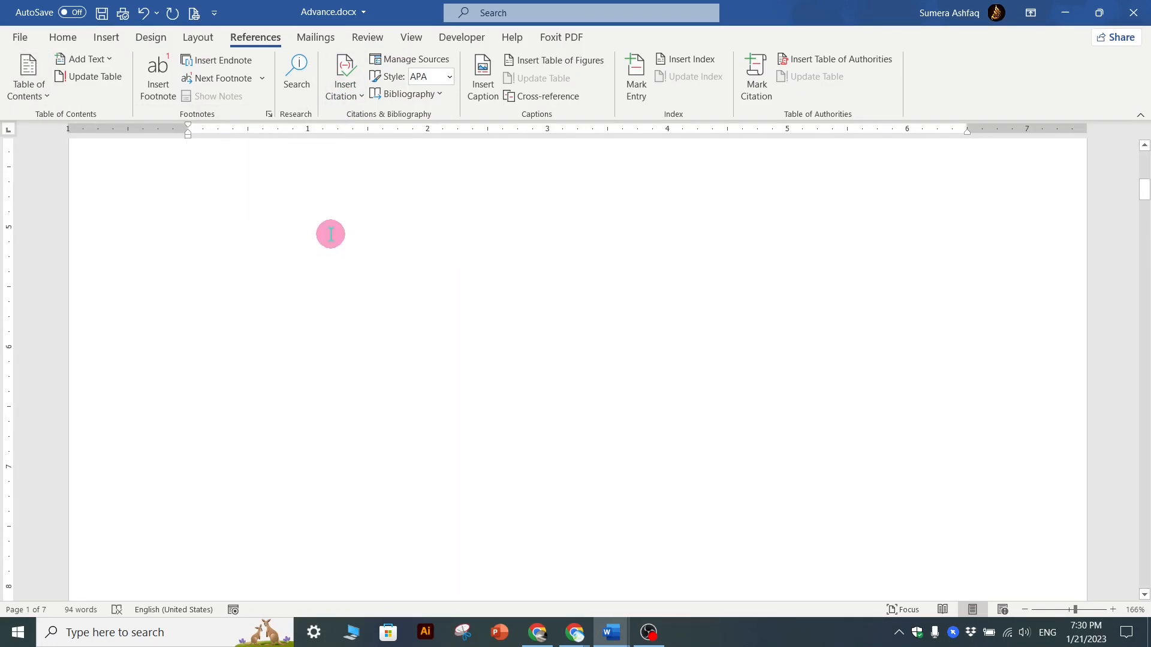
pyautogui.scroll(-5, 342, 238)
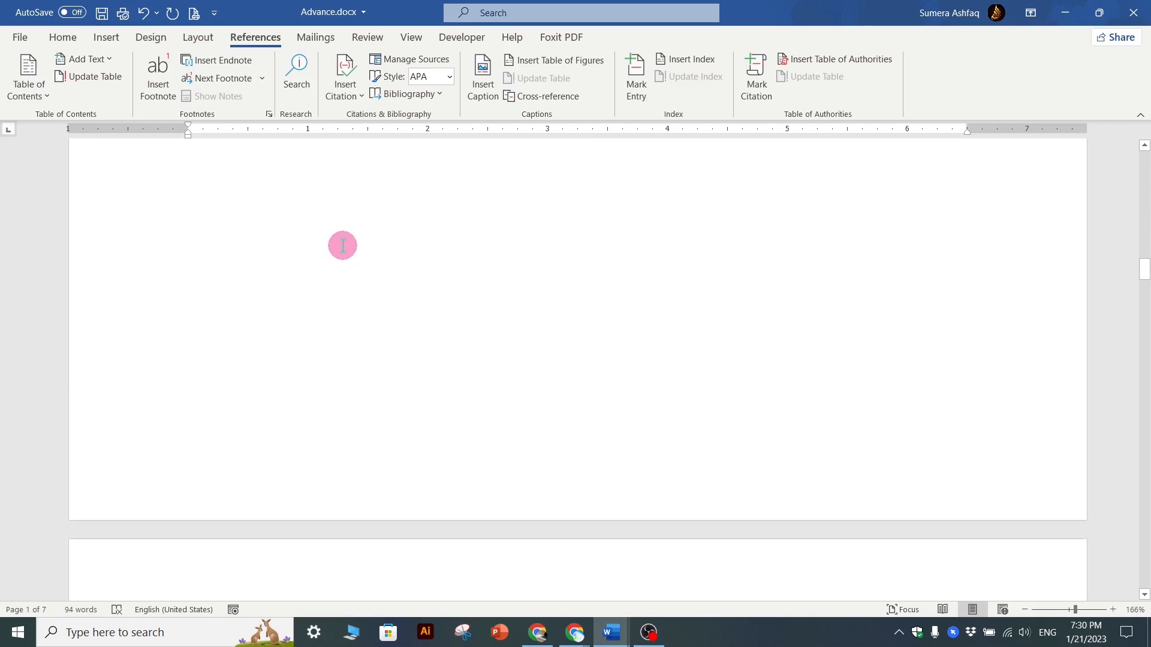
pyautogui.scroll(-8, 343, 245)
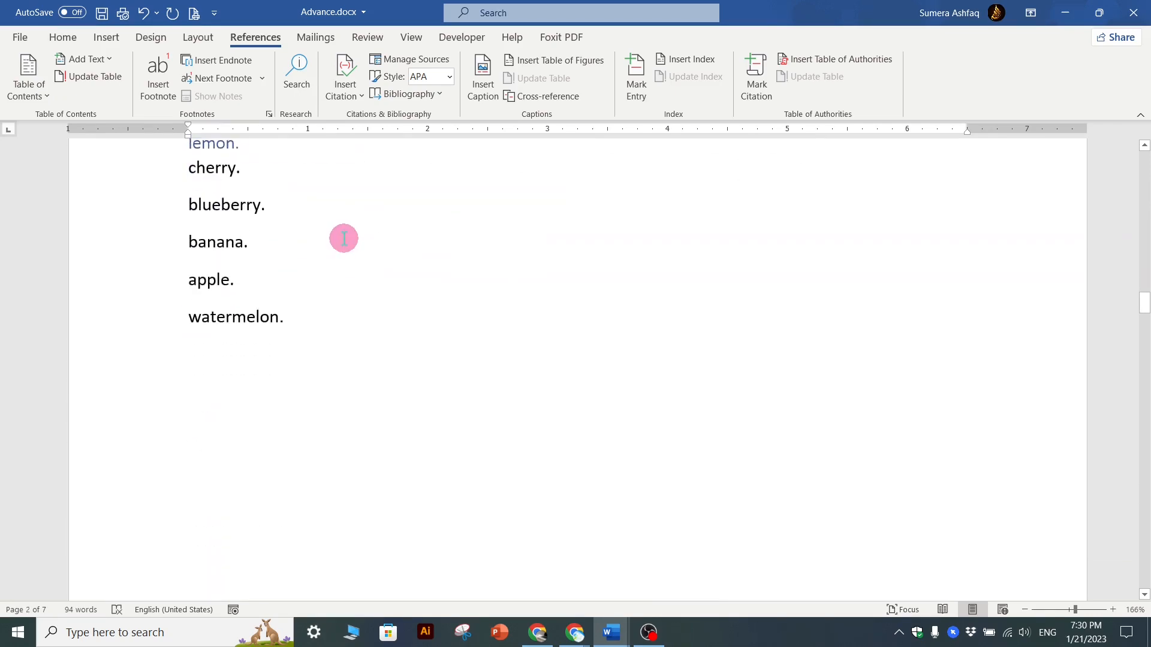
pyautogui.scroll(6, 343, 240)
pyautogui.scroll(5, 345, 239)
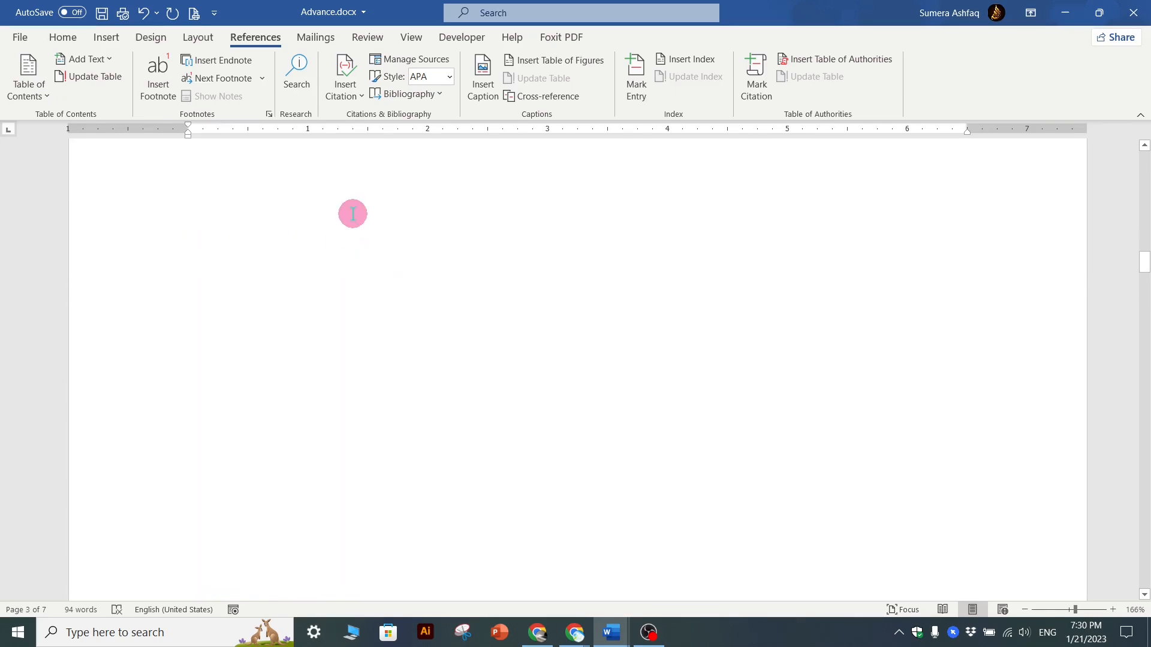
pyautogui.scroll(10, 353, 214)
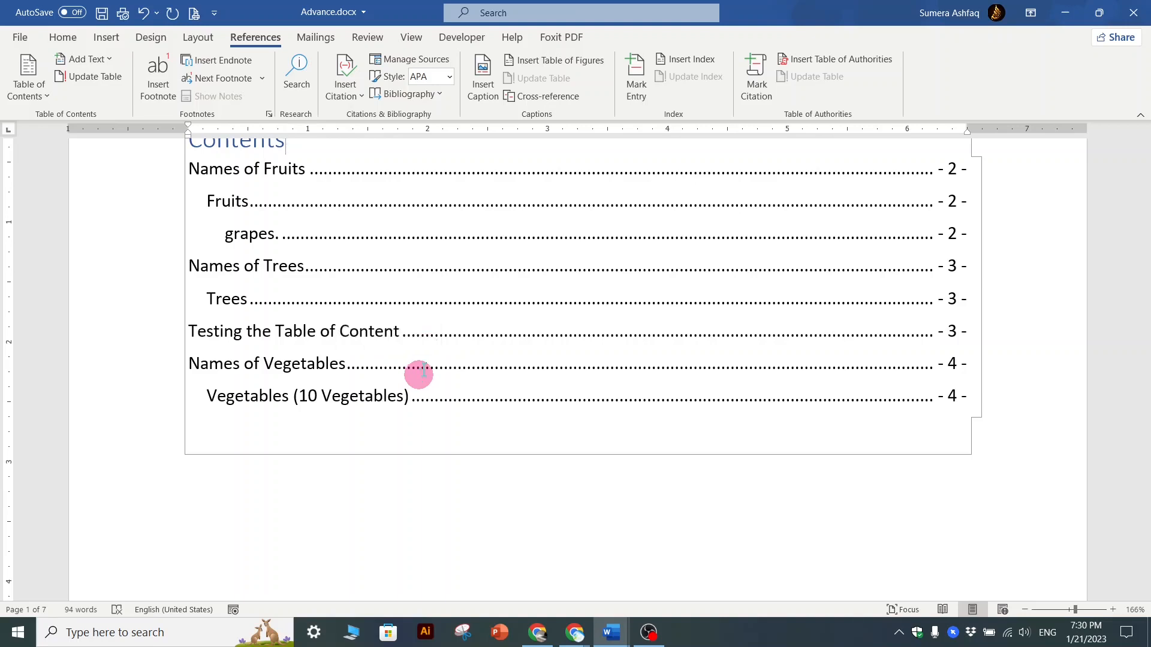
# Examine the built-in table of contents styles without choosing one, and look over the entries on the contents page
pyautogui.scroll(5, 425, 366)
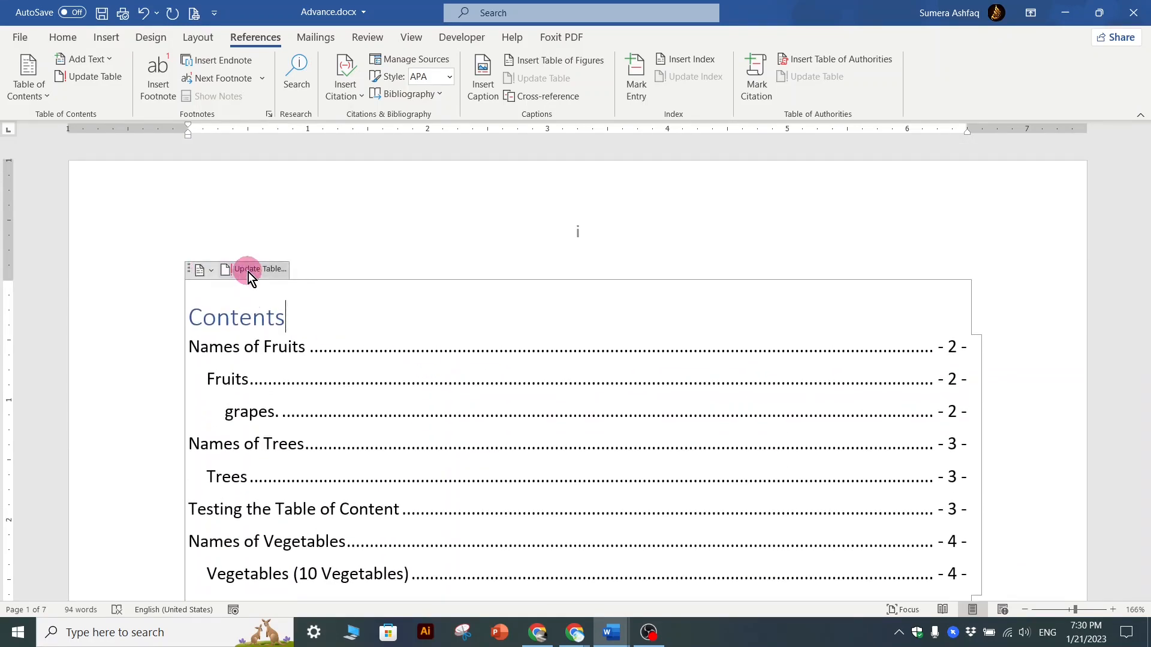
pyautogui.click(208, 271)
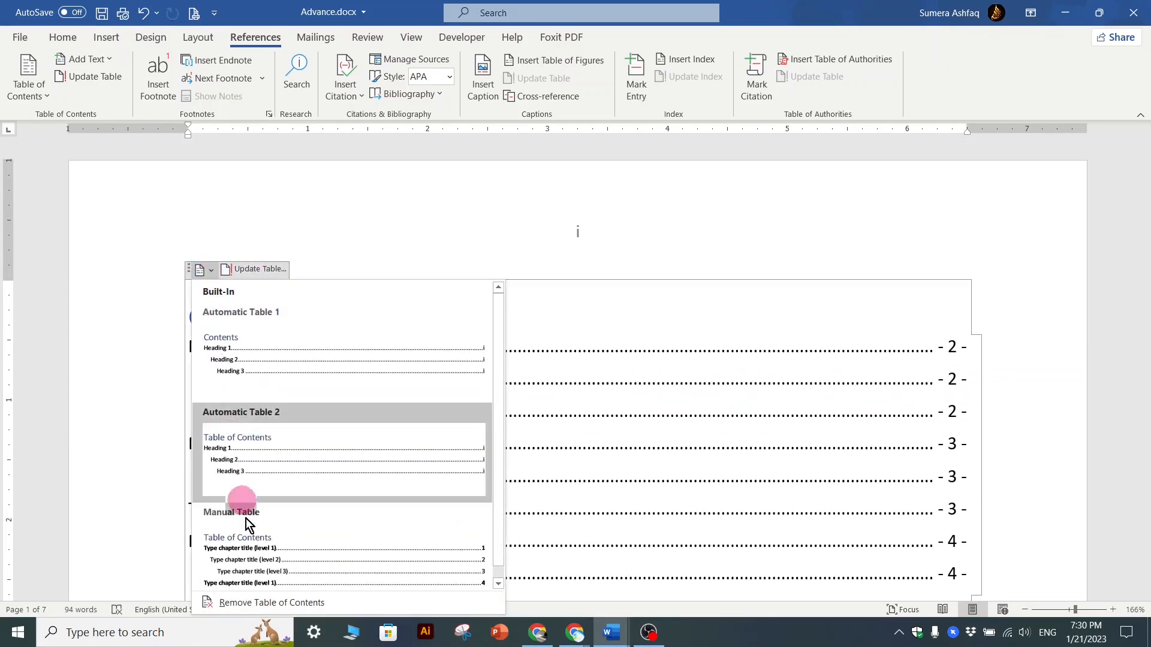
pyautogui.click(352, 217)
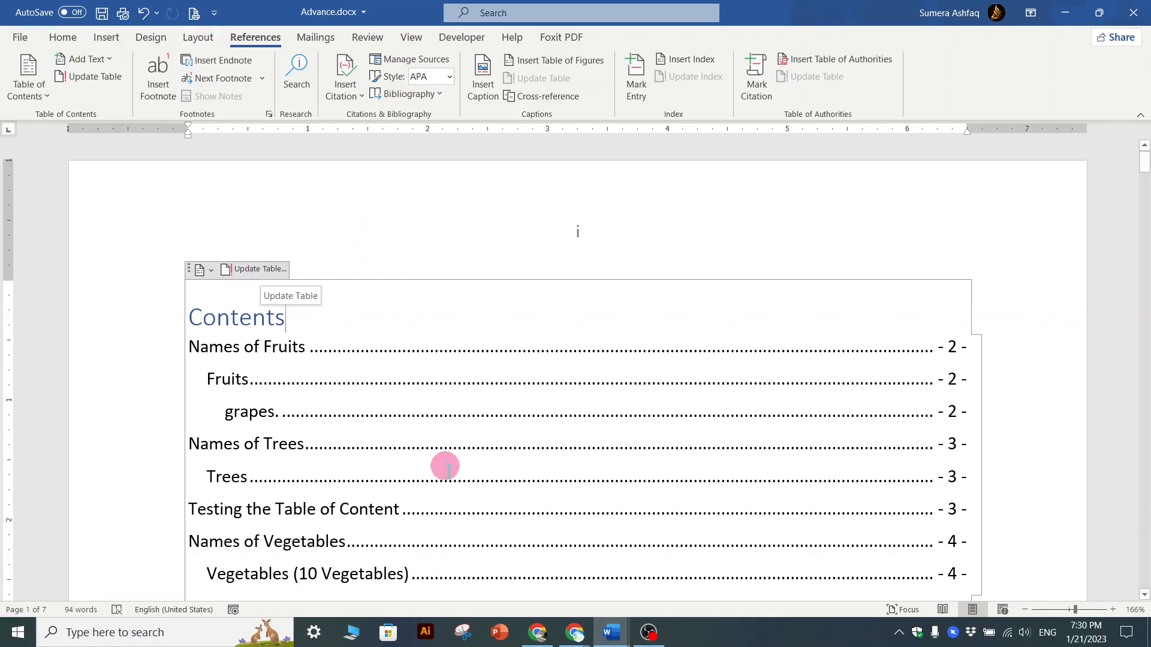
pyautogui.scroll(-3, 463, 378)
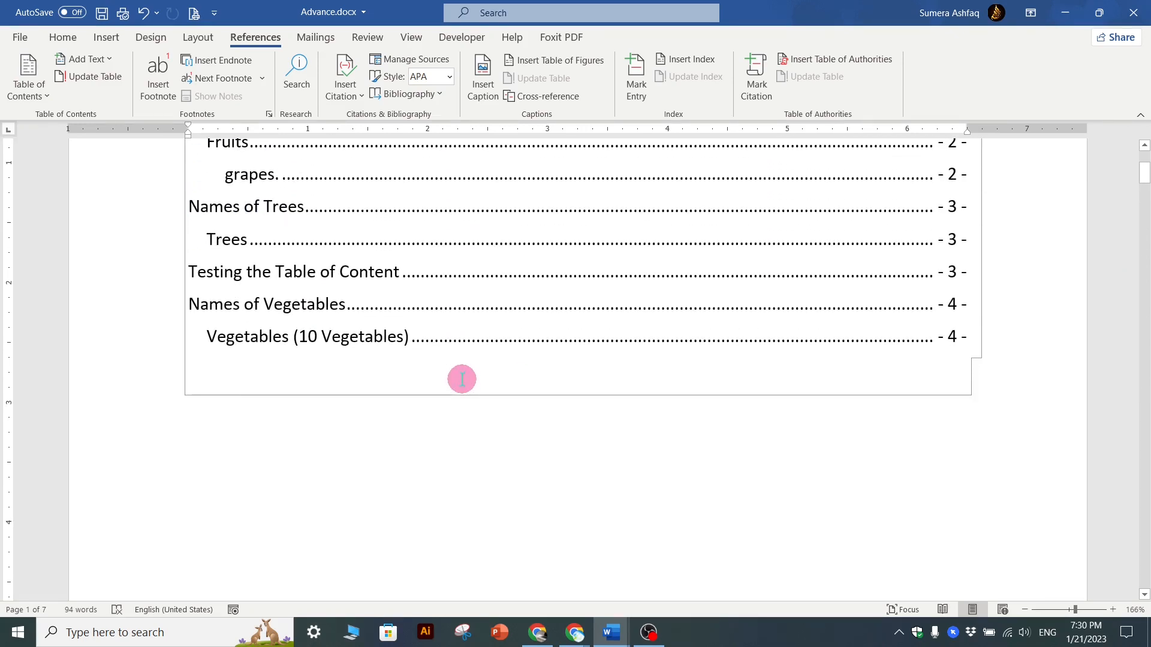
pyautogui.scroll(-3, 462, 378)
pyautogui.scroll(6, 467, 366)
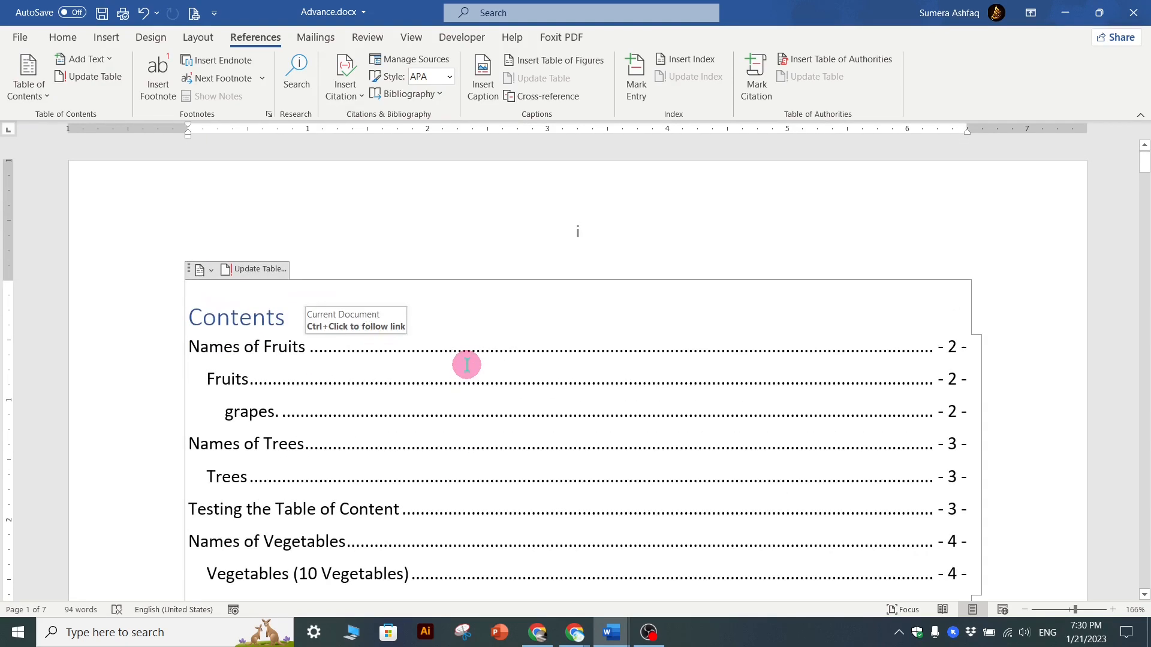